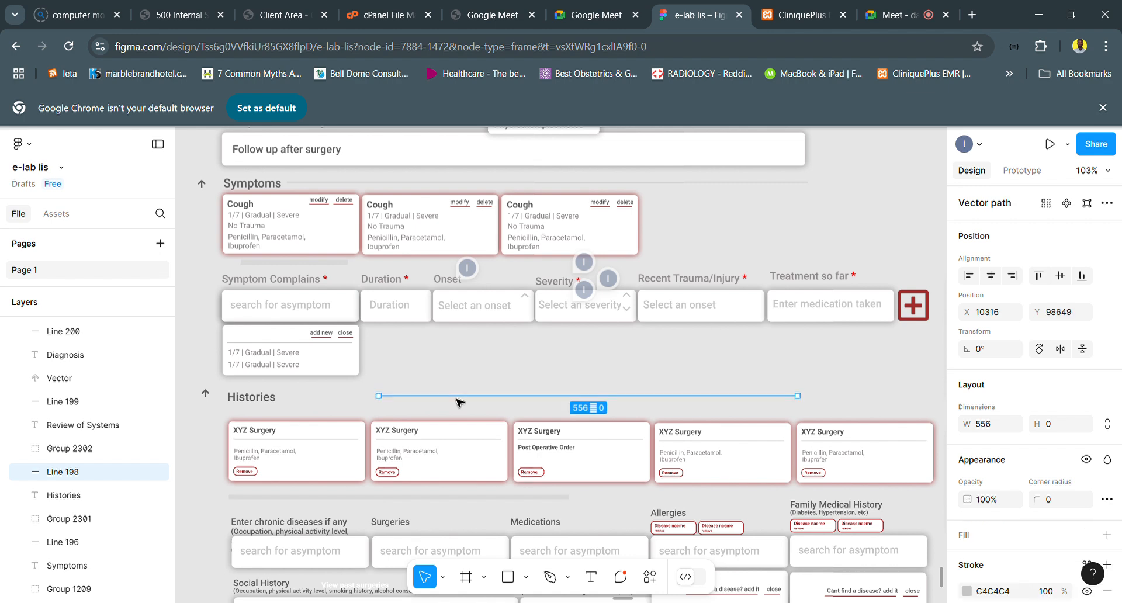
# - Move the divider line beside the Histories heading closer to the heading, to X 10195, Y 98651
pyautogui.moveTo(456, 399)
pyautogui.mouseDown()
pyautogui.moveTo(385, 404)
pyautogui.moveTo(441, 402)
pyautogui.mouseUp()
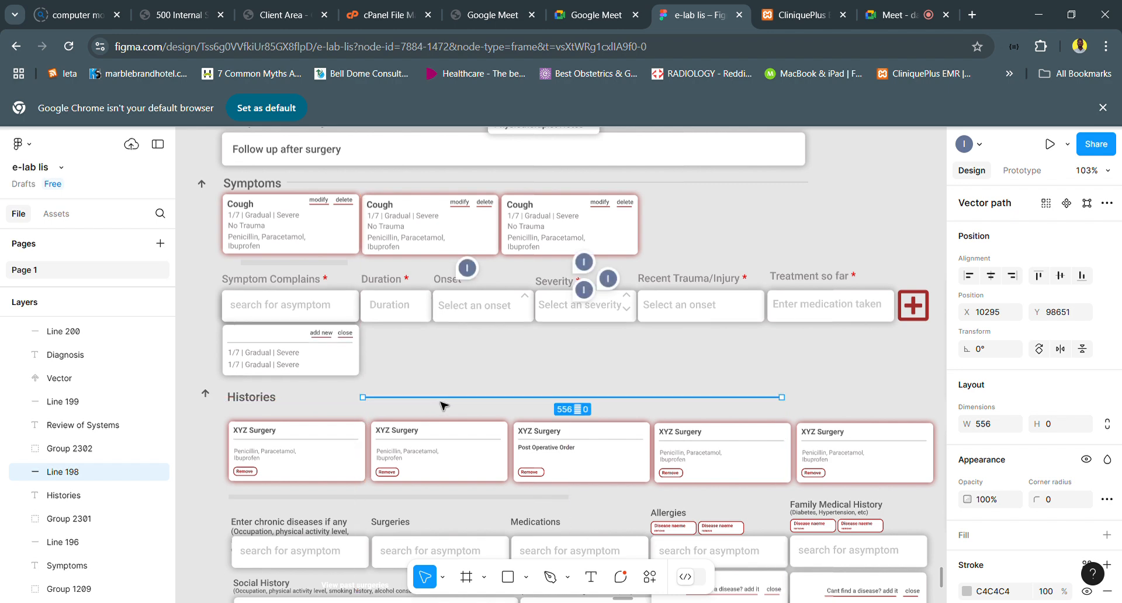
pyautogui.press('Left')
pyautogui.moveTo(388, 404); pyautogui.dragTo(355, 404)
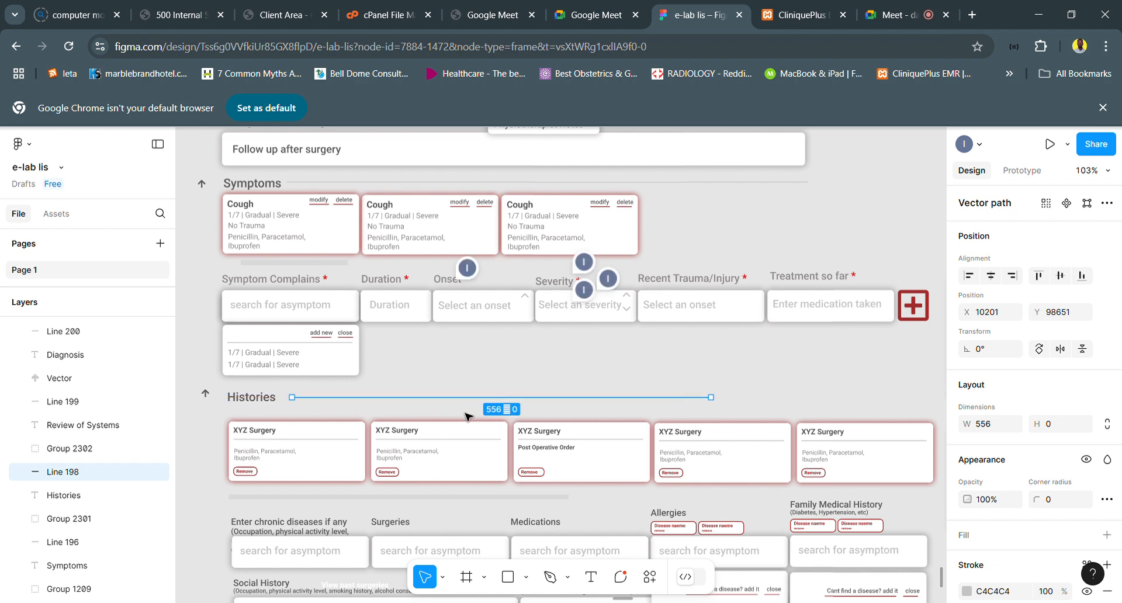
pyautogui.press('Left')
pyautogui.press('Left')
pyautogui.press('Left')
pyautogui.press('Left')
pyautogui.press('Left')
pyautogui.press('Left')
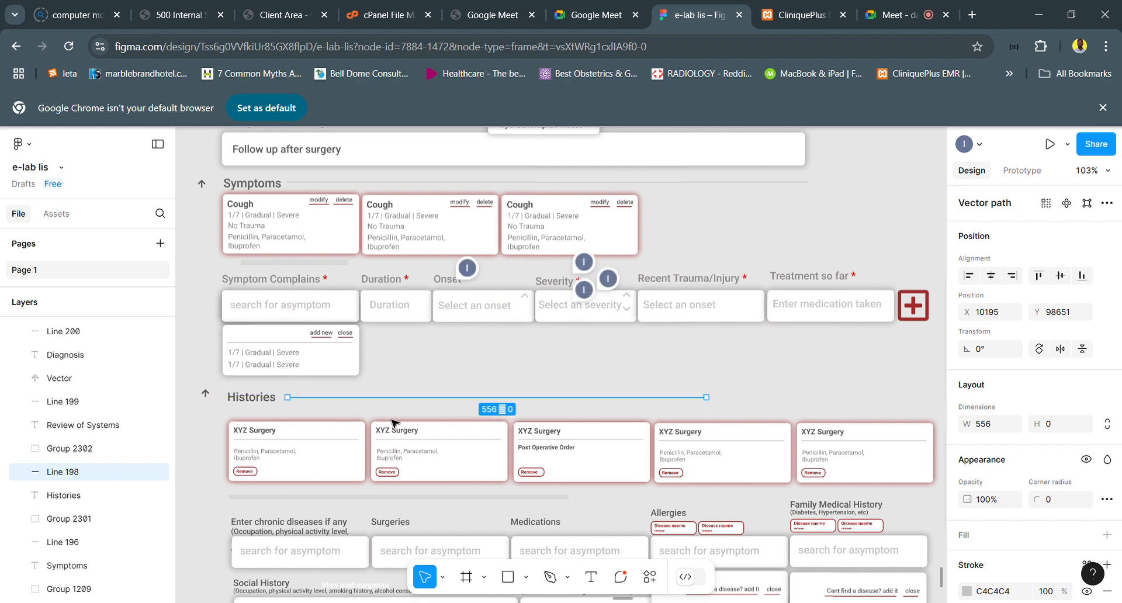
# - Move the Allergies label up to Y 98773, leaving room above its disease name tags
pyautogui.scroll(-3, 391, 422)
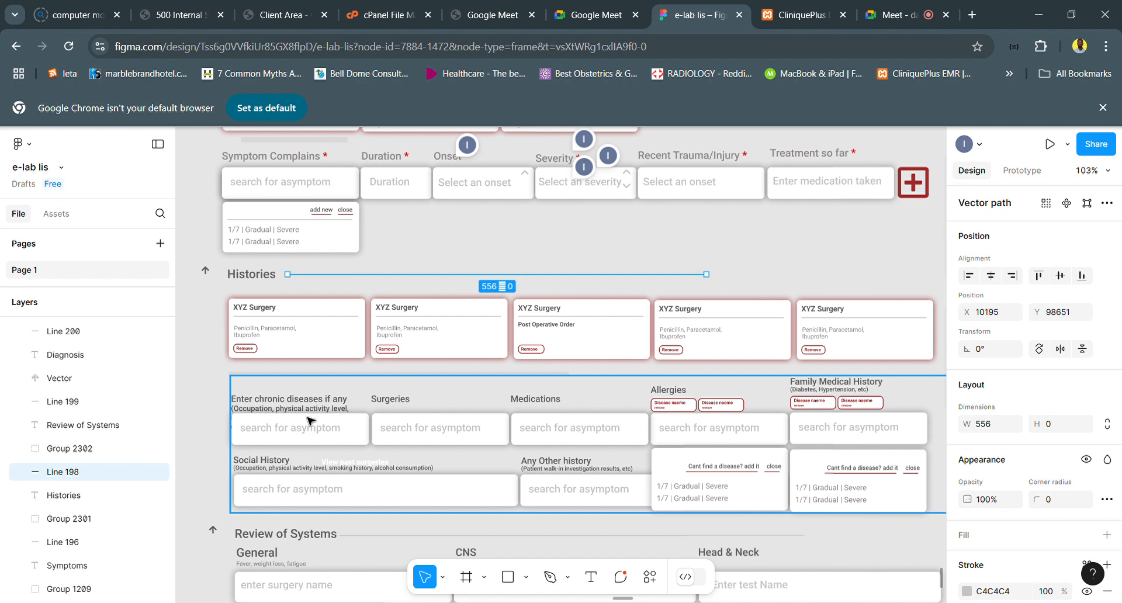
pyautogui.click(313, 416)
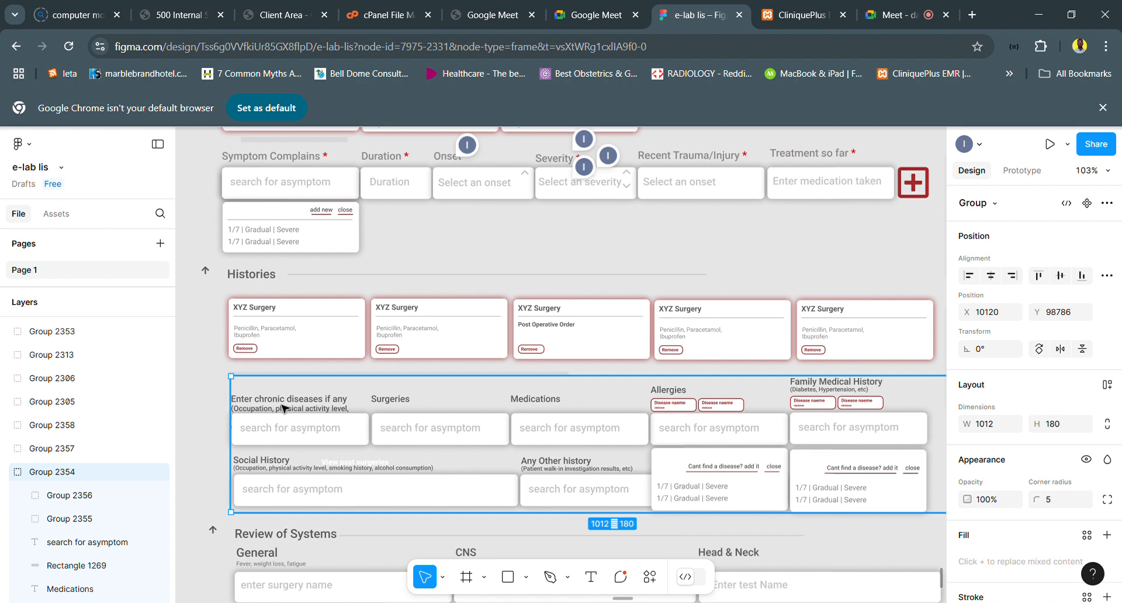
pyautogui.scroll(-1, 413, 427)
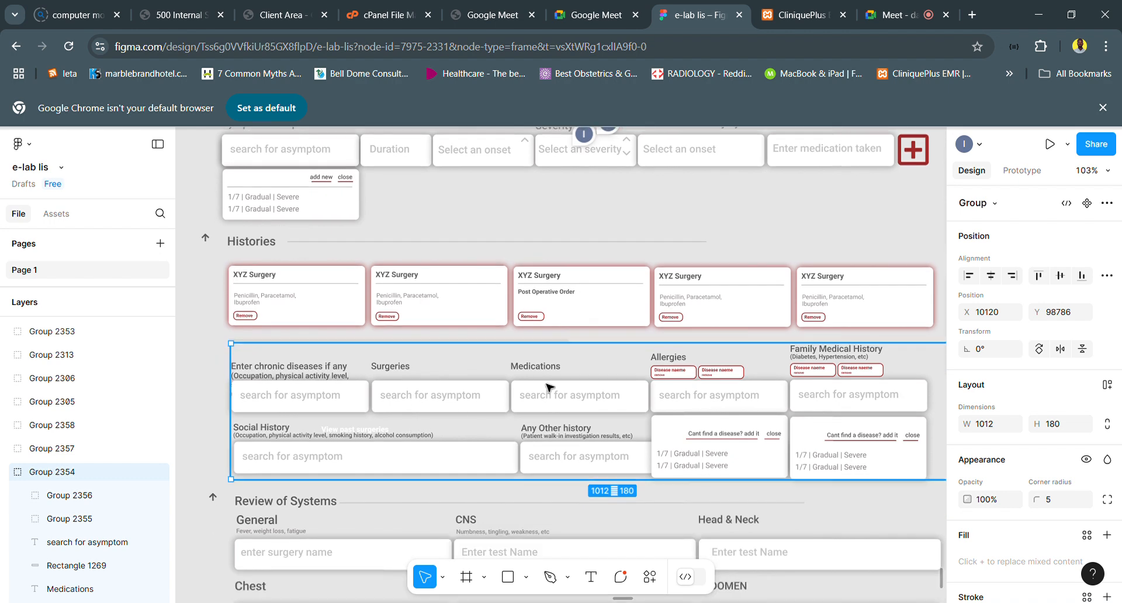
pyautogui.hscroll(5, 570, 395)
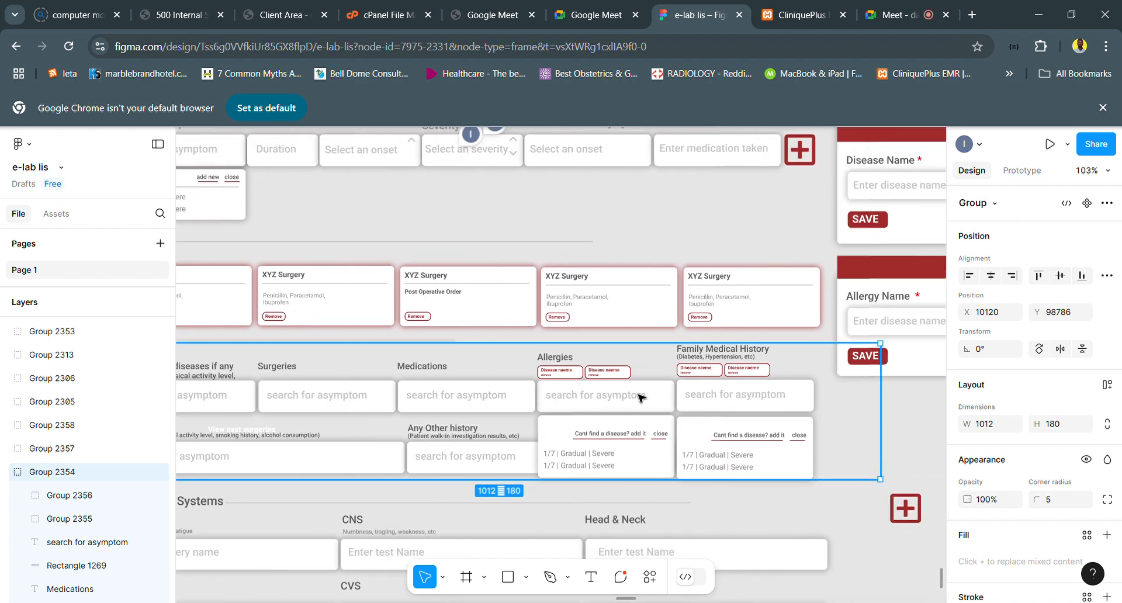
pyautogui.scroll(5, 641, 397)
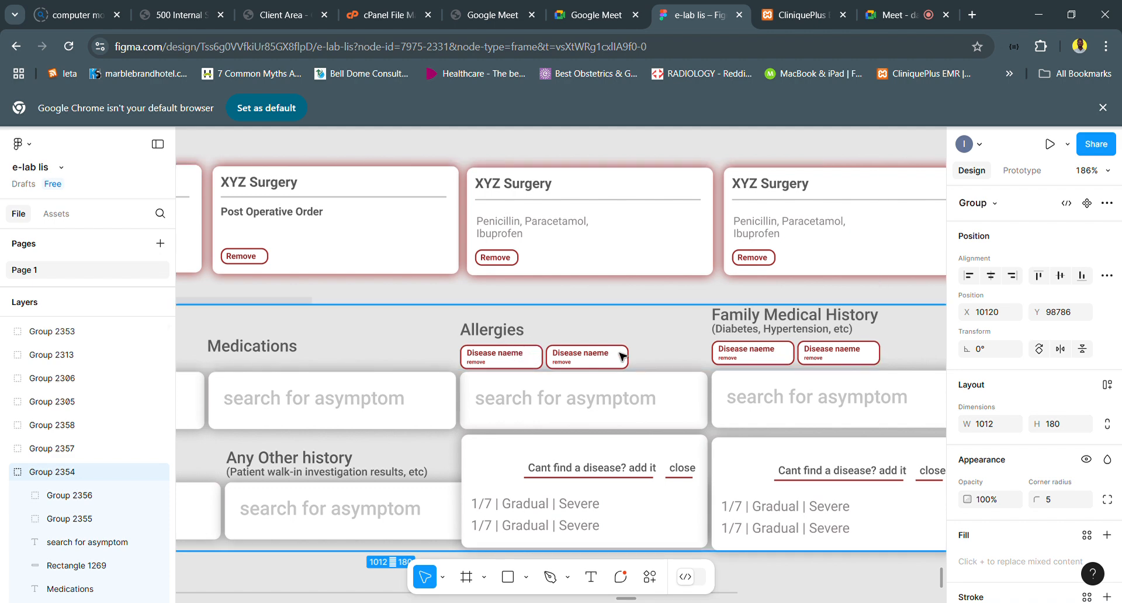
pyautogui.doubleClick(509, 330)
pyautogui.moveTo(509, 328); pyautogui.dragTo(510, 303)
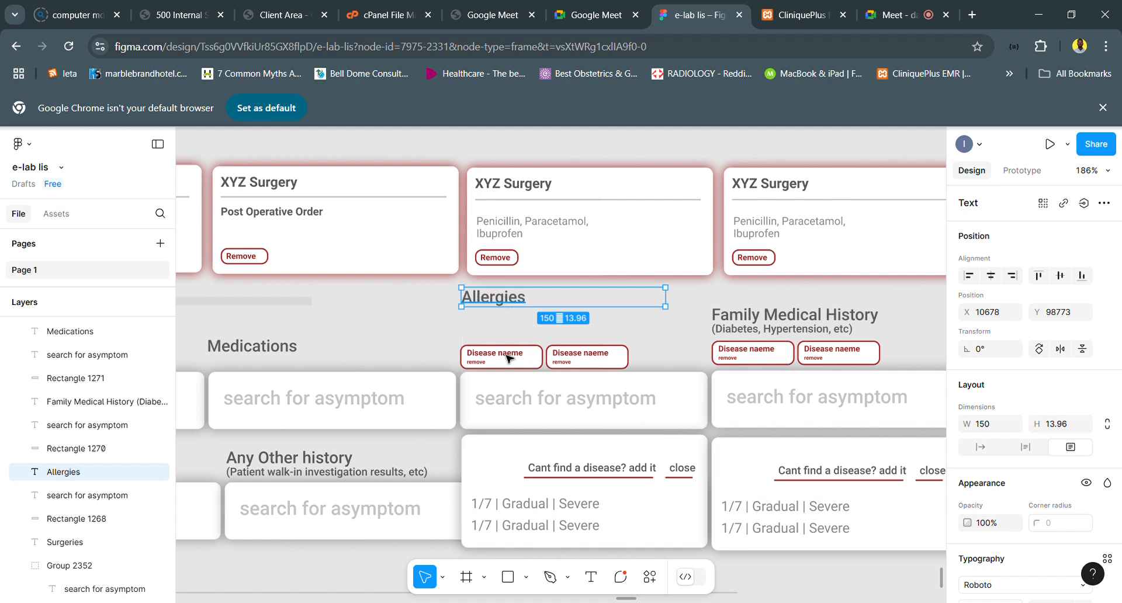
# - Duplicate both Allergies tag outlines and the first tag's disease name text directly above the originals
pyautogui.click(507, 360)
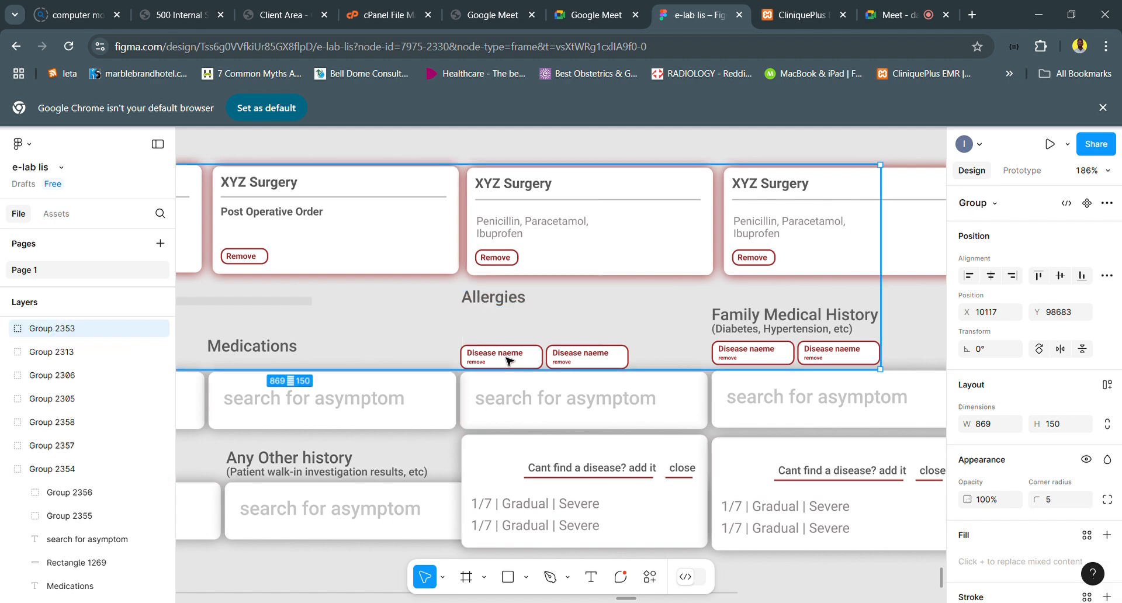
pyautogui.doubleClick(508, 358)
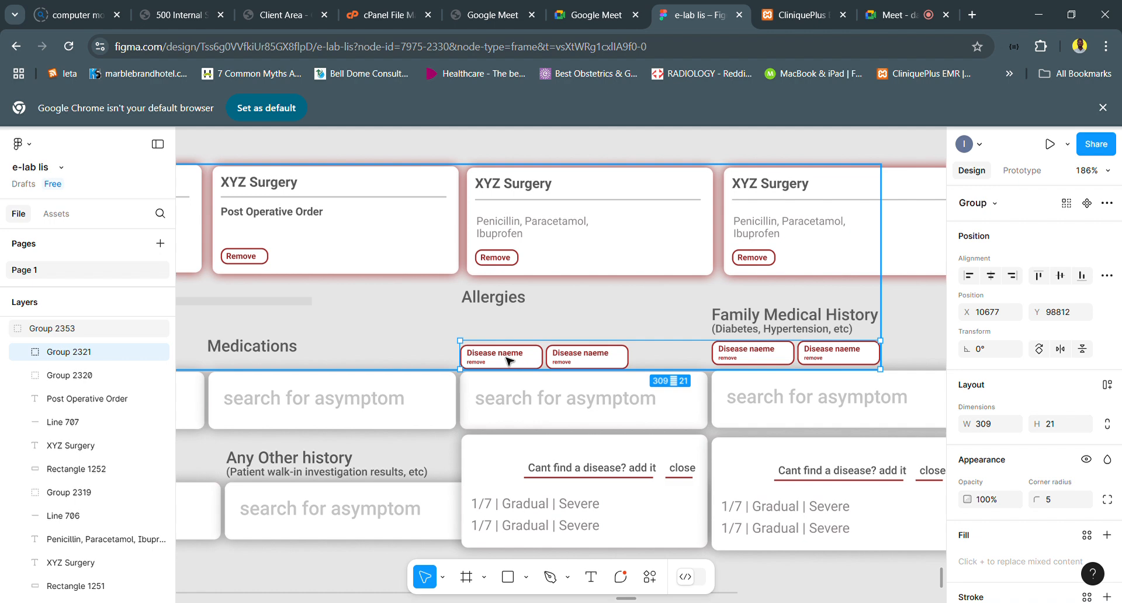
pyautogui.doubleClick(507, 357)
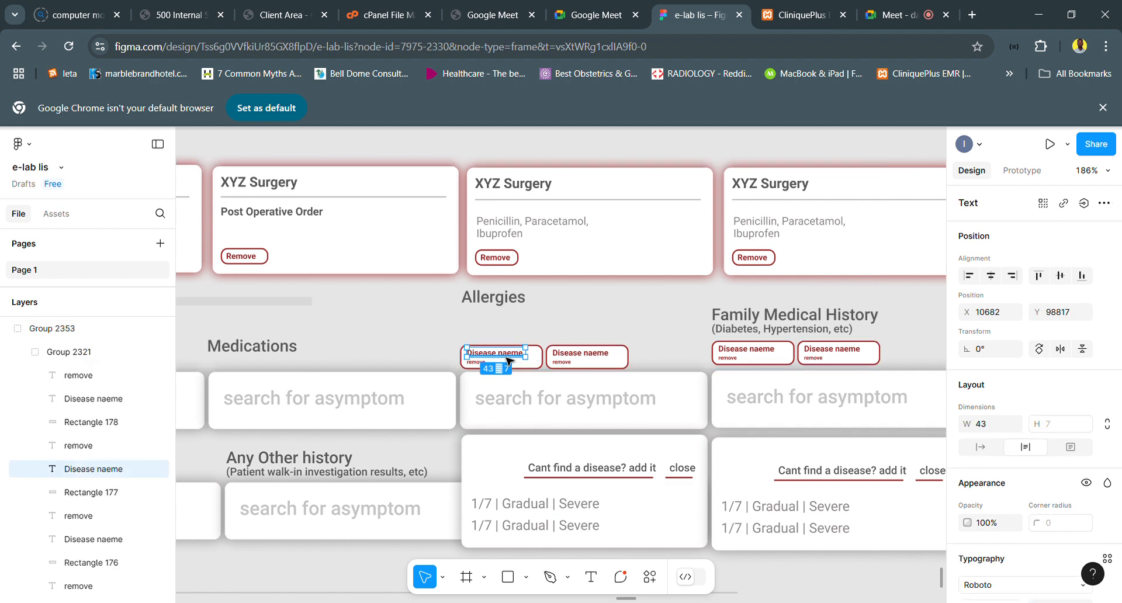
pyautogui.keyDown('shift'); pyautogui.click(540, 368); pyautogui.keyUp('shift')
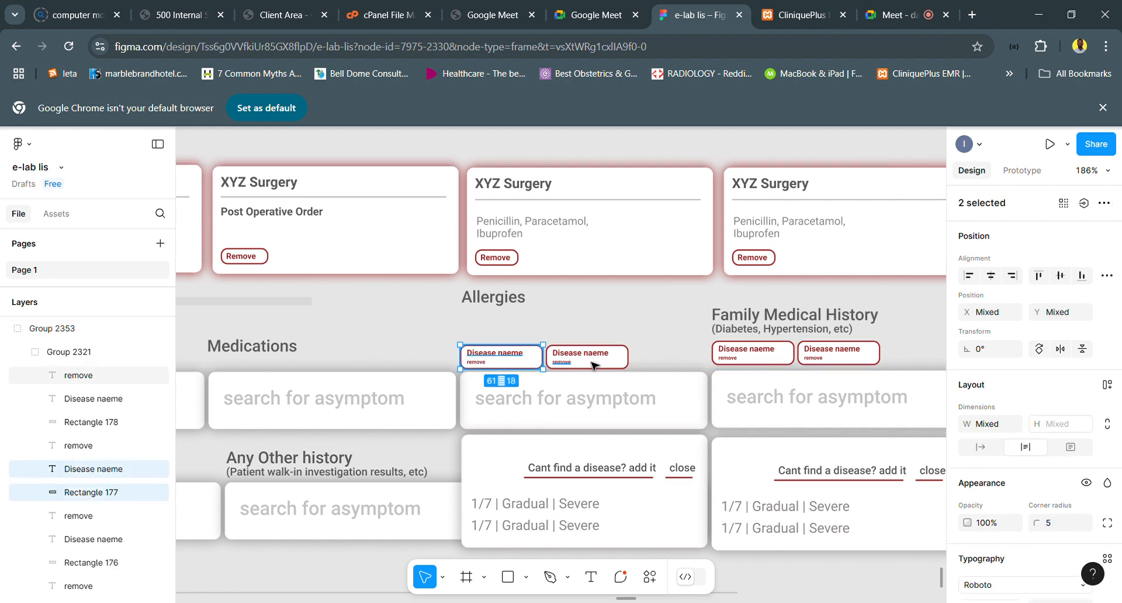
pyautogui.keyDown('shift'); pyautogui.click(599, 367); pyautogui.keyUp('shift')
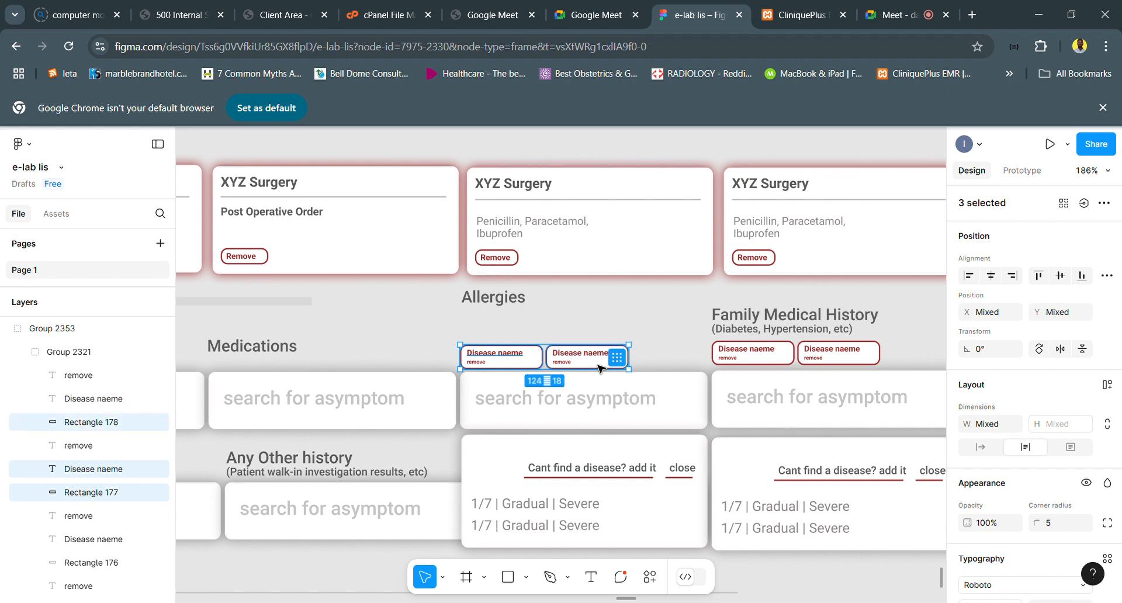
pyautogui.moveTo(586, 367); pyautogui.dragTo(583, 342)
# - Lower the Allergies label slightly to Y 98777, just above the upper row of tags
pyautogui.click(522, 304)
pyautogui.doubleClick(522, 305)
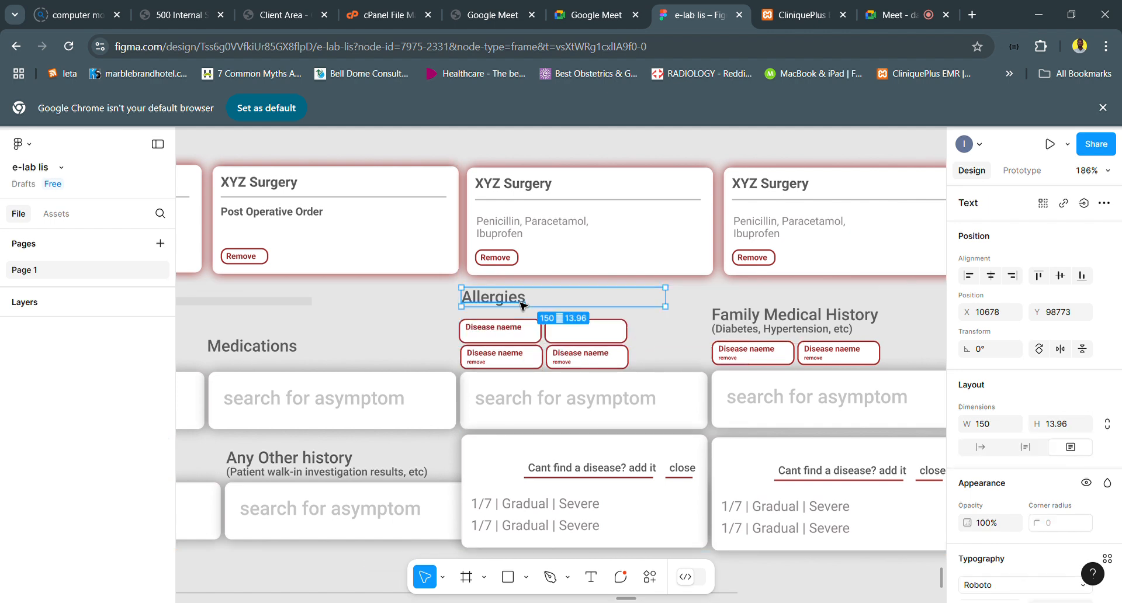
pyautogui.moveTo(521, 307); pyautogui.dragTo(522, 311)
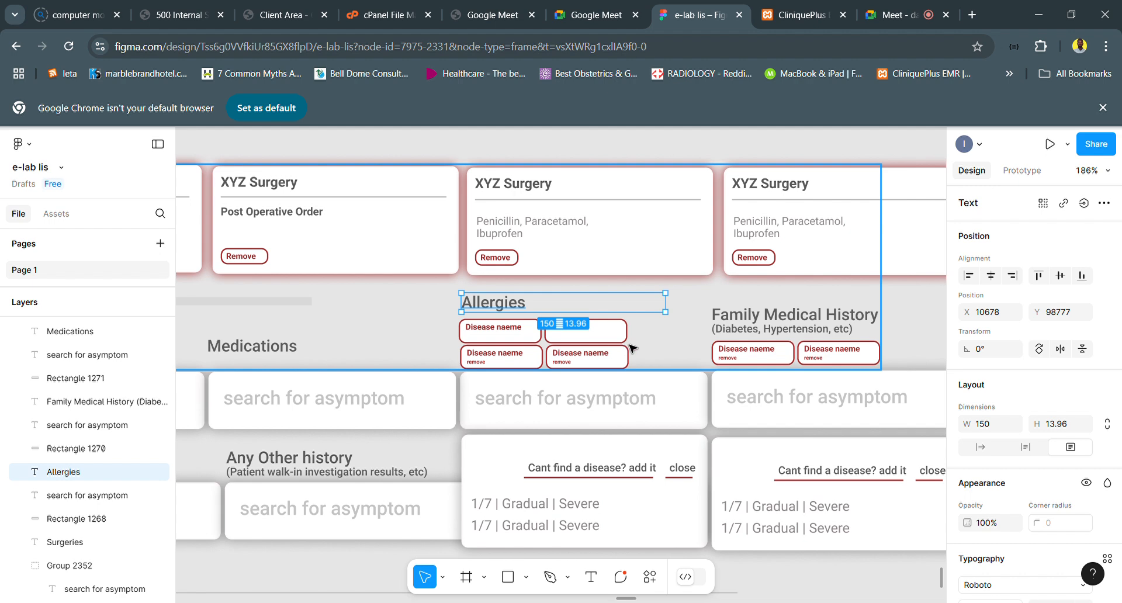
# - Draw a thin vertical rectangle about 6 × 37 beside the Allergies tags as a scrollbar
pyautogui.scroll(-1, 636, 354)
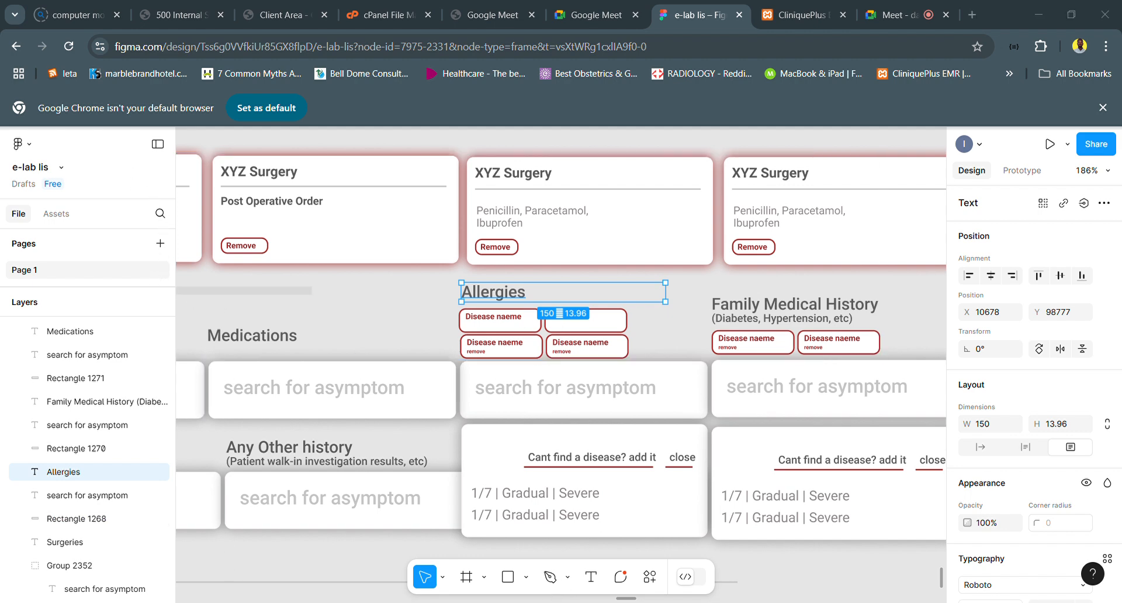
pyautogui.click(510, 577)
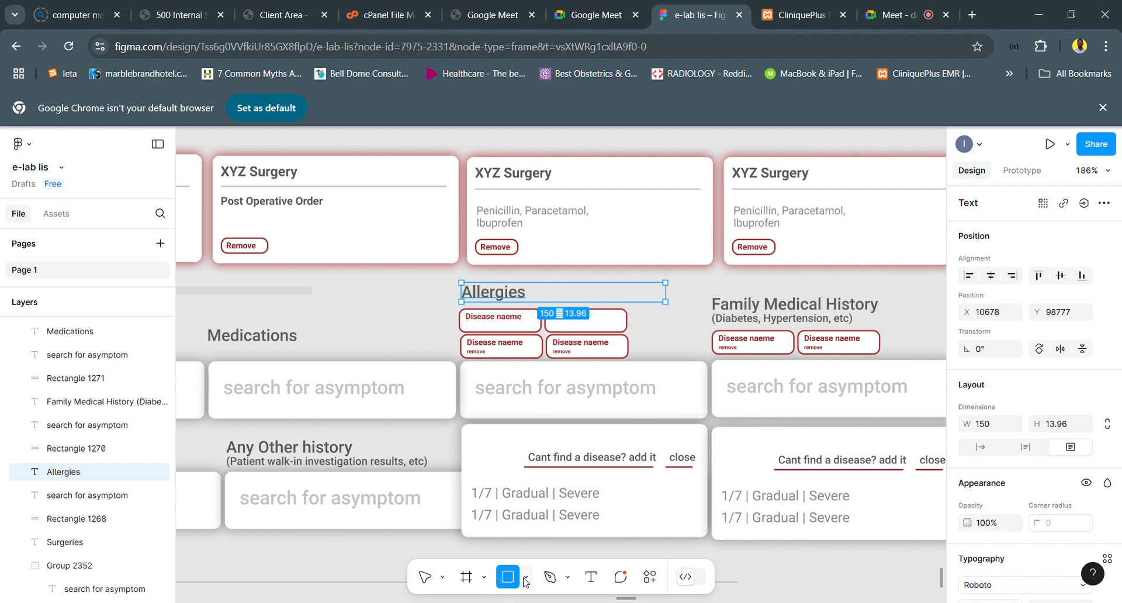
pyautogui.click(526, 578)
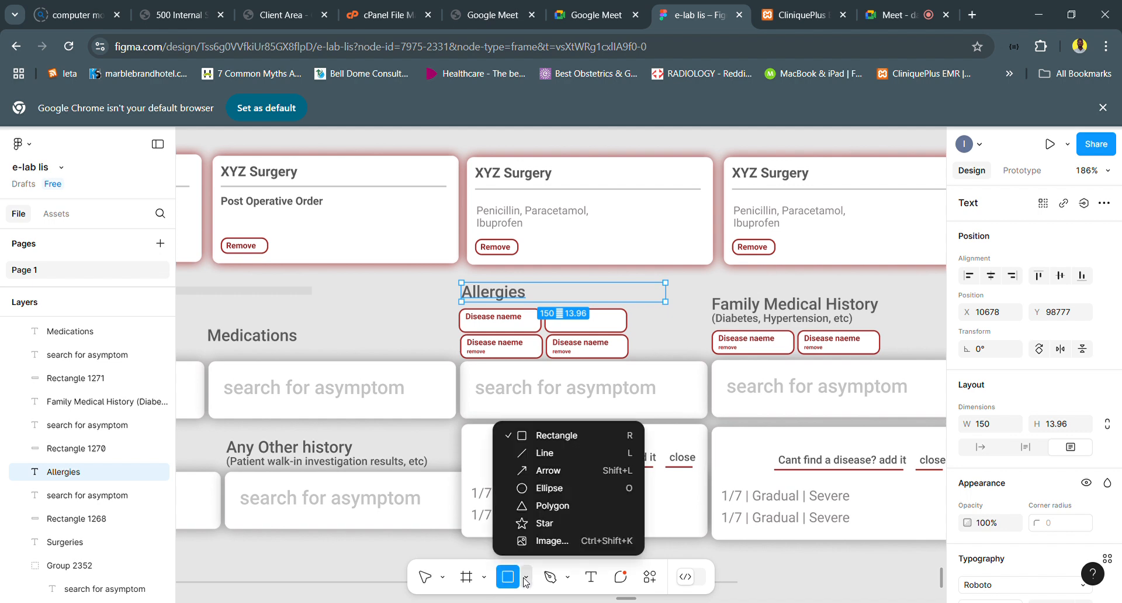
pyautogui.click(552, 436)
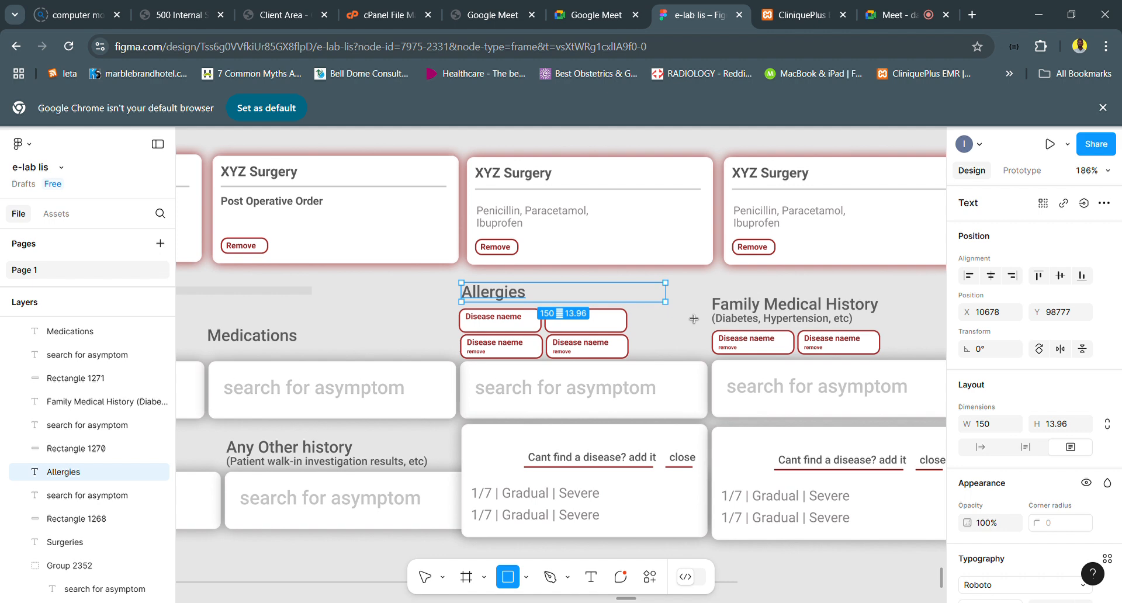
pyautogui.moveTo(694, 333)
pyautogui.mouseDown()
pyautogui.moveTo(691, 366)
pyautogui.moveTo(666, 378)
pyautogui.mouseUp()
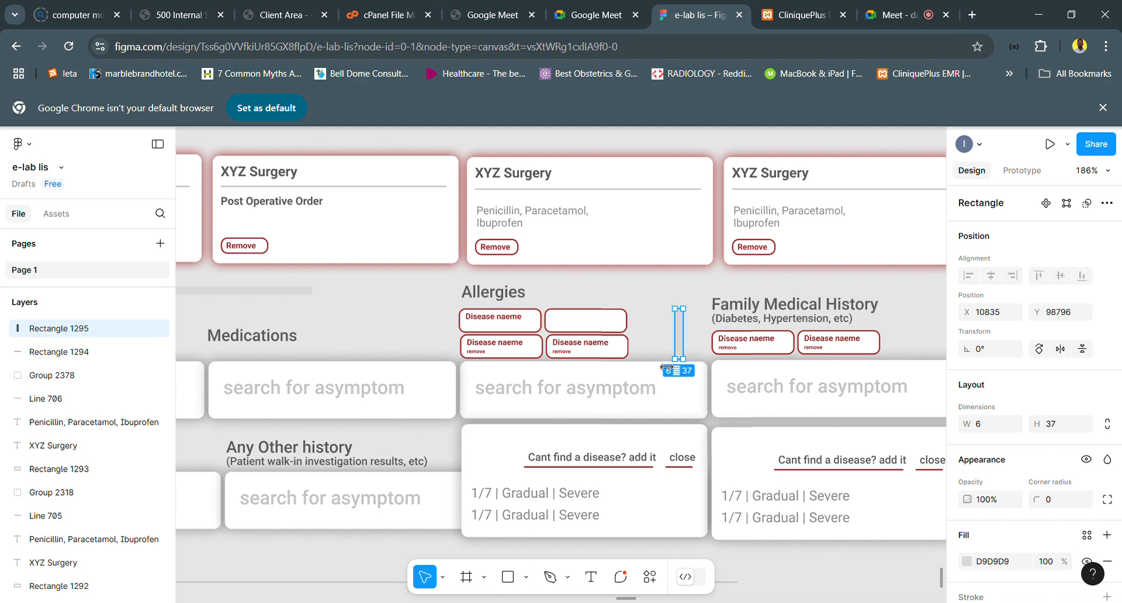
# - Narrow the vertical scrollbar rectangle to 4 wide and shift it to X 10851, Y 98795
pyautogui.click(668, 380)
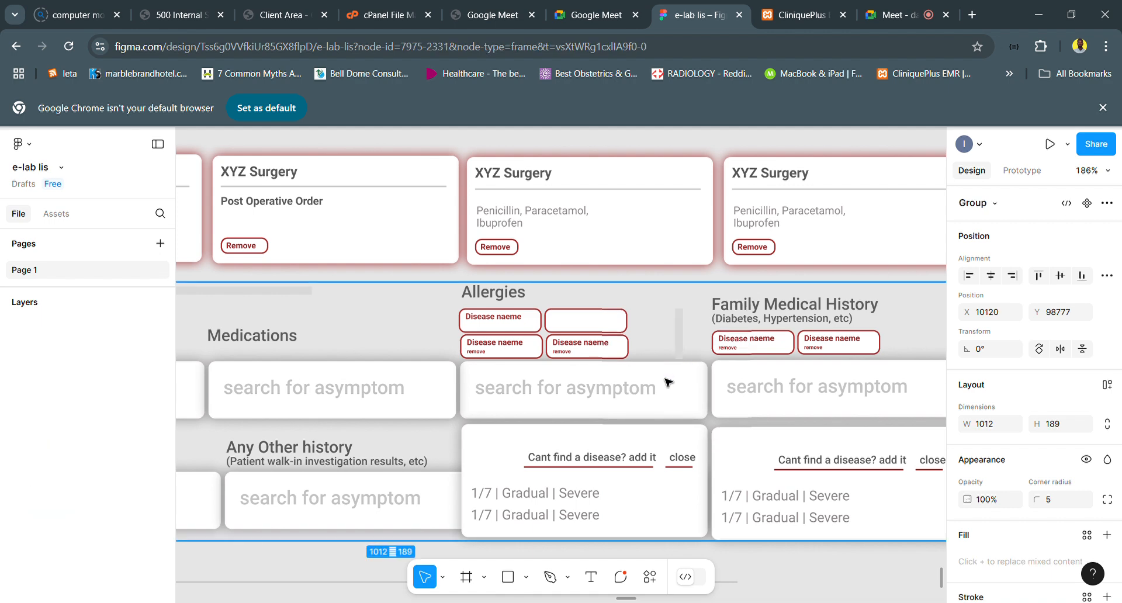
pyautogui.keyDown('shift'); pyautogui.click(683, 337); pyautogui.keyUp('shift')
pyautogui.click(682, 342)
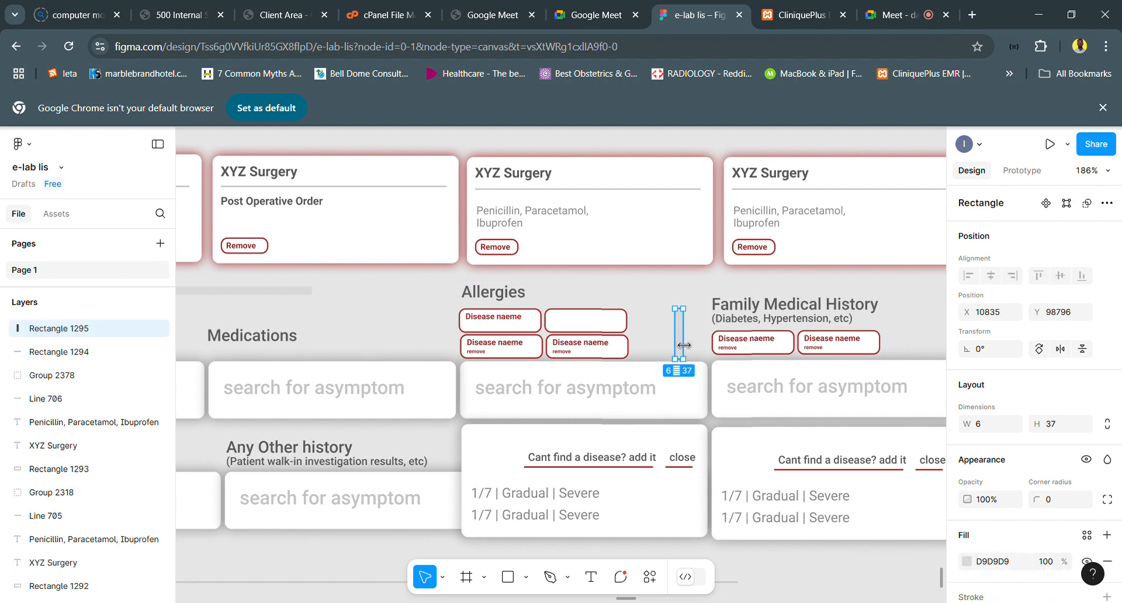
pyautogui.moveTo(684, 346); pyautogui.dragTo(684, 341)
pyautogui.hotkey('shift', 'Right')
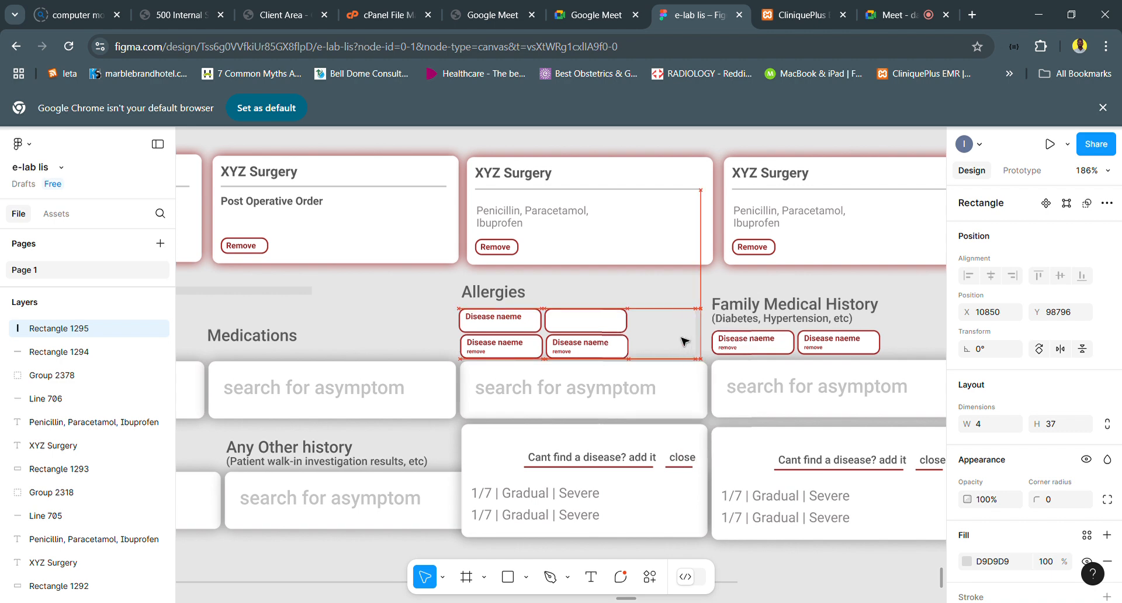
pyautogui.press('Up')
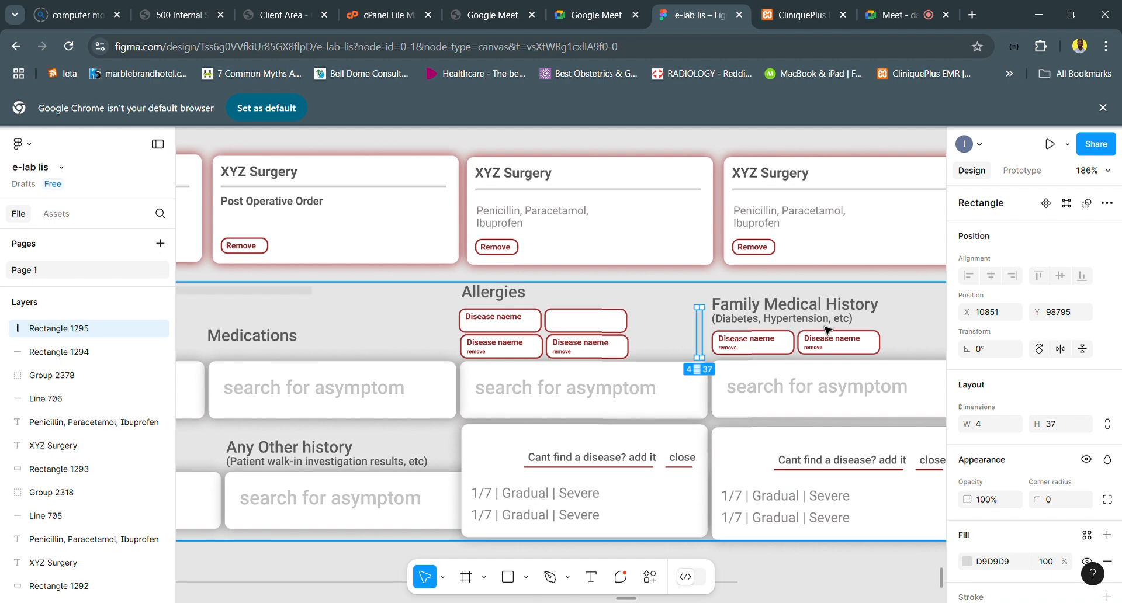
# - Delete the whole suggestion dropdown under the Family Medical History search field, including its background, texts and underlines
pyautogui.scroll(-2, 829, 333)
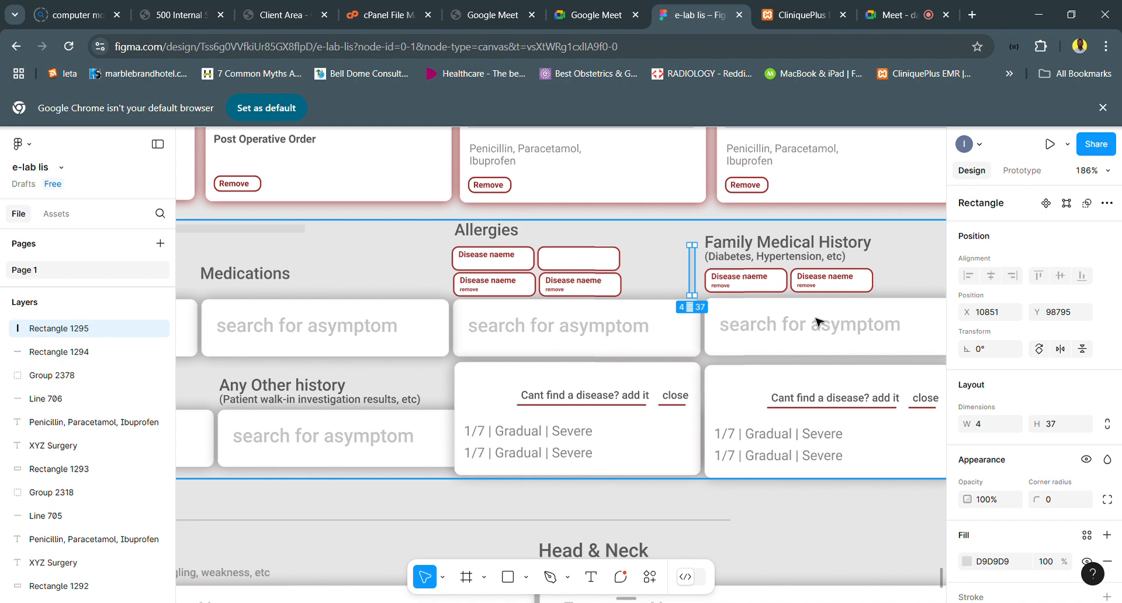
pyautogui.hscroll(2, 817, 322)
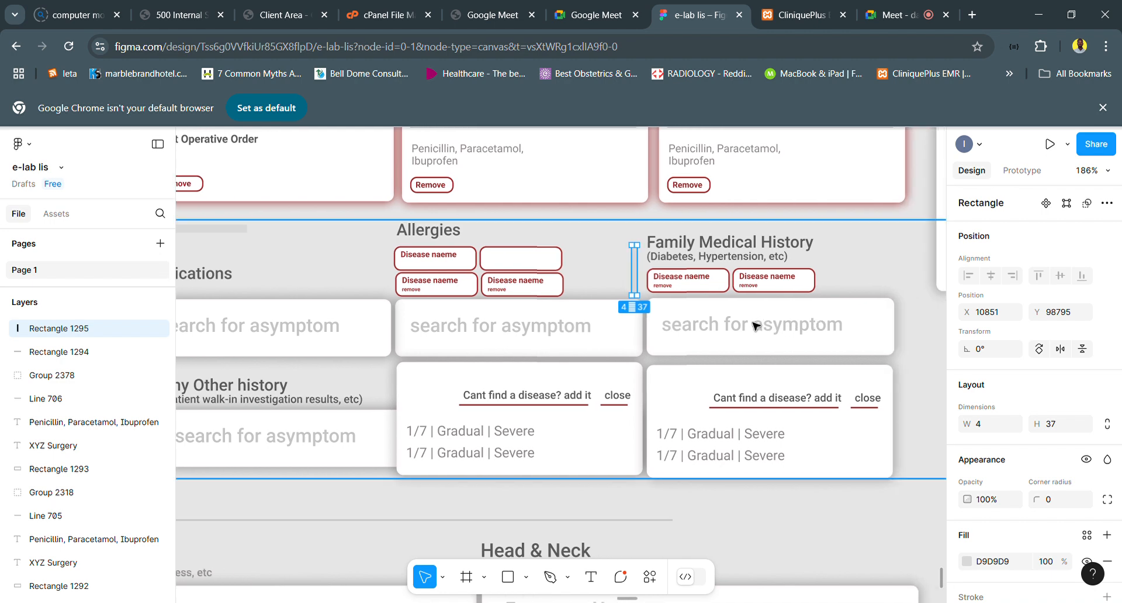
pyautogui.click(800, 447)
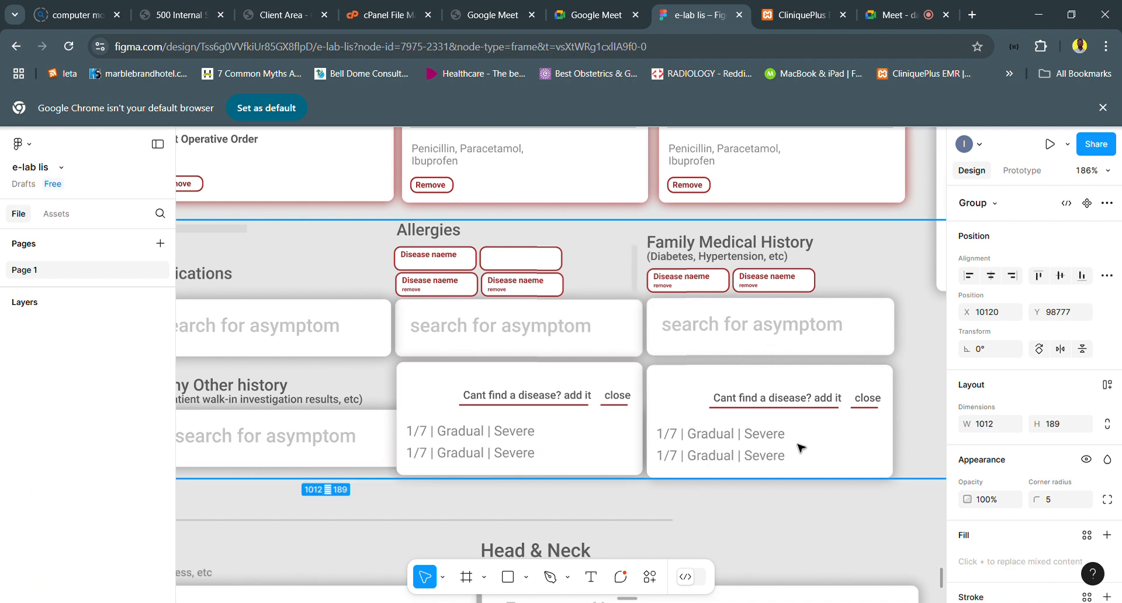
pyautogui.doubleClick(800, 447)
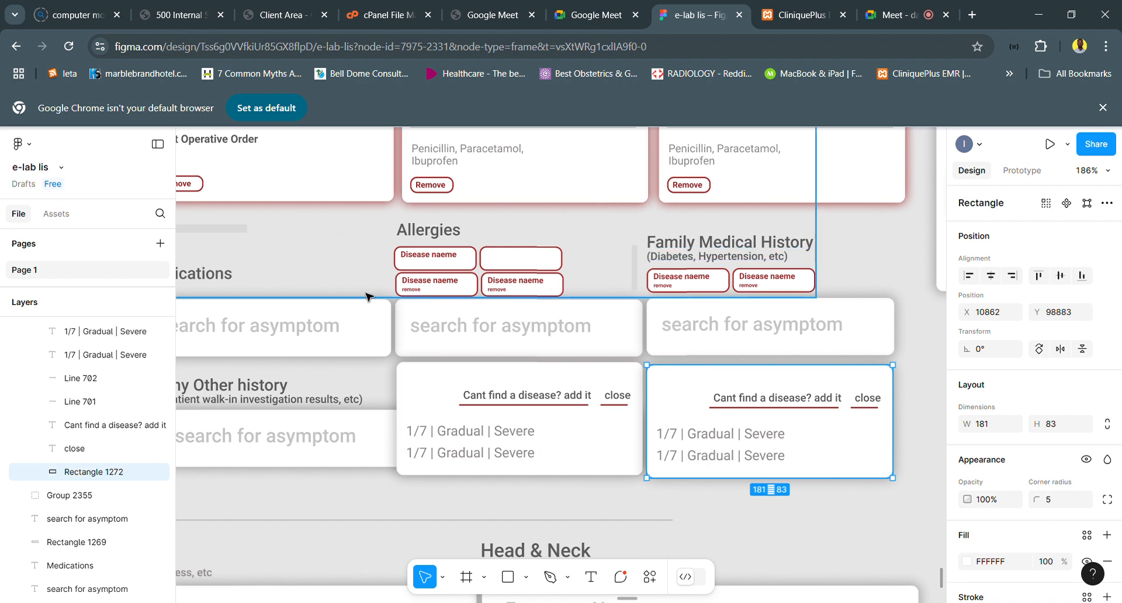
pyautogui.click(792, 404)
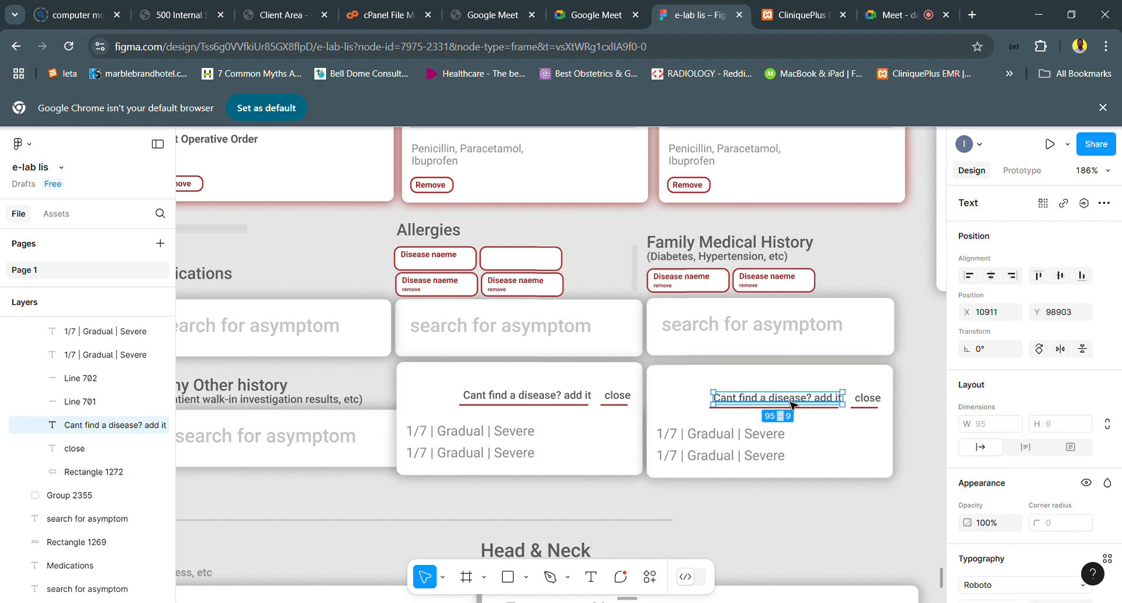
pyautogui.click(766, 460)
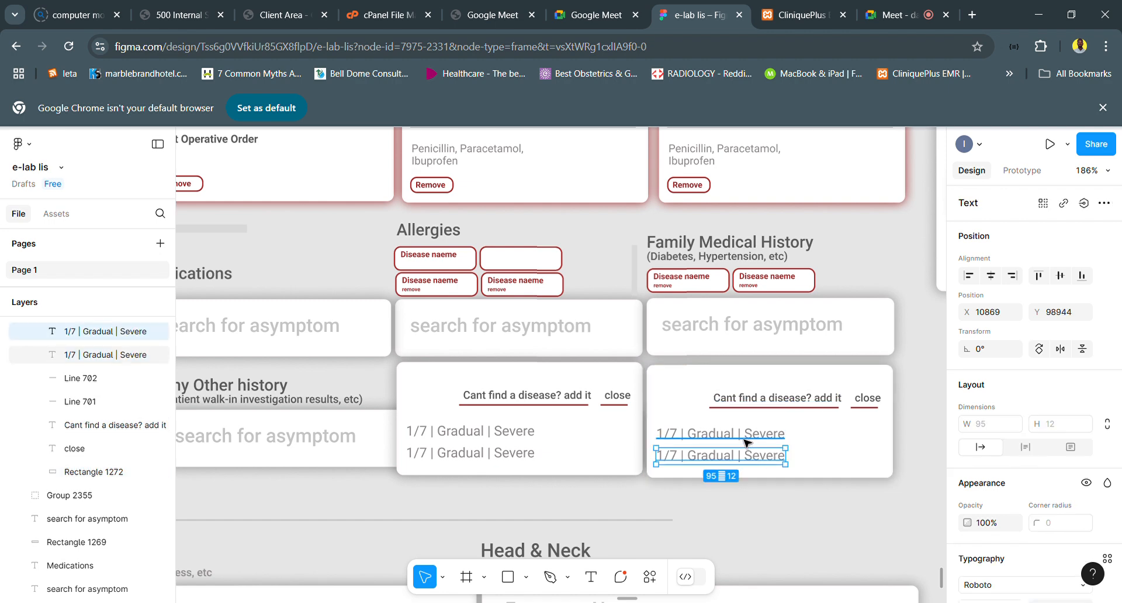
pyautogui.click(747, 440)
pyautogui.keyDown('shift'); pyautogui.click(782, 458); pyautogui.keyUp('shift')
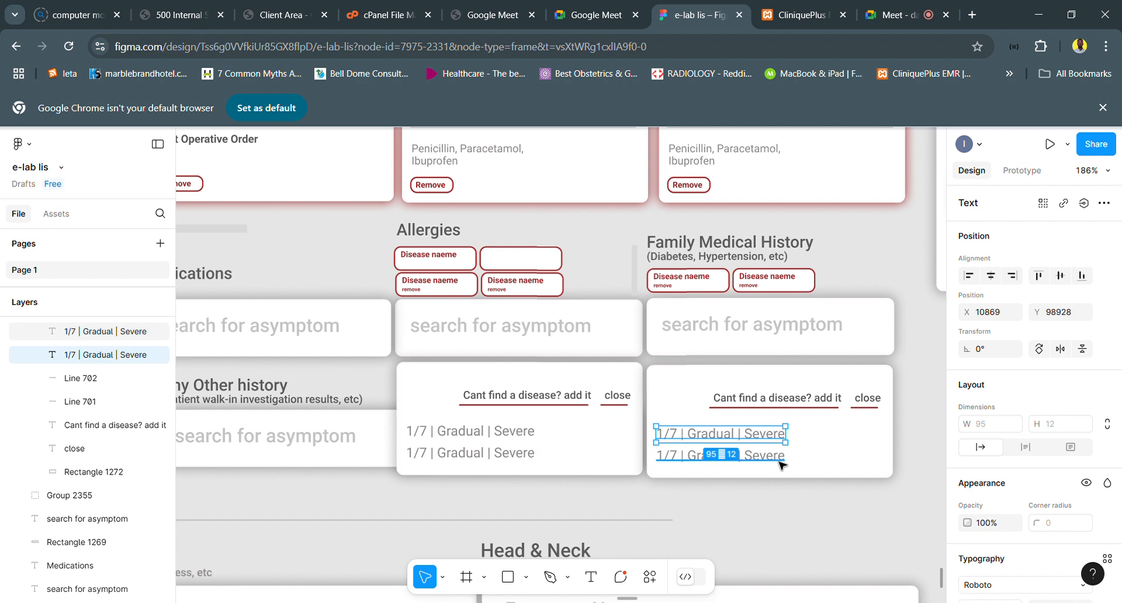
pyautogui.keyDown('shift'); pyautogui.click(832, 462); pyautogui.keyUp('shift')
pyautogui.keyDown('shift'); pyautogui.click(817, 408); pyautogui.keyUp('shift')
pyautogui.keyDown('shift'); pyautogui.click(796, 409); pyautogui.keyUp('shift')
pyautogui.keyDown('shift'); pyautogui.click(869, 407); pyautogui.keyUp('shift')
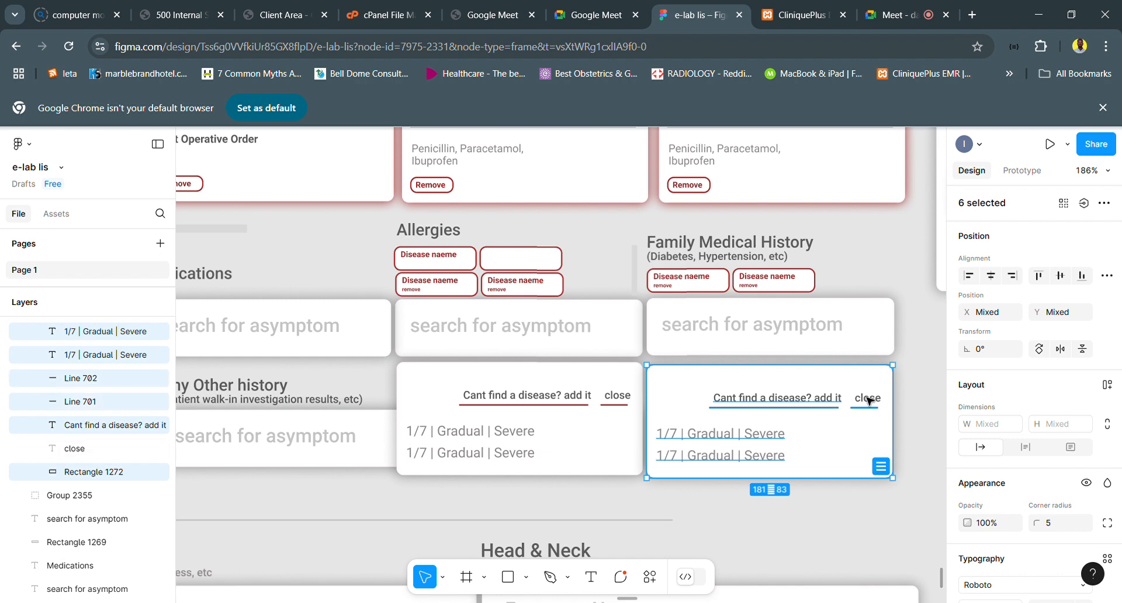
pyautogui.keyDown('shift'); pyautogui.click(869, 400); pyautogui.keyUp('shift')
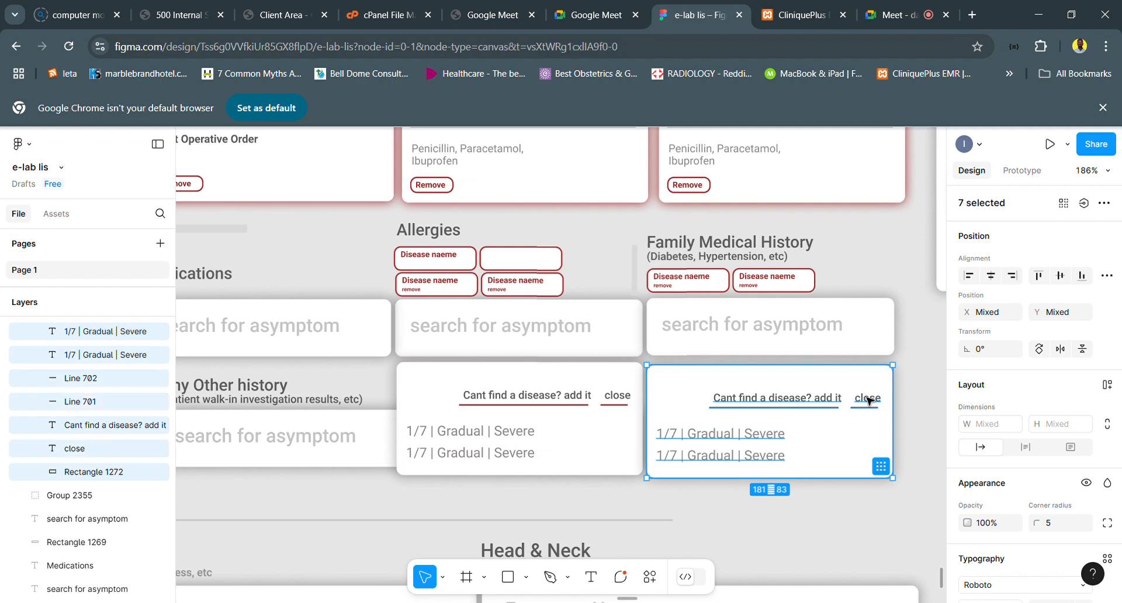
pyautogui.press('Delete')
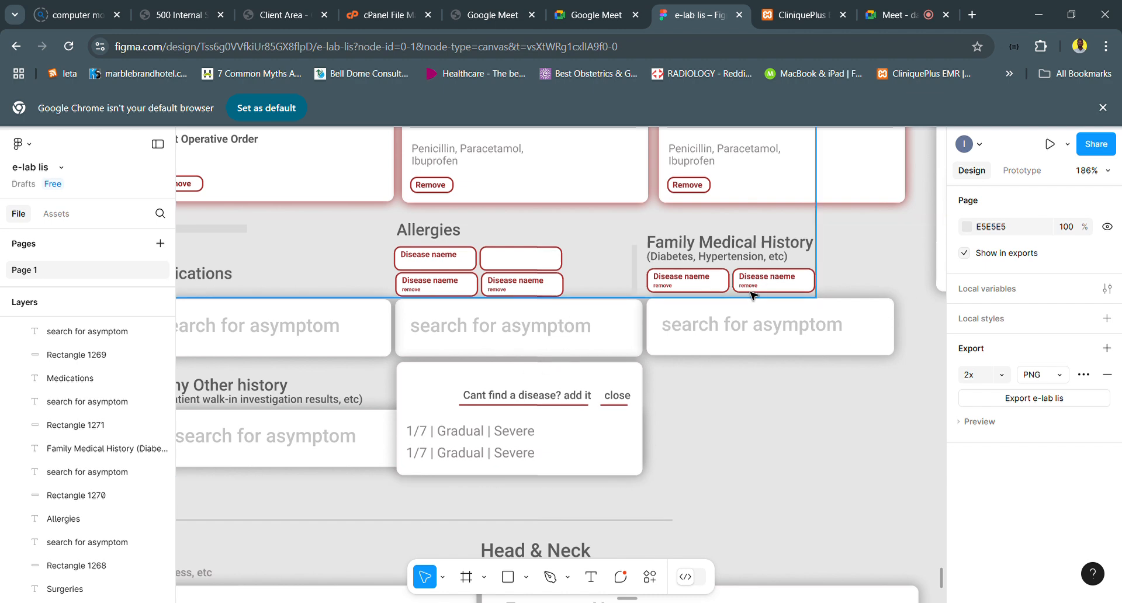
# - Delete the outlined rectangles behind the two "Disease naeme" tags under the Family Medical History label
pyautogui.click(714, 291)
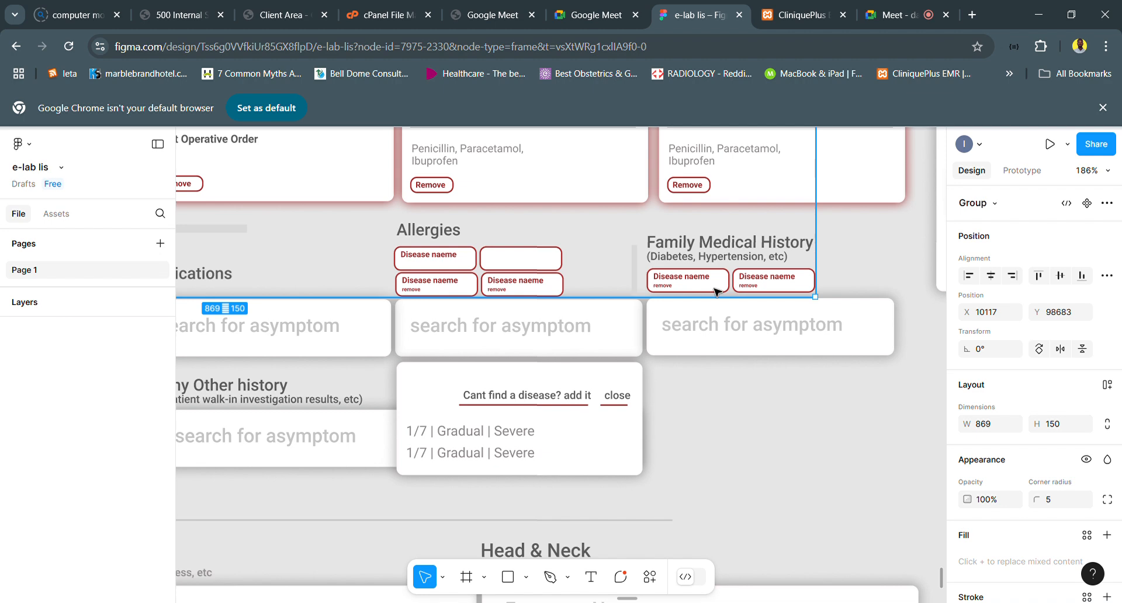
pyautogui.doubleClick(714, 291)
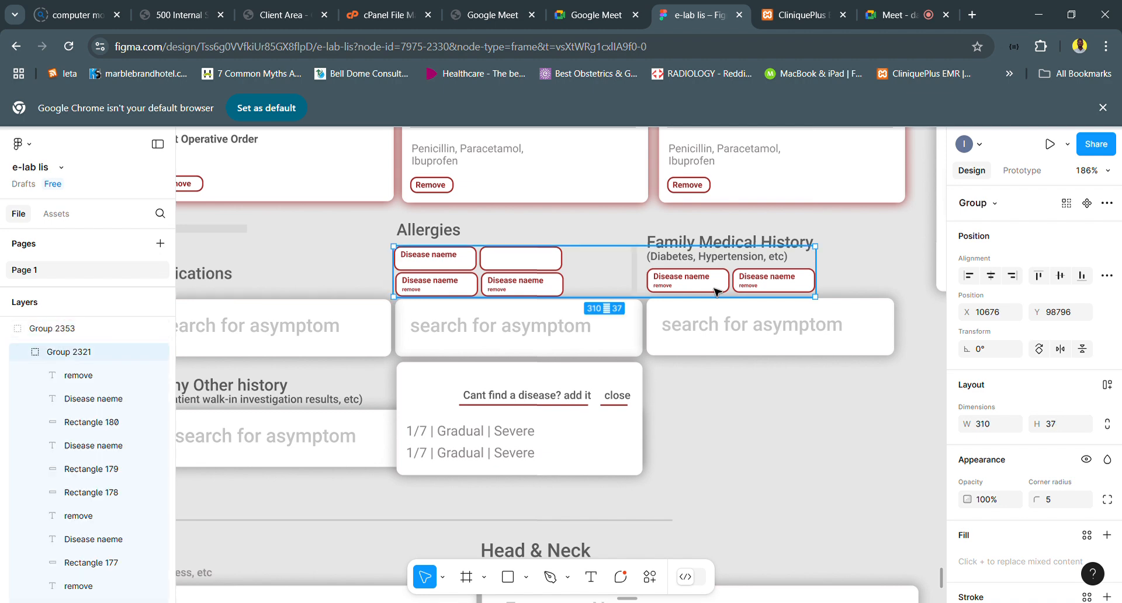
pyautogui.doubleClick(714, 291)
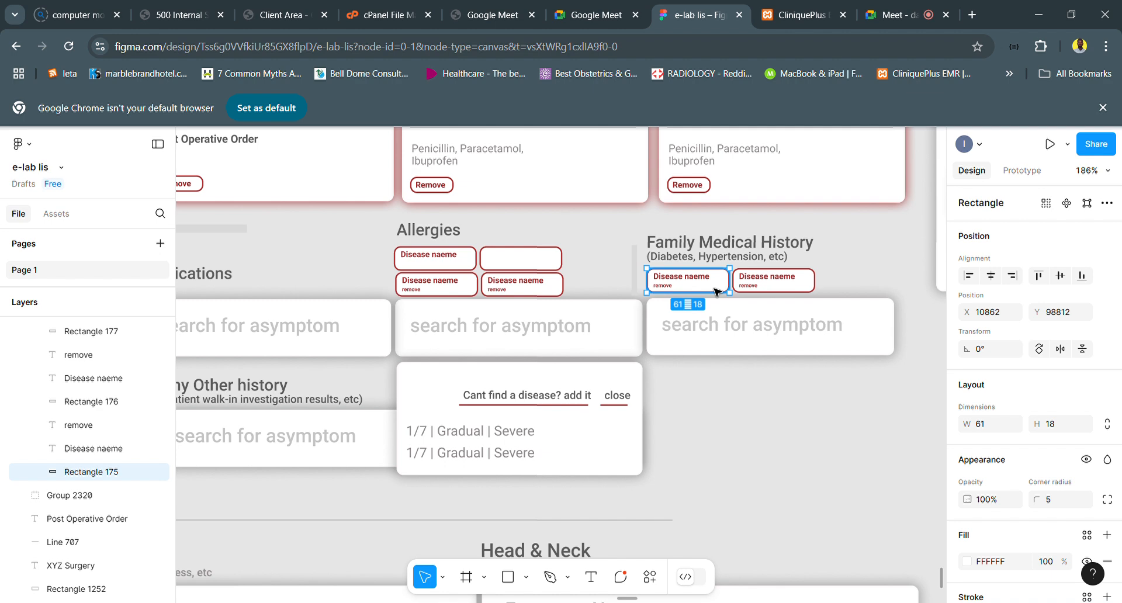
pyautogui.press('Delete')
pyautogui.doubleClick(783, 293)
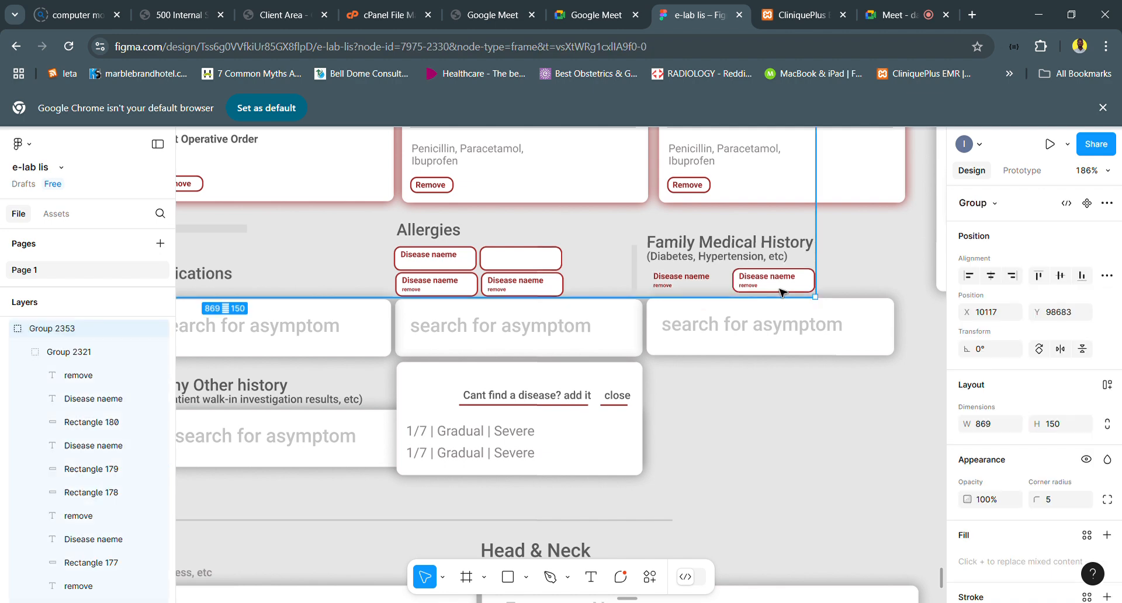
pyautogui.doubleClick(783, 293)
pyautogui.doubleClick(783, 293)
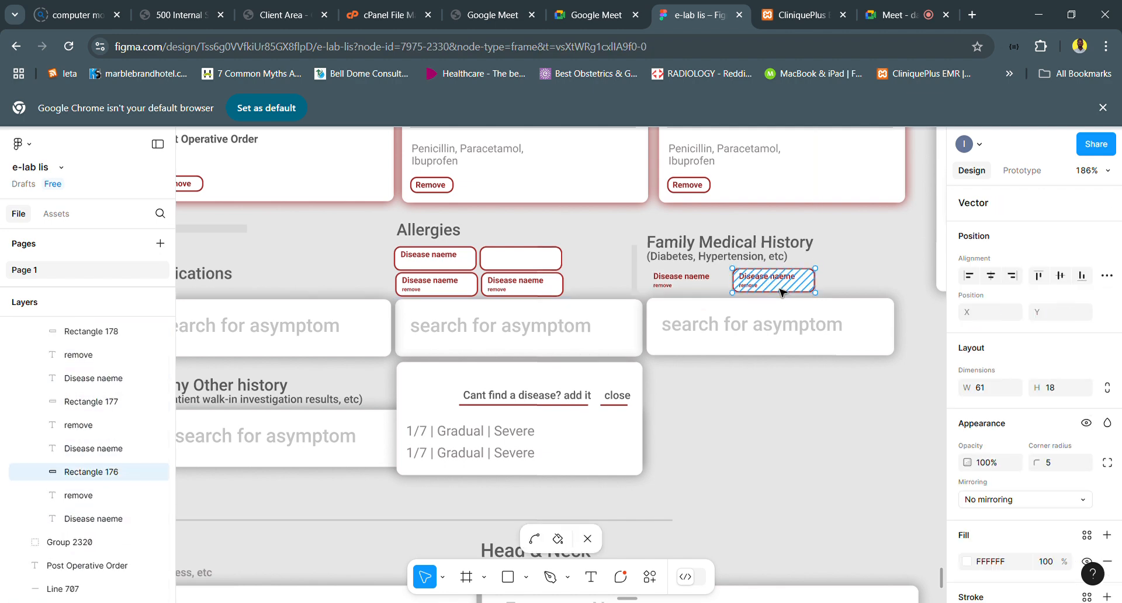
pyautogui.press('Escape')
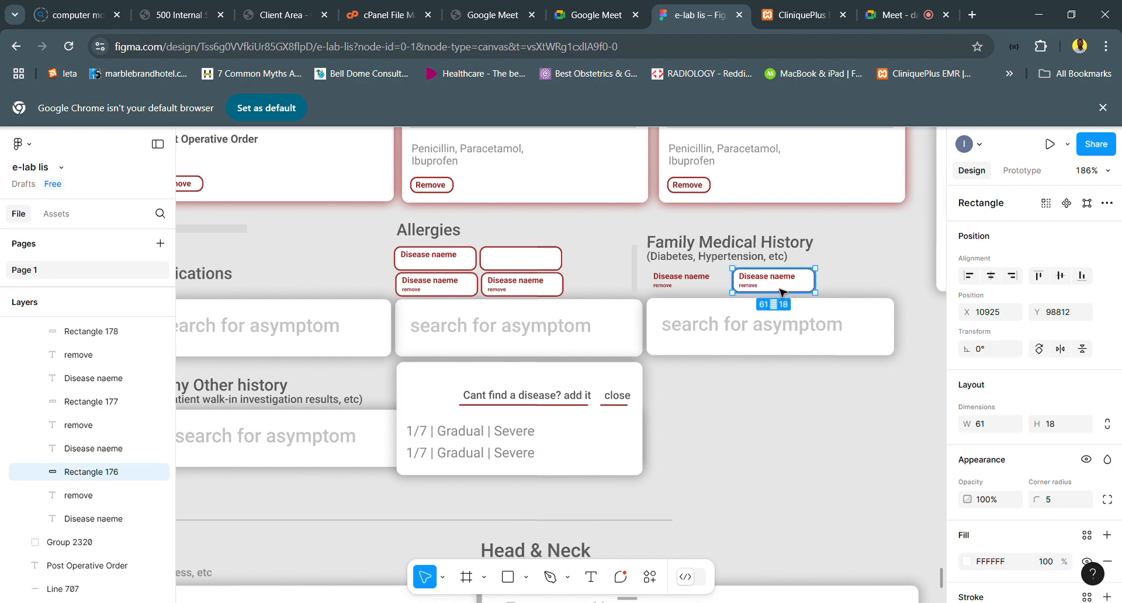
pyautogui.press('Delete')
# - Delete the leftover "Disease naeme" and "remove" texts of both tags under Family Medical History, keeping the label itself
pyautogui.click(752, 292)
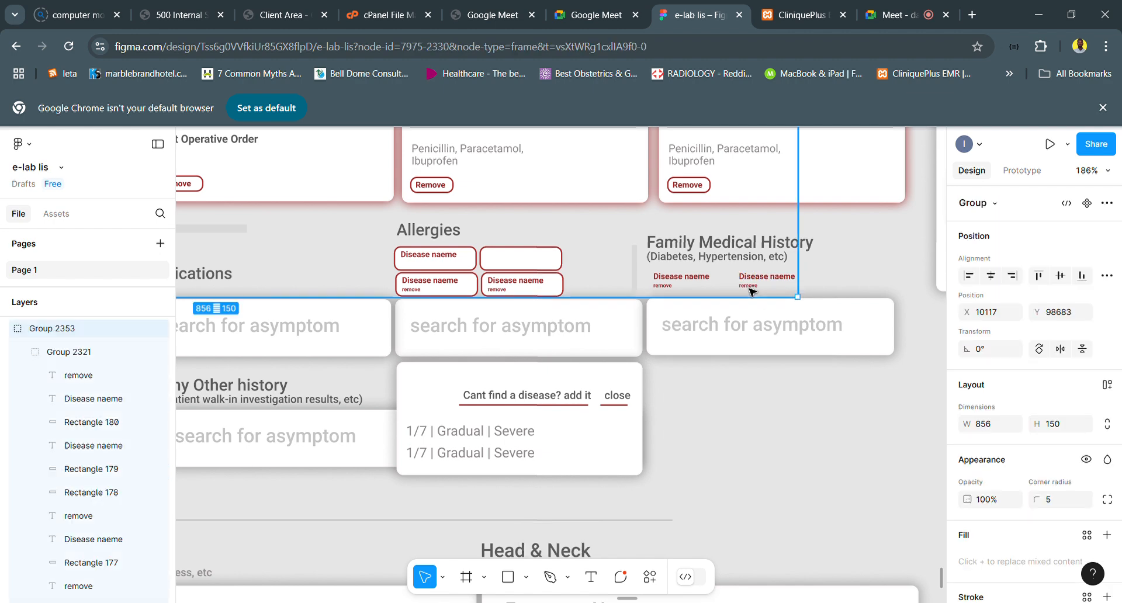
pyautogui.doubleClick(750, 286)
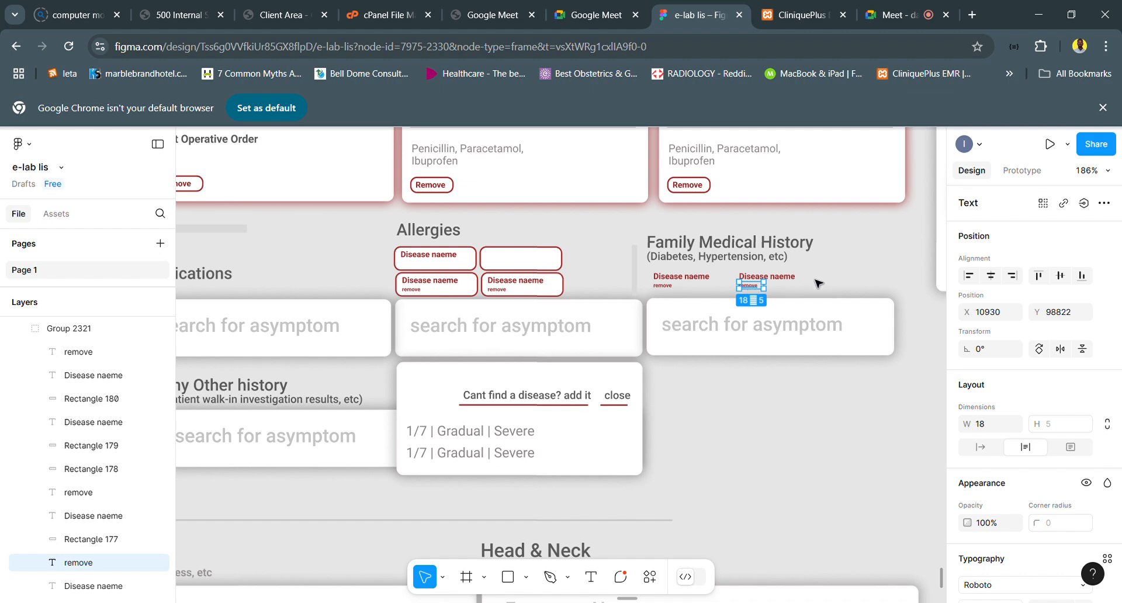
pyautogui.keyDown('shift'); pyautogui.click(786, 277); pyautogui.keyUp('shift')
pyautogui.keyDown('shift'); pyautogui.click(703, 280); pyautogui.keyUp('shift')
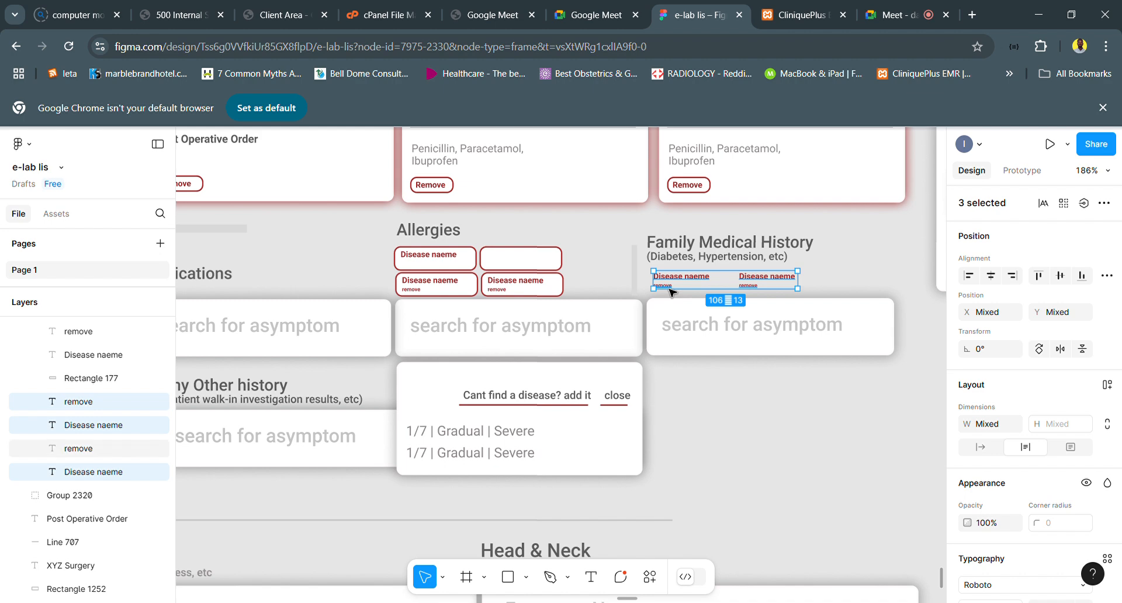
pyautogui.keyDown('shift'); pyautogui.click(671, 291); pyautogui.keyUp('shift')
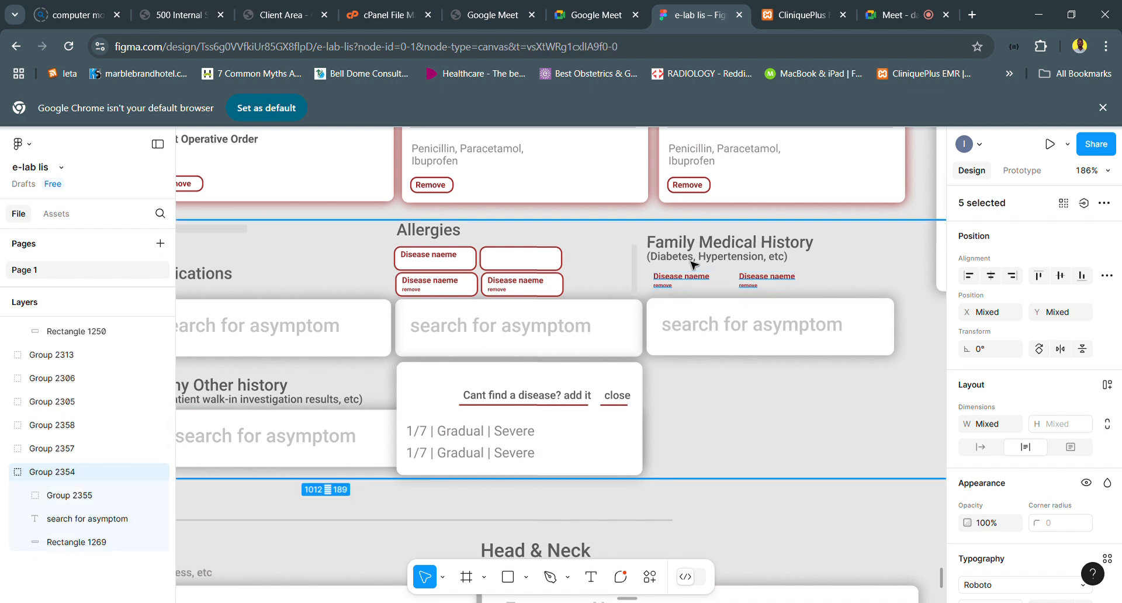
pyautogui.keyDown('shift'); pyautogui.click(691, 262); pyautogui.keyUp('shift')
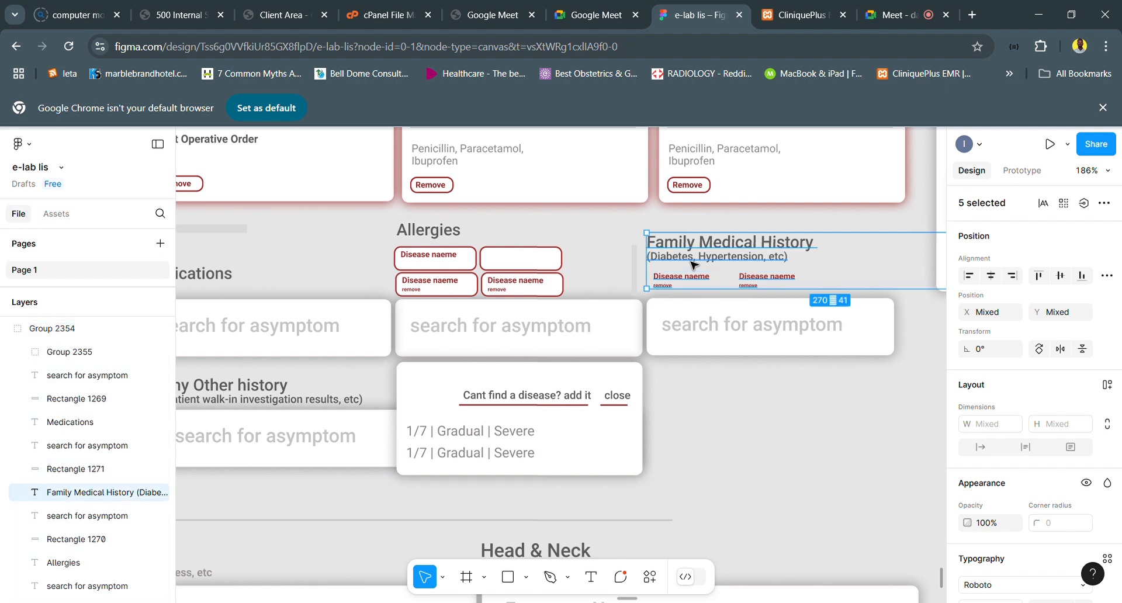
pyautogui.press('Delete')
pyautogui.hotkey('ctrl', 'z')
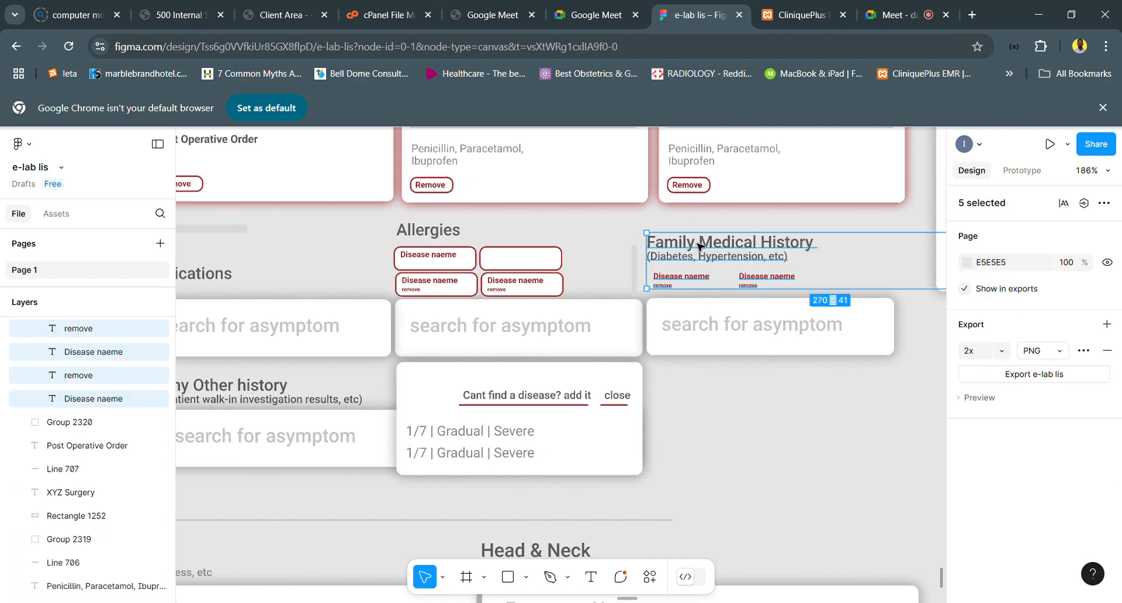
pyautogui.keyDown('shift'); pyautogui.click(700, 246); pyautogui.keyUp('shift')
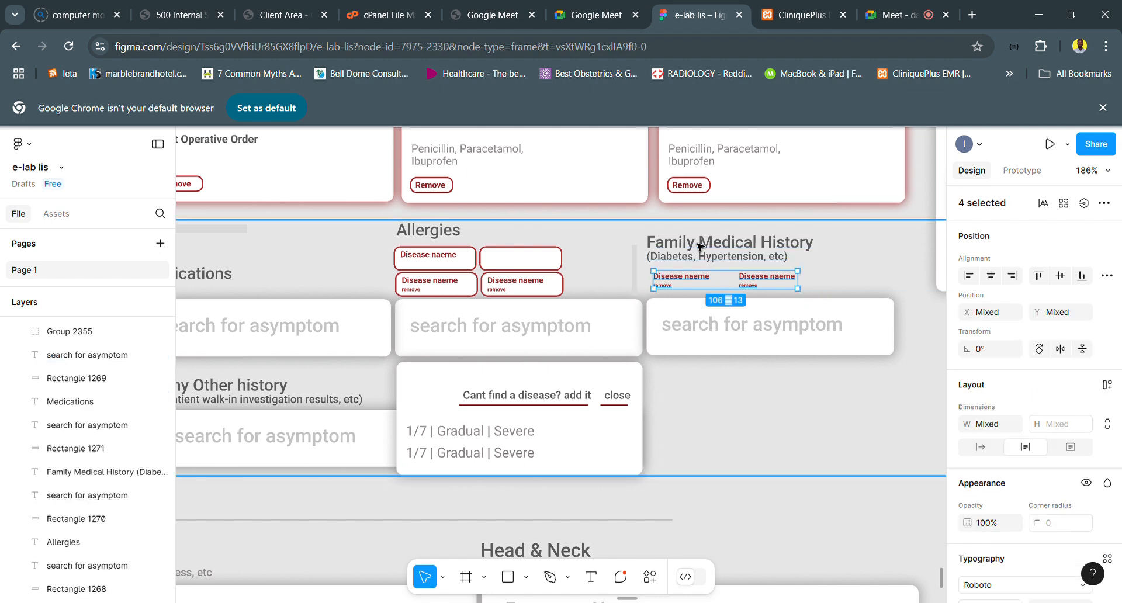
pyautogui.press('Delete')
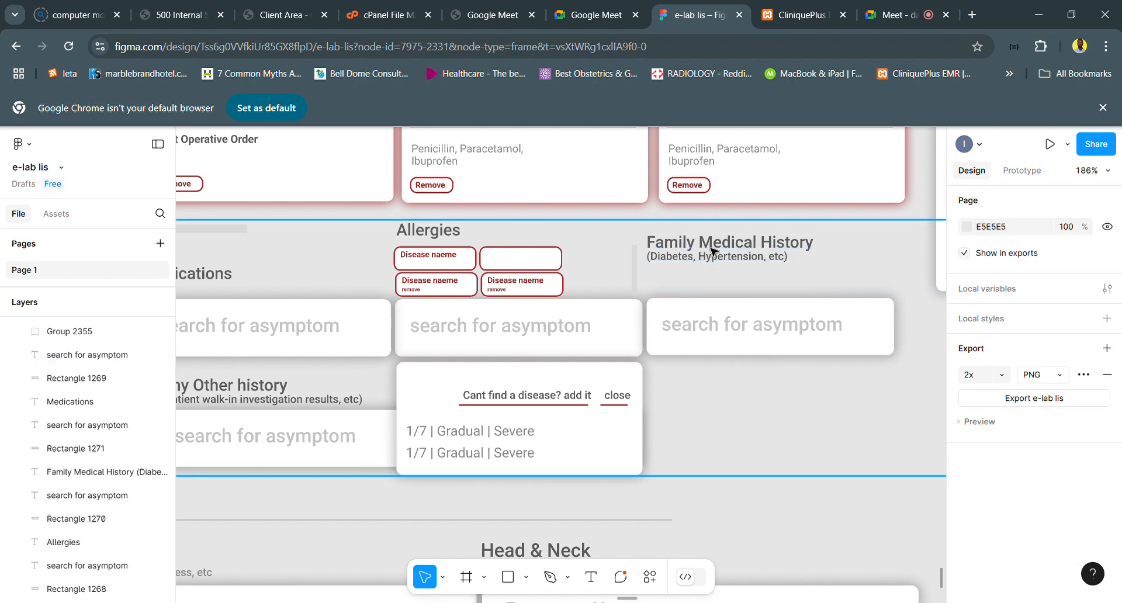
# - Move the Family Medical History label down to X 10860, Y 98806, just above its input field
pyautogui.click(712, 263)
pyautogui.click(712, 264)
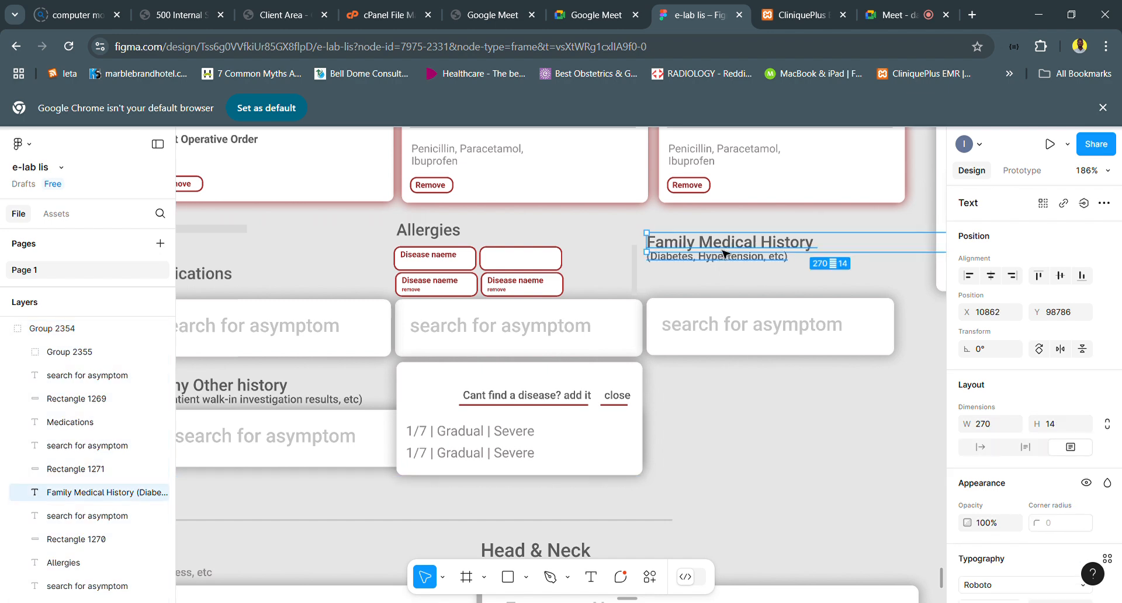
pyautogui.moveTo(725, 252); pyautogui.dragTo(724, 282)
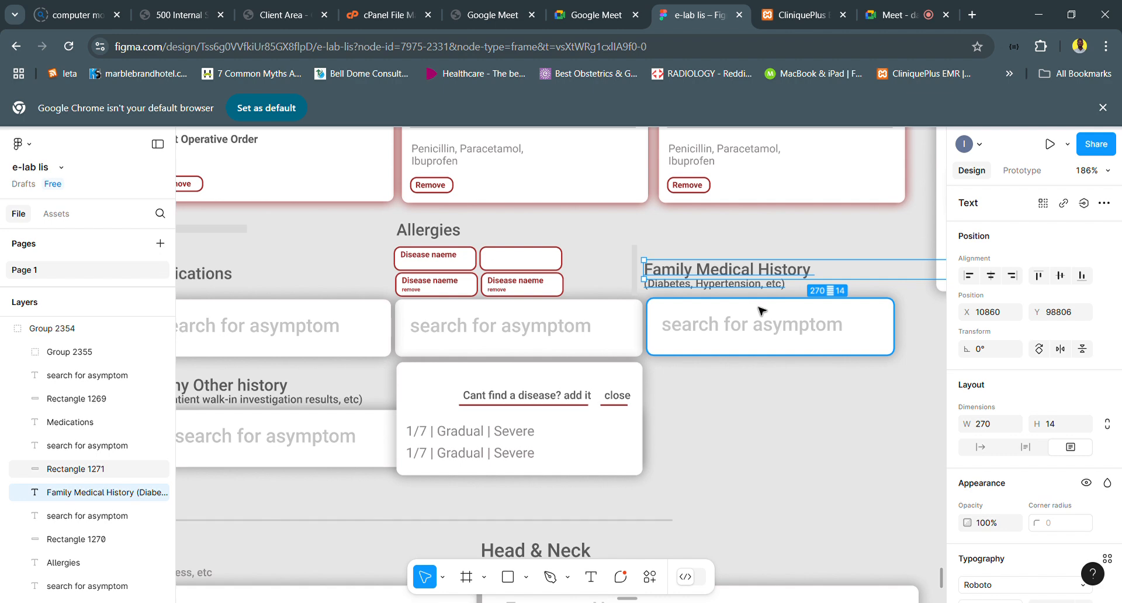
# - Change the placeholder text in the Family Medical History field to "enter for as symptom"
pyautogui.hscroll(-1, 760, 321)
pyautogui.click(796, 325)
pyautogui.doubleClick(796, 327)
pyautogui.click(797, 332)
pyautogui.doubleClick(742, 332)
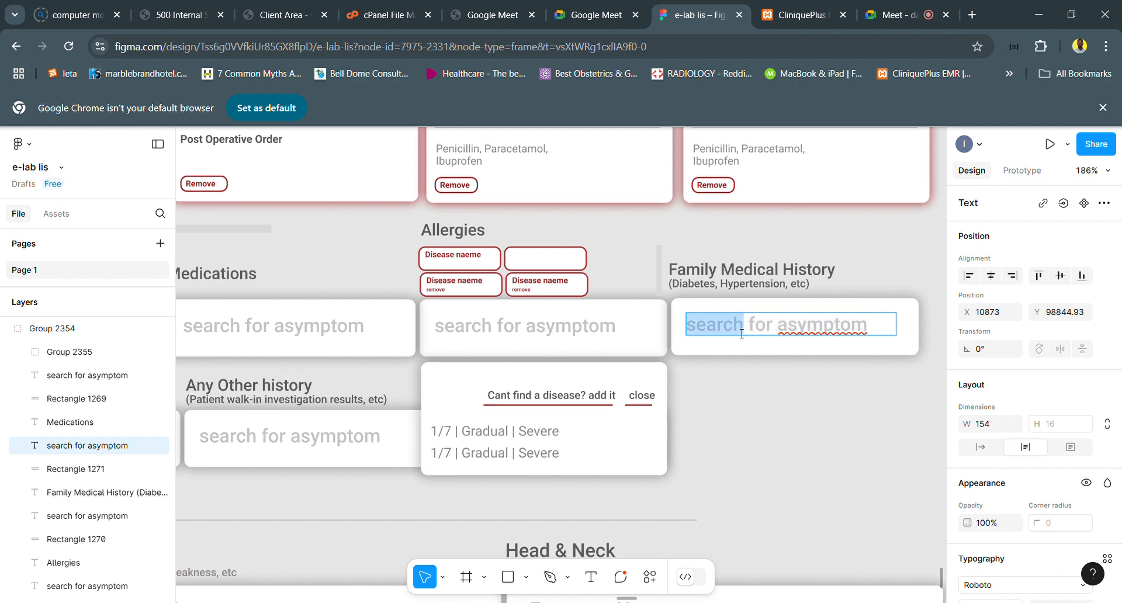
pyautogui.write('ENTER')
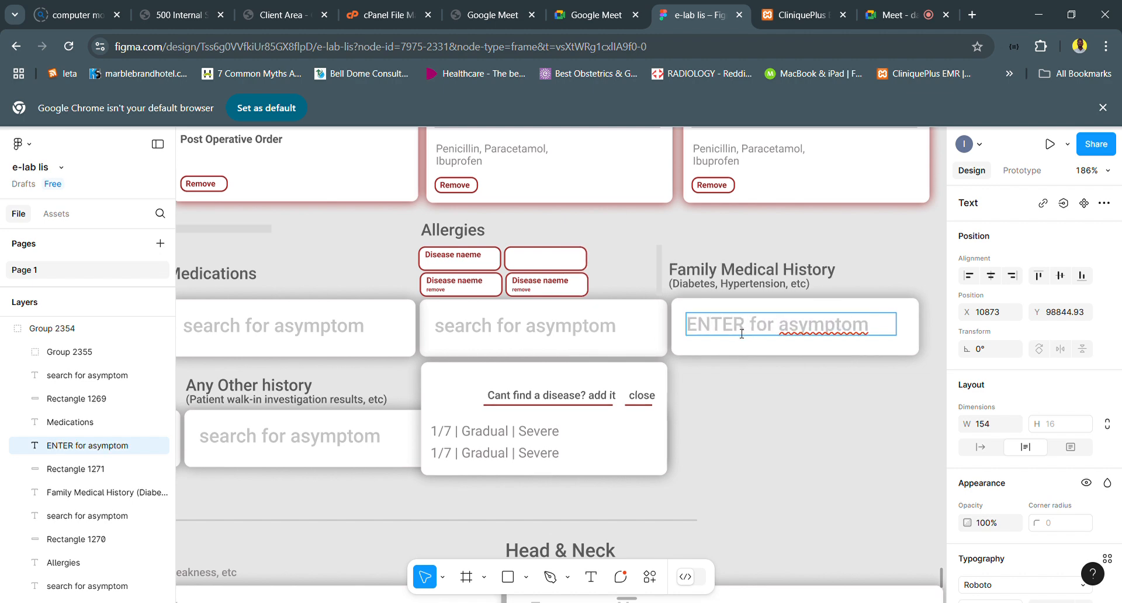
pyautogui.press('BackSpace')
pyautogui.press('BackSpace')
pyautogui.press('BackSpace')
pyautogui.press('BackSpace')
pyautogui.press('BackSpace')
pyautogui.write('enter')
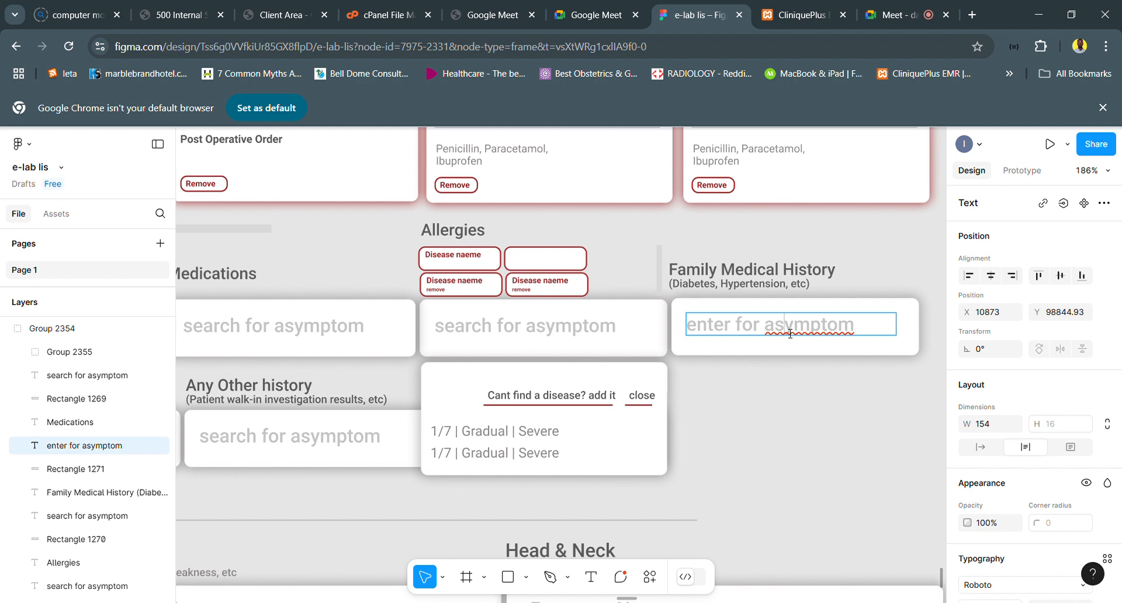
pyautogui.click(790, 334)
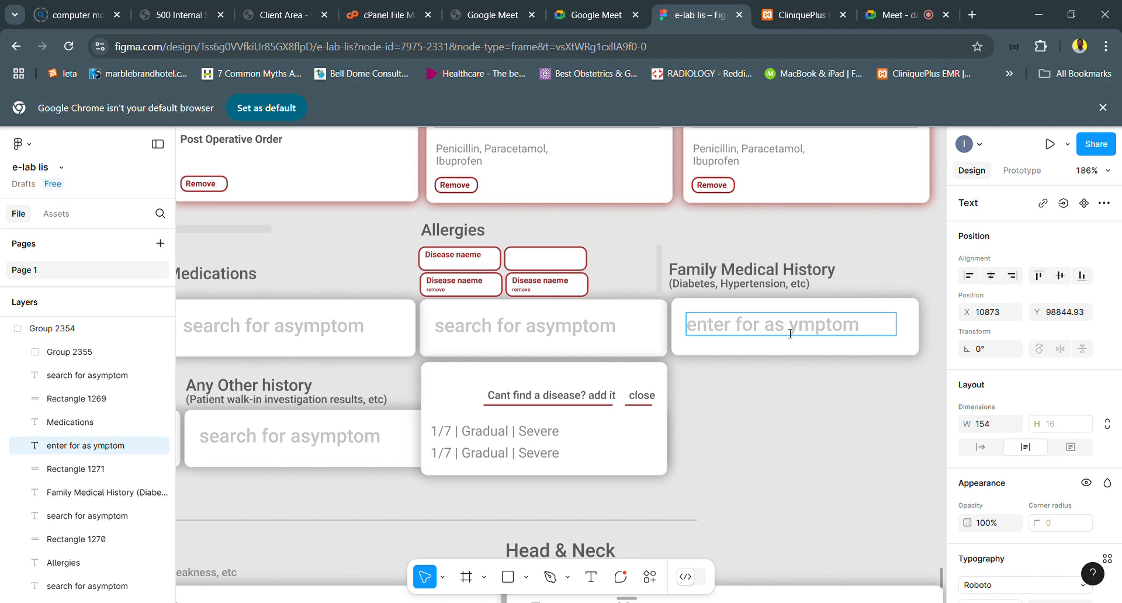
pyautogui.write('s')
# - Examine the Allergies suggestion dropdown, the Add New Disease and Add New Allery forms, and the Histories section's fields
pyautogui.hscroll(-2, 782, 363)
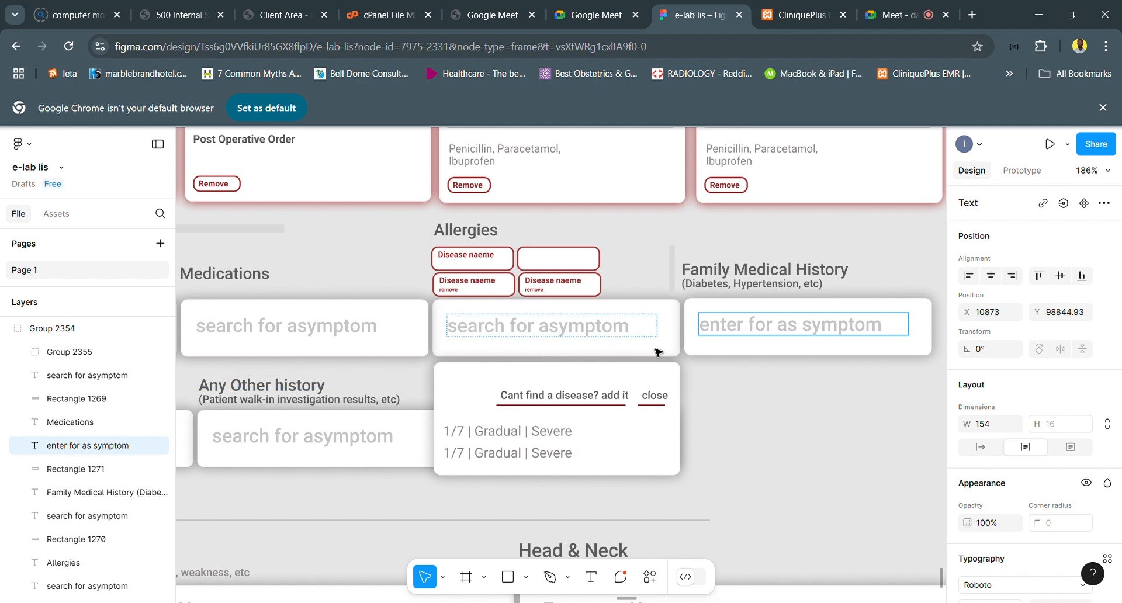
pyautogui.hscroll(-1, 656, 349)
pyautogui.hscroll(-2, 656, 350)
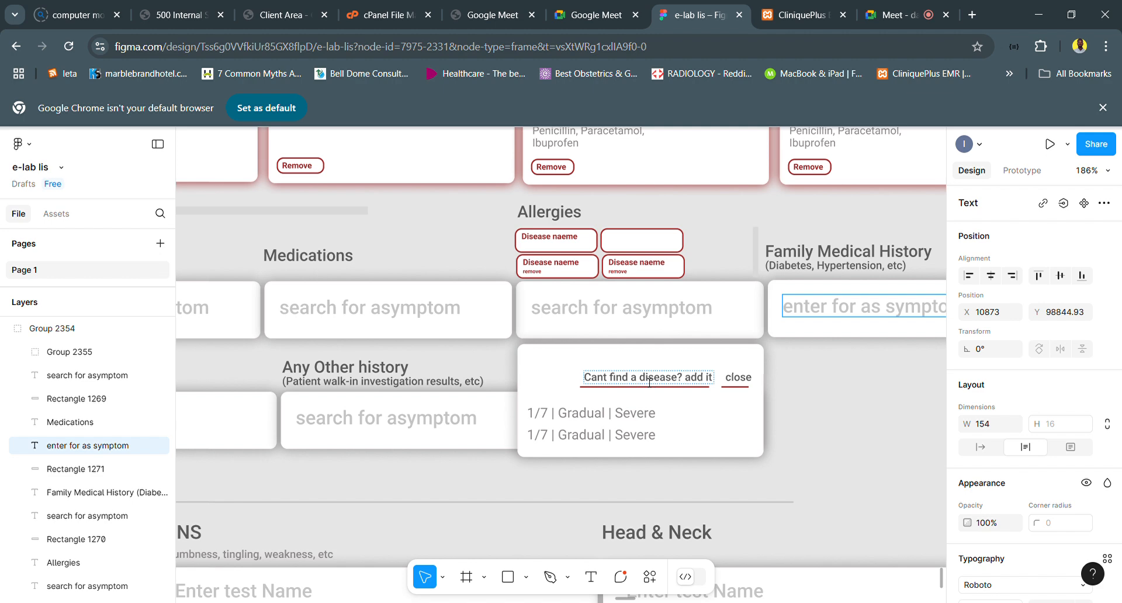
pyautogui.scroll(-2, 676, 381)
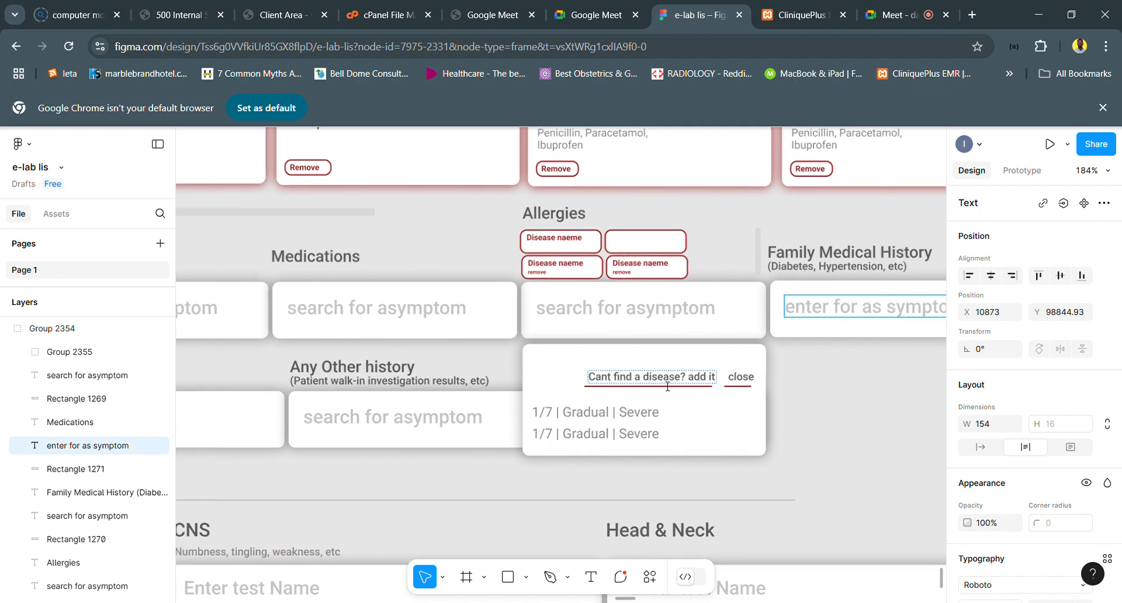
pyautogui.scroll(-2, 668, 387)
pyautogui.hscroll(5, 668, 387)
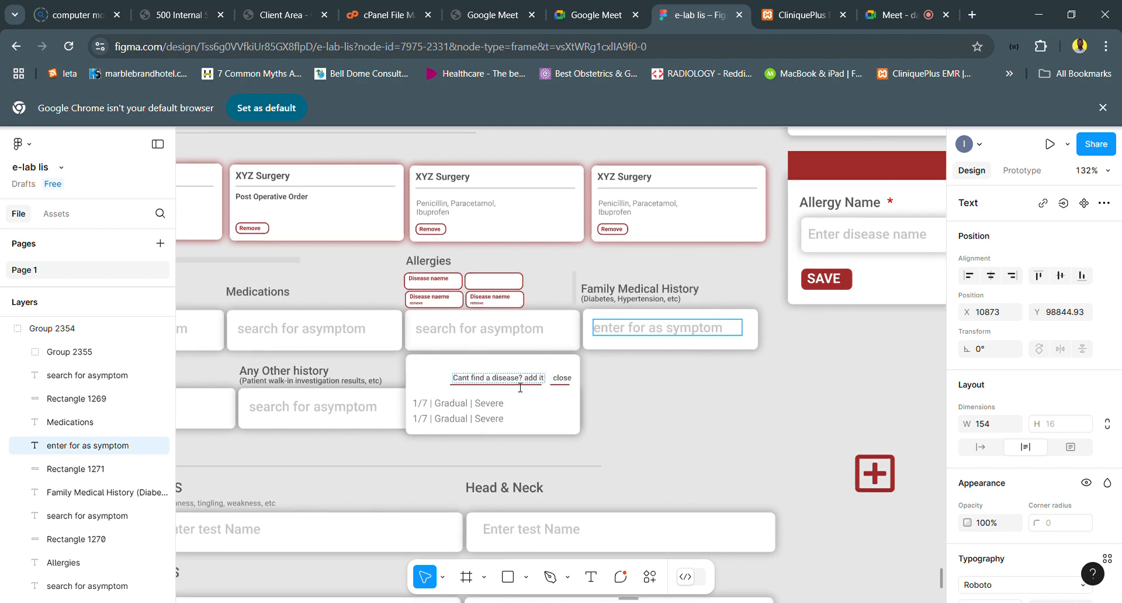
pyautogui.hscroll(5, 521, 387)
pyautogui.hscroll(3, 849, 219)
pyautogui.scroll(2, 849, 219)
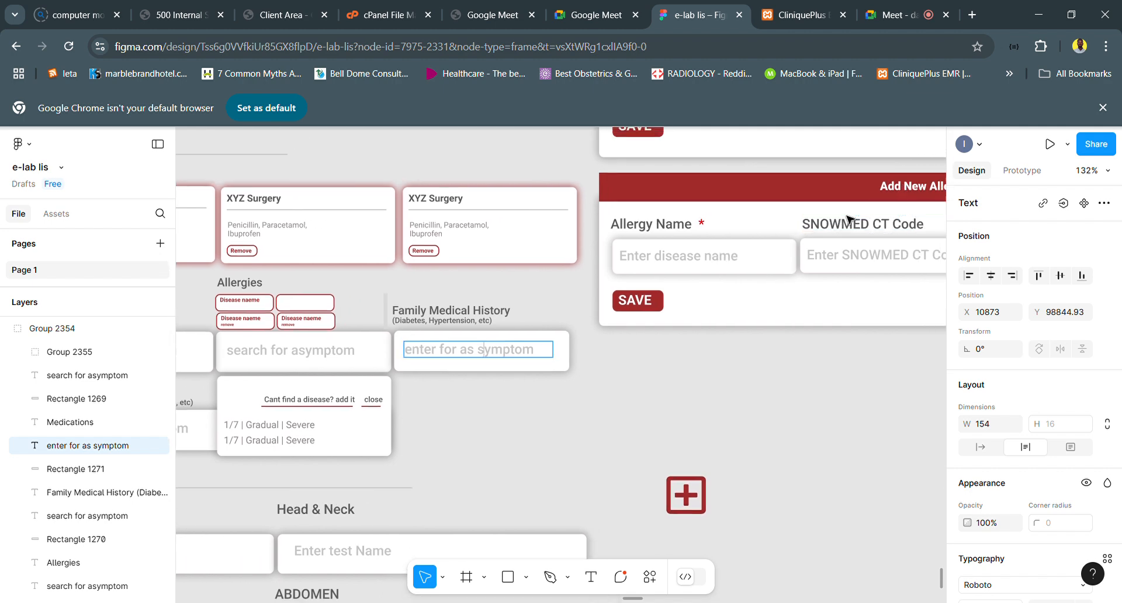
pyautogui.scroll(1, 769, 240)
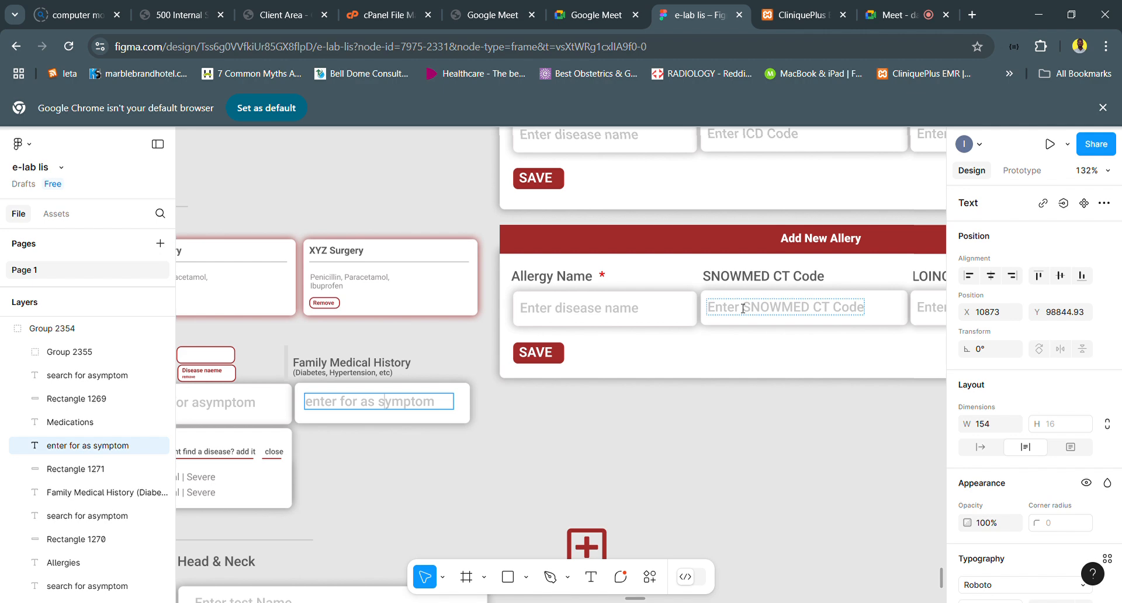
pyautogui.scroll(-5, 841, 252)
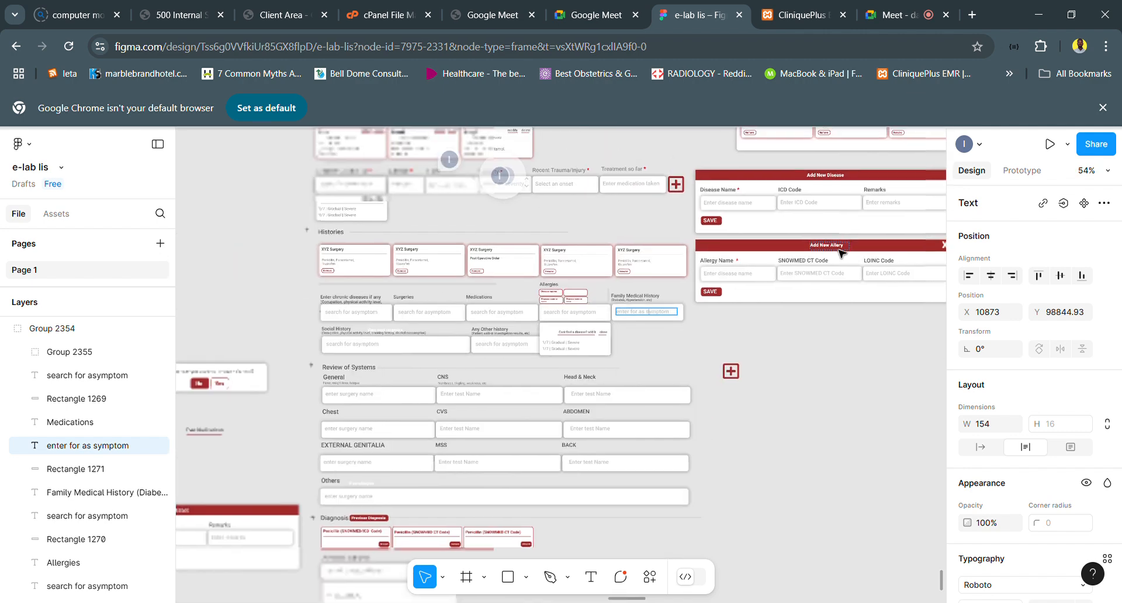
pyautogui.hscroll(3, 841, 252)
pyautogui.scroll(3, 715, 305)
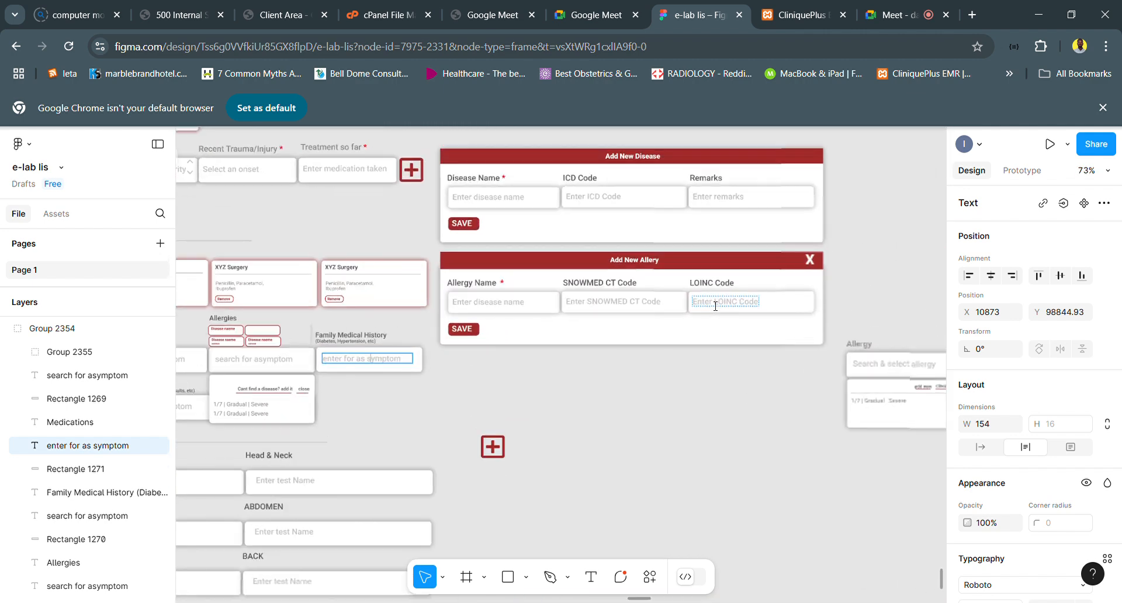
pyautogui.scroll(1, 715, 306)
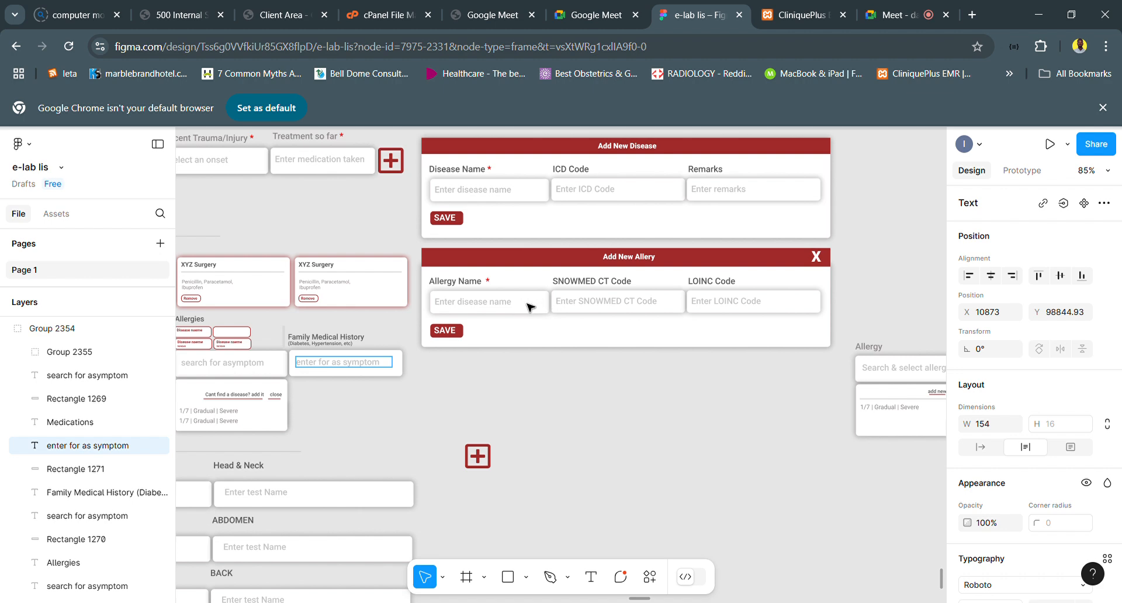
pyautogui.scroll(-5, 527, 307)
pyautogui.scroll(3, 530, 306)
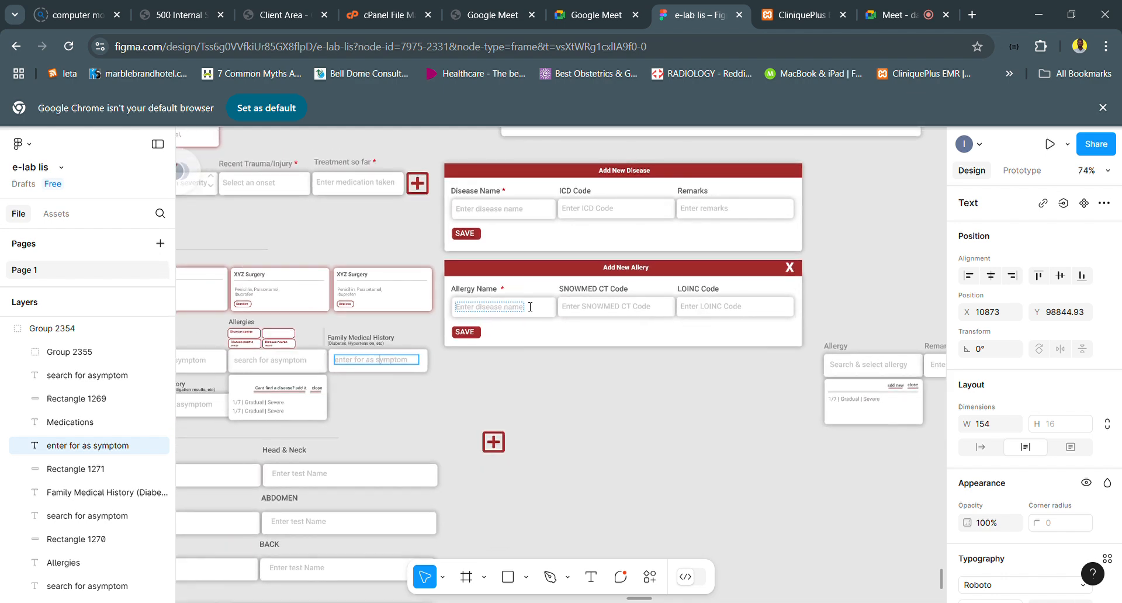
pyautogui.hscroll(3, 530, 307)
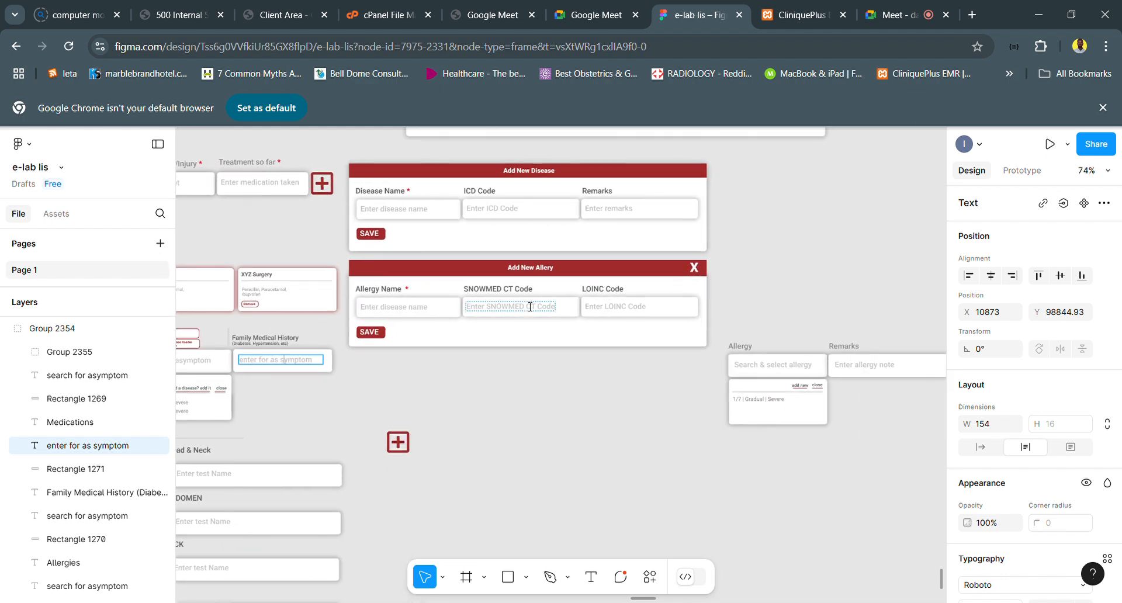
pyautogui.hscroll(-10, 530, 307)
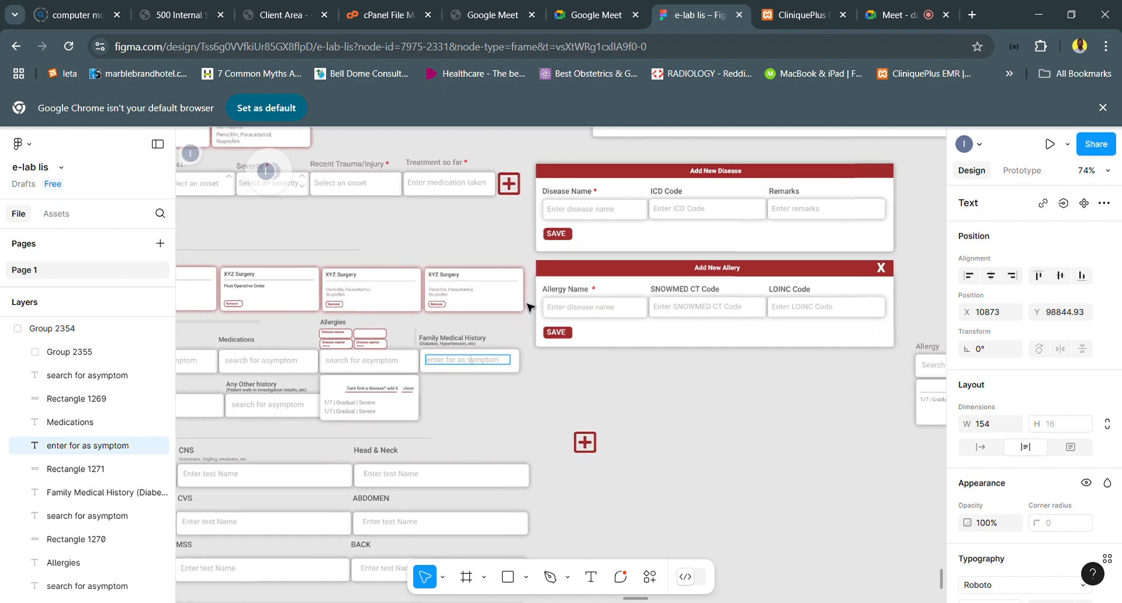
pyautogui.hscroll(-5, 530, 307)
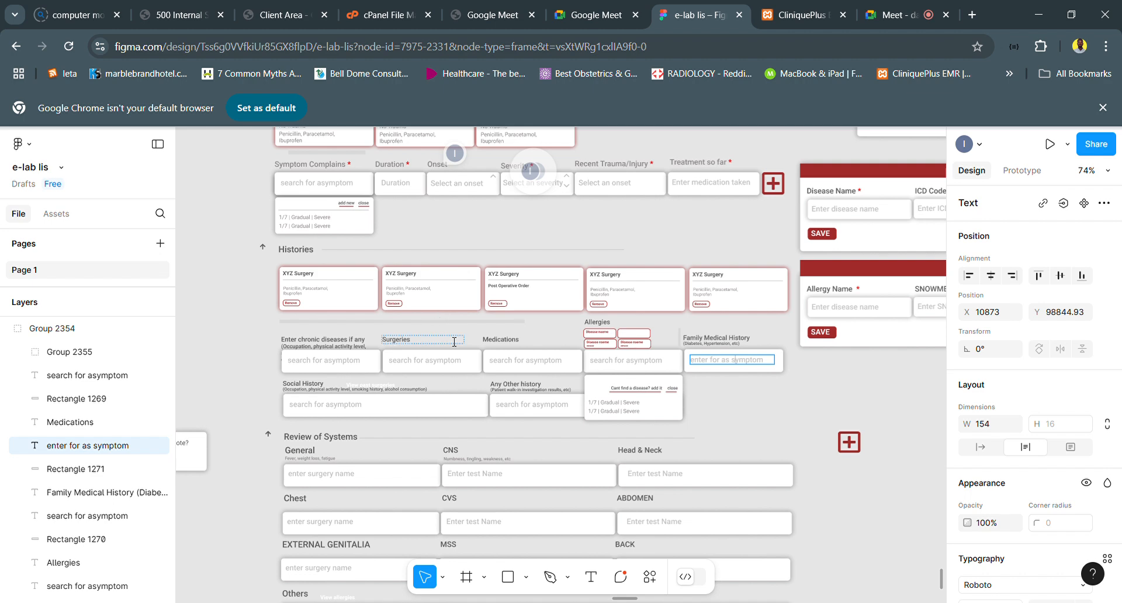
pyautogui.scroll(-1, 377, 358)
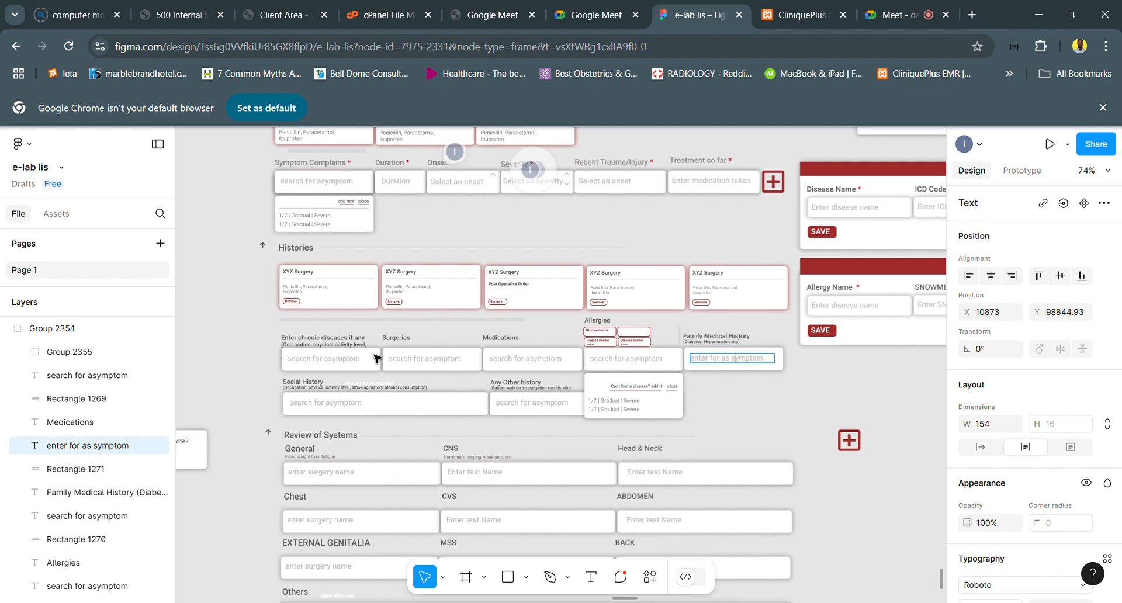
pyautogui.hscroll(3, 444, 333)
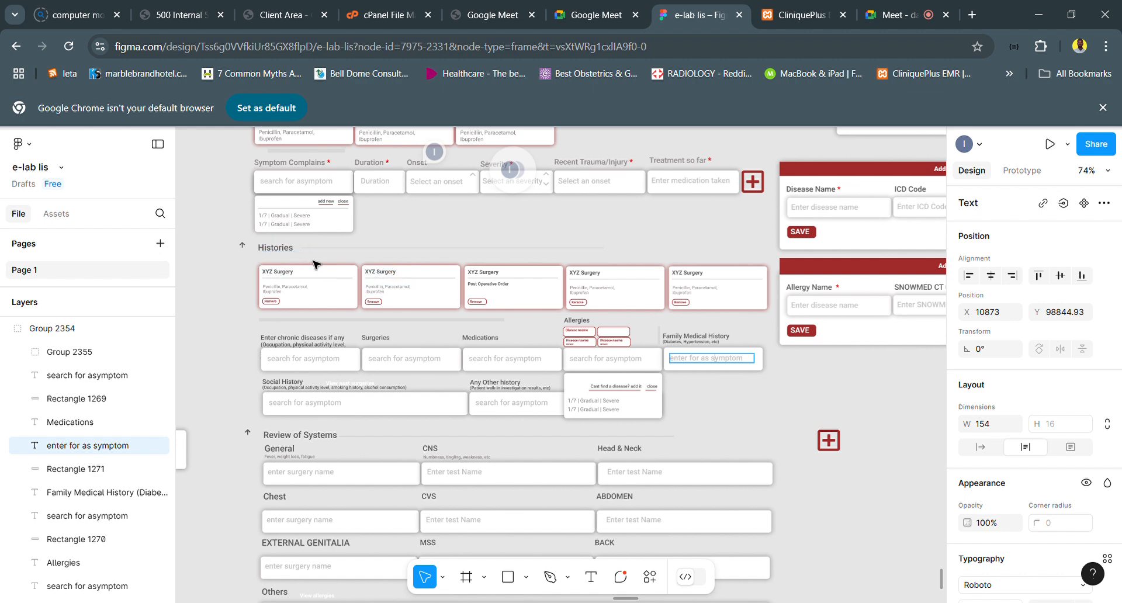
# - Finish editing the placeholder text and examine the Allergies tags, the suggestion dropdown and the Add New Allery form's fields
pyautogui.press('Escape')
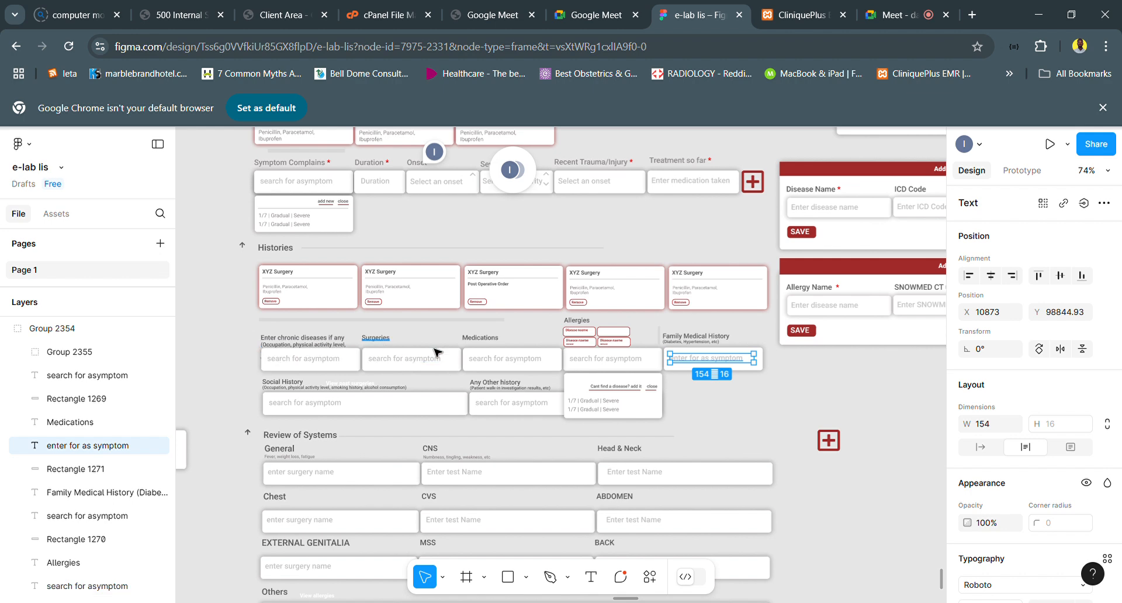
pyautogui.hscroll(2, 491, 339)
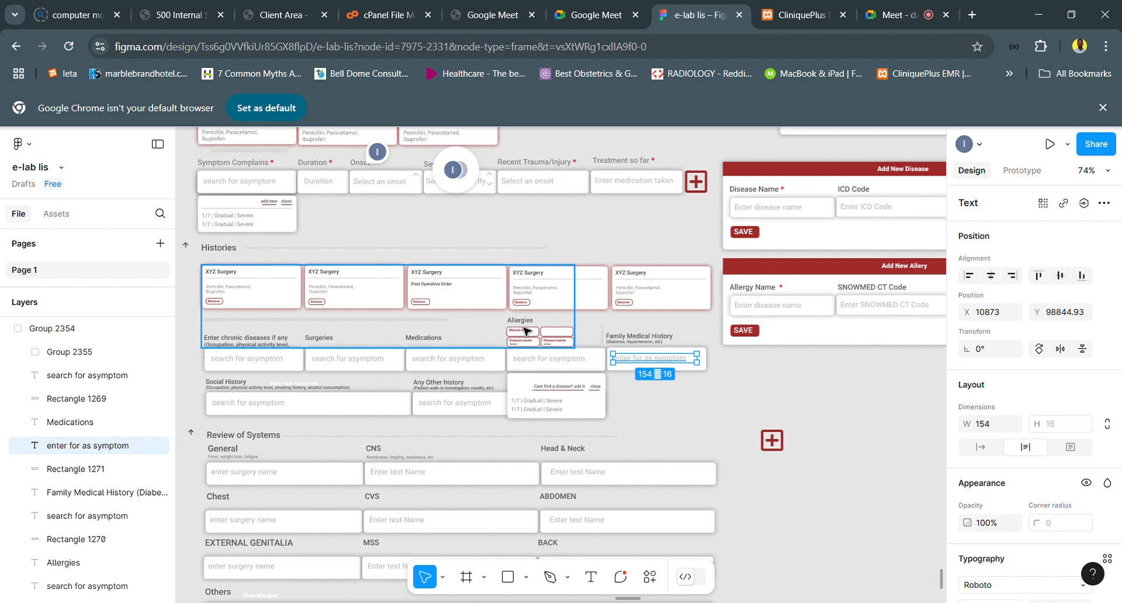
pyautogui.scroll(3, 524, 331)
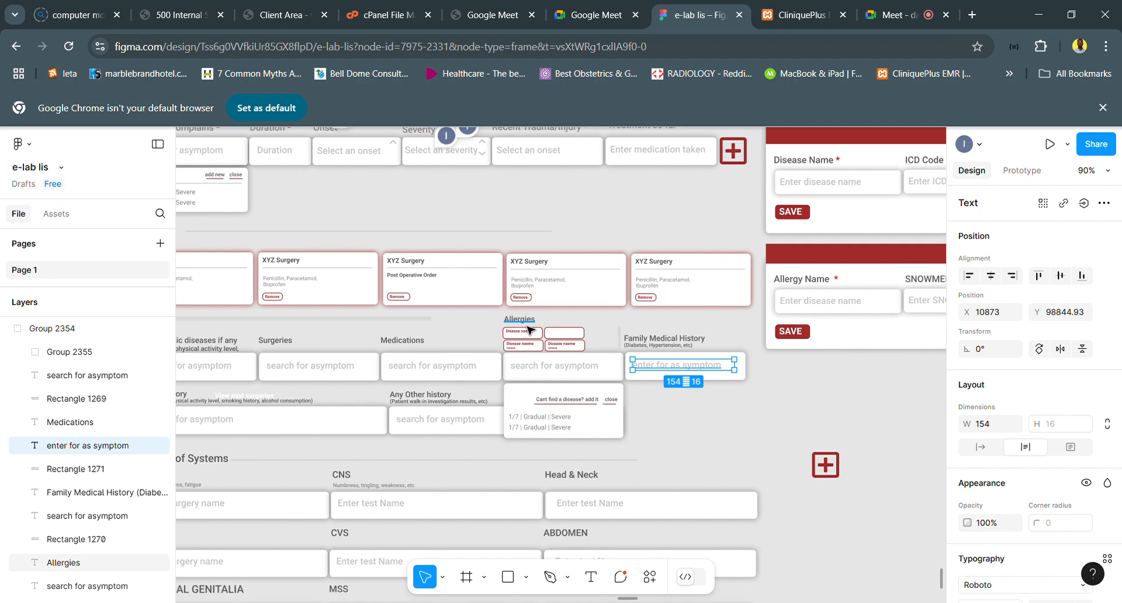
pyautogui.scroll(5, 528, 329)
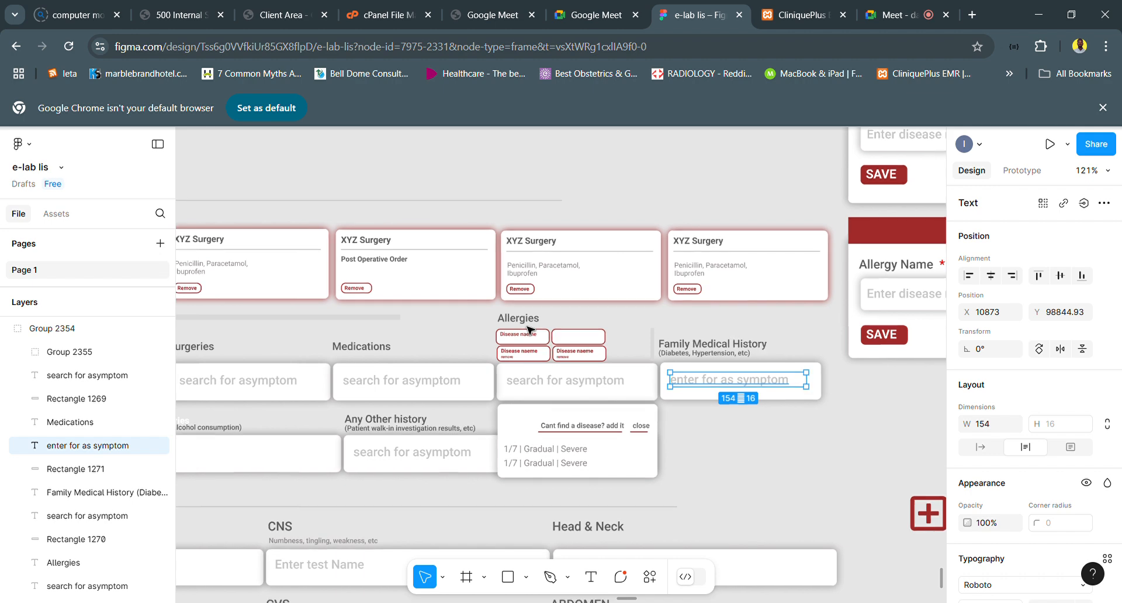
pyautogui.scroll(-1, 528, 329)
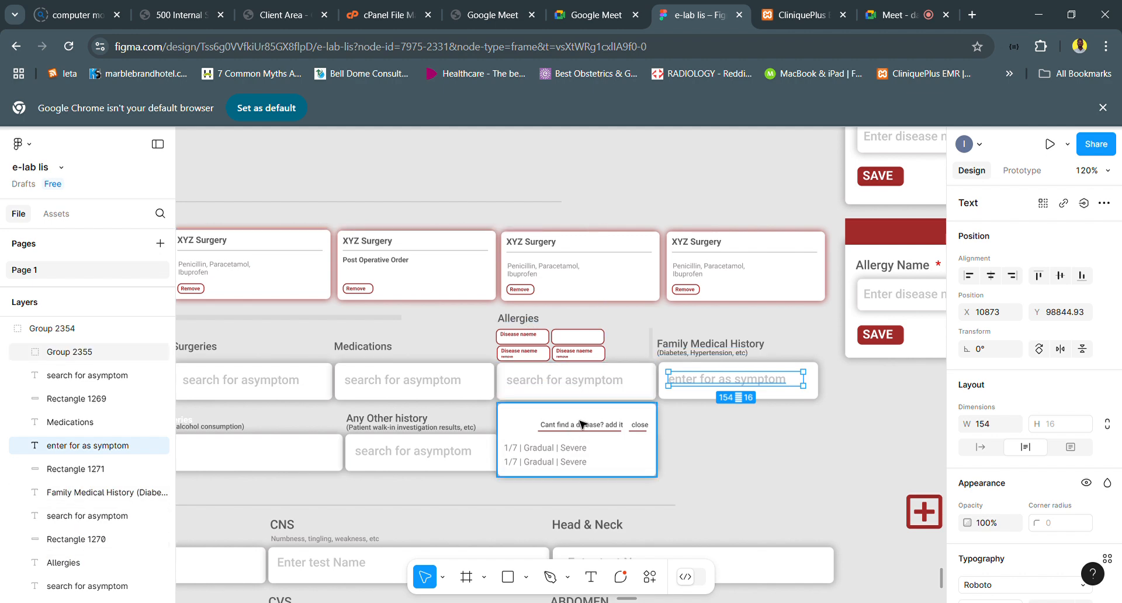
pyautogui.hscroll(5, 834, 279)
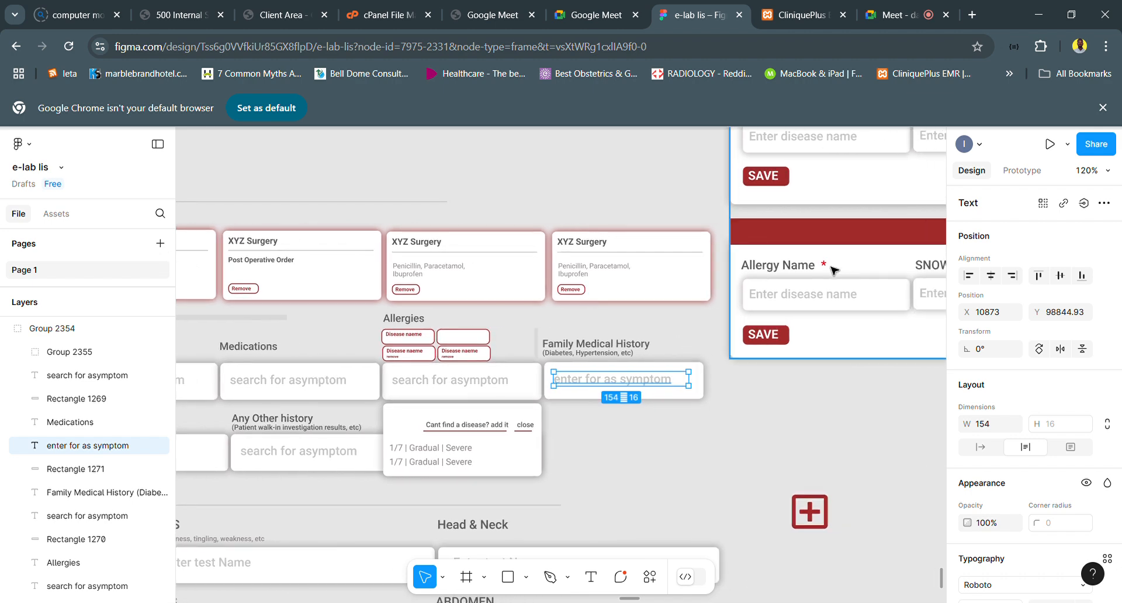
pyautogui.hscroll(1, 842, 279)
pyautogui.hscroll(10, 840, 278)
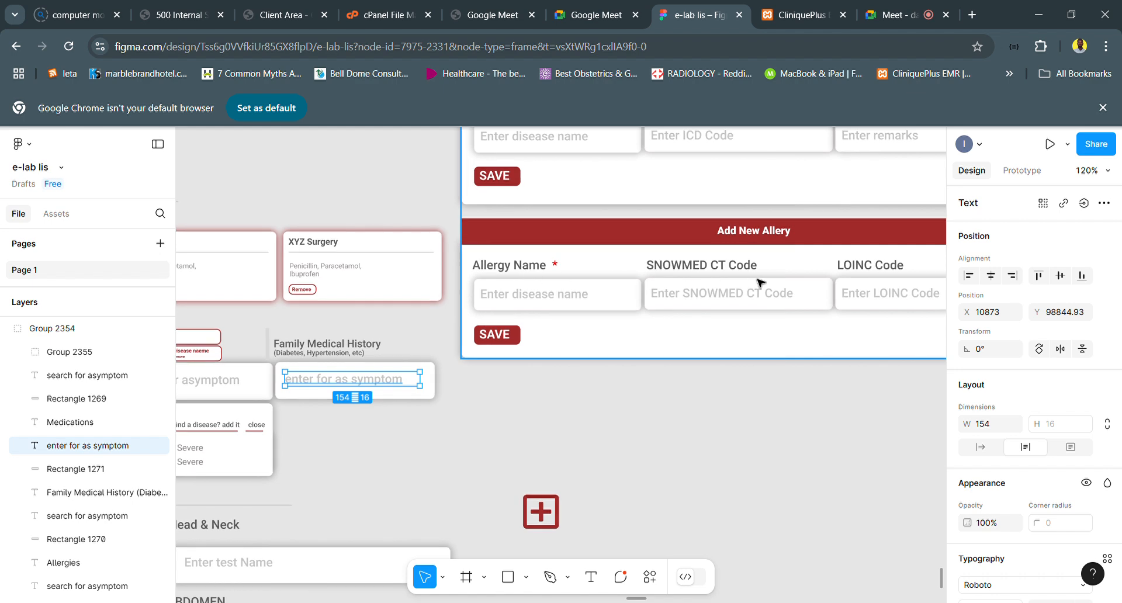
pyautogui.hscroll(2, 741, 277)
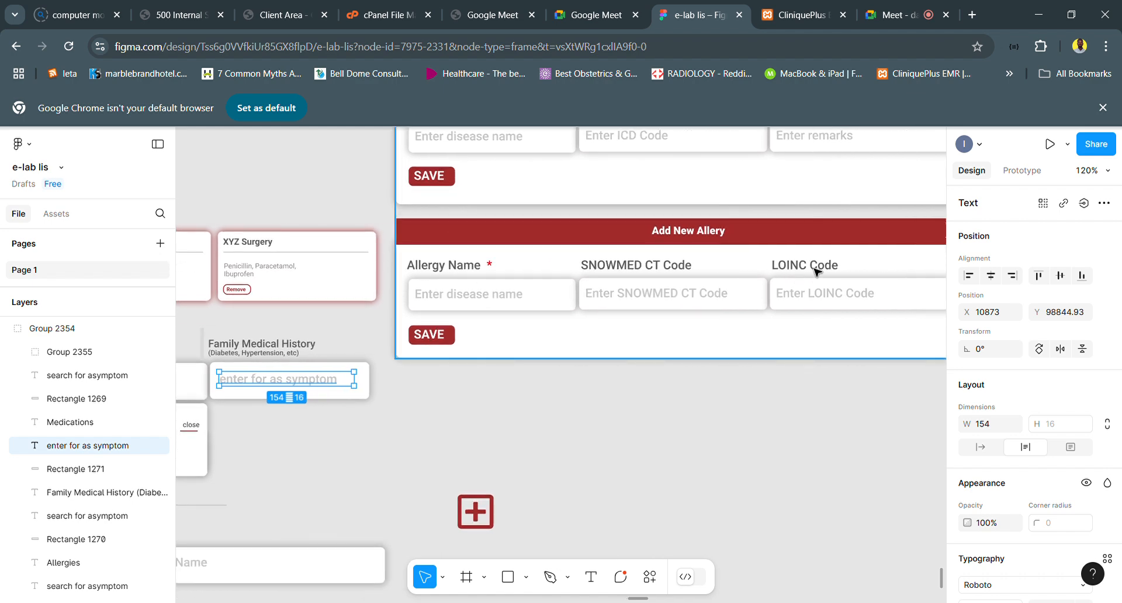
pyautogui.scroll(-4, 840, 272)
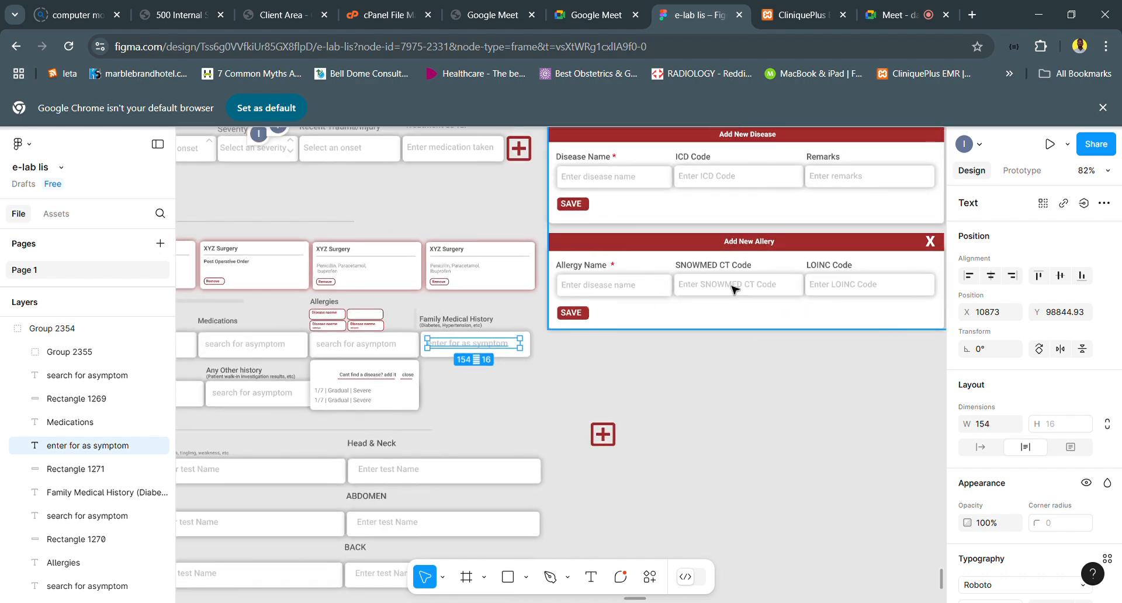
pyautogui.hscroll(3, 732, 288)
pyautogui.hscroll(-5, 732, 288)
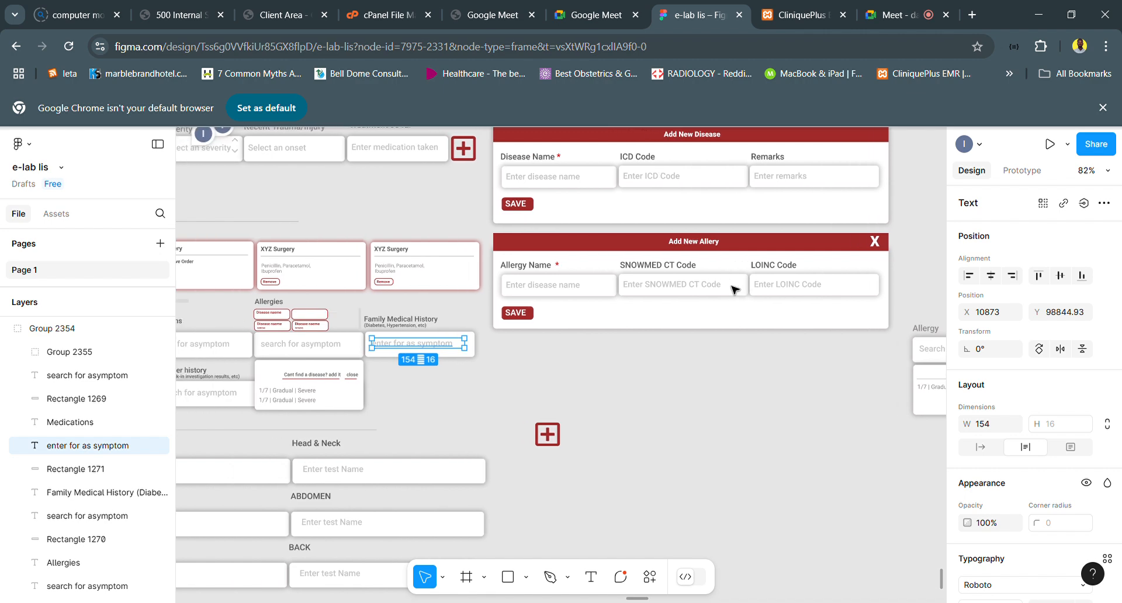
pyautogui.hscroll(-3, 733, 288)
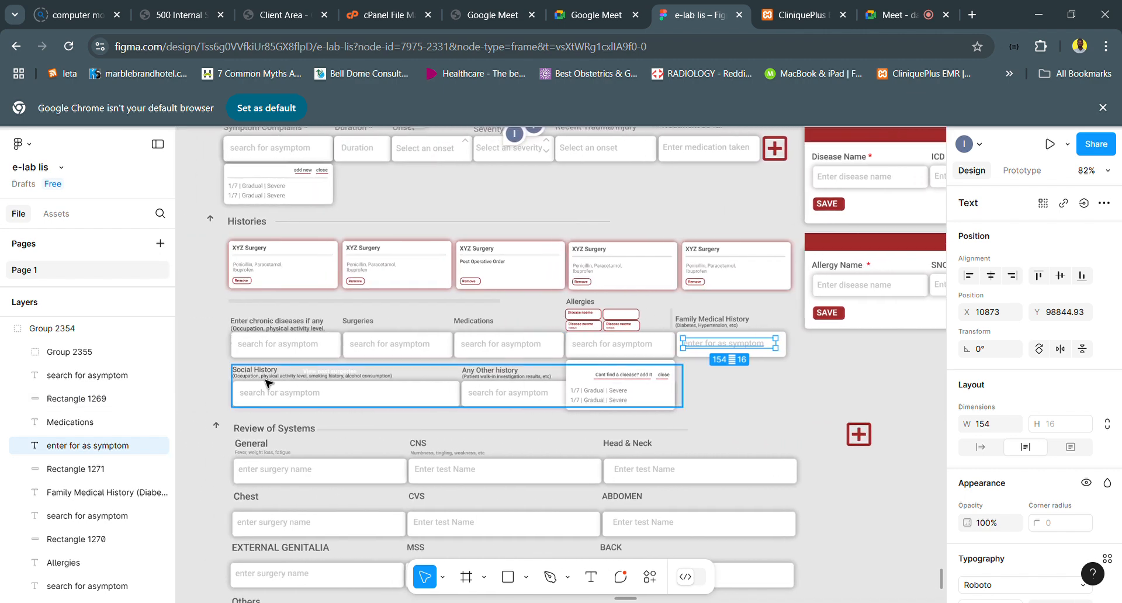
# - Examine the Social History and Any Other history group, the plus icon beside Review of Systems, and the surrounding layout
pyautogui.scroll(5, 519, 389)
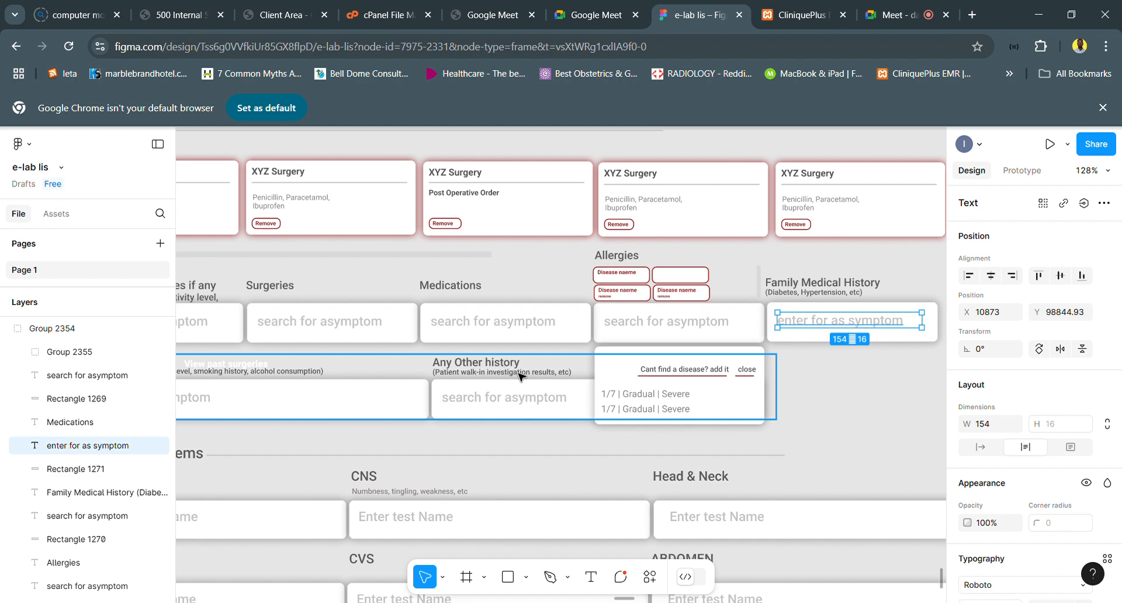
pyautogui.scroll(-5, 510, 378)
pyautogui.click(401, 395)
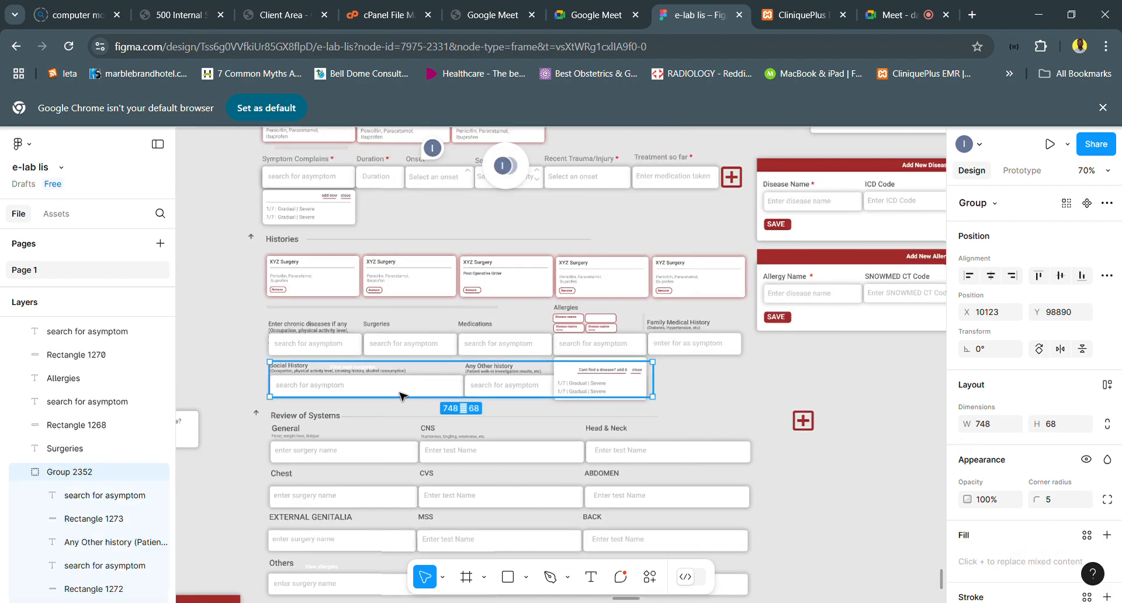
pyautogui.scroll(-2, 401, 396)
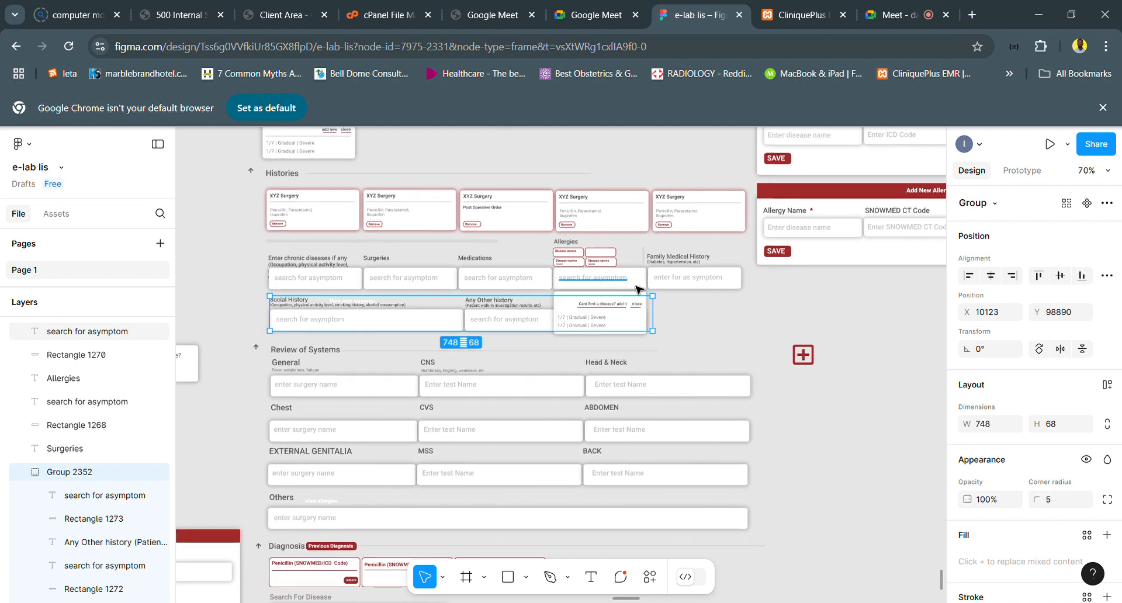
pyautogui.scroll(1, 638, 288)
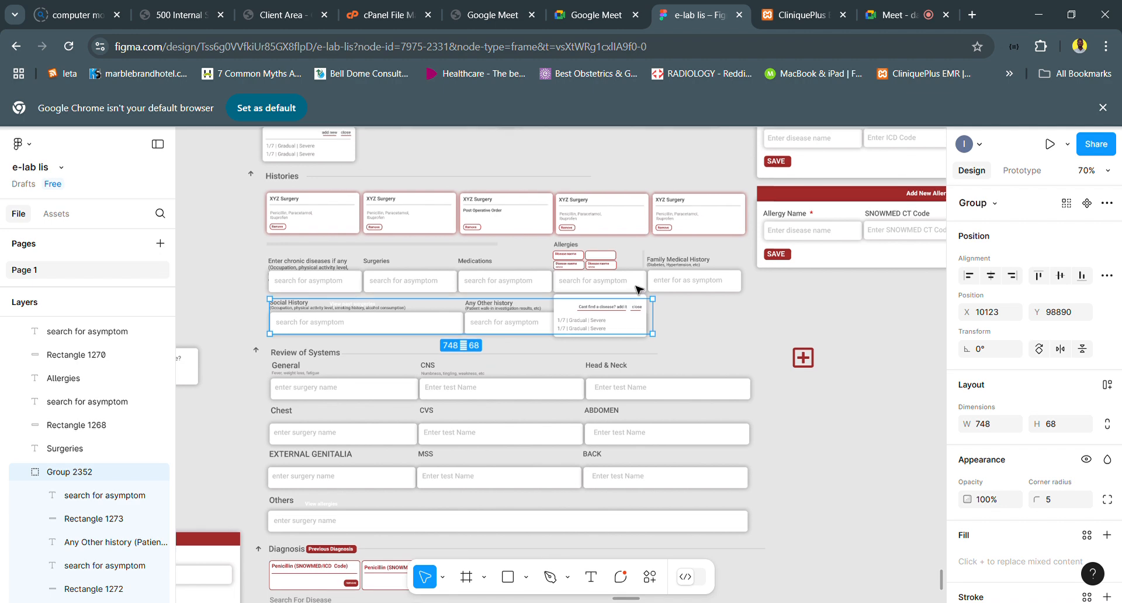
pyautogui.click(807, 366)
pyautogui.doubleClick(807, 366)
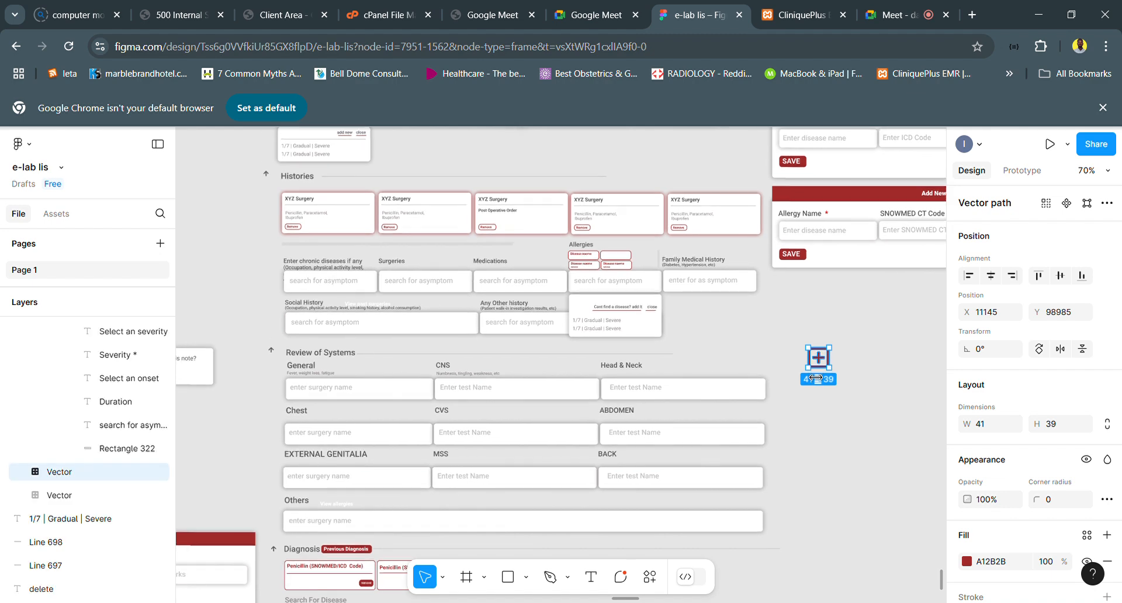
pyautogui.scroll(-5, 807, 366)
pyautogui.scroll(-3, 815, 374)
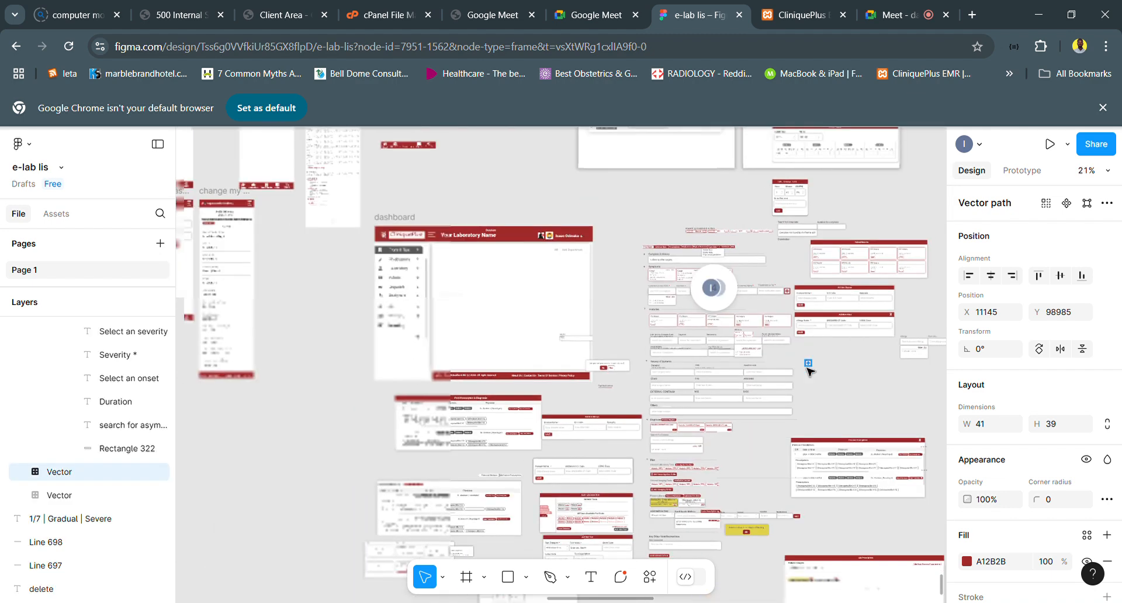
pyautogui.scroll(2, 783, 370)
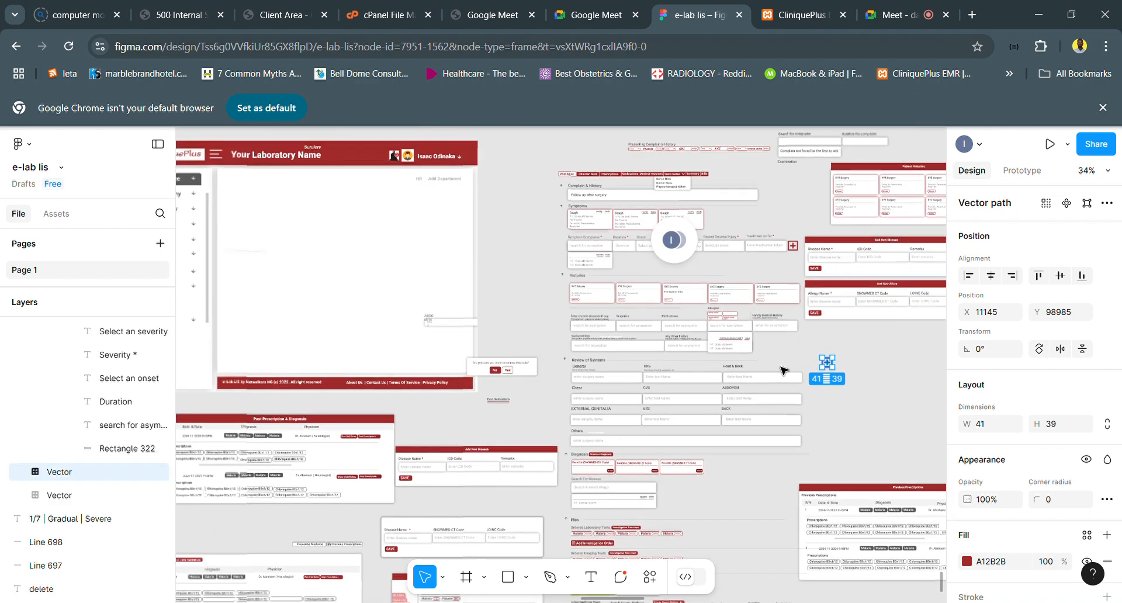
pyautogui.scroll(-2, 782, 370)
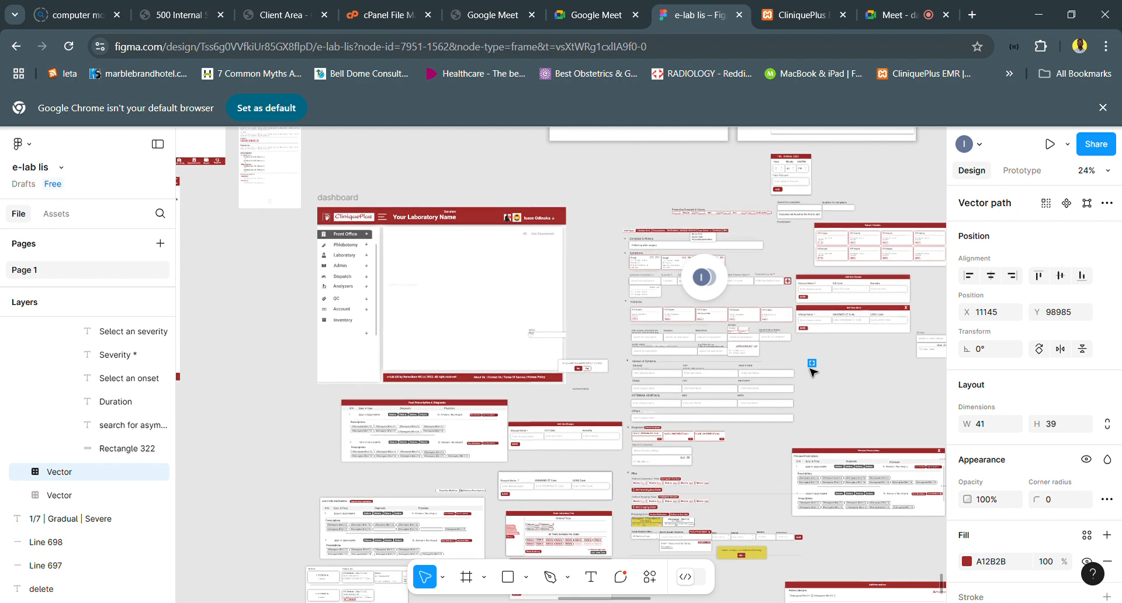
# - Undo the placeholder text change and the label move in Family Medical History
pyautogui.hotkey('ctrl', 'z')
pyautogui.hotkey('ctrl', 'z')
pyautogui.hotkey('ctrl', 'z')
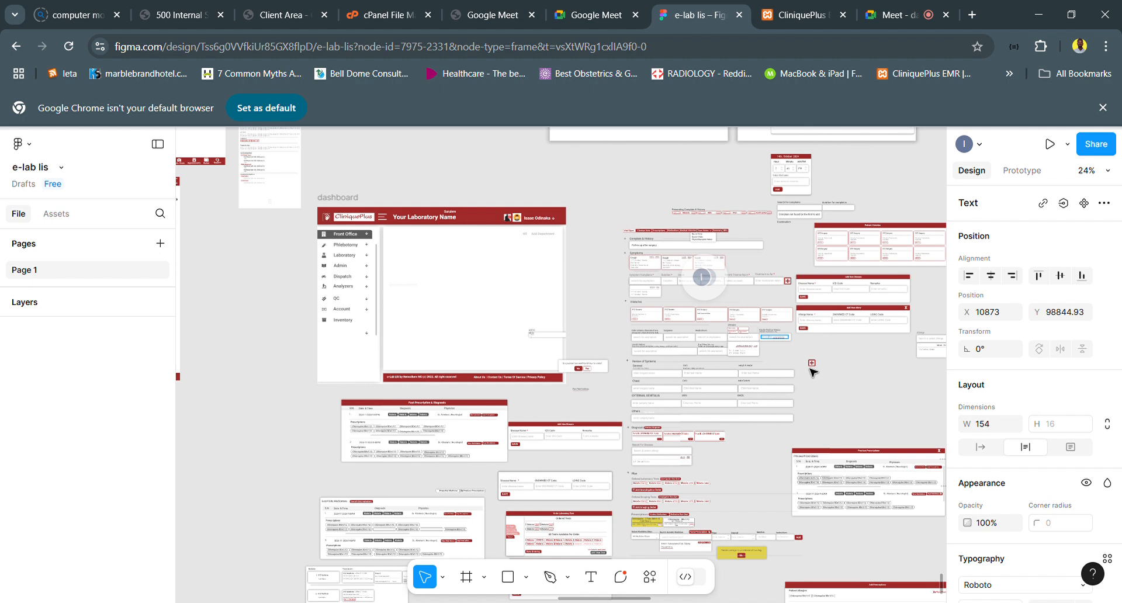
pyautogui.hotkey('ctrl', 'z')
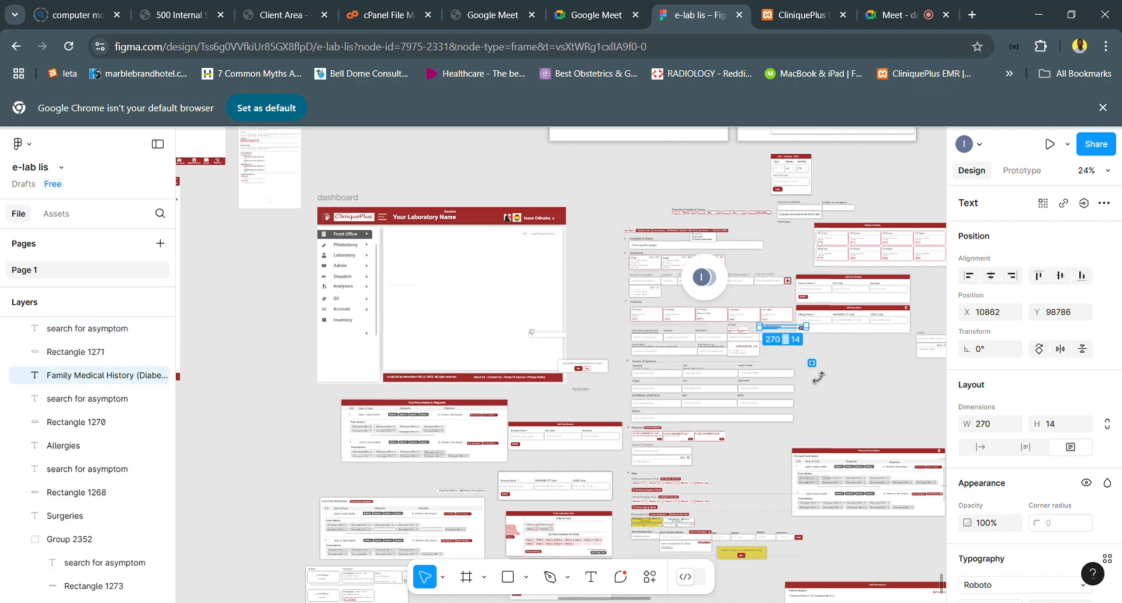
# - Undo the deletion of the disease tags and their texts under the Family Medical History label
pyautogui.hotkey('ctrl', 'z')
pyautogui.hotkey('ctrl', 'z')
pyautogui.hotkey('ctrl', 'z')
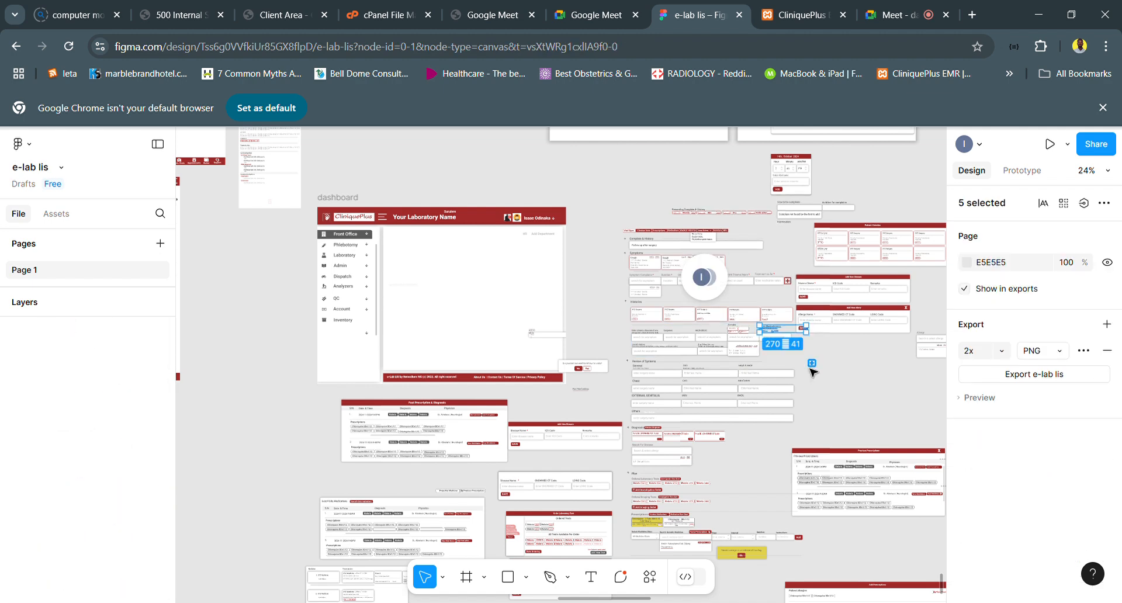
pyautogui.hotkey('ctrl', 'z')
pyautogui.hotkey('ctrl', 'z')
pyautogui.hotkey('ctrl', 'z')
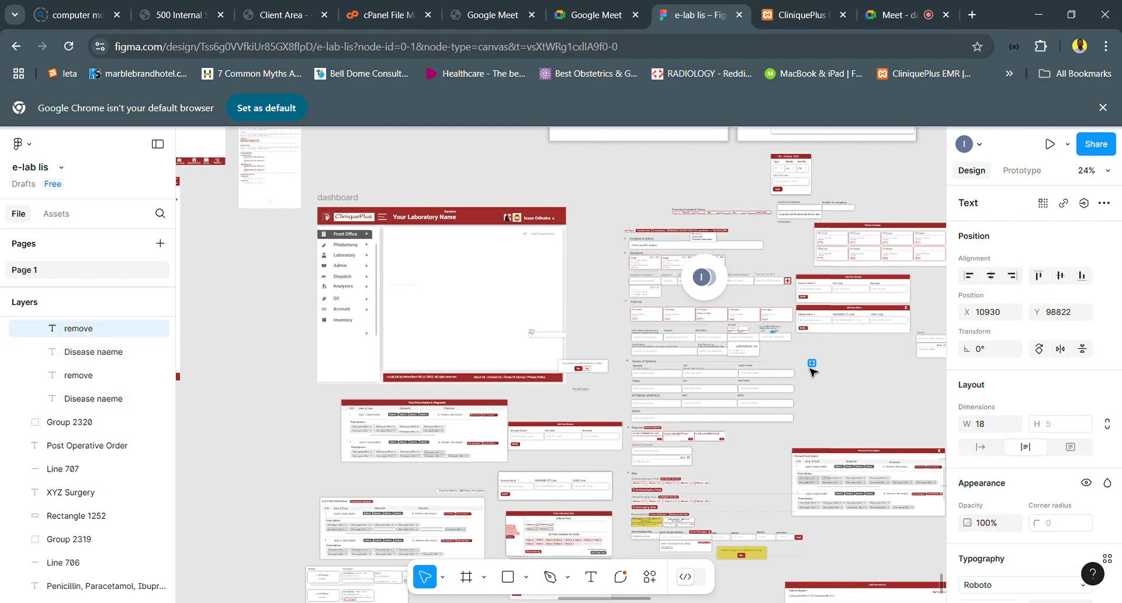
pyautogui.hotkey('ctrl', 'z')
pyautogui.hotkey('ctrl', 'z')
pyautogui.hotkey('ctrl', 'z')
pyautogui.hotkey('ctrl', 'z')
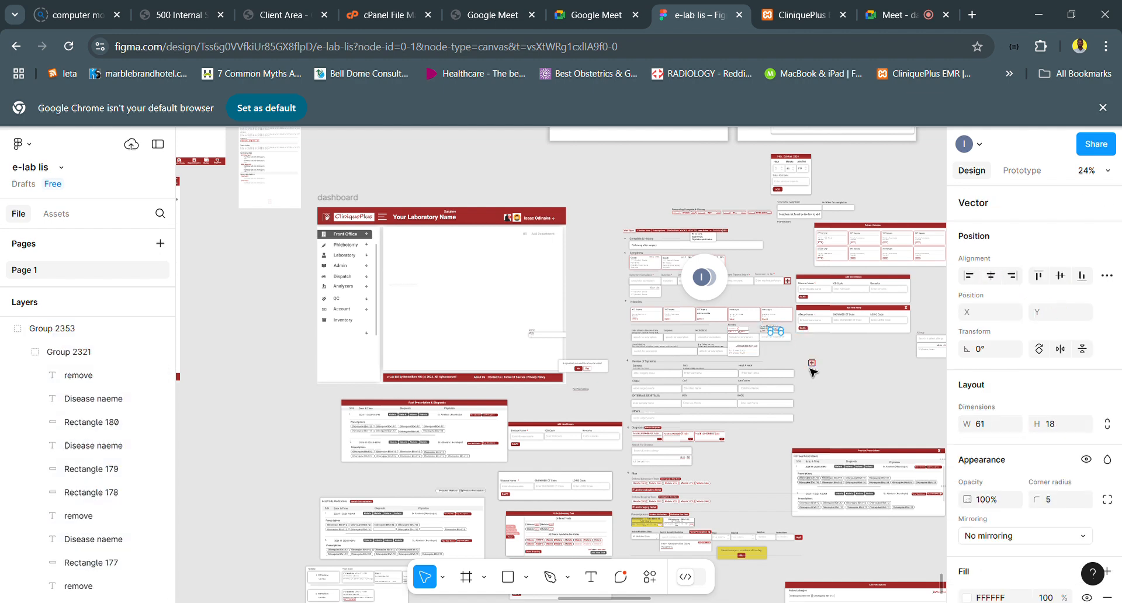
# - Undo the deletion of the suggestion dropdown below the Family Medical History field
pyautogui.hotkey('ctrl', 'z')
pyautogui.hotkey('ctrl', 'z')
pyautogui.hotkey('ctrl', 'z')
pyautogui.hotkey('ctrl', 'z')
pyautogui.hotkey('ctrl', 'z')
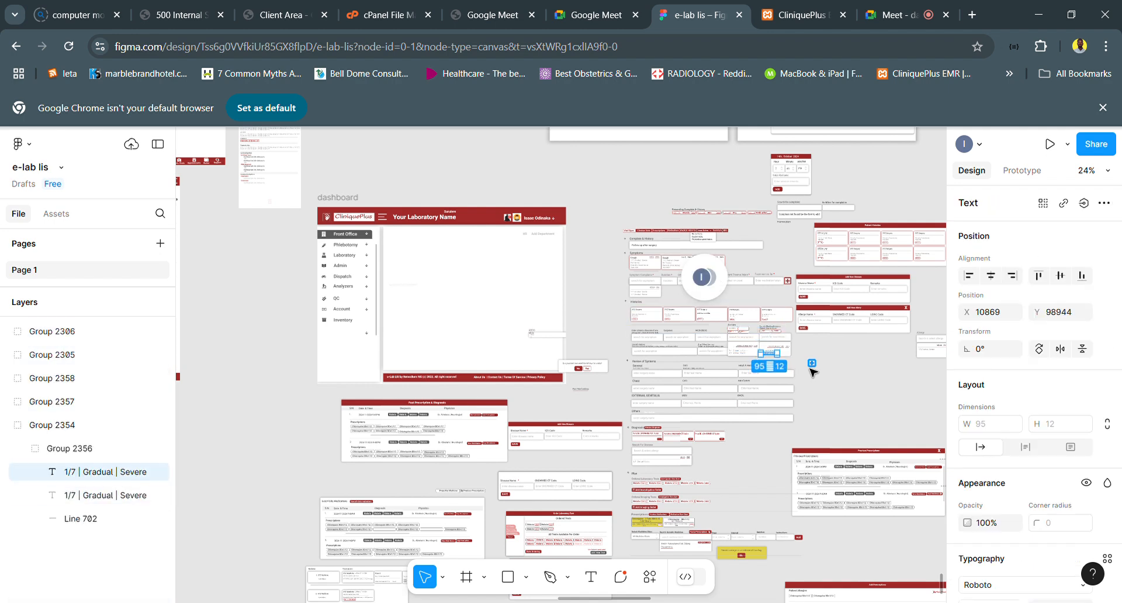
# - Undo the edits that added extra tags under the Allergies label
pyautogui.hotkey('ctrl', 'z')
pyautogui.hotkey('ctrl', 'z')
pyautogui.hotkey('ctrl', 'z')
pyautogui.hotkey('ctrl', 'z')
pyautogui.hotkey('ctrl', 'z')
pyautogui.hotkey('ctrl', 'z')
pyautogui.hotkey('ctrl', 'z')
pyautogui.hotkey('ctrl', 'z')
pyautogui.hotkey('ctrl', 'z')
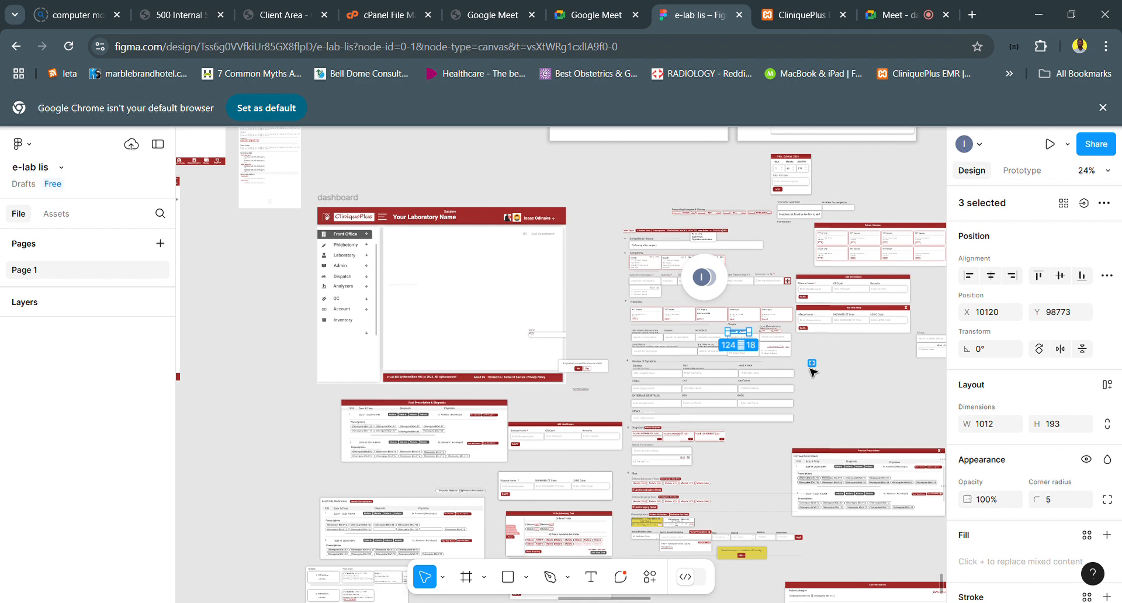
pyautogui.hotkey('ctrl', 'z')
pyautogui.hotkey('ctrl', 'z')
pyautogui.hotkey('ctrl', 'z')
pyautogui.hotkey('ctrl', 'z')
pyautogui.hotkey('ctrl', 'z')
pyautogui.hotkey('ctrl', 'z')
pyautogui.hotkey('ctrl', 'z')
pyautogui.hotkey('ctrl', 'z')
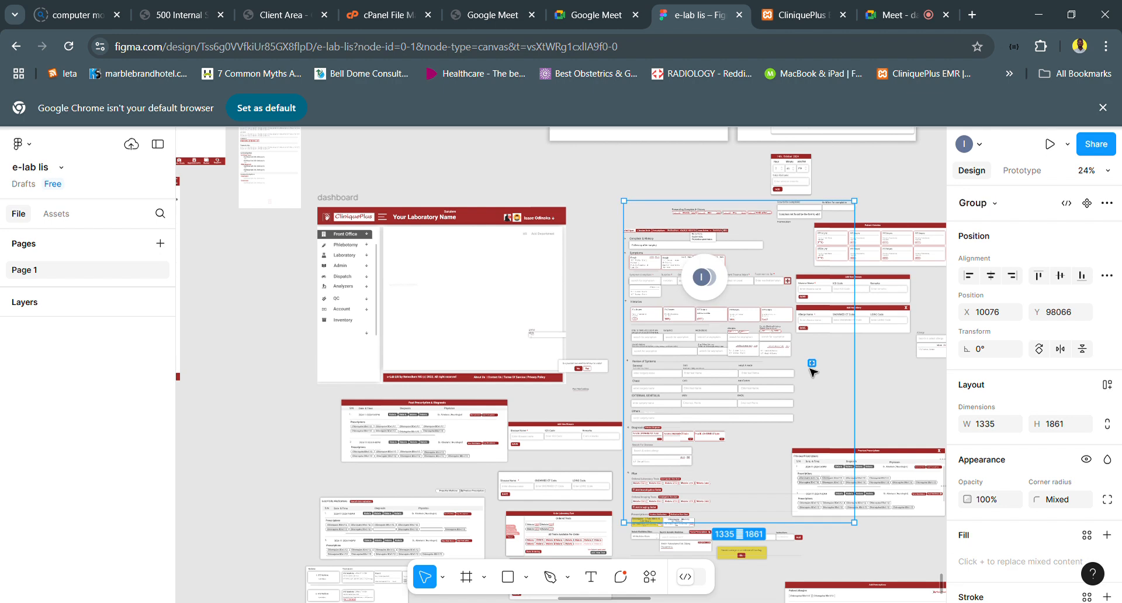
# - Undo the required-field asterisks added to the Treatment so far and Recent Trauma/Injury labels
pyautogui.hotkey('ctrl', 'z')
pyautogui.hotkey('ctrl', 'z')
pyautogui.hotkey('ctrl', 'z')
pyautogui.hotkey('ctrl', 'z')
pyautogui.hotkey('ctrl', 'z')
pyautogui.hotkey('ctrl', 'z')
pyautogui.hotkey('ctrl', 'z')
pyautogui.hotkey('ctrl', 'z')
pyautogui.hotkey('ctrl', 'z')
pyautogui.hotkey('ctrl', 'z')
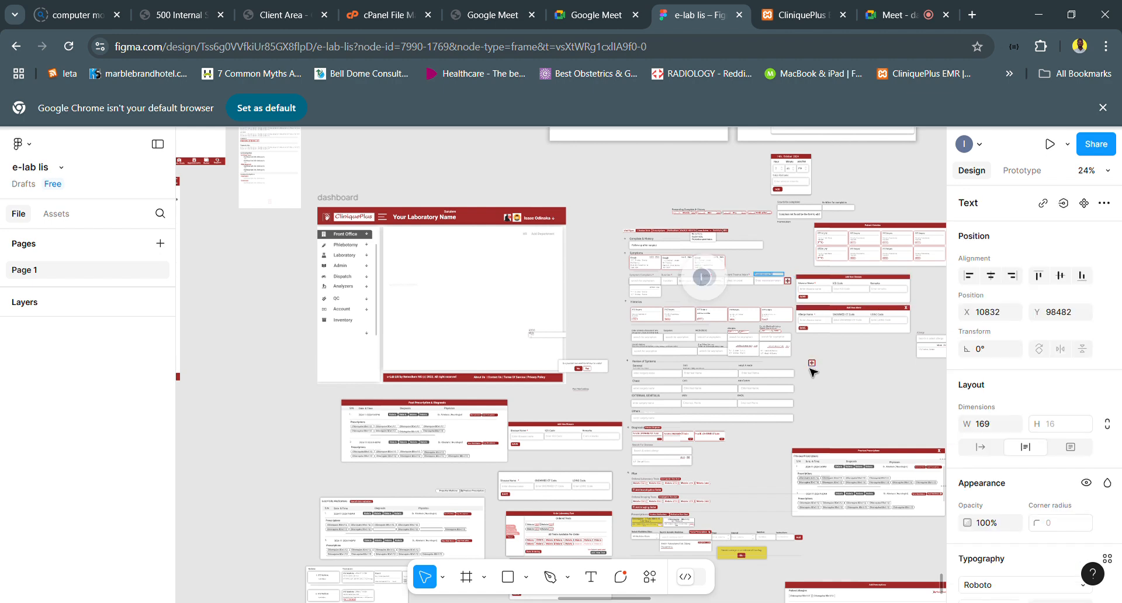
pyautogui.hotkey('ctrl', 'z')
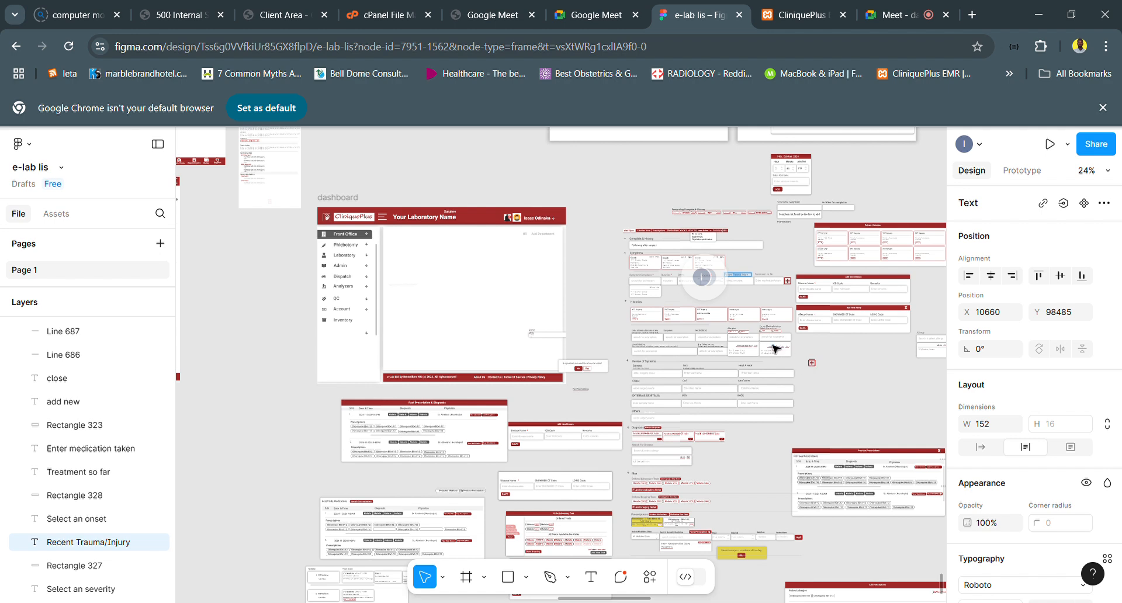
# - Undo the earlier edits involving the Histories section's divider line and its group of input fields
pyautogui.scroll(-3, 775, 348)
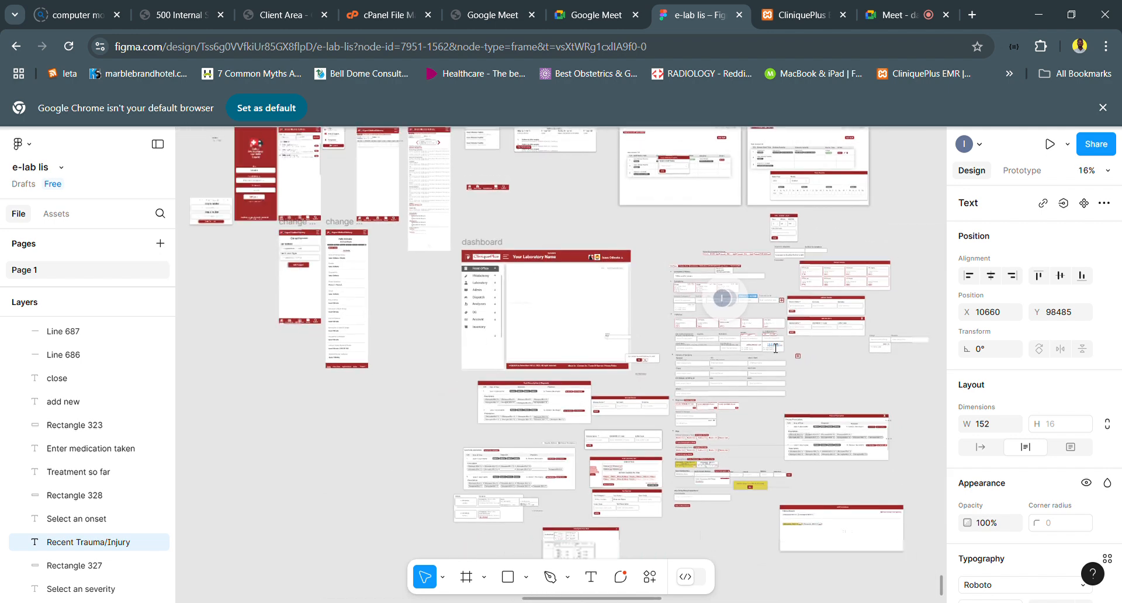
pyautogui.scroll(2, 756, 347)
pyautogui.scroll(5, 756, 347)
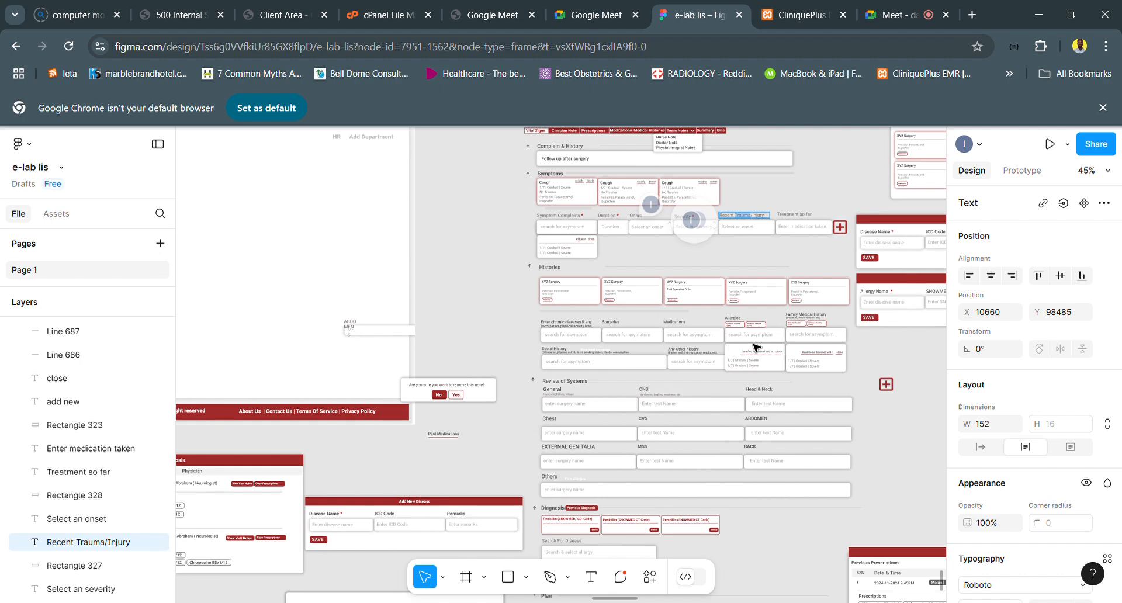
pyautogui.scroll(-4, 708, 323)
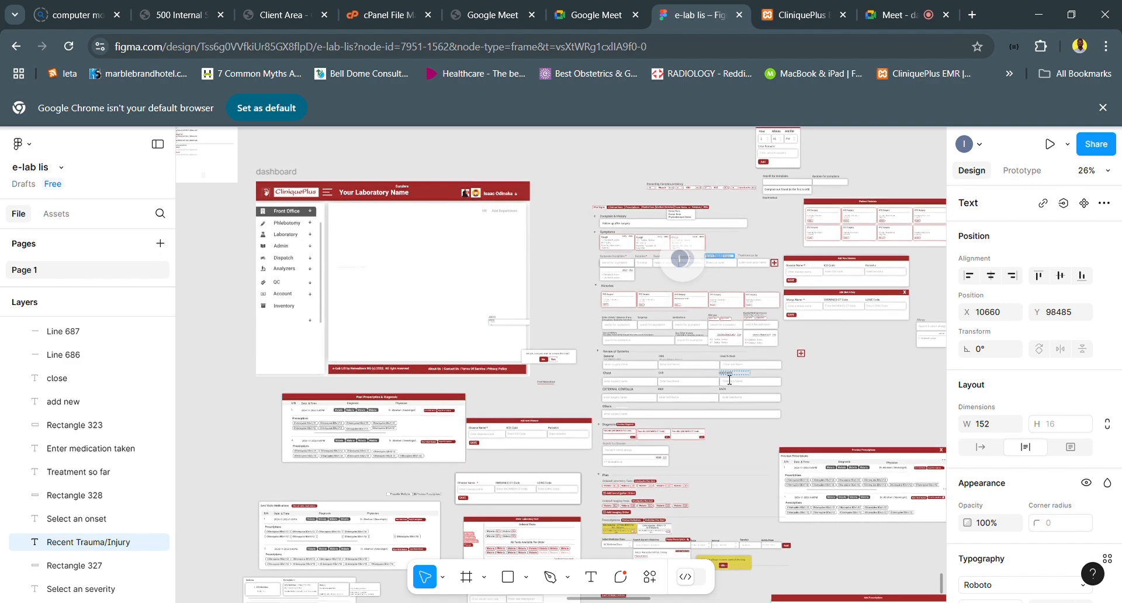
pyautogui.scroll(2, 730, 380)
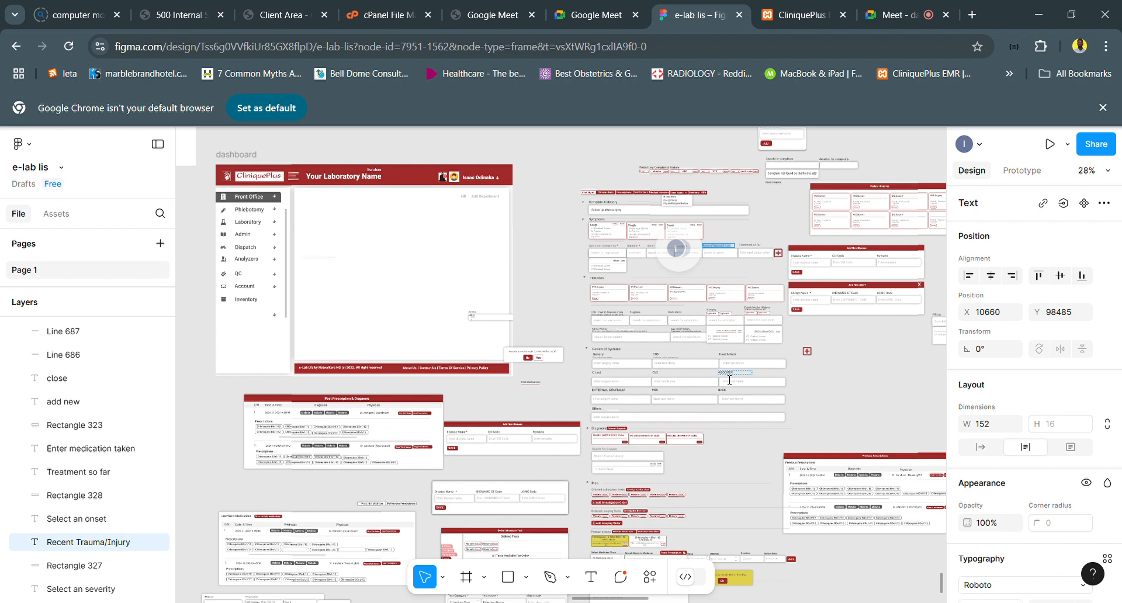
pyautogui.hotkey('ctrl', 'z')
pyautogui.hotkey('ctrl', 'z')
pyautogui.hotkey('ctrl', 'z')
pyautogui.hotkey('ctrl', 'z')
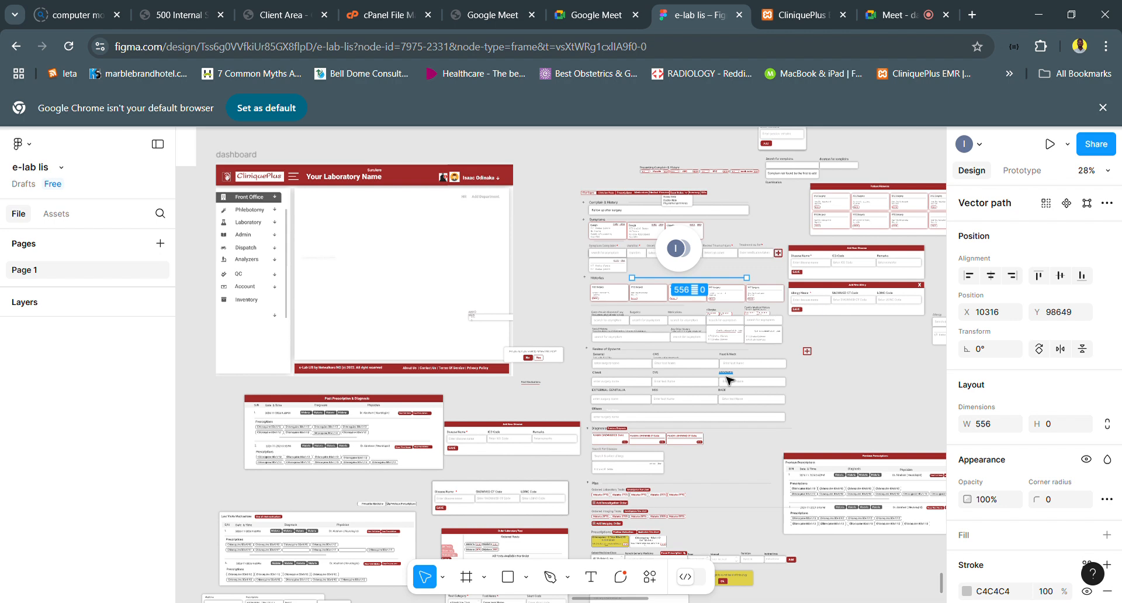
pyautogui.hotkey('ctrl', 'z')
# - Undo the edits that added the suggestion dropdown below the Family Medical History field
pyautogui.hotkey('ctrl', 'z')
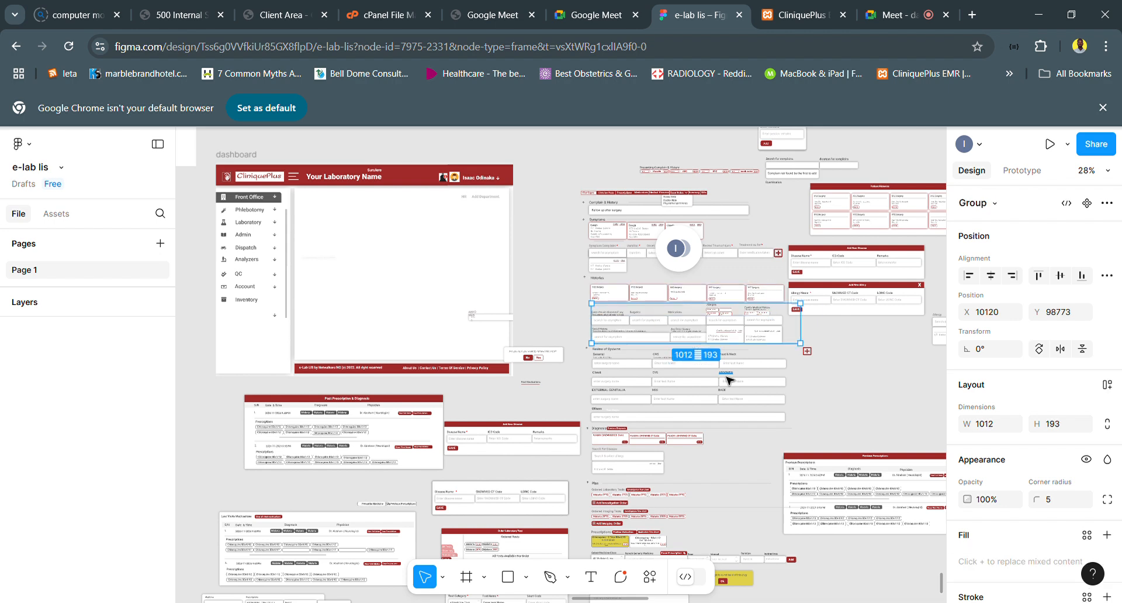
pyautogui.hotkey('ctrl', 'z')
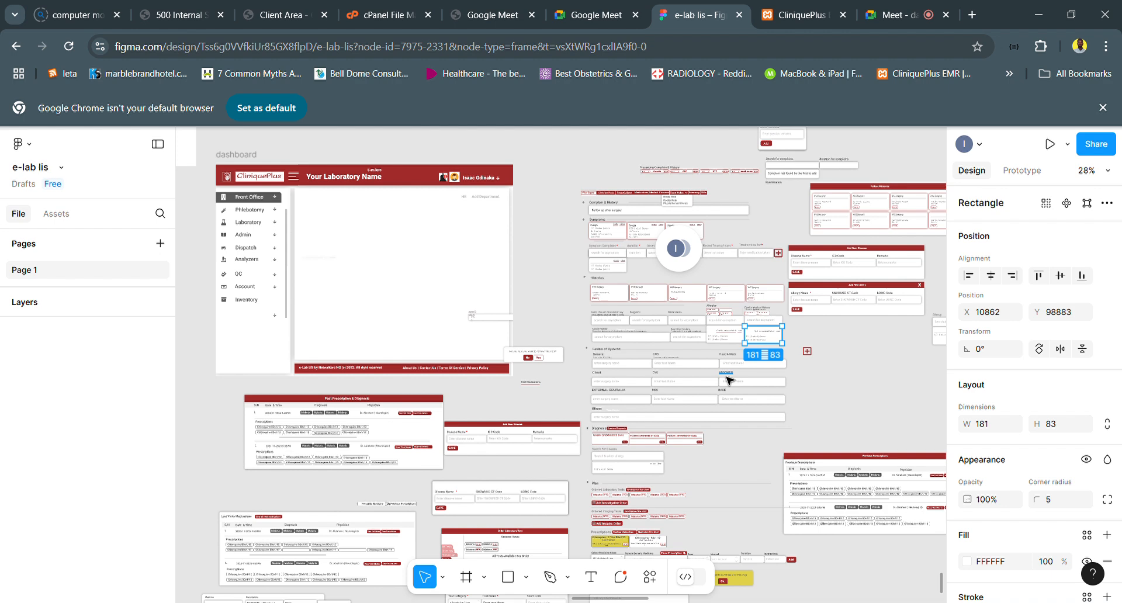
pyautogui.hotkey('ctrl', 'z')
# - Undo the edits that added the small tags above the Family Medical History label
pyautogui.hotkey('ctrl', 'z')
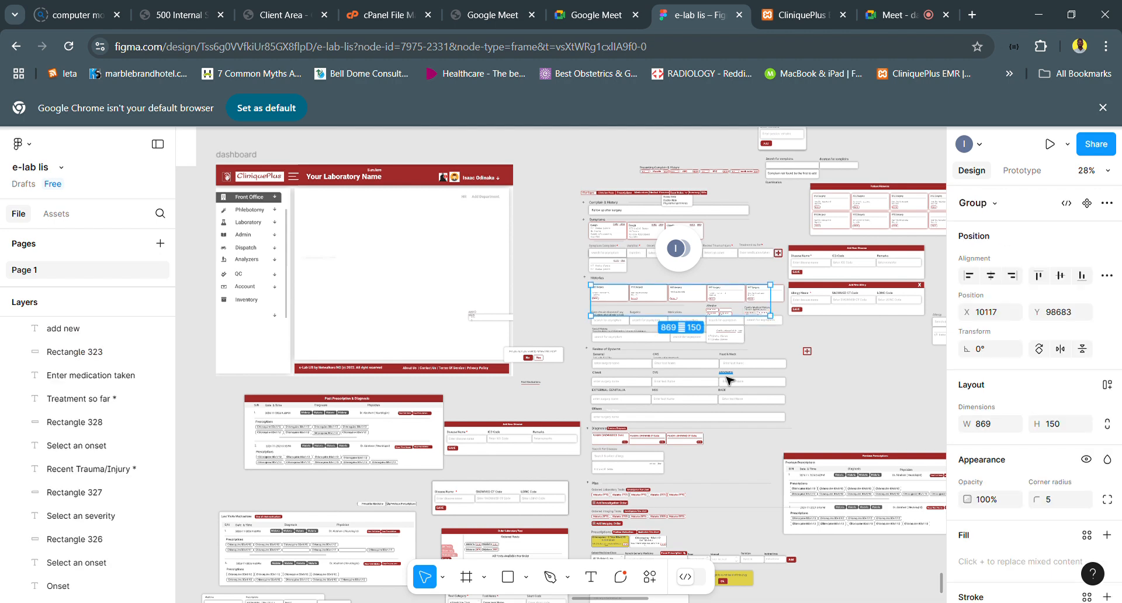
pyautogui.hotkey('ctrl', 'z')
pyautogui.hotkey('ctrl', 'z')
pyautogui.hotkey('ctrl', 'z')
pyautogui.hotkey('ctrl', 'z')
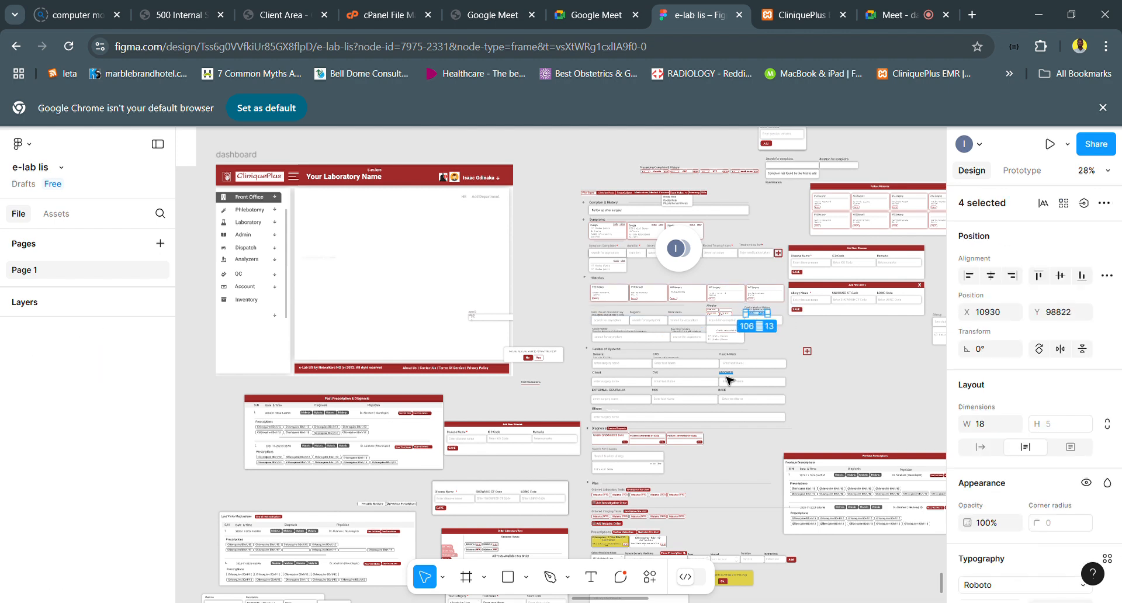
pyautogui.hotkey('ctrl', 'z')
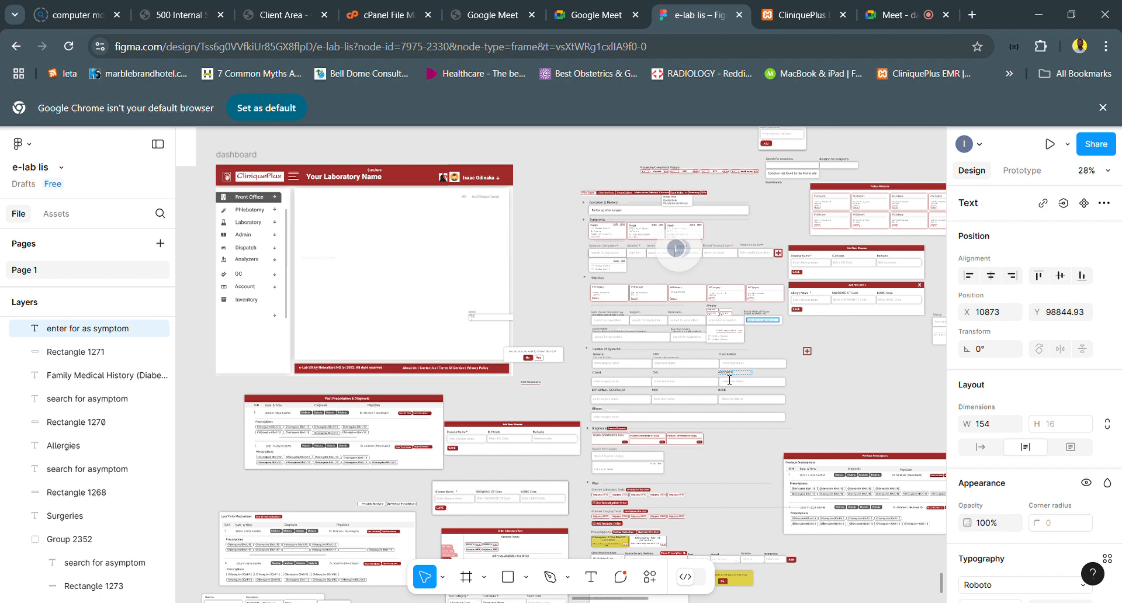
# - Examine the Review of Systems section, from the General, CNS and Head & Neck fields down to Others
pyautogui.scroll(5, 686, 399)
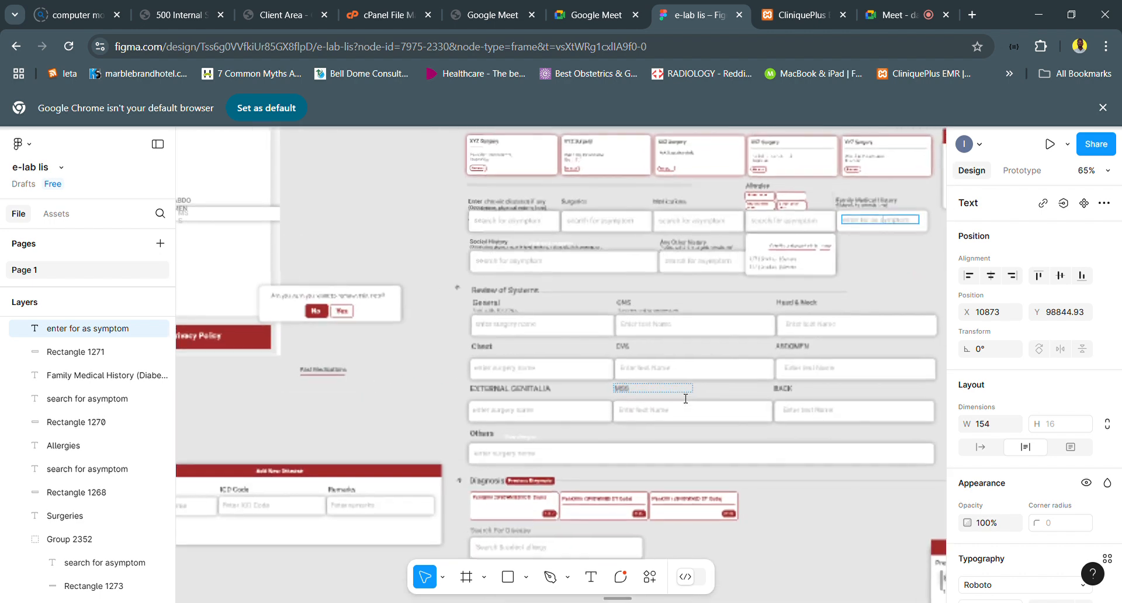
pyautogui.scroll(-1, 685, 399)
pyautogui.hscroll(1, 685, 399)
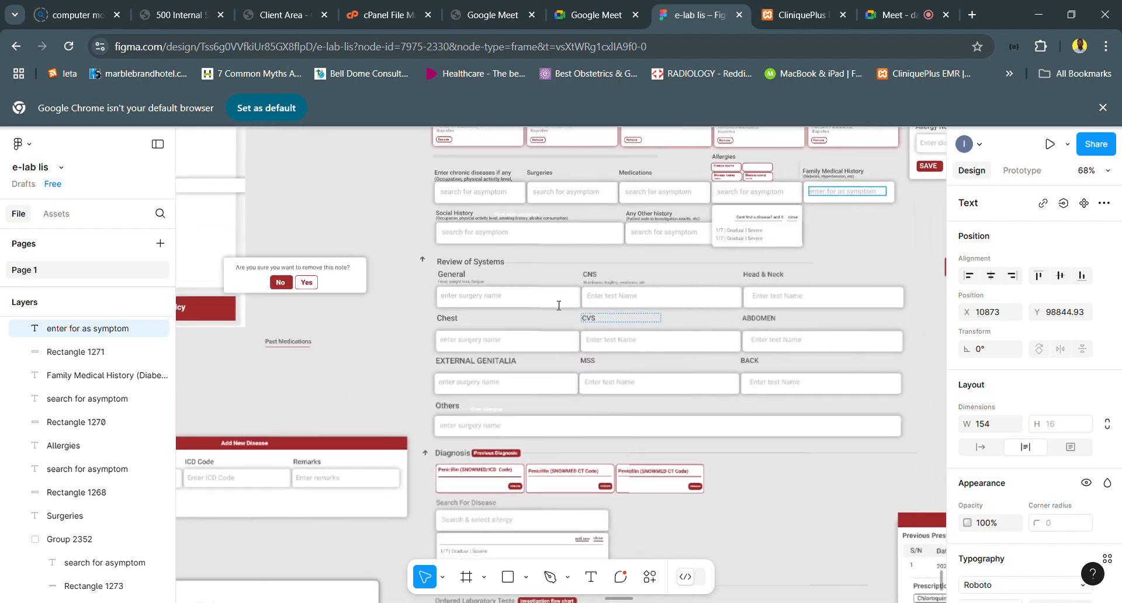
pyautogui.scroll(-1, 473, 280)
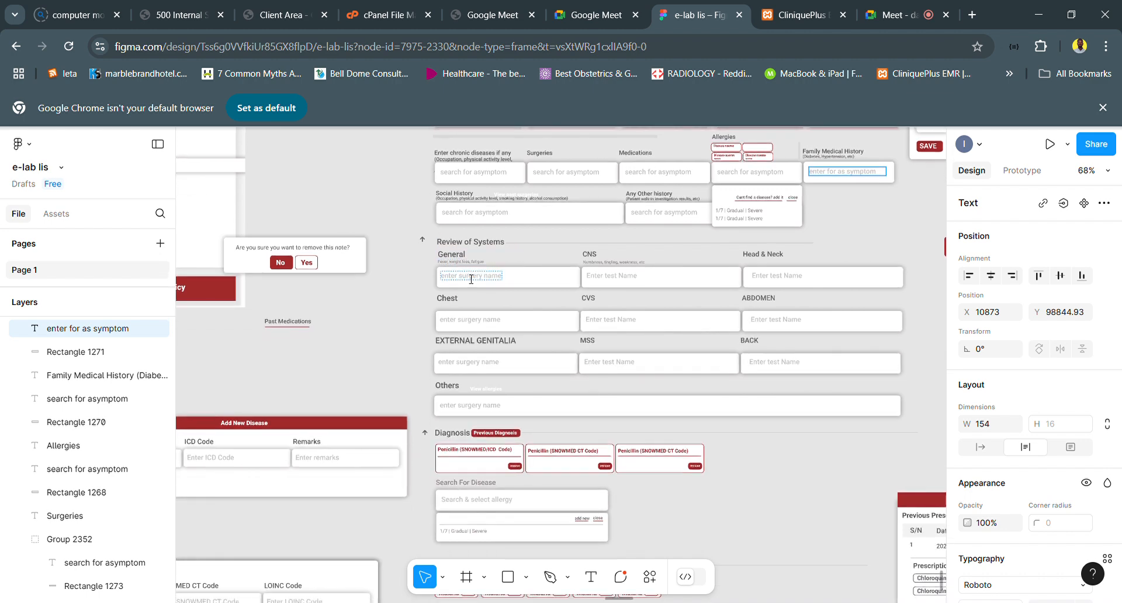
pyautogui.scroll(-2, 502, 283)
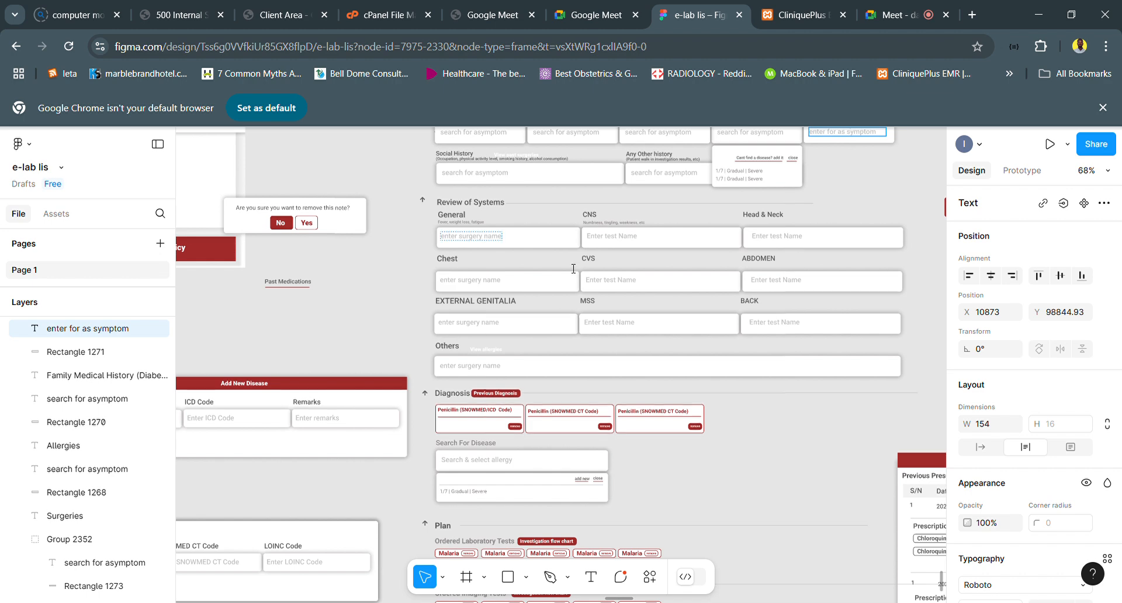
pyautogui.scroll(-2, 667, 326)
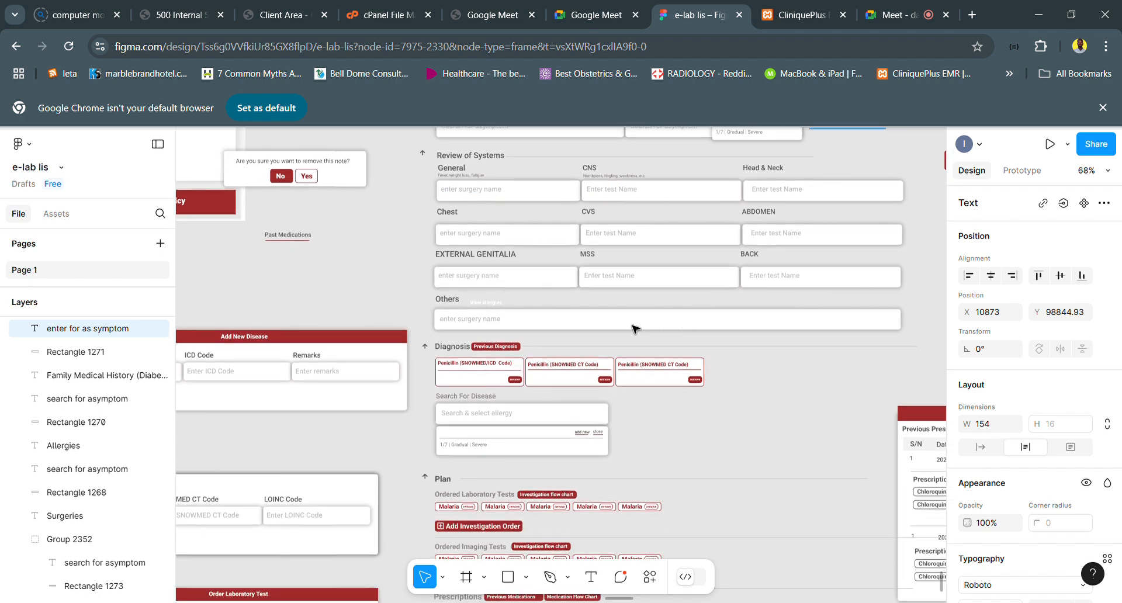
pyautogui.scroll(1, 593, 217)
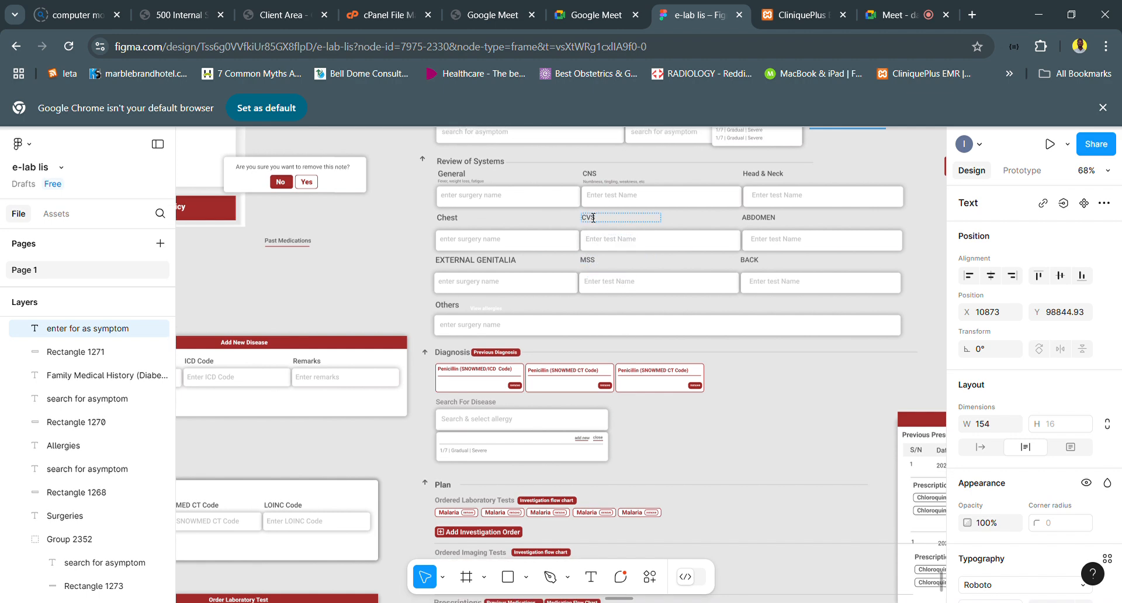
pyautogui.scroll(1, 594, 217)
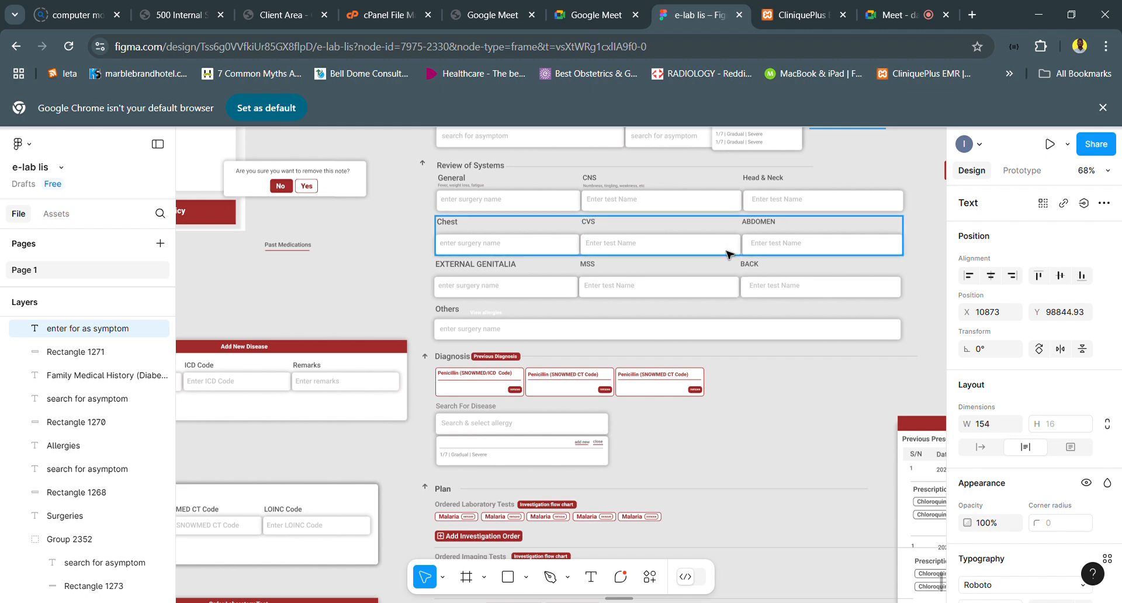
pyautogui.scroll(1, 728, 254)
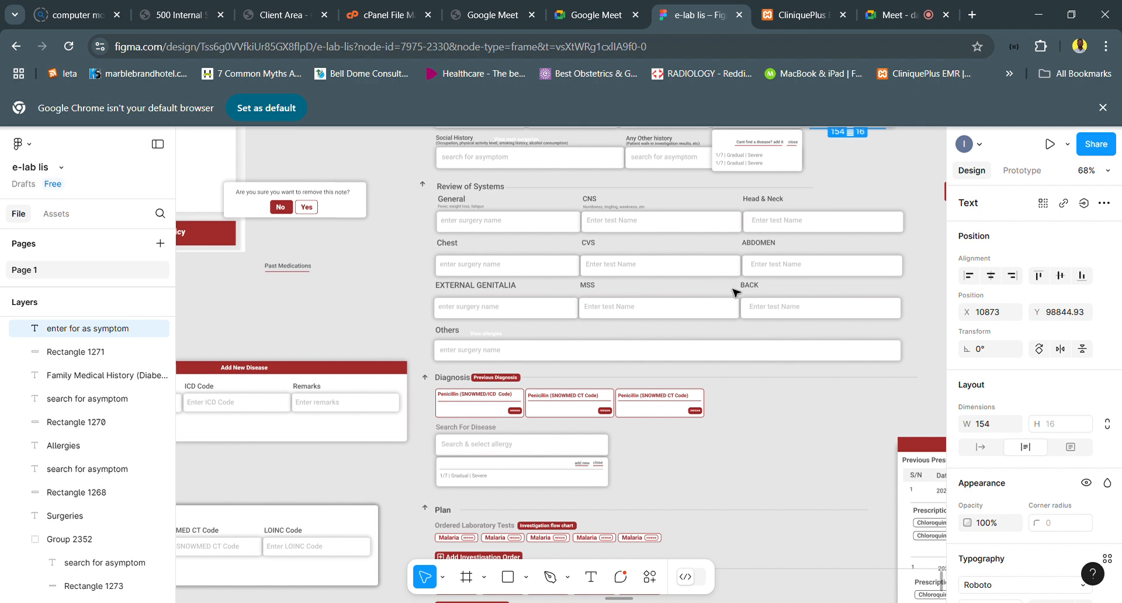
pyautogui.scroll(-1, 735, 292)
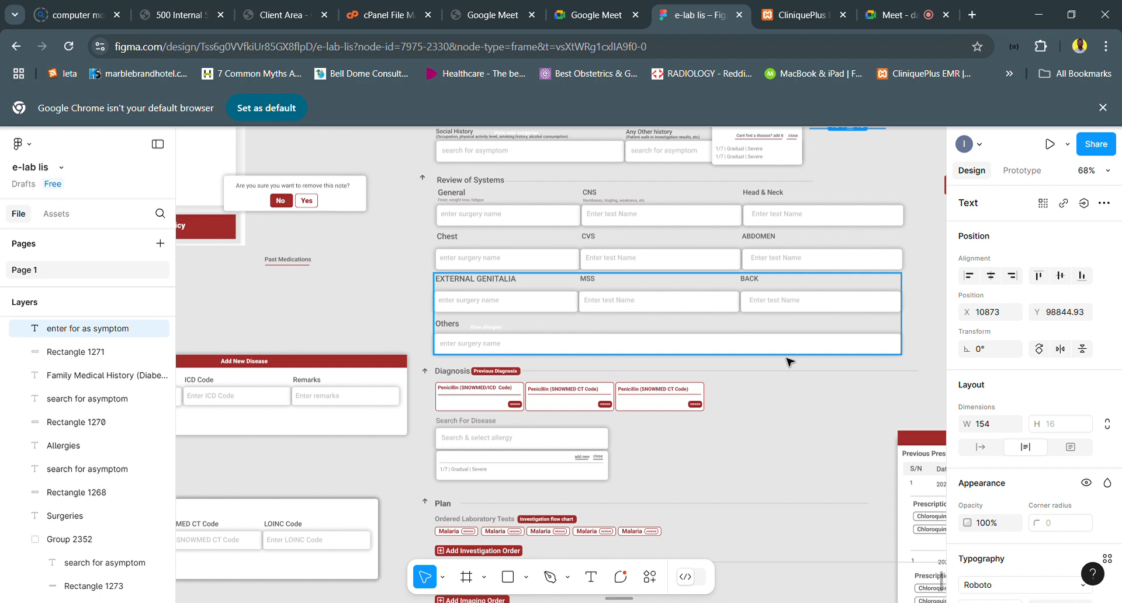
pyautogui.hscroll(1, 789, 239)
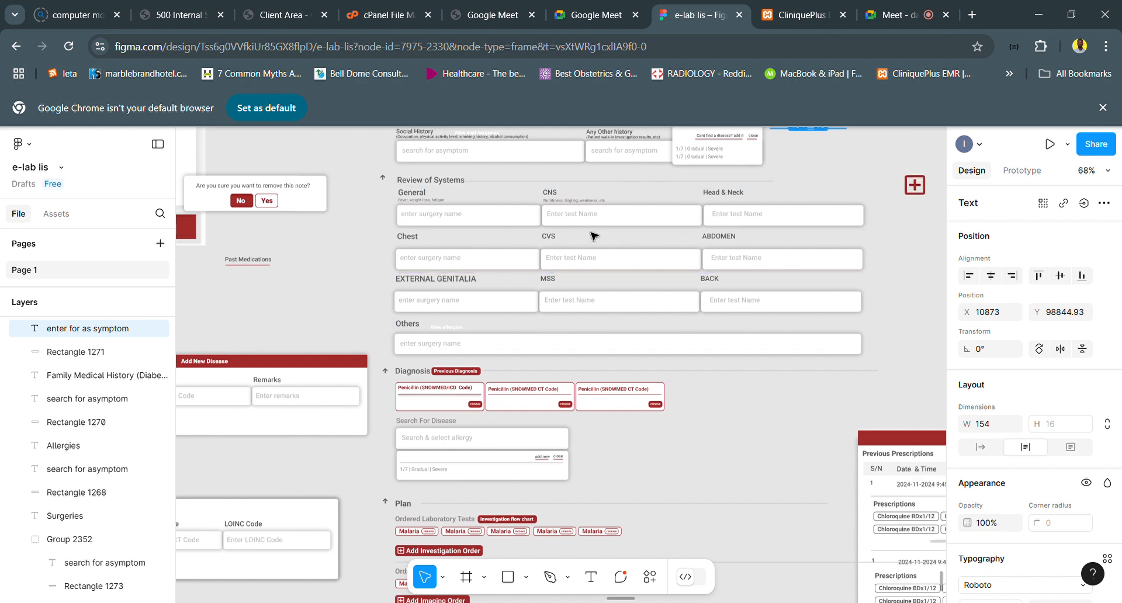
pyautogui.scroll(-1, 742, 272)
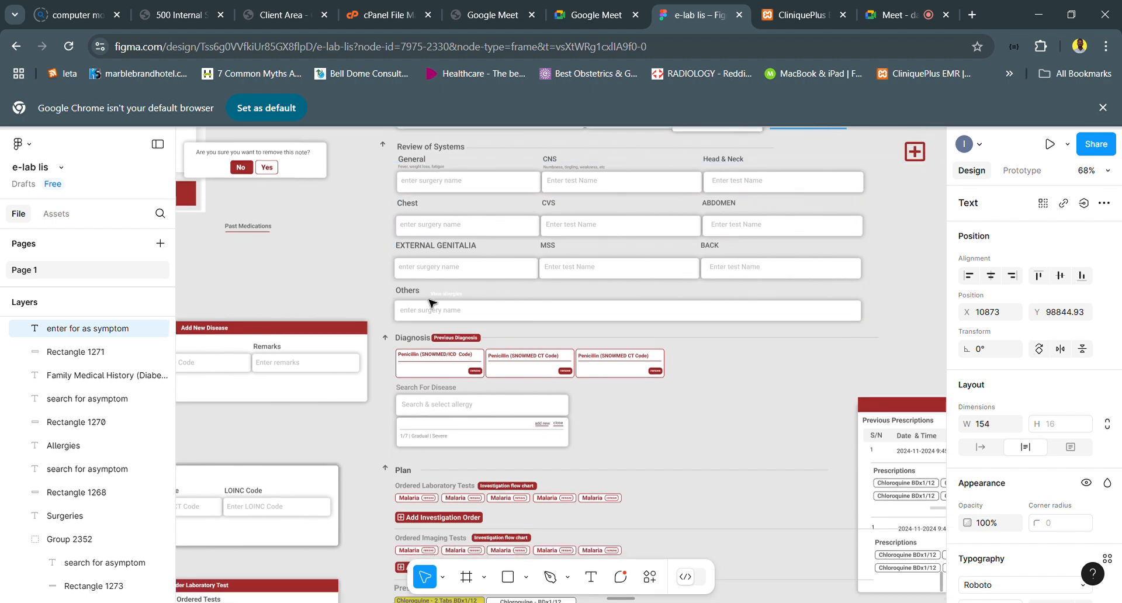
# - Examine the Diagnosis section's disease cards and Search For Disease field together with the neighbouring Add New Disease form
pyautogui.scroll(-2, 432, 303)
pyautogui.scroll(3, 431, 267)
pyautogui.scroll(-1, 473, 316)
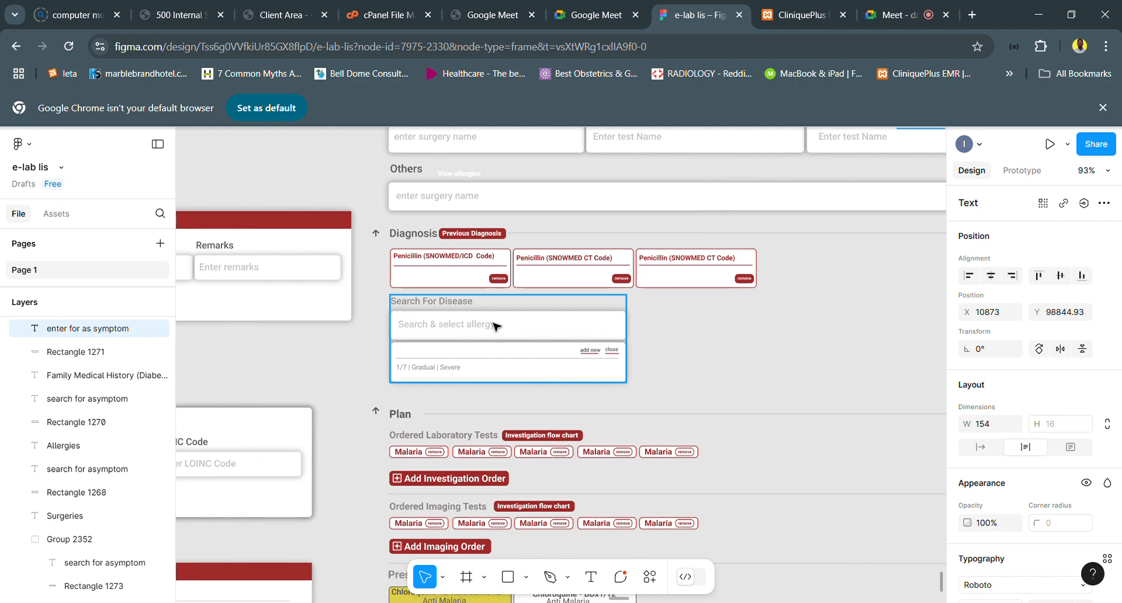
pyautogui.hscroll(-5, 489, 326)
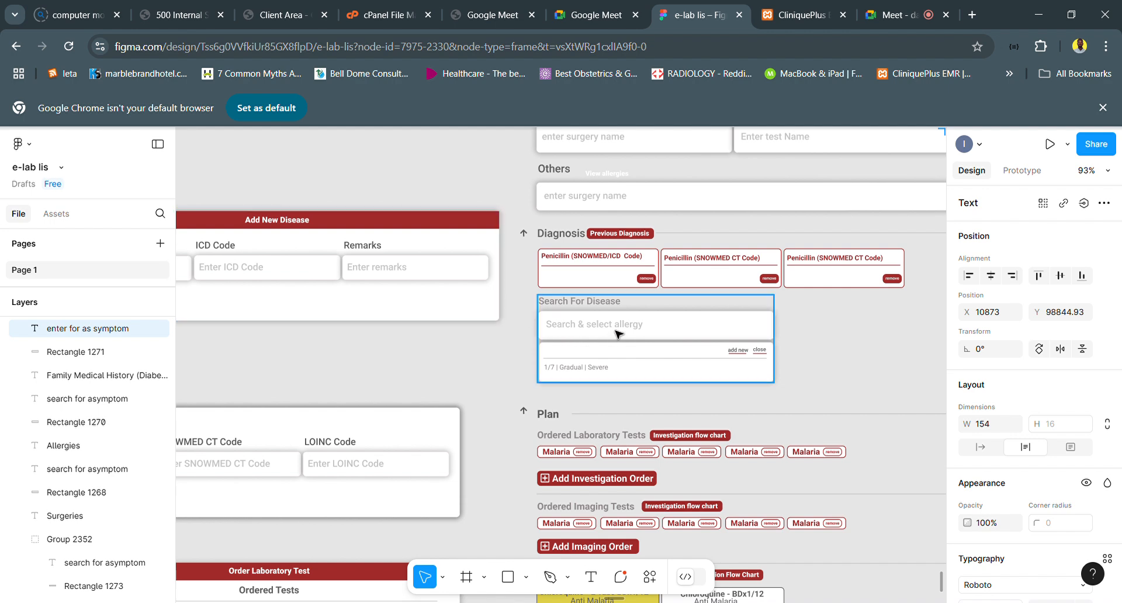
pyautogui.hscroll(-2, 615, 333)
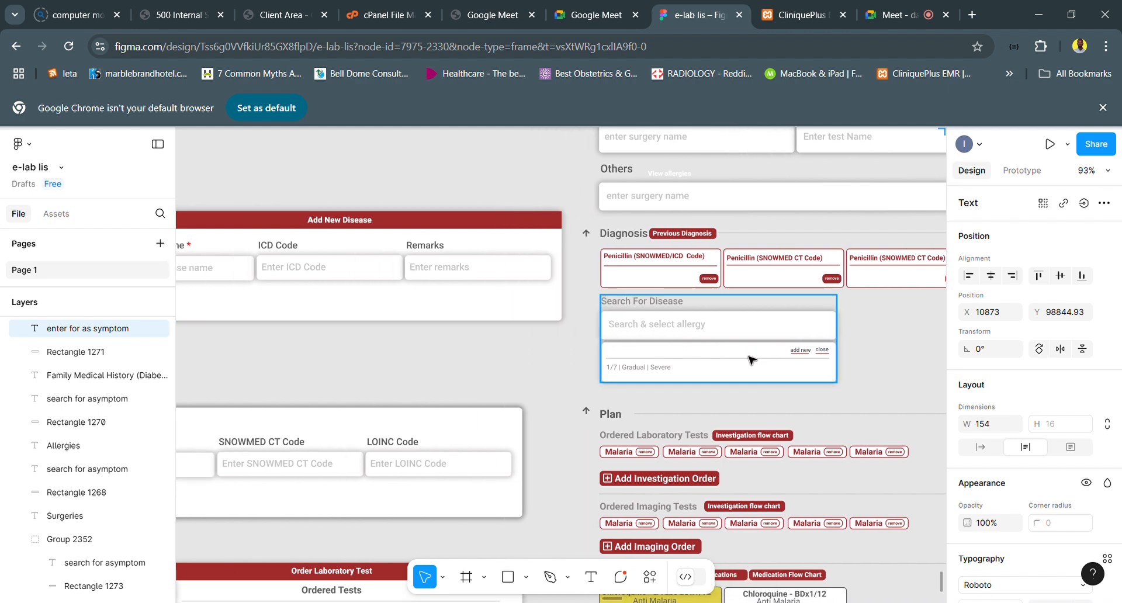
pyautogui.hscroll(1, 752, 359)
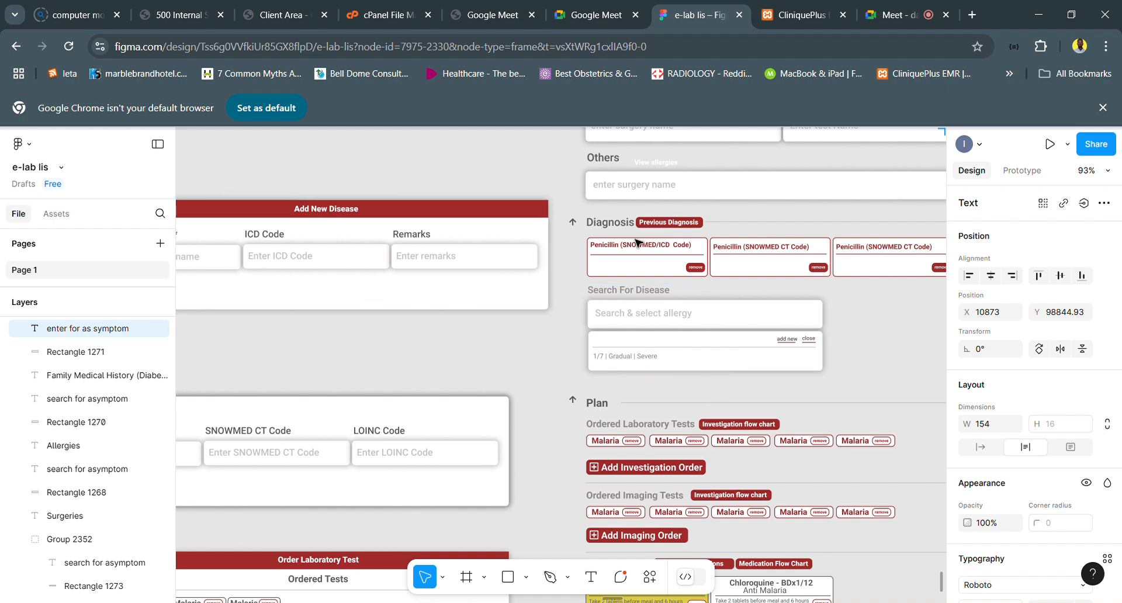
pyautogui.hscroll(2, 754, 269)
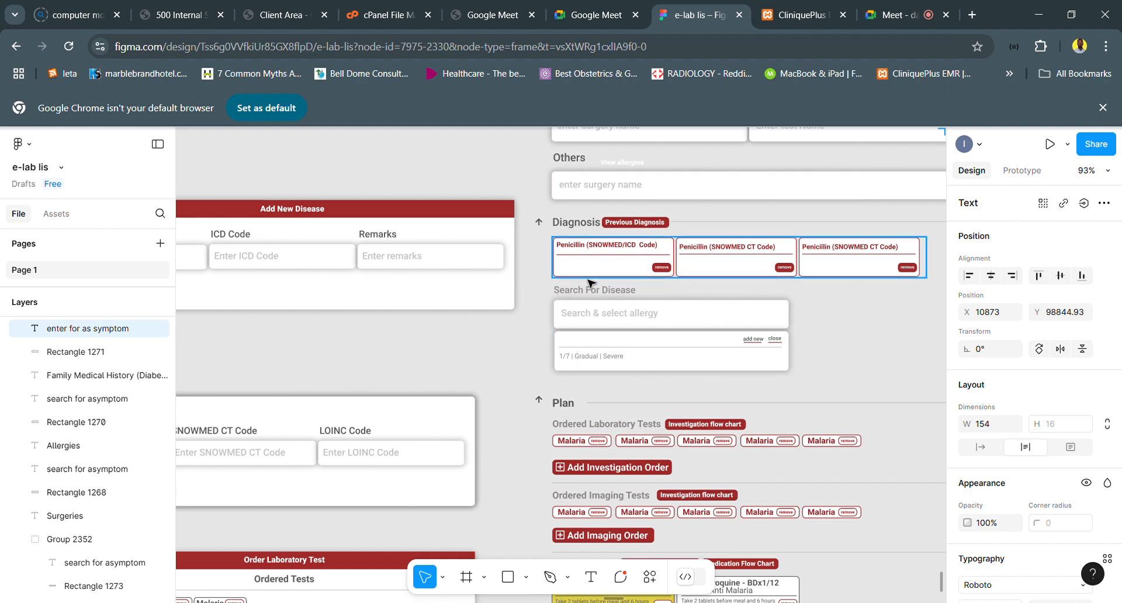
pyautogui.hscroll(-1, 589, 283)
pyautogui.hscroll(-3, 589, 283)
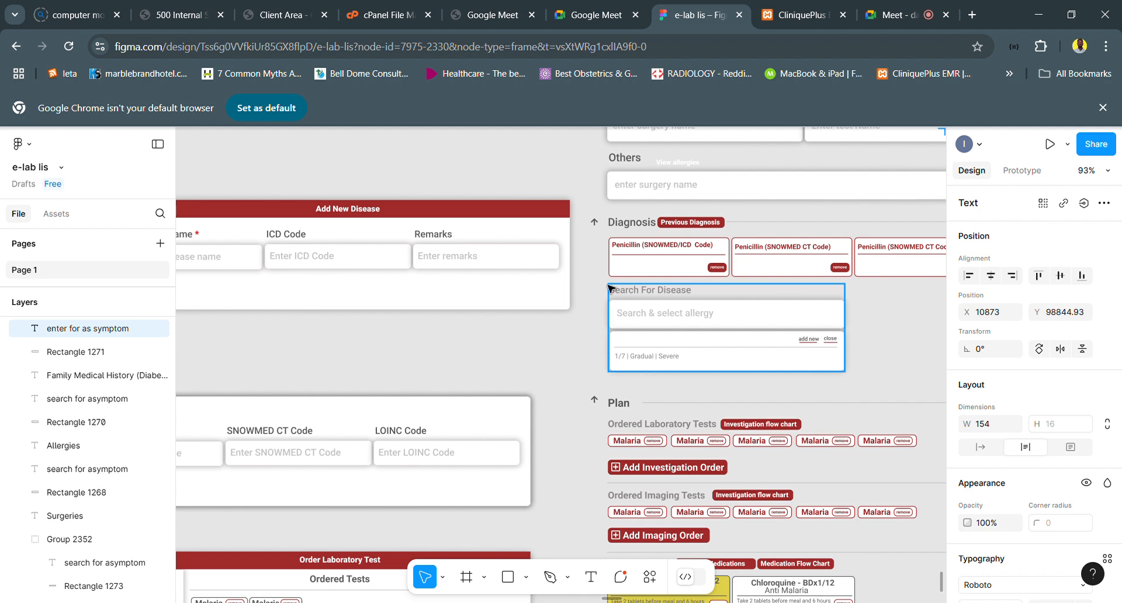
pyautogui.hscroll(-5, 323, 214)
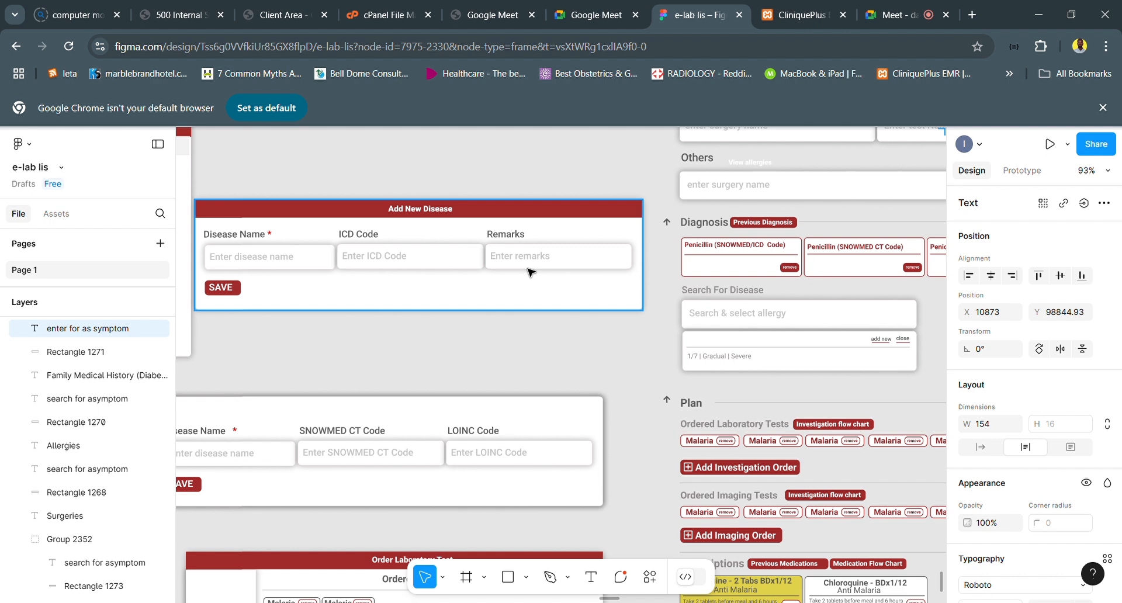
pyautogui.hscroll(3, 529, 271)
pyautogui.hscroll(-3, 283, 269)
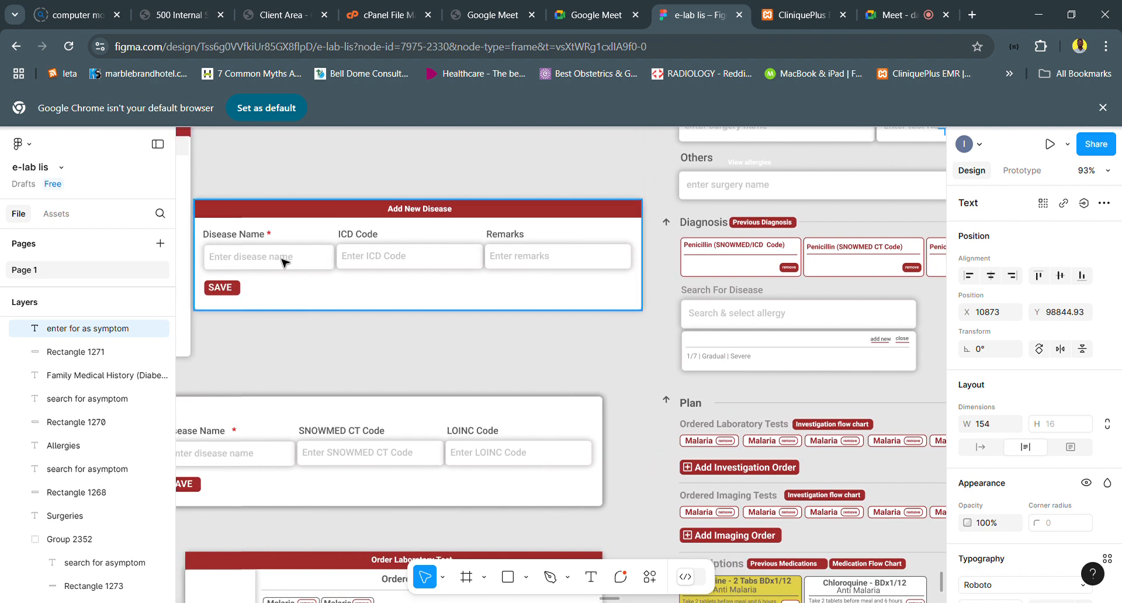
pyautogui.hscroll(10, 561, 270)
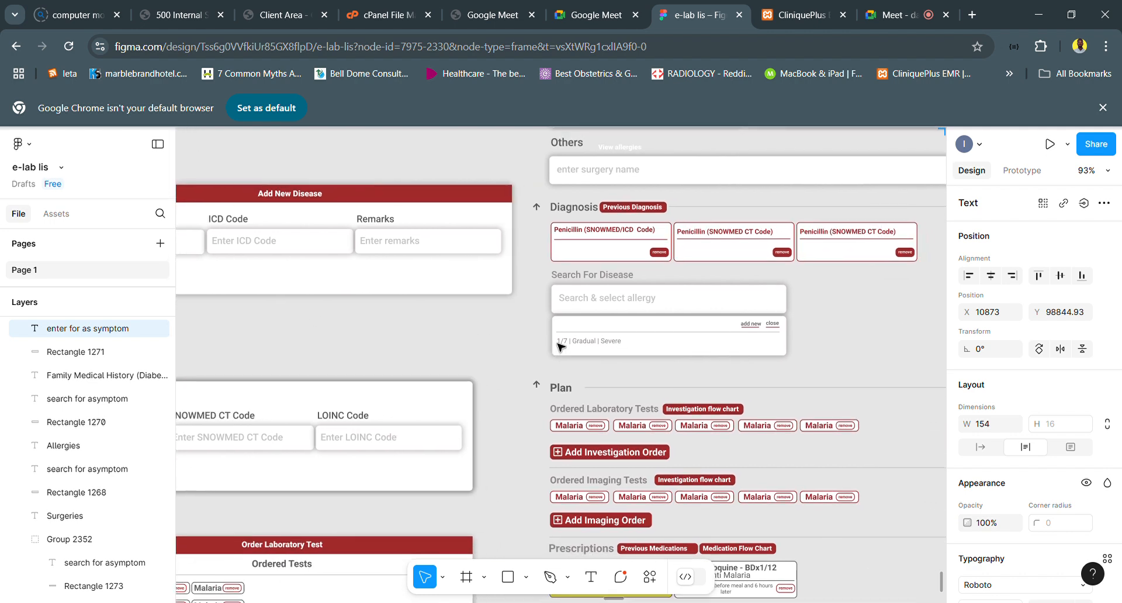
# - Examine the Plan section's laboratory, imaging and prescription orders, and the Order Laboratory Test and Add New Test forms
pyautogui.scroll(-3, 559, 347)
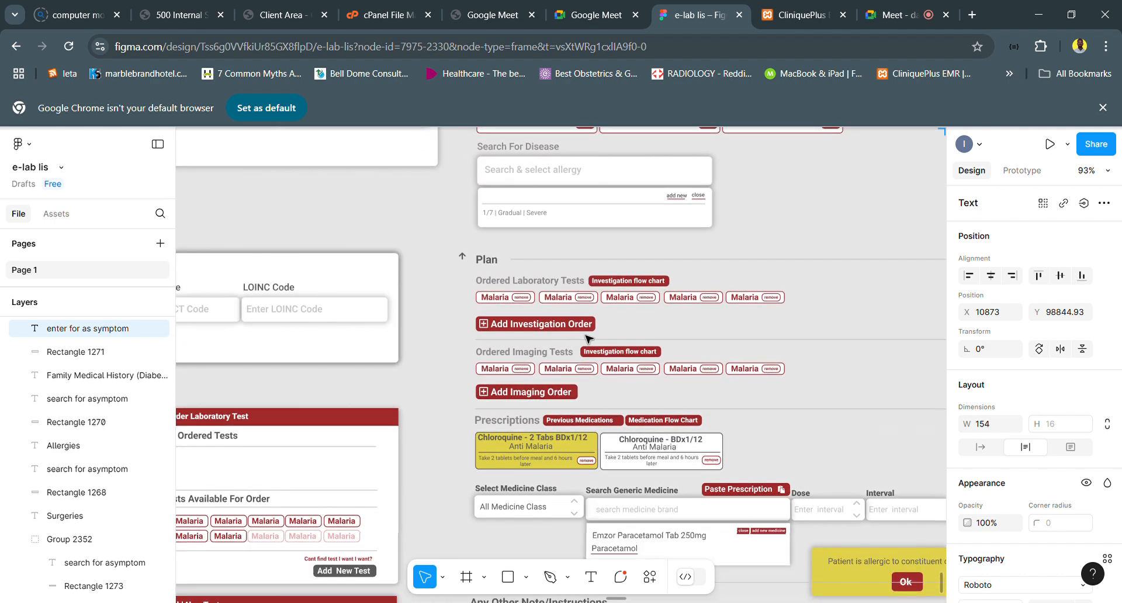
pyautogui.scroll(2, 591, 321)
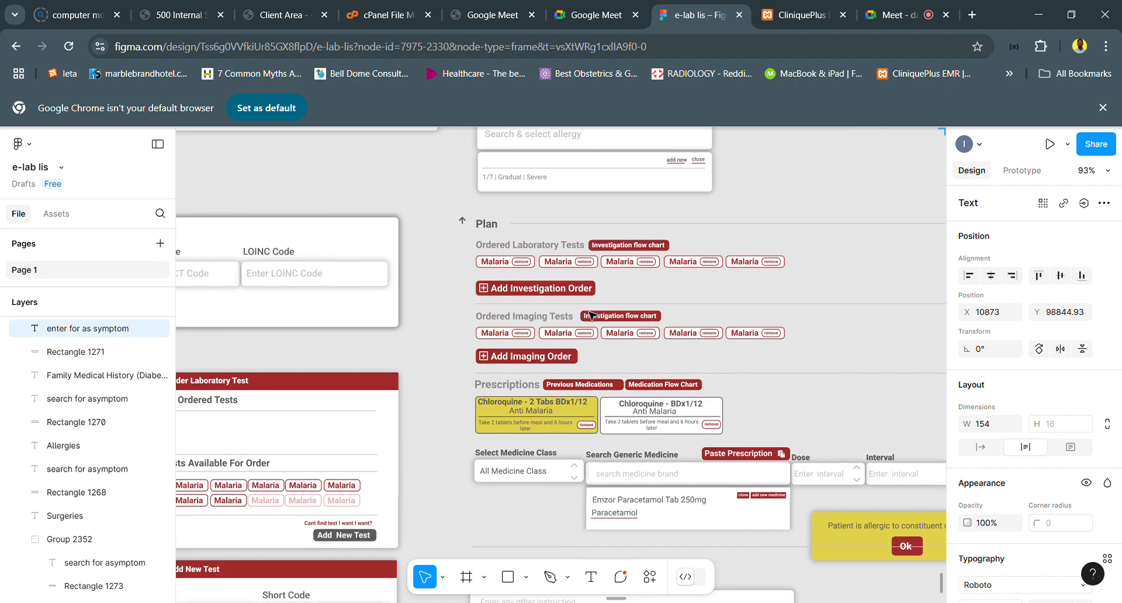
pyautogui.scroll(-2, 591, 316)
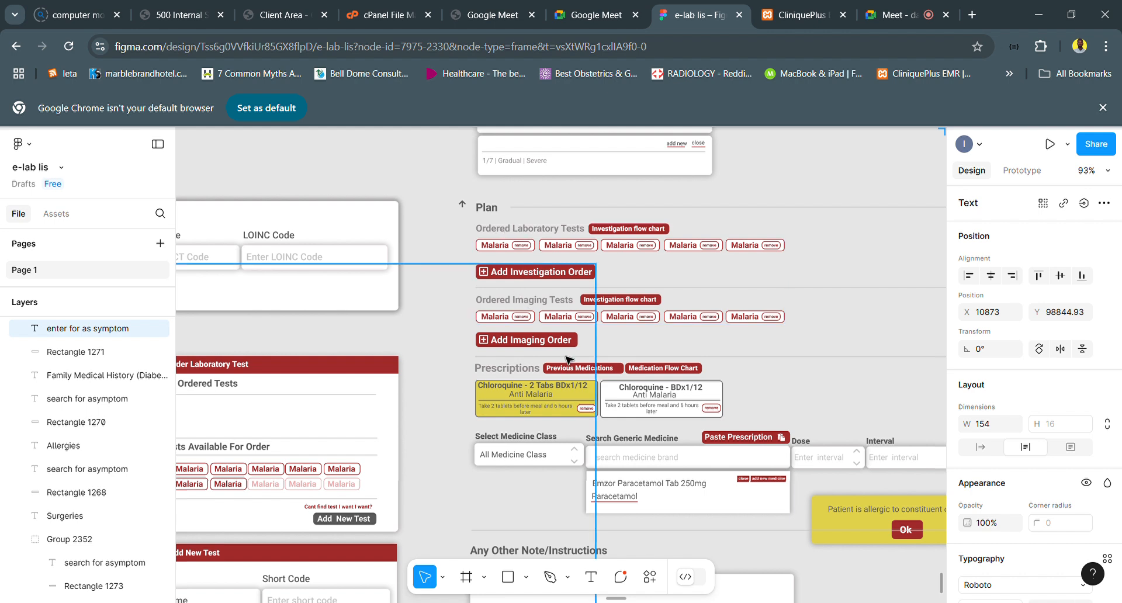
pyautogui.scroll(-1, 567, 360)
pyautogui.scroll(-1, 567, 359)
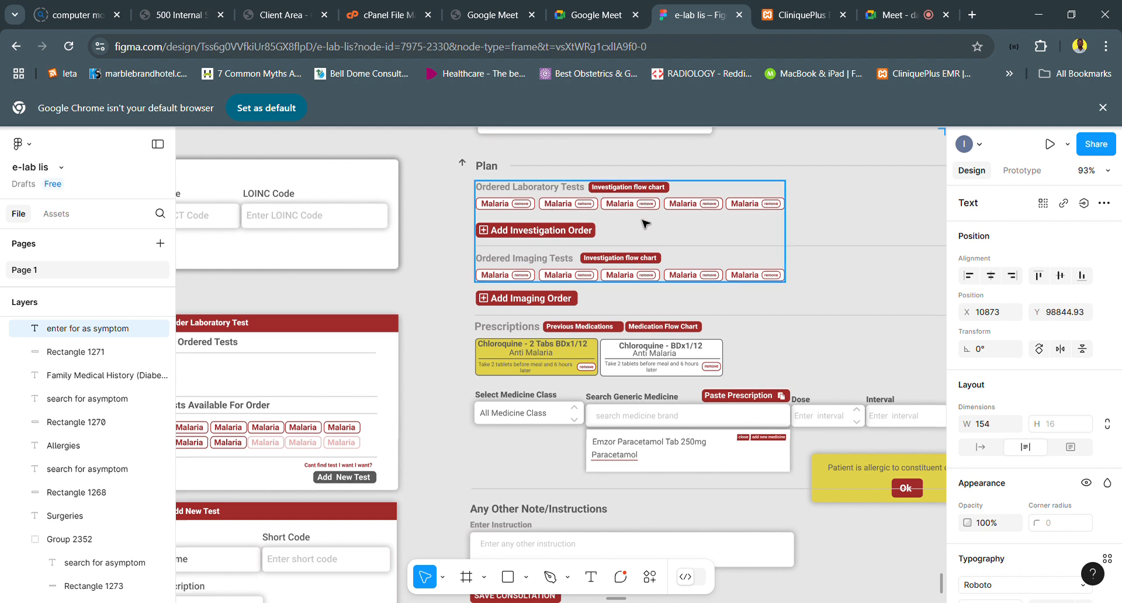
pyautogui.click(549, 244)
pyautogui.hscroll(-5, 549, 244)
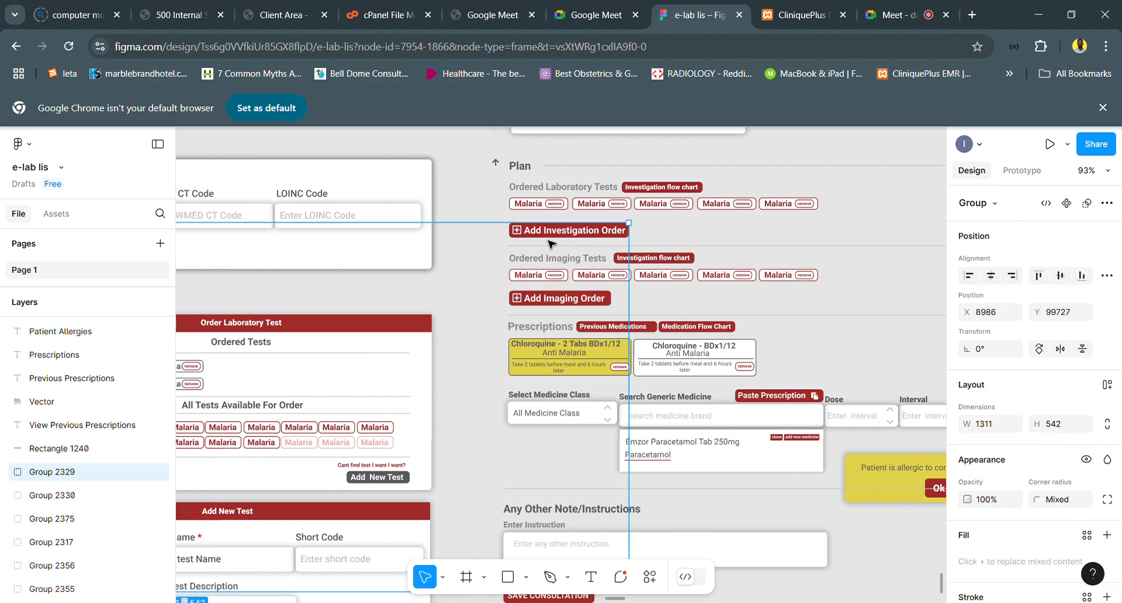
pyautogui.scroll(-5, 550, 244)
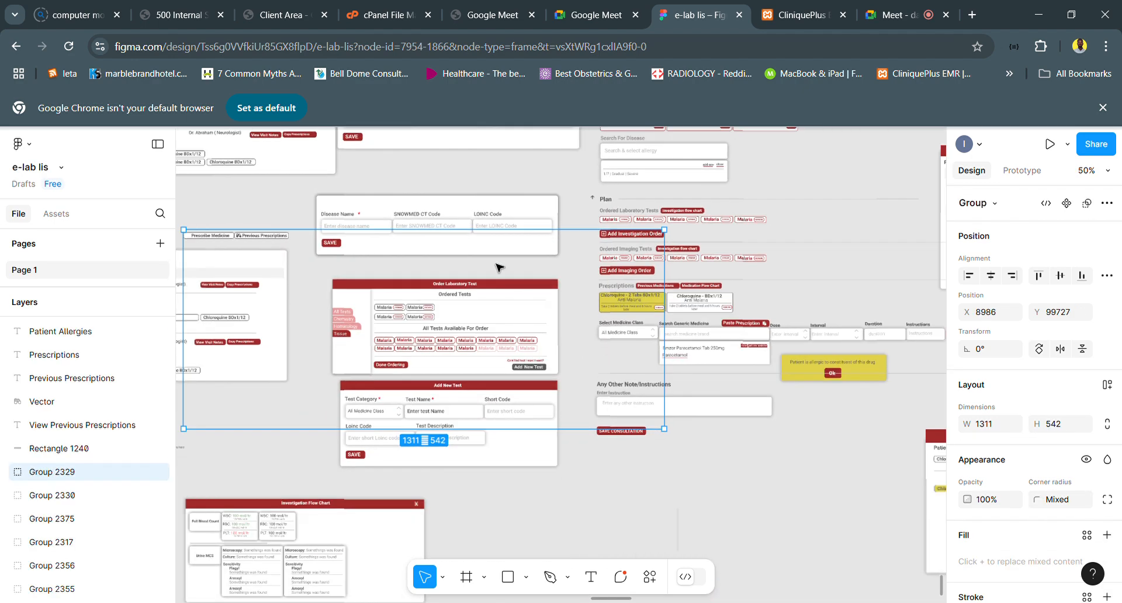
pyautogui.scroll(5, 474, 316)
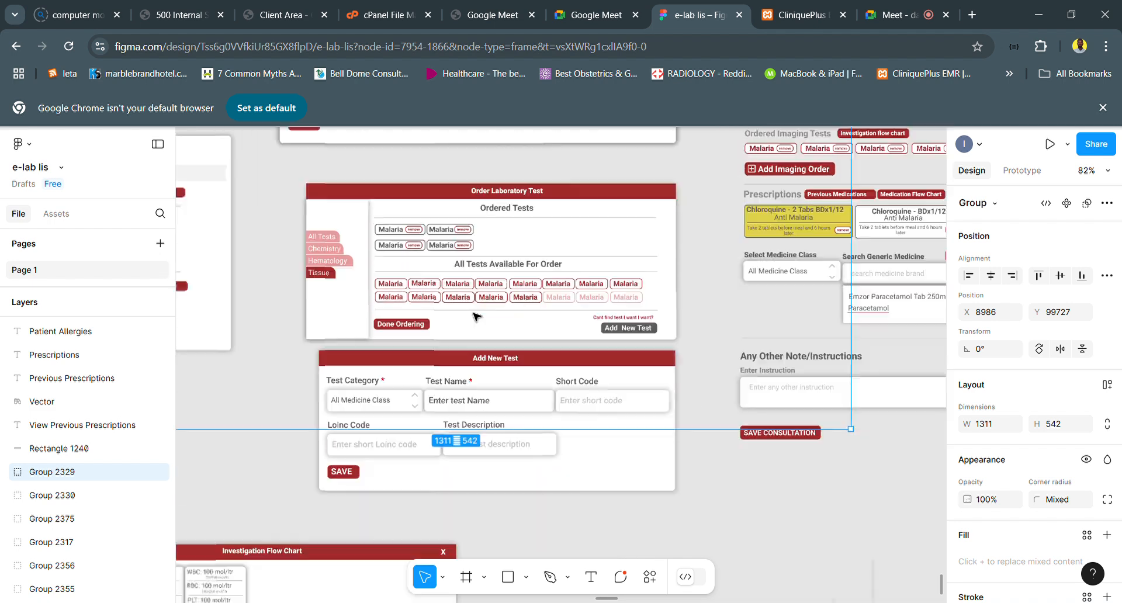
pyautogui.scroll(1, 474, 316)
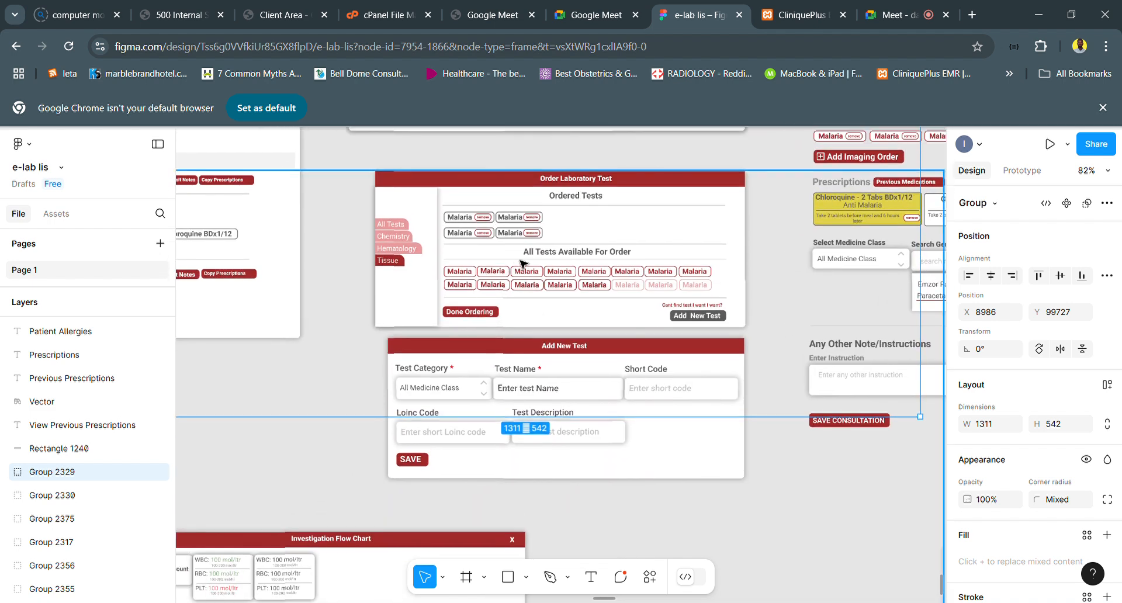
# - Switch to the CliniquePlus EMR clinician note and search for the laboratory test "full" under Laboratory Orders
pyautogui.click(783, 15)
pyautogui.scroll(-15, 528, 351)
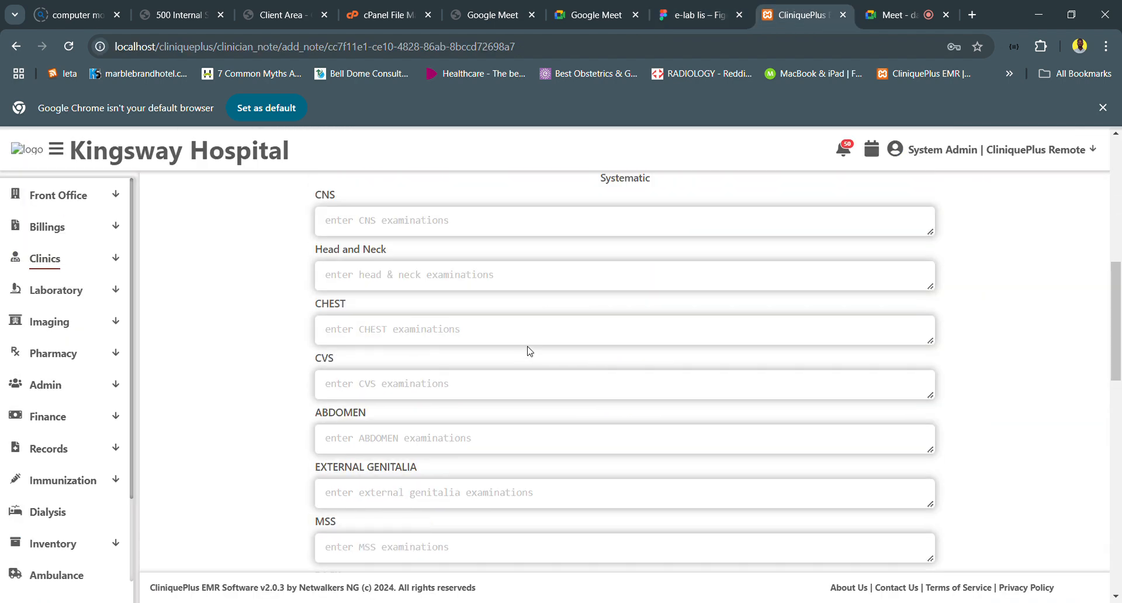
pyautogui.scroll(1, 432, 307)
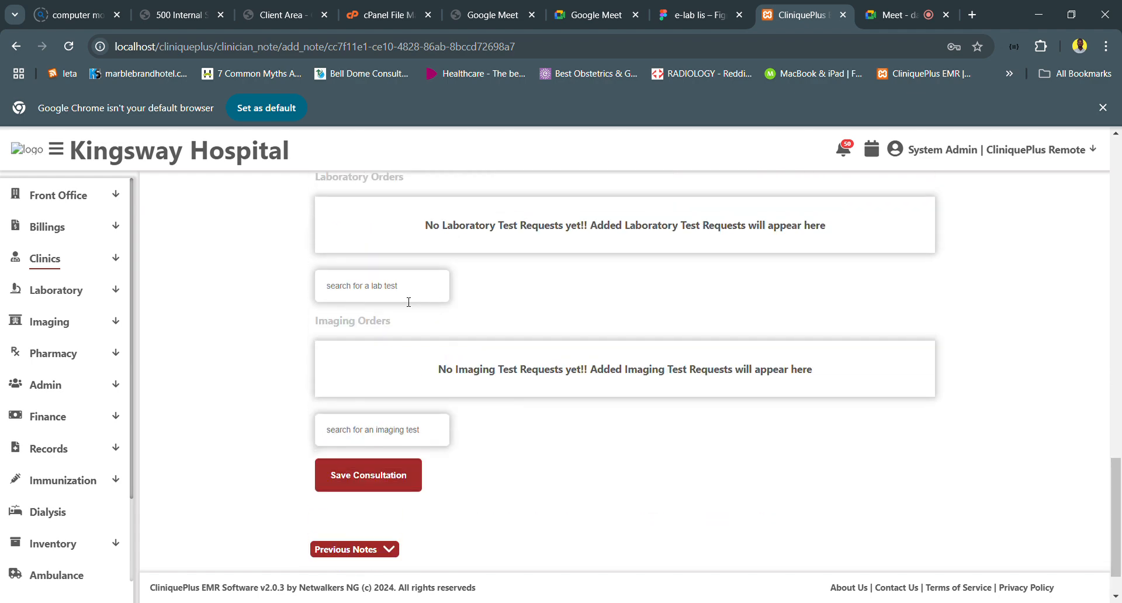
pyautogui.click(408, 303)
pyautogui.write('full')
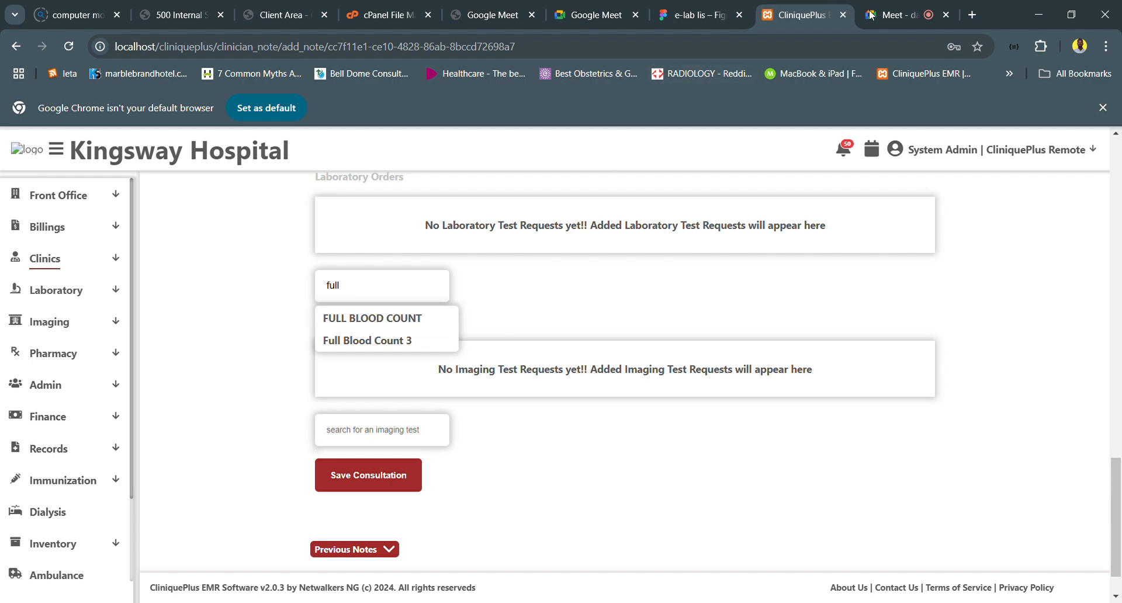
# - Switch to the e-lab lis design in Figma and examine the Order Laboratory Test form with its category tabs and available tests
pyautogui.click(676, 19)
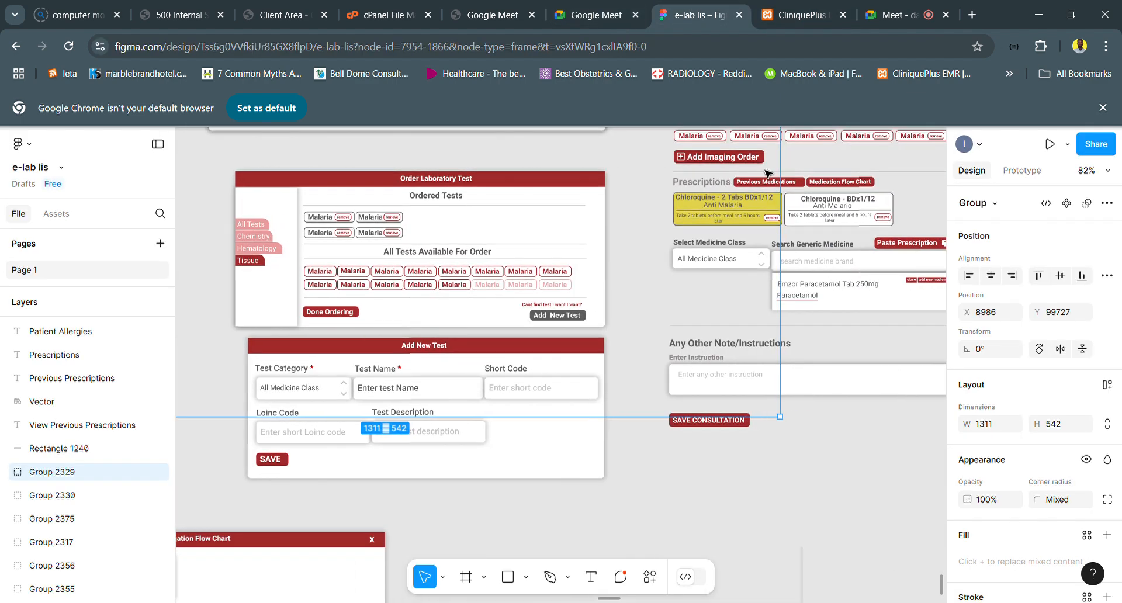
pyautogui.scroll(4, 767, 173)
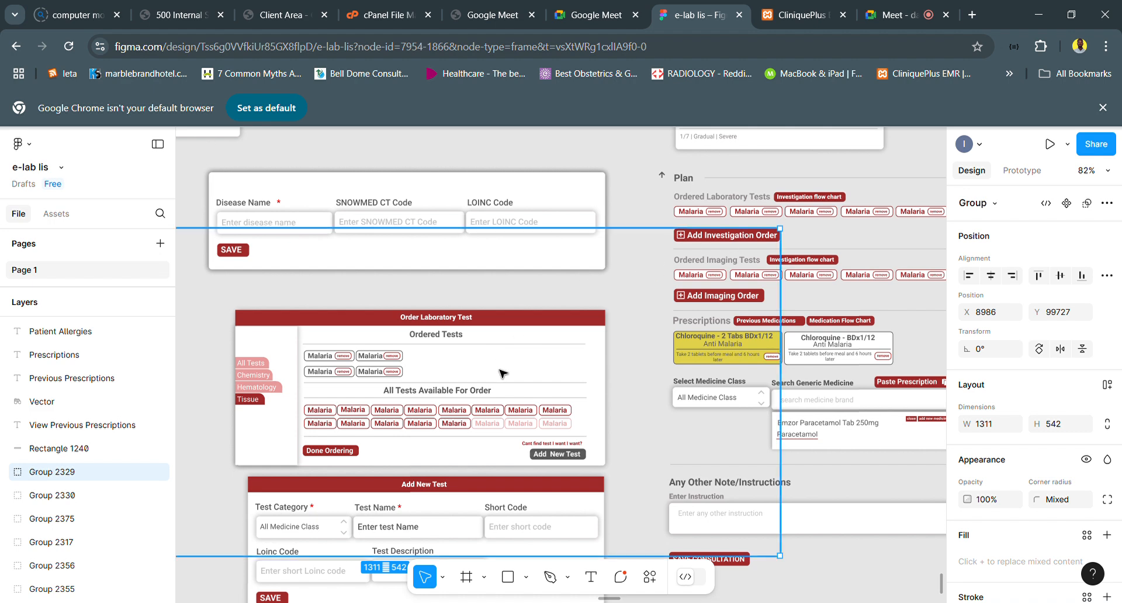
pyautogui.scroll(-3, 502, 371)
pyautogui.scroll(5, 447, 319)
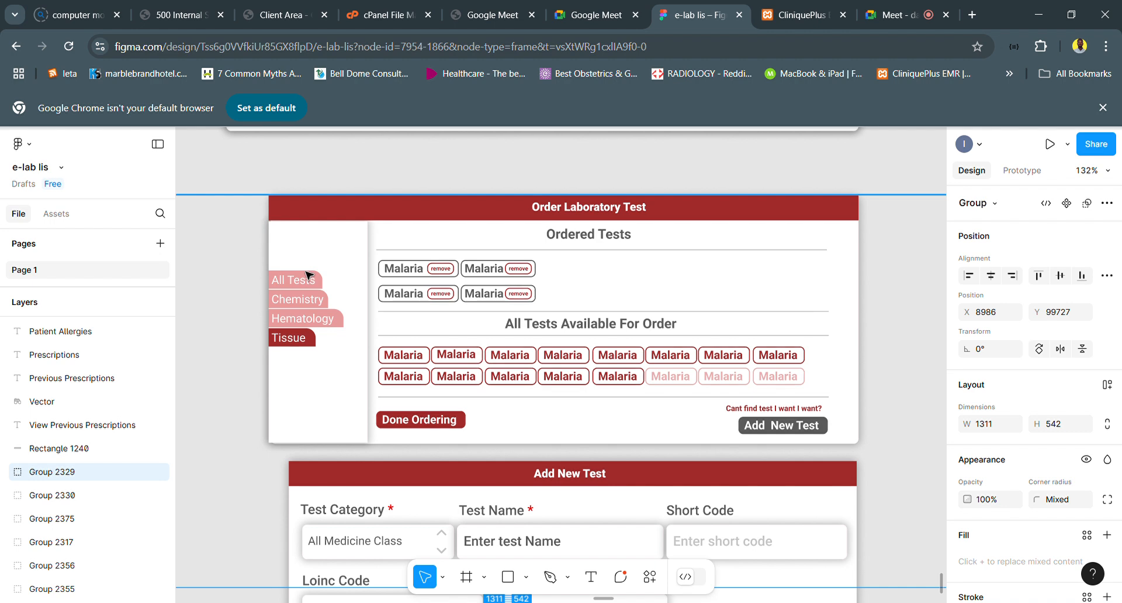
# - Switch to the CliniquePlus EMR, open the laboratory test setup and view its Test Categories list
pyautogui.click(798, 23)
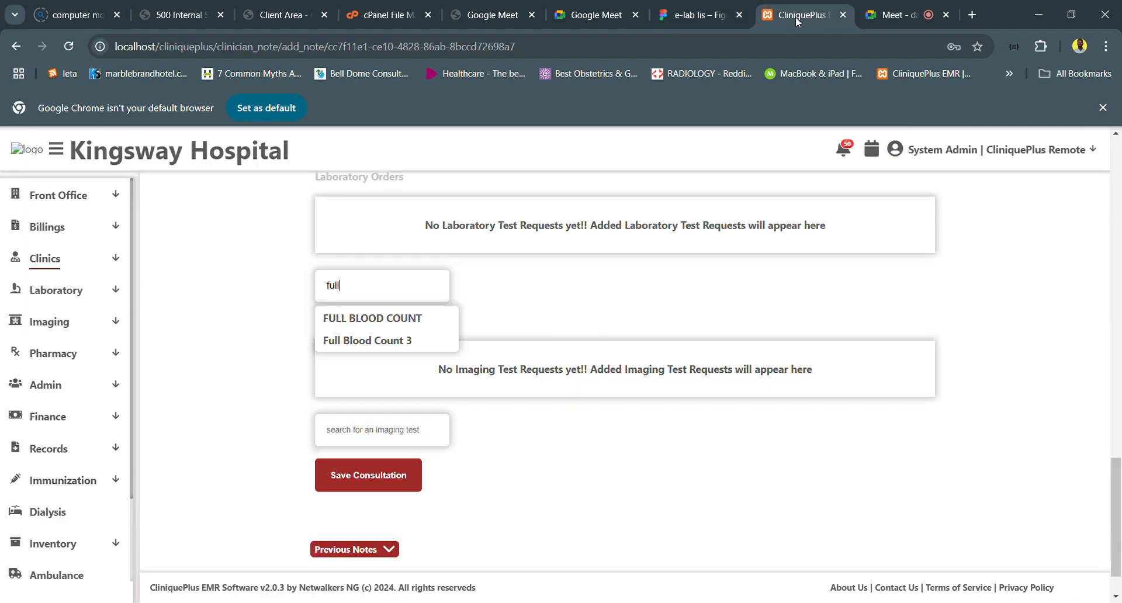
pyautogui.click(88, 549)
pyautogui.click(88, 548)
pyautogui.scroll(-2, 75, 548)
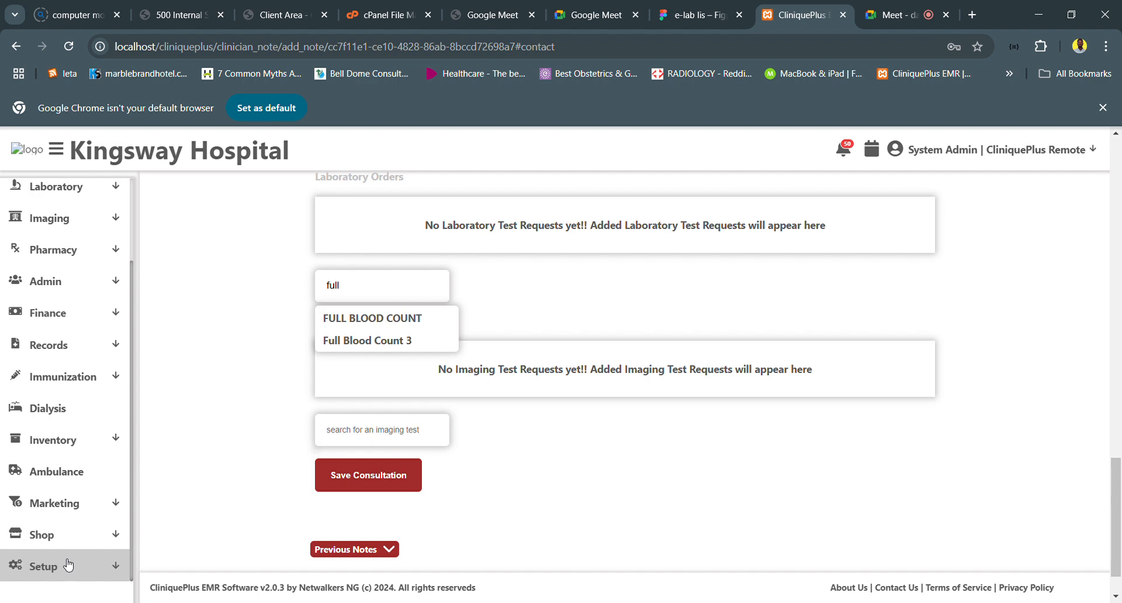
pyautogui.click(68, 564)
pyautogui.click(80, 477)
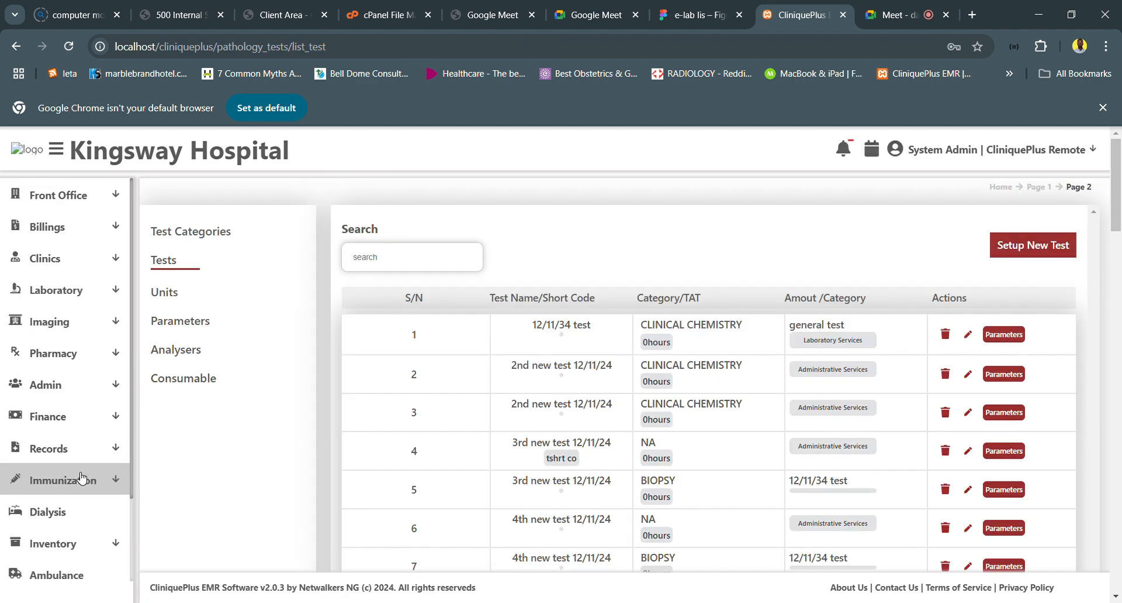
pyautogui.click(194, 234)
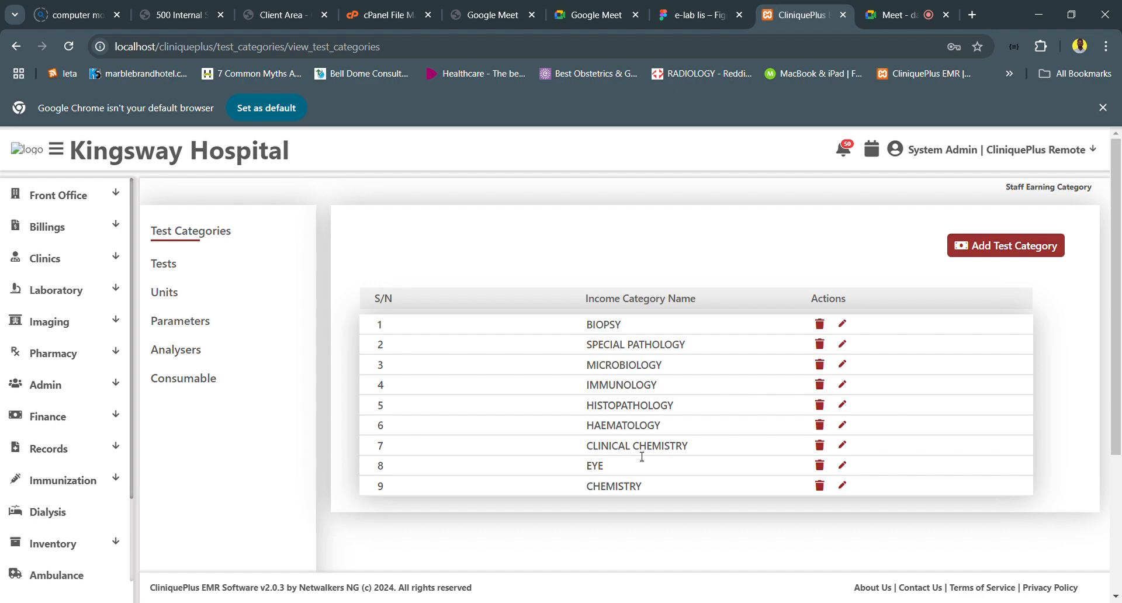
# - Return to the e-lab lis design and draw a vertical rectangle about 4 × 125 beside the Order Laboratory Test form's test lists as a scrollbar
pyautogui.click(681, 17)
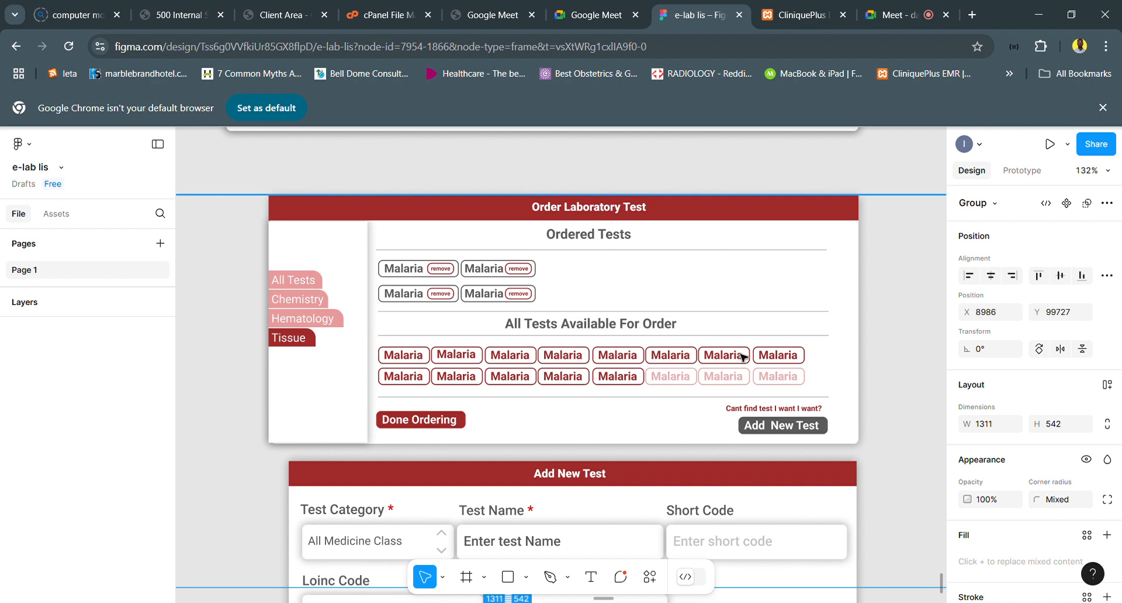
pyautogui.click(723, 408)
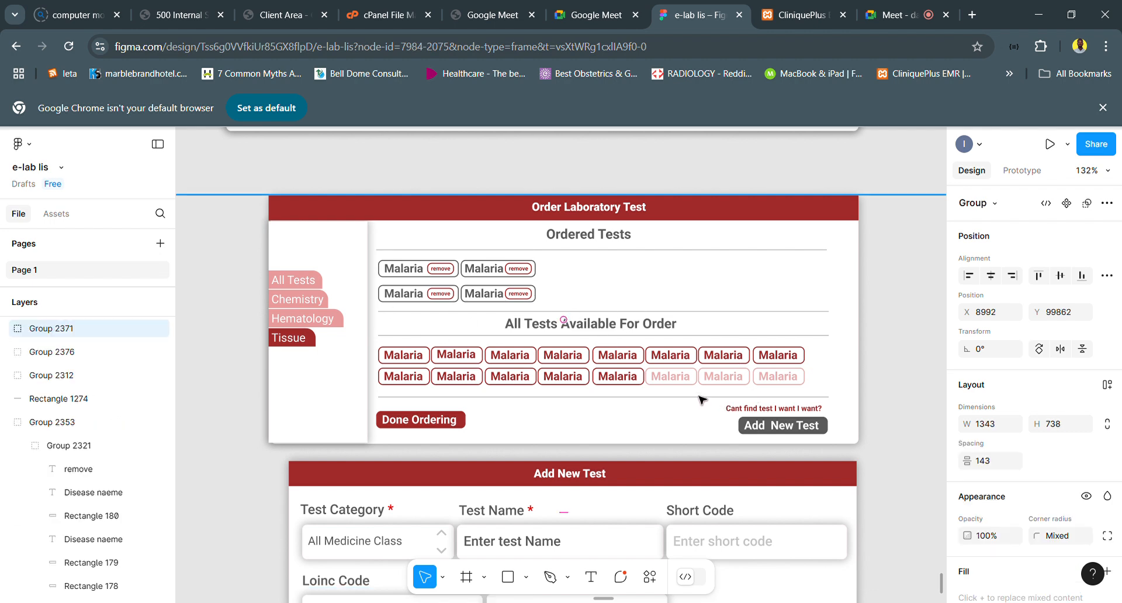
pyautogui.hscroll(-2, 573, 334)
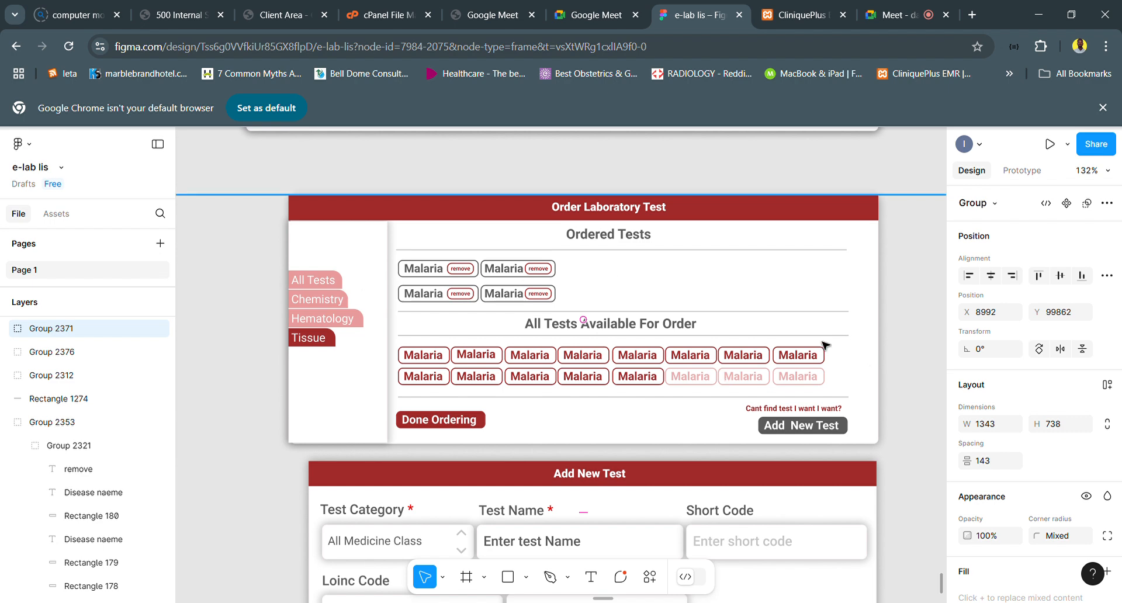
pyautogui.scroll(-1, 862, 369)
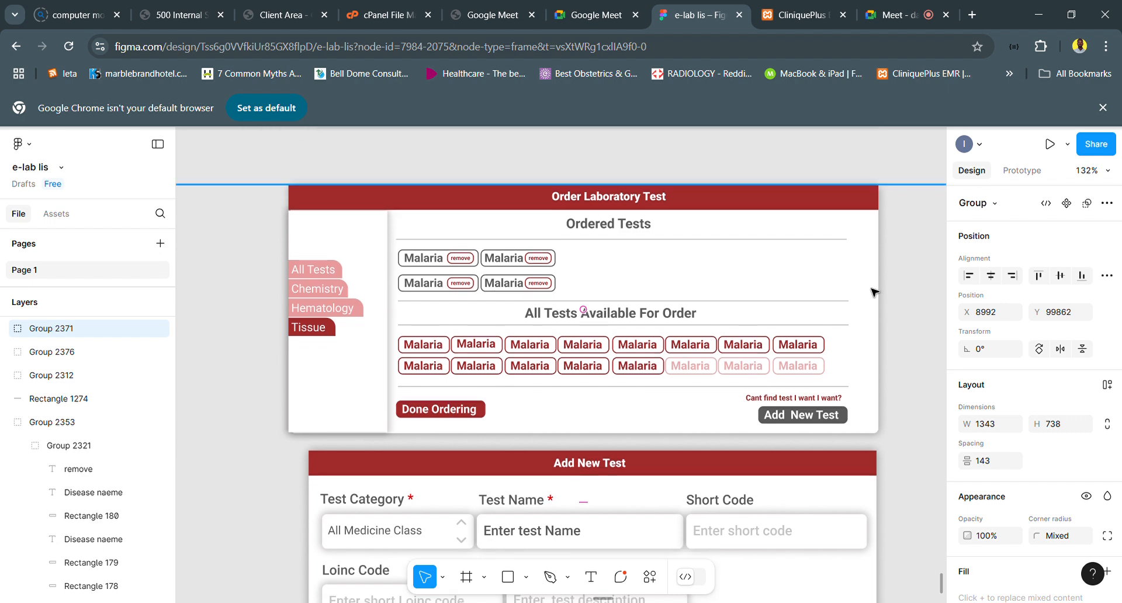
pyautogui.click(508, 577)
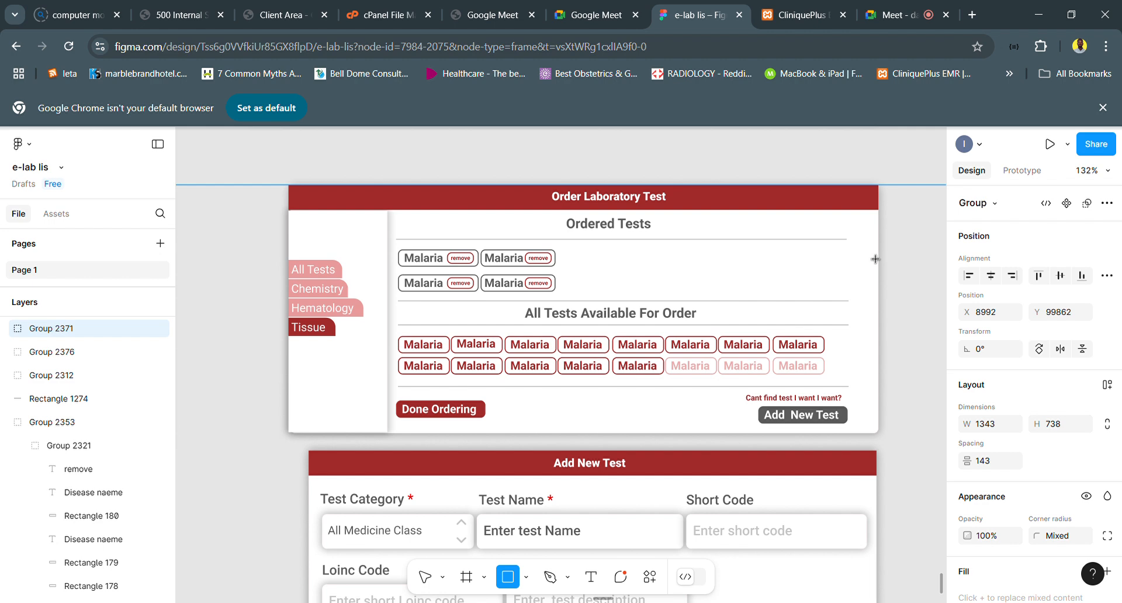
pyautogui.moveTo(875, 259); pyautogui.dragTo(883, 381)
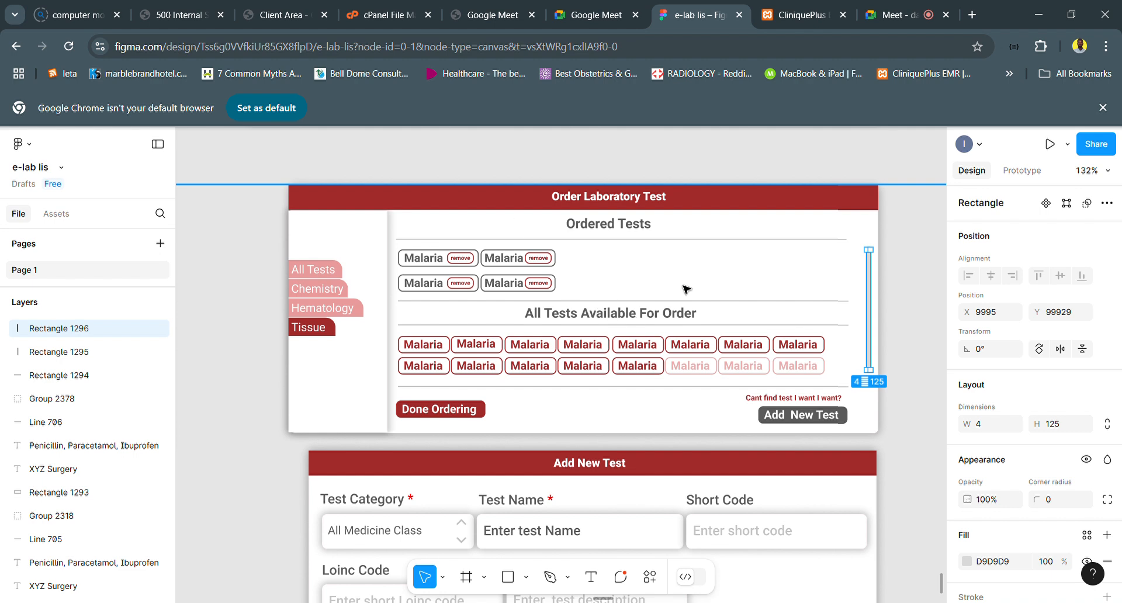
pyautogui.scroll(-2, 684, 287)
pyautogui.scroll(1, 684, 288)
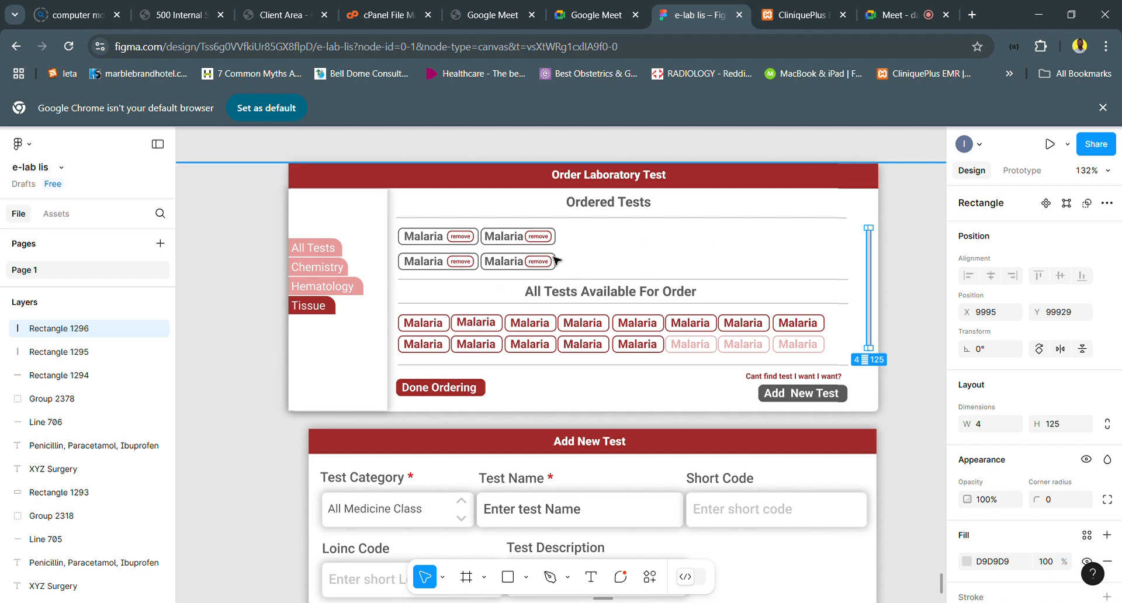
# - Extend the outline of the first Malaria card under Ordered Tests upward to a height of about 22
pyautogui.scroll(5, 555, 261)
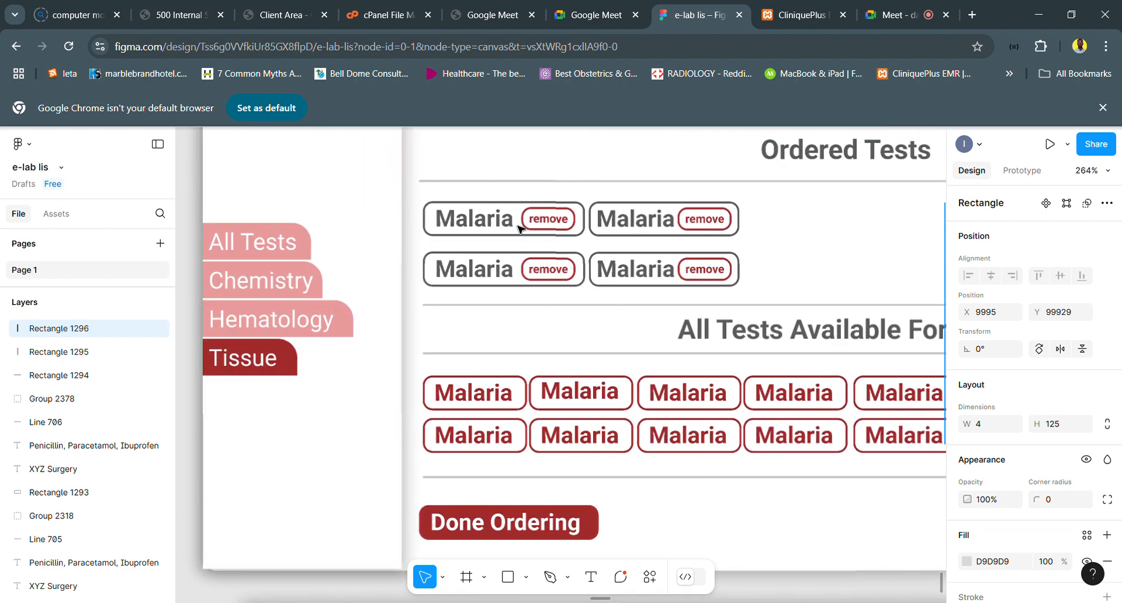
pyautogui.scroll(3, 519, 227)
pyautogui.click(489, 216)
pyautogui.doubleClick(489, 215)
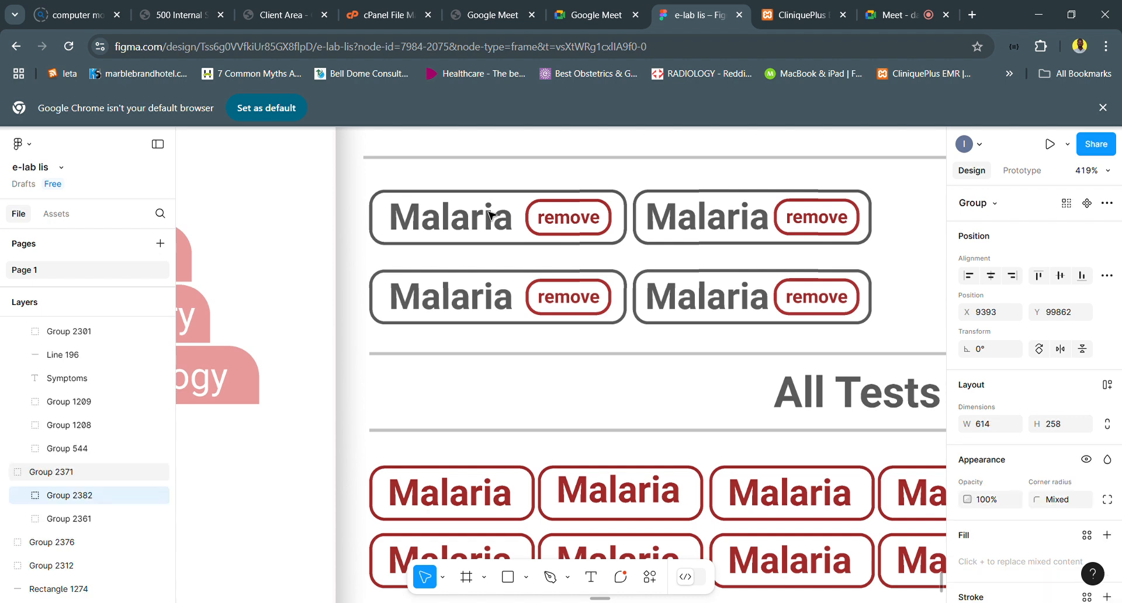
pyautogui.doubleClick(490, 215)
pyautogui.doubleClick(490, 216)
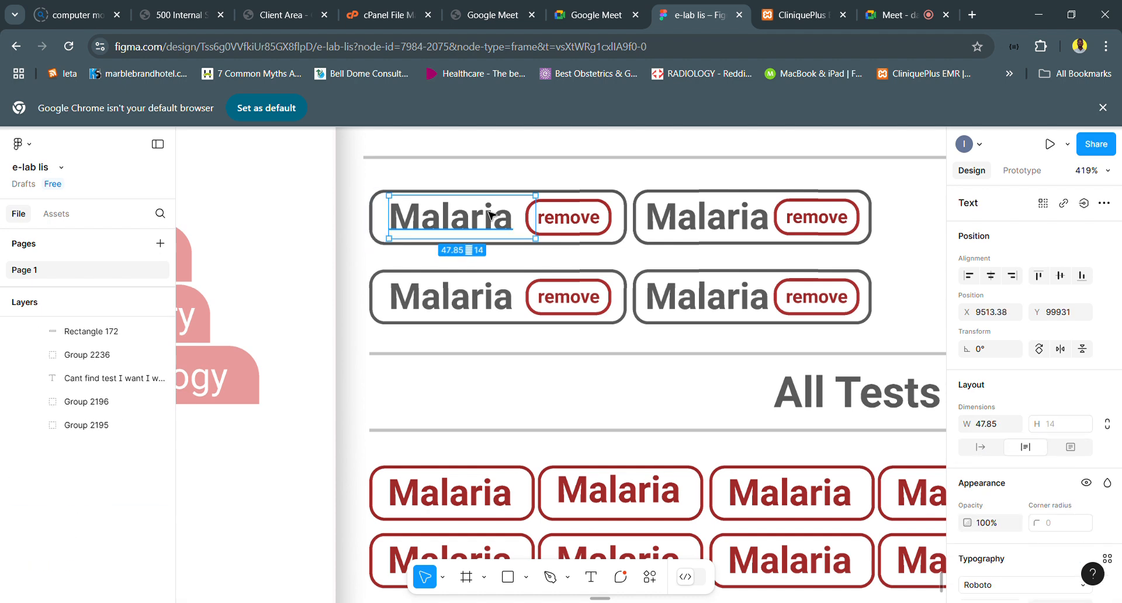
pyautogui.click(588, 194)
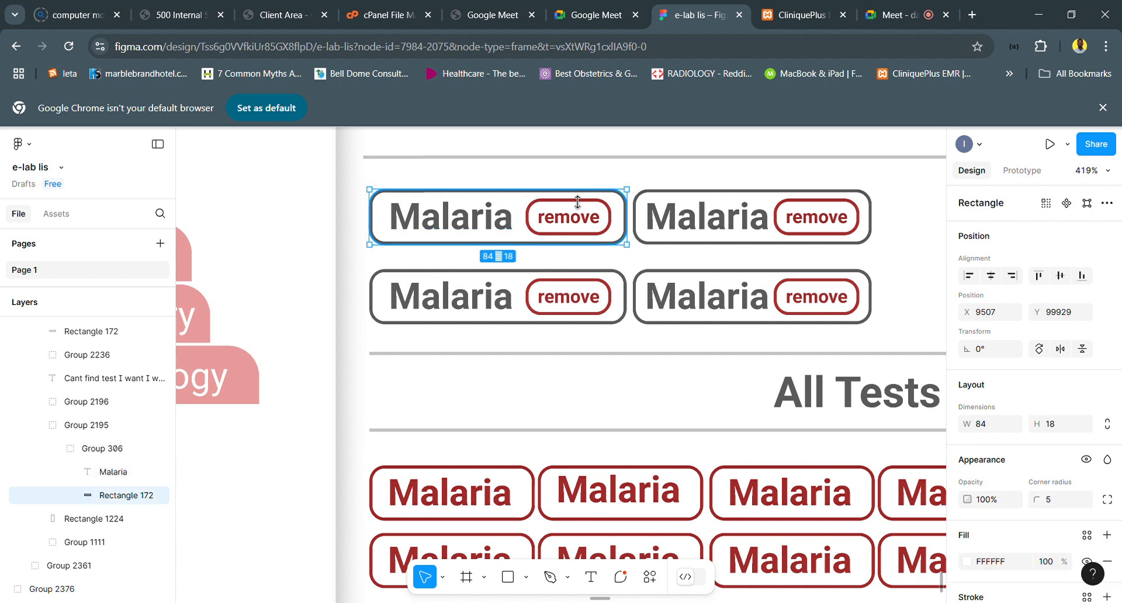
pyautogui.moveTo(548, 193); pyautogui.dragTo(548, 177)
# - Duplicate the first ordered card's Malaria label and change the lower copy's text to "Chemistry"
pyautogui.moveTo(496, 228); pyautogui.dragTo(470, 237)
pyautogui.hotkey('ctrl', 'd')
pyautogui.doubleClick(470, 237)
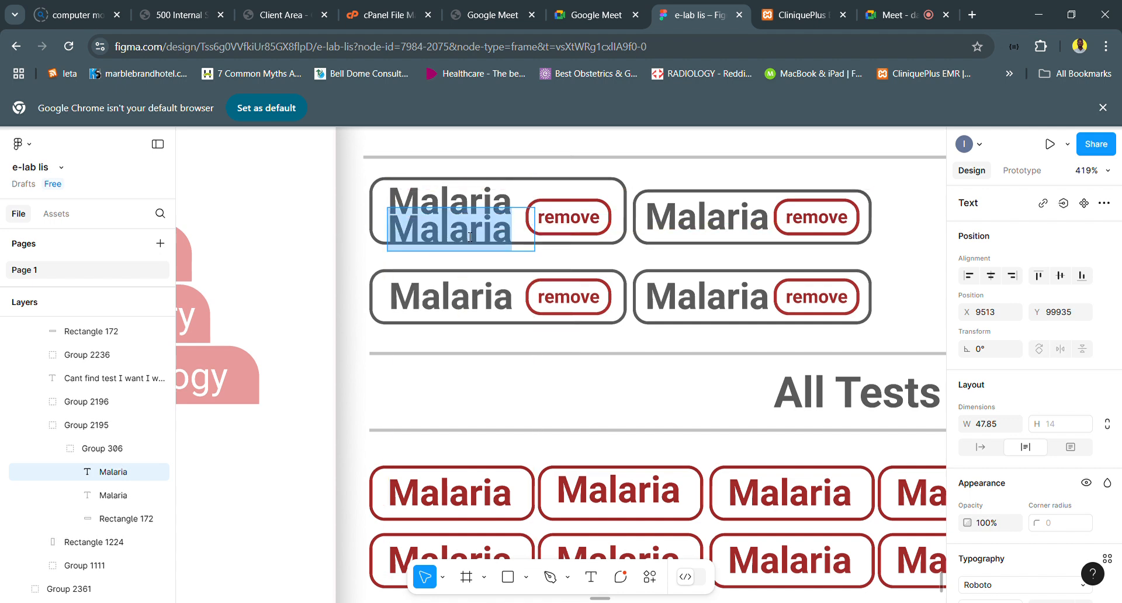
pyautogui.write('Chem')
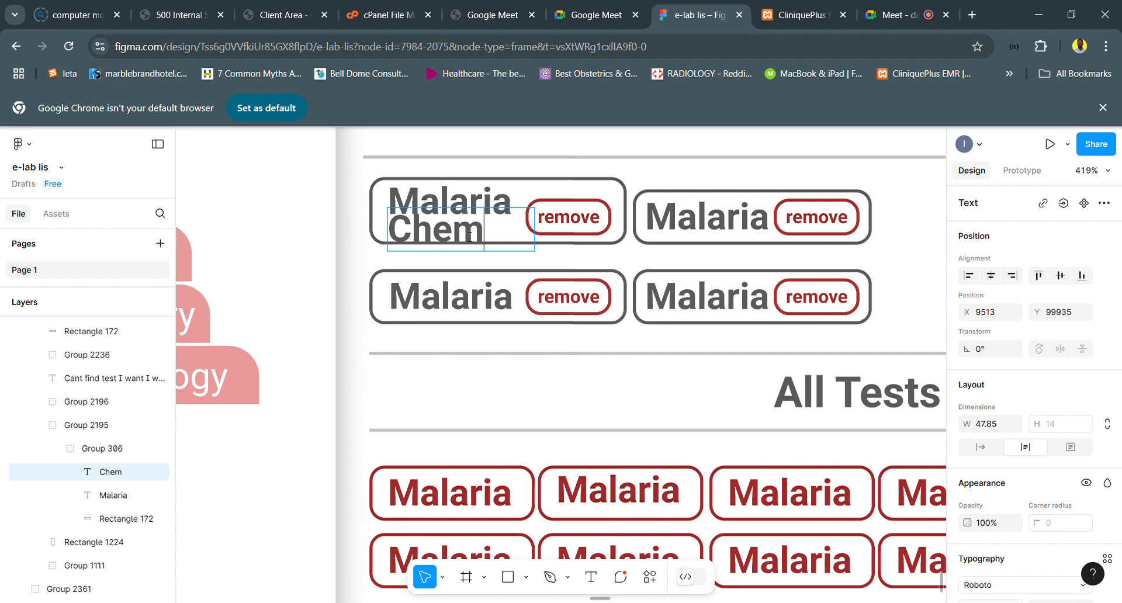
pyautogui.write('istry')
pyautogui.hotkey('ctrl', 'a')
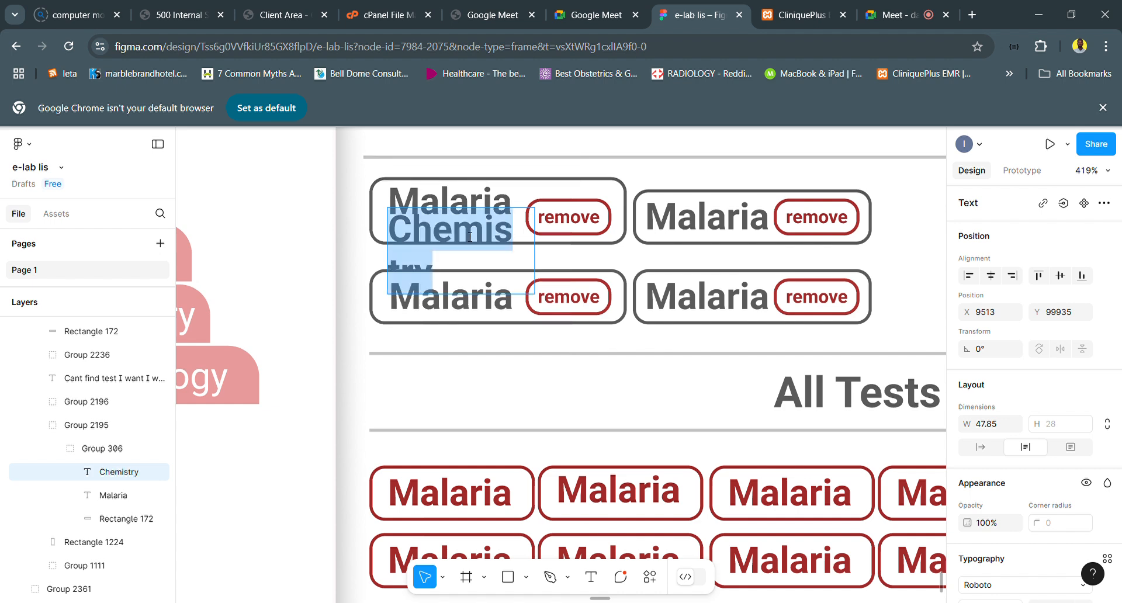
# - Set the Chemistry label's font size to 8 and enclose its text in parentheses
pyautogui.scroll(-2, 1037, 497)
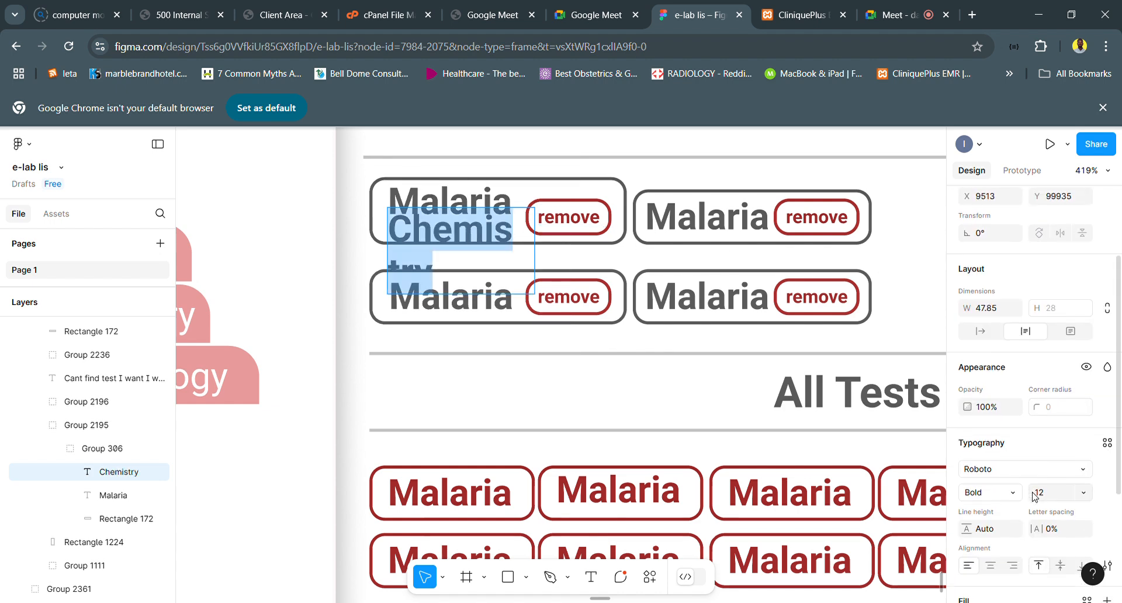
pyautogui.click(1045, 492)
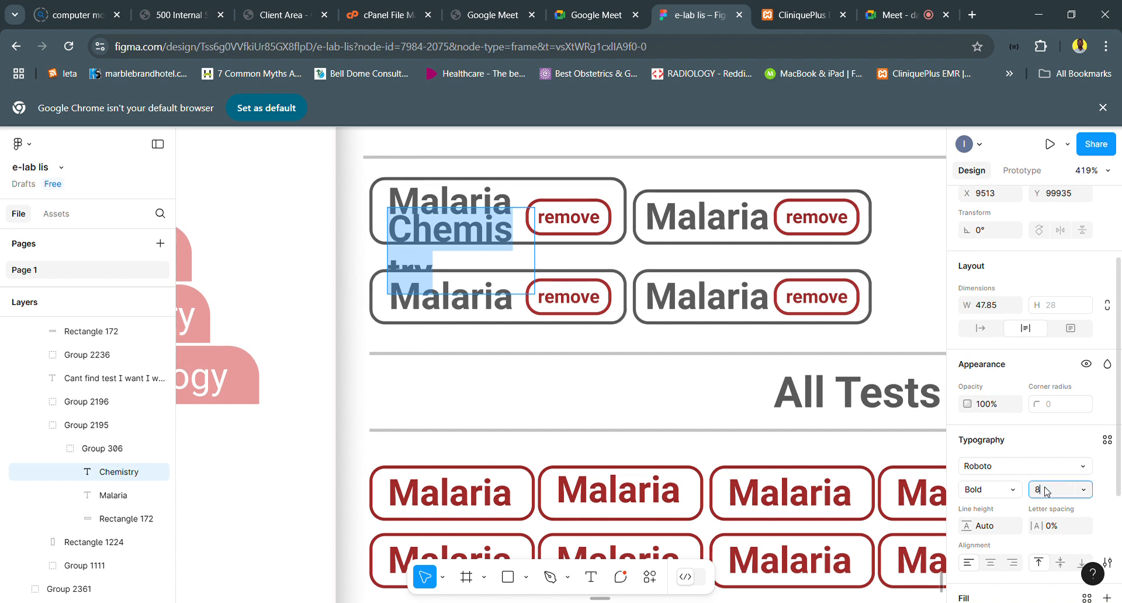
pyautogui.write('8')
pyautogui.press('Return')
pyautogui.press('Right')
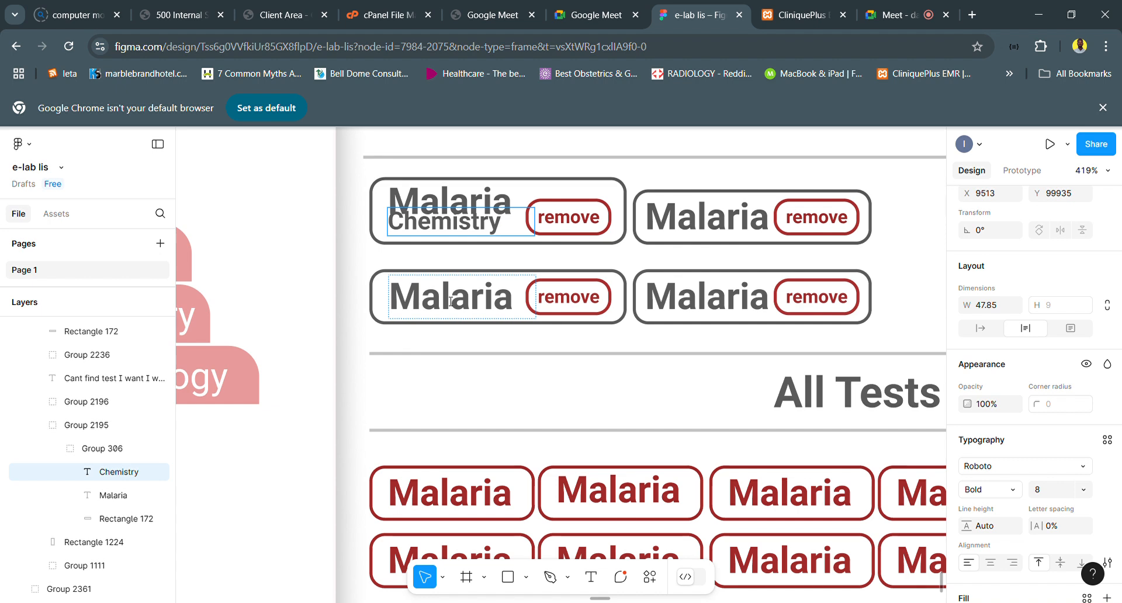
pyautogui.write(')')
pyautogui.press('Home')
pyautogui.write('(')
pyautogui.press('Escape')
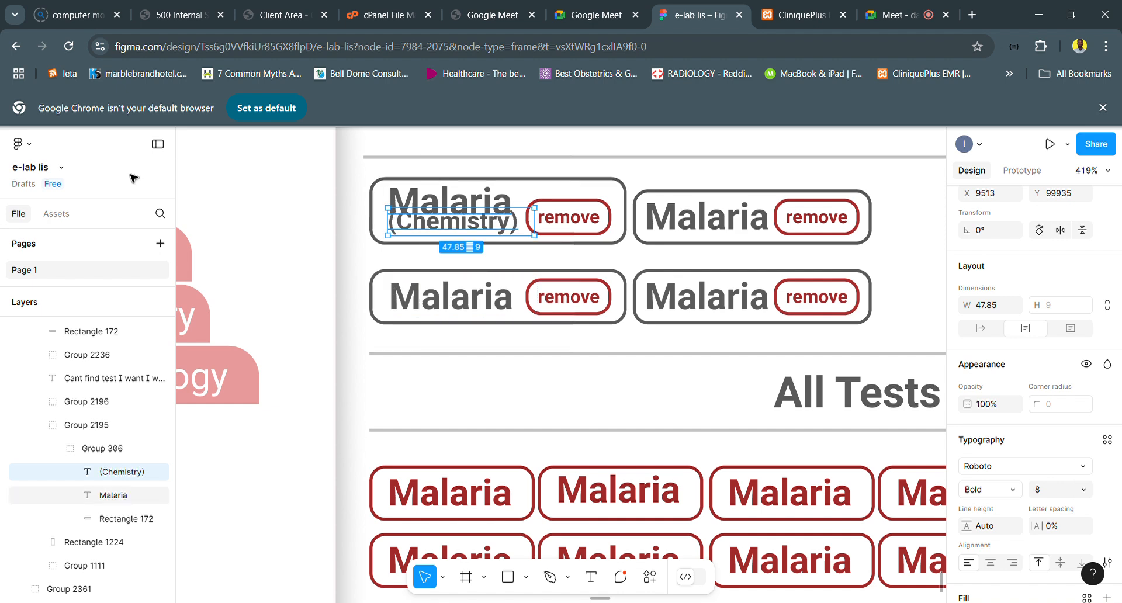
# - Reduce the (Chemistry) label to font size 6, narrow its text box to 35, and position it directly beneath Malaria
pyautogui.moveTo(501, 224); pyautogui.dragTo(494, 236)
pyautogui.click(1045, 493)
pyautogui.write('6')
pyautogui.press('Return')
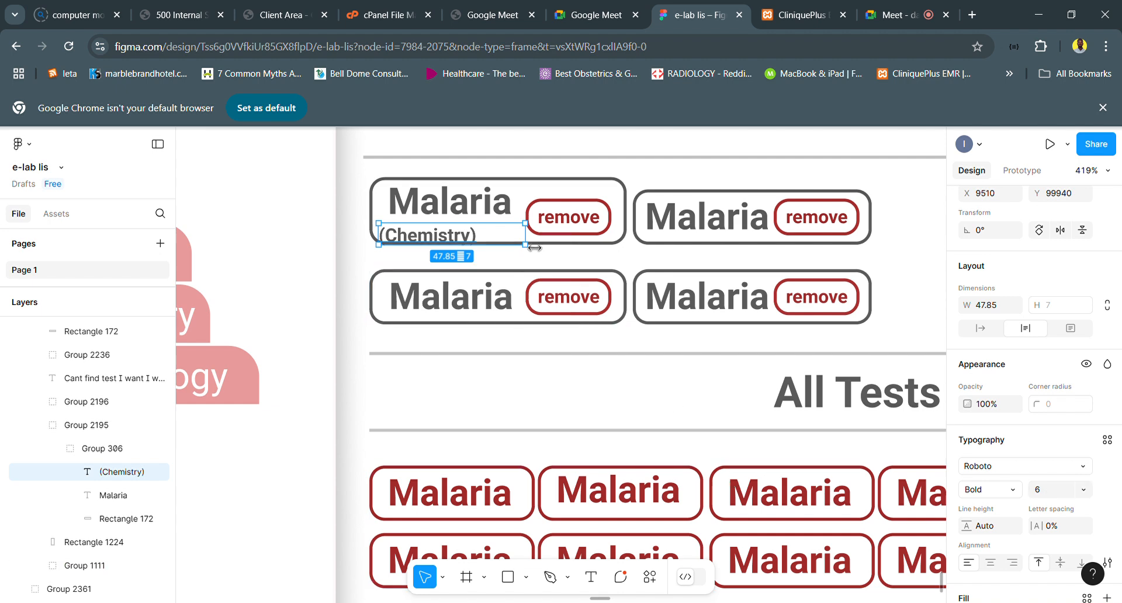
pyautogui.moveTo(525, 244); pyautogui.dragTo(453, 237)
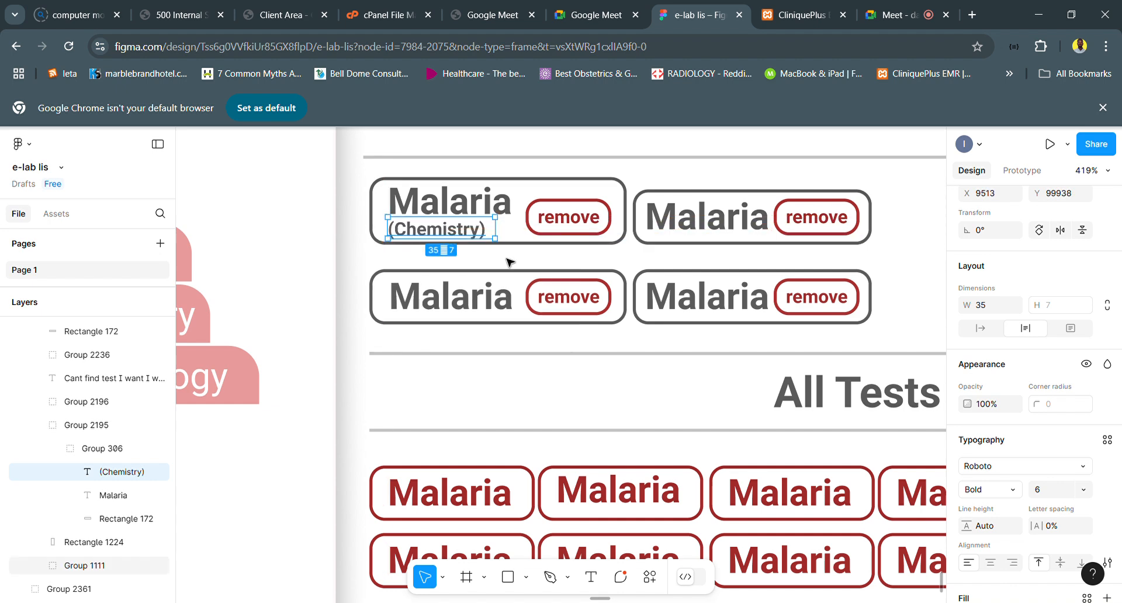
pyautogui.click(479, 236)
pyautogui.doubleClick(479, 235)
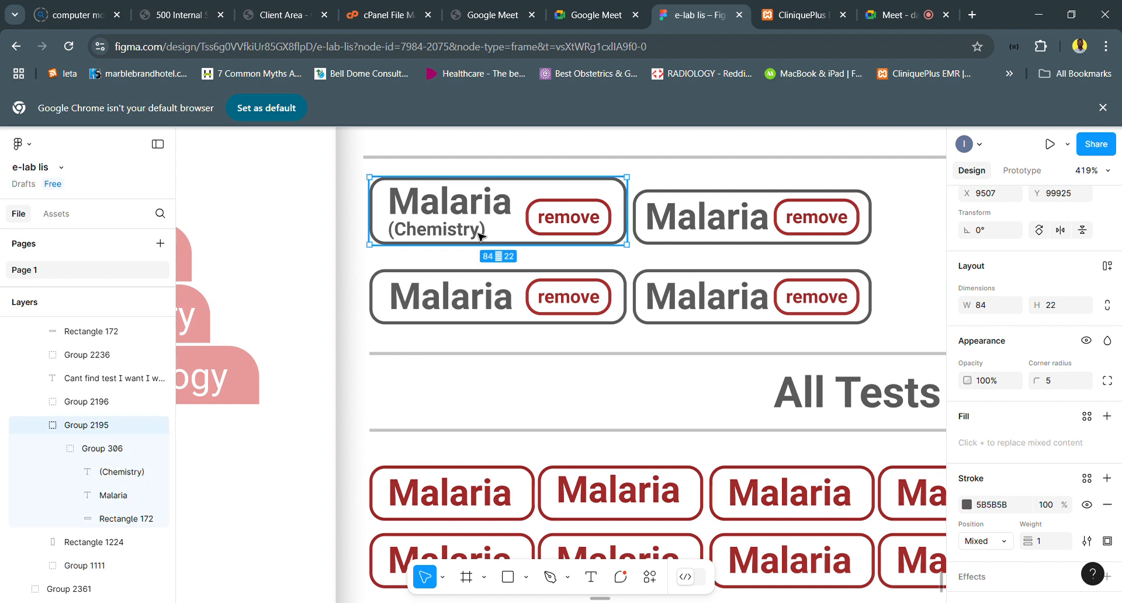
pyautogui.doubleClick(480, 235)
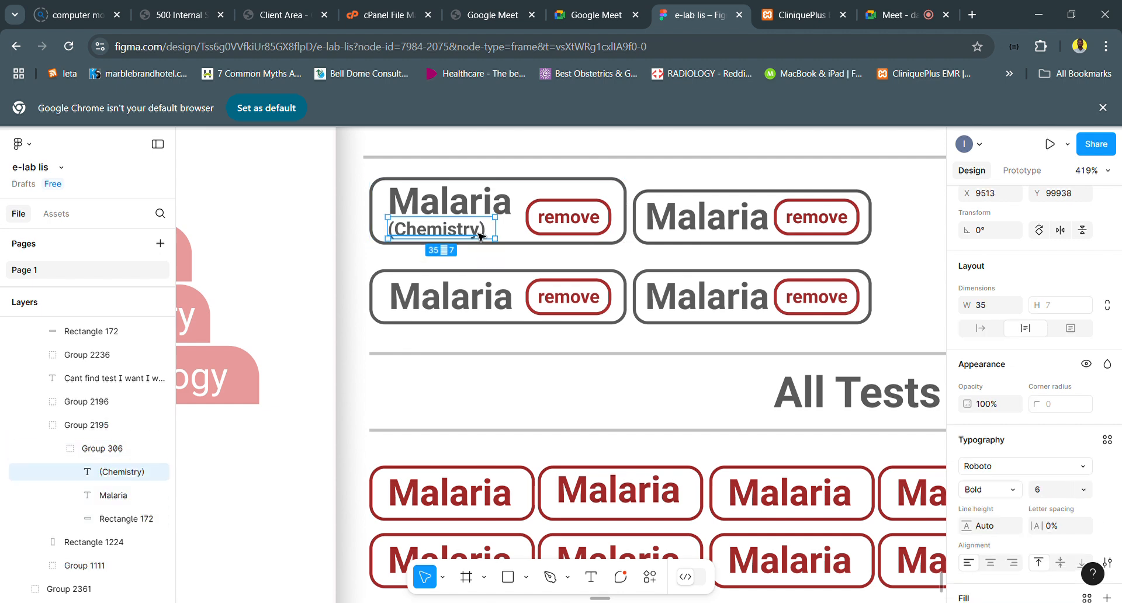
pyautogui.press('Up')
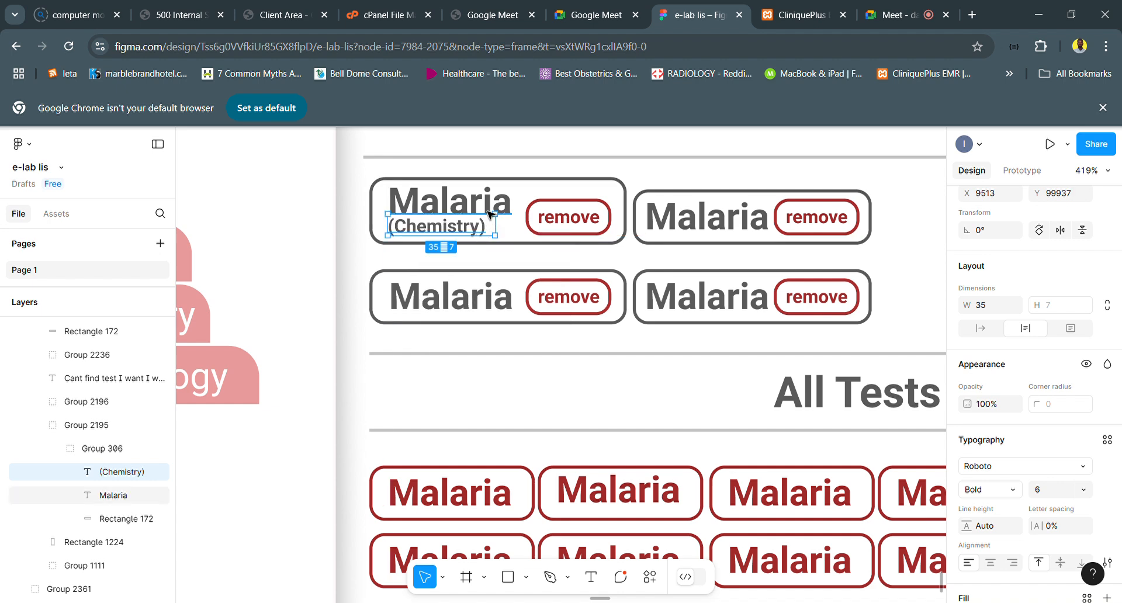
# - Extend the first ordered card's outline upward to a height of about 25 and nudge its Malaria label up slightly
pyautogui.click(490, 216)
pyautogui.click(566, 186)
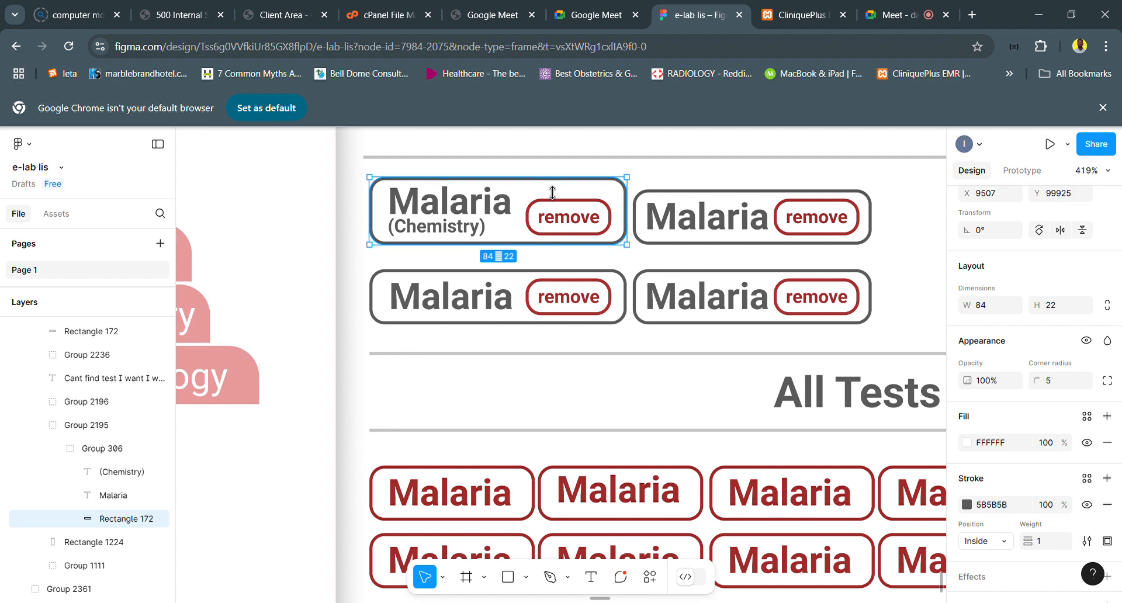
pyautogui.moveTo(551, 179); pyautogui.dragTo(550, 169)
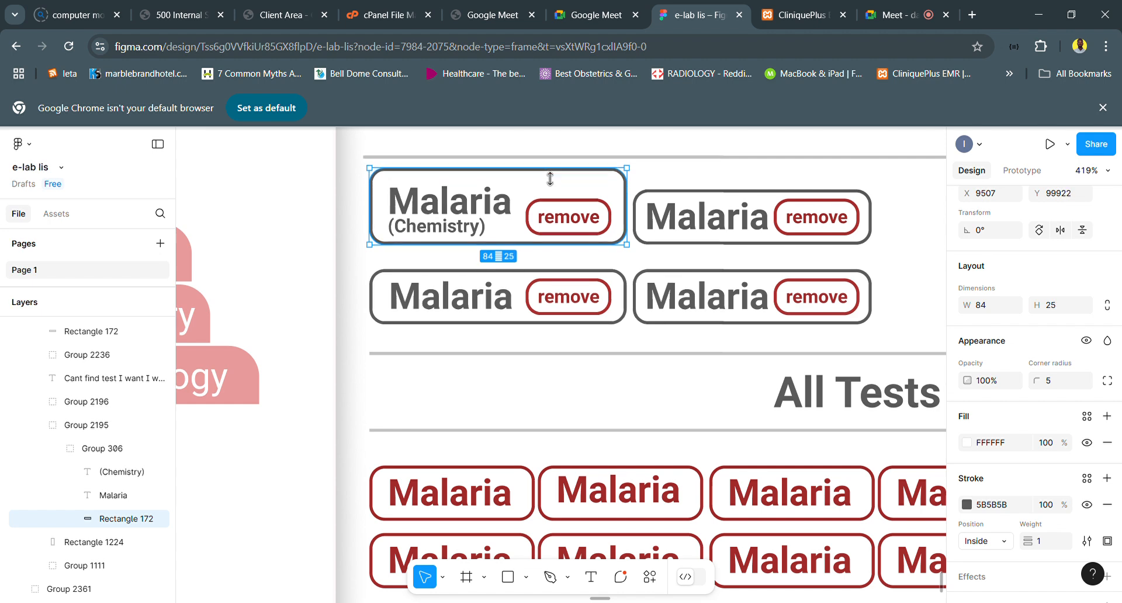
pyautogui.click(488, 210)
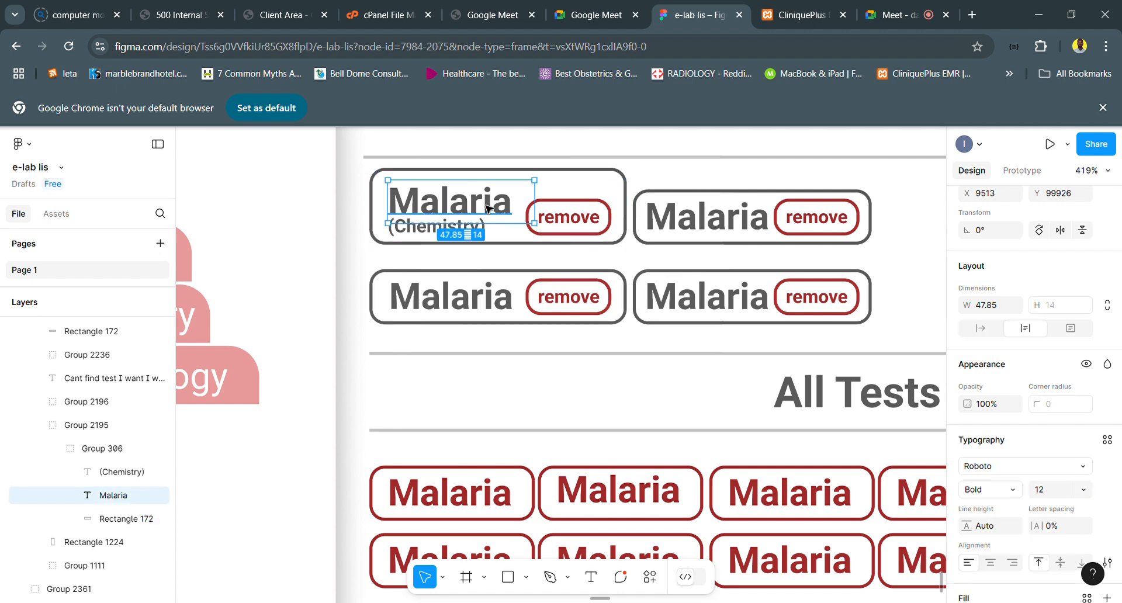
pyautogui.press('Up')
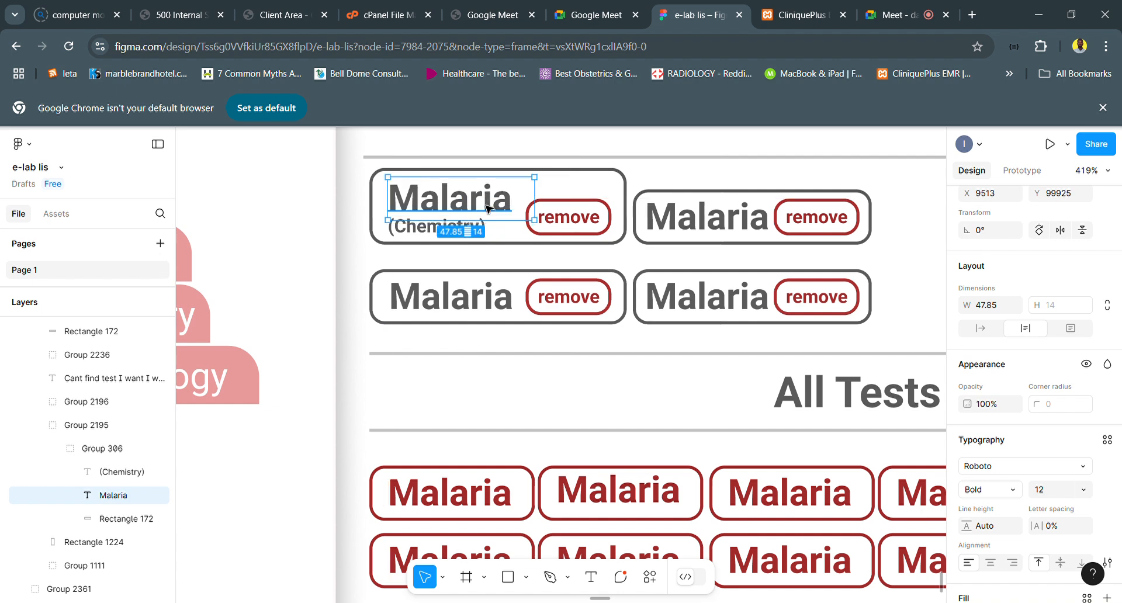
# - Nudge the first ordered card's remove button up by 3 to a Y position of 99929
pyautogui.click(585, 225)
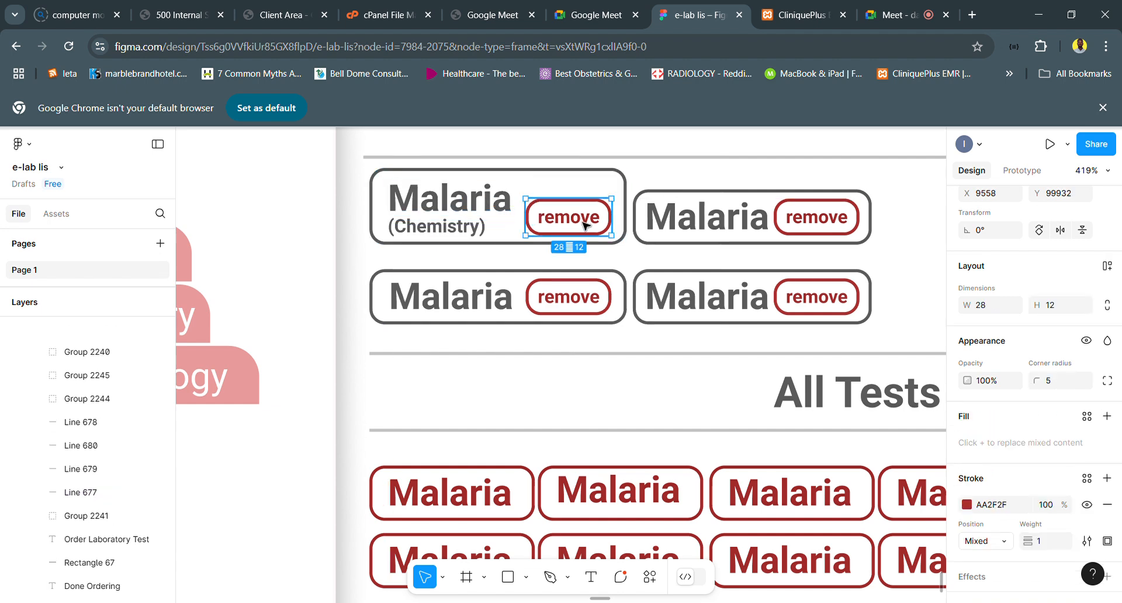
pyautogui.press('Up')
pyautogui.press('Up')
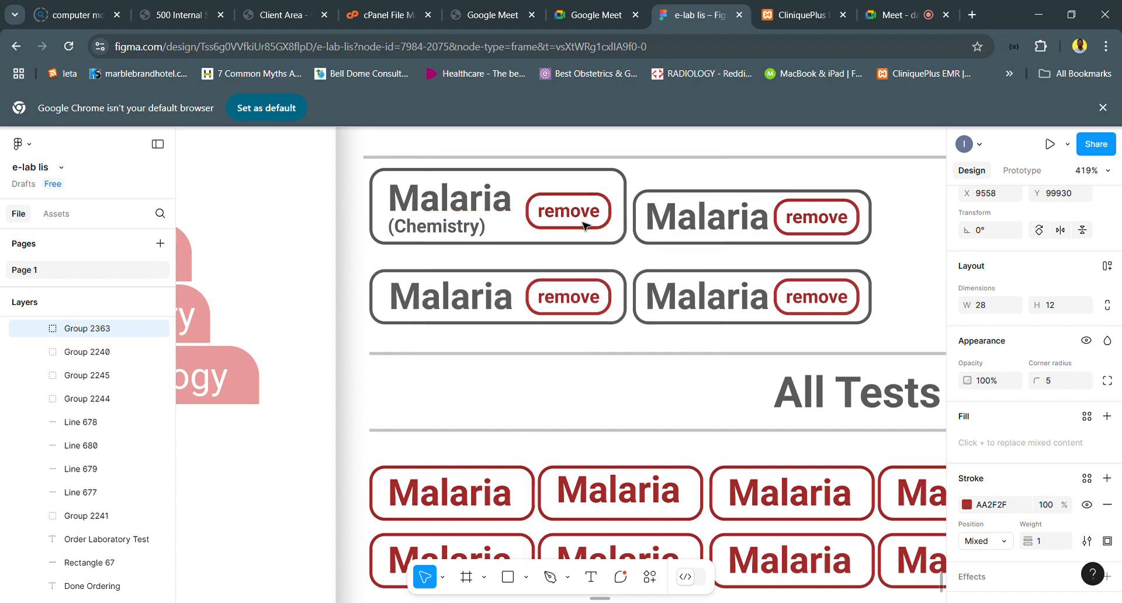
pyautogui.press('Up')
# - Review the Order Laboratory Test form alongside the Plan section's ordered laboratory tests, imaging tests and prescriptions
pyautogui.scroll(-3, 579, 219)
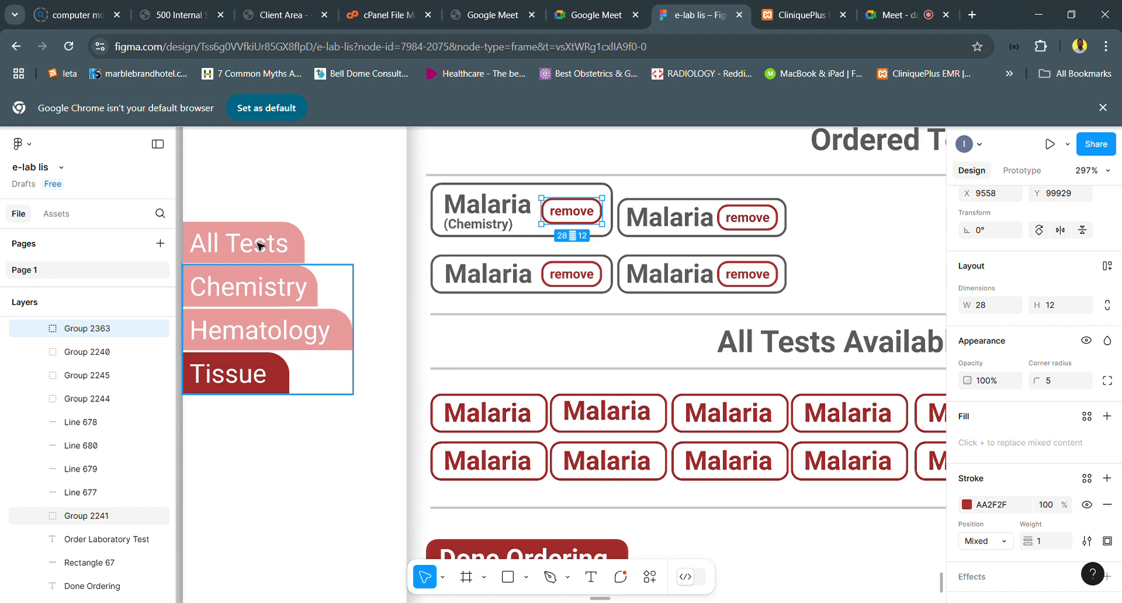
pyautogui.click(252, 259)
pyautogui.scroll(-5, 630, 321)
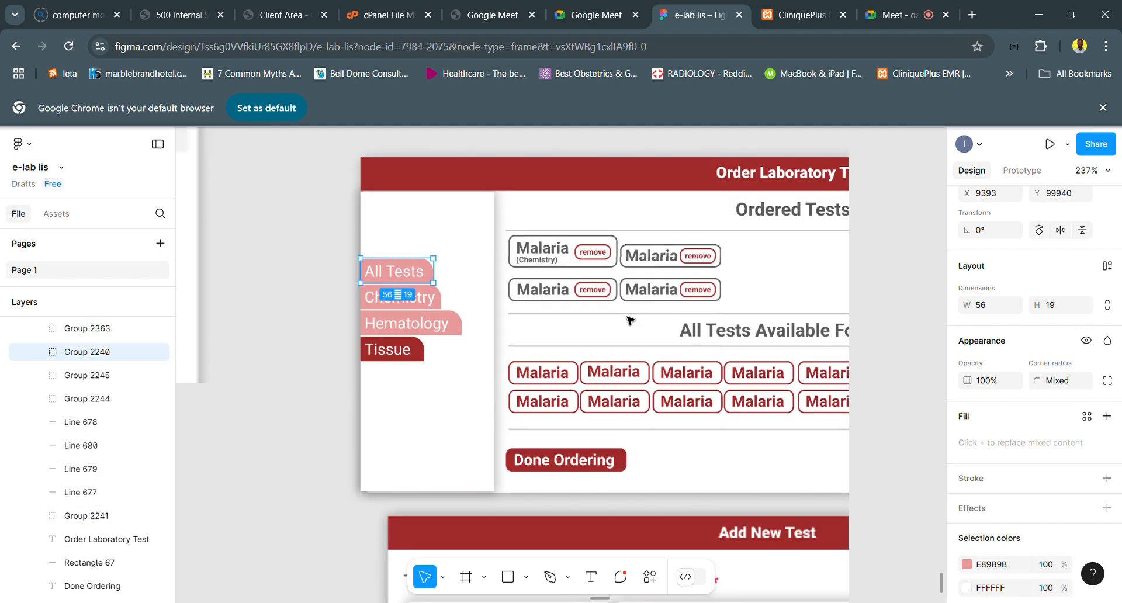
pyautogui.hscroll(2, 637, 325)
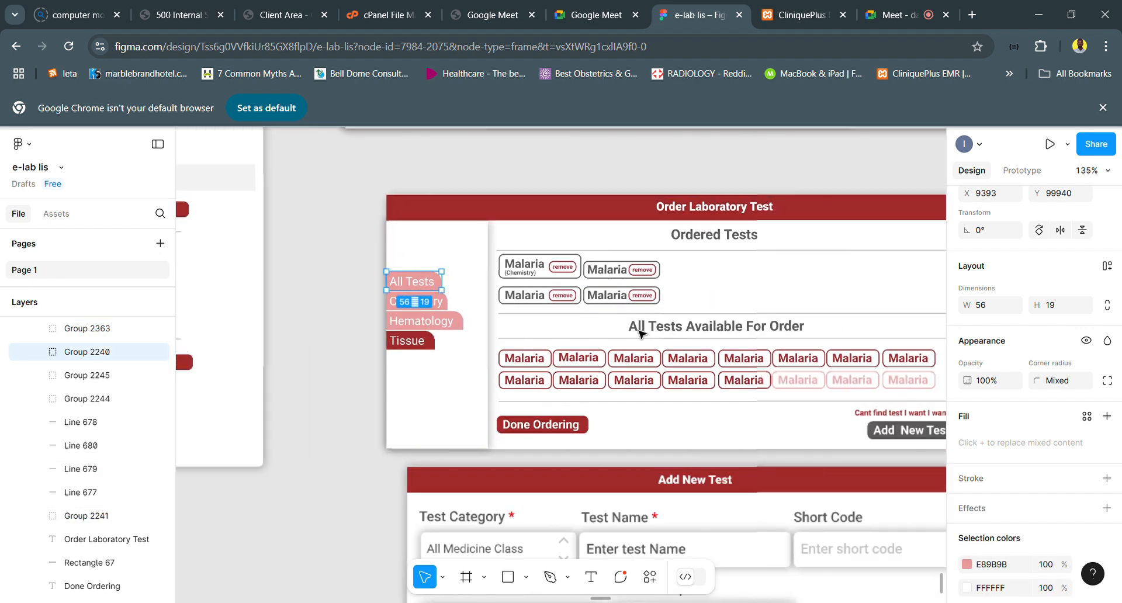
pyautogui.scroll(-1, 560, 427)
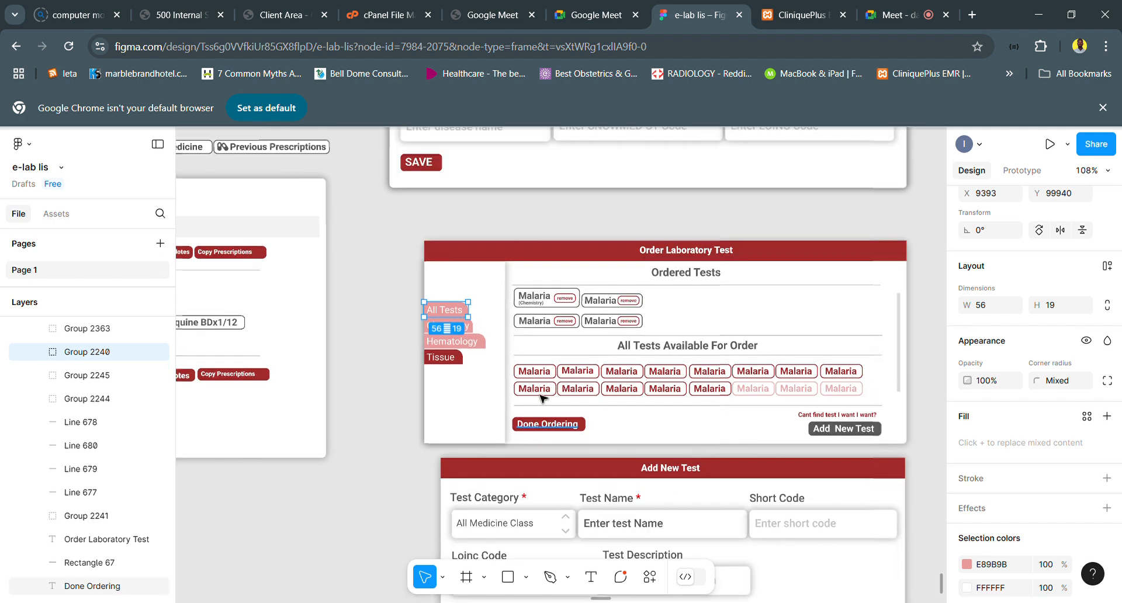
pyautogui.scroll(-2, 560, 428)
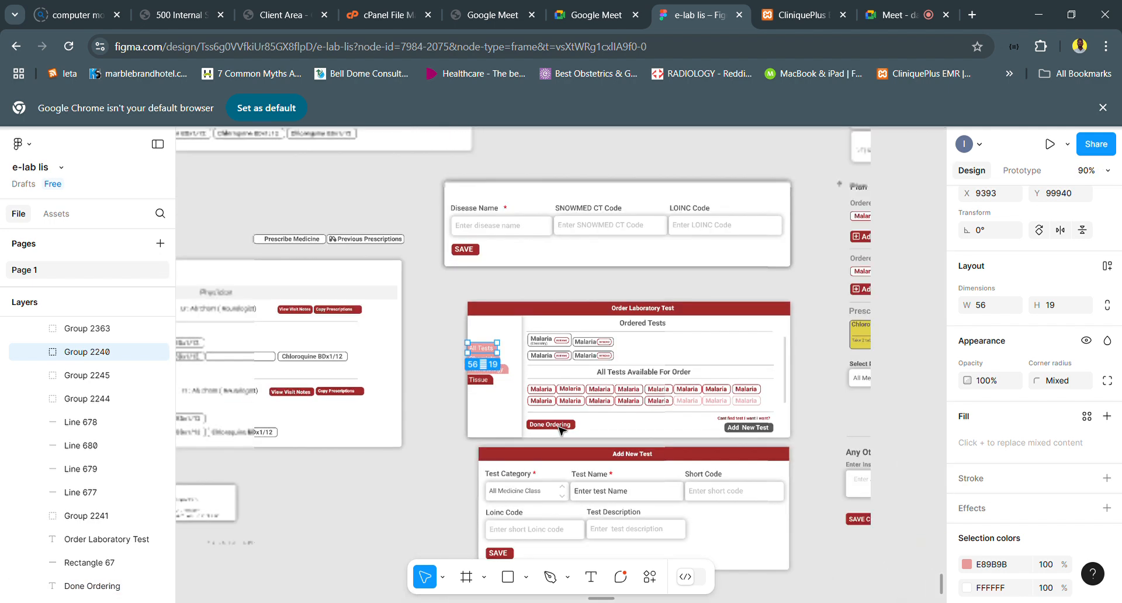
pyautogui.hscroll(3, 560, 431)
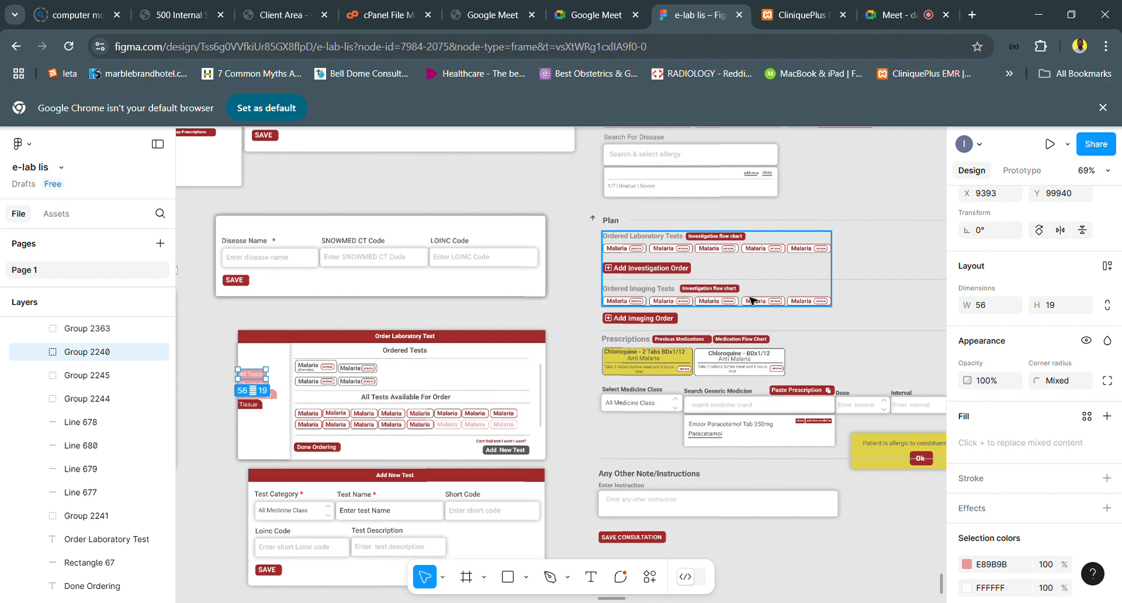
pyautogui.scroll(1, 839, 305)
pyautogui.scroll(5, 839, 305)
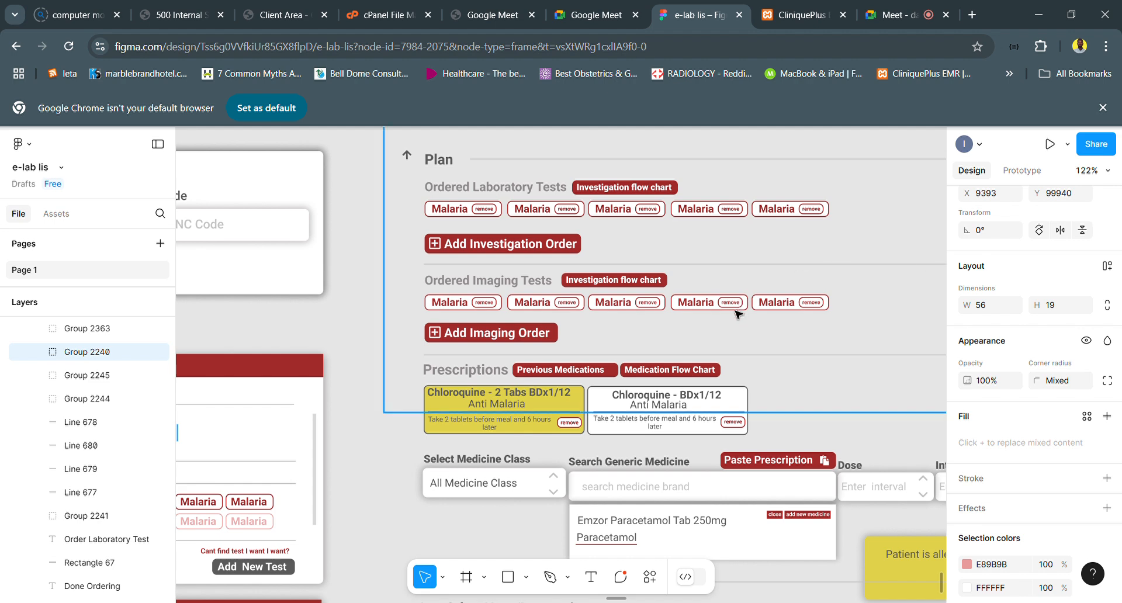
pyautogui.scroll(-2, 737, 334)
pyautogui.scroll(-2, 737, 337)
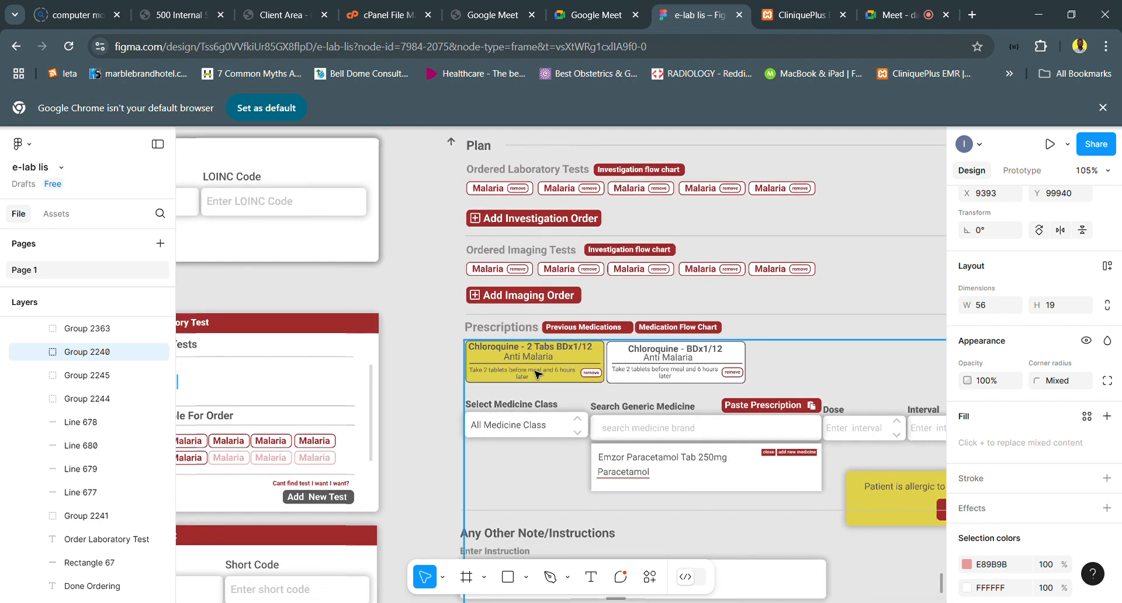
# - Examine the Add New Test form and its fields below the Order Laboratory Test form
pyautogui.hscroll(-2, 422, 410)
pyautogui.scroll(-3, 444, 412)
pyautogui.hscroll(-2, 444, 412)
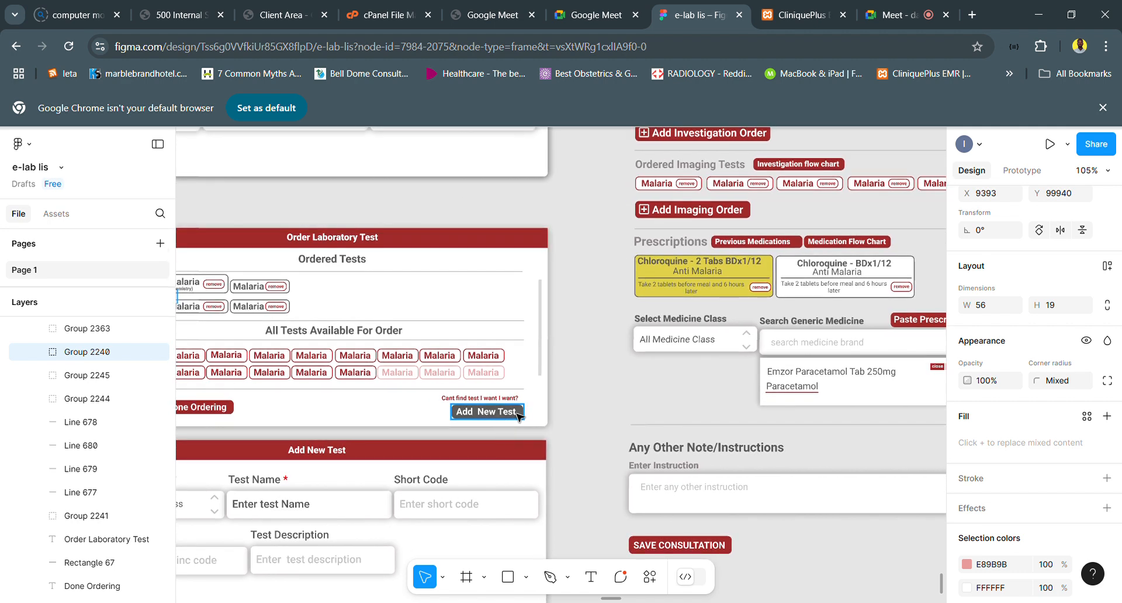
pyautogui.scroll(-3, 514, 417)
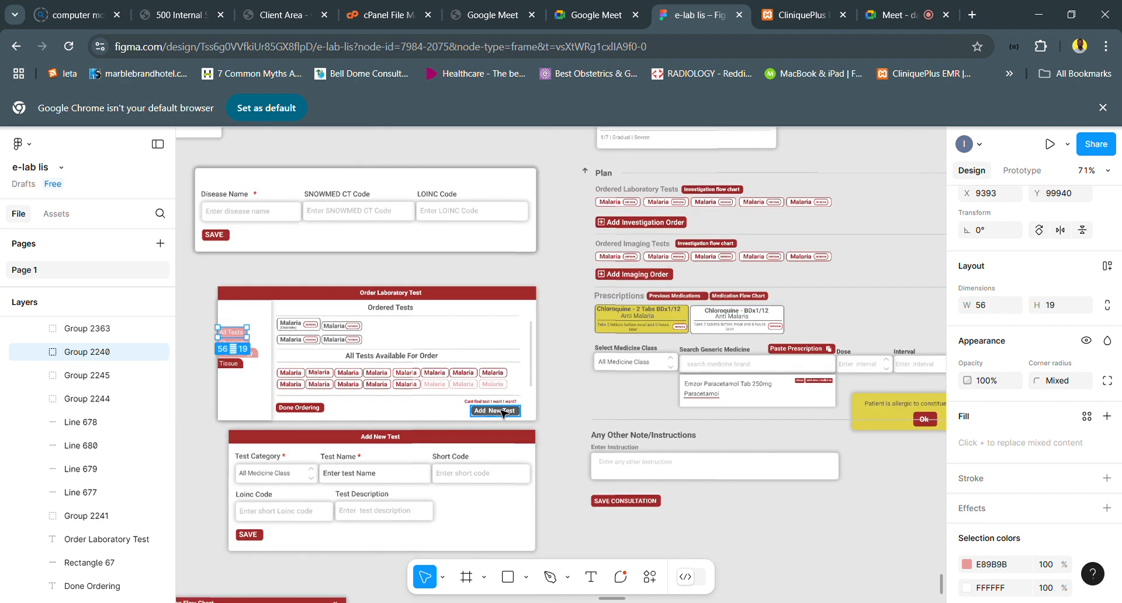
pyautogui.hscroll(5, 502, 413)
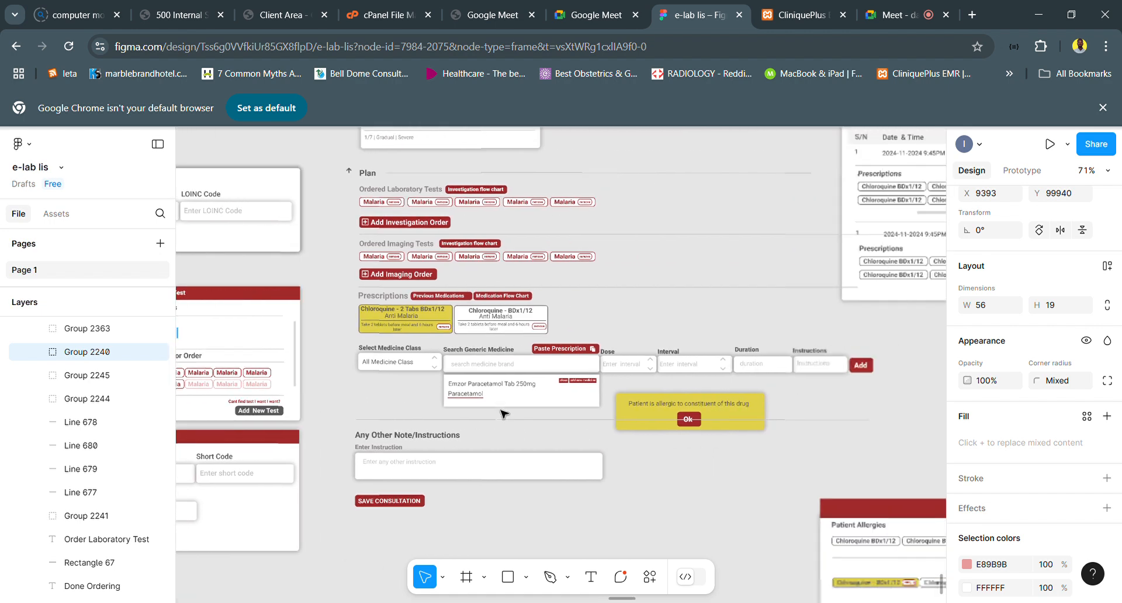
pyautogui.hscroll(9, 501, 413)
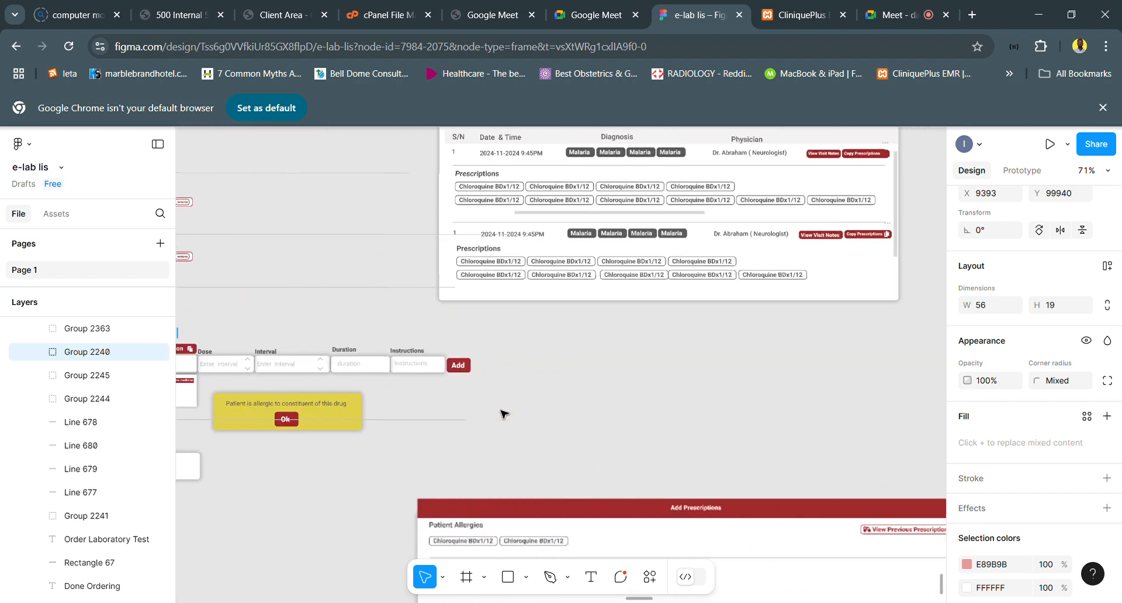
pyautogui.hscroll(-9, 502, 413)
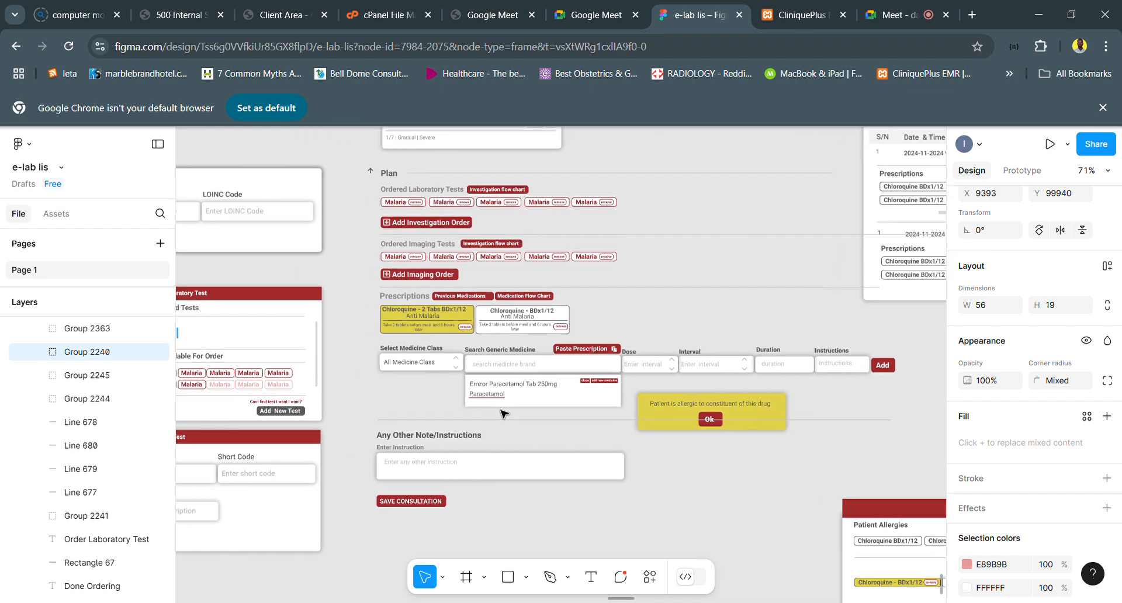
pyautogui.hscroll(-6, 500, 413)
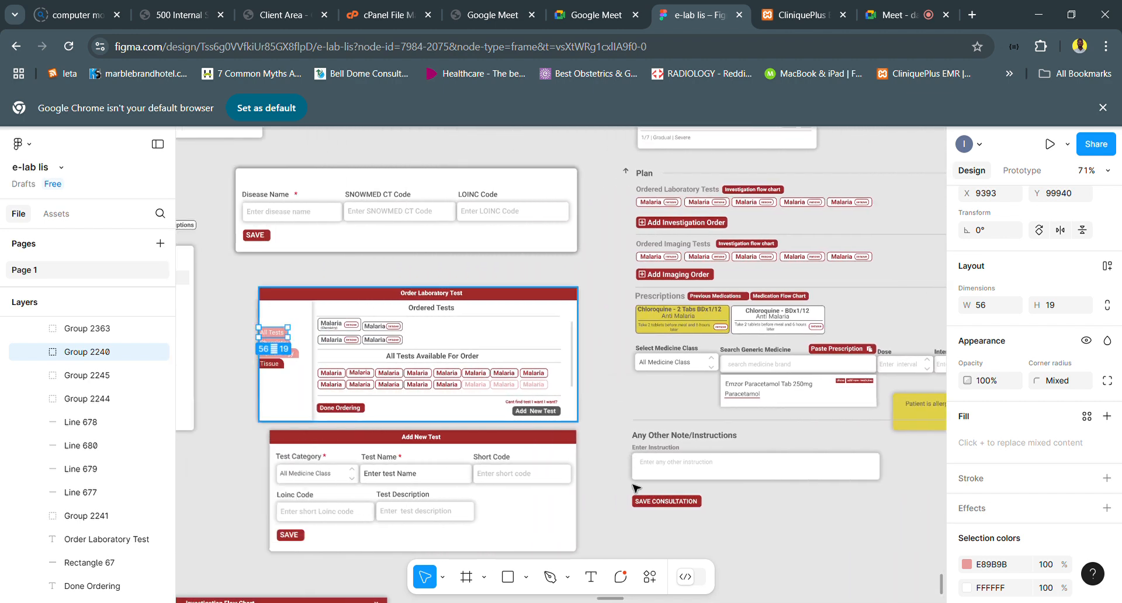
pyautogui.scroll(-2, 478, 485)
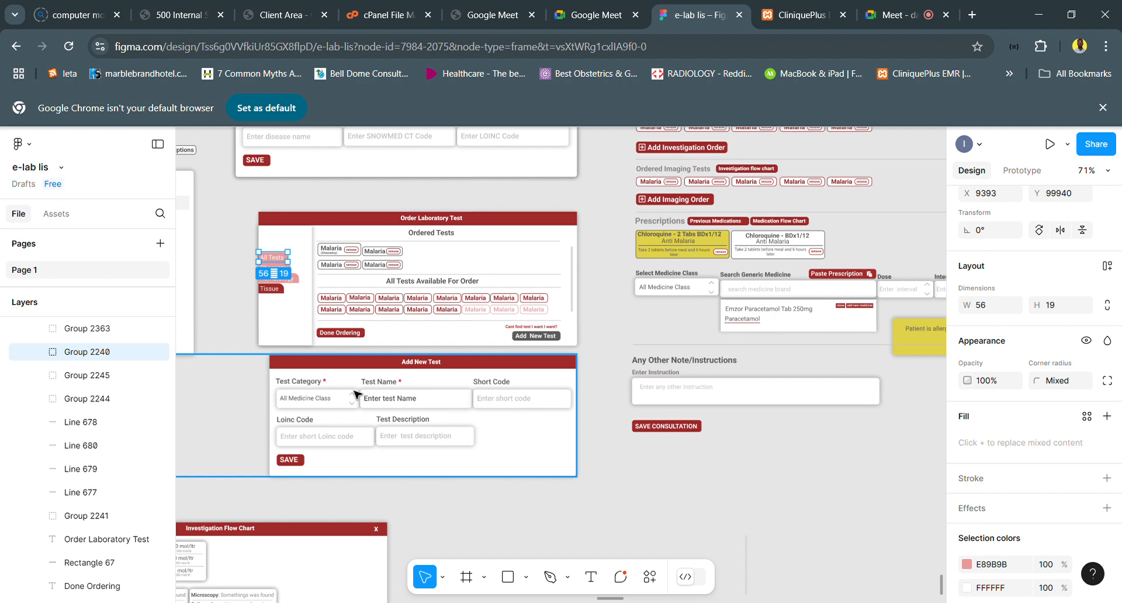
pyautogui.hscroll(2, 474, 402)
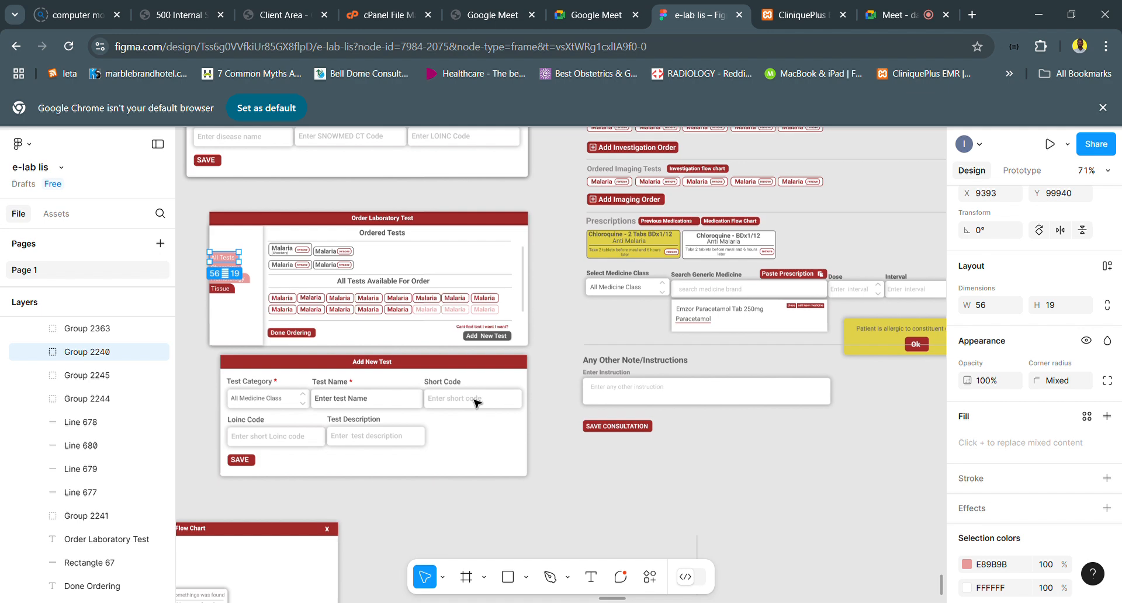
pyautogui.scroll(2, 475, 402)
pyautogui.hscroll(-1, 474, 401)
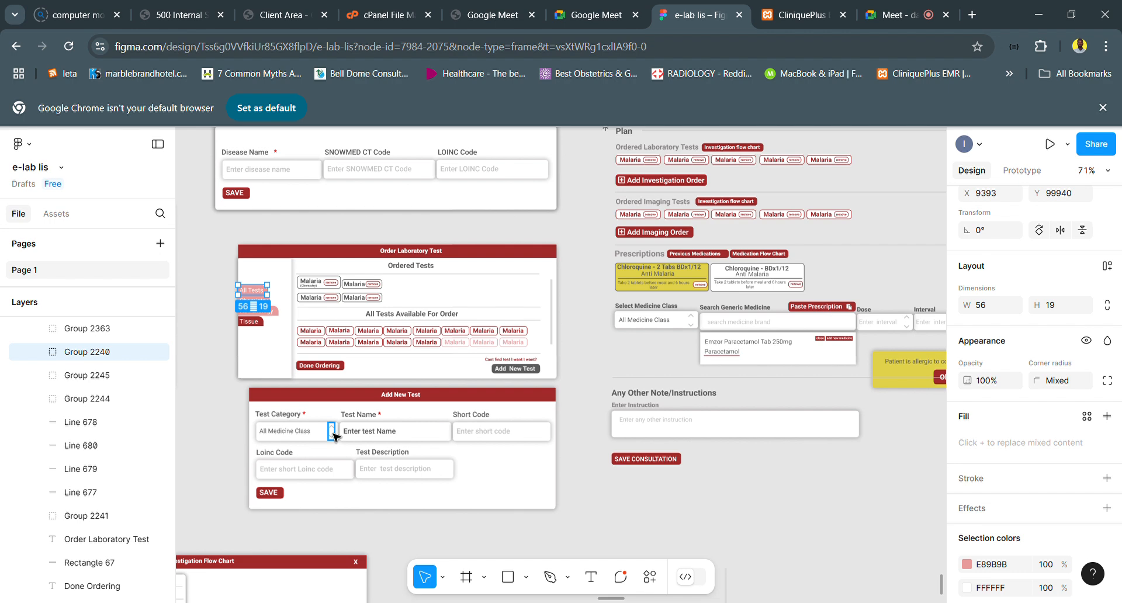
# - Examine the Plan section's ordered laboratory and imaging tests with their Investigation flow chart buttons
pyautogui.hscroll(5, 336, 437)
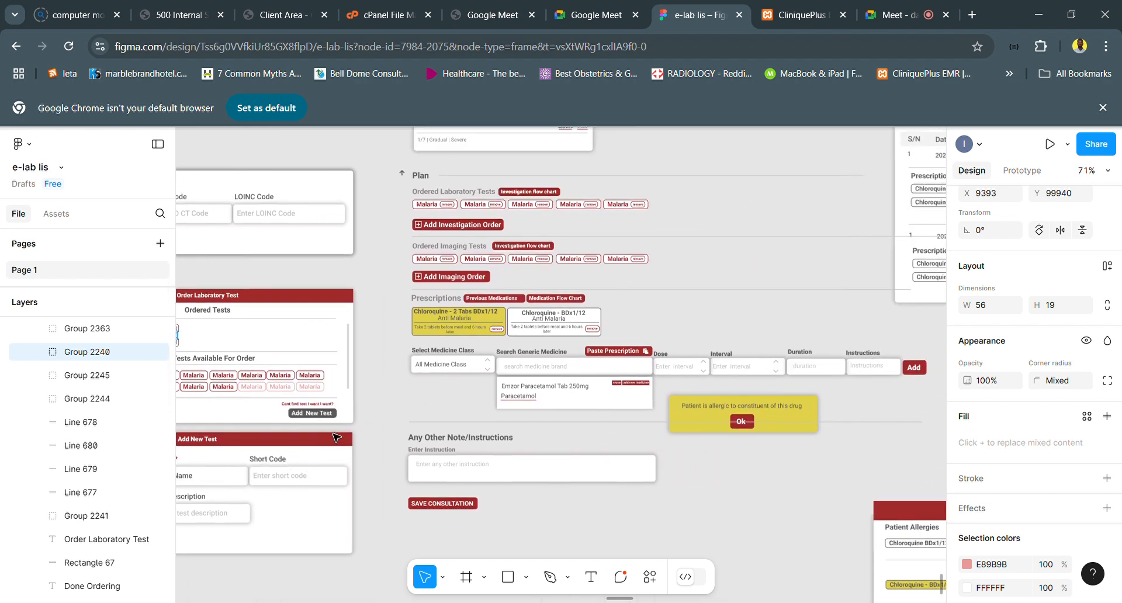
pyautogui.hscroll(-2, 496, 305)
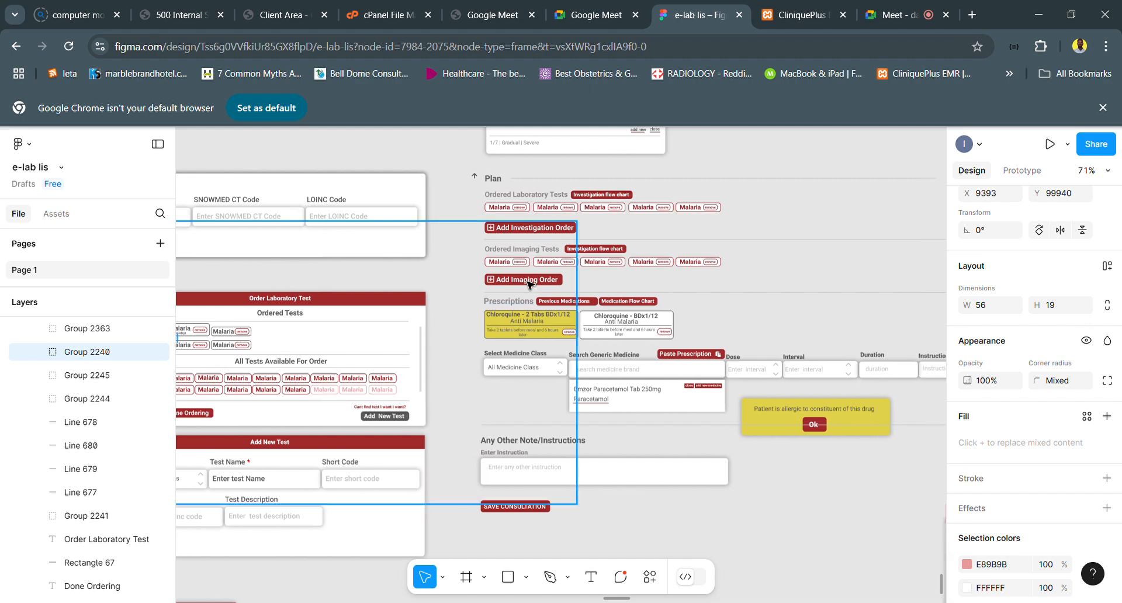
pyautogui.scroll(3, 507, 272)
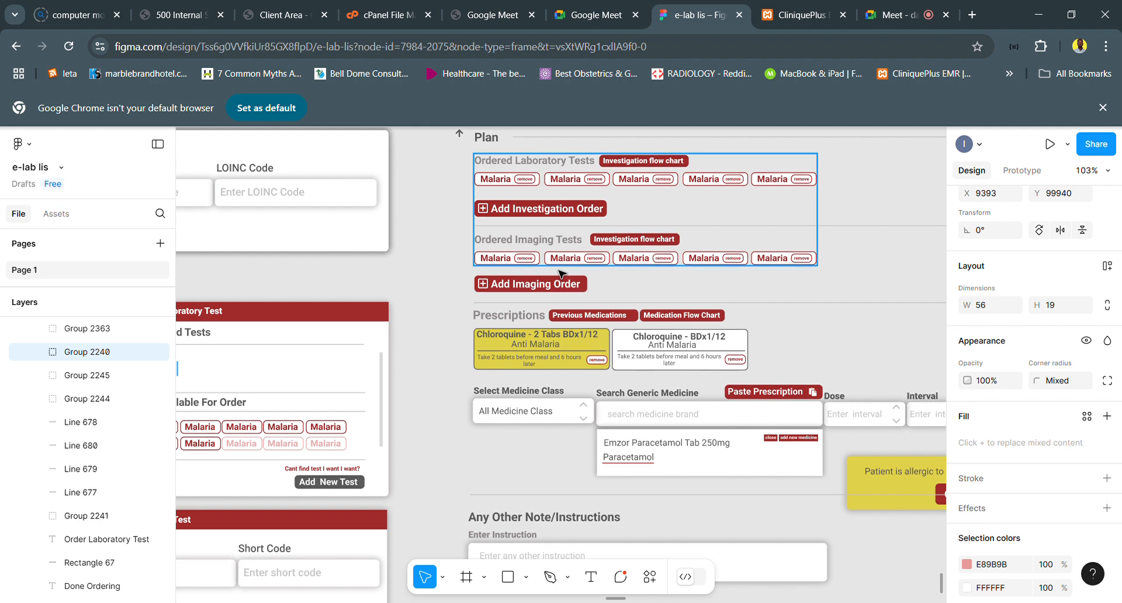
pyautogui.hscroll(-1, 559, 273)
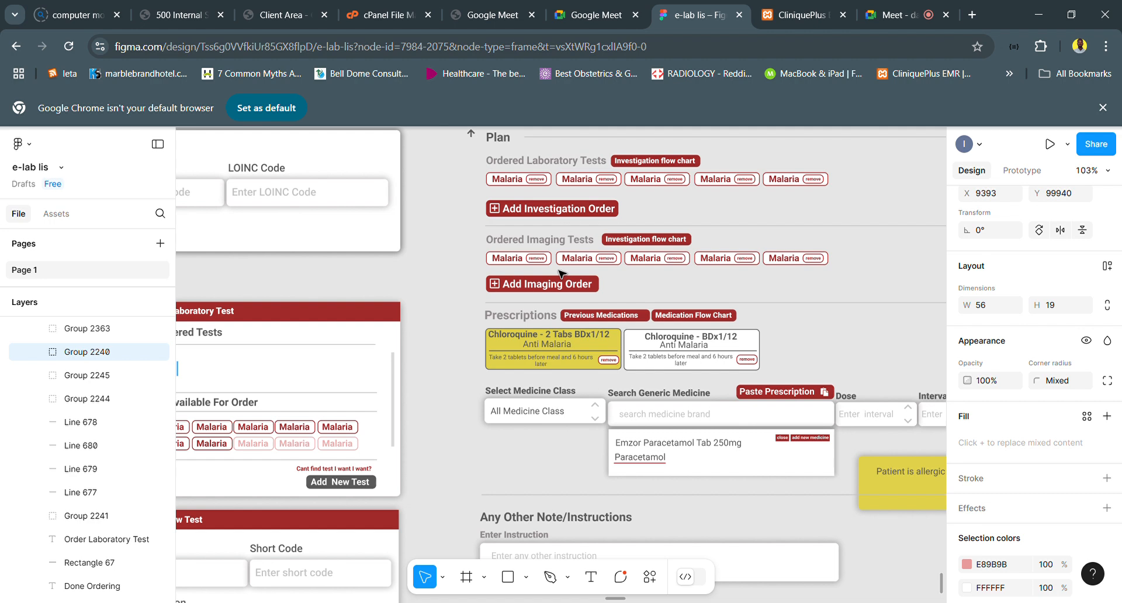
pyautogui.scroll(-1, 566, 306)
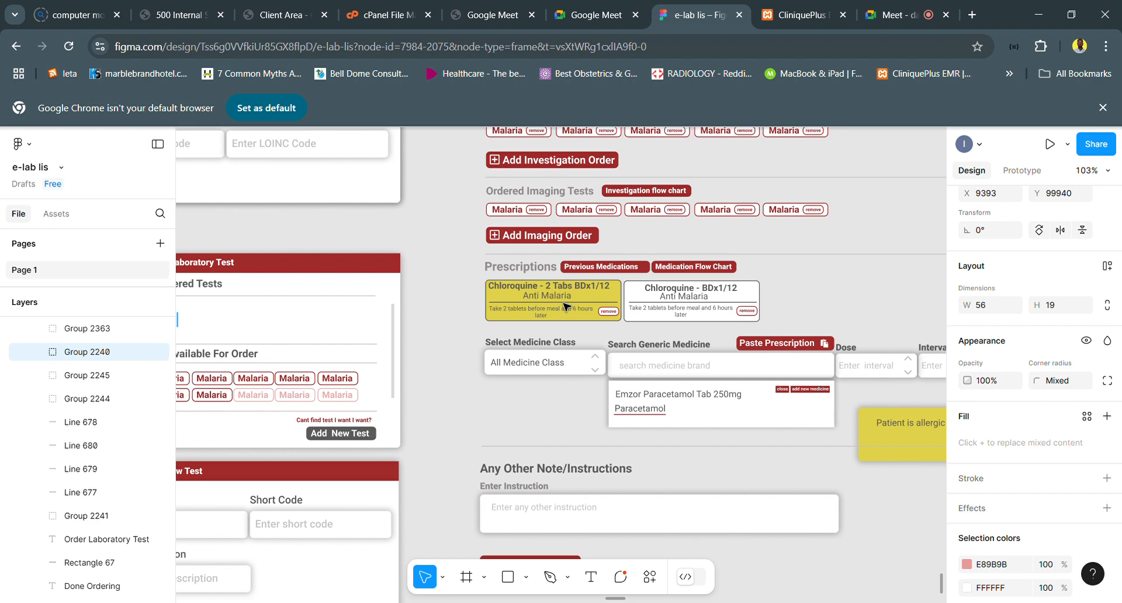
pyautogui.scroll(3, 565, 307)
pyautogui.scroll(2, 566, 307)
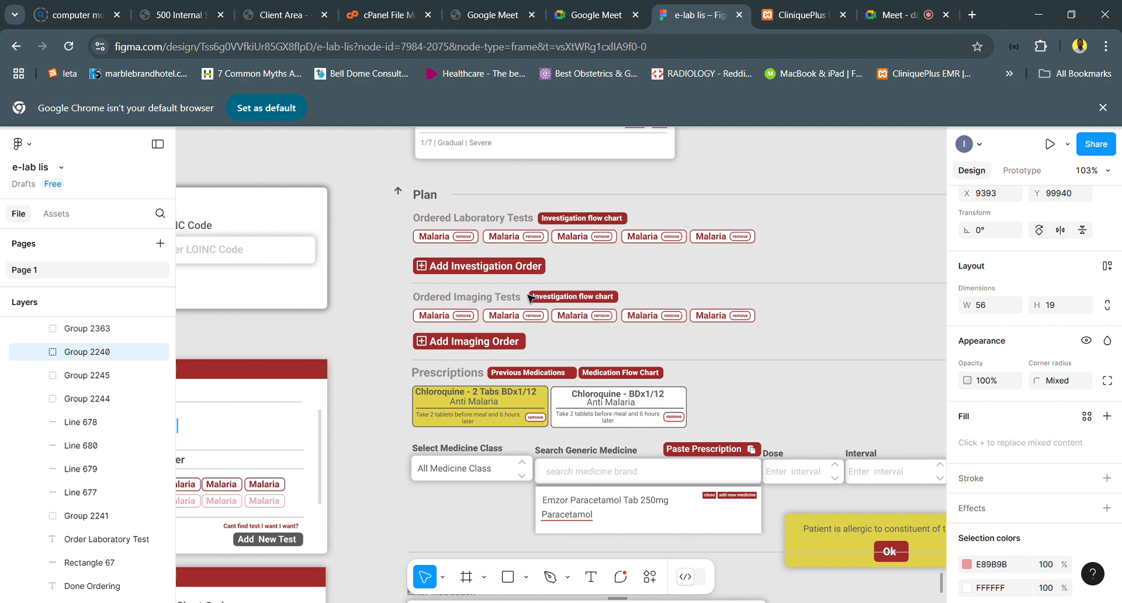
pyautogui.scroll(1, 542, 276)
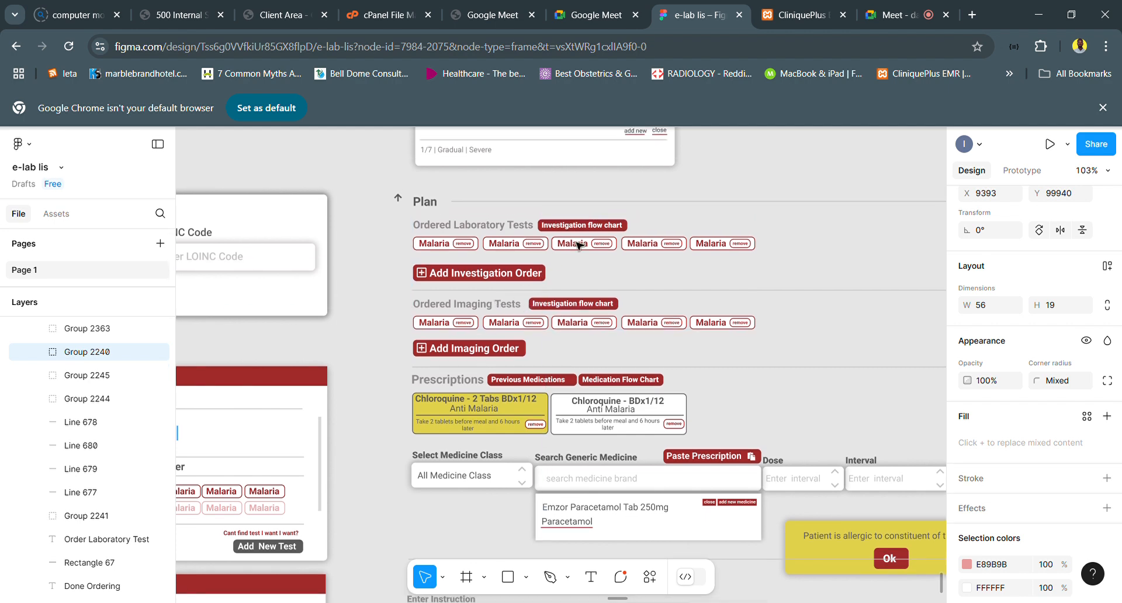
# - Duplicate the Investigation flow chart button beside Ordered Laboratory Tests, including its background, and place the copy directly above the original
pyautogui.doubleClick(603, 230)
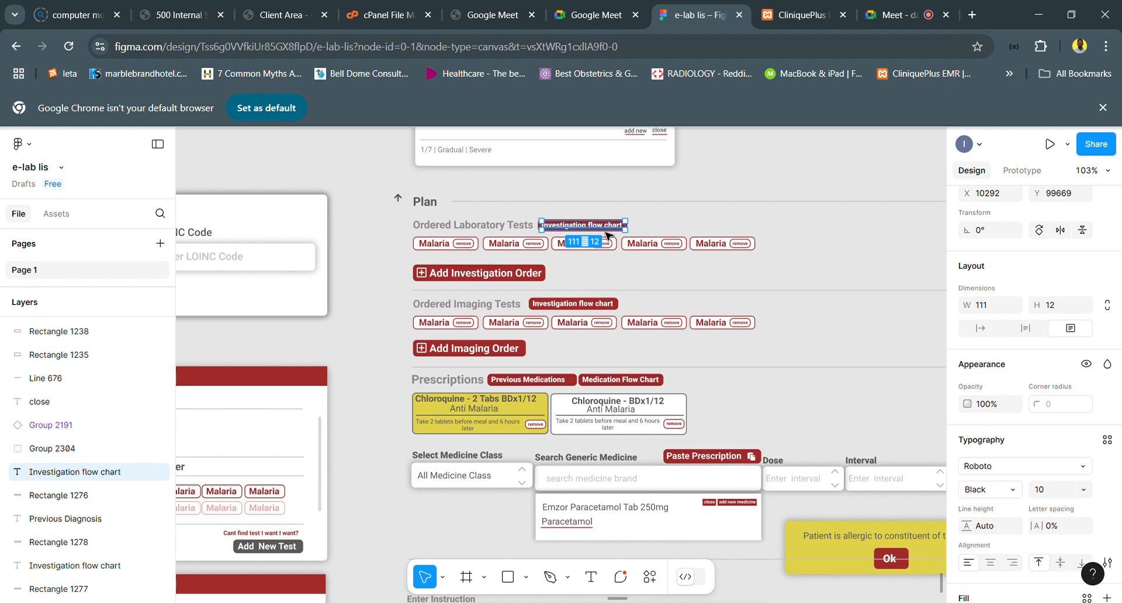
pyautogui.hscroll(-3, 608, 235)
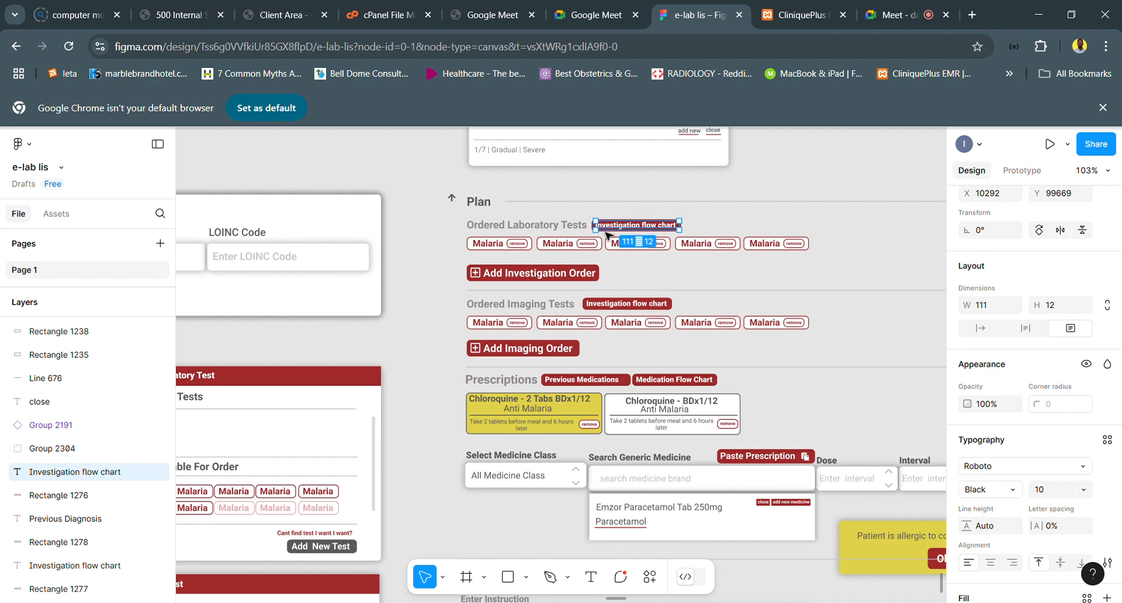
pyautogui.scroll(5, 672, 228)
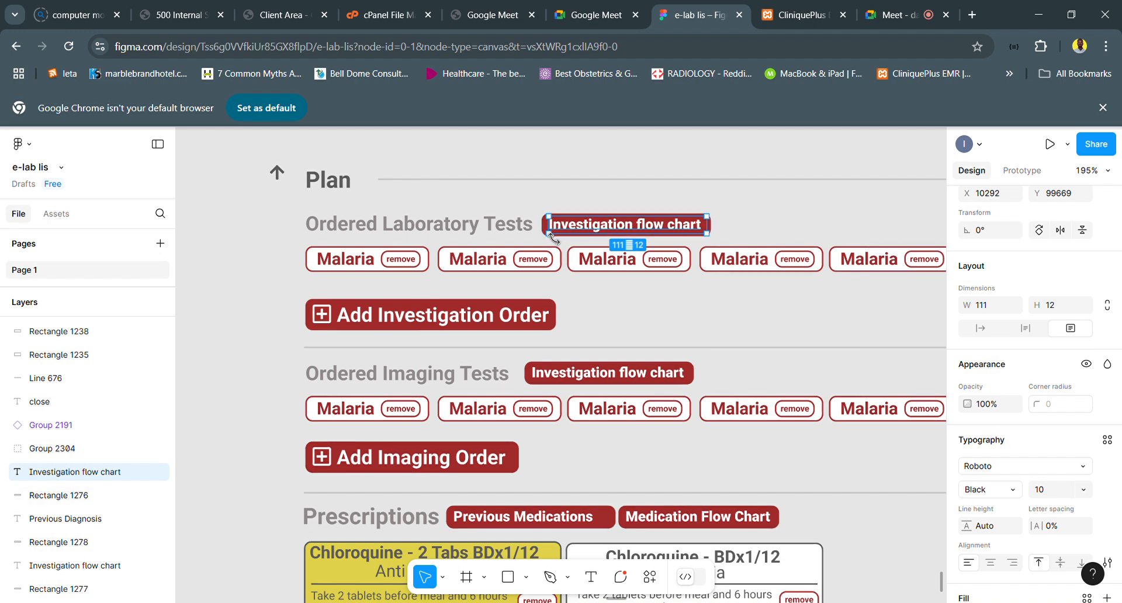
pyautogui.scroll(5, 552, 234)
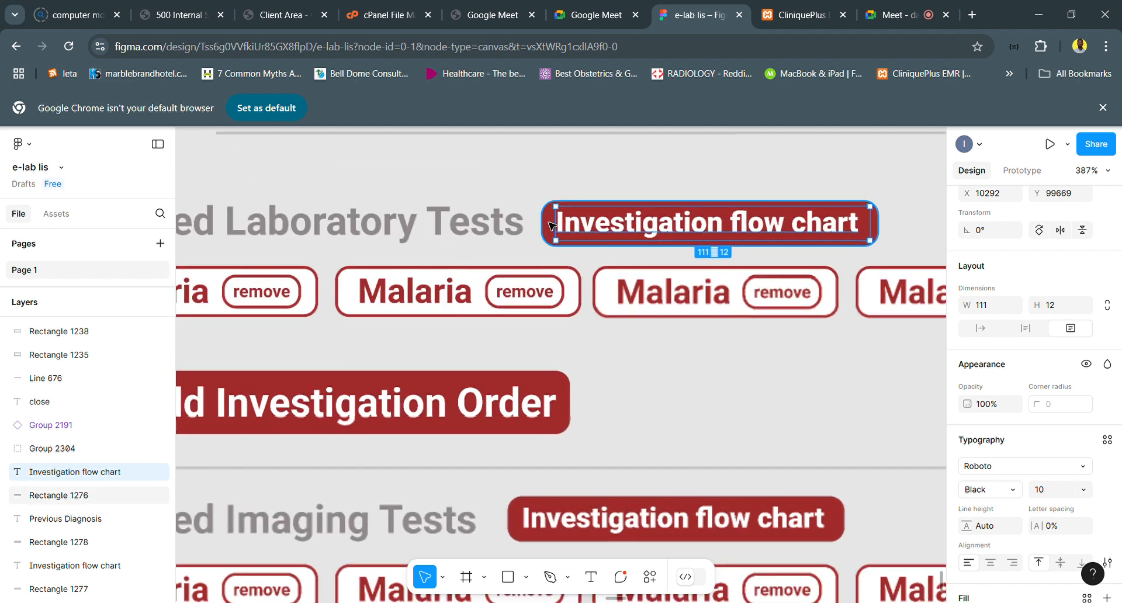
pyautogui.keyDown('shift'); pyautogui.click(553, 227); pyautogui.keyUp('shift')
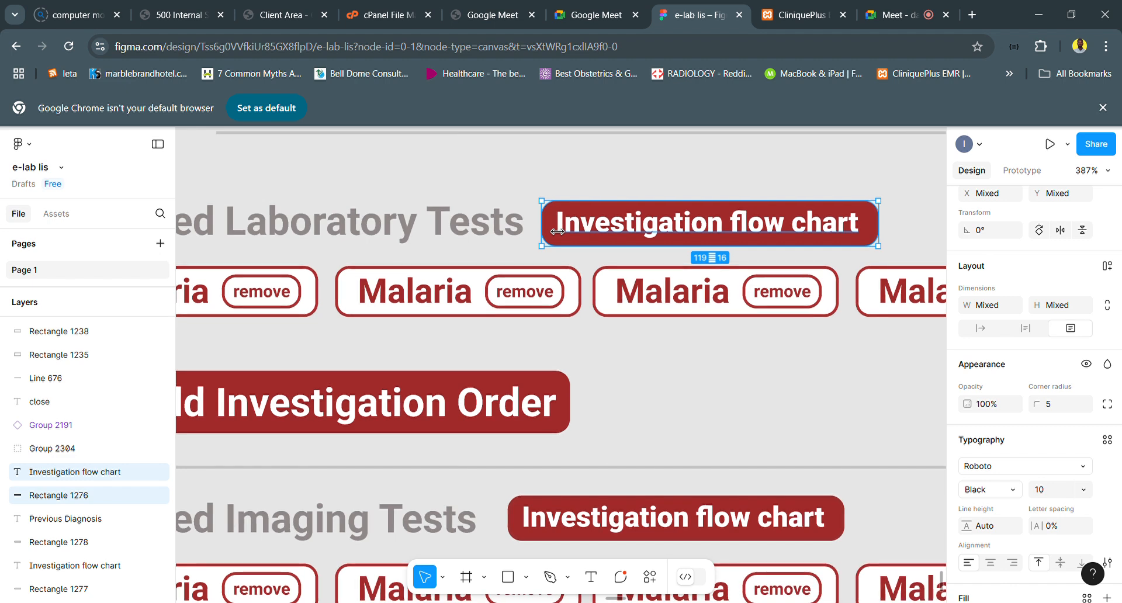
pyautogui.hotkey('ctrl', 'd')
pyautogui.moveTo(693, 228); pyautogui.dragTo(684, 180)
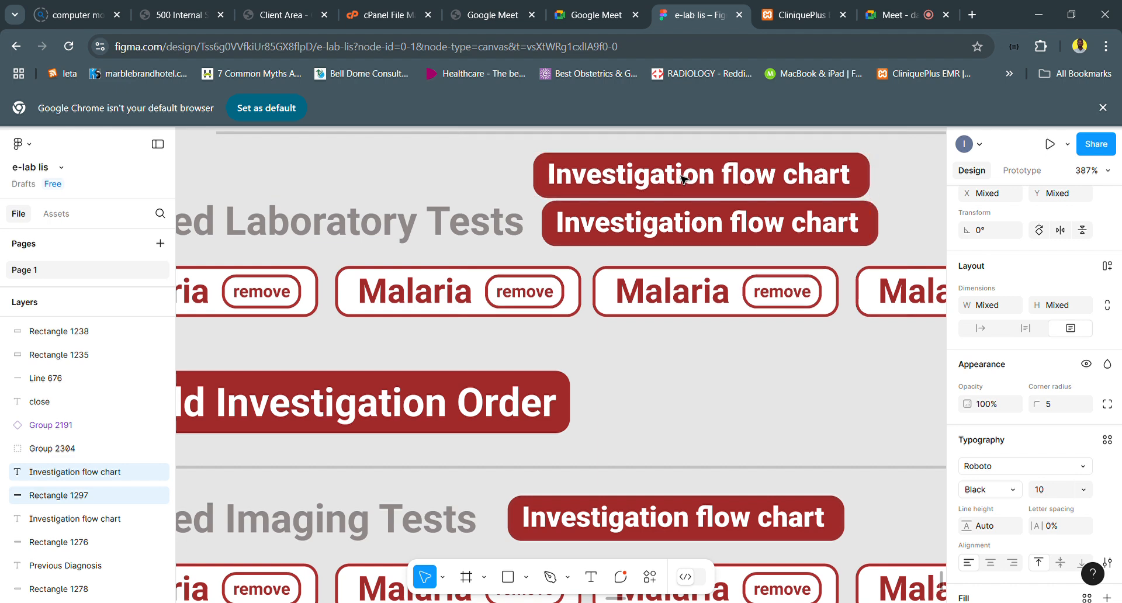
# - Change the label of the upper Investigation flow chart copy to "Previous Investigation"
pyautogui.doubleClick(636, 185)
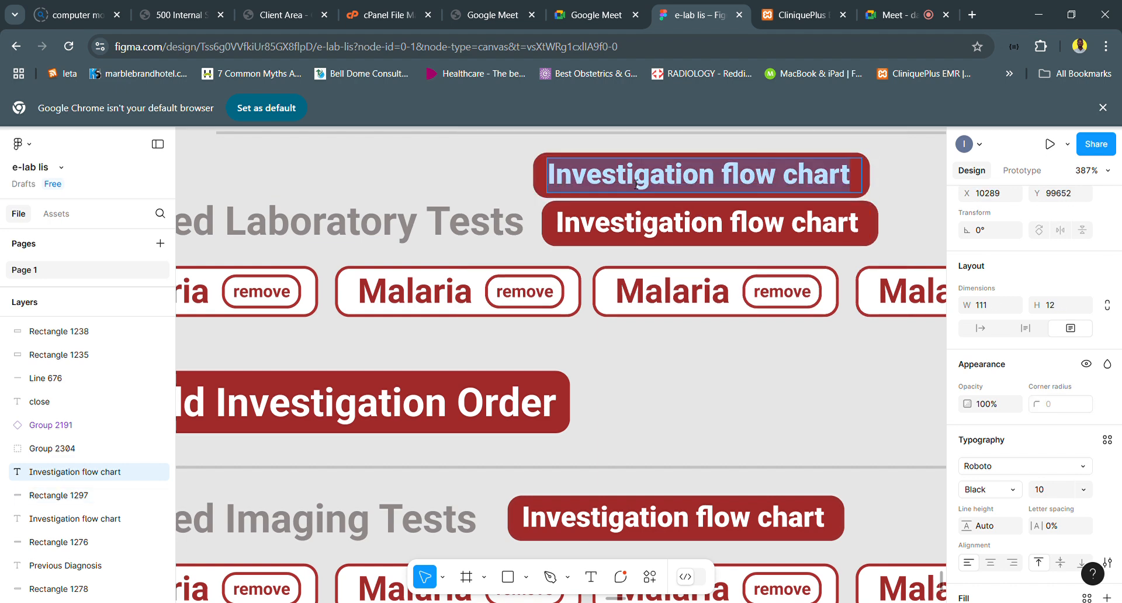
pyautogui.write('Pre')
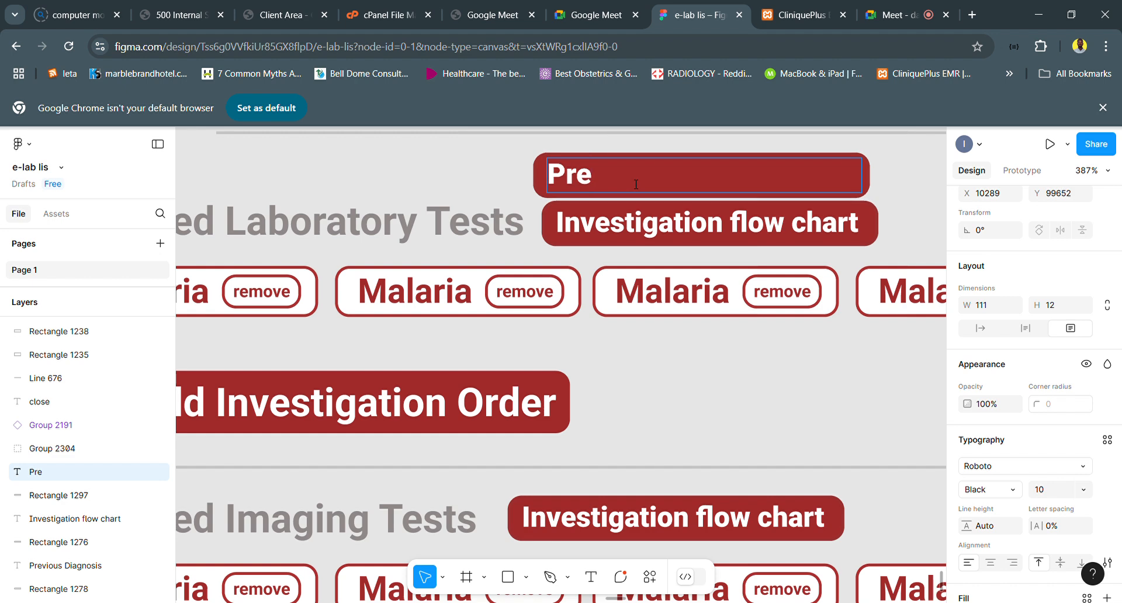
pyautogui.write('viou')
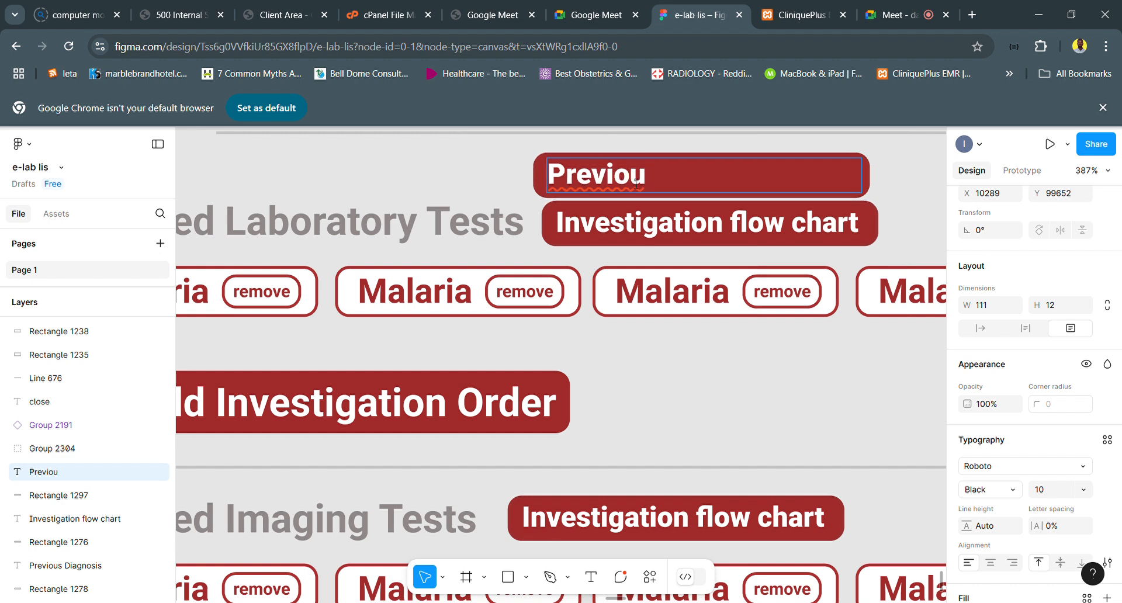
pyautogui.write('s In')
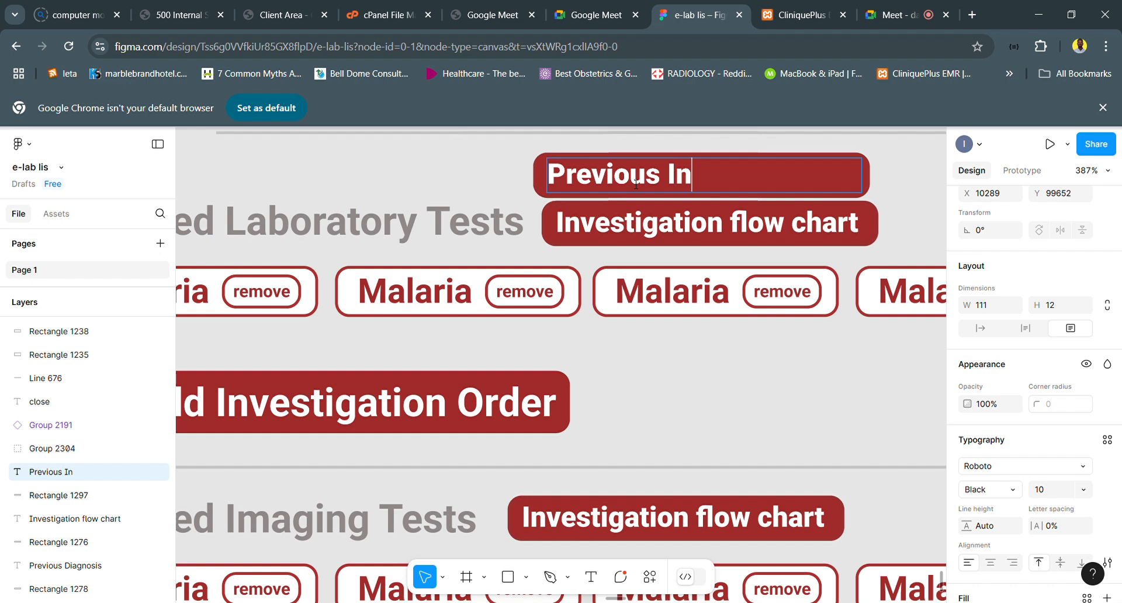
pyautogui.write('vestig')
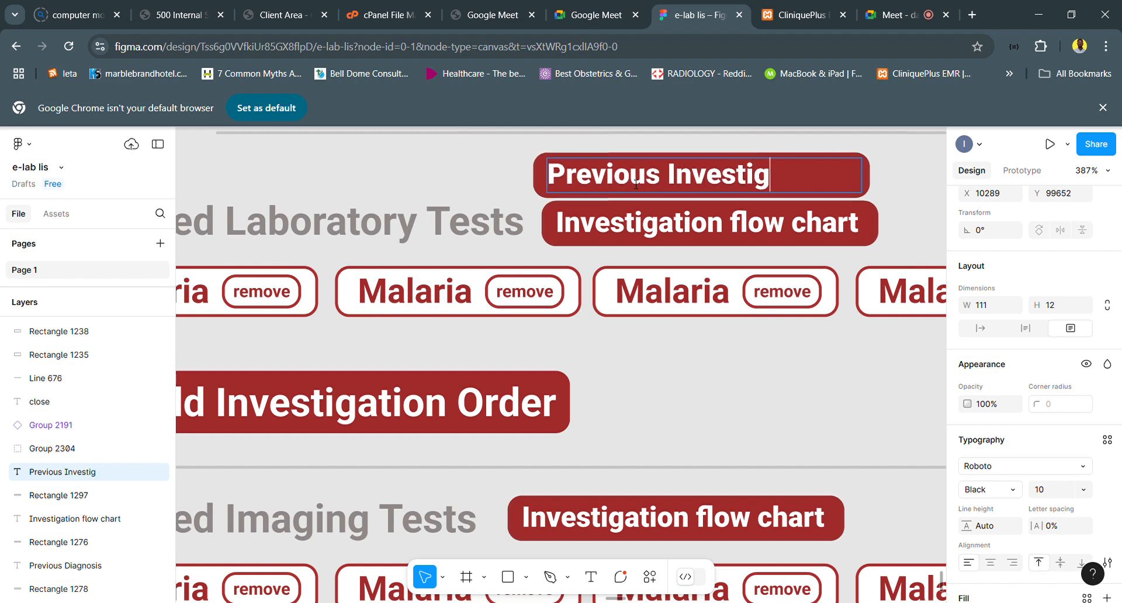
pyautogui.write('ation')
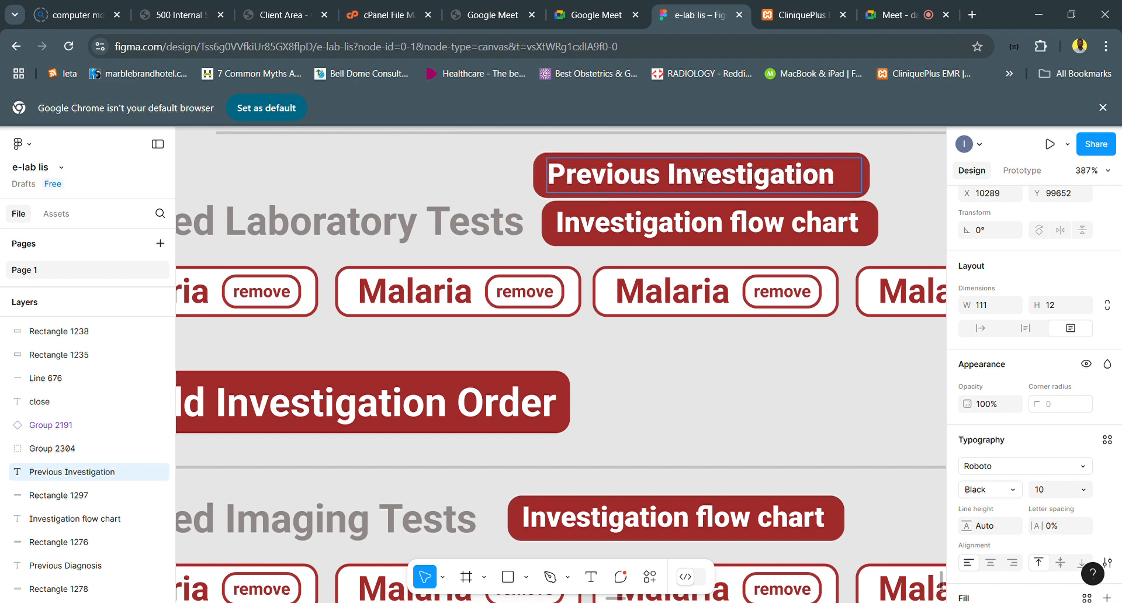
pyautogui.write('`')
pyautogui.press('BackSpace')
pyautogui.press('Escape')
# - Narrow the Previous Investigation button's background to a width of 112 and group it with its label
pyautogui.moveTo(872, 188); pyautogui.dragTo(842, 188)
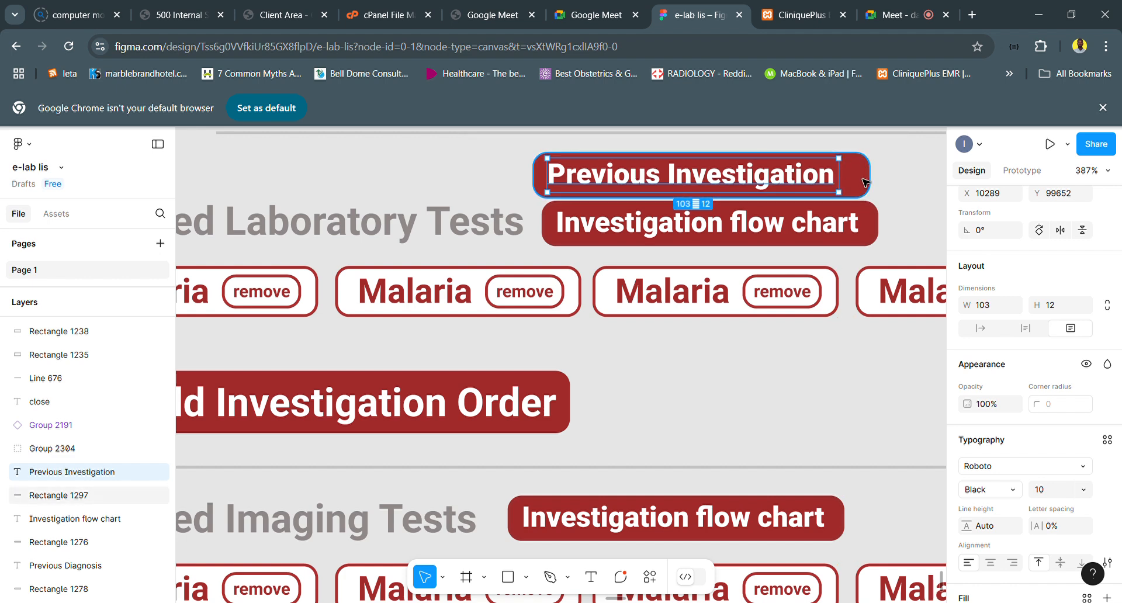
pyautogui.click(865, 183)
pyautogui.moveTo(882, 188); pyautogui.dragTo(862, 190)
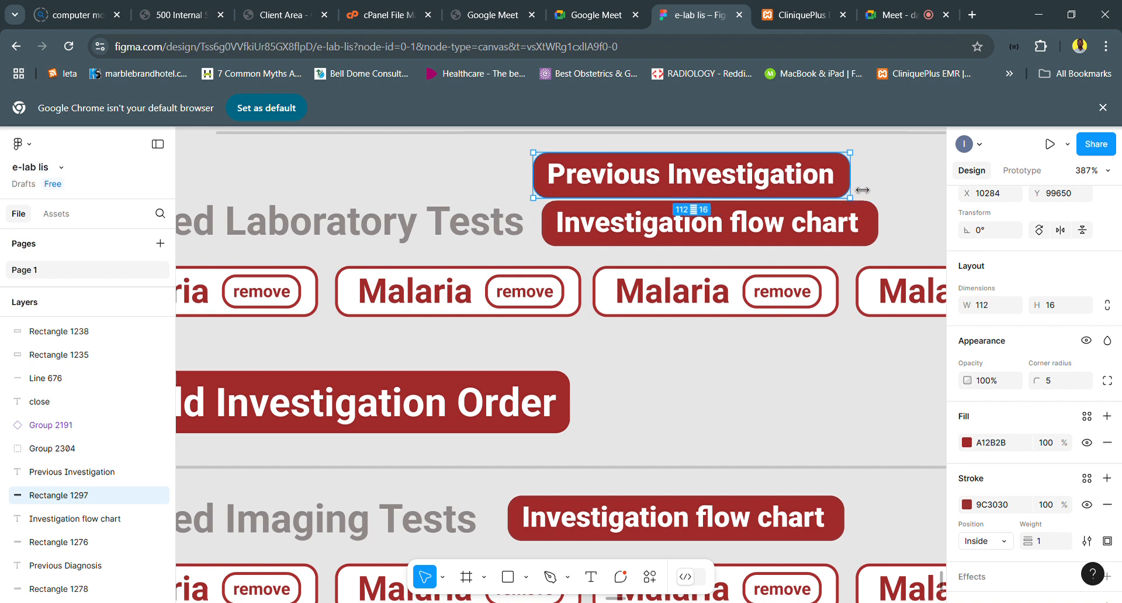
pyautogui.keyDown('shift'); pyautogui.click(759, 190); pyautogui.keyUp('shift')
pyautogui.hotkey('ctrl', 'g')
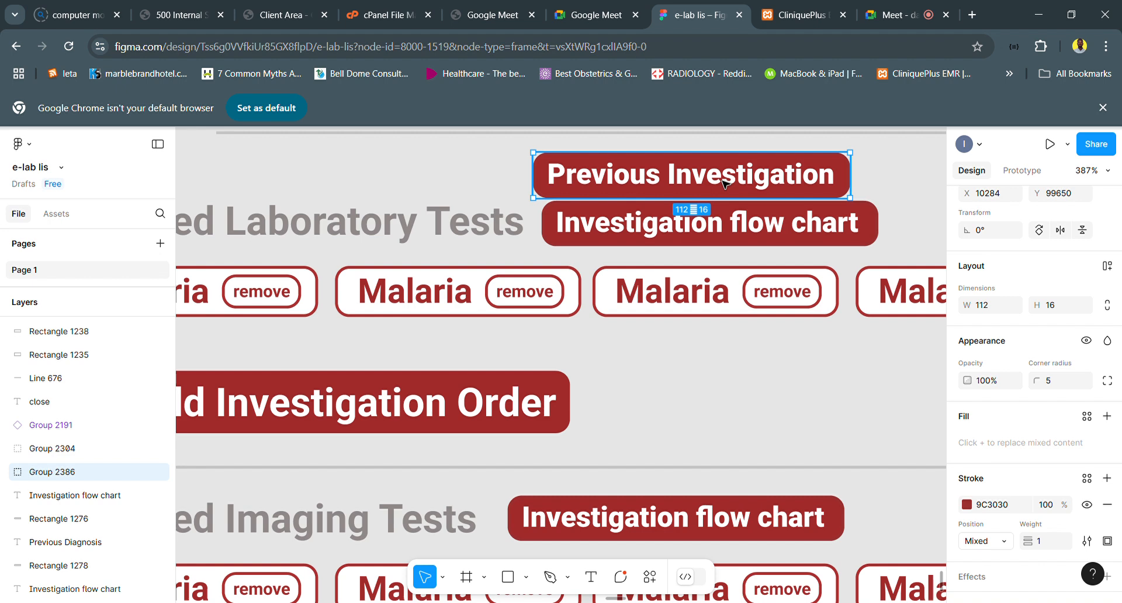
# - Group the laboratory Investigation flow chart label with its background and move the button right to free space beside the Ordered Laboratory Tests heading
pyautogui.moveTo(724, 184); pyautogui.dragTo(578, 184)
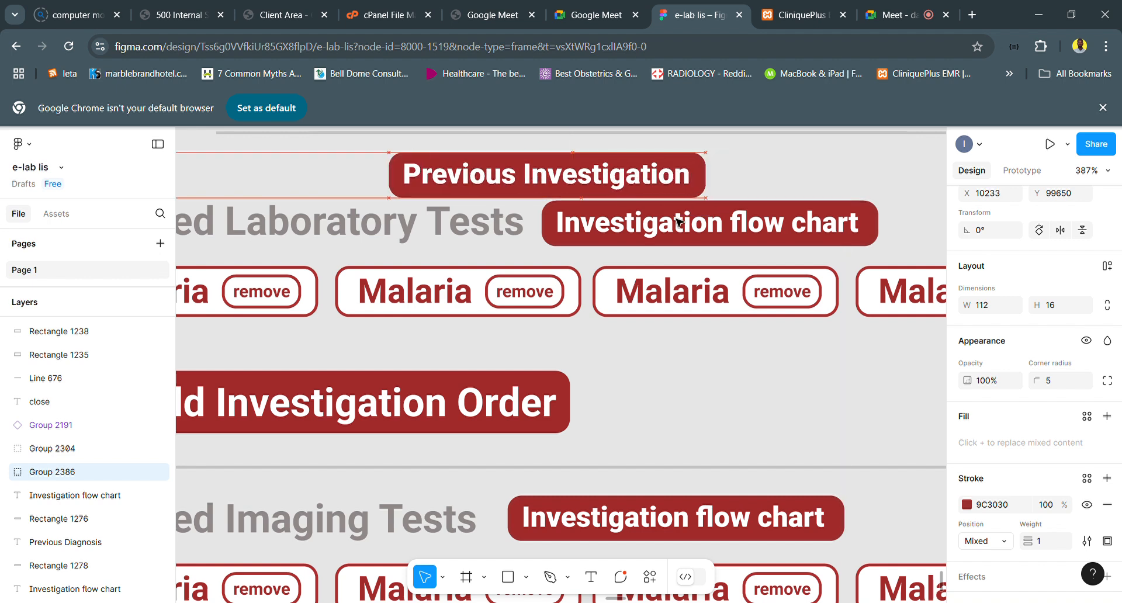
pyautogui.click(807, 230)
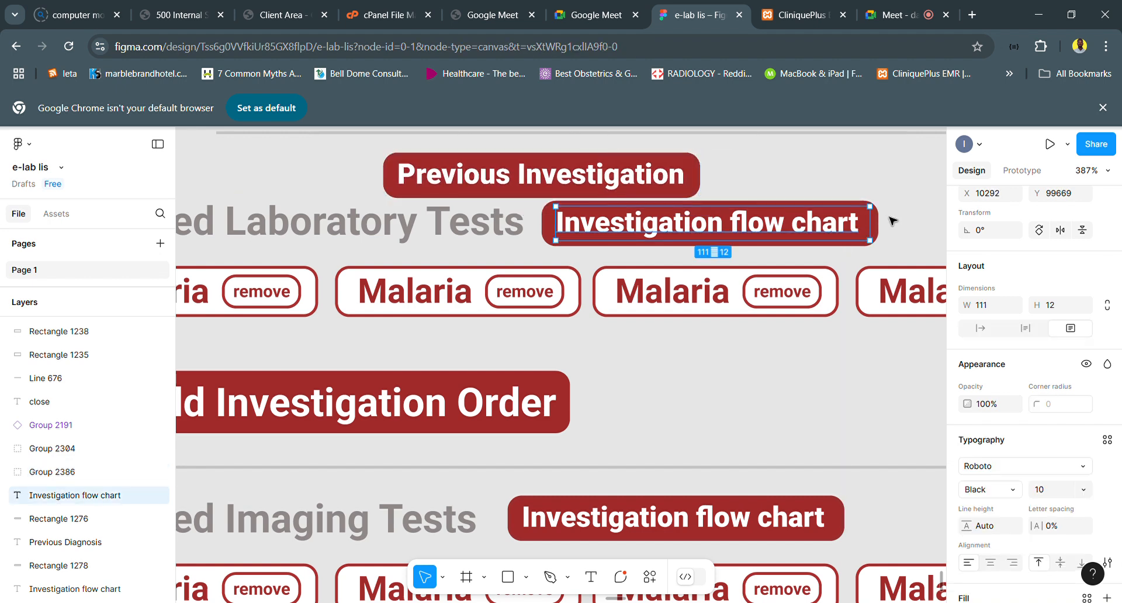
pyautogui.keyDown('shift'); pyautogui.click(882, 229); pyautogui.keyUp('shift')
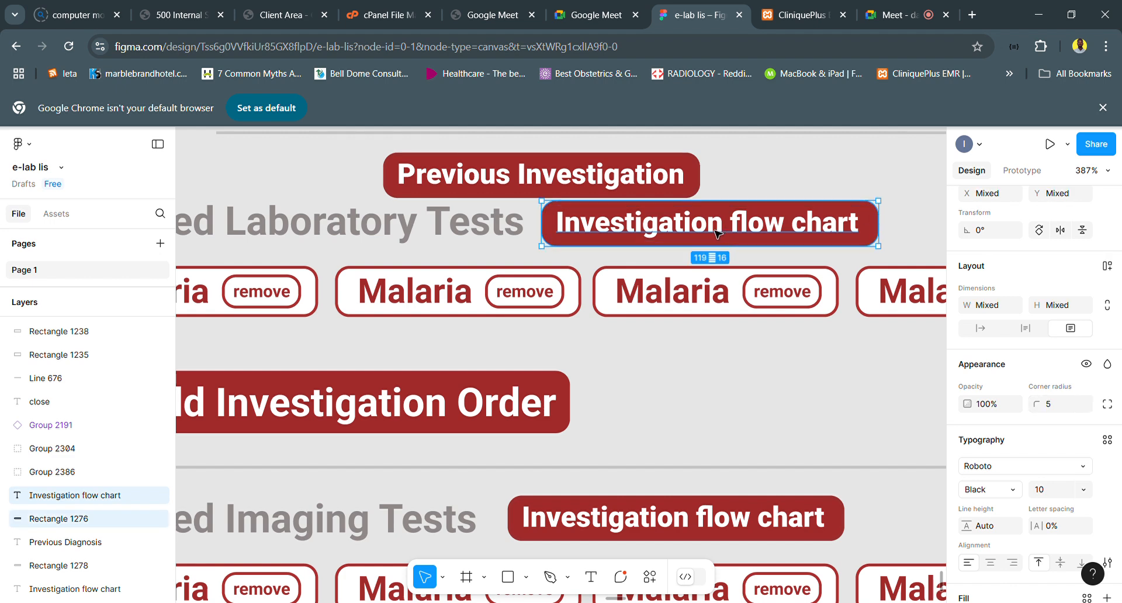
pyautogui.hotkey('ctrl', 'g')
pyautogui.moveTo(664, 226); pyautogui.dragTo(892, 223)
pyautogui.hscroll(5, 877, 212)
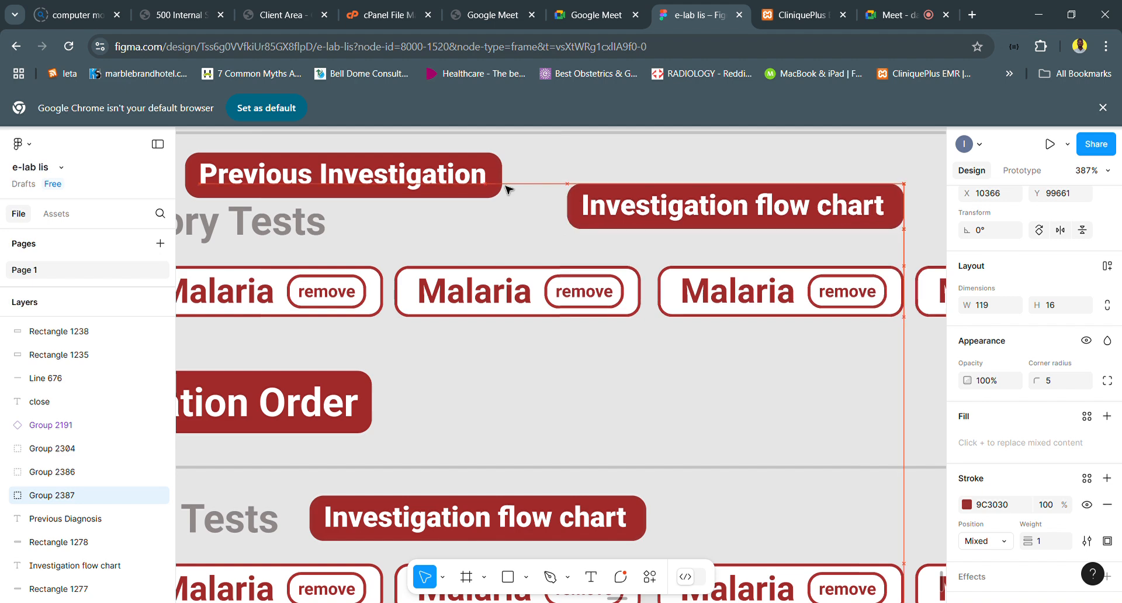
# - Place the Previous Investigation button directly after the Ordered Laboratory Tests heading and align the Investigation flow chart button closely to its right
pyautogui.moveTo(365, 175); pyautogui.dragTo(549, 214)
pyautogui.moveTo(540, 221); pyautogui.dragTo(508, 224)
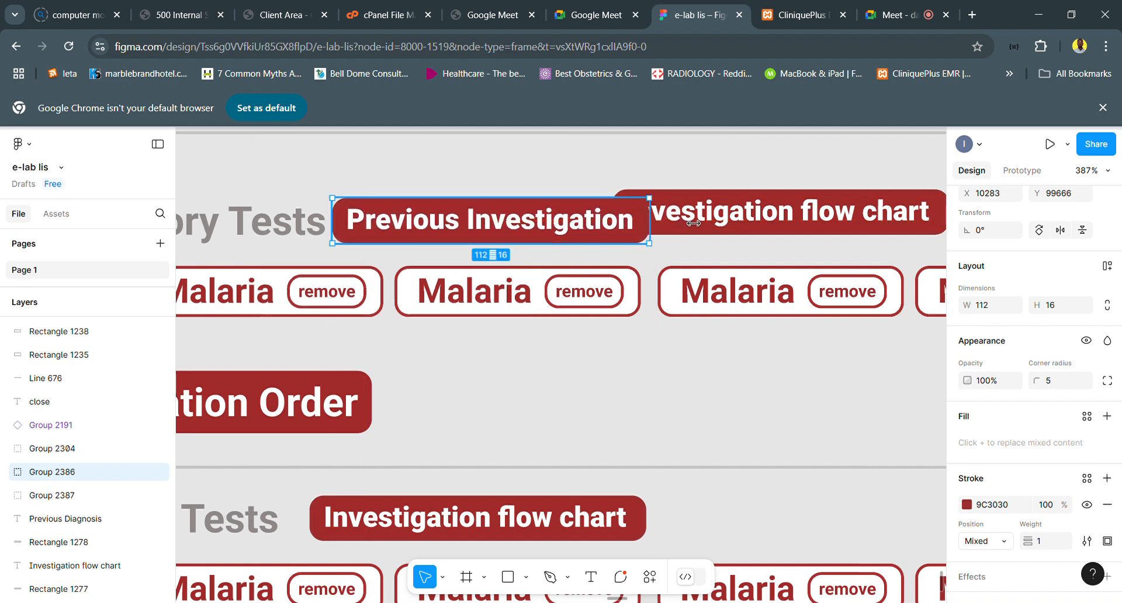
pyautogui.click(709, 219)
pyautogui.moveTo(709, 220); pyautogui.dragTo(754, 231)
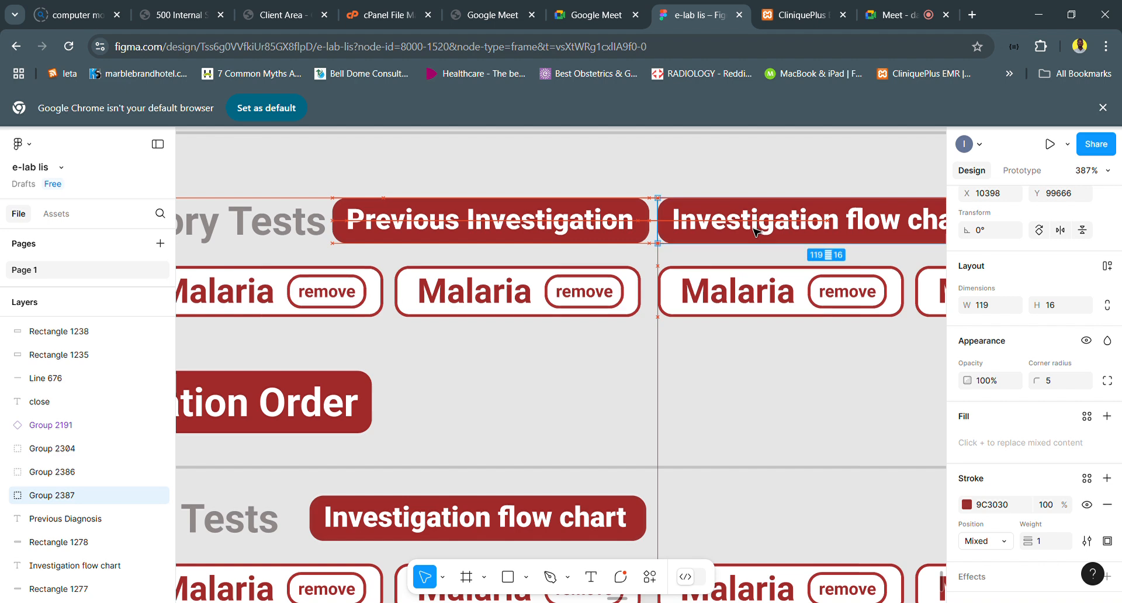
pyautogui.press('Left')
pyautogui.press('Left')
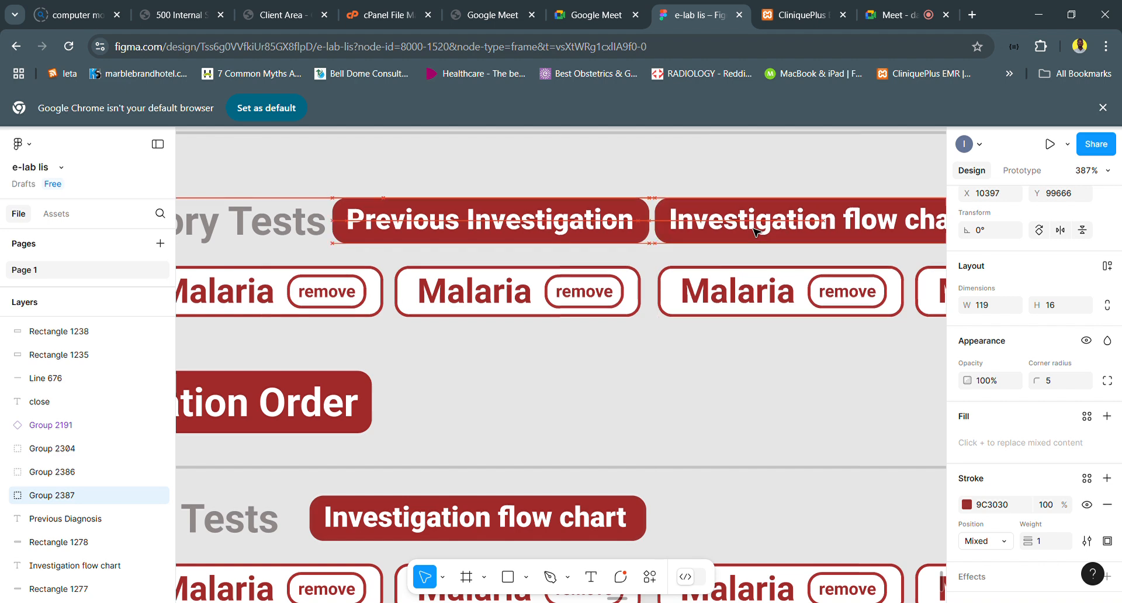
# - Set both the fill and stroke of the laboratory Investigation flow chart button's background to dark grey 505050
pyautogui.keyDown('ctrl'); pyautogui.scroll(-3, 753, 232); pyautogui.keyUp('ctrl')
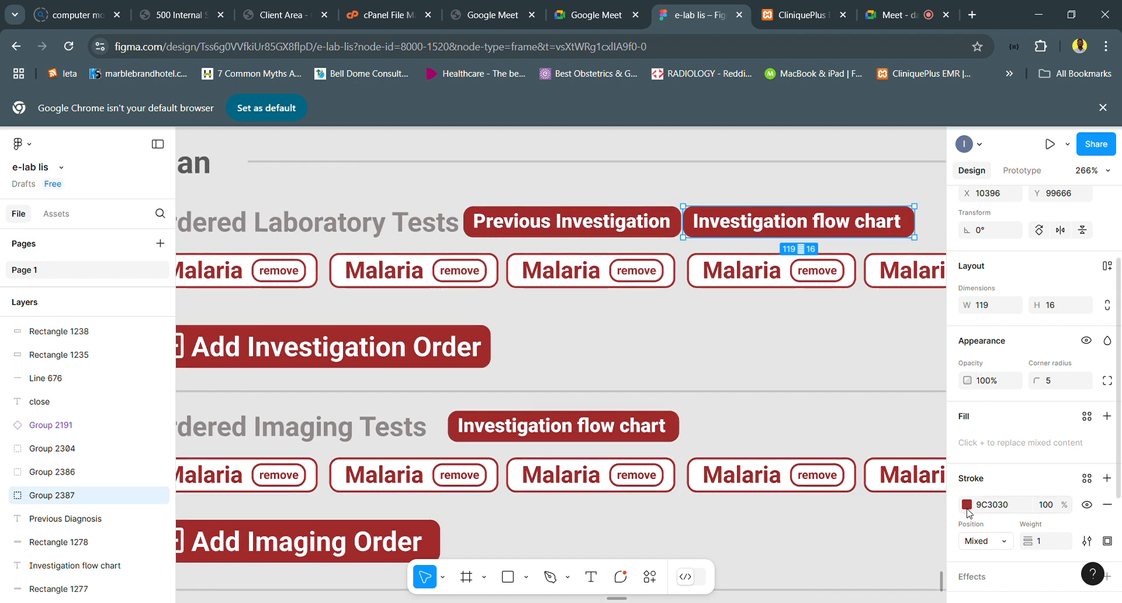
pyautogui.doubleClick(862, 236)
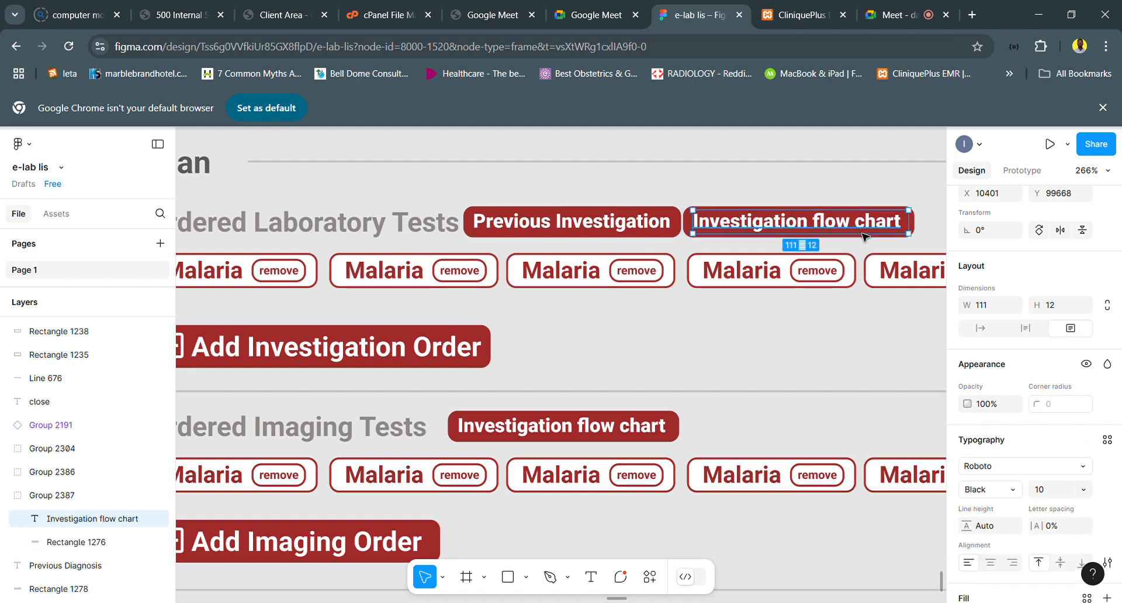
pyautogui.click(688, 229)
pyautogui.click(967, 447)
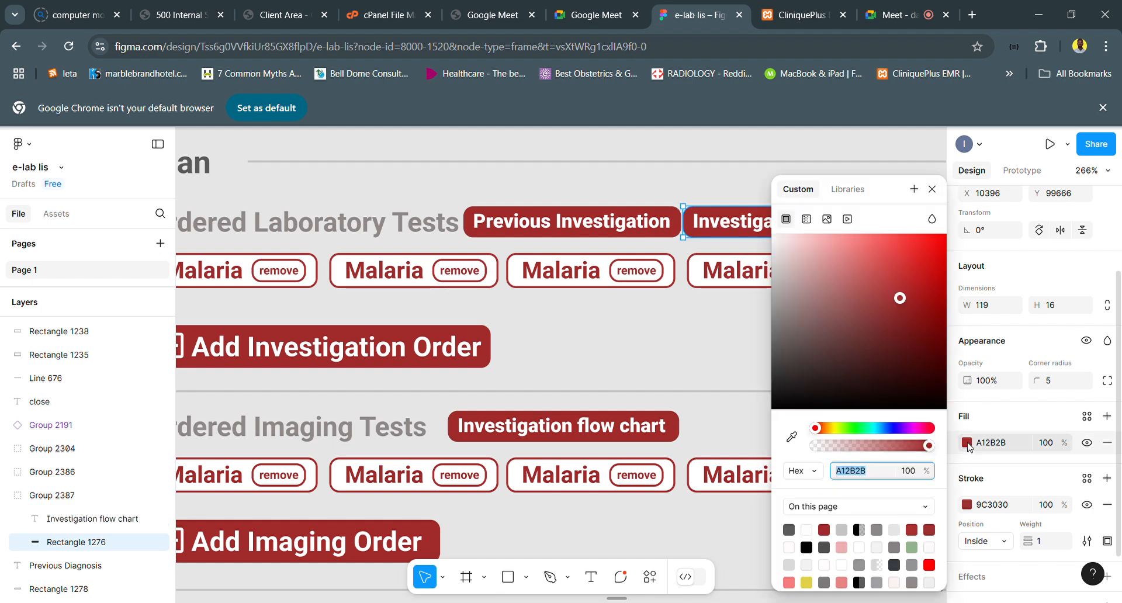
pyautogui.click(836, 561)
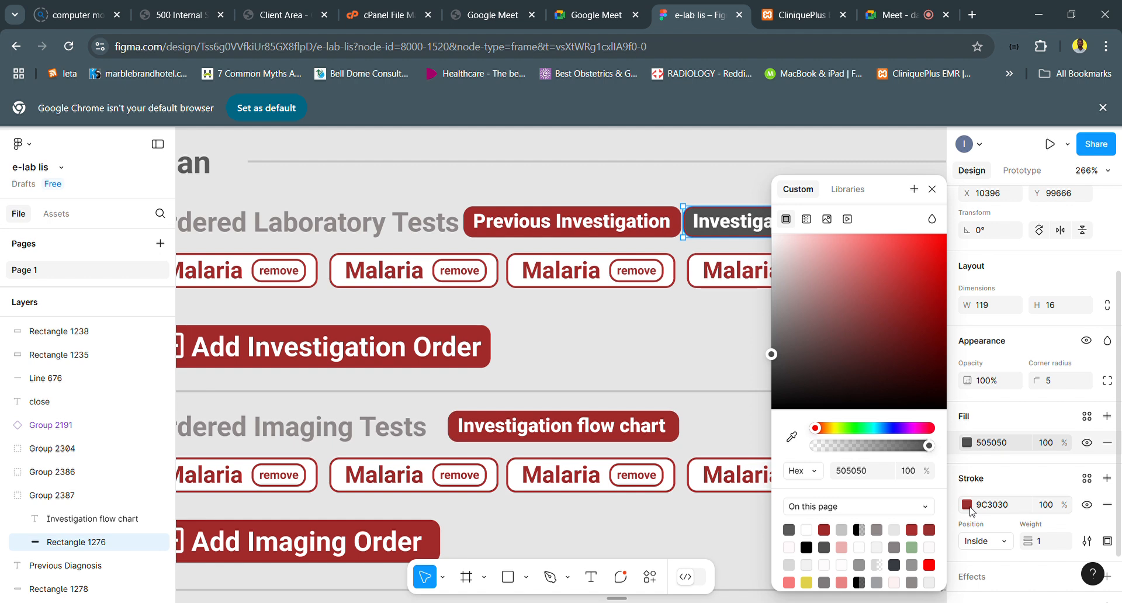
pyautogui.click(971, 512)
pyautogui.click(834, 560)
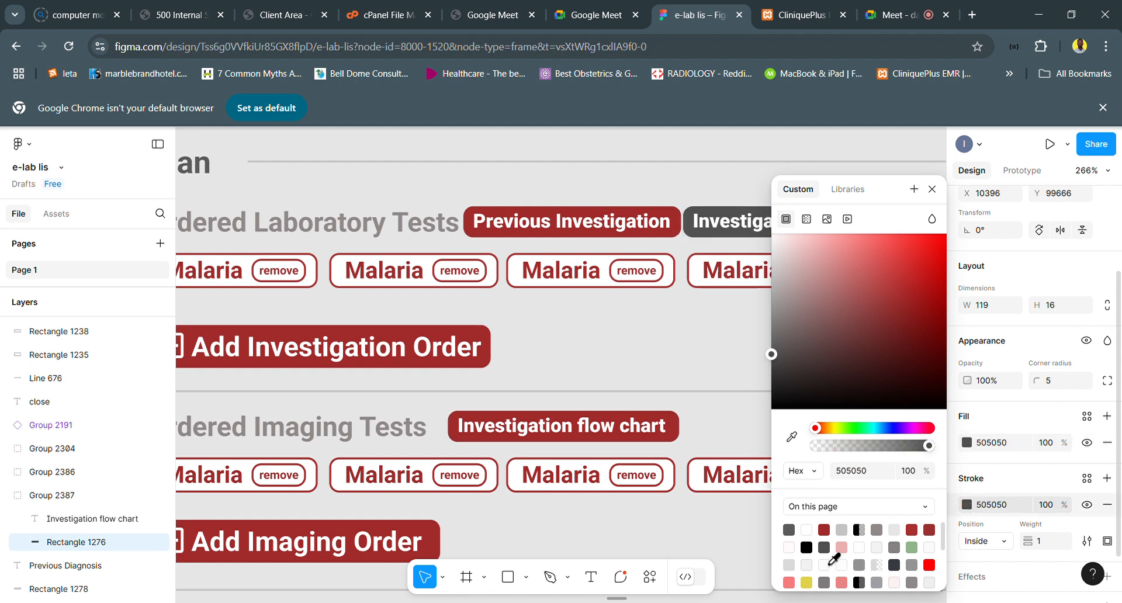
pyautogui.scroll(-5, 640, 321)
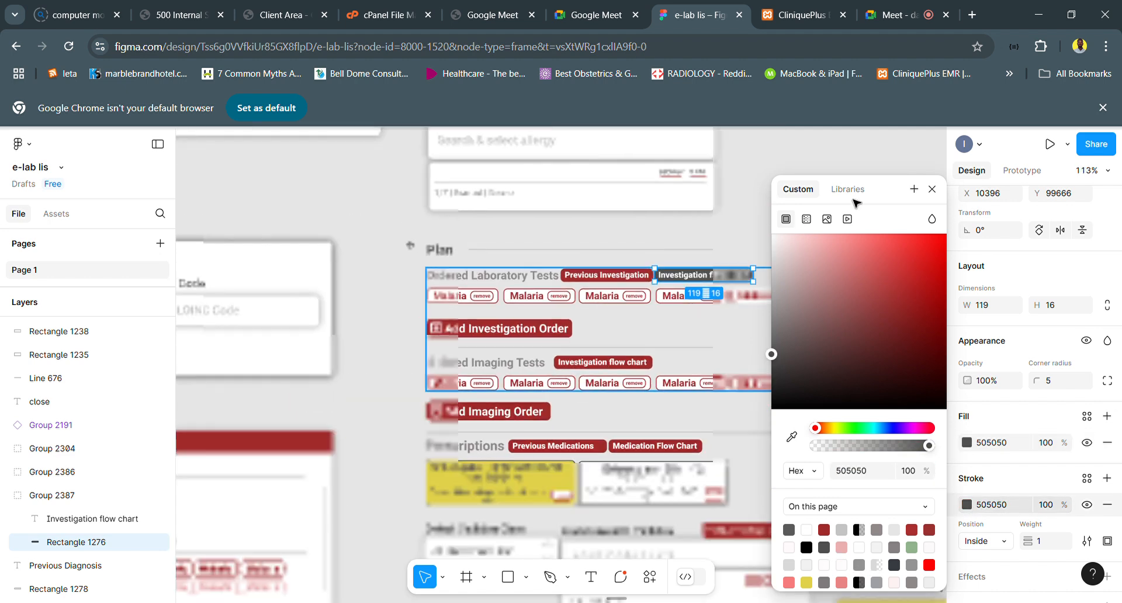
pyautogui.click(696, 278)
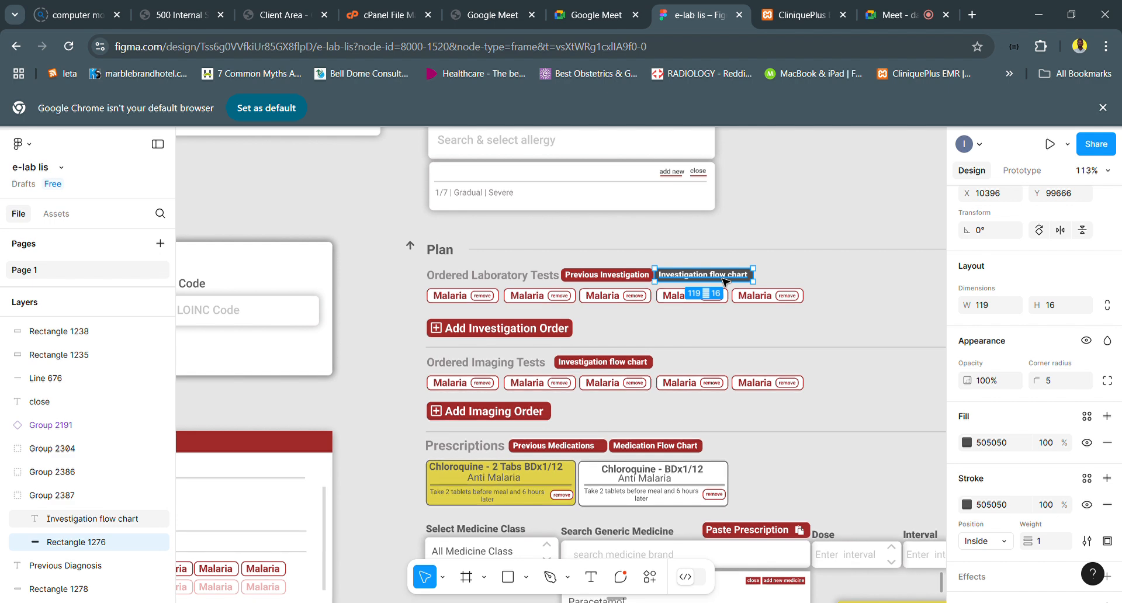
# - Examine the Plan section's buttons and the Previous Prescriptions window's columns, prescription rows, View Visit Notes and Copy Prescriptions buttons
pyautogui.scroll(-1, 725, 283)
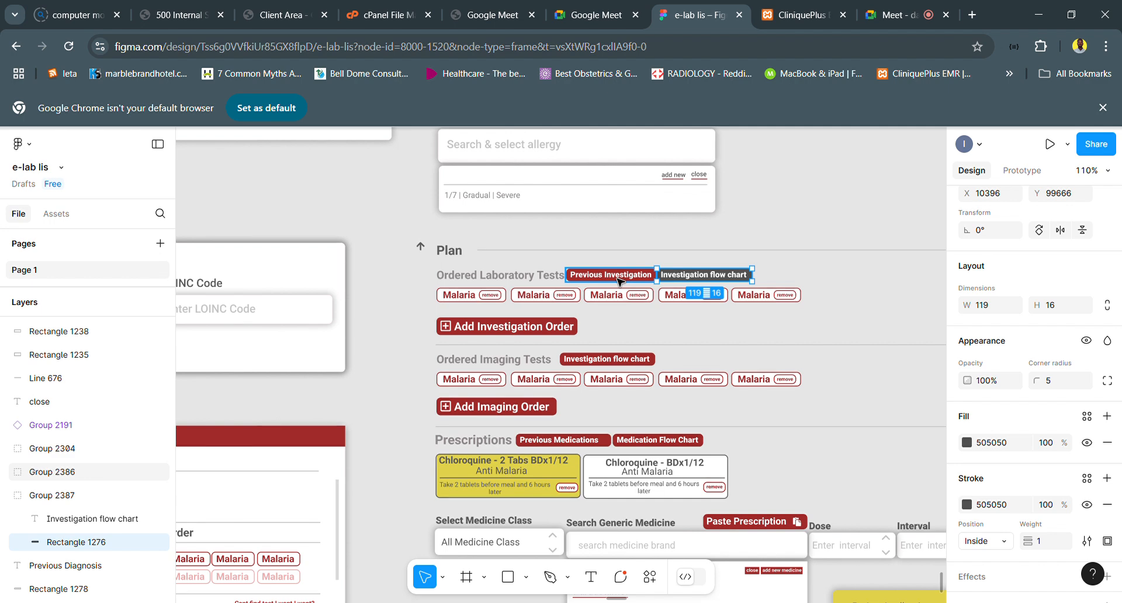
pyautogui.scroll(-5, 618, 280)
pyautogui.hscroll(-2, 618, 281)
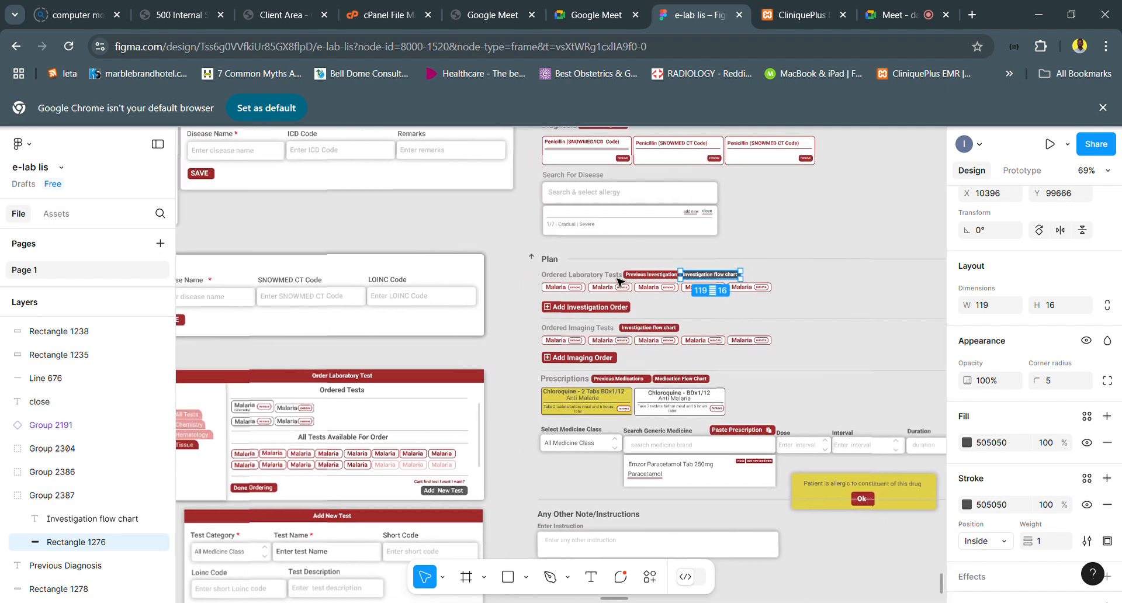
pyautogui.scroll(-2, 618, 281)
pyautogui.scroll(-2, 619, 281)
pyautogui.hscroll(4, 618, 281)
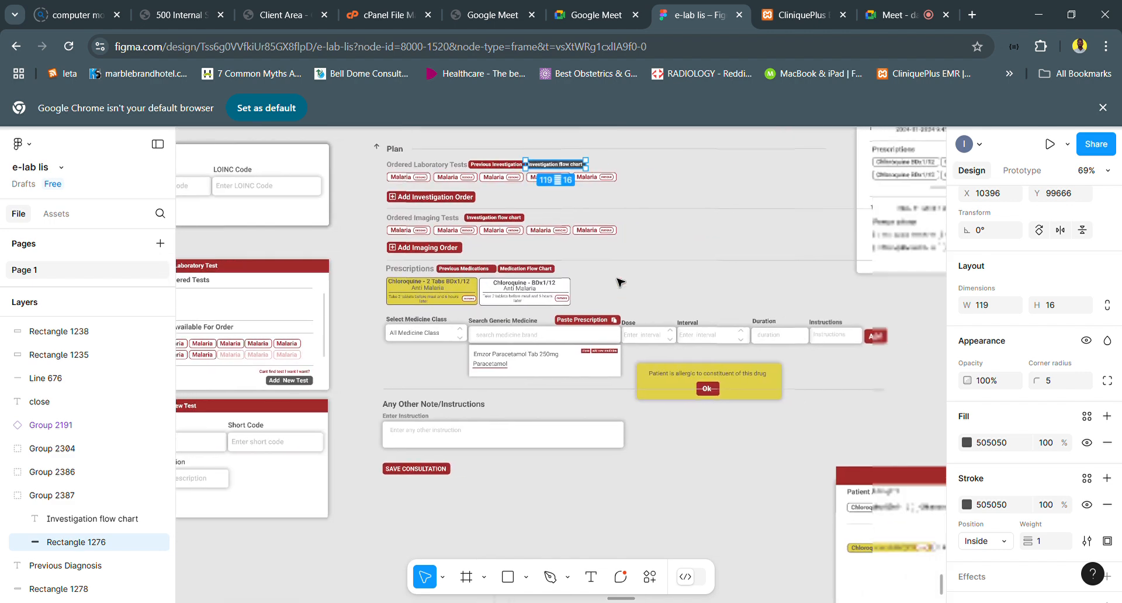
pyautogui.hscroll(4, 614, 284)
pyautogui.scroll(3, 608, 284)
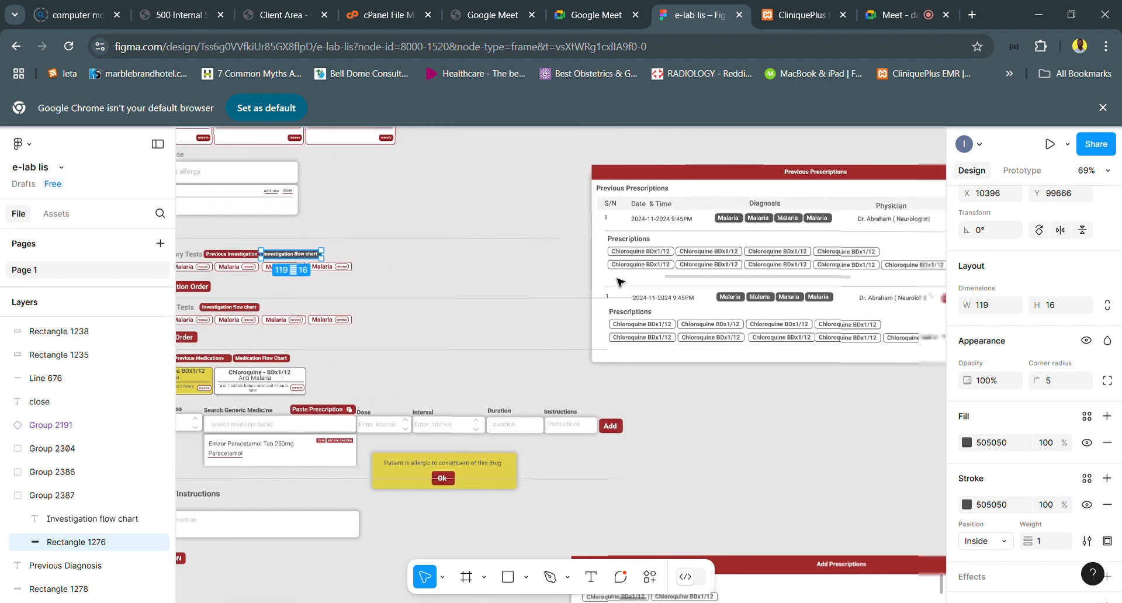
pyautogui.hscroll(3, 599, 285)
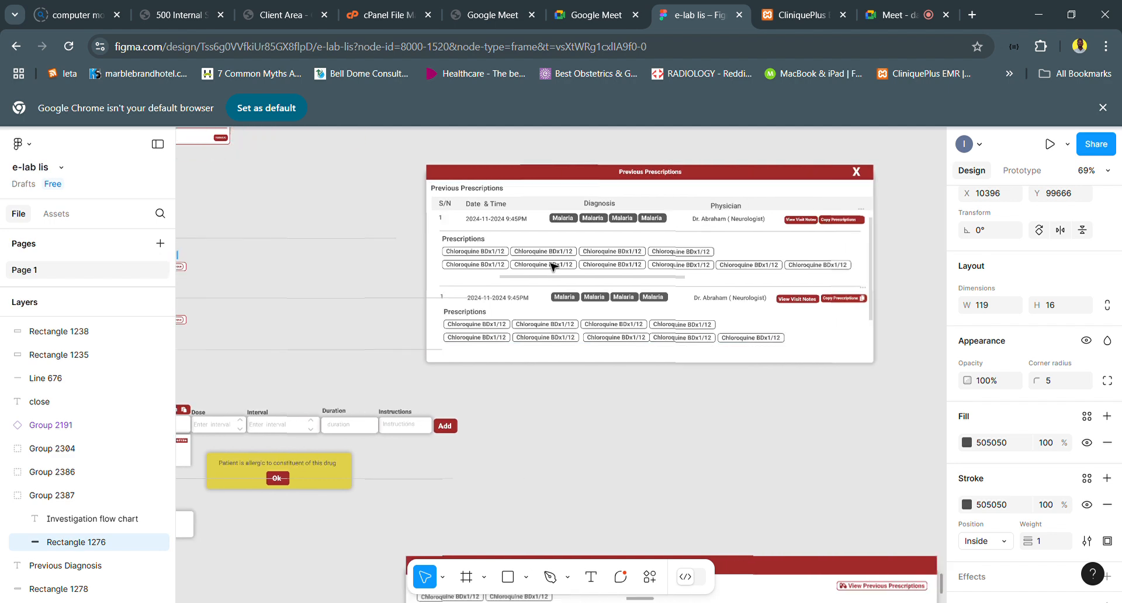
pyautogui.scroll(5, 643, 190)
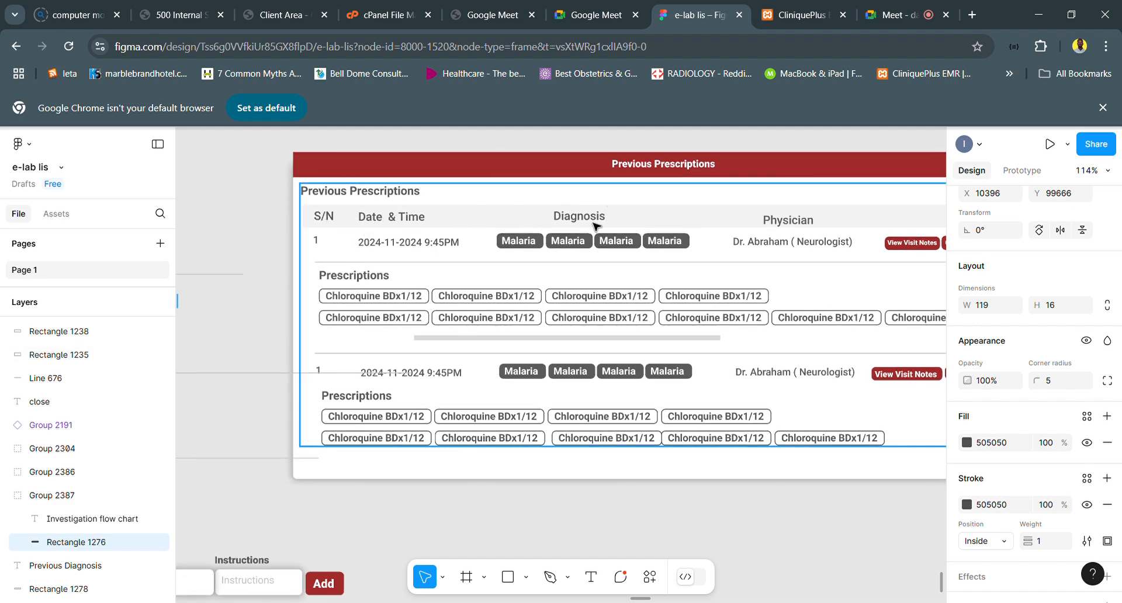
pyautogui.hscroll(3, 805, 229)
pyautogui.hscroll(1, 805, 229)
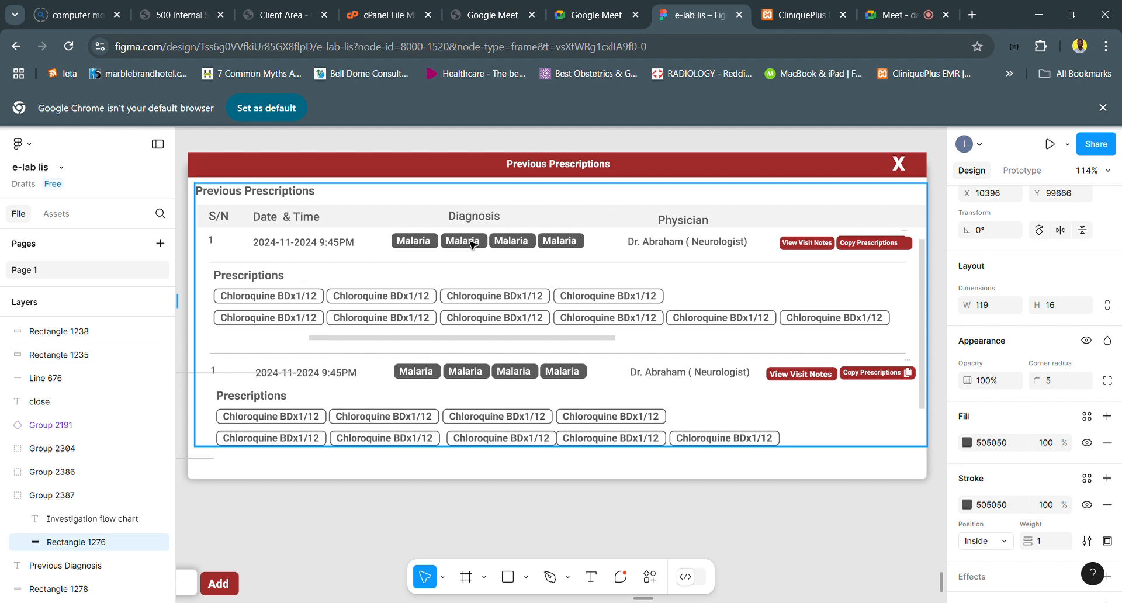
# - Duplicate the first prescription row's date and time text and place the copy directly beneath it, above the divider line
pyautogui.click(336, 247)
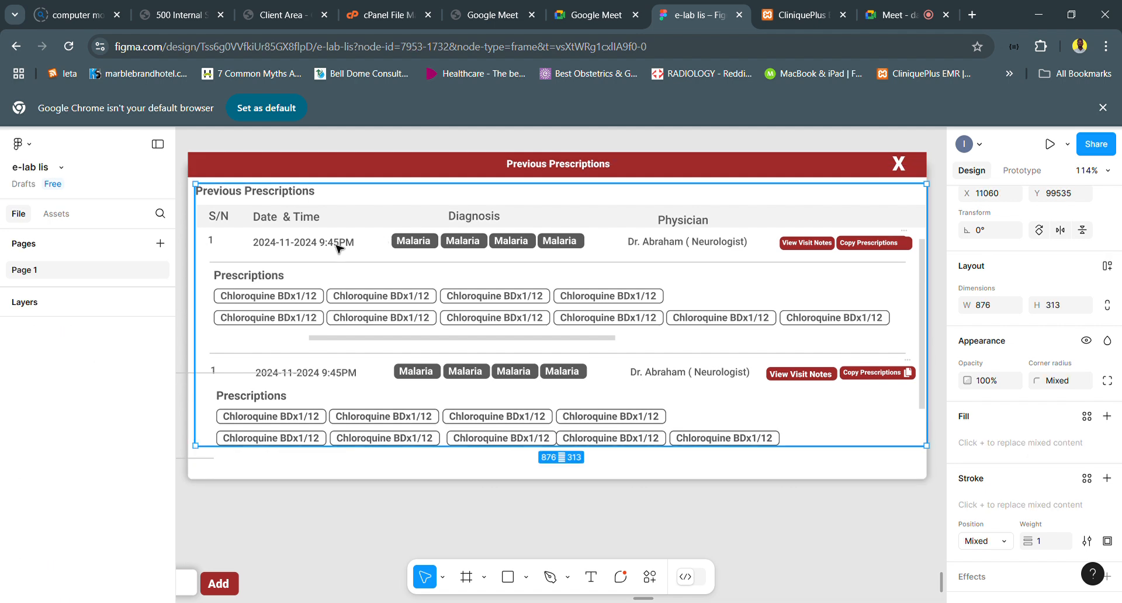
pyautogui.click(336, 247)
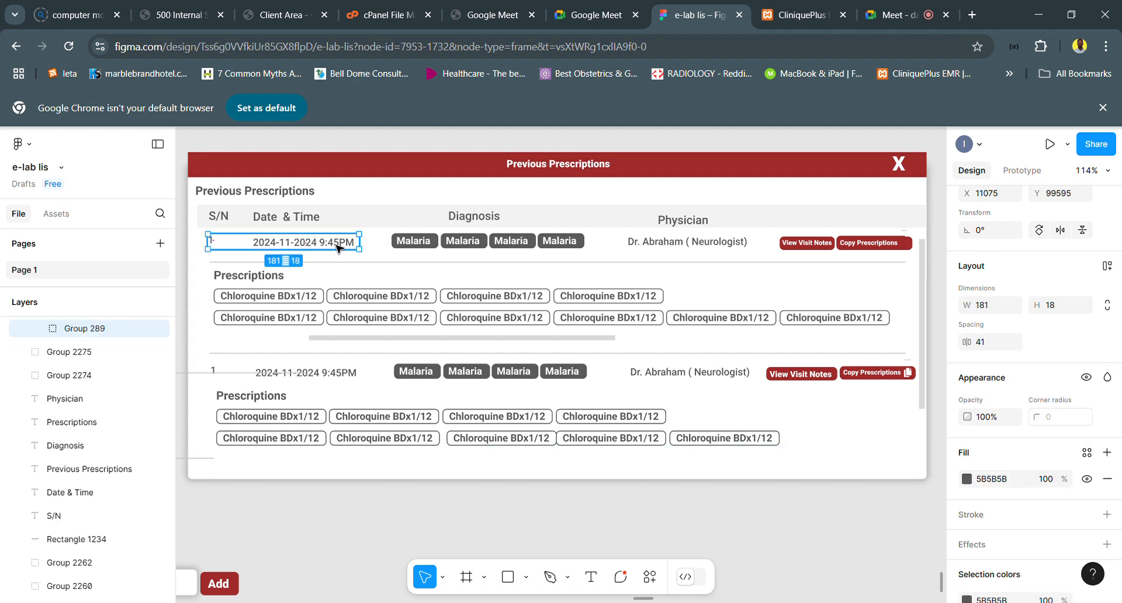
pyautogui.doubleClick(336, 247)
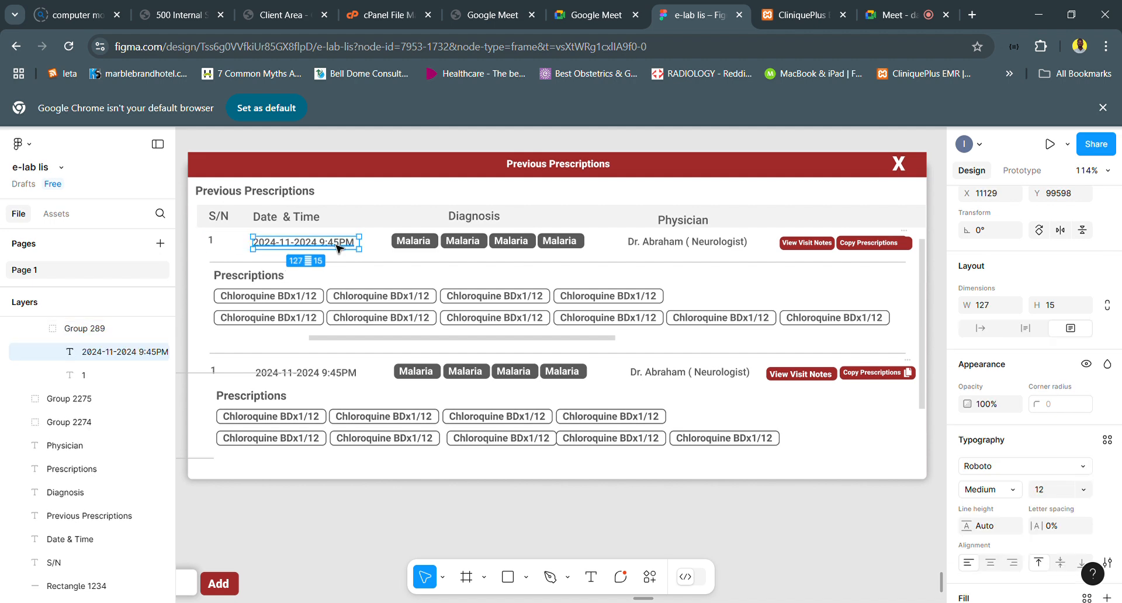
pyautogui.hotkey('ctrl', 'd')
pyautogui.moveTo(336, 247)
pyautogui.mouseDown()
pyautogui.moveTo(345, 254)
pyautogui.moveTo(333, 255)
pyautogui.mouseUp()
pyautogui.doubleClick(333, 256)
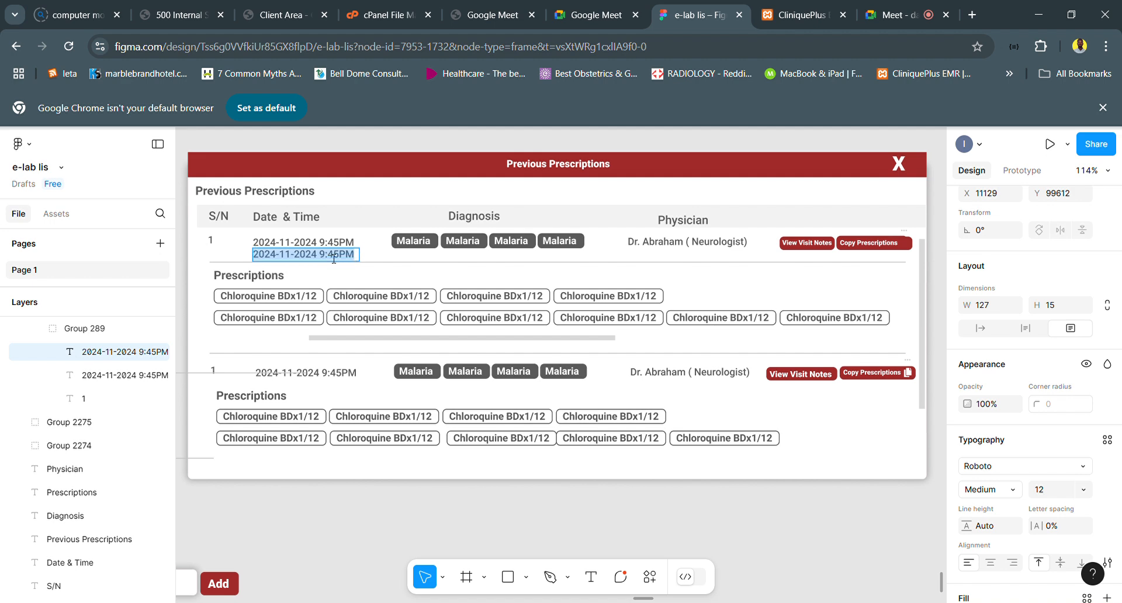
# - Replace the duplicated date text with "(Batch Code)"
pyautogui.write('Batc')
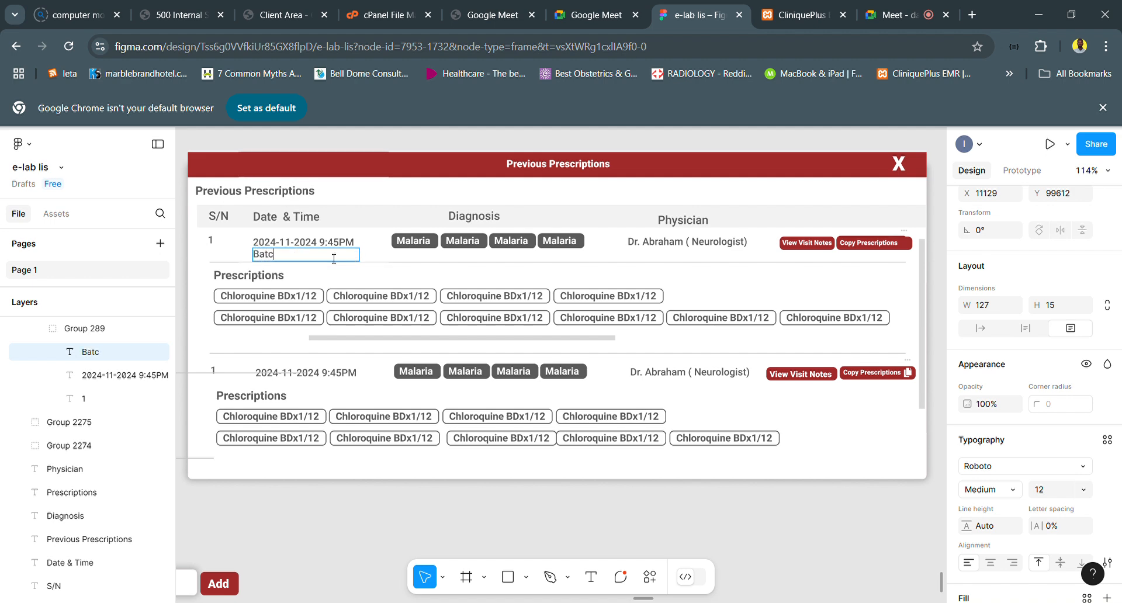
pyautogui.write('h Code')
pyautogui.write('0')
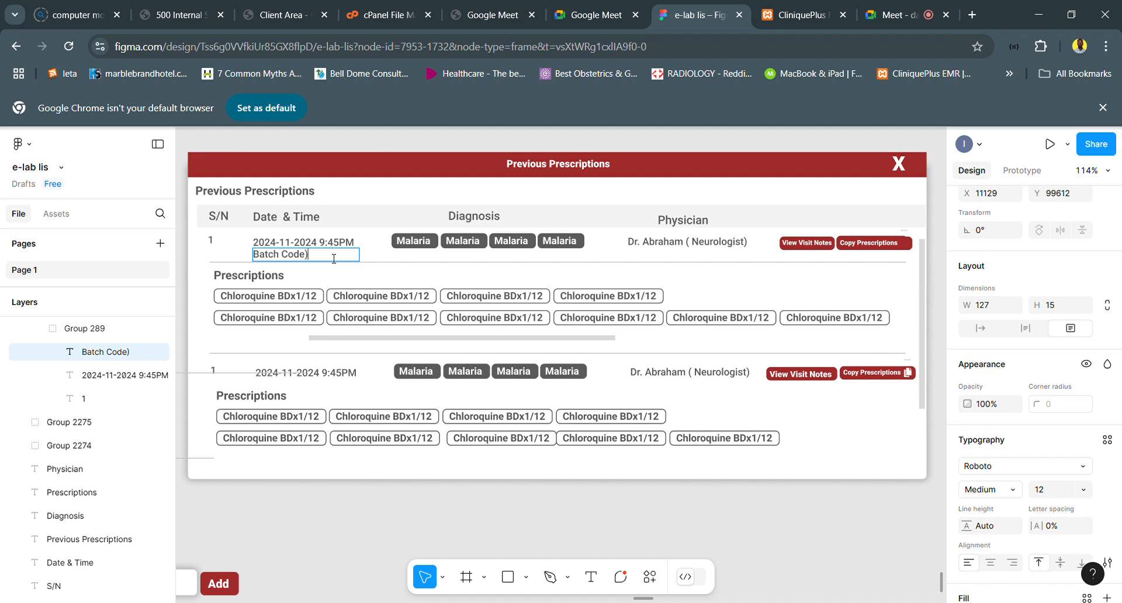
pyautogui.press('Left')
pyautogui.press('Left')
pyautogui.press('Left')
pyautogui.press('Left')
pyautogui.press('Left')
pyautogui.press('Left')
pyautogui.press('Left')
pyautogui.press('Left')
pyautogui.write('(')
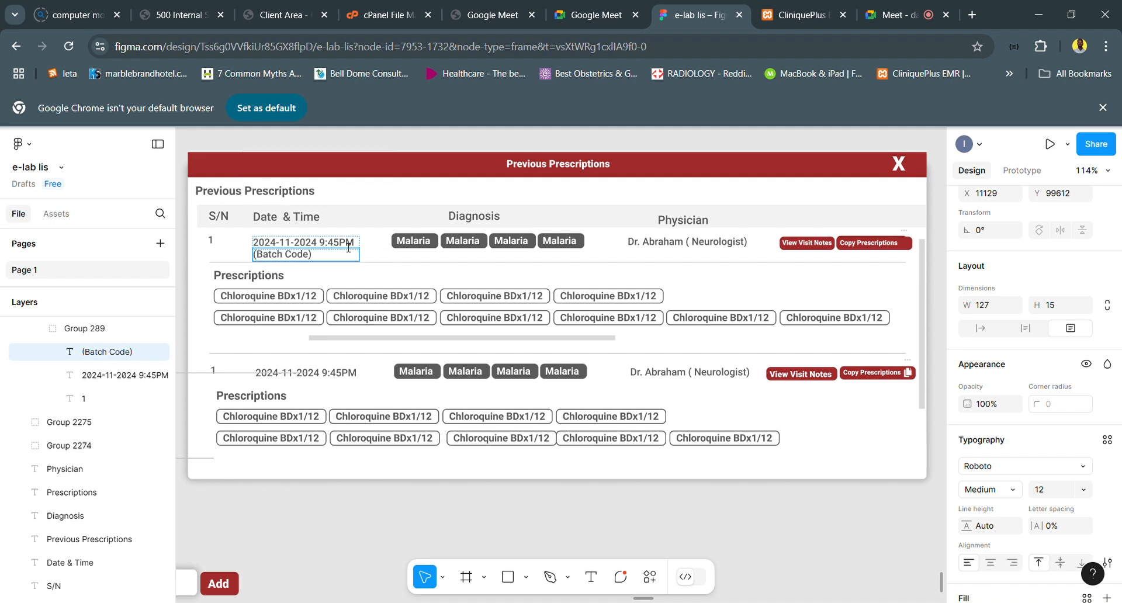
pyautogui.press('Escape')
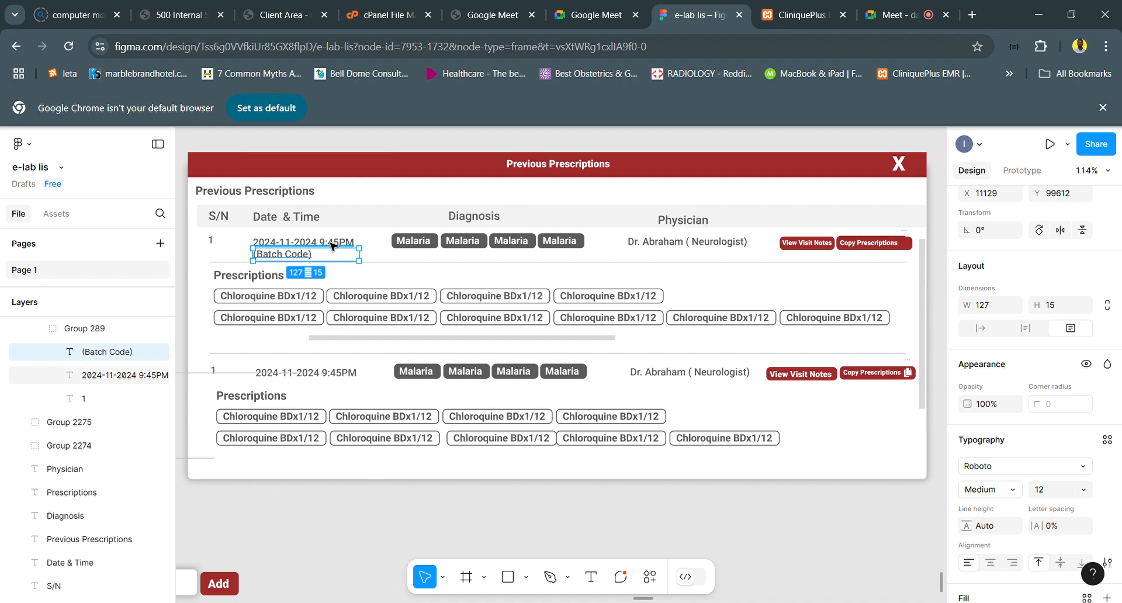
# - Nudge the first row's upper date text upward to separate the overlapping copies and delete that redundant copy
pyautogui.click(331, 244)
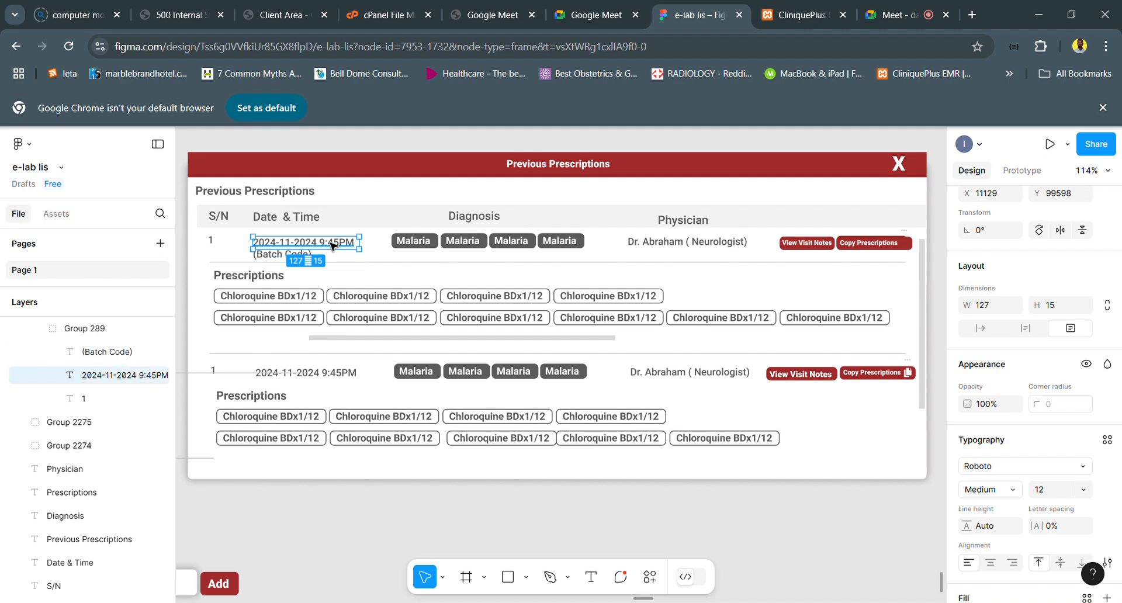
pyautogui.press('Up')
pyautogui.press('Up')
pyautogui.press('Up')
pyautogui.press('Up')
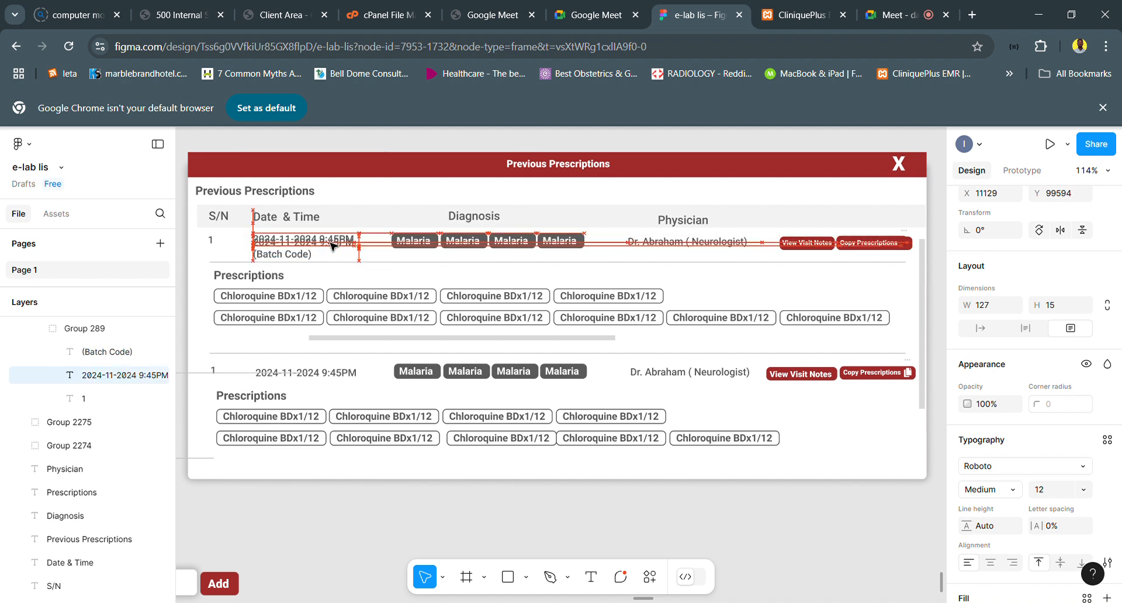
pyautogui.press('Up')
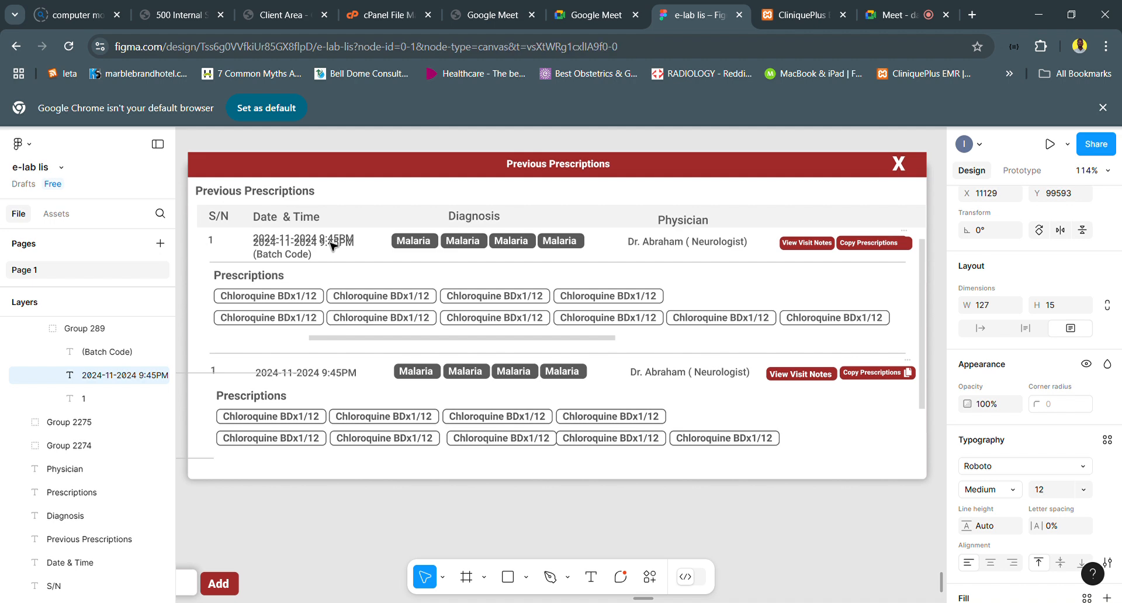
pyautogui.press('Delete')
# - Raise the first row's remaining date and time text to Y 99591, leaving more space above (Batch Code)
pyautogui.click(328, 247)
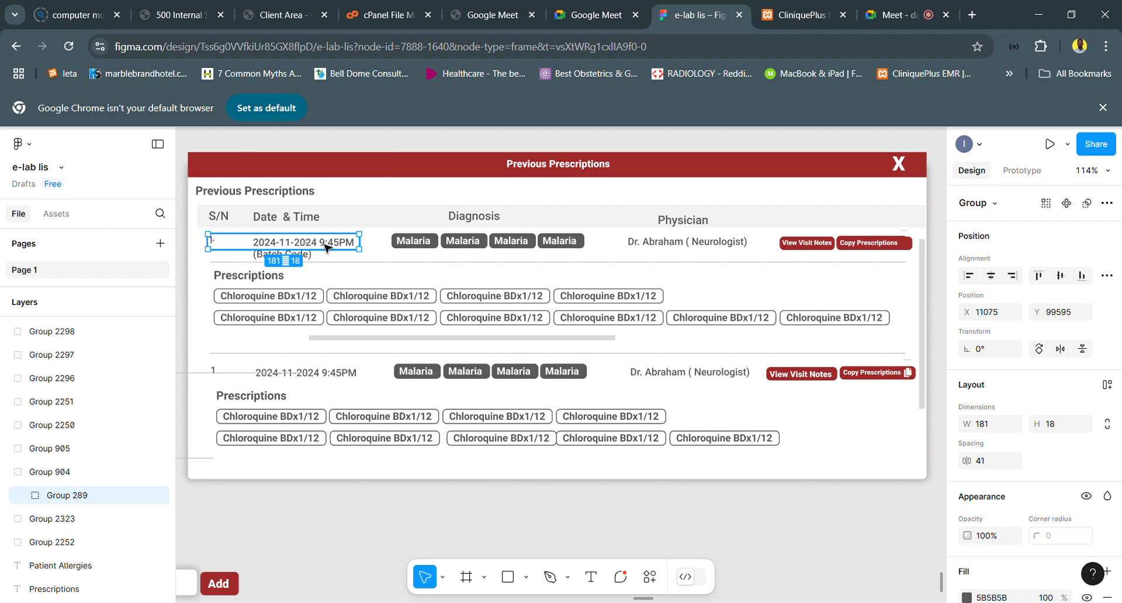
pyautogui.doubleClick(327, 248)
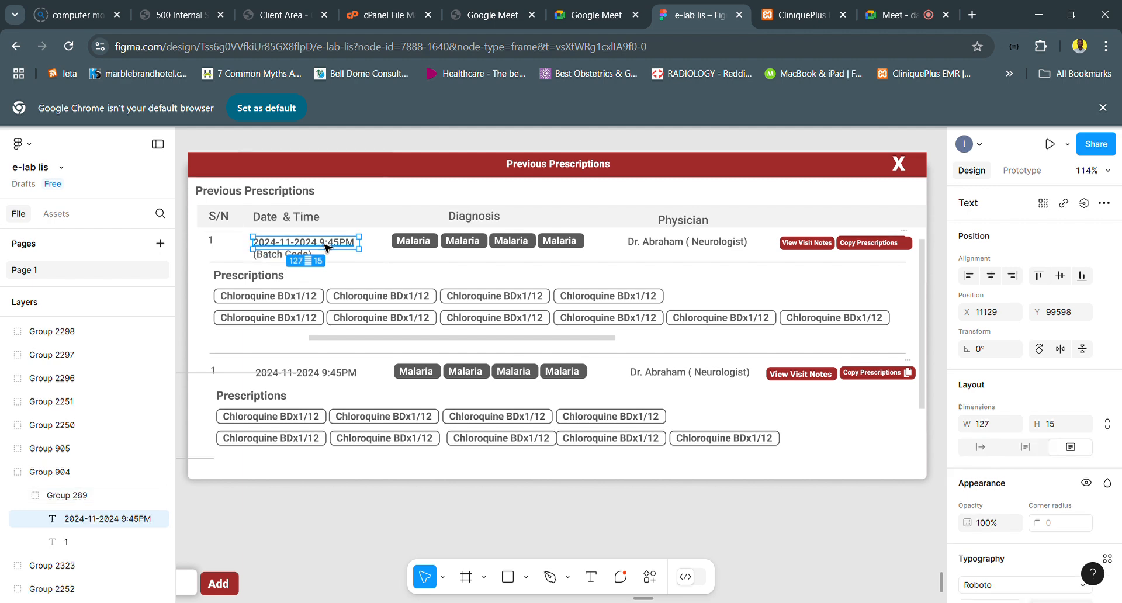
pyautogui.press('Up')
pyautogui.press('Up')
pyautogui.press('Up')
pyautogui.press('Up')
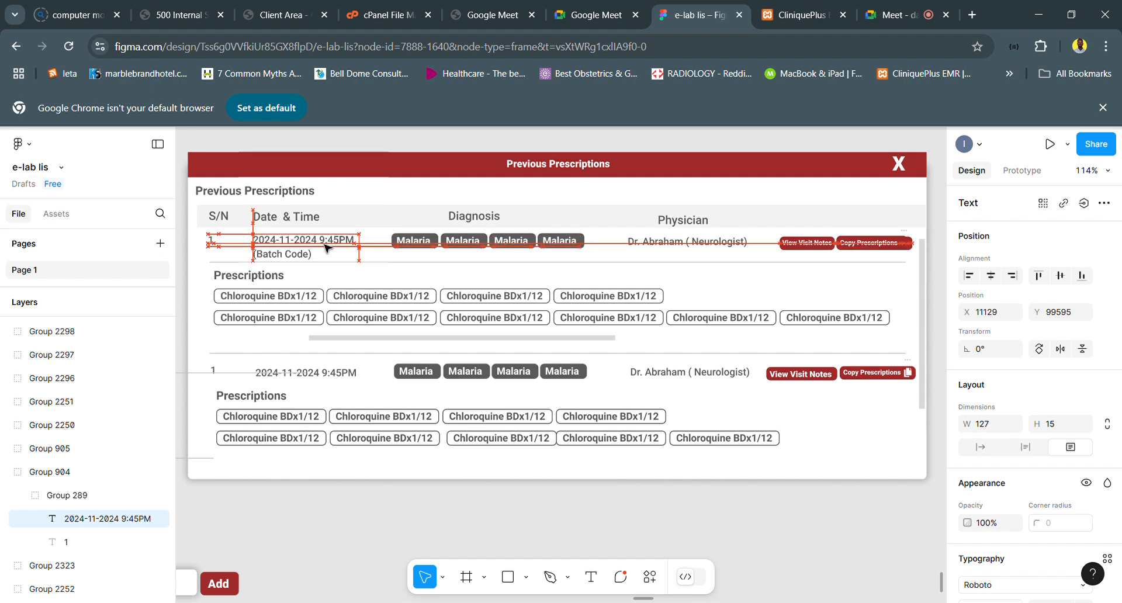
pyautogui.press('Up')
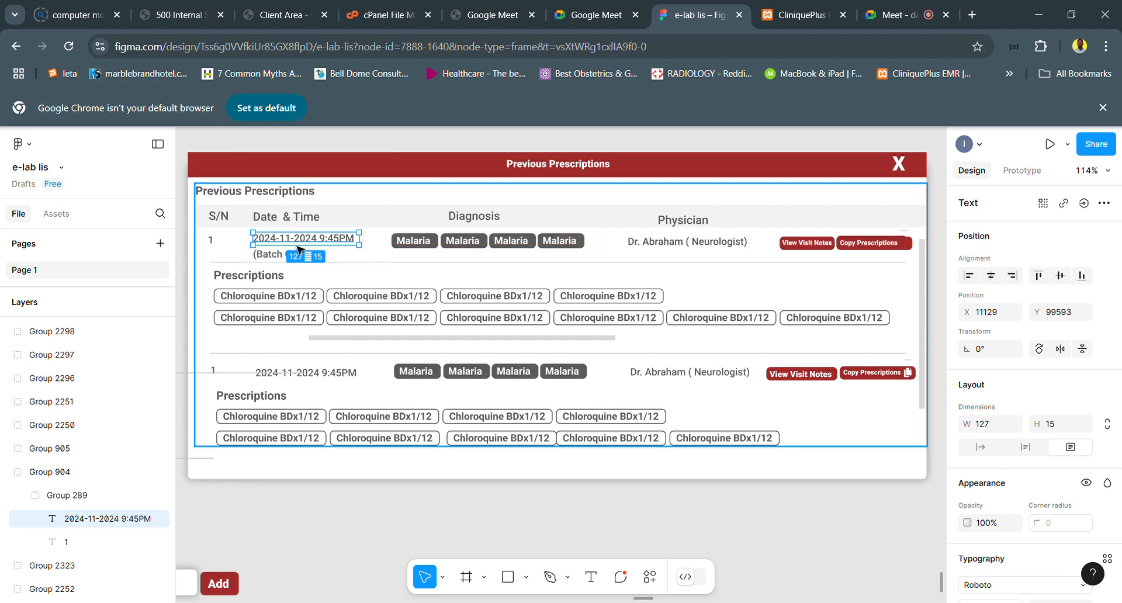
pyautogui.press('Up')
pyautogui.press('Up')
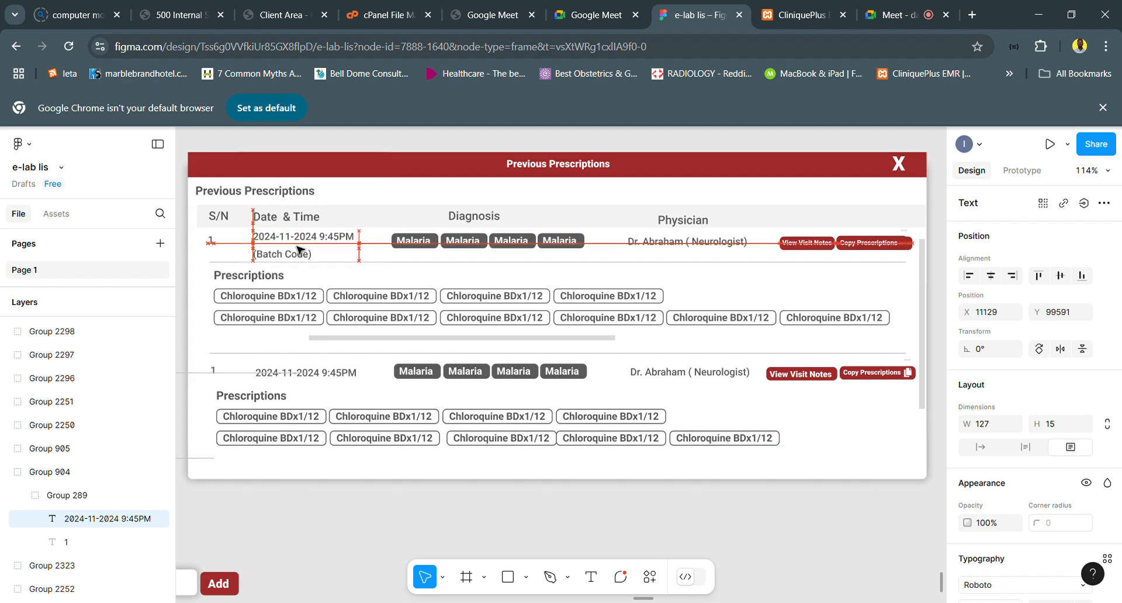
# - Move the (Batch Code) text slightly up to Y 99610, closer to the date and clear of the divider line
pyautogui.click(275, 263)
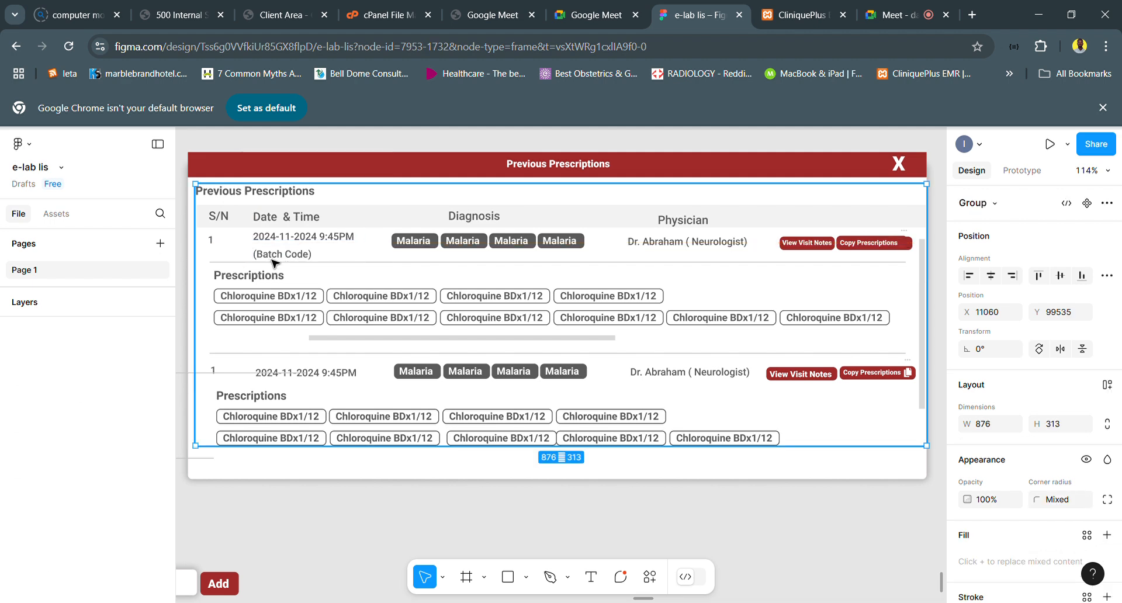
pyautogui.doubleClick(275, 263)
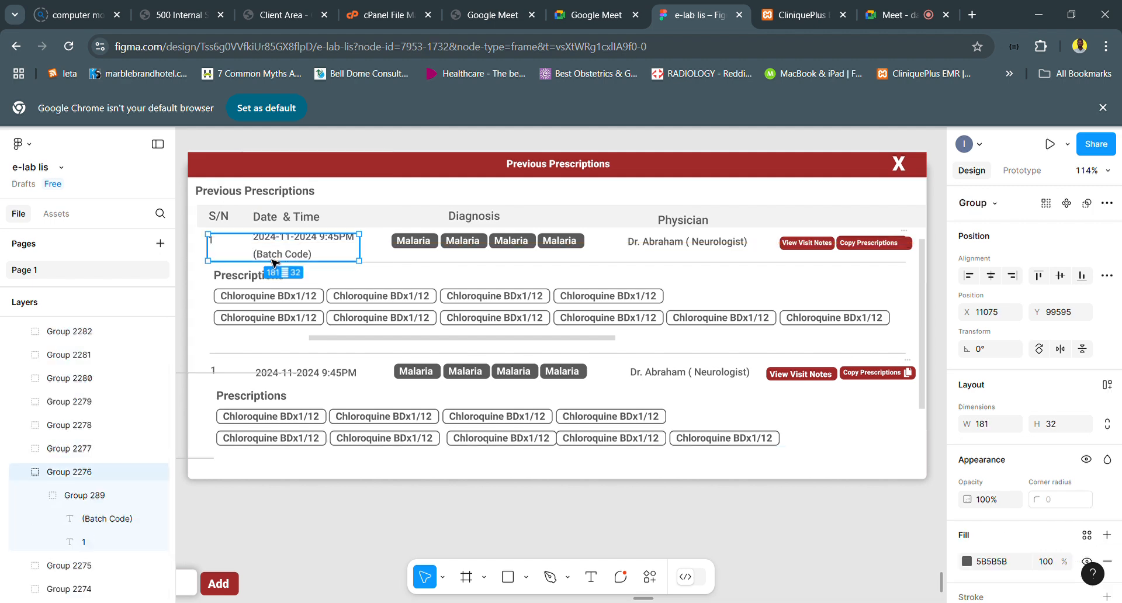
pyautogui.doubleClick(273, 262)
pyautogui.moveTo(275, 262); pyautogui.dragTo(274, 260)
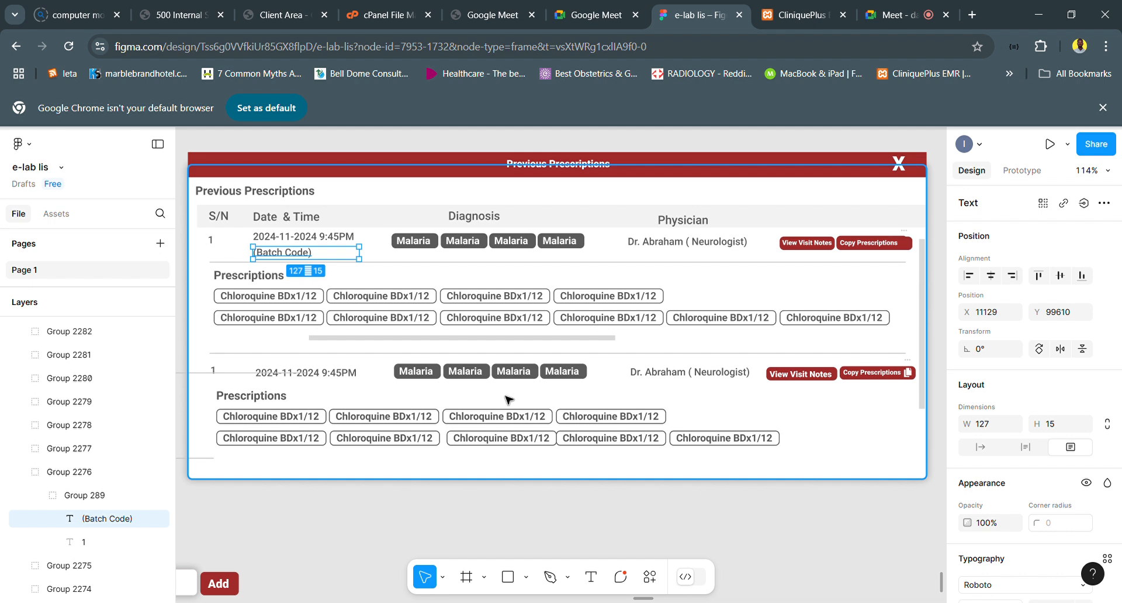
# - Compare the Previous Prescriptions window with the Plan section's laboratory, imaging and prescription buttons on the consultation page
pyautogui.scroll(-5, 558, 383)
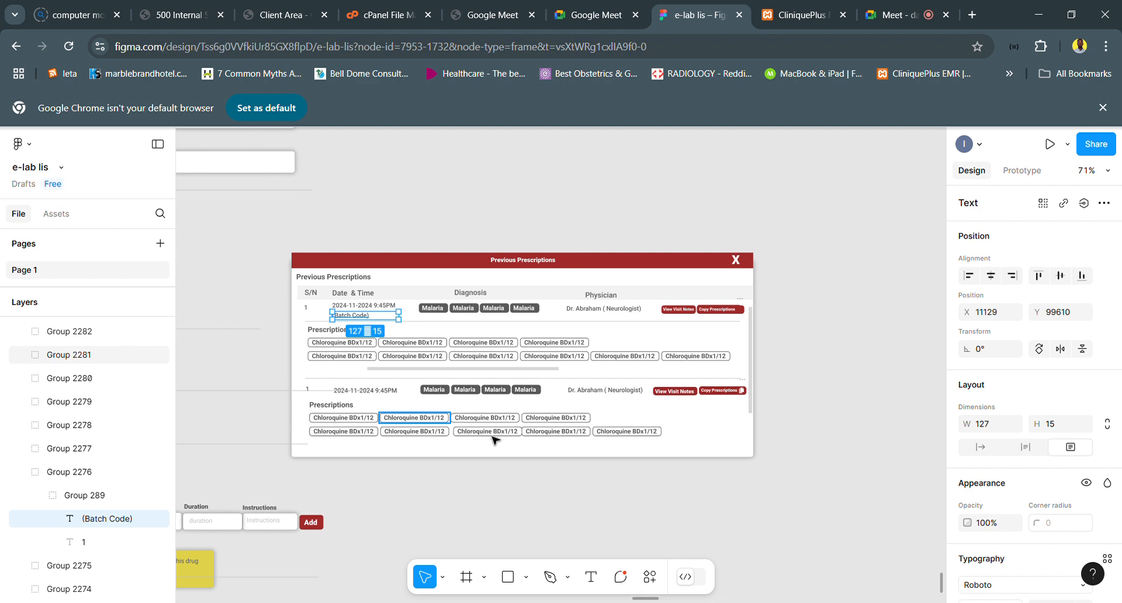
pyautogui.scroll(-1, 574, 390)
pyautogui.hscroll(-1, 517, 349)
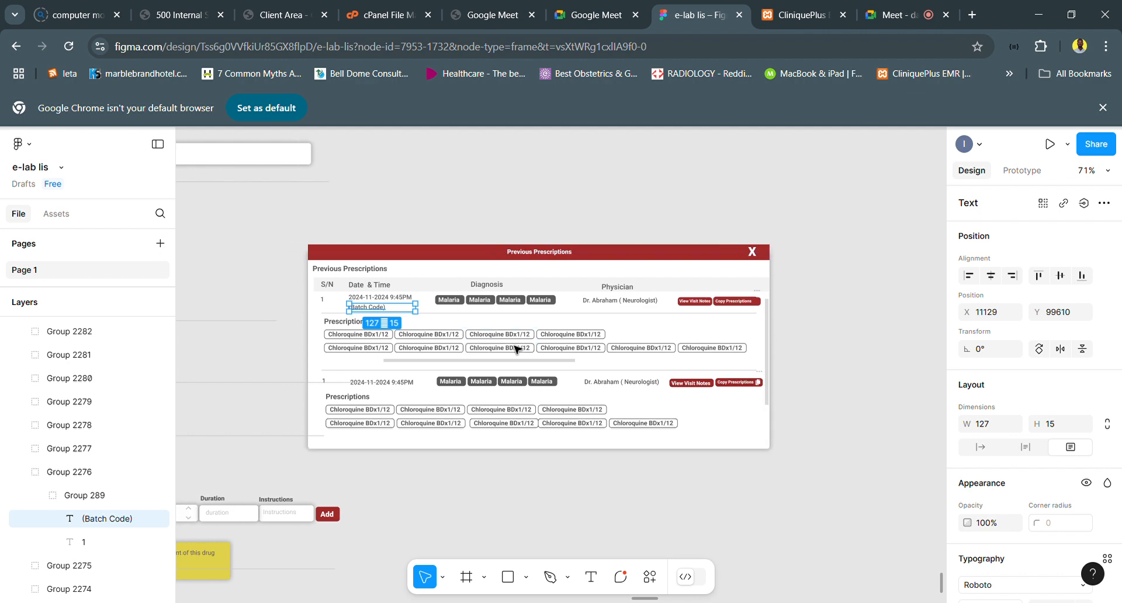
pyautogui.scroll(-5, 517, 350)
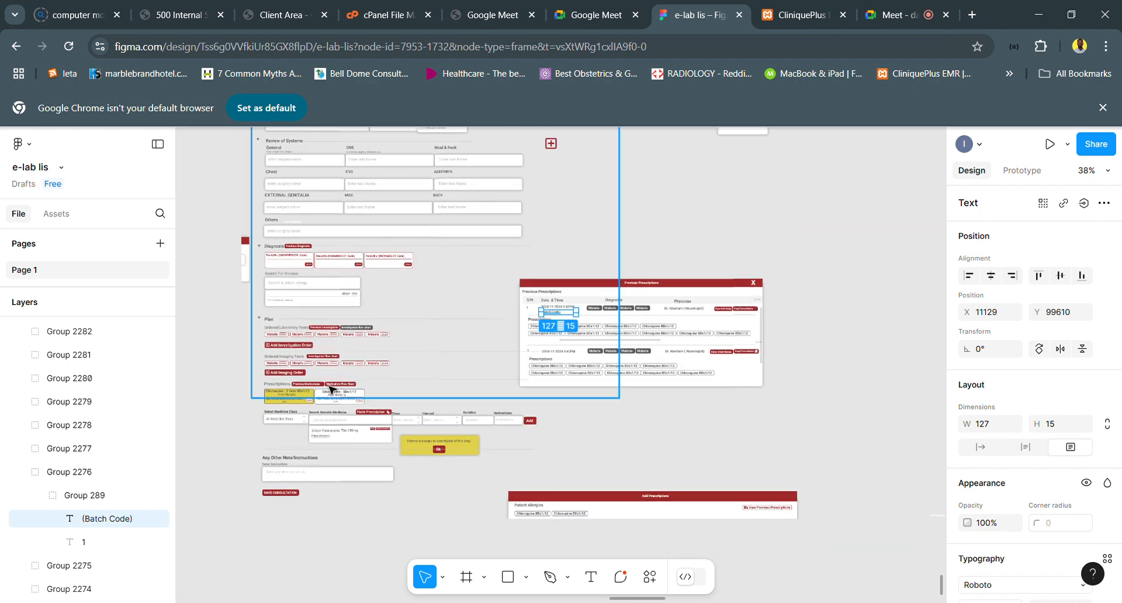
pyautogui.scroll(2, 332, 388)
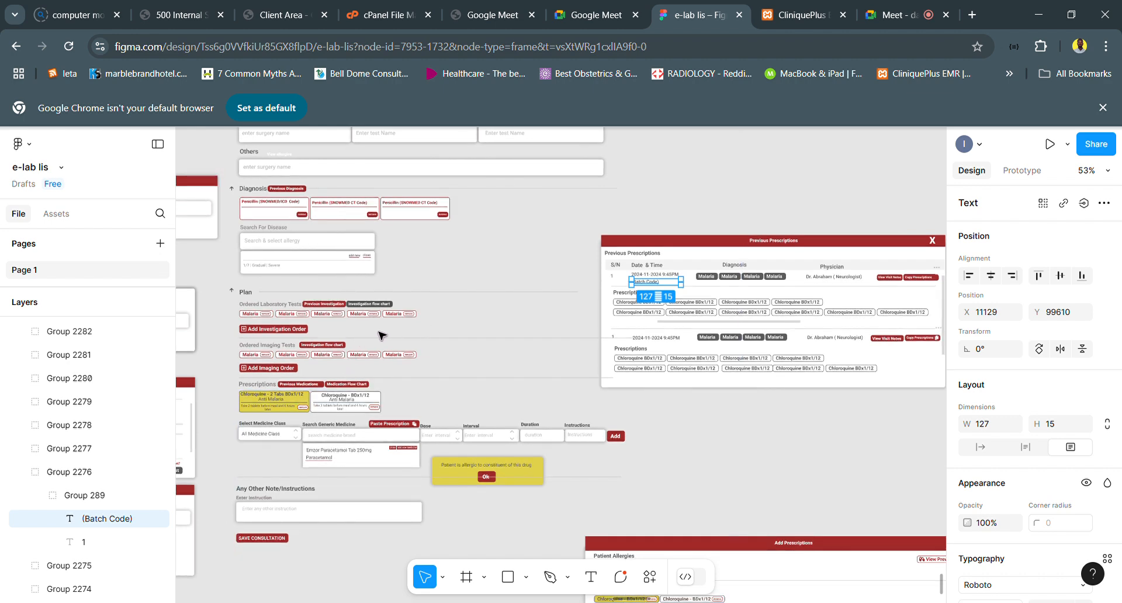
pyautogui.hscroll(2, 648, 326)
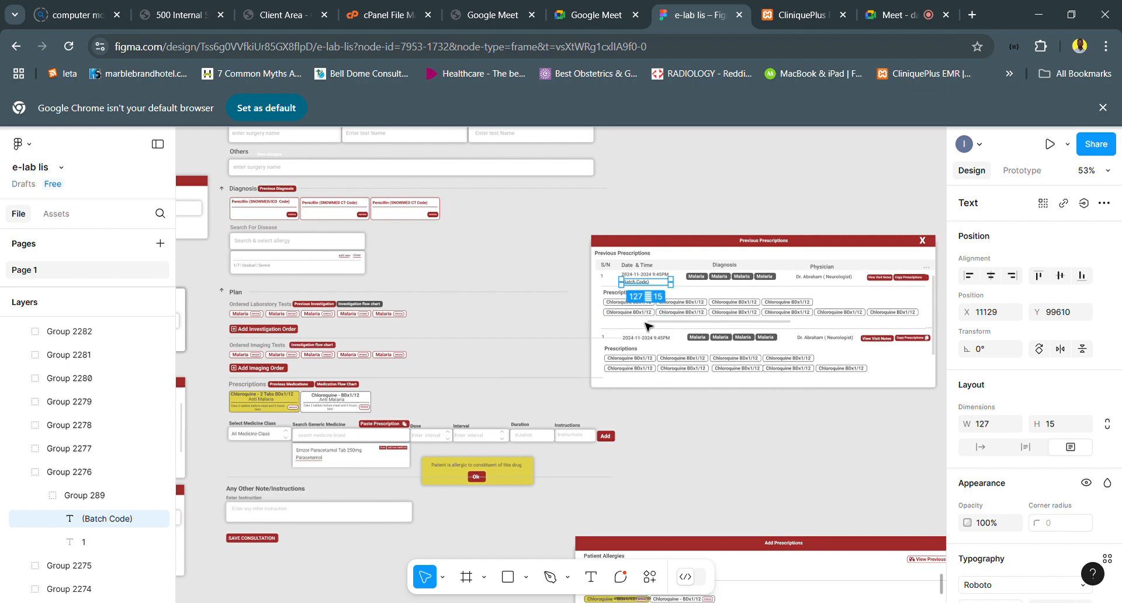
pyautogui.scroll(1, 877, 281)
pyautogui.scroll(2, 875, 282)
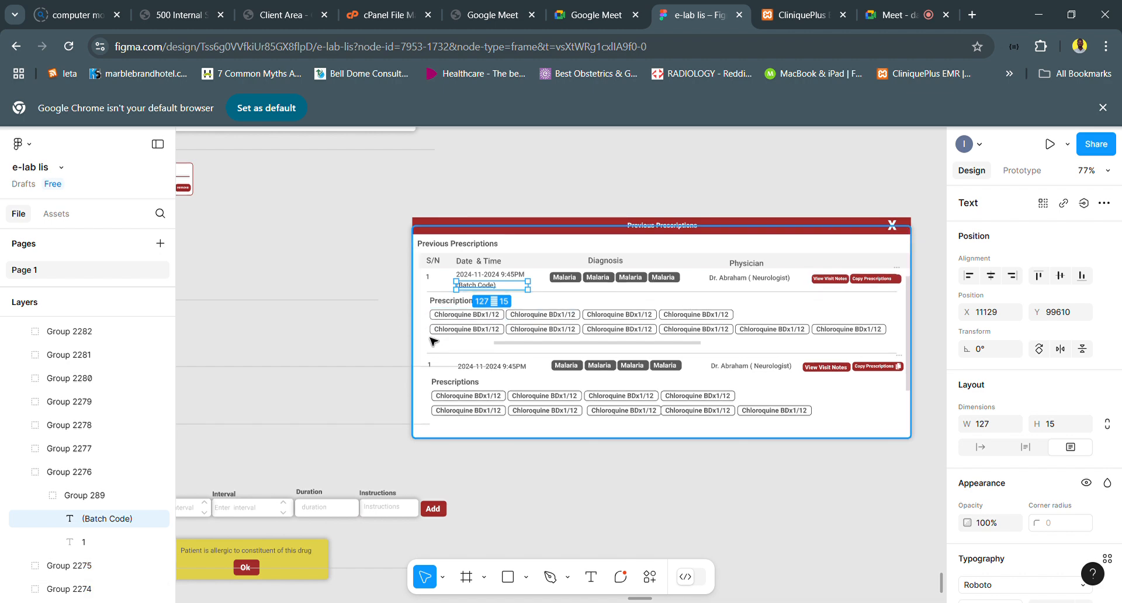
pyautogui.hscroll(-6, 428, 337)
pyautogui.hscroll(-2, 430, 341)
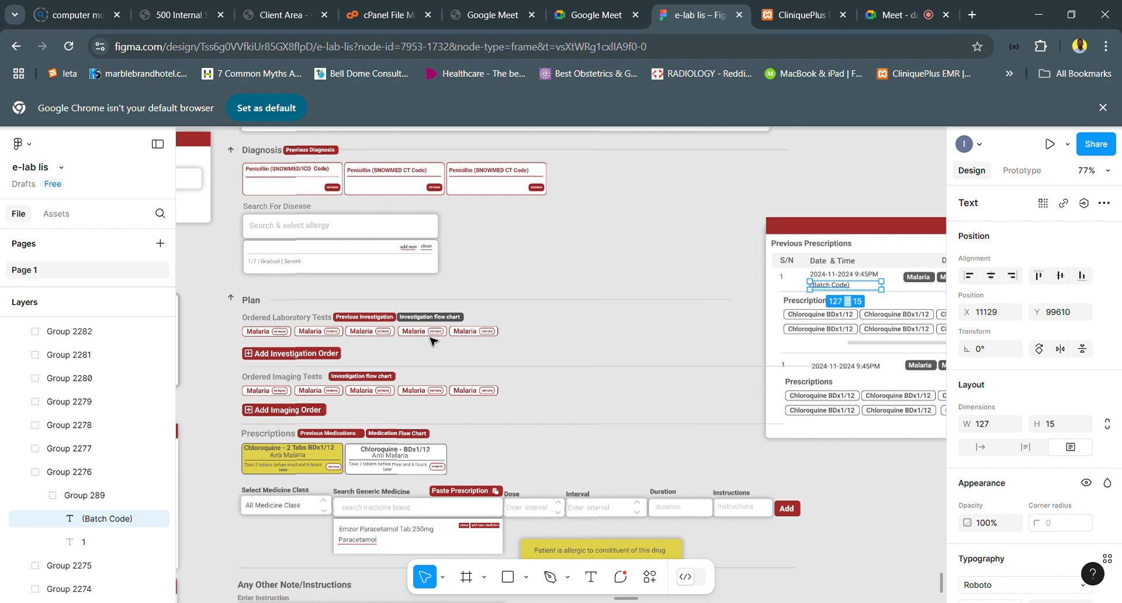
pyautogui.hscroll(4, 431, 341)
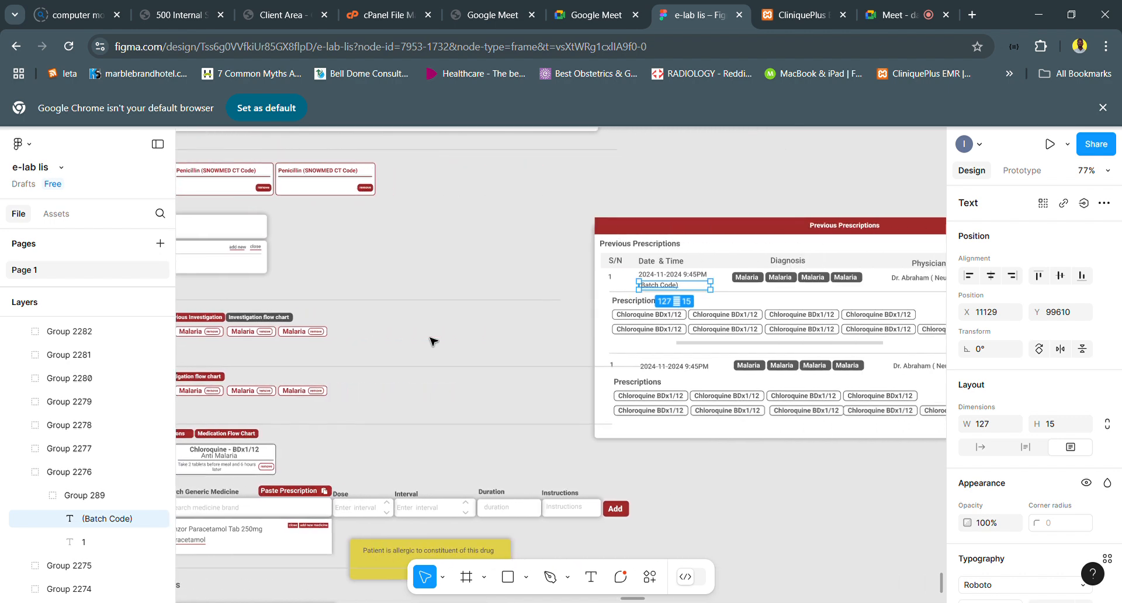
pyautogui.hscroll(2, 431, 341)
pyautogui.scroll(-4, 430, 340)
pyautogui.scroll(-3, 431, 341)
pyautogui.hscroll(-6, 431, 341)
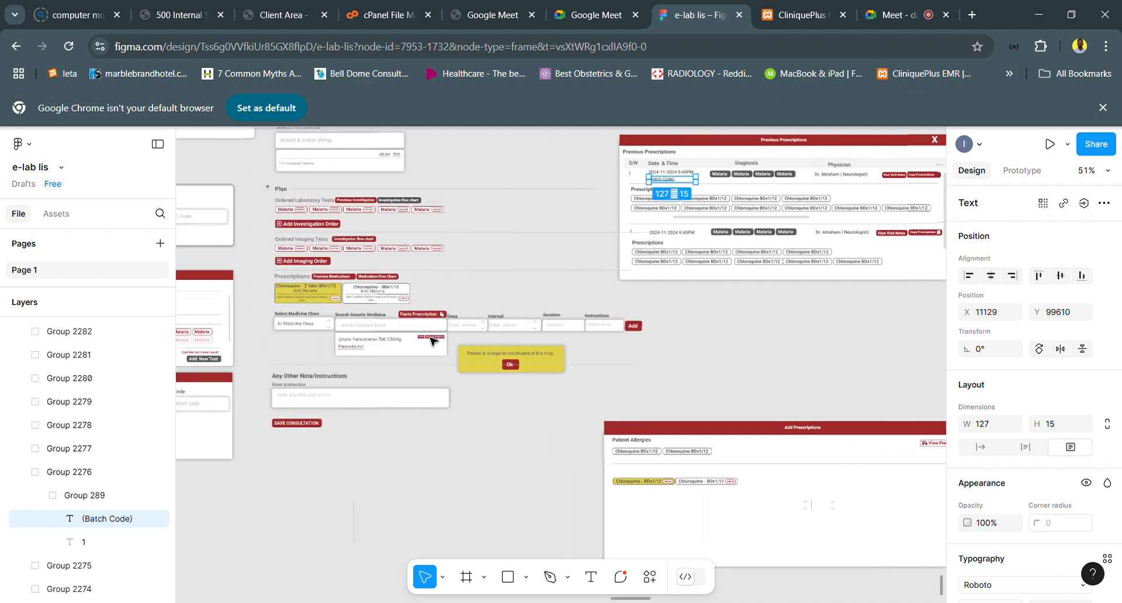
# - Examine the Order Laboratory Test, Last Visits Medications and Past Prescription & Diagnosis windows surrounding the consultation form
pyautogui.hscroll(-5, 431, 341)
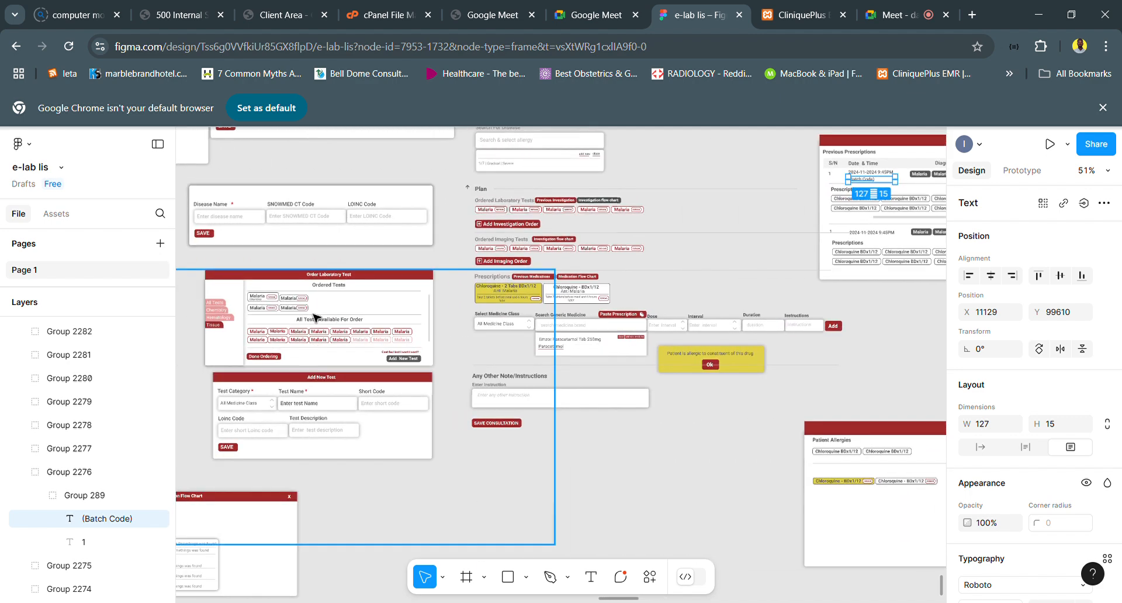
pyautogui.scroll(4, 314, 317)
pyautogui.hscroll(-3, 314, 318)
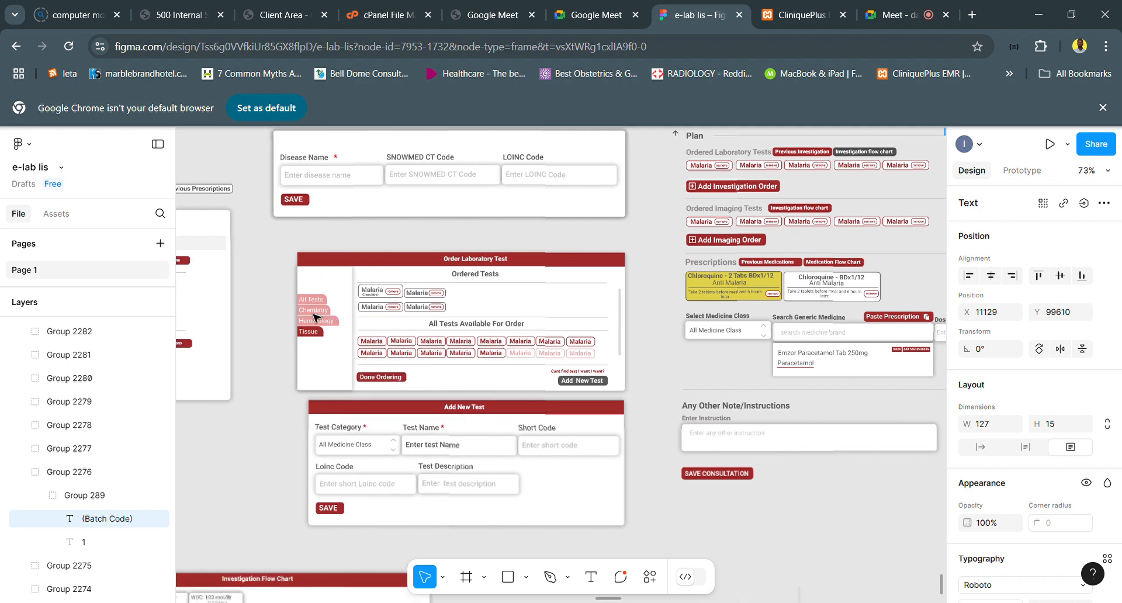
pyautogui.scroll(3, 314, 317)
pyautogui.hscroll(-6, 314, 318)
pyautogui.hscroll(-7, 314, 317)
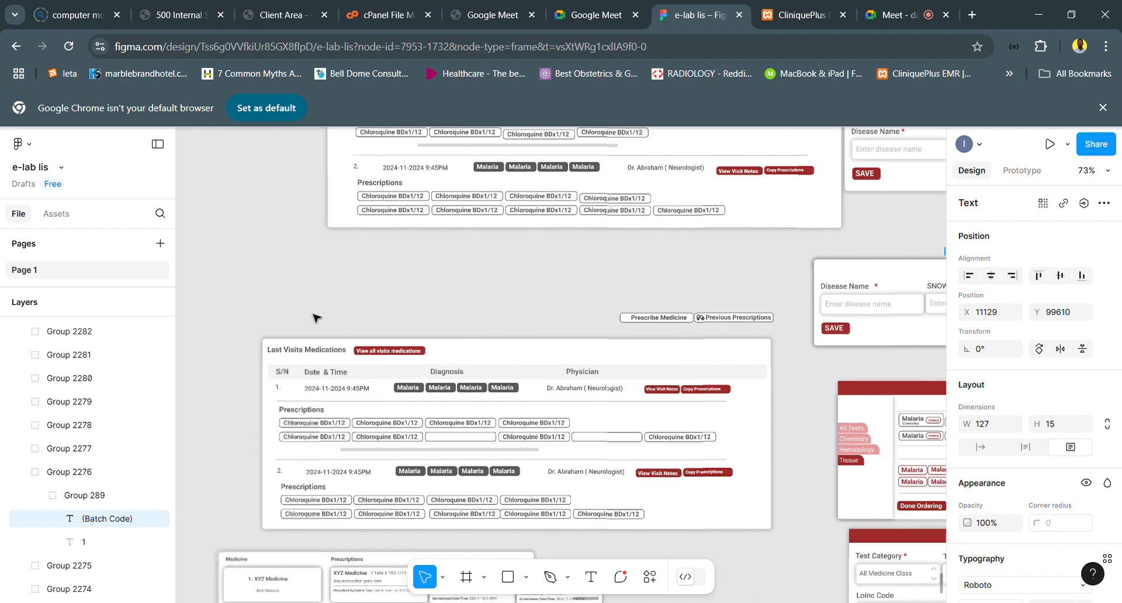
pyautogui.scroll(1, 314, 317)
pyautogui.scroll(1, 314, 317)
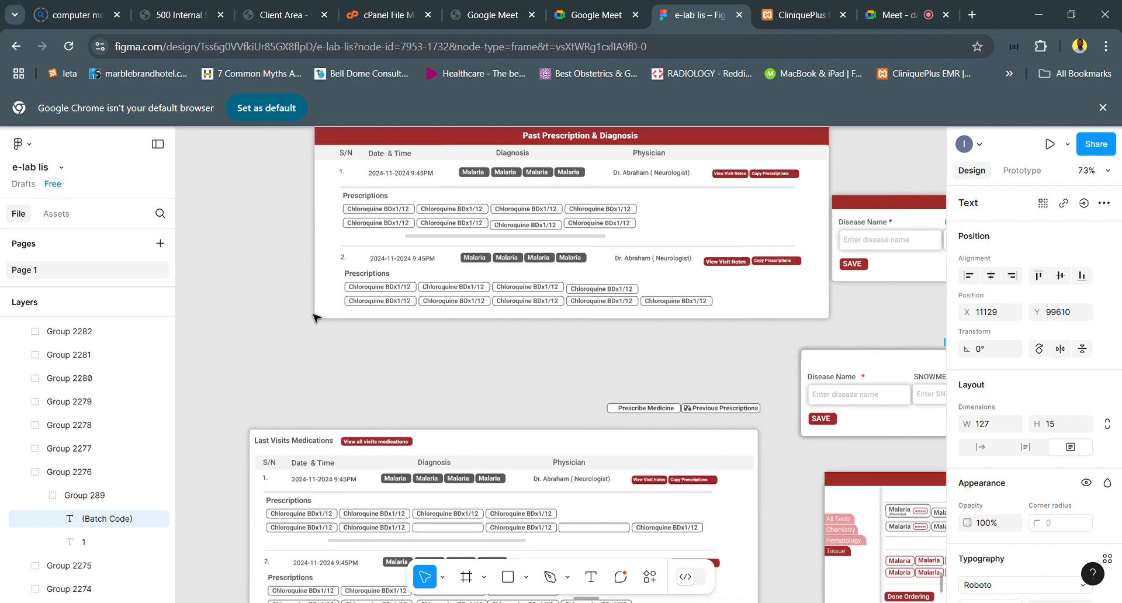
pyautogui.hscroll(10, 314, 317)
pyautogui.hscroll(5, 314, 318)
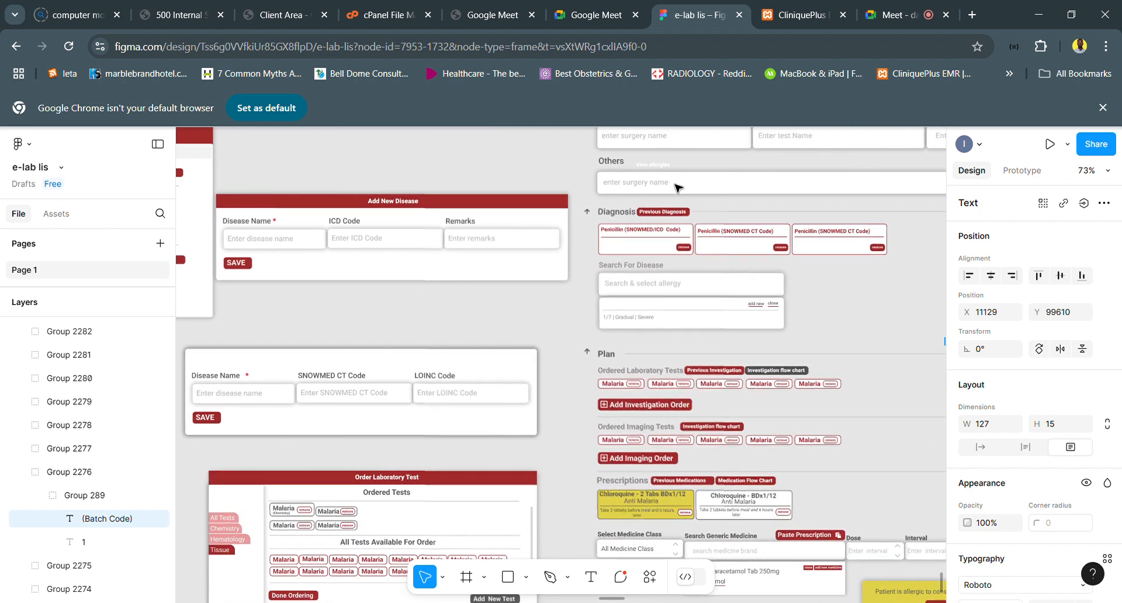
pyautogui.hscroll(-3, 297, 244)
pyautogui.hscroll(-7, 297, 245)
pyautogui.hscroll(-4, 297, 244)
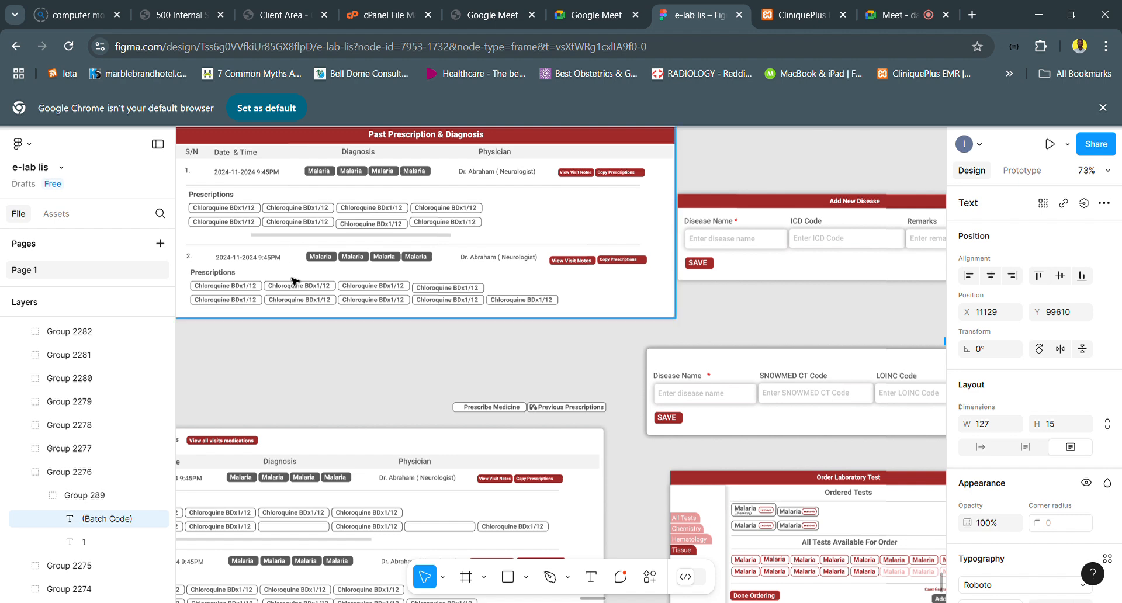
pyautogui.scroll(3, 332, 240)
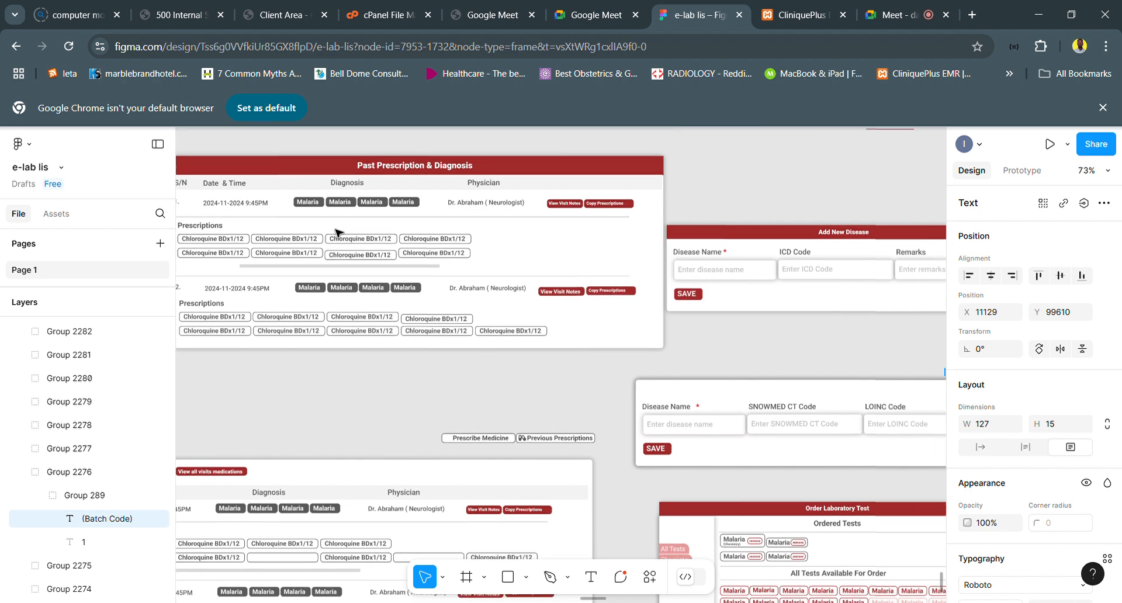
# - Examine the Add New Disease, Order Laboratory Test, Add New Test and Investigation Flow Chart windows beside the consultation form
pyautogui.hscroll(4, 497, 230)
pyautogui.scroll(-1, 497, 230)
pyautogui.scroll(-6, 496, 228)
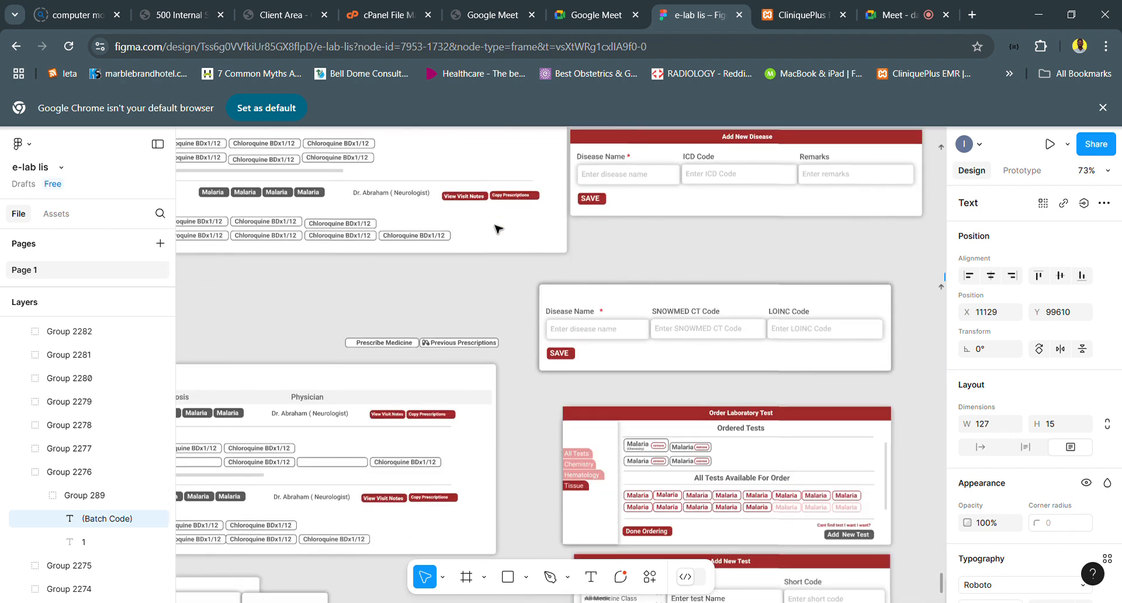
pyautogui.scroll(-2, 554, 368)
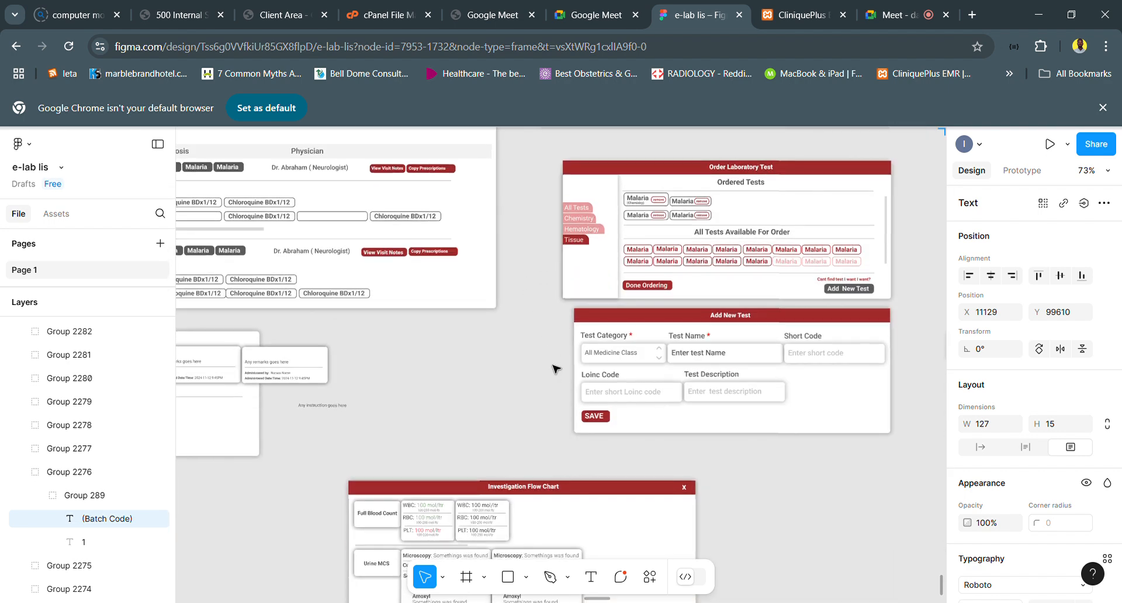
pyautogui.scroll(-1, 556, 368)
pyautogui.scroll(-1, 554, 368)
pyautogui.rightClick(551, 363)
pyautogui.scroll(-3, 551, 362)
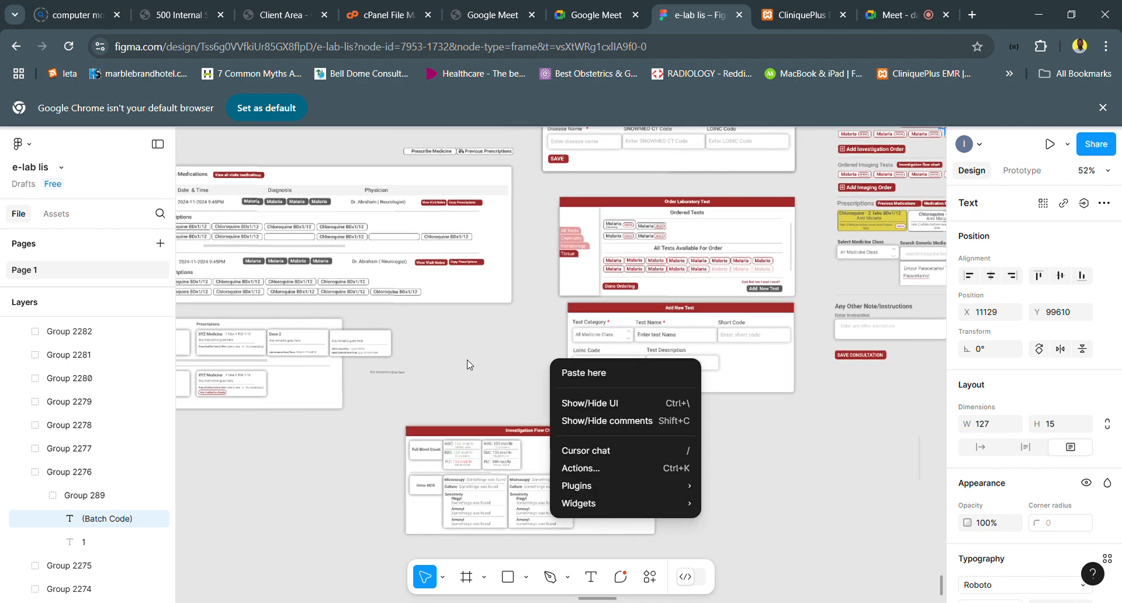
pyautogui.click(471, 366)
pyautogui.hscroll(5, 802, 232)
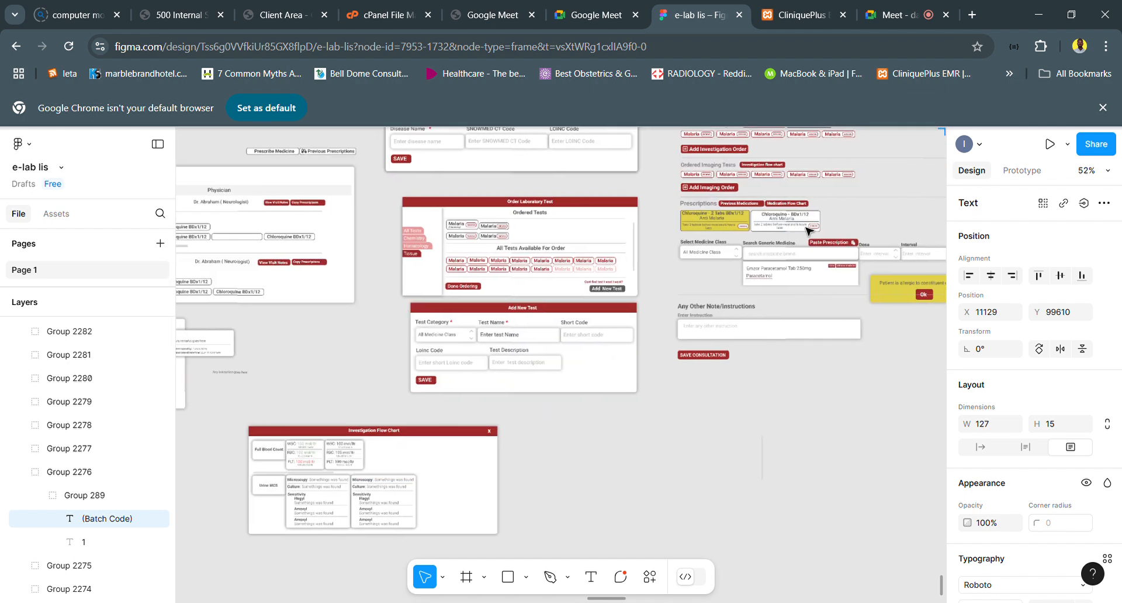
# - Delete the Previous Investigation button beside Ordered Laboratory Tests in the Plan section
pyautogui.scroll(2, 760, 239)
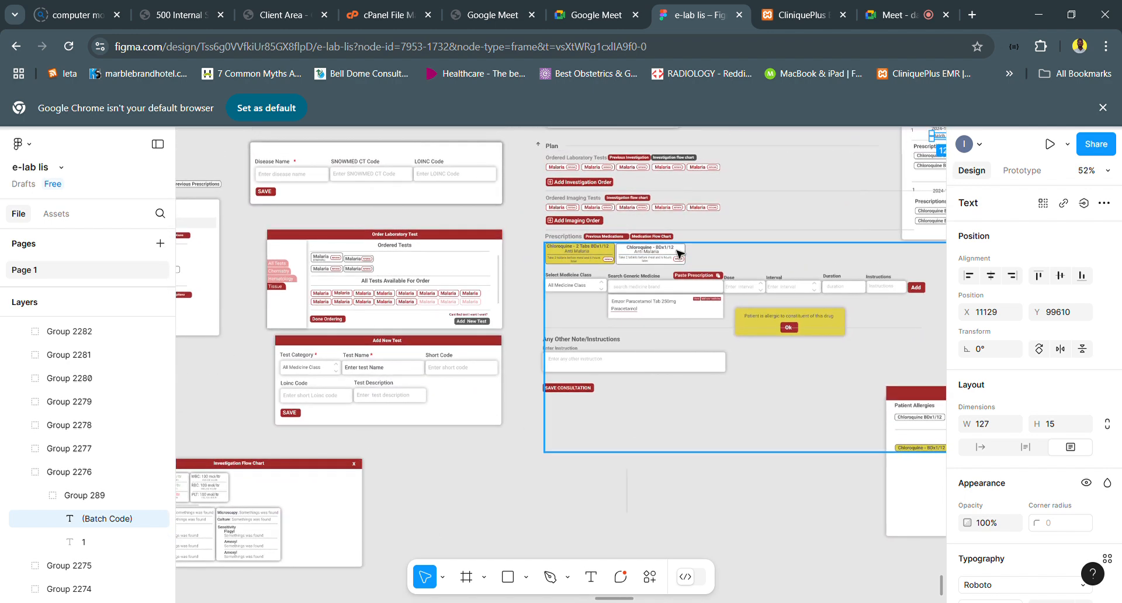
pyautogui.scroll(3, 680, 254)
pyautogui.scroll(1, 680, 254)
pyautogui.scroll(2, 680, 254)
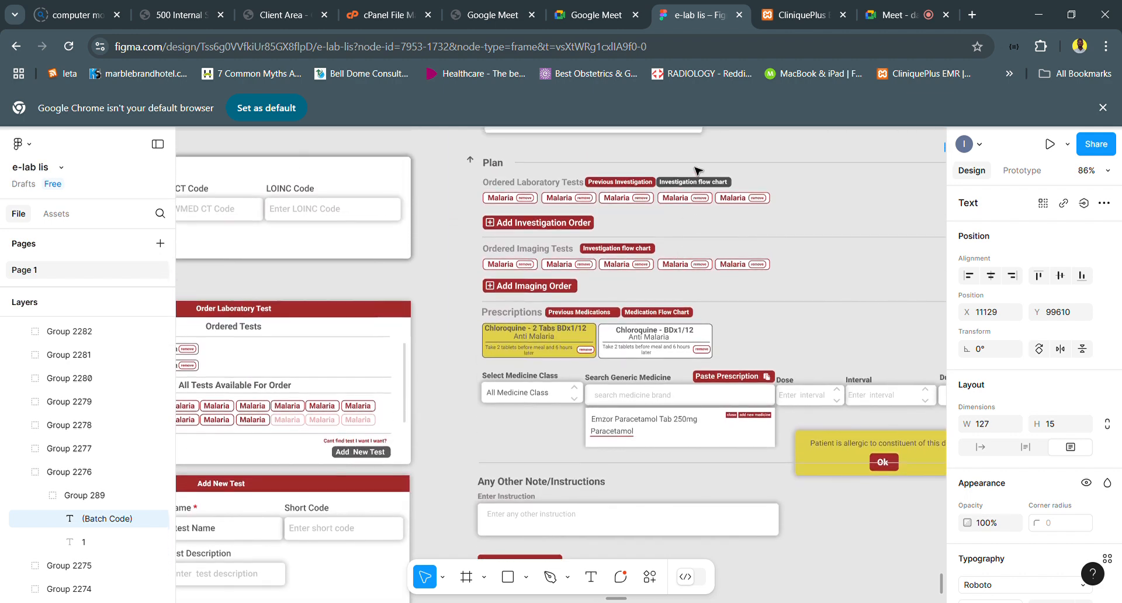
pyautogui.click(641, 189)
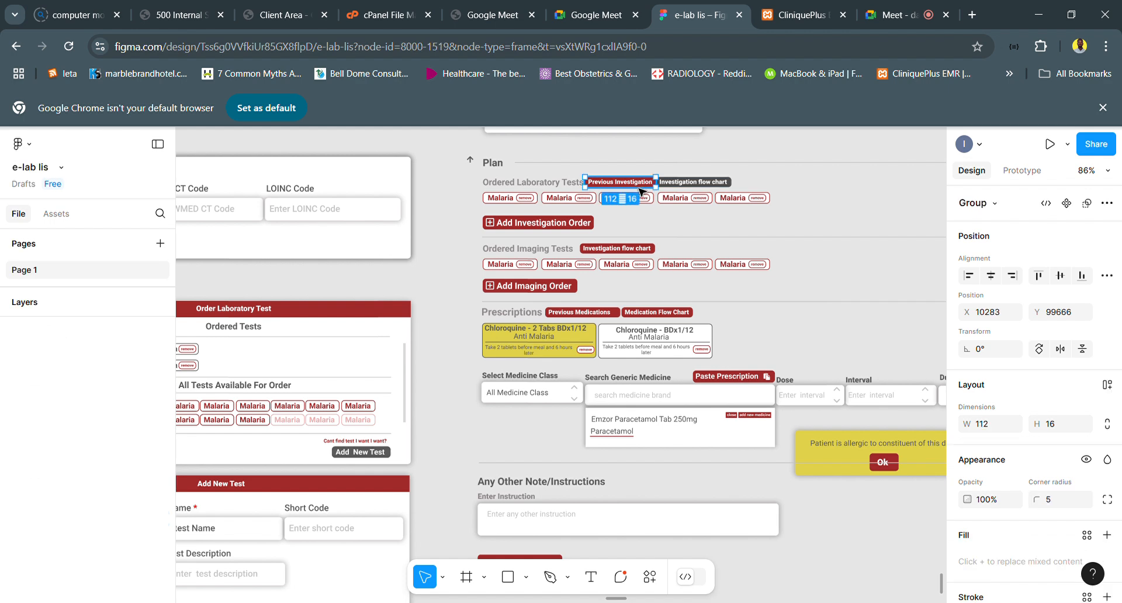
pyautogui.press('Delete')
# - Move the grey Investigation flow chart button left to X 10287, directly beside the Ordered Laboratory Tests heading
pyautogui.click(671, 186)
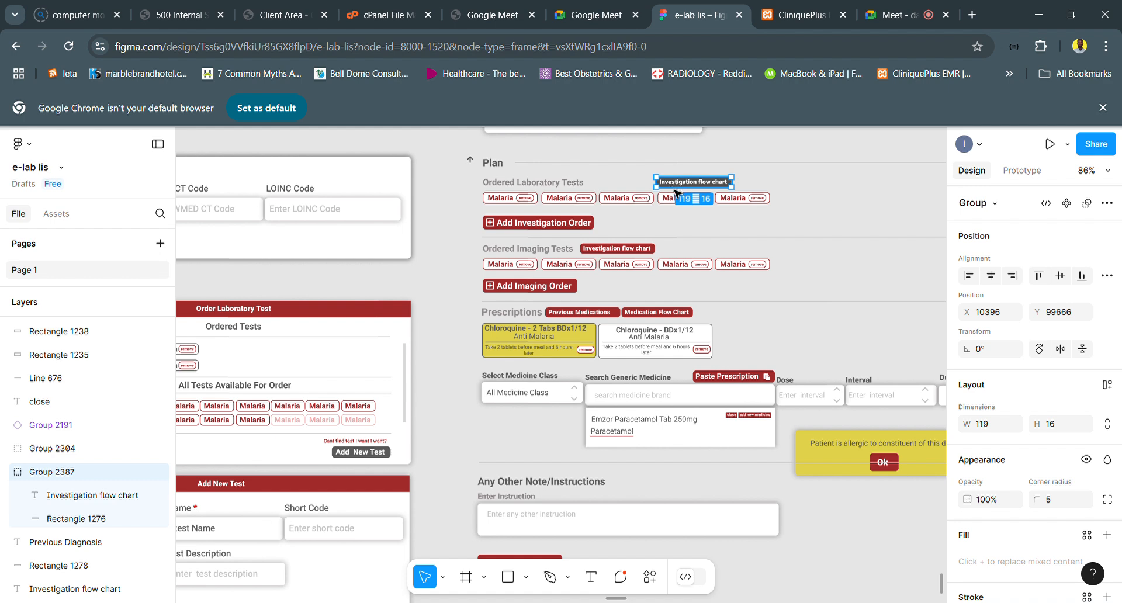
pyautogui.hotkey('shift', 'Left')
pyautogui.hotkey('shift', 'Left')
pyautogui.hotkey('shift', 'Left')
pyautogui.hotkey('shift', 'Left')
pyautogui.hotkey('shift', 'Left')
pyautogui.hotkey('shift', 'Left')
pyautogui.hotkey('shift', 'Left')
pyautogui.hotkey('shift', 'Left')
pyautogui.hotkey('shift', 'Left')
pyautogui.hotkey('shift', 'Left')
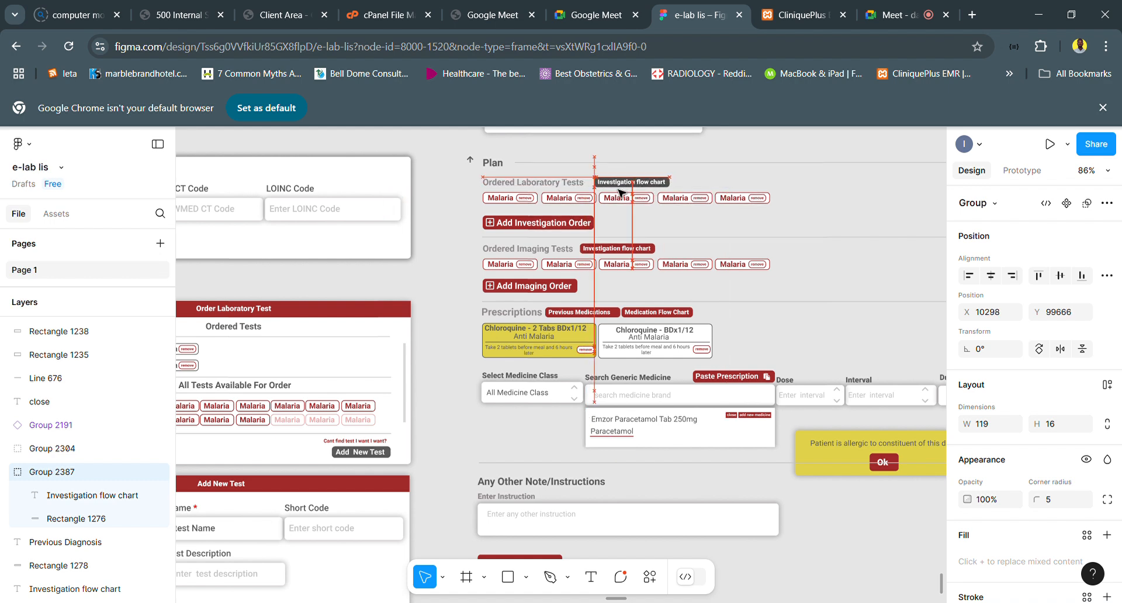
pyautogui.moveTo(616, 193); pyautogui.dragTo(614, 192)
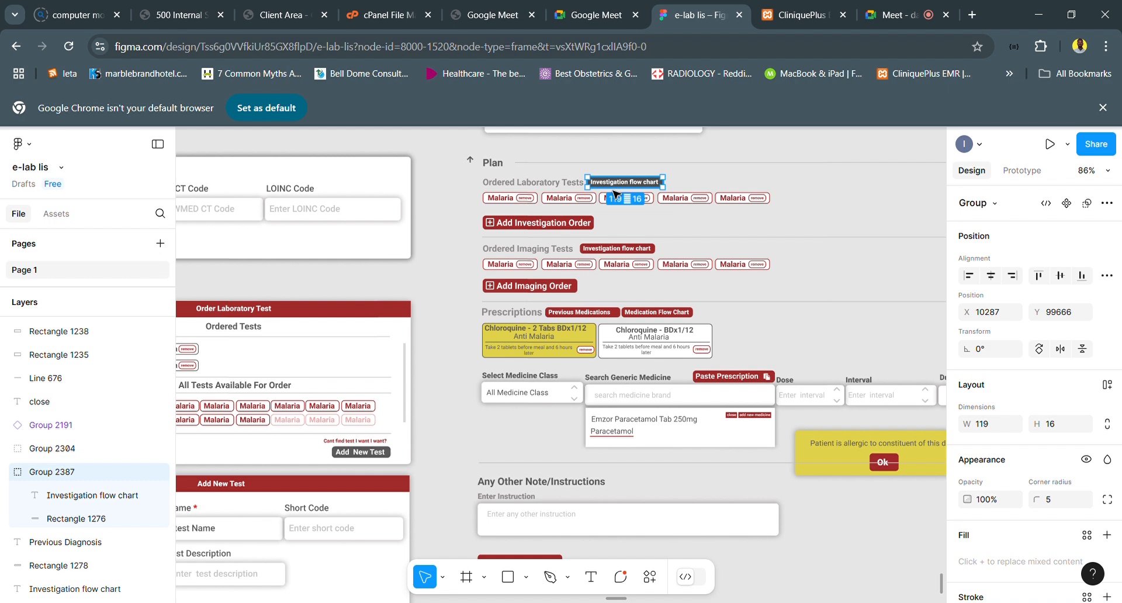
# - Set both the fill and the stroke of the laboratory Investigation flow chart button's rectangle to red AA2F2F
pyautogui.scroll(5, 615, 193)
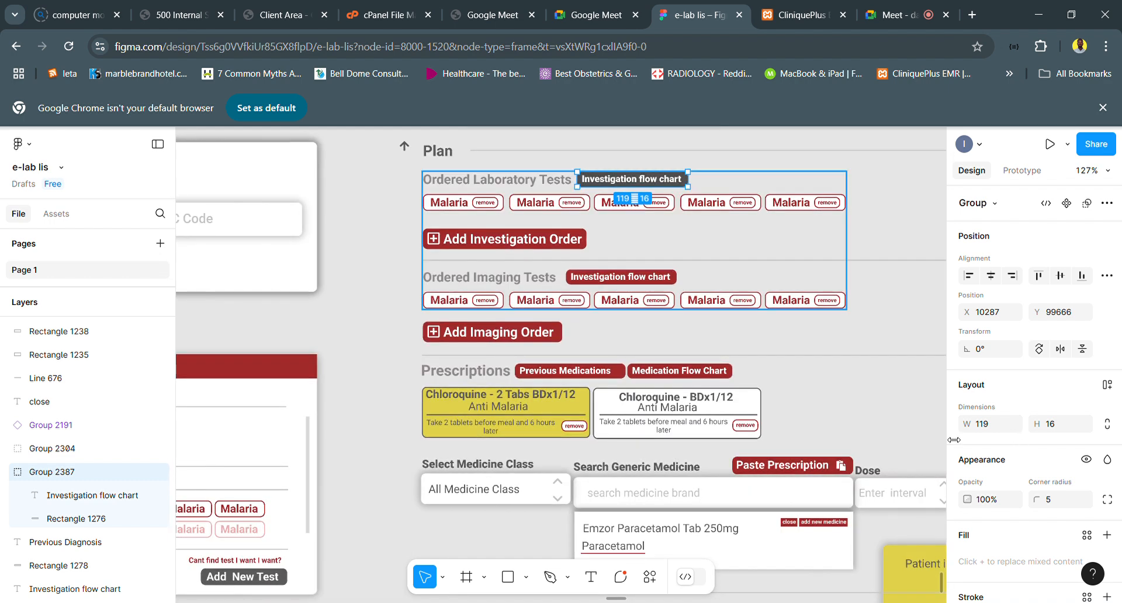
pyautogui.scroll(2, 648, 210)
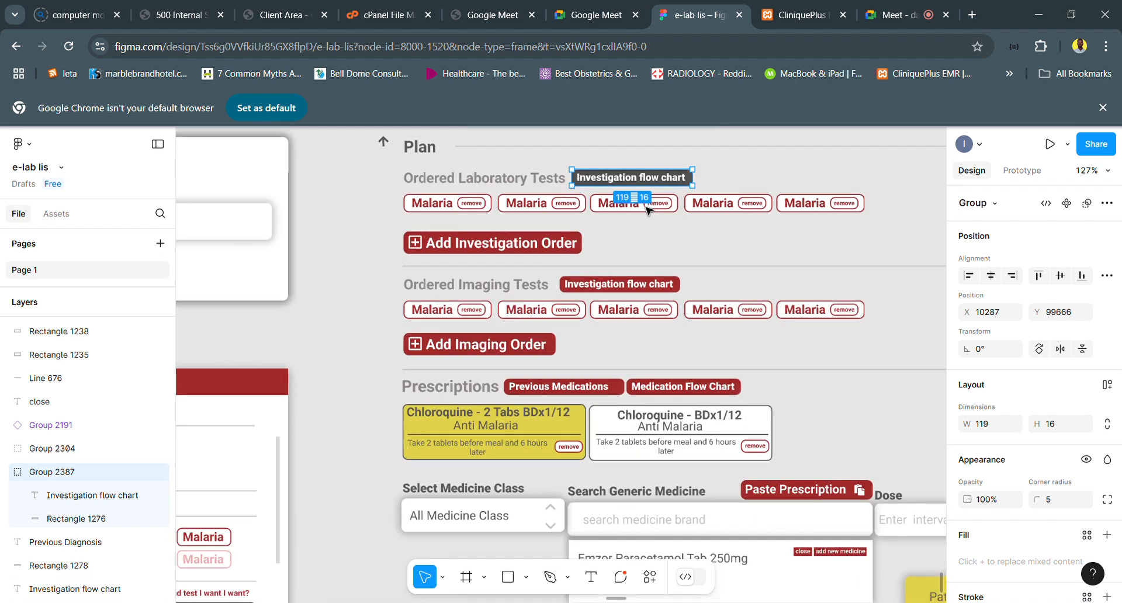
pyautogui.scroll(4, 596, 211)
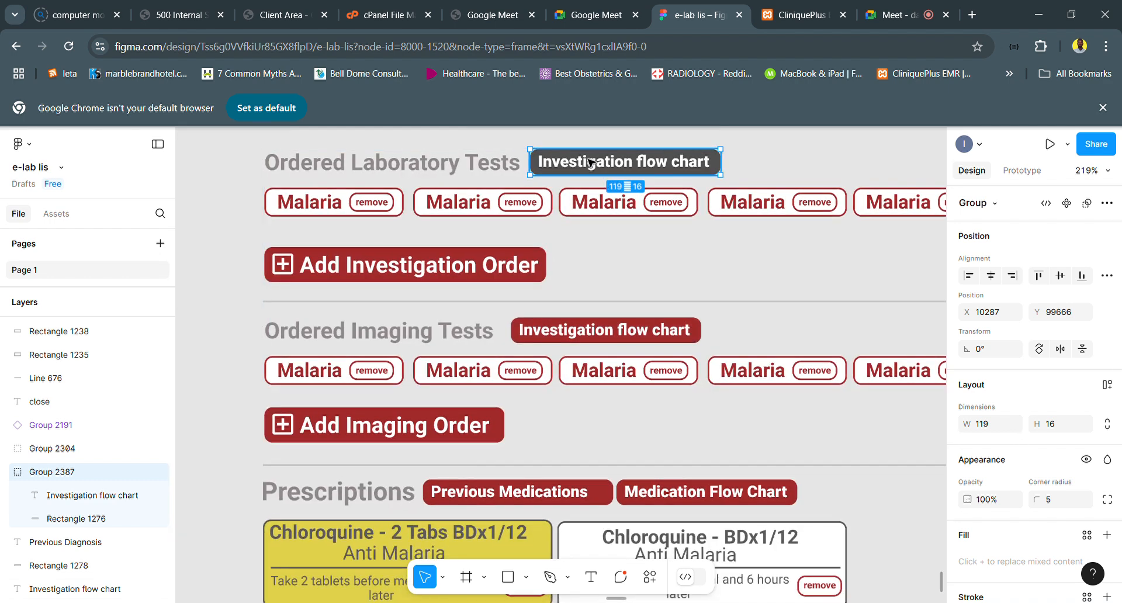
pyautogui.scroll(2, 590, 164)
pyautogui.doubleClick(587, 164)
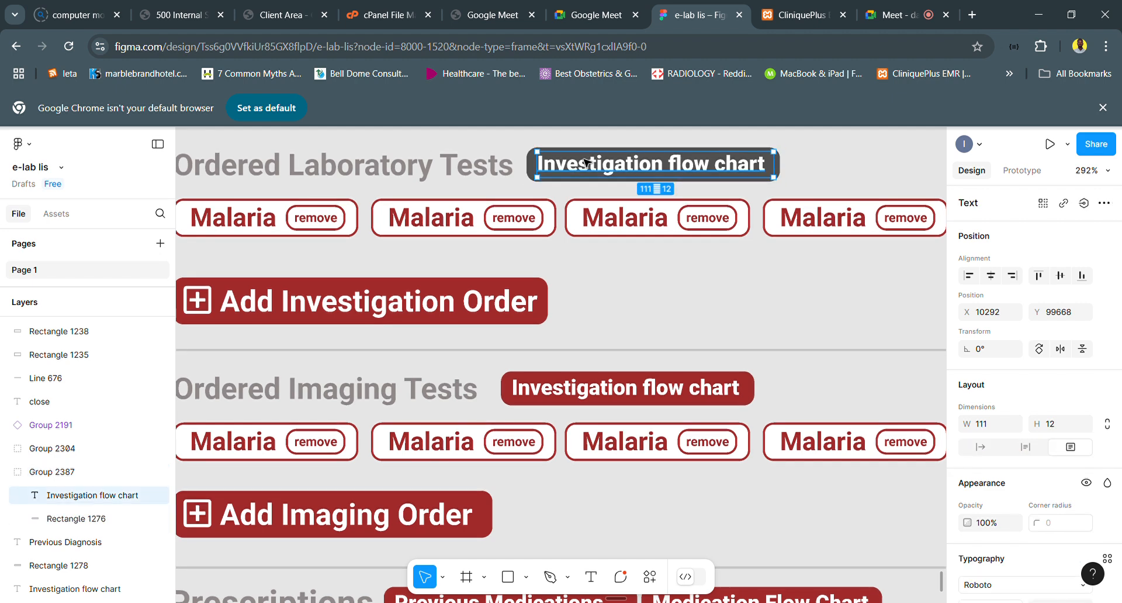
pyautogui.click(533, 175)
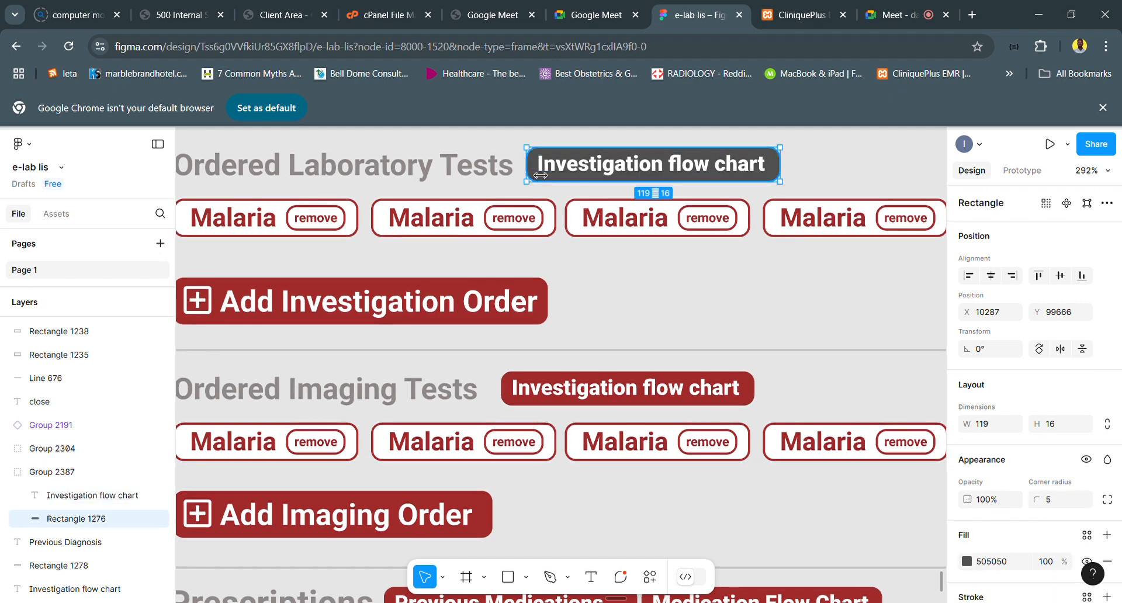
pyautogui.click(967, 561)
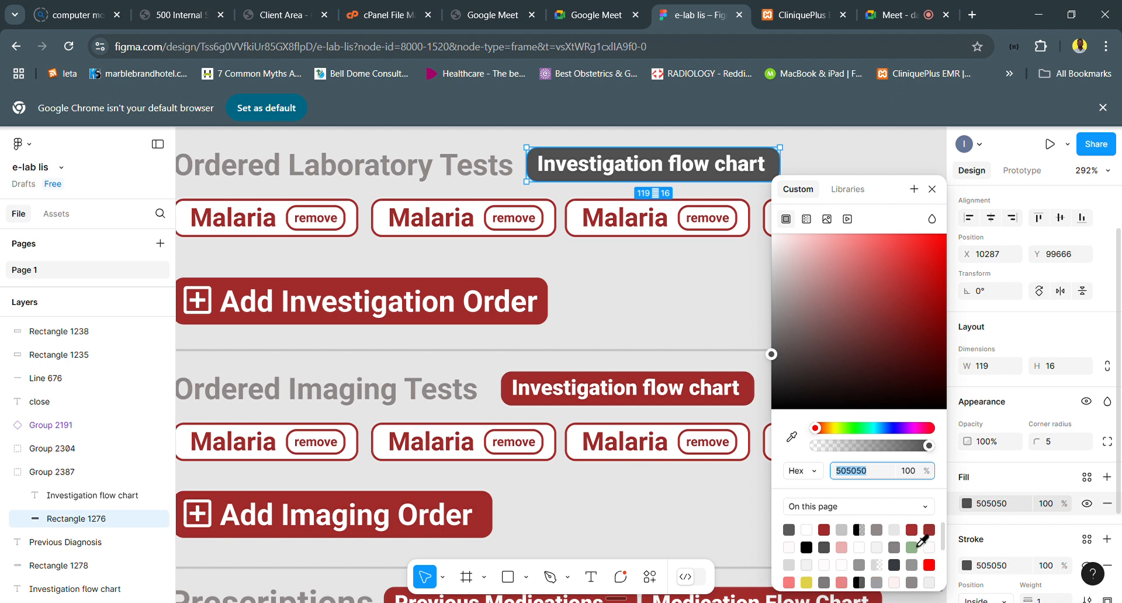
pyautogui.click(928, 530)
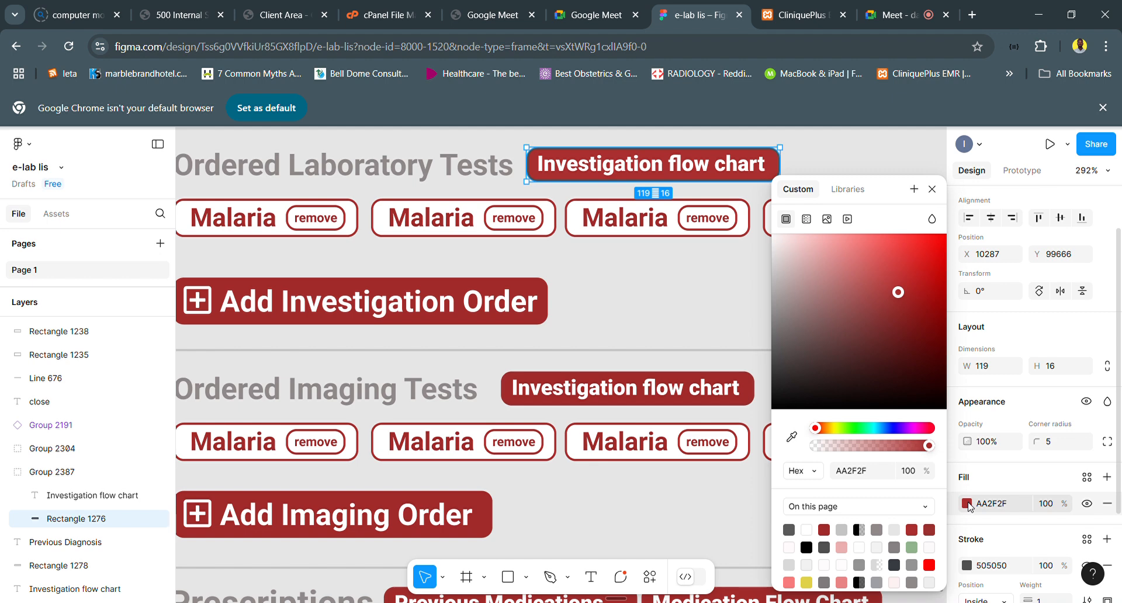
pyautogui.click(967, 566)
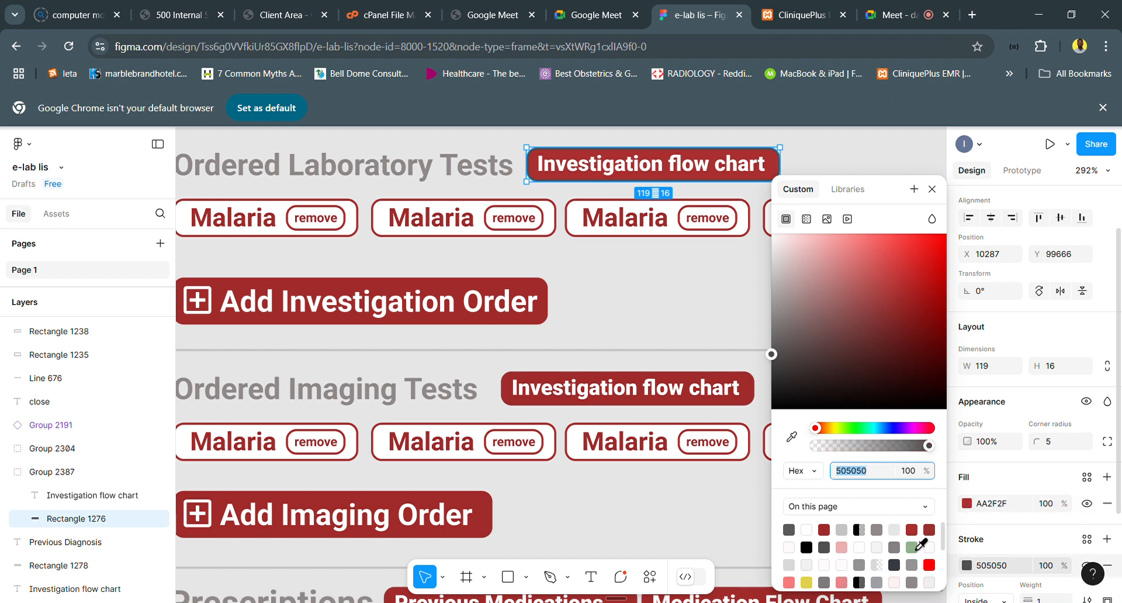
pyautogui.click(929, 530)
# - Examine the Investigation Flow Chart window, including the Full Blood Count result cards and the Urine MCS microscopy, culture and sensitivity cards
pyautogui.keyDown('ctrl'); pyautogui.scroll(-3, 673, 346); pyautogui.keyUp('ctrl')
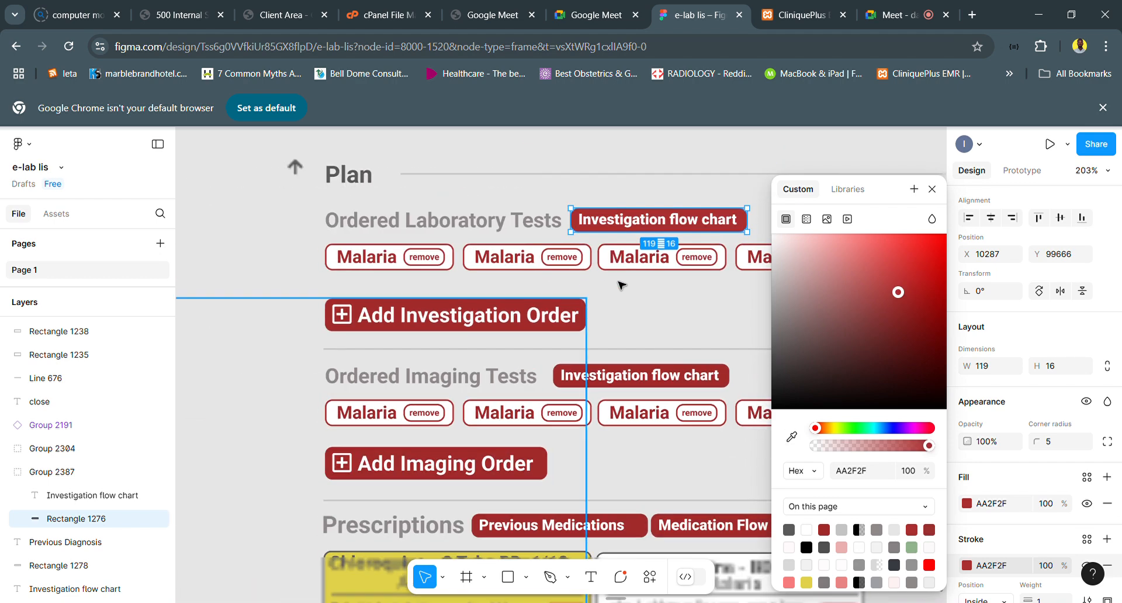
pyautogui.keyDown('ctrl'); pyautogui.scroll(-5, 621, 285); pyautogui.keyUp('ctrl')
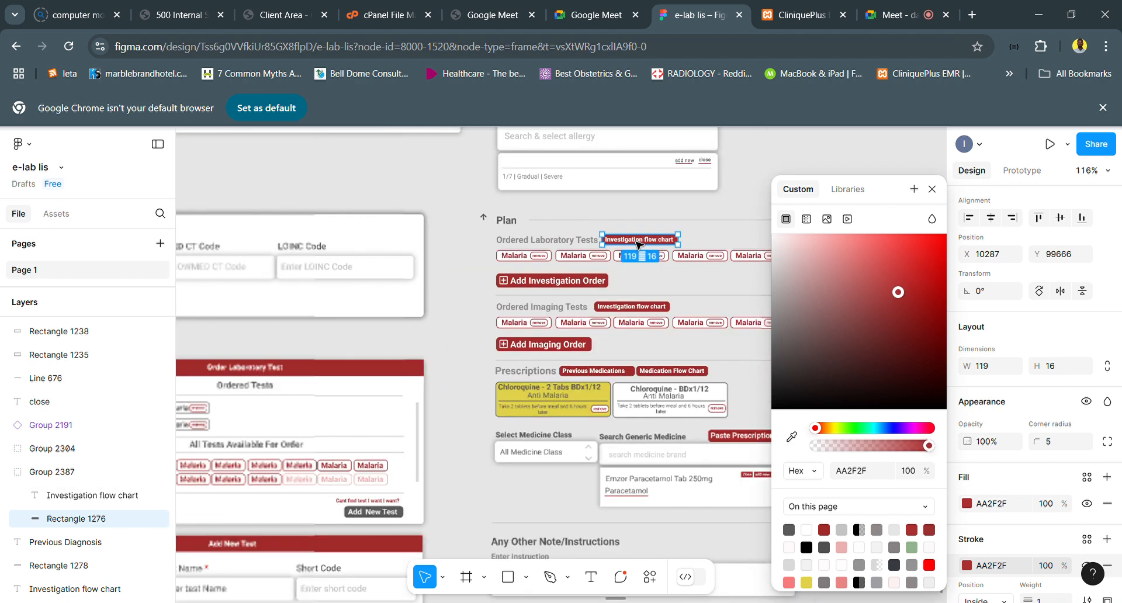
pyautogui.keyDown('ctrl'); pyautogui.scroll(-5, 639, 245); pyautogui.keyUp('ctrl')
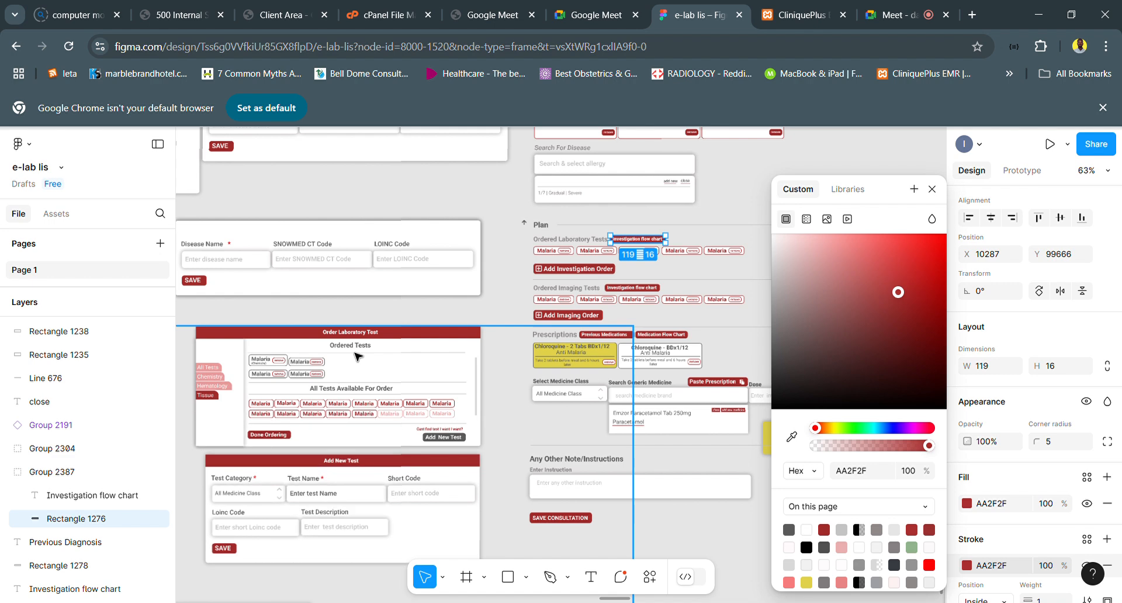
pyautogui.scroll(-5, 356, 356)
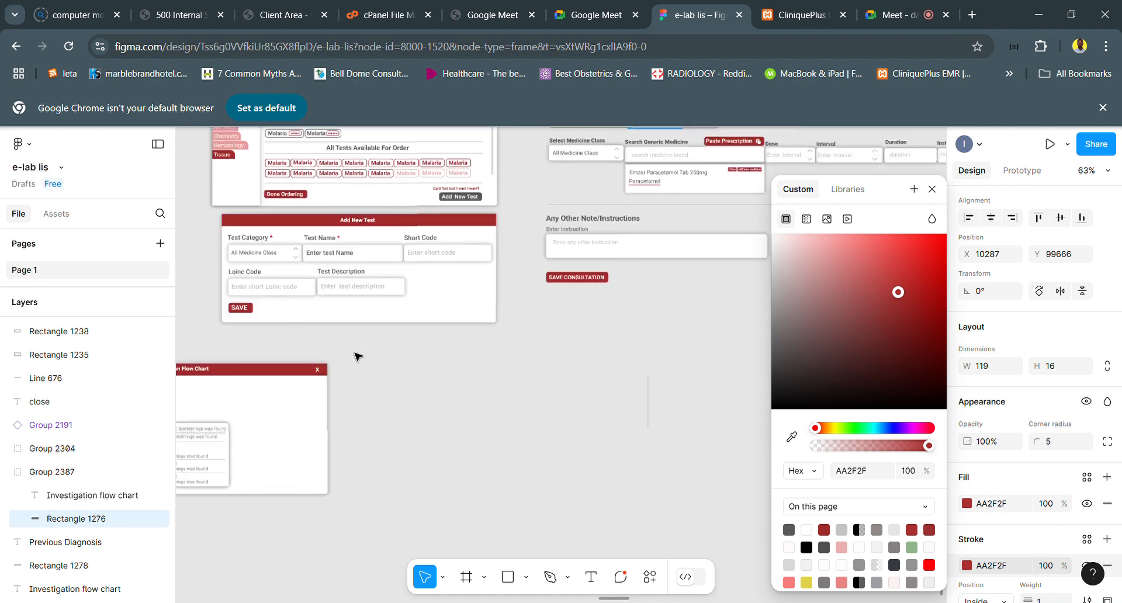
pyautogui.hscroll(-3, 374, 374)
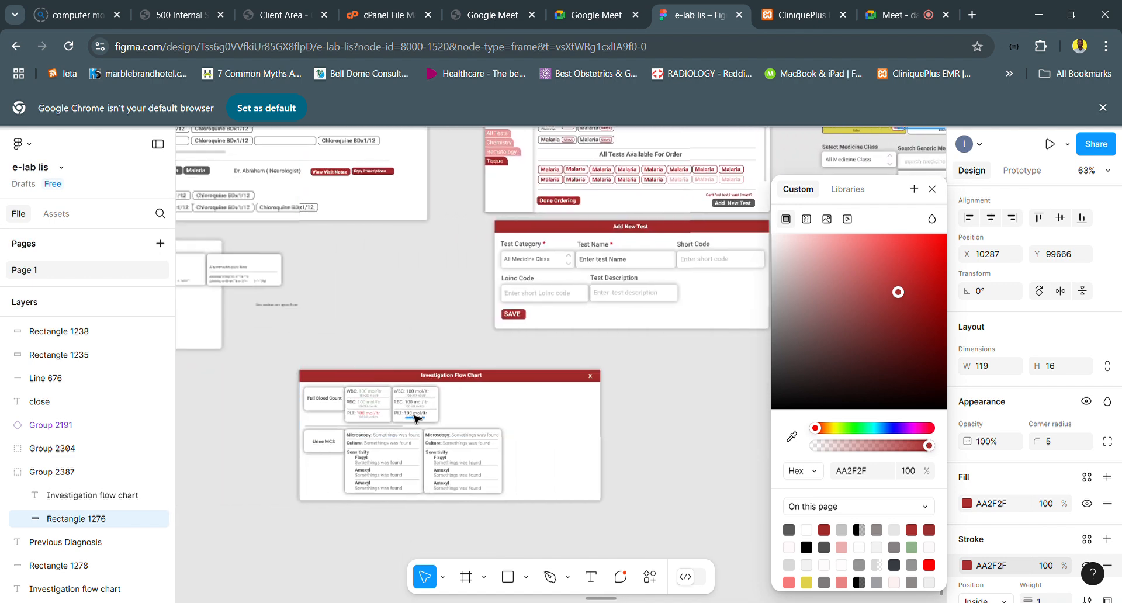
pyautogui.keyDown('ctrl'); pyautogui.scroll(1, 413, 408); pyautogui.keyUp('ctrl')
pyautogui.keyDown('ctrl'); pyautogui.scroll(5, 414, 418); pyautogui.keyUp('ctrl')
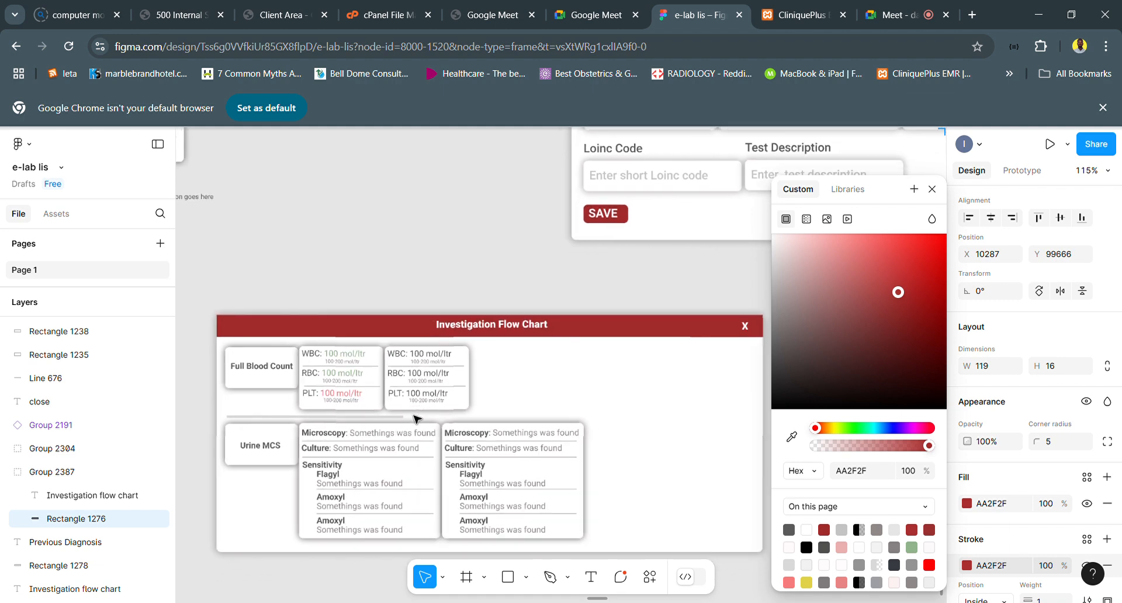
pyautogui.keyDown('ctrl'); pyautogui.scroll(5, 414, 417); pyautogui.keyUp('ctrl')
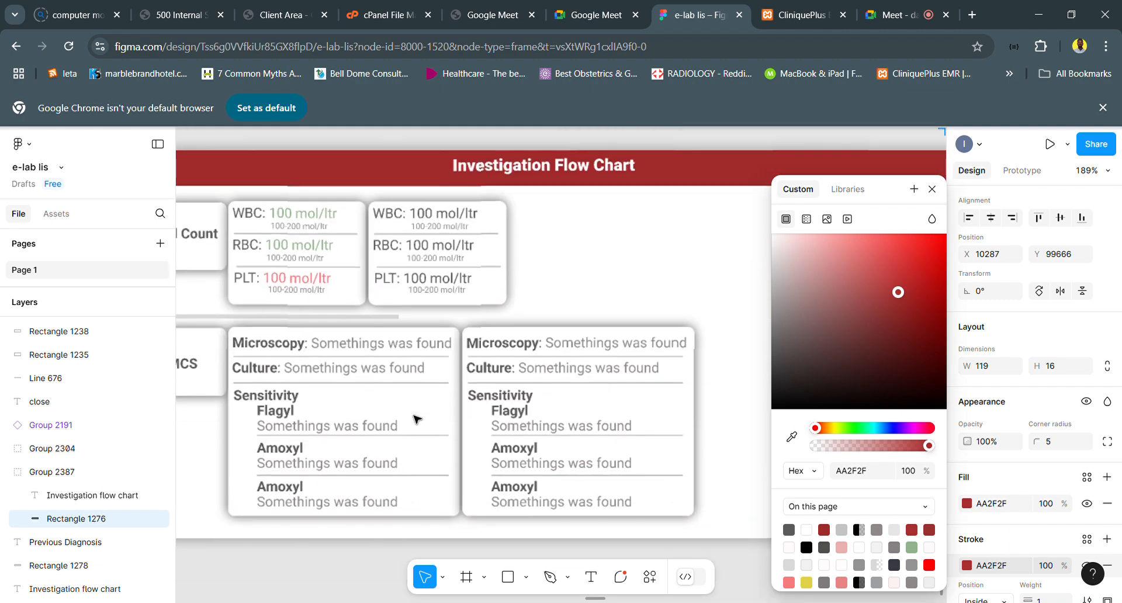
pyautogui.hscroll(-3, 415, 419)
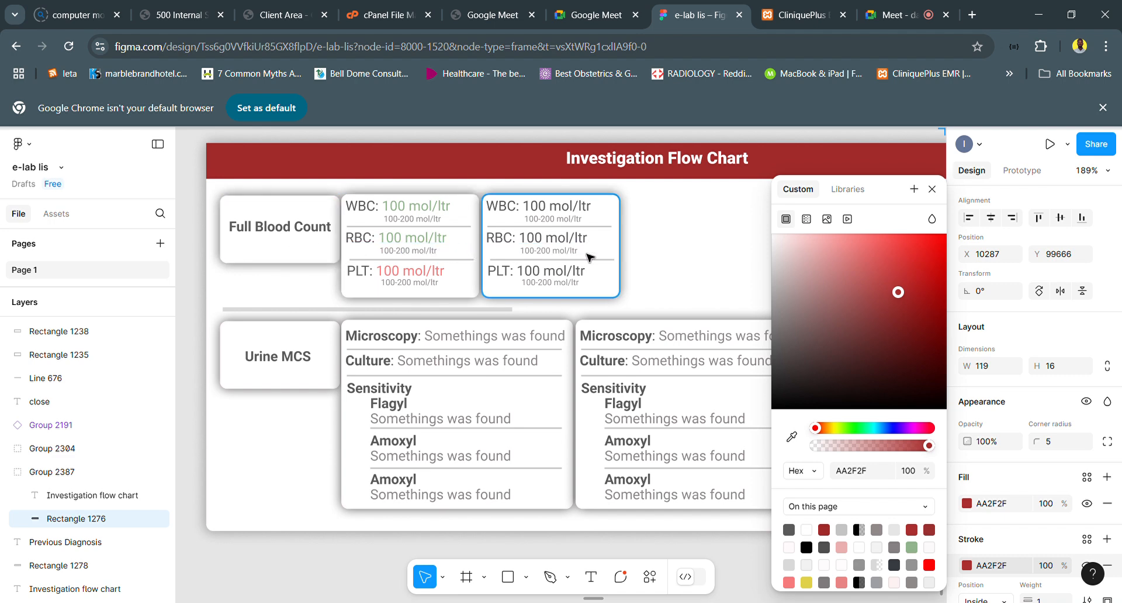
pyautogui.hscroll(2, 590, 257)
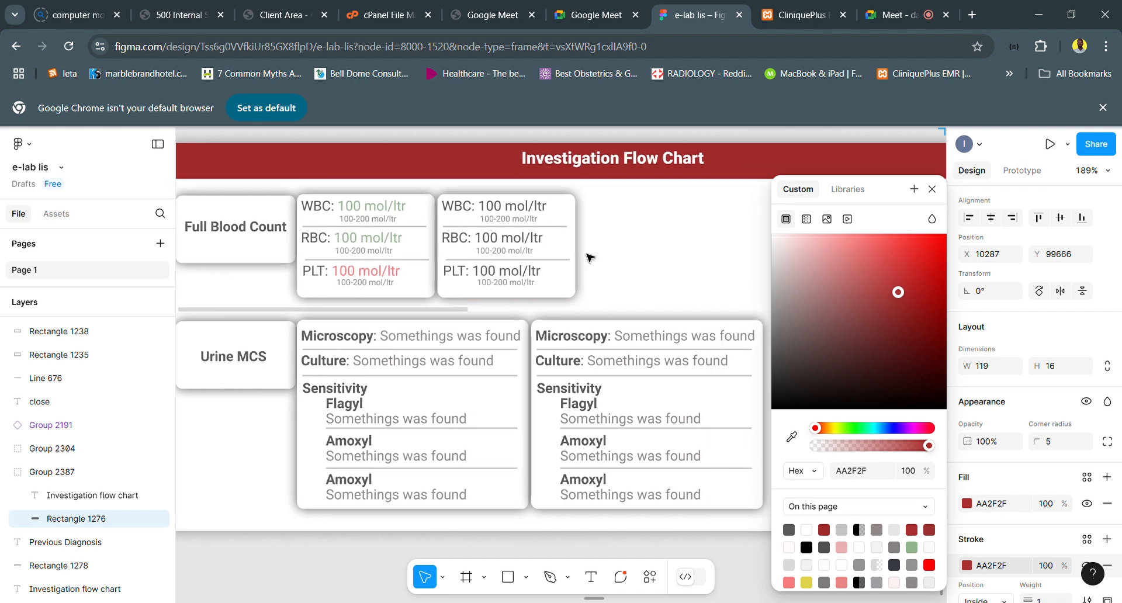
pyautogui.hscroll(-1, 590, 257)
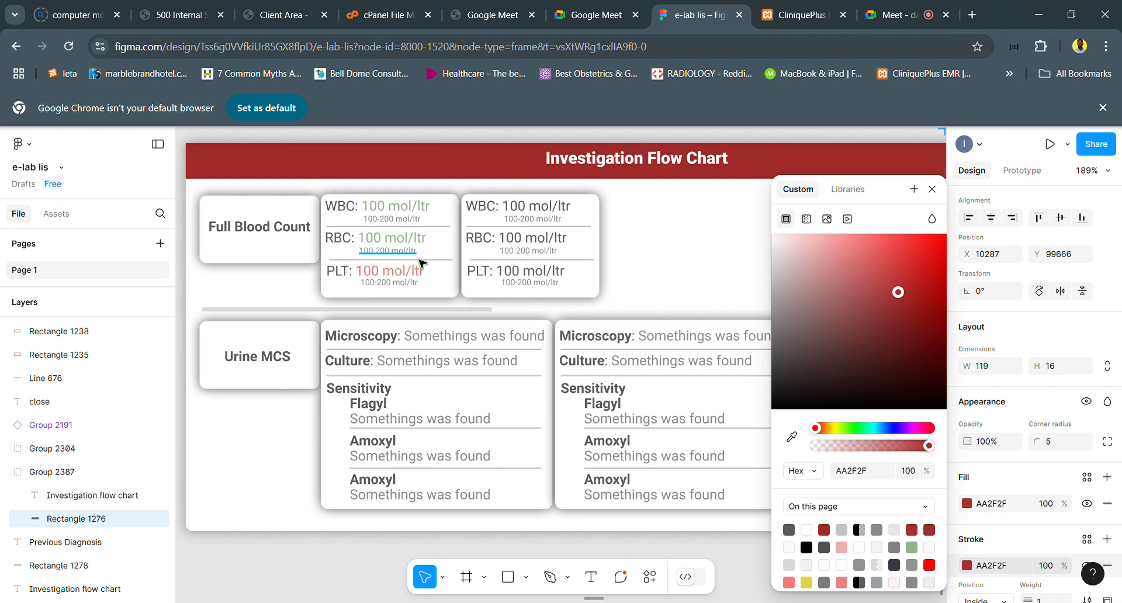
pyautogui.scroll(2, 421, 262)
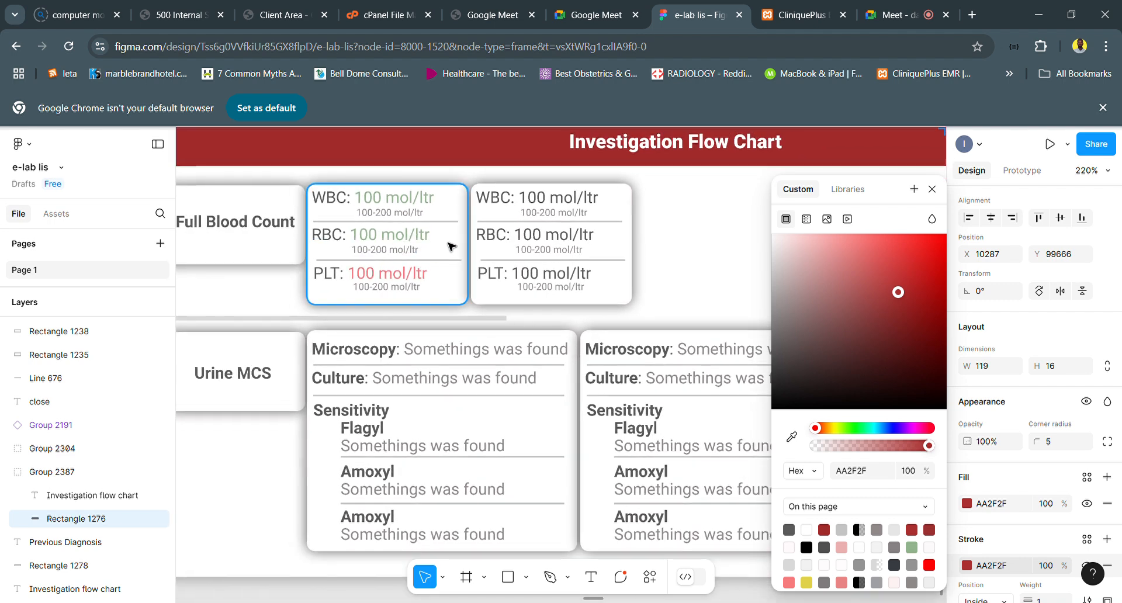
pyautogui.scroll(2, 449, 245)
pyautogui.scroll(5, 450, 245)
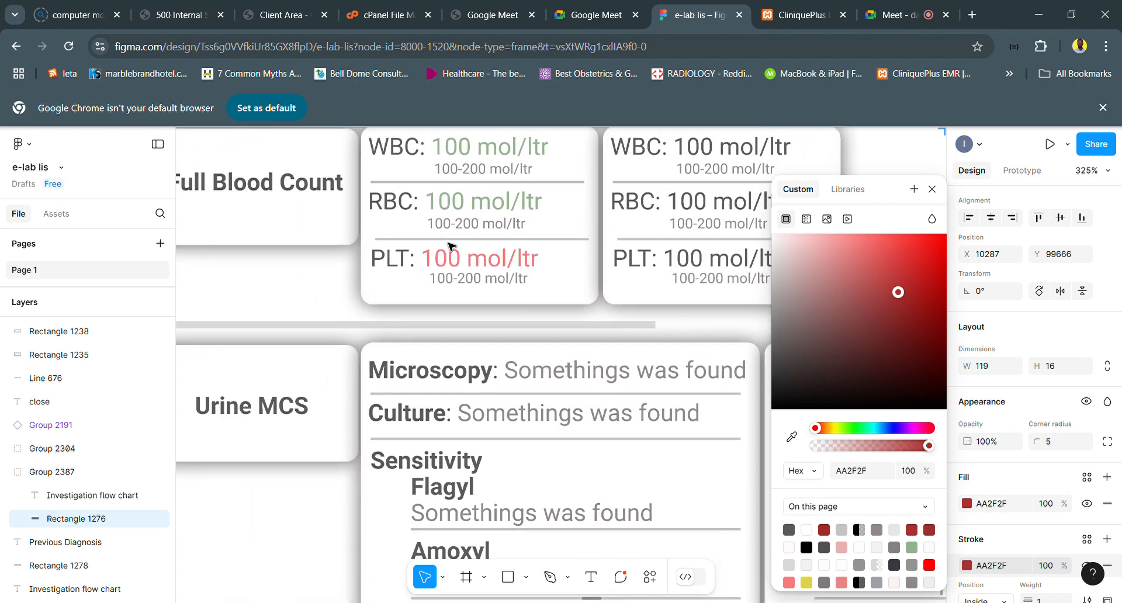
pyautogui.scroll(-4, 409, 293)
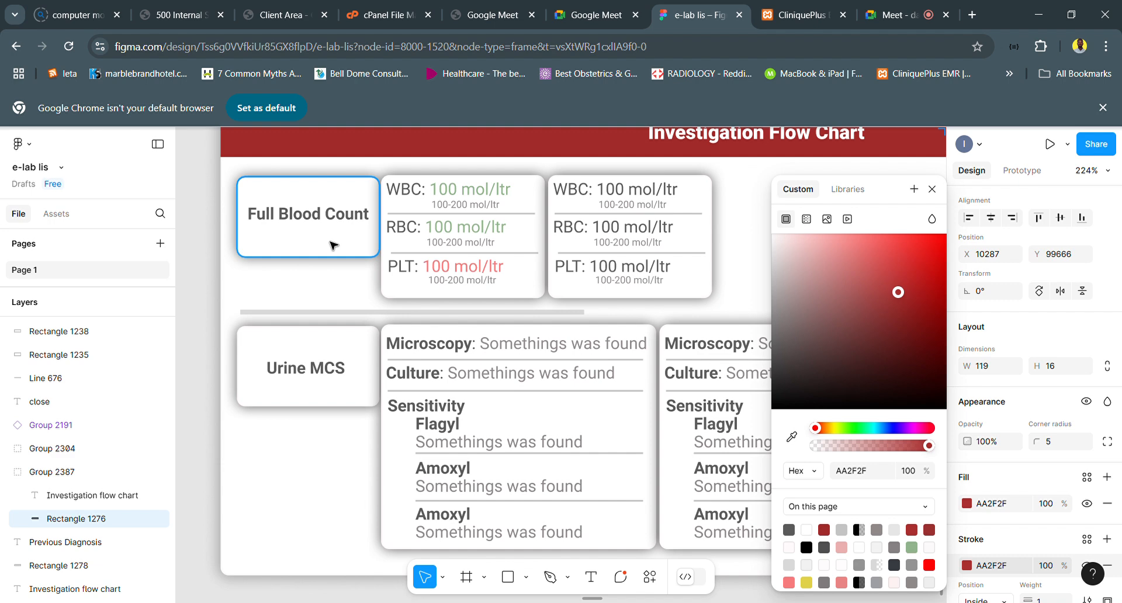
# - Inspect the WBC and PLT result texts in the first Full Blood Count card without editing them
pyautogui.click(447, 189)
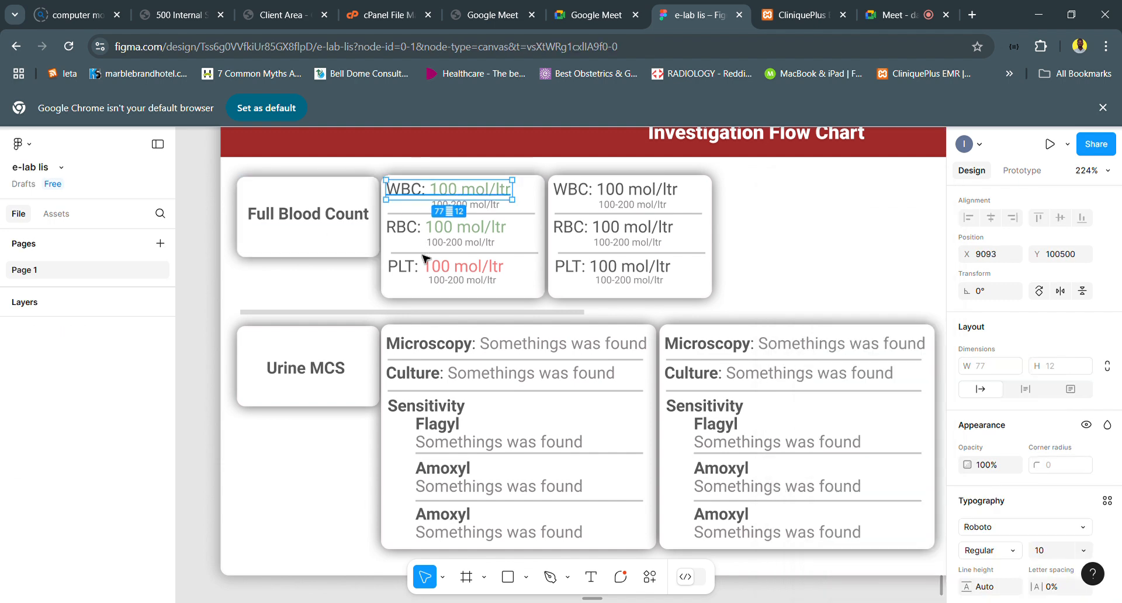
pyautogui.click(402, 276)
pyautogui.doubleClick(403, 275)
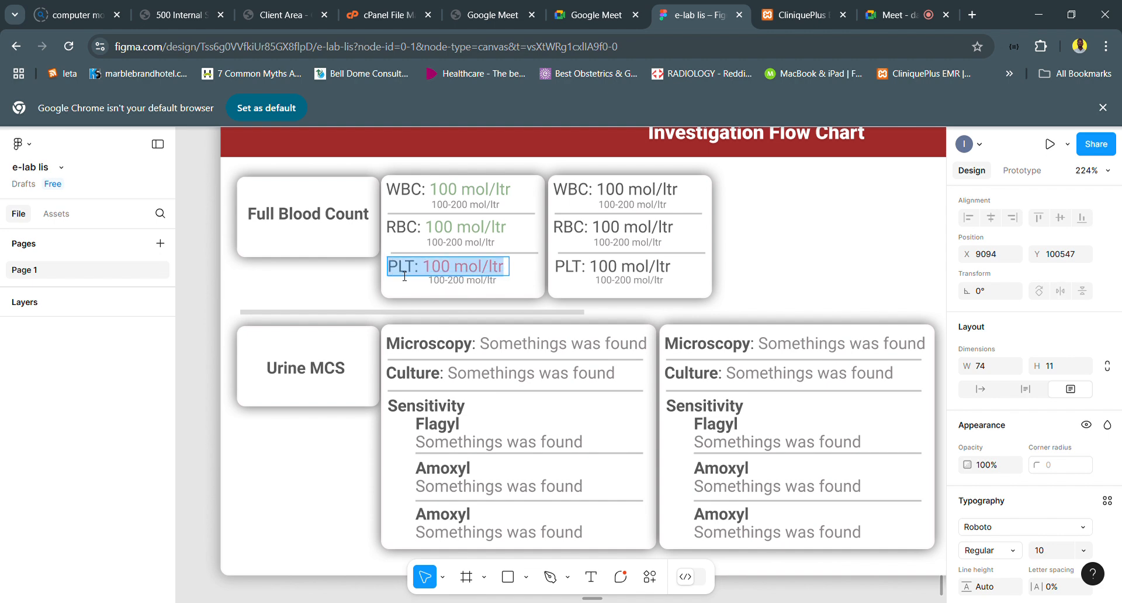
pyautogui.click(405, 276)
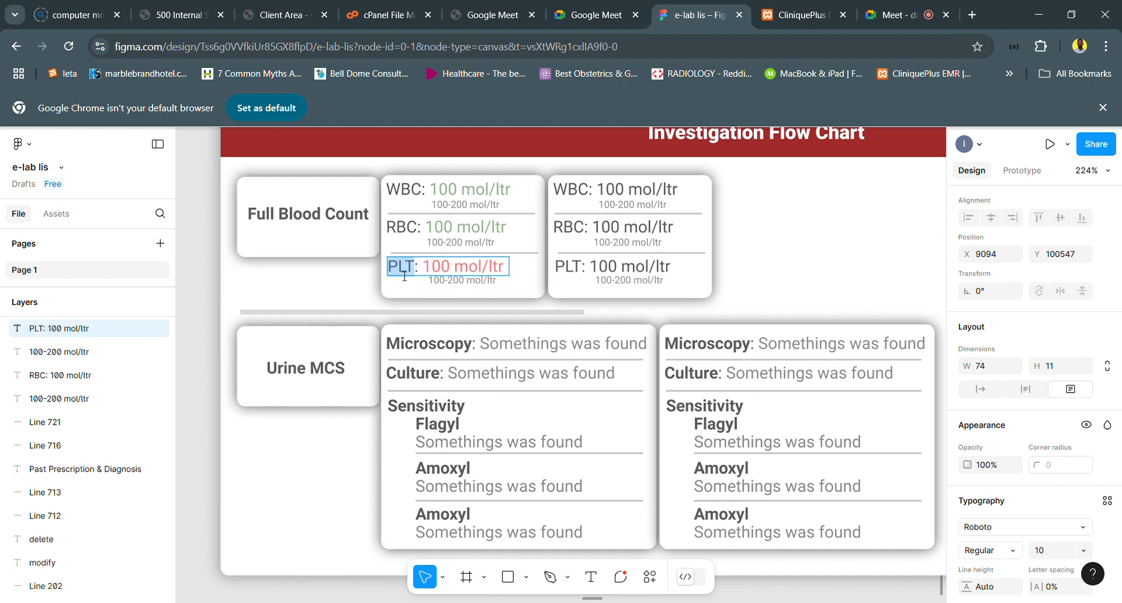
pyautogui.press('Escape')
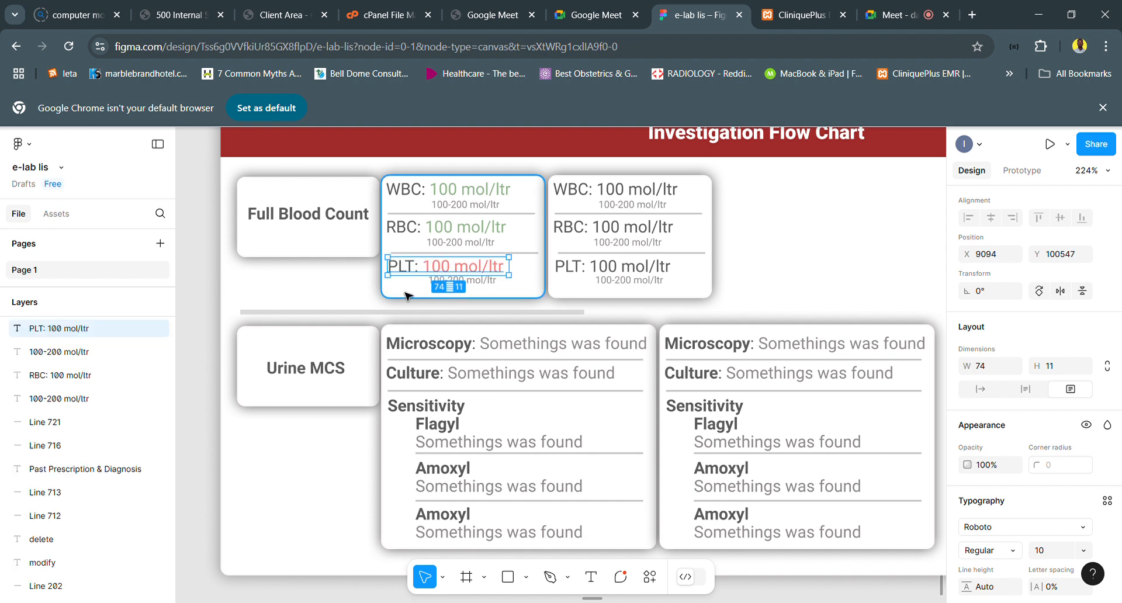
# - Place a copy of the PLT text at X 9096, Y 100559, beneath the PLT result in the first Full Blood Count card
pyautogui.write('PLT')
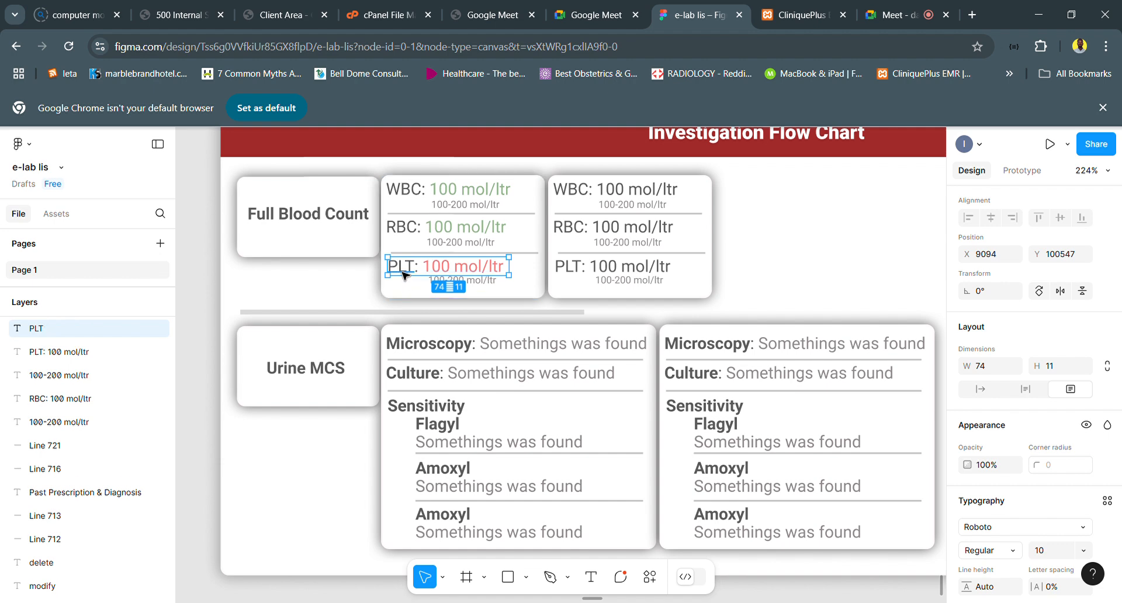
pyautogui.moveTo(407, 293); pyautogui.dragTo(408, 296)
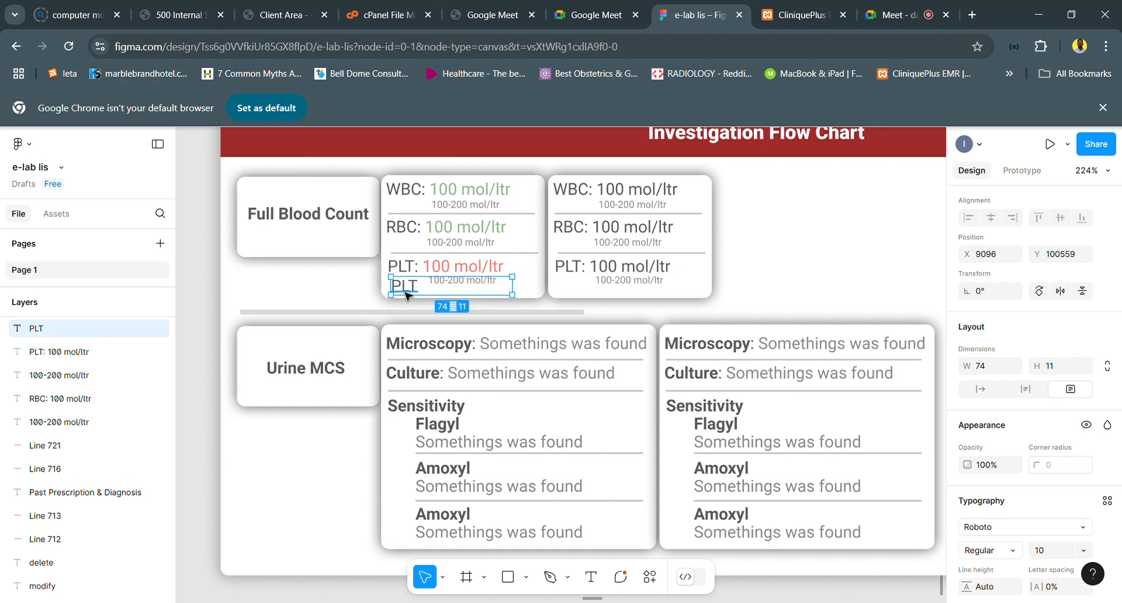
pyautogui.scroll(5, 407, 295)
# - Replace the copied PLT text with "Ordered BY: Dr XYZ 2024-10-01 9:45PM"
pyautogui.doubleClick(407, 295)
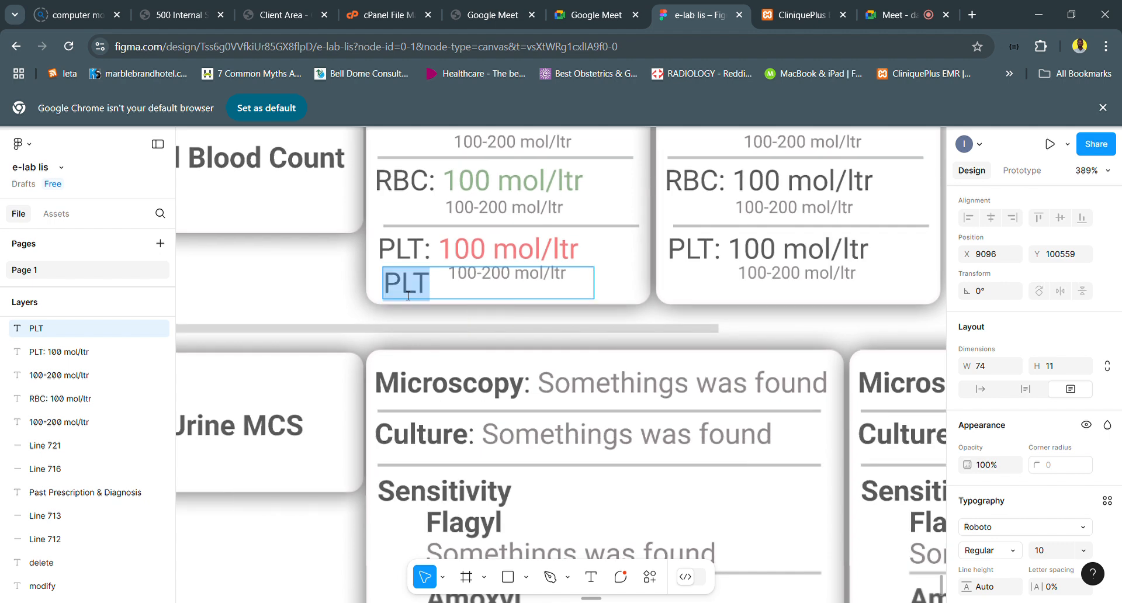
pyautogui.write('Ordered BY:')
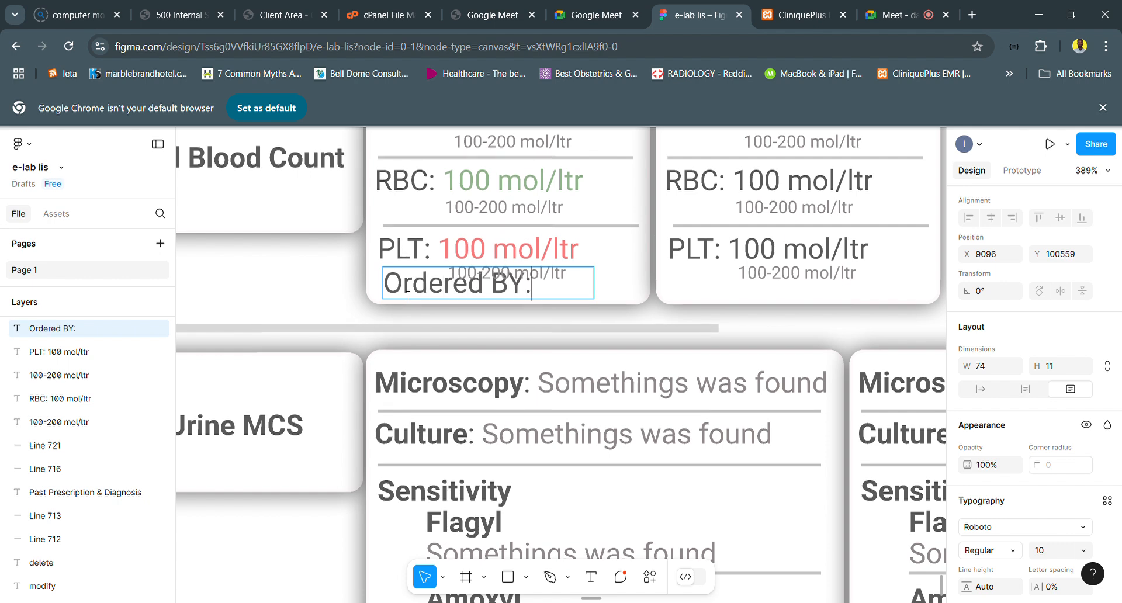
pyautogui.write(' Dr XYZ')
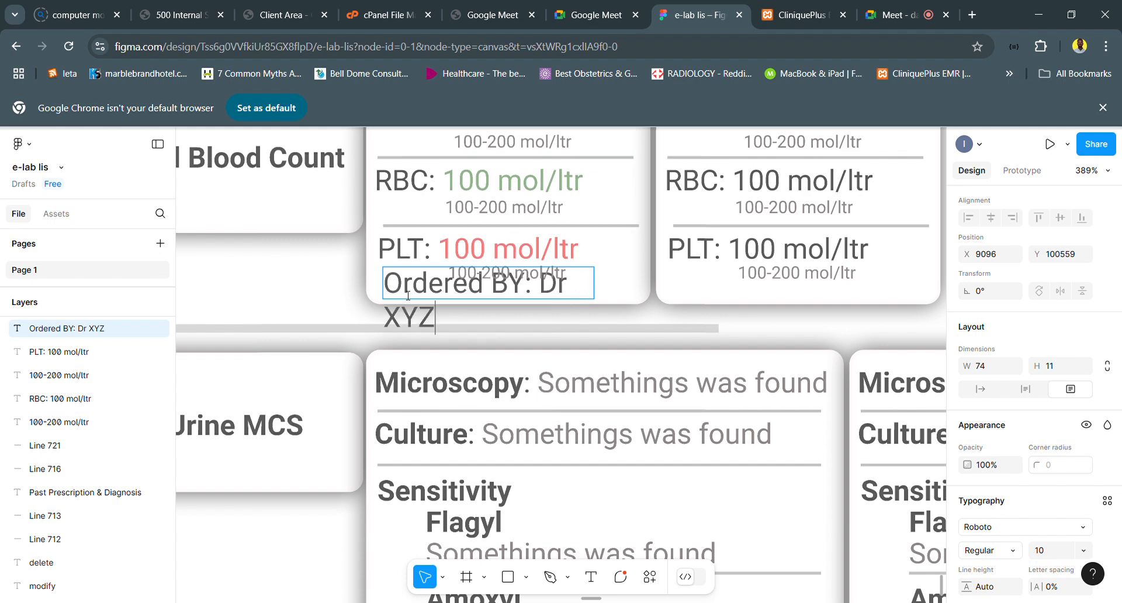
pyautogui.write('2024-100')
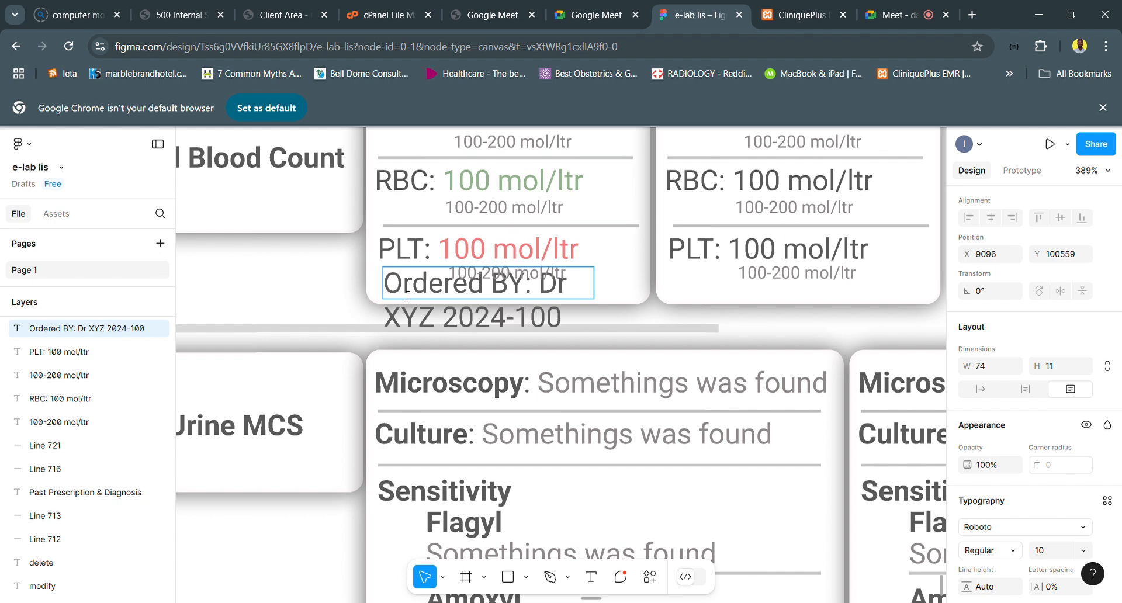
pyautogui.press('BackSpace')
pyautogui.write('-01')
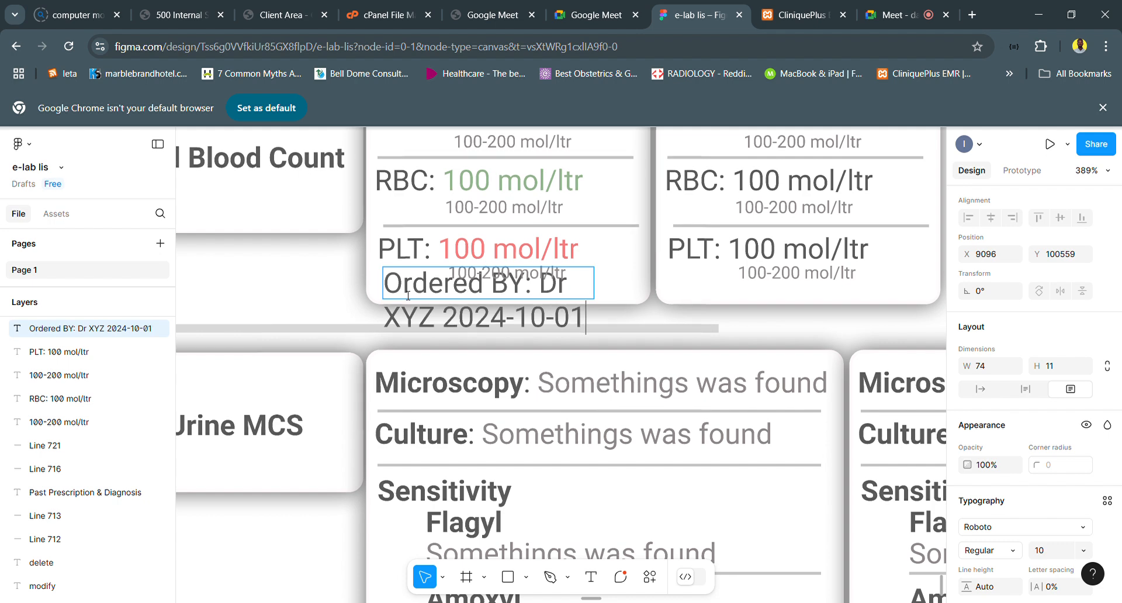
pyautogui.write(' 9:45PM')
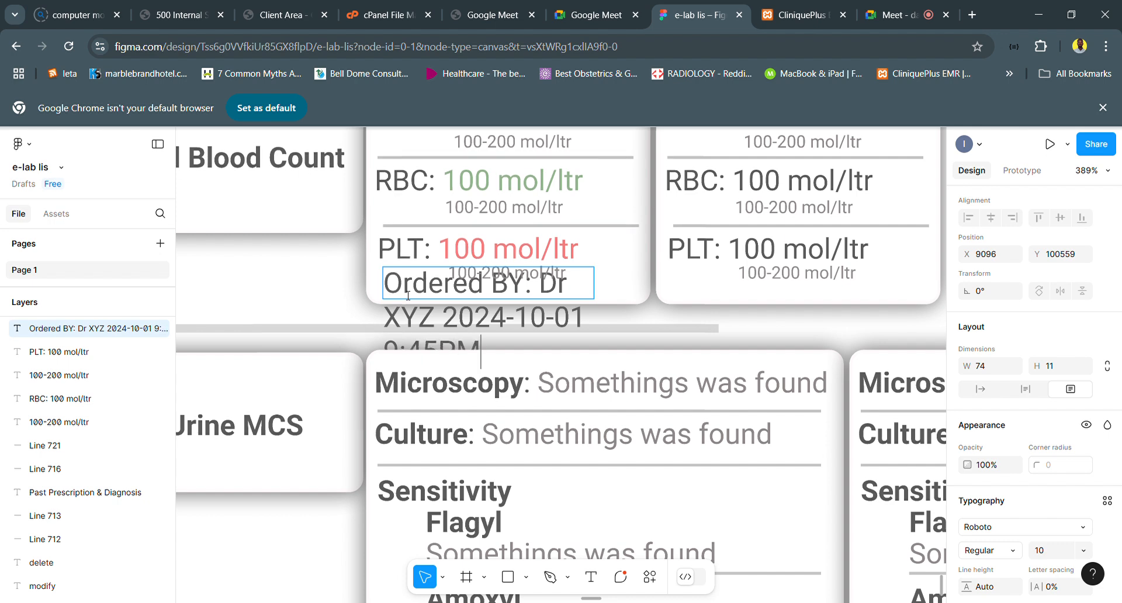
pyautogui.press('Escape')
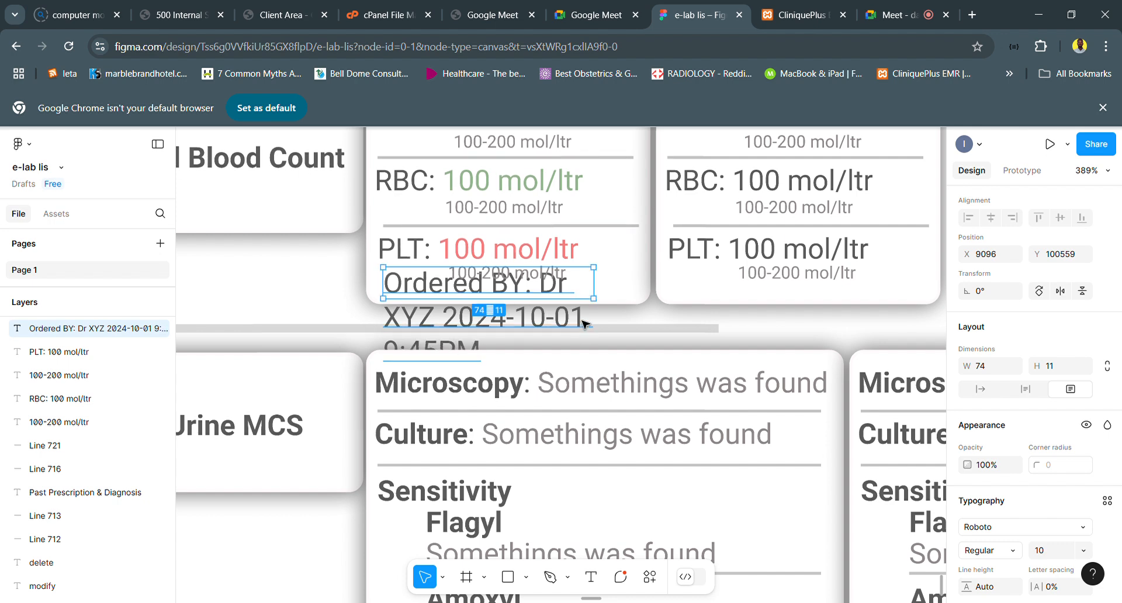
# - Reduce the Ordered BY text to font size 6 and widen its text box to 120
pyautogui.moveTo(684, 295); pyautogui.dragTo(673, 295)
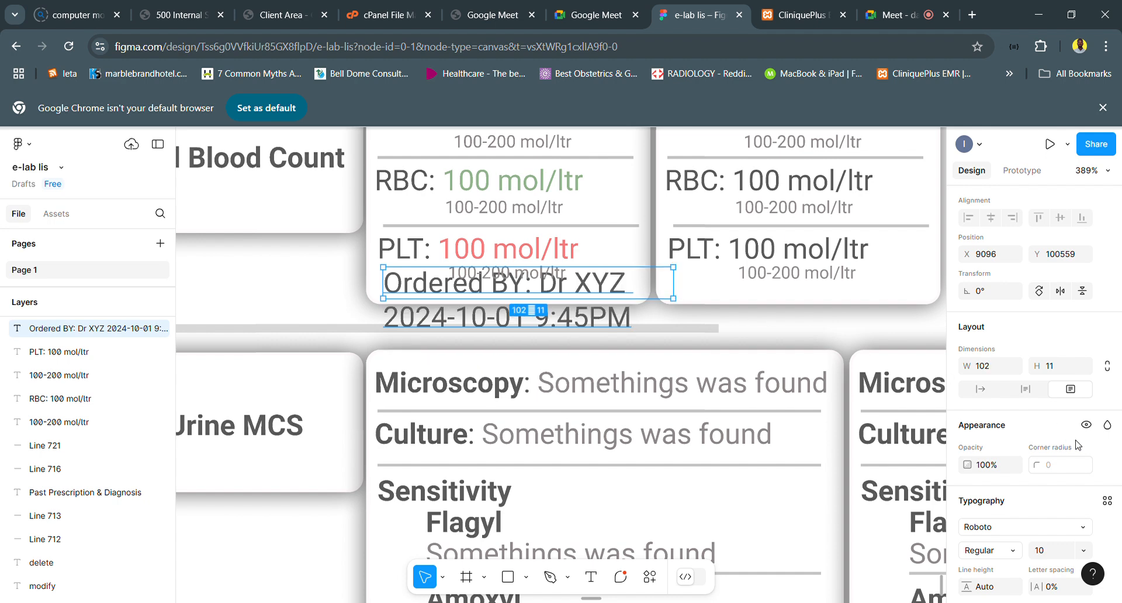
pyautogui.scroll(-1, 1061, 488)
pyautogui.click(1041, 486)
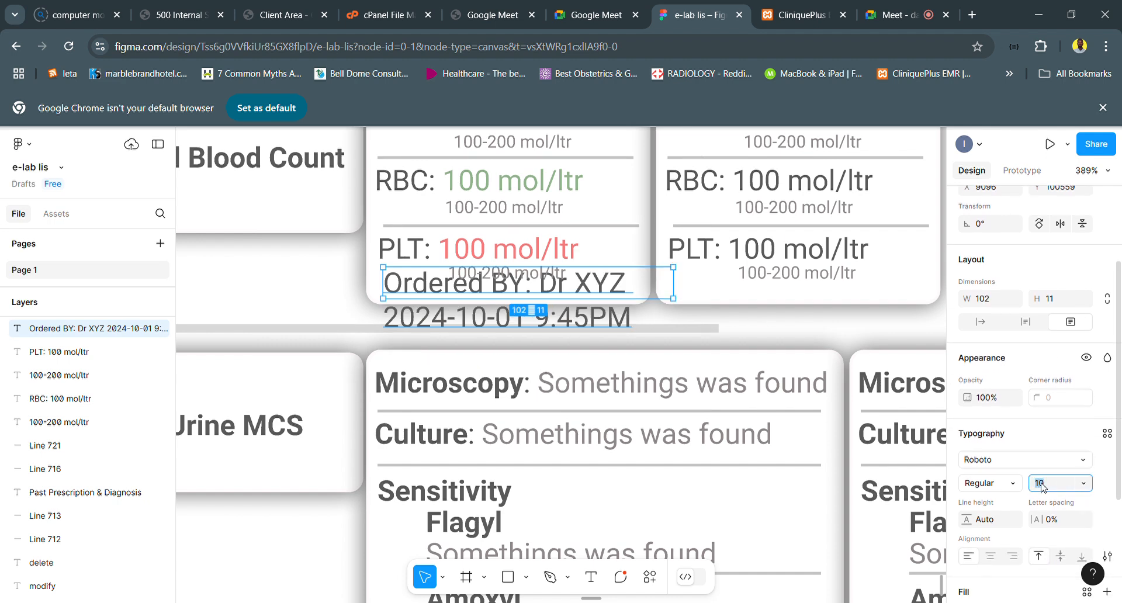
pyautogui.press('Return')
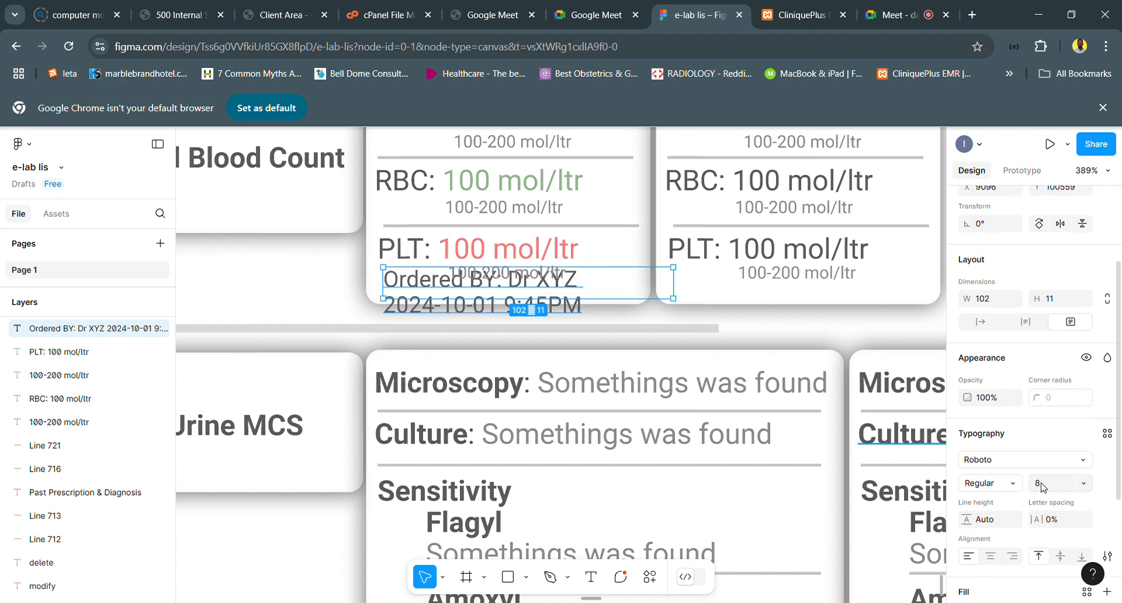
pyautogui.click(1050, 490)
pyautogui.write('6')
pyautogui.press('Return')
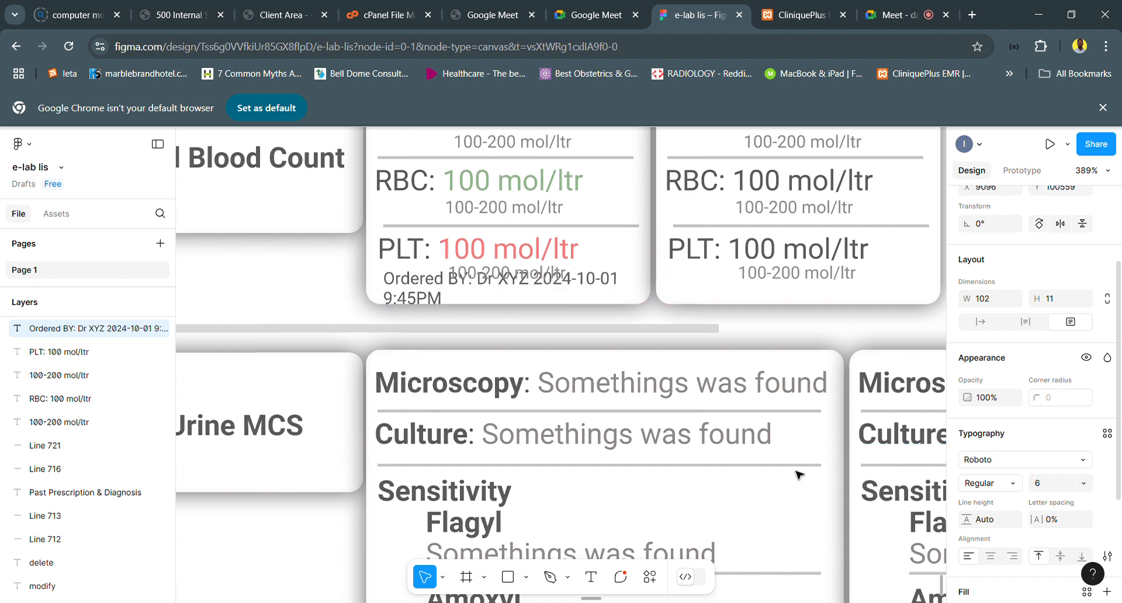
pyautogui.moveTo(685, 295); pyautogui.dragTo(734, 290)
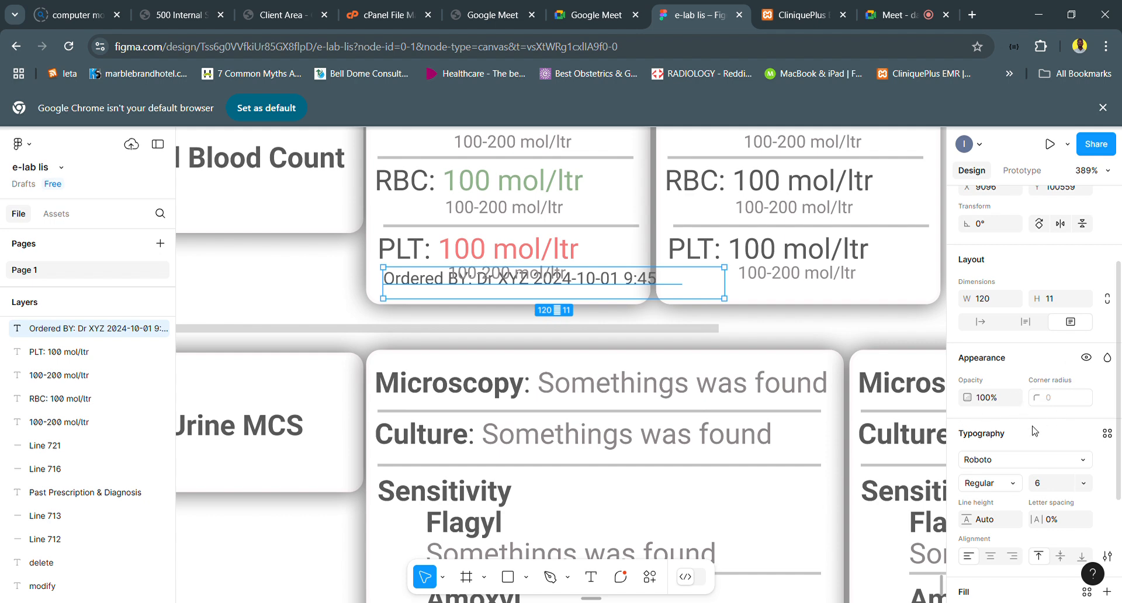
# - Set the Ordered BY text to font size 4 and move it to X 9094, Y 100564, directly beneath the PLT reference range
pyautogui.click(1049, 484)
pyautogui.click(557, 288)
pyautogui.moveTo(556, 294); pyautogui.dragTo(557, 297)
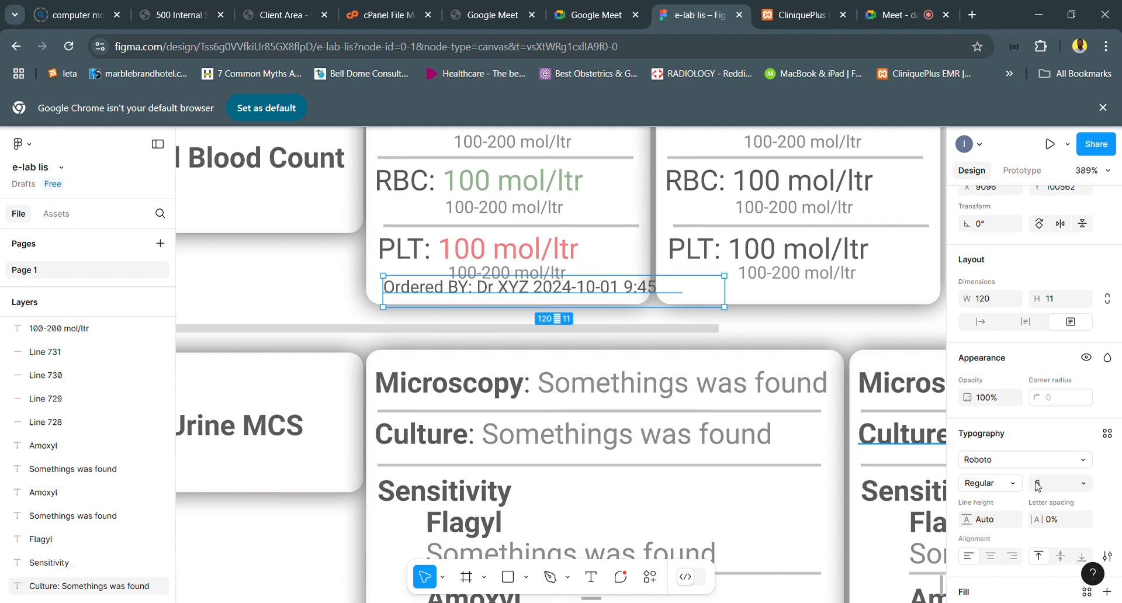
pyautogui.click(1044, 487)
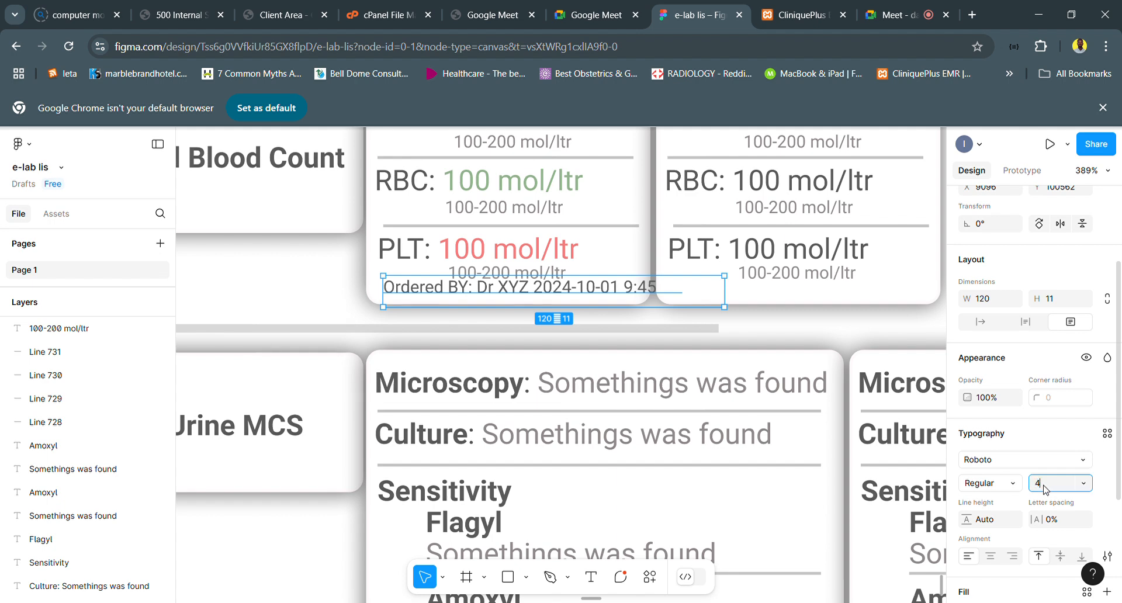
pyautogui.press('Return')
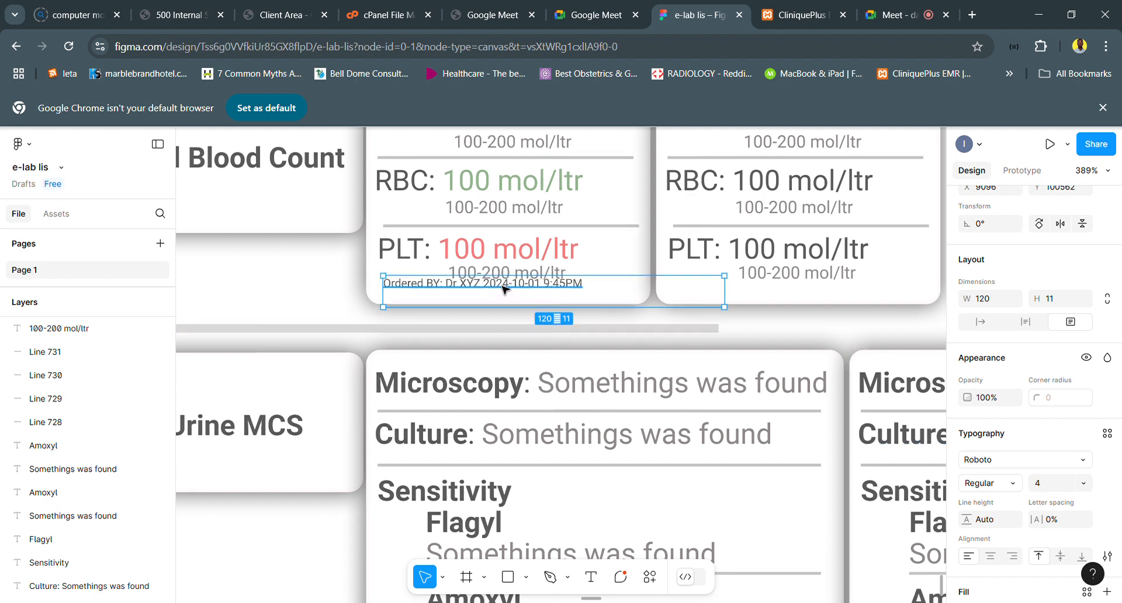
pyautogui.moveTo(503, 297); pyautogui.dragTo(500, 294)
# - Extend the first Full Blood Count result card's rectangle downward to a height of 82, keeping its top edge in place
pyautogui.scroll(3, 500, 293)
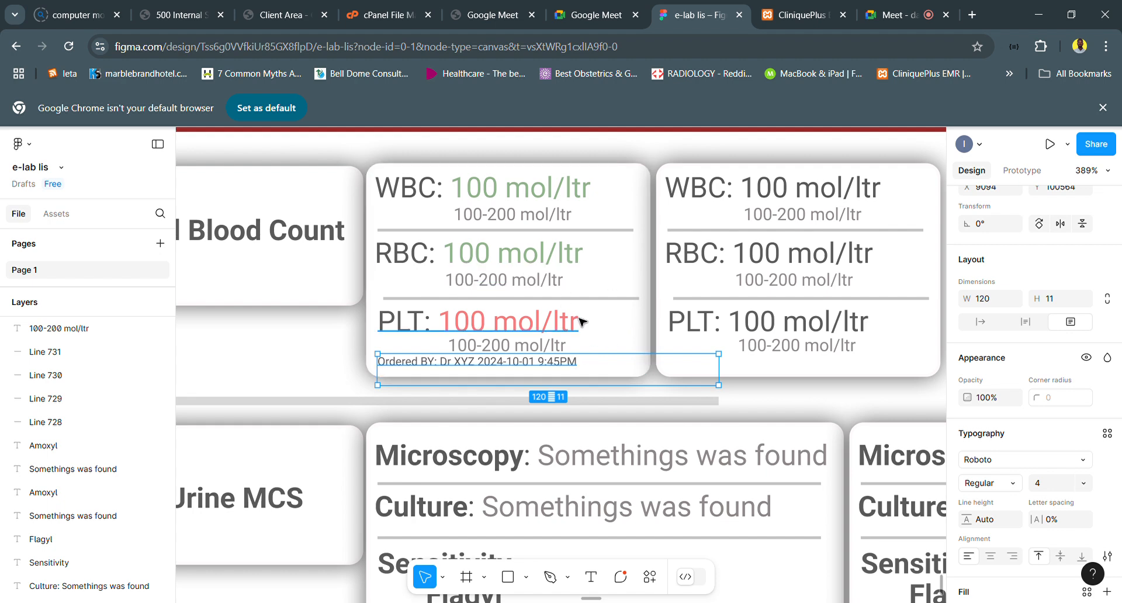
pyautogui.click(377, 311)
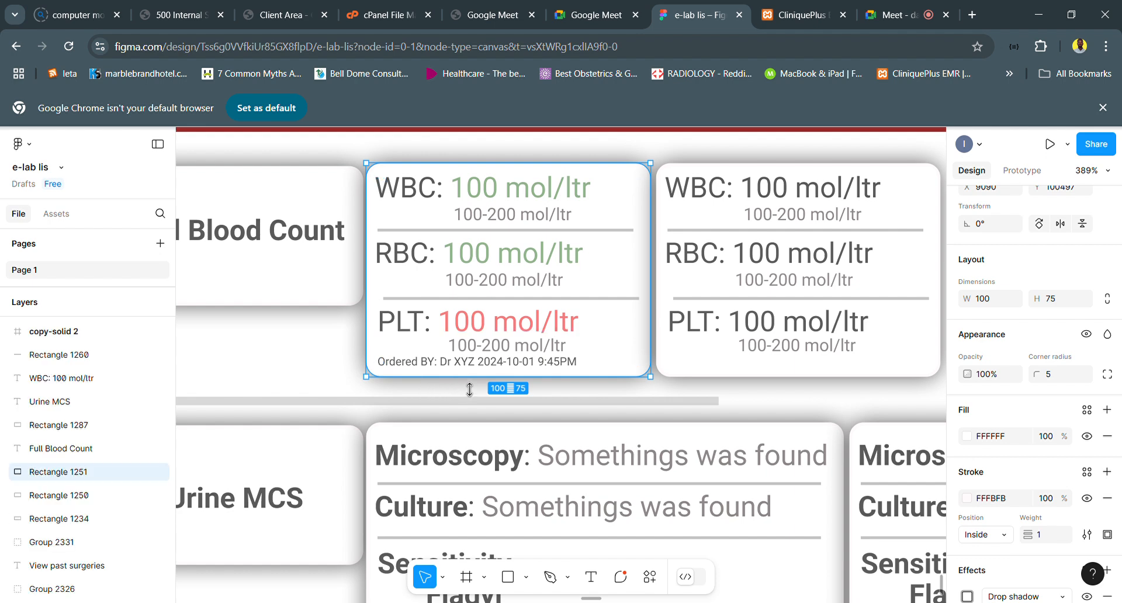
pyautogui.moveTo(469, 401); pyautogui.dragTo(467, 417)
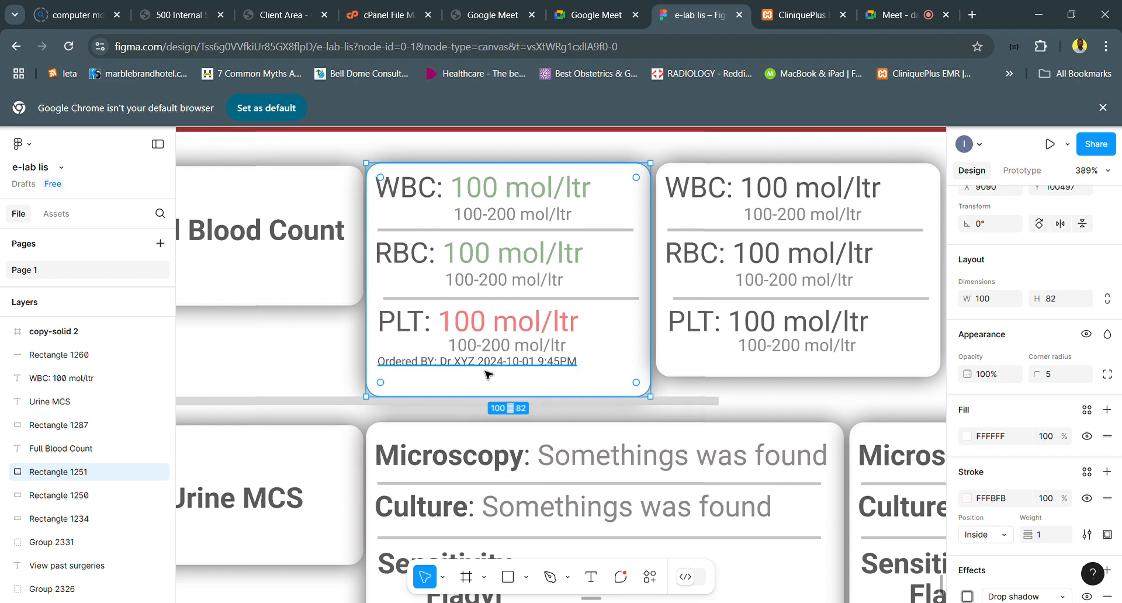
pyautogui.press('Down')
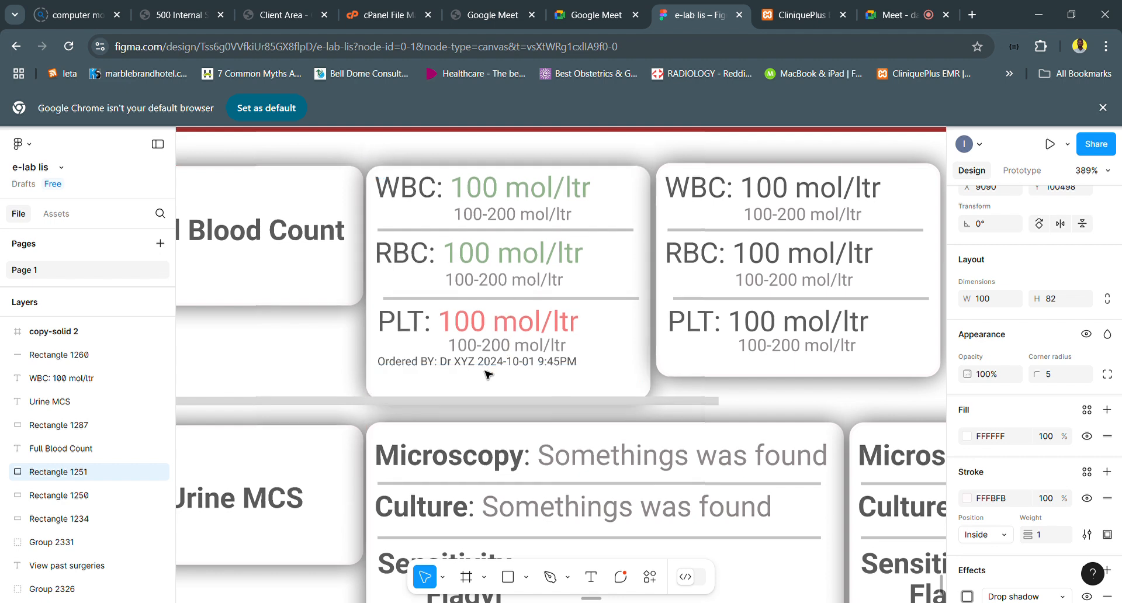
pyautogui.press('Up')
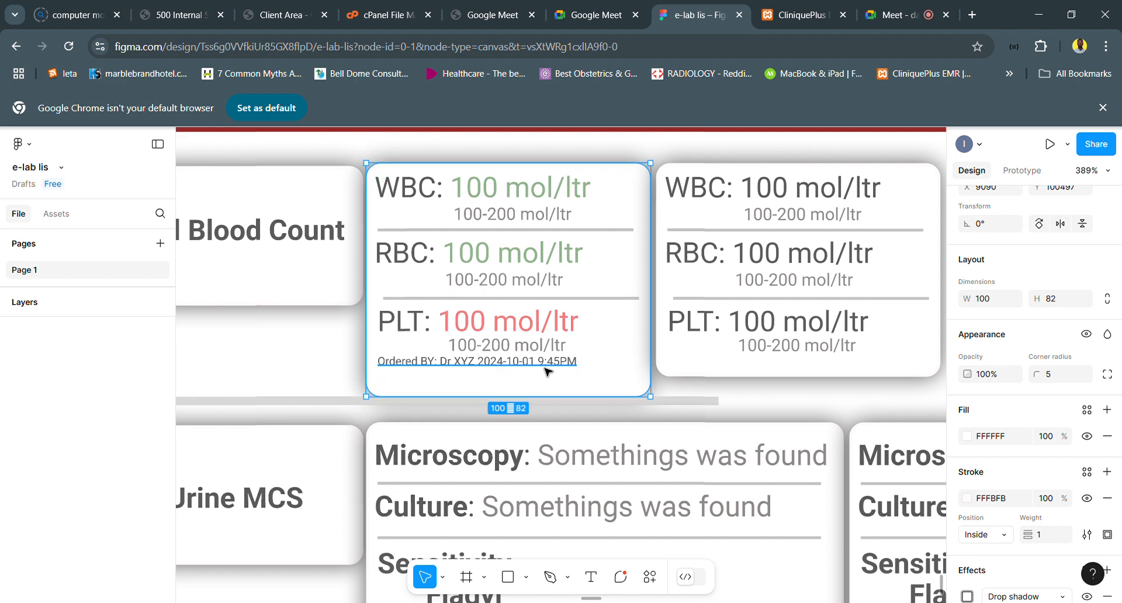
# - Nudge the Ordered BY line down to Y 100566 within the enlarged card
pyautogui.click(544, 368)
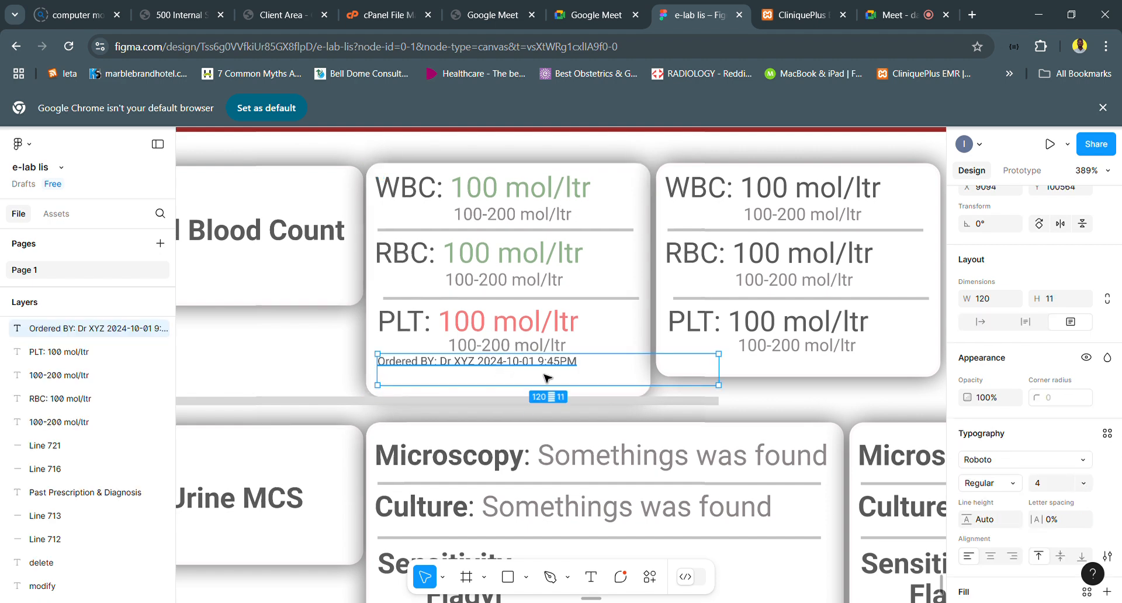
pyautogui.press('Down')
pyautogui.press('Down')
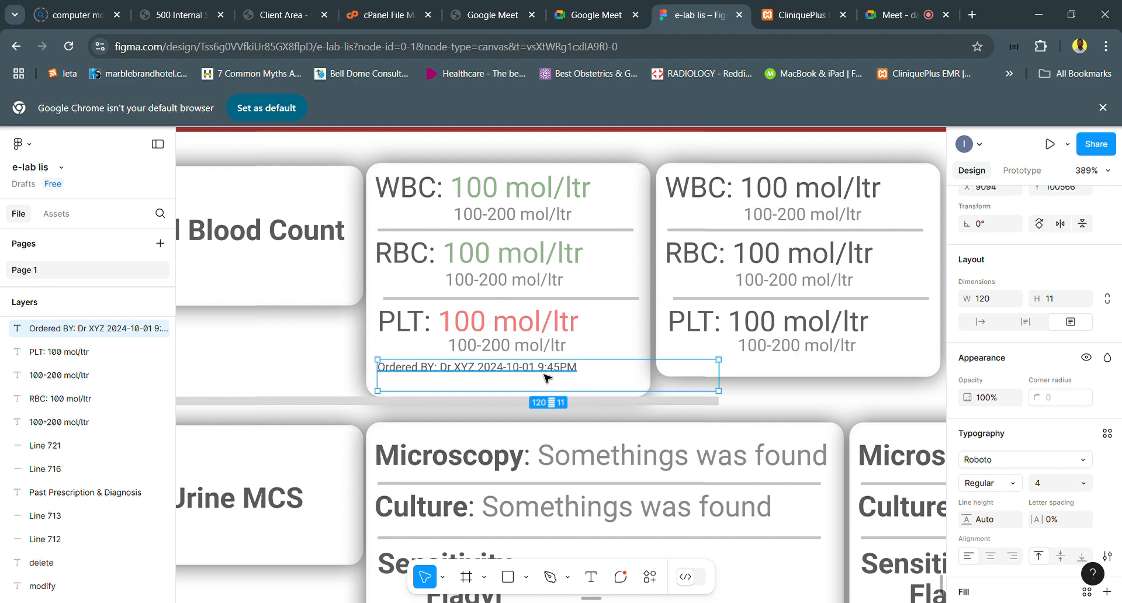
# - Duplicate the Ordered BY line and place the copy directly beneath it at Y 100572
pyautogui.hotkey('ctrl', 'd')
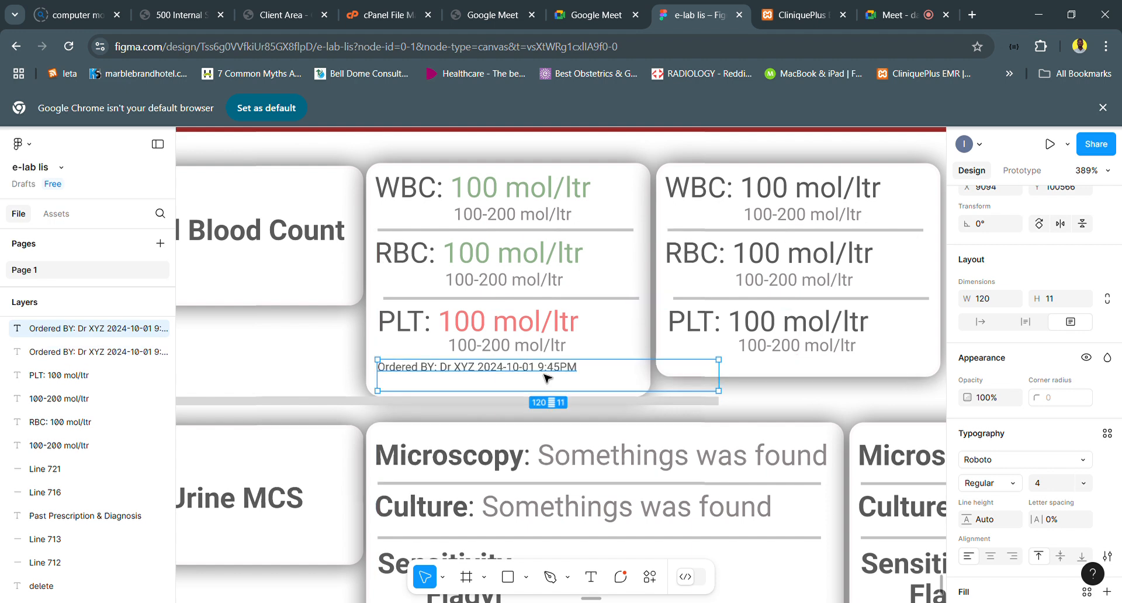
pyautogui.press('Down')
pyautogui.press('Down')
pyautogui.press('Down')
pyautogui.press('Down')
pyautogui.press('Down')
pyautogui.press('Down')
pyautogui.press('Down')
pyautogui.press('Down')
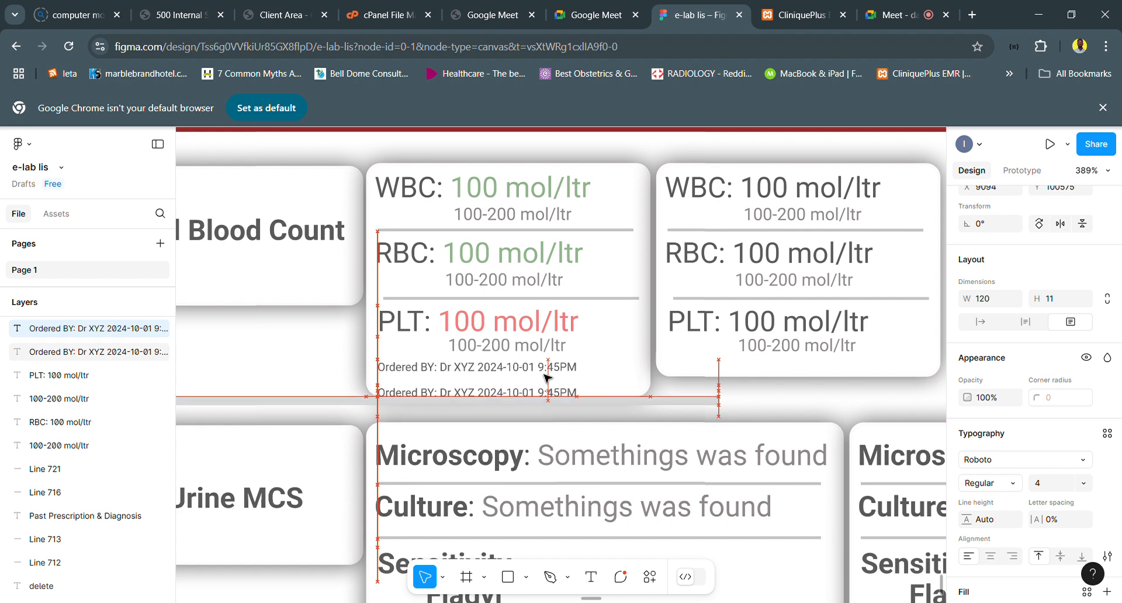
pyautogui.press('Up')
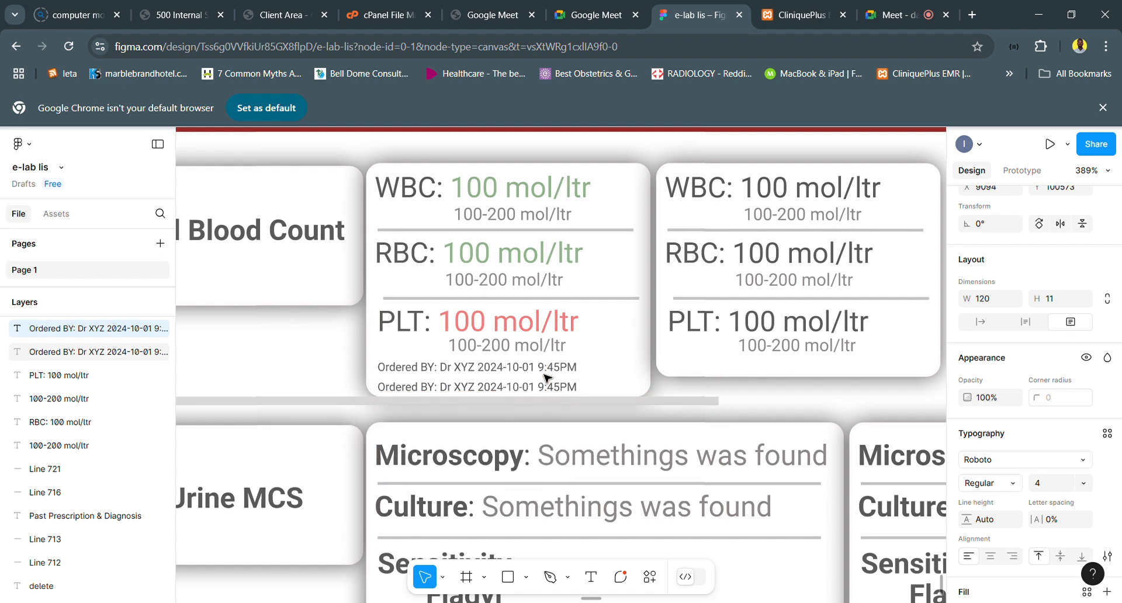
pyautogui.press('Up')
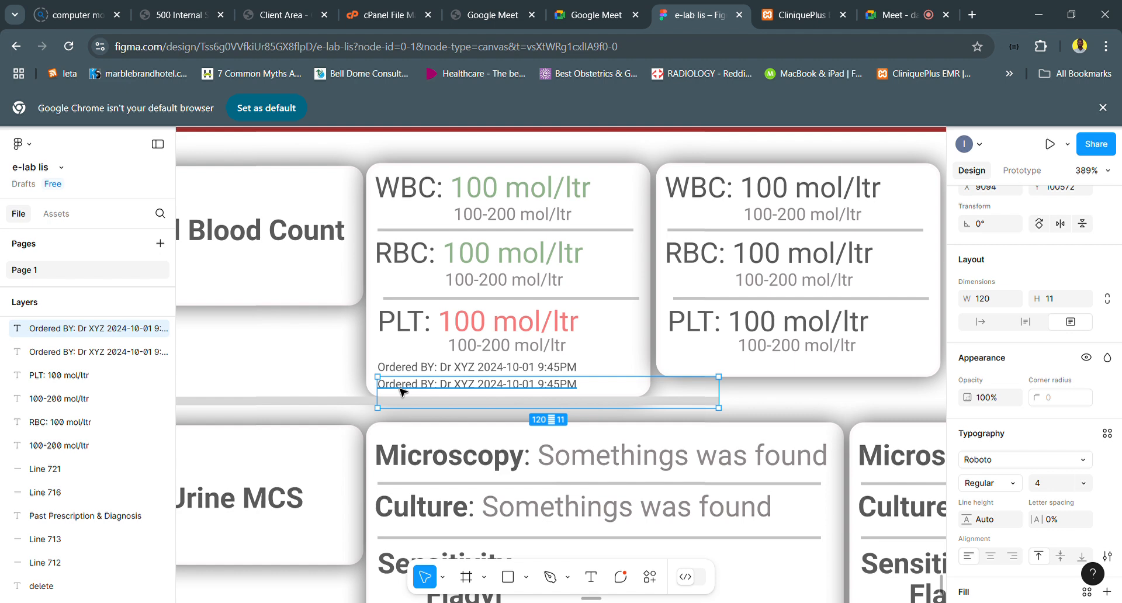
# - Change the duplicated line's label to "Result By:", keeping the doctor, date and time text
pyautogui.doubleClick(401, 391)
pyautogui.doubleClick(403, 391)
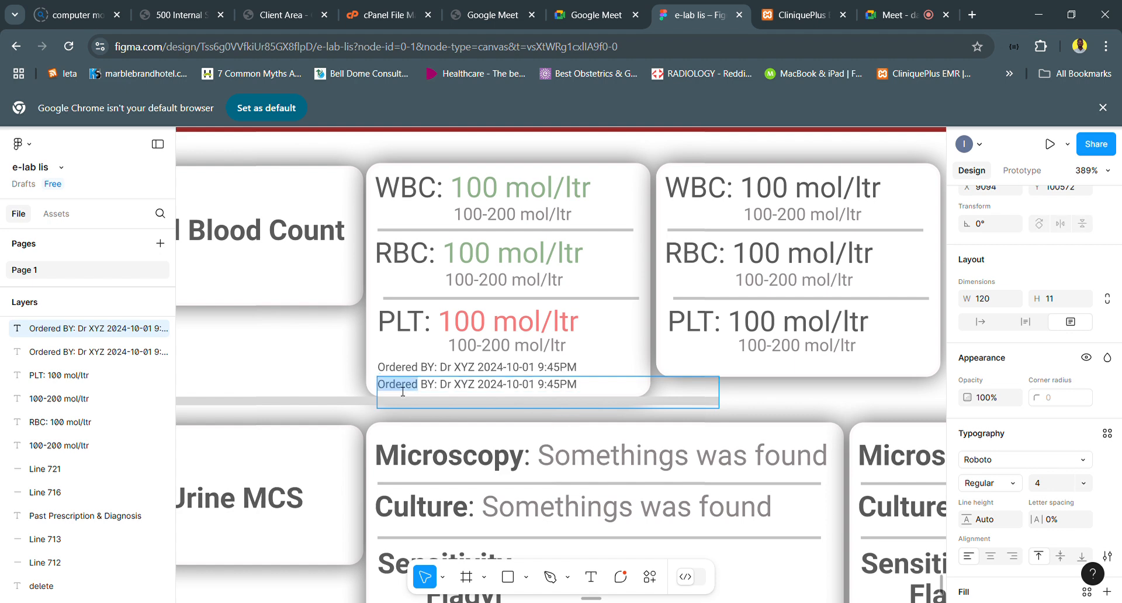
pyautogui.write('Result')
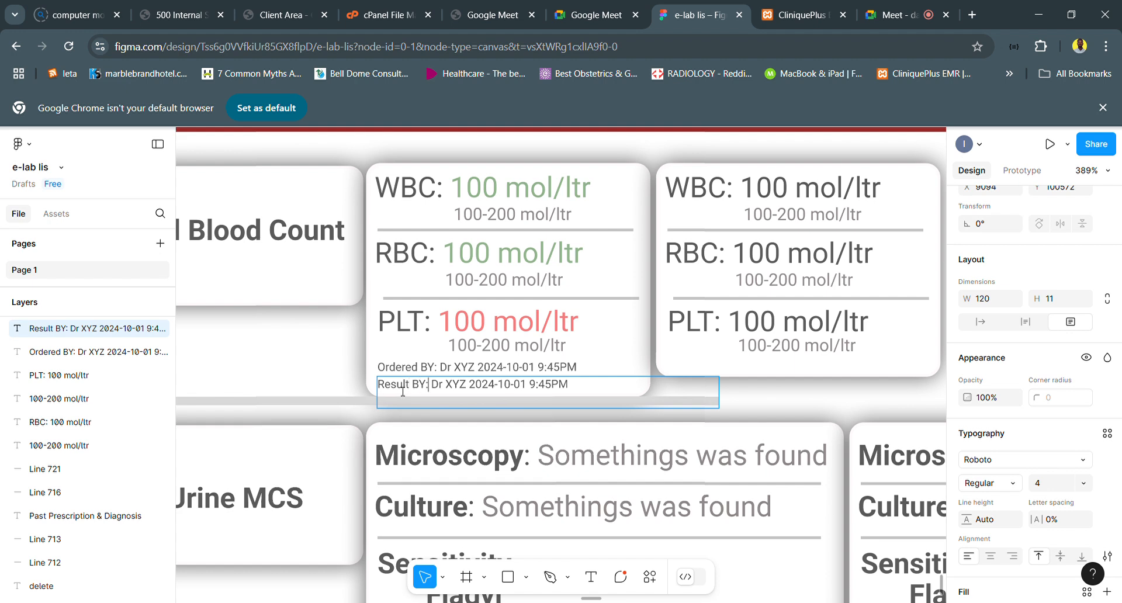
pyautogui.press('Left')
pyautogui.press('BackSpace')
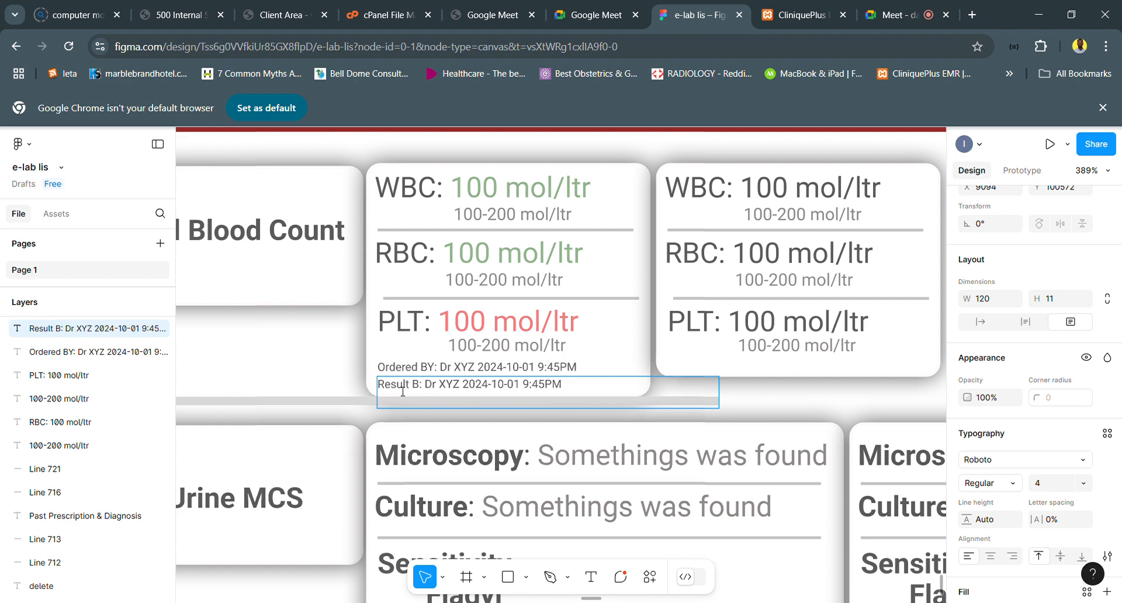
pyautogui.write('y')
# - Shorten the first card's ordering label to "Ordered B:" and insert "(Specialty)" between Dr XYZ and the date
pyautogui.doubleClick(435, 368)
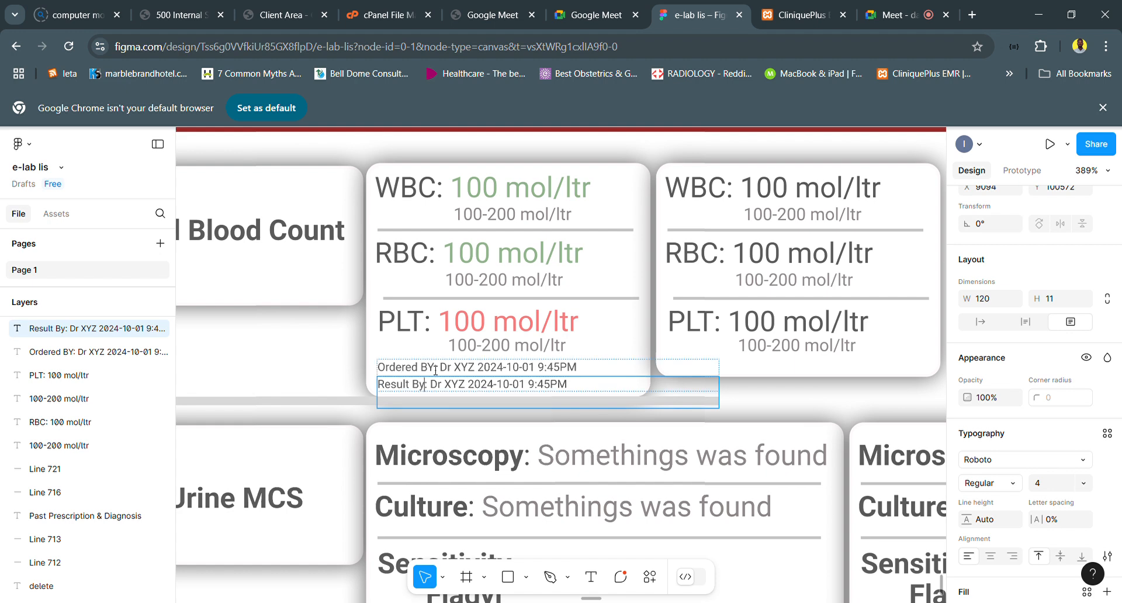
pyautogui.press('Delete')
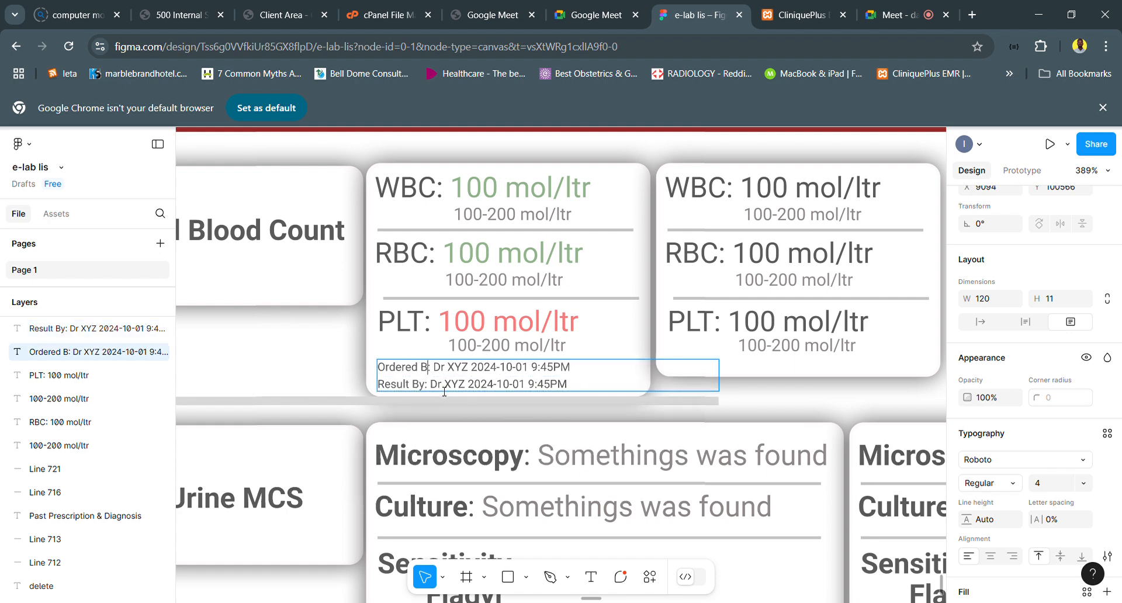
pyautogui.click(478, 371)
pyautogui.write('(')
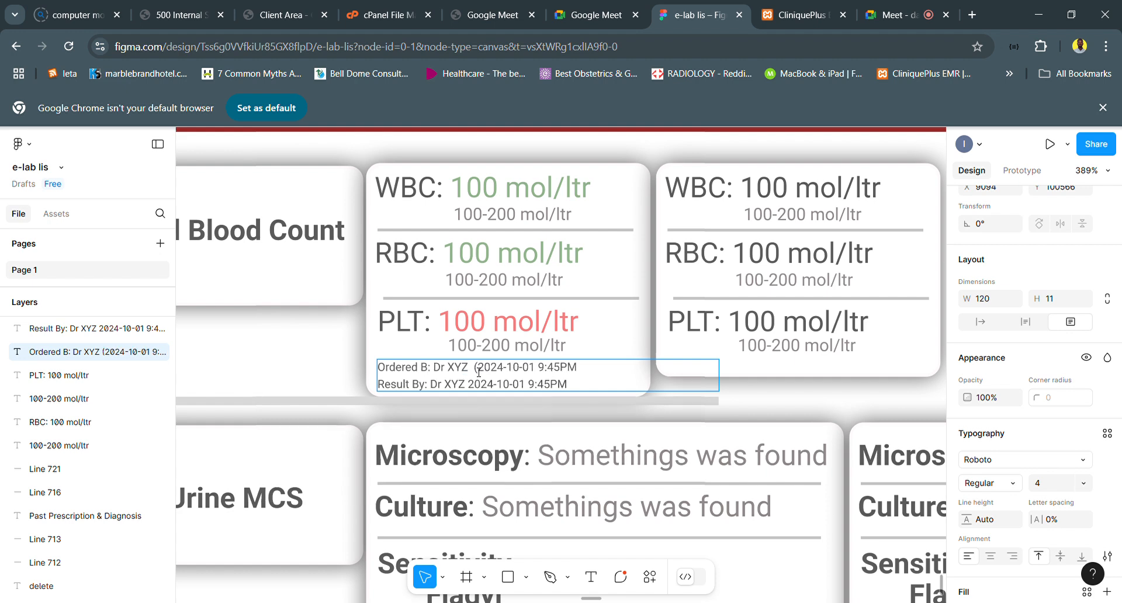
pyautogui.write('Special')
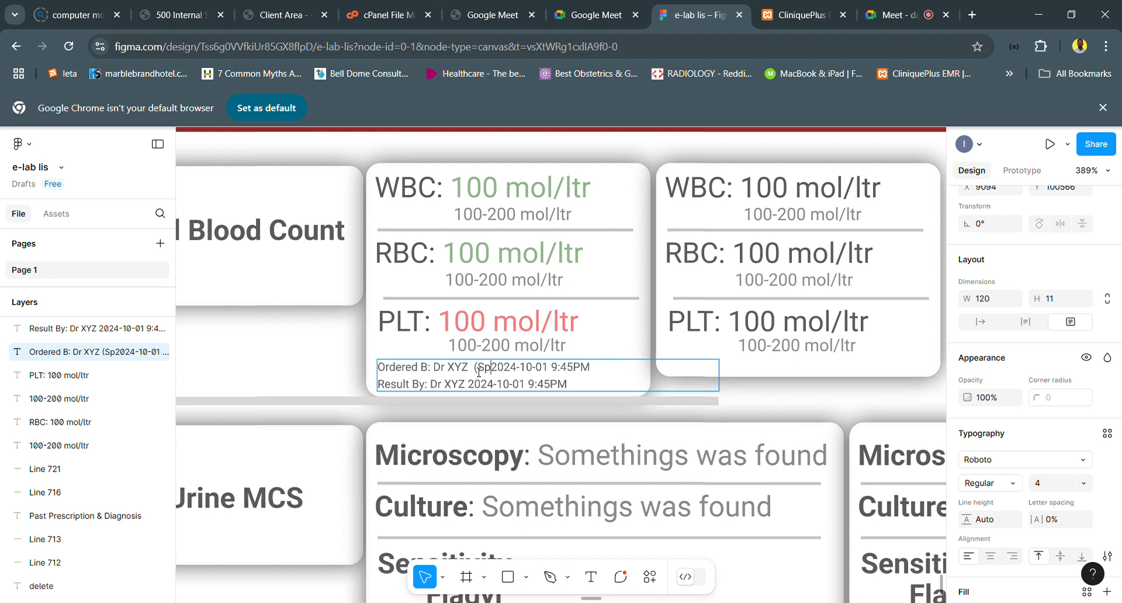
pyautogui.write('ty)')
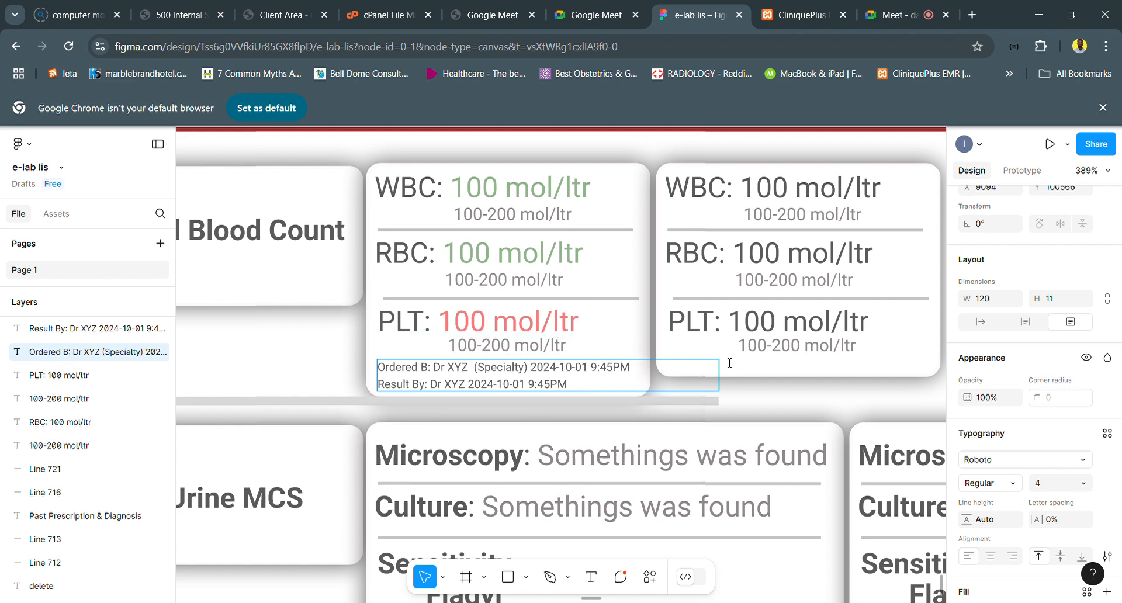
# - Narrow the Ordered B line's text box to a width of 94 and nudge it up to Y 100564
pyautogui.press('Escape')
pyautogui.moveTo(719, 386); pyautogui.dragTo(656, 387)
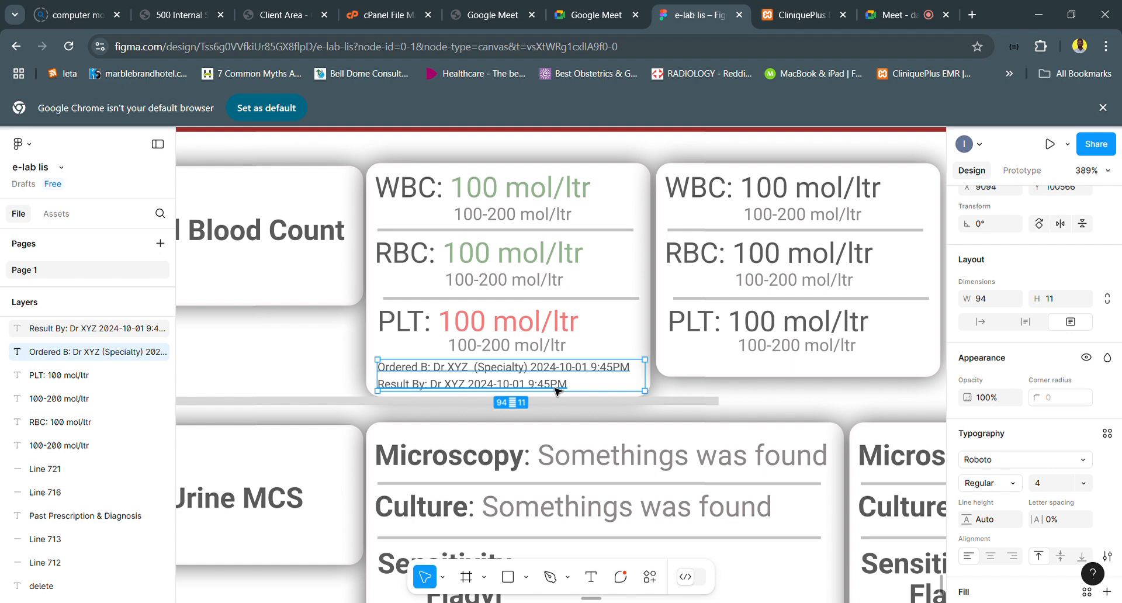
pyautogui.press('Up')
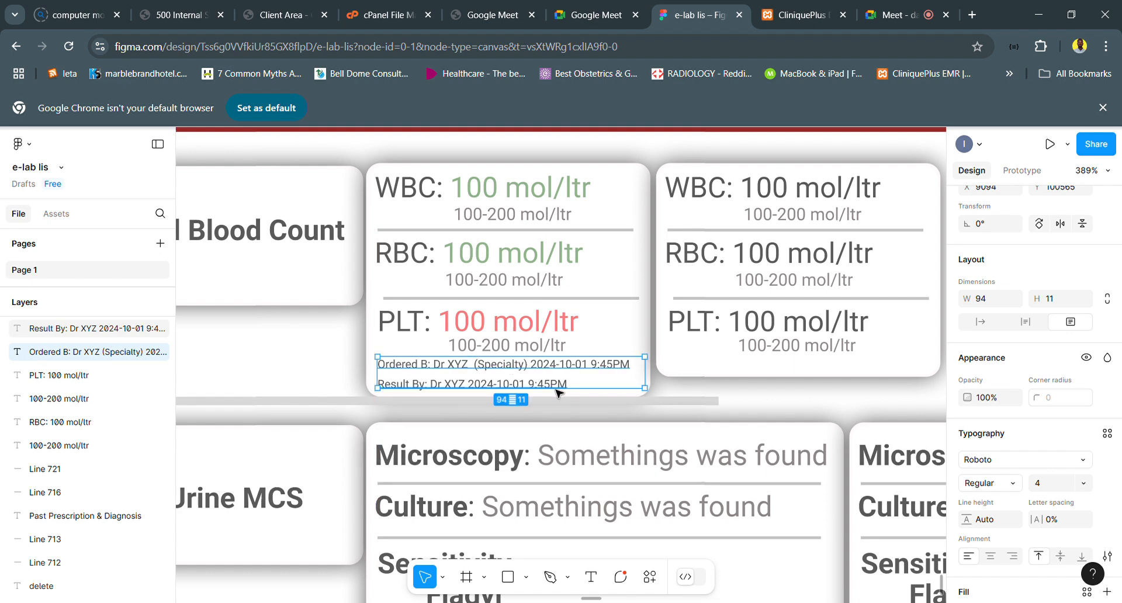
pyautogui.press('Up')
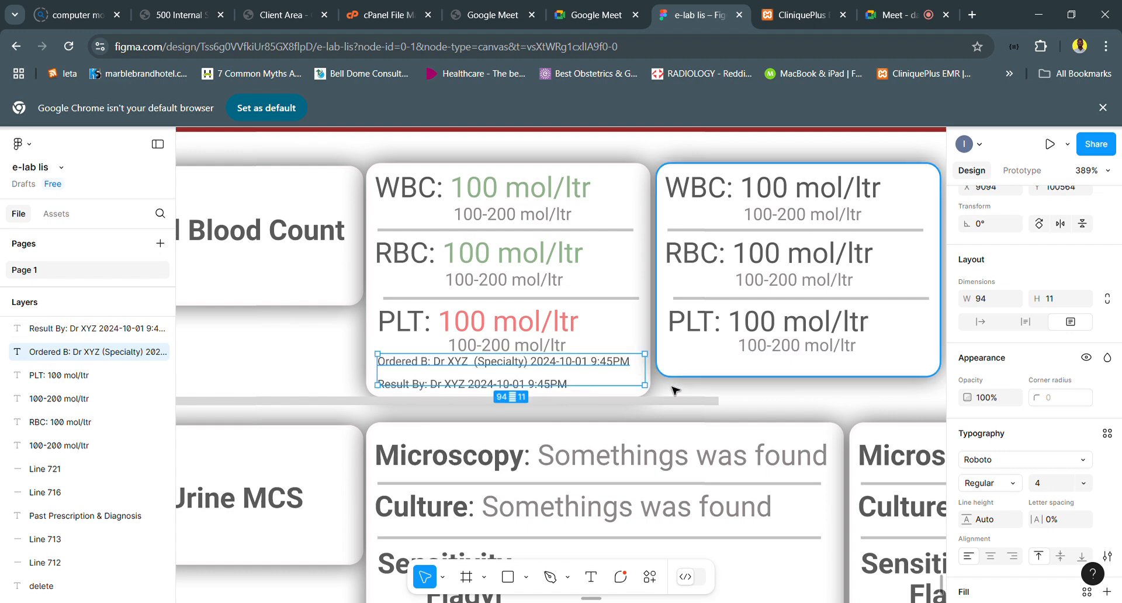
# - Move the grey divider bar between the Full Blood Count and Urine MCS rows down to Y 100582
pyautogui.hscroll(-3, 672, 389)
pyautogui.scroll(-1, 672, 389)
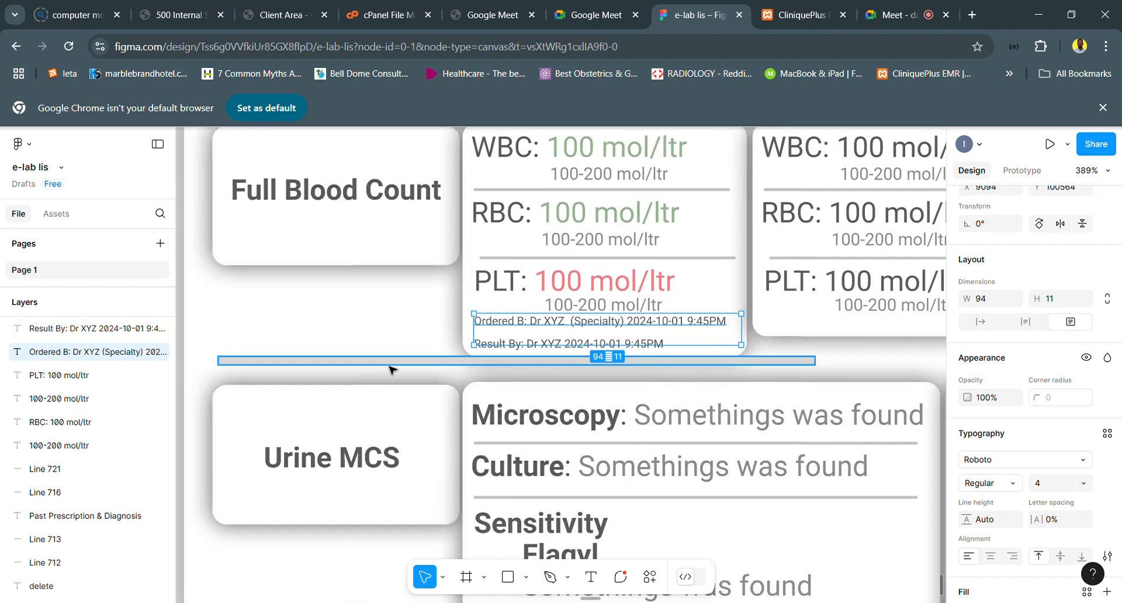
pyautogui.click(389, 363)
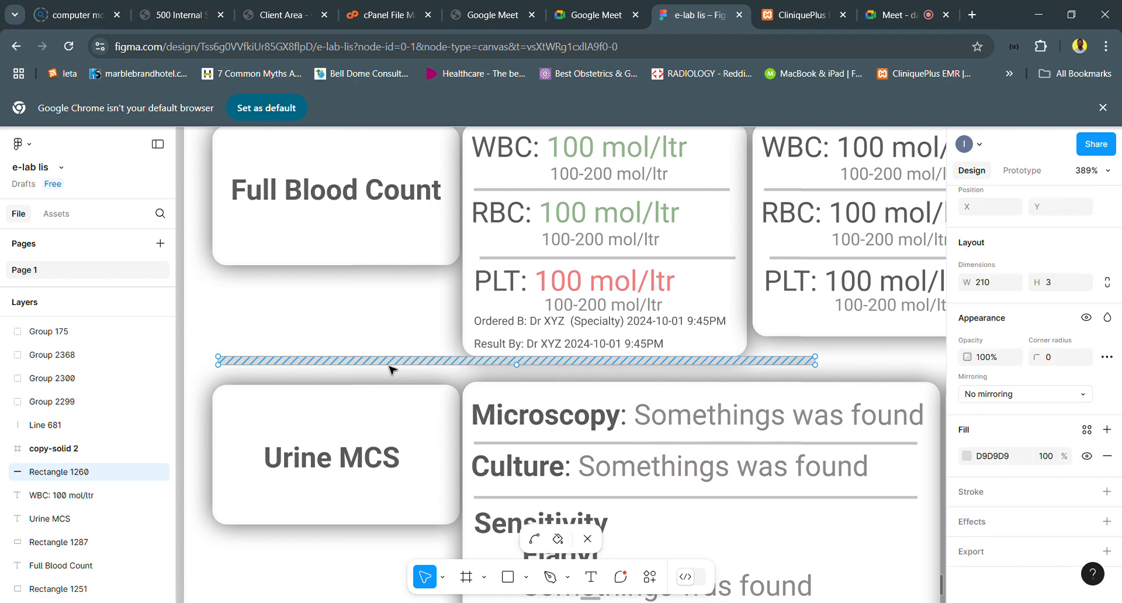
pyautogui.moveTo(389, 369); pyautogui.dragTo(398, 375)
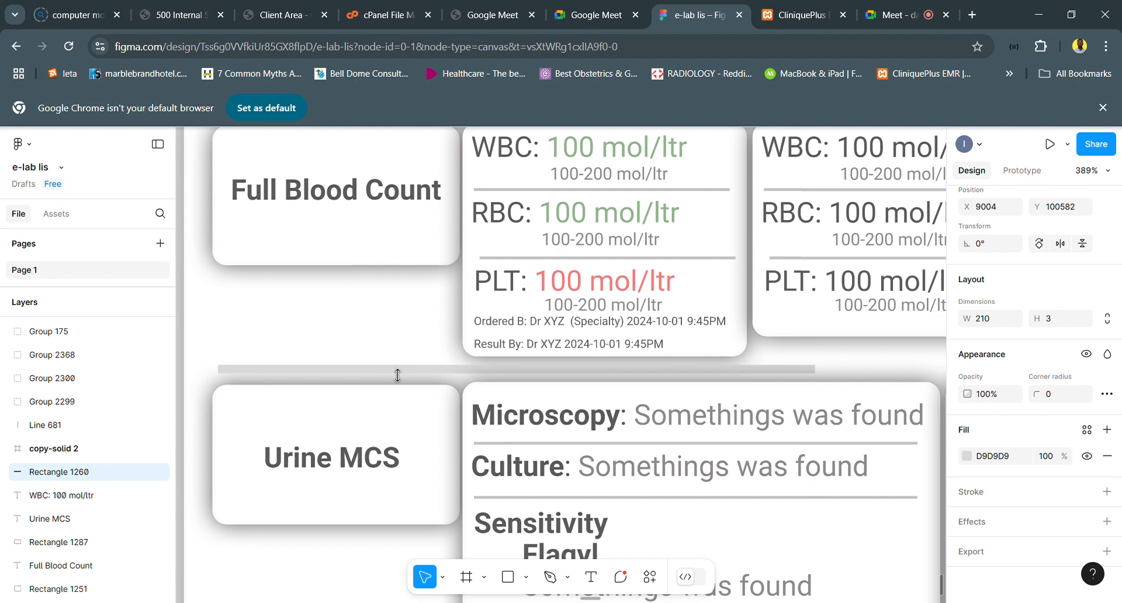
# - Nudge the Ordered B line in the first Full Blood Count card down to Y 100566, closer to the Result By line
pyautogui.scroll(-2, 409, 377)
pyautogui.keyDown('ctrl'); pyautogui.scroll(-5, 462, 384); pyautogui.keyUp('ctrl')
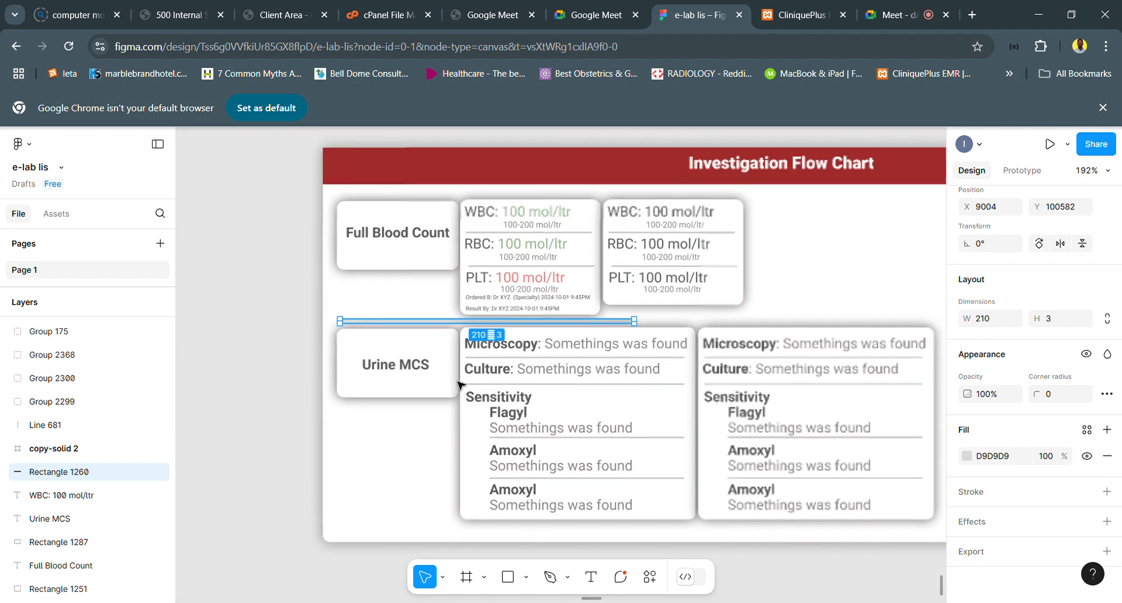
pyautogui.keyDown('ctrl'); pyautogui.scroll(-4, 616, 283); pyautogui.keyUp('ctrl')
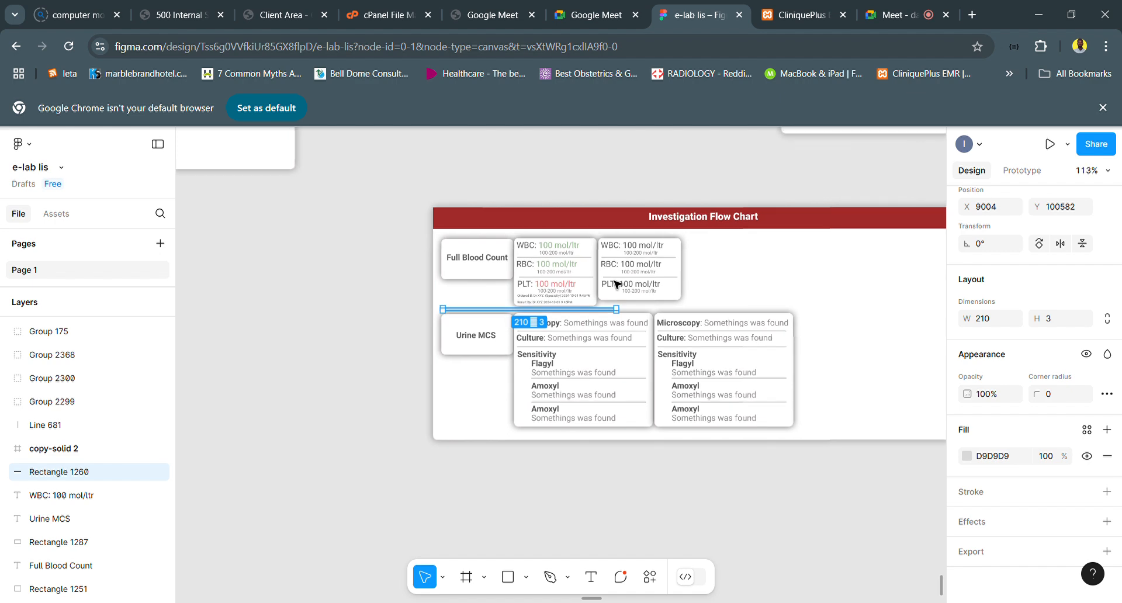
pyautogui.keyDown('ctrl'); pyautogui.scroll(-3, 616, 284); pyautogui.keyUp('ctrl')
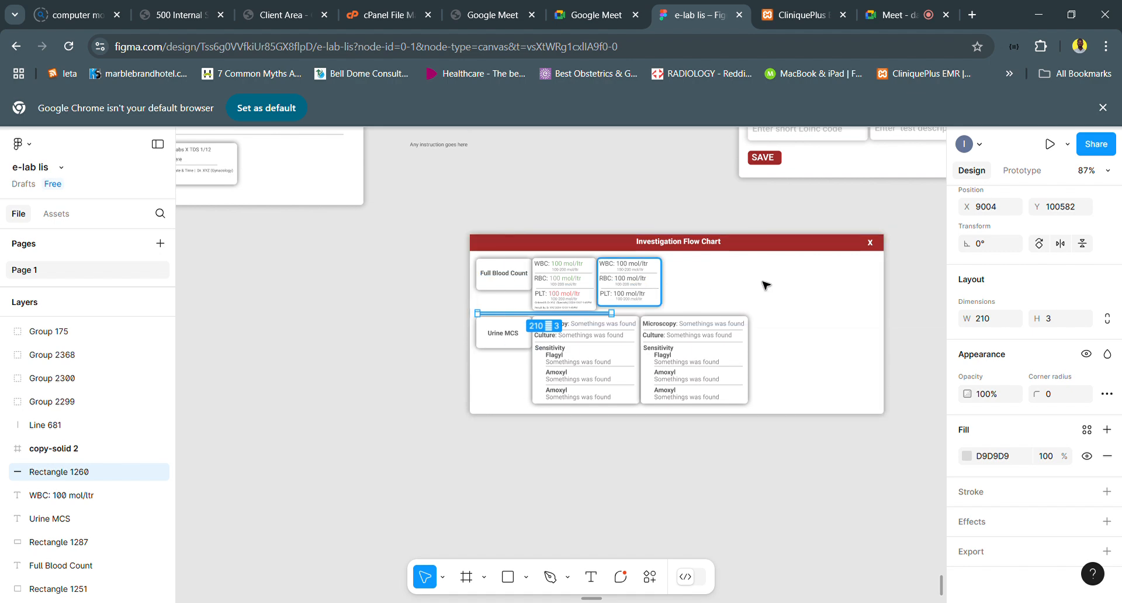
pyautogui.keyDown('ctrl'); pyautogui.scroll(4, 649, 300); pyautogui.keyUp('ctrl')
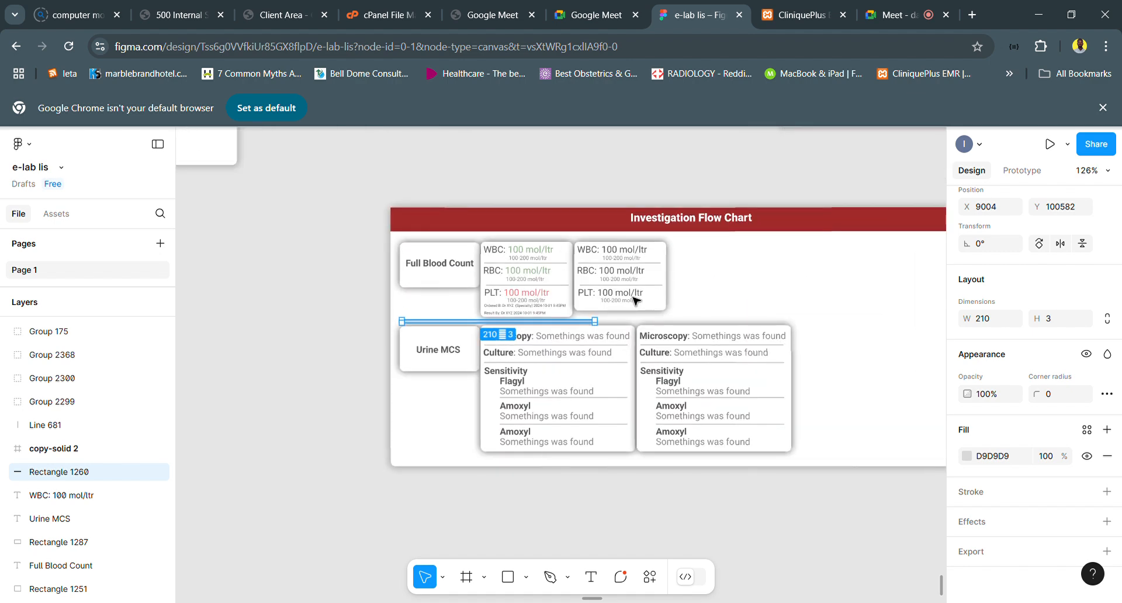
pyautogui.keyDown('ctrl'); pyautogui.scroll(5, 587, 308); pyautogui.keyUp('ctrl')
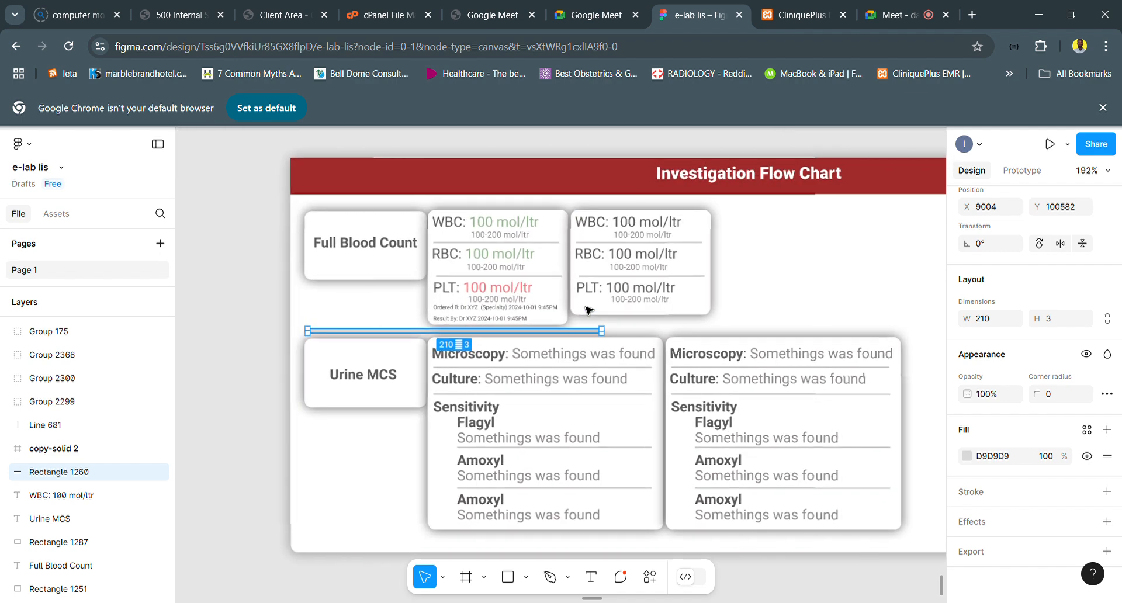
pyautogui.keyDown('ctrl'); pyautogui.scroll(4, 544, 311); pyautogui.keyUp('ctrl')
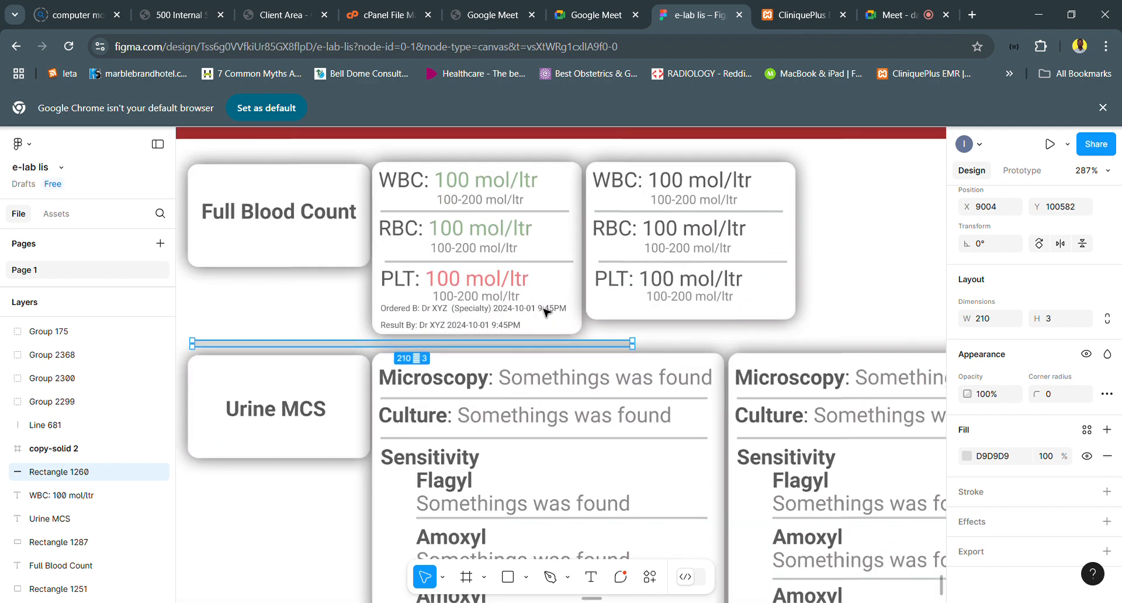
pyautogui.click(514, 317)
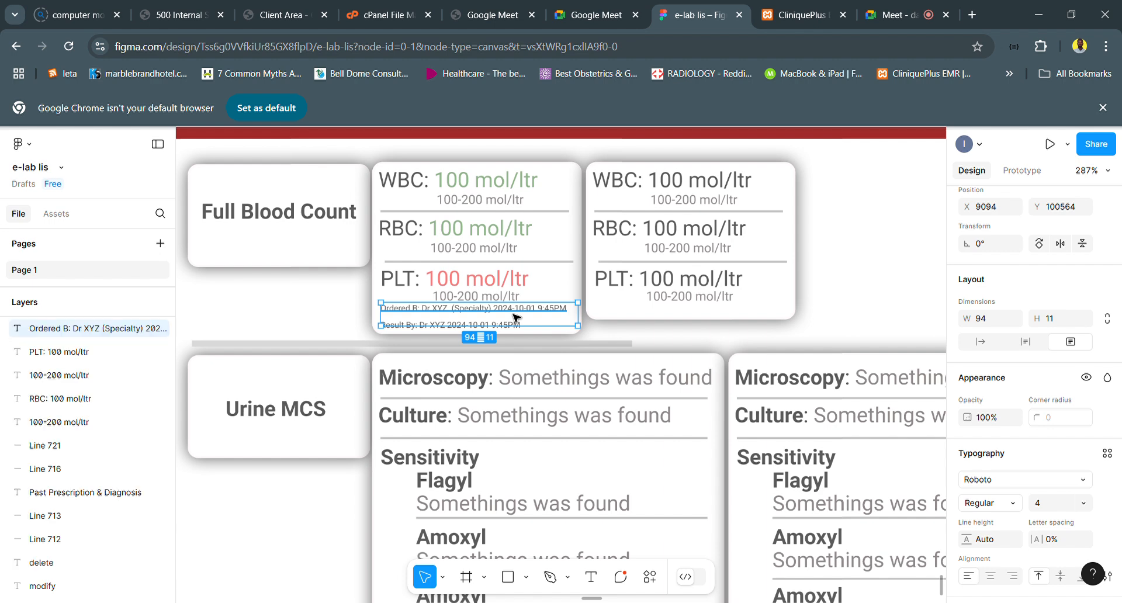
pyautogui.doubleClick(525, 317)
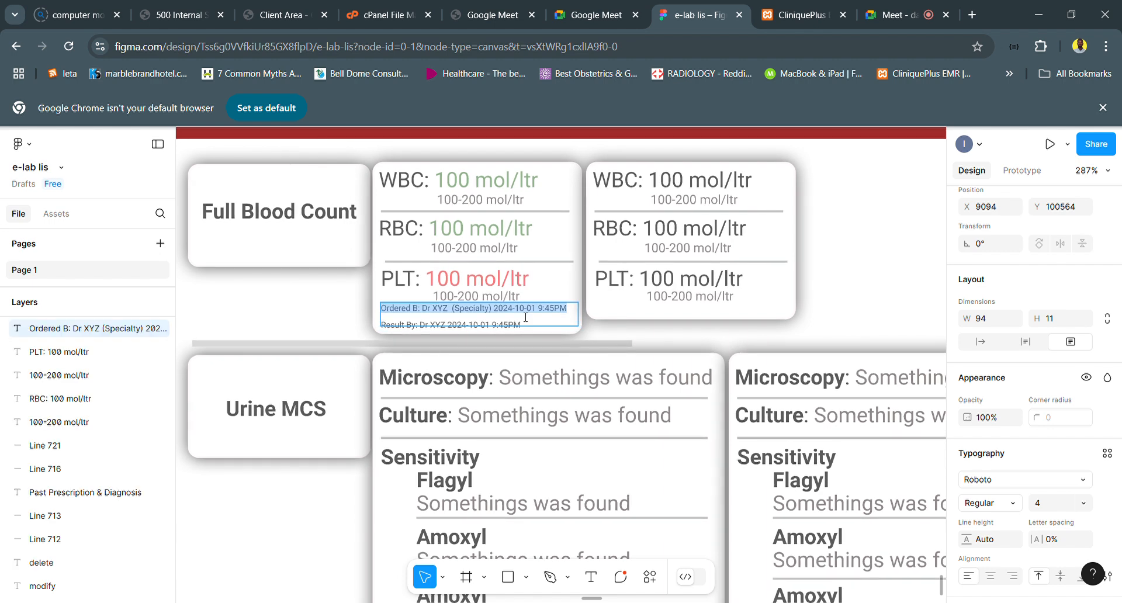
pyautogui.press('Escape')
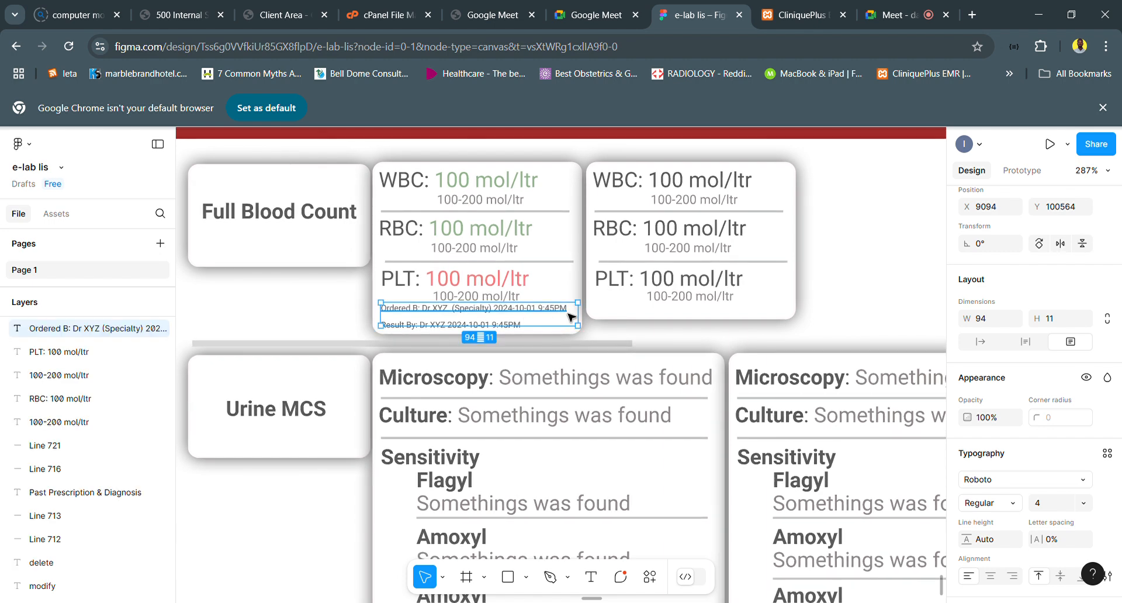
pyautogui.press('Down')
pyautogui.press('Down')
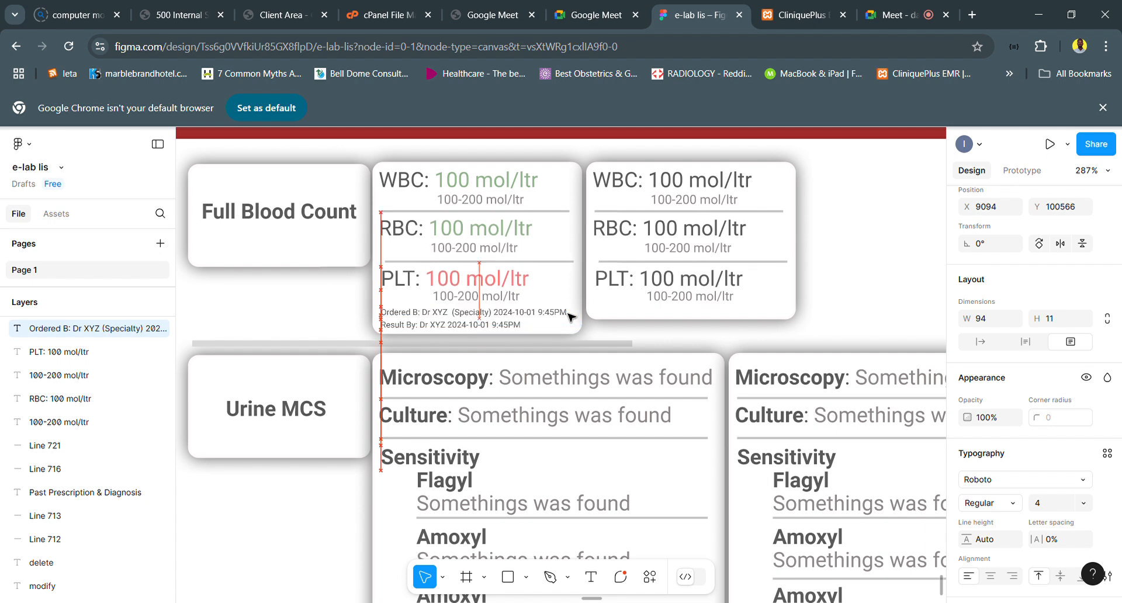
# - Duplicate the divider line above PLT and place the copy just above the Ordered B line at X 9091, Y 100566
pyautogui.click(531, 273)
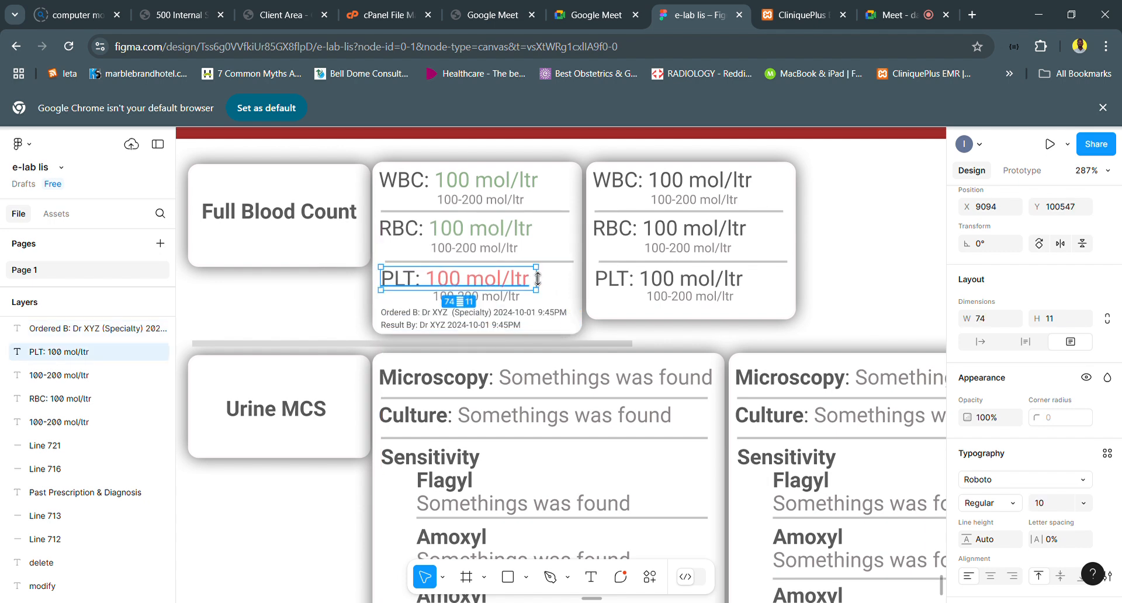
pyautogui.click(567, 266)
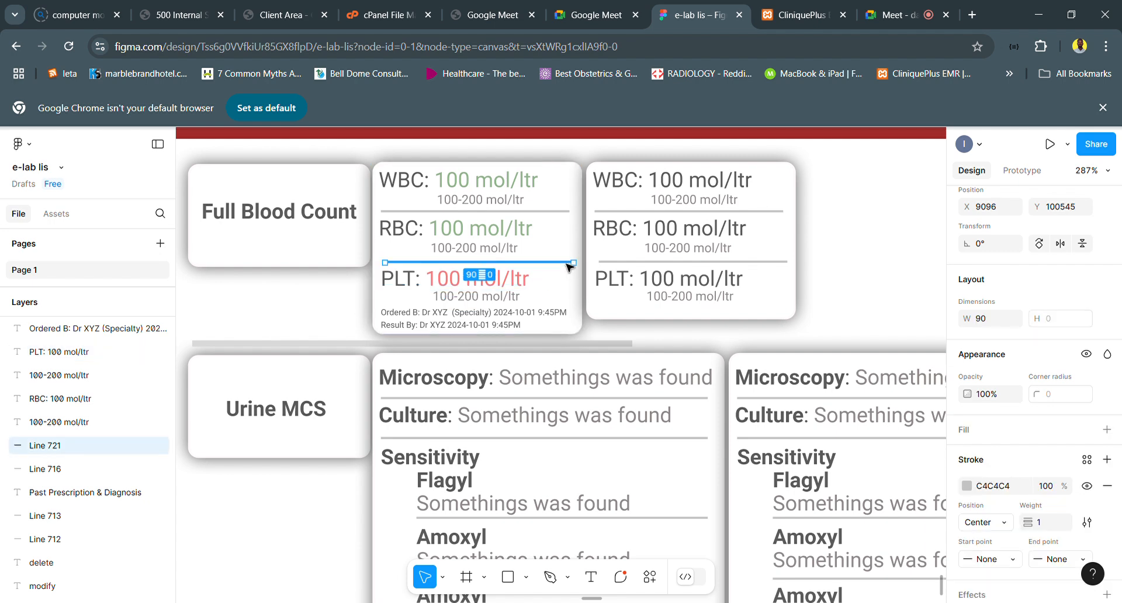
pyautogui.hotkey('ctrl', 'd')
pyautogui.moveTo(538, 296)
pyautogui.mouseDown()
pyautogui.moveTo(542, 321)
pyautogui.moveTo(543, 307)
pyautogui.mouseUp()
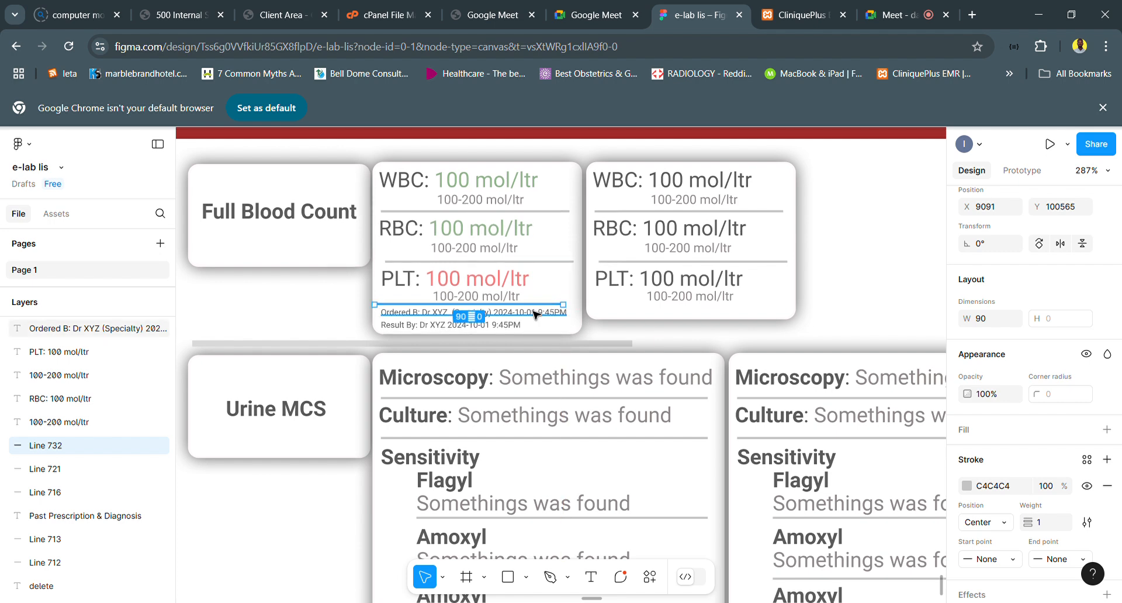
pyautogui.press('Down')
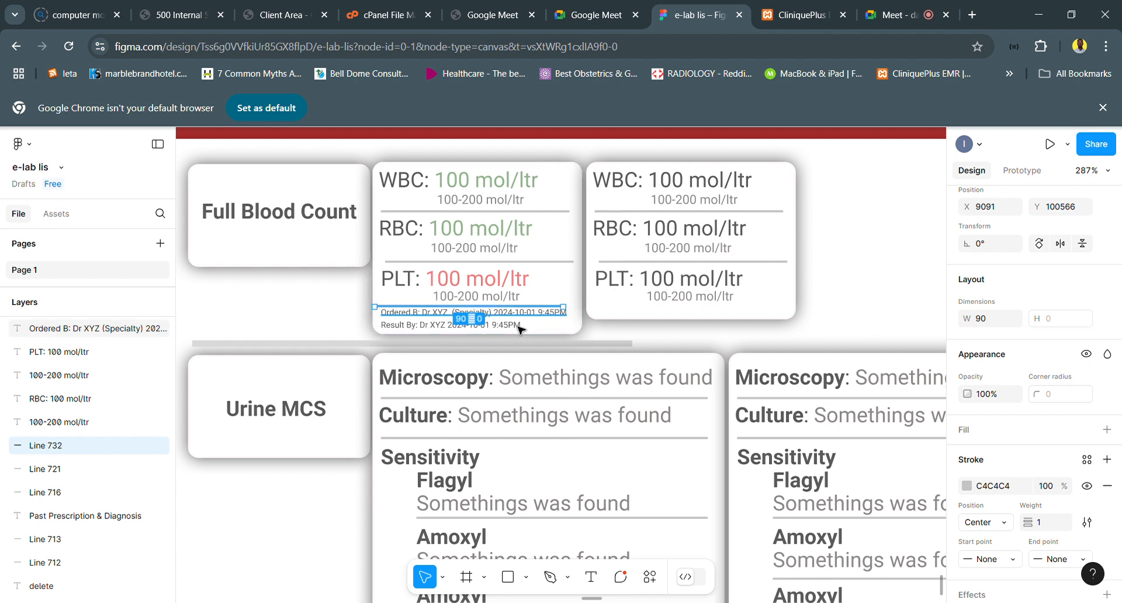
# - Nudge the Ordered B and Result By lines down together by one unit and extend the card's rectangle to a height of 85
pyautogui.click(519, 327)
pyautogui.keyDown('shift'); pyautogui.click(527, 314); pyautogui.keyUp('shift')
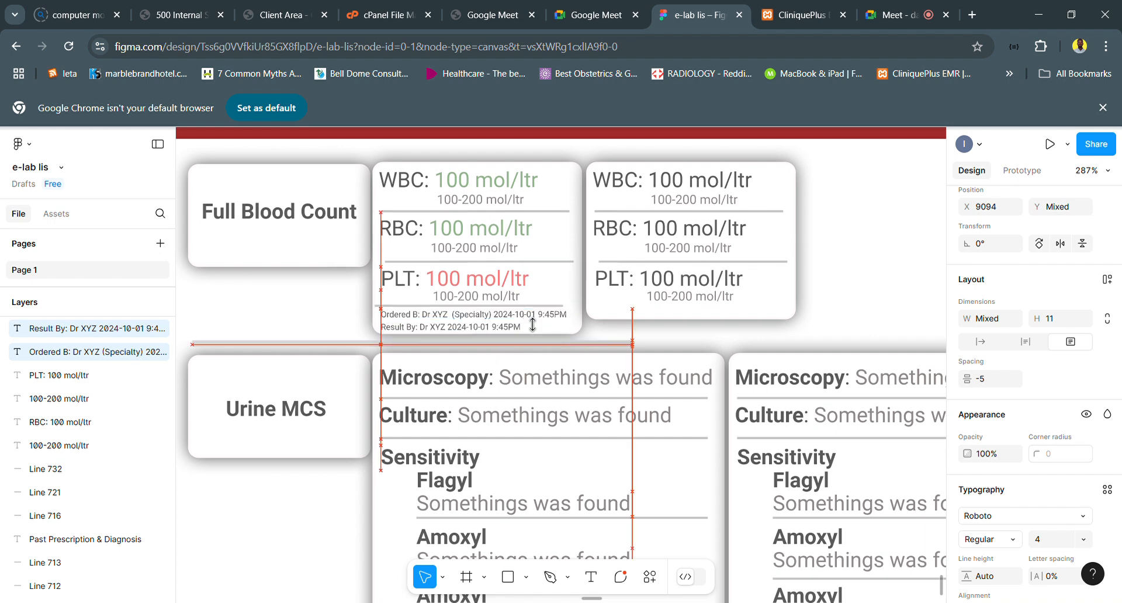
pyautogui.press('Down')
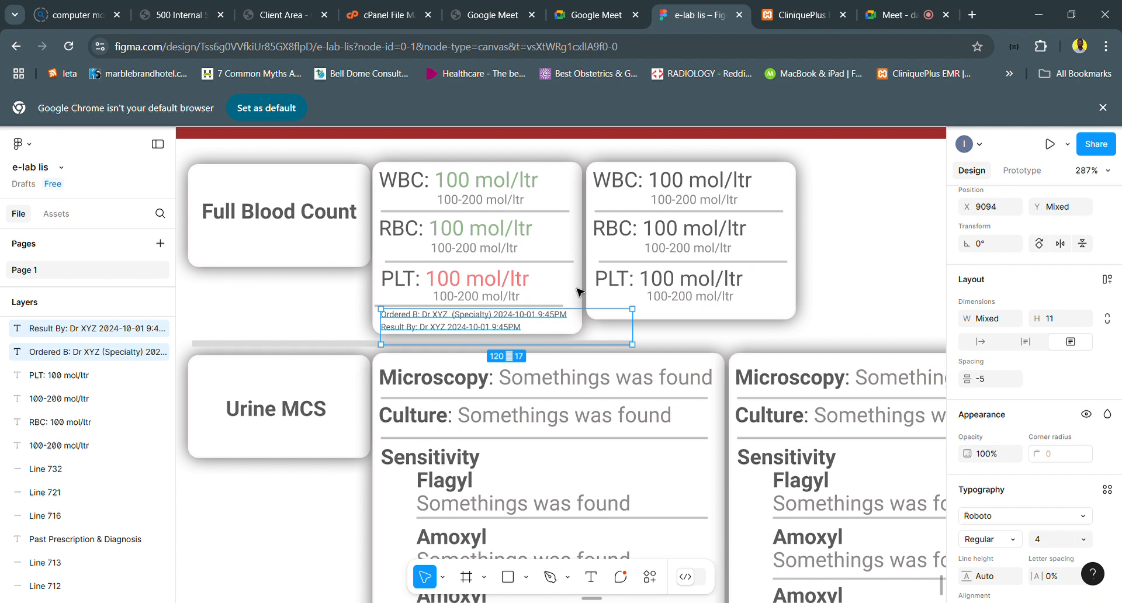
pyautogui.click(577, 292)
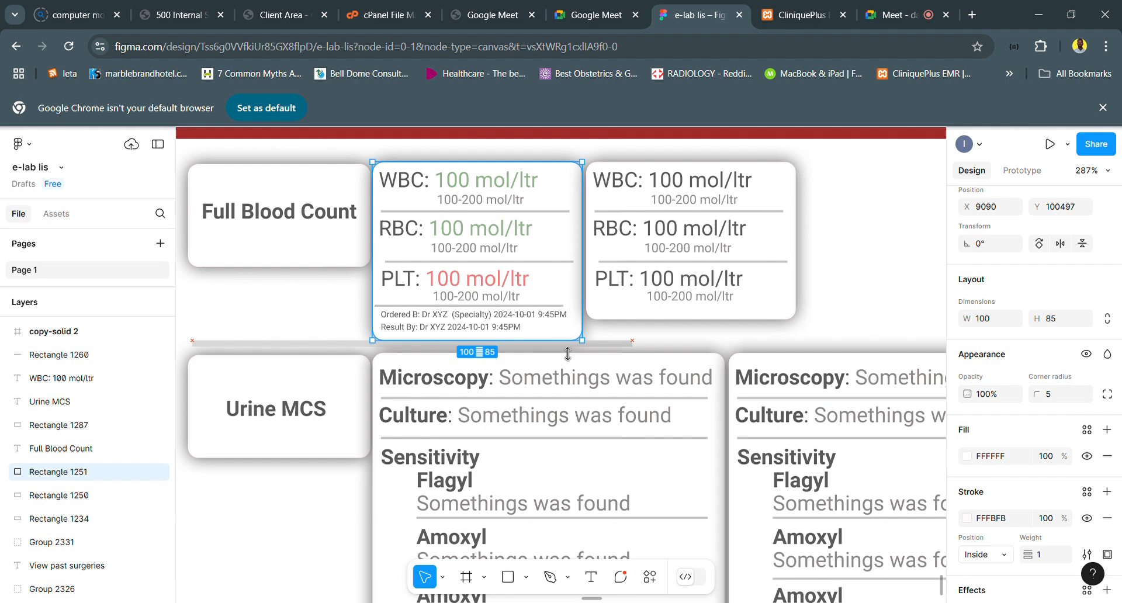
# - Try moving the grey divider bar between the two test rows down to Y 100586, and undo that move
pyautogui.click(350, 349)
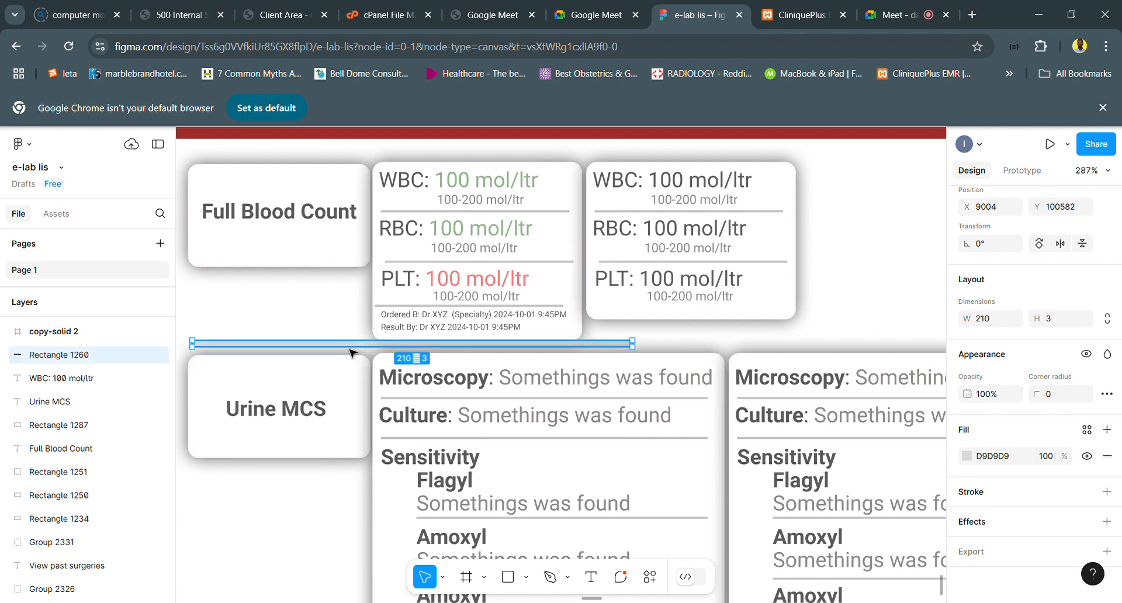
pyautogui.moveTo(350, 349); pyautogui.dragTo(356, 359)
pyautogui.scroll(-3, 480, 409)
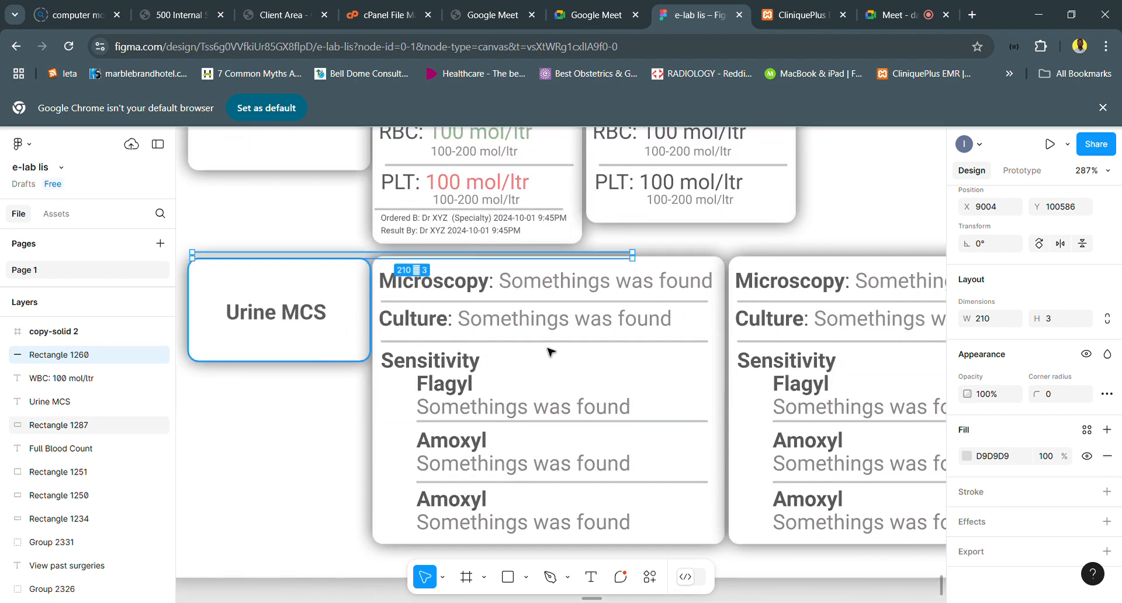
pyautogui.click(758, 246)
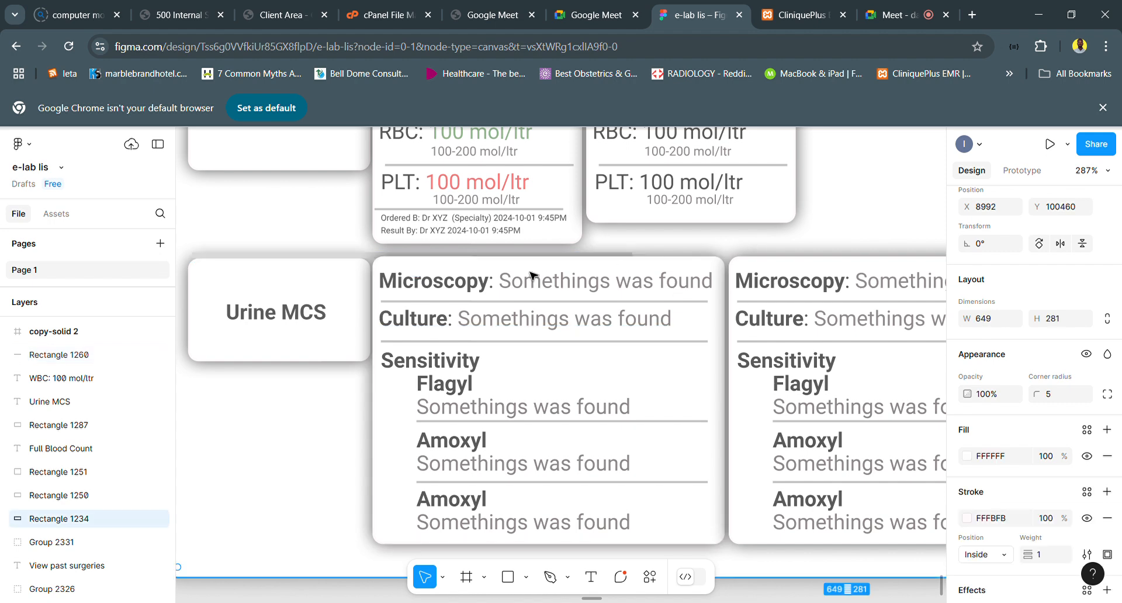
pyautogui.hotkey('ctrl', 'z')
pyautogui.hotkey('ctrl', 'z')
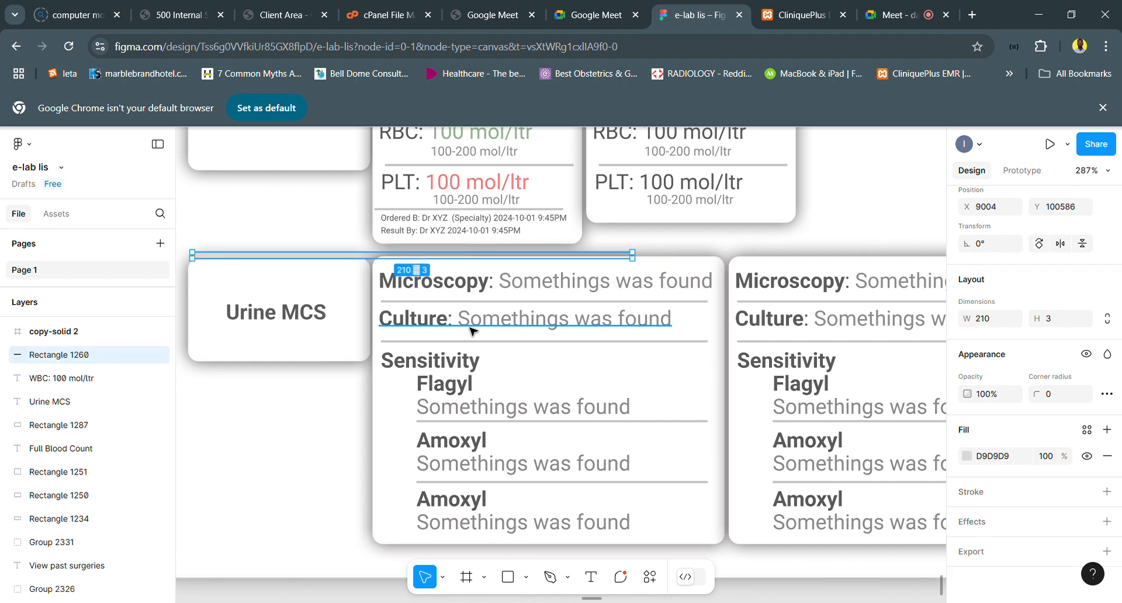
# - Nudge the Urine MCS card, its first result card's rectangle and the Microscopy line down together by about 6 units
pyautogui.click(548, 329)
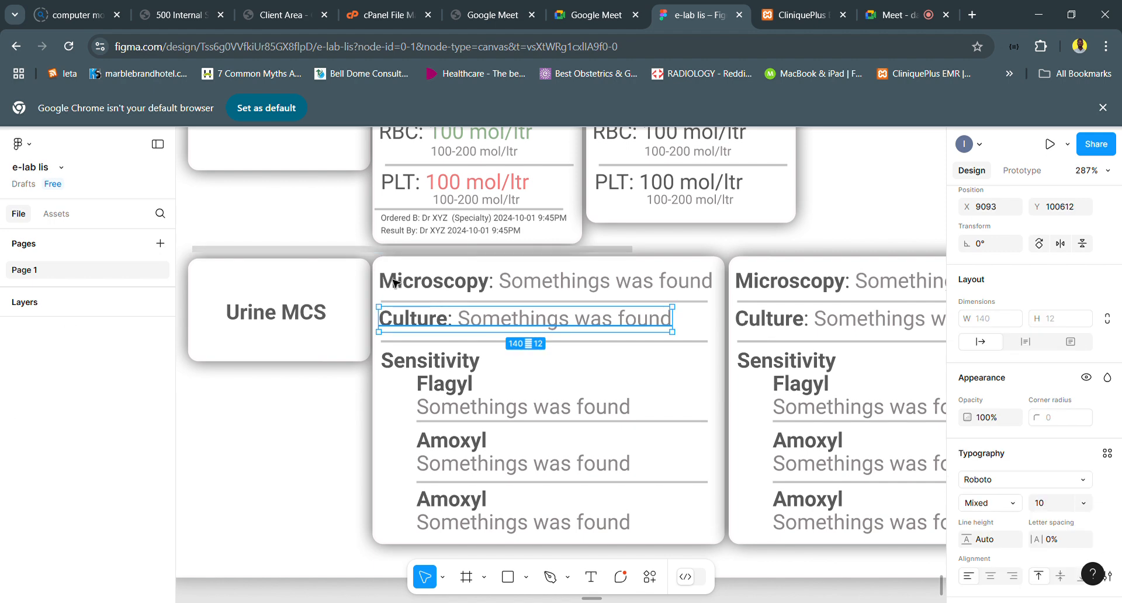
pyautogui.scroll(1, 476, 371)
pyautogui.scroll(1, 477, 374)
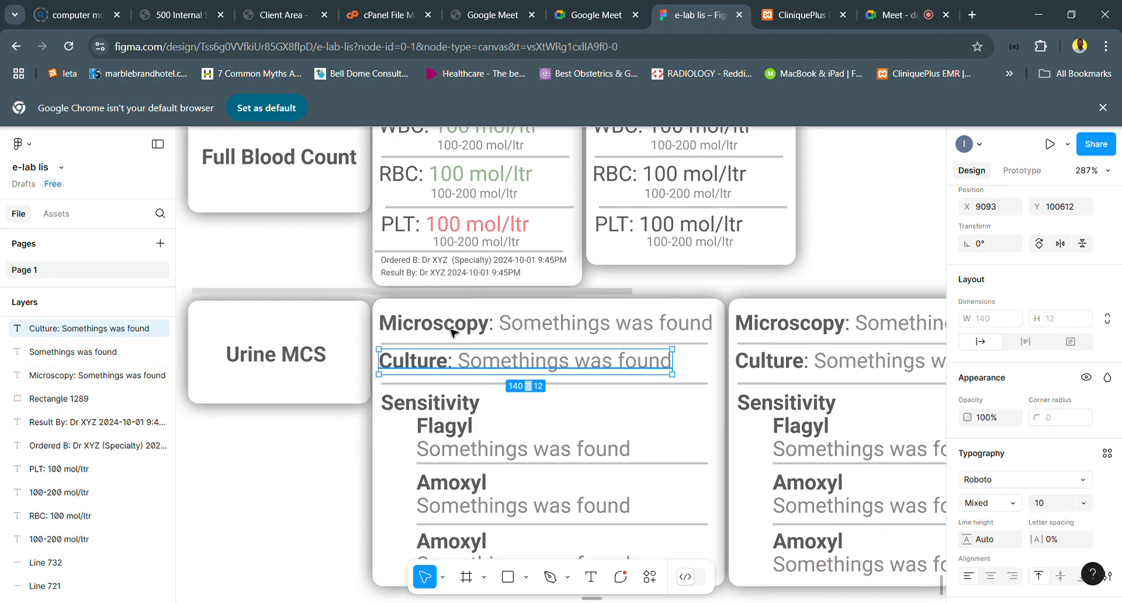
pyautogui.click(496, 321)
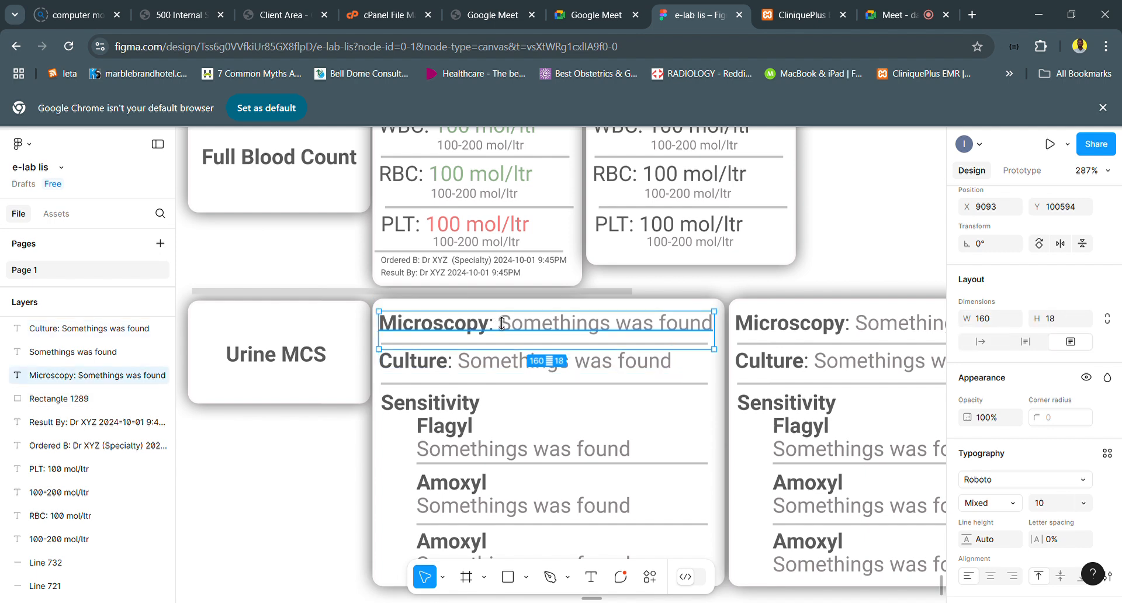
pyautogui.keyDown('shift'); pyautogui.click(342, 329); pyautogui.keyUp('shift')
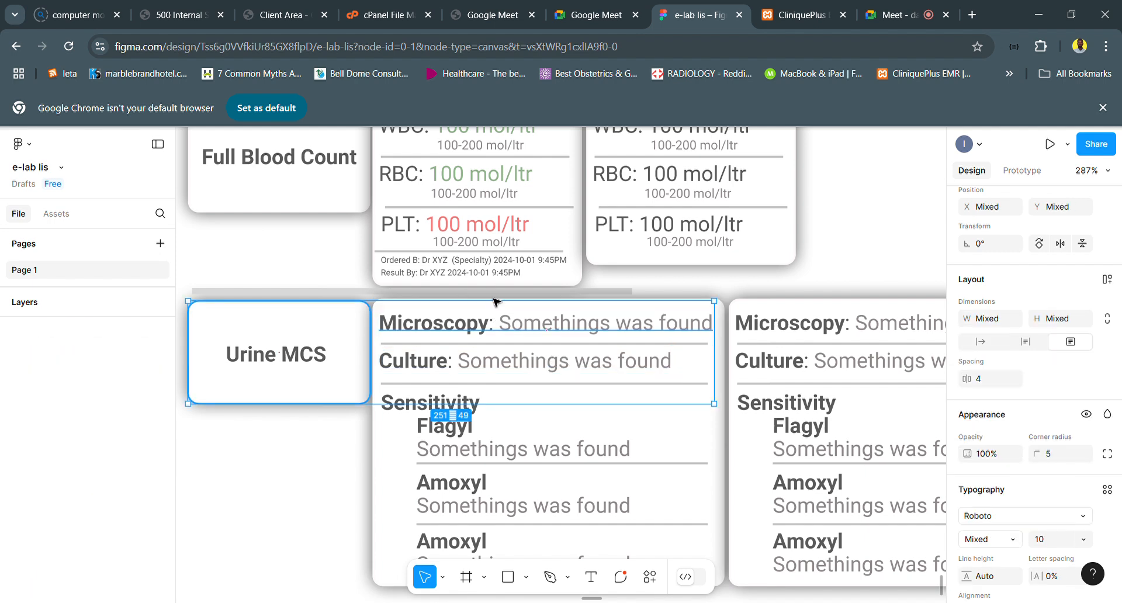
pyautogui.keyDown('shift'); pyautogui.click(390, 465); pyautogui.keyUp('shift')
pyautogui.press('Down')
pyautogui.press('Down')
pyautogui.press('Down')
pyautogui.press('Down')
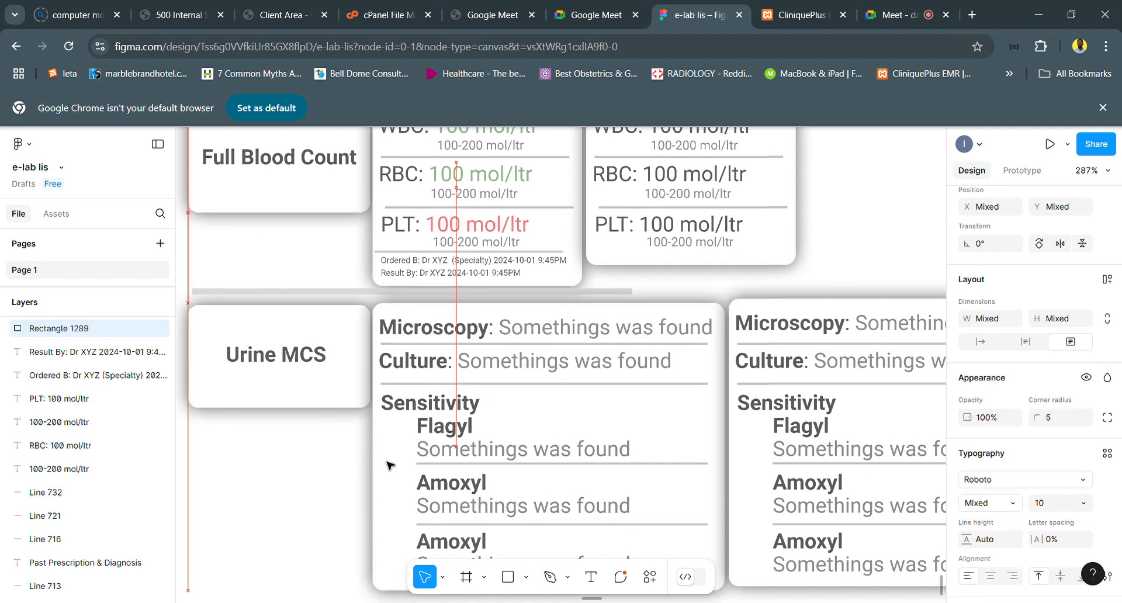
pyautogui.press('Down')
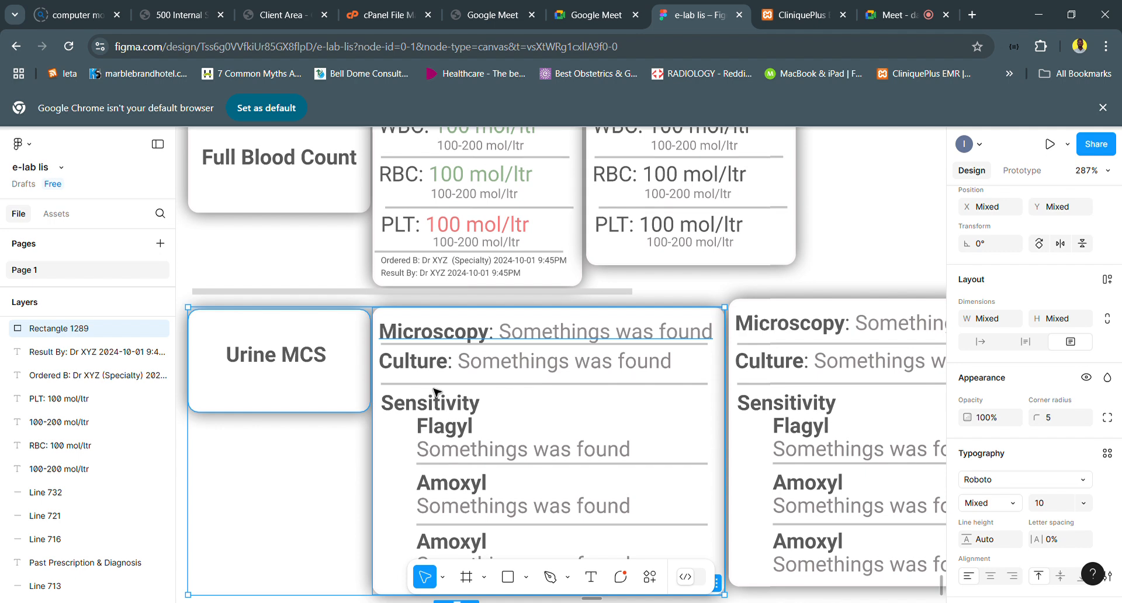
pyautogui.press('Down')
pyautogui.press('Down')
pyautogui.press('Down')
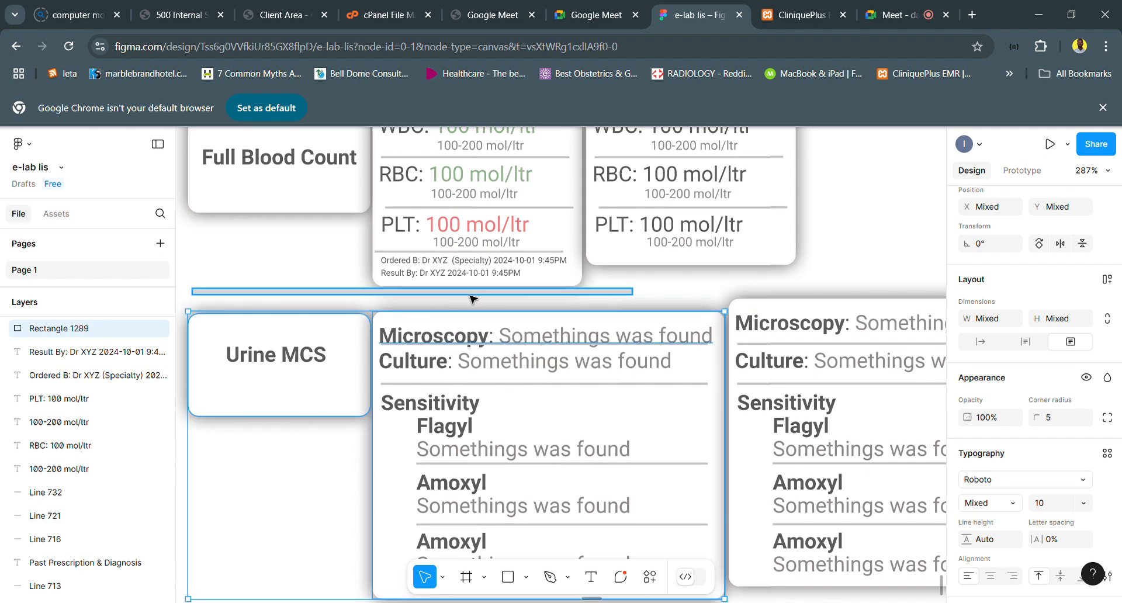
# - Move the grey divider bar between the Full Blood Count and Urine MCS rows down to Y 100587
pyautogui.click(469, 292)
pyautogui.press('Down')
pyautogui.press('Down')
pyautogui.press('Down')
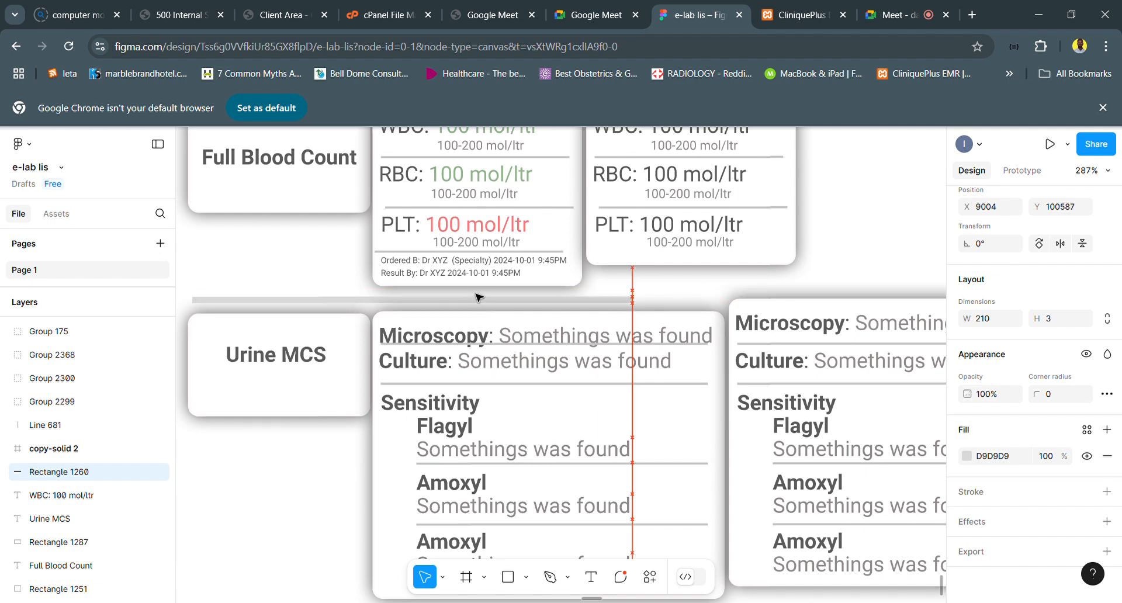
pyautogui.scroll(-5, 481, 301)
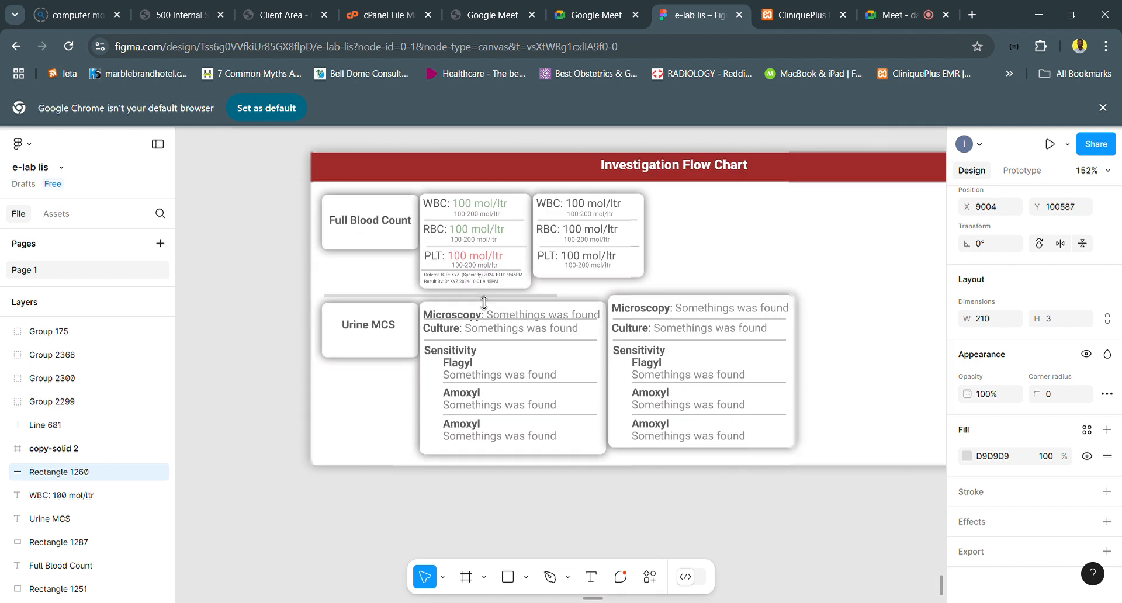
# - Examine the Order Laboratory Test and Add New Test panels alongside the Plan section's laboratory, imaging and prescription areas
pyautogui.click(672, 290)
pyautogui.scroll(-8, 556, 377)
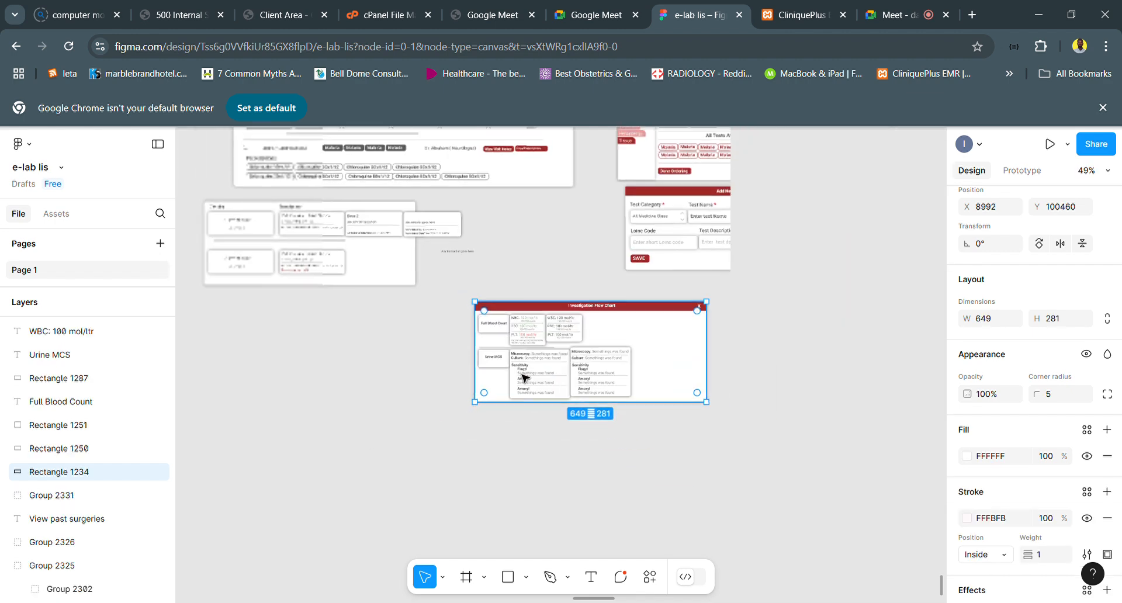
pyautogui.scroll(5, 598, 263)
pyautogui.hscroll(3, 598, 263)
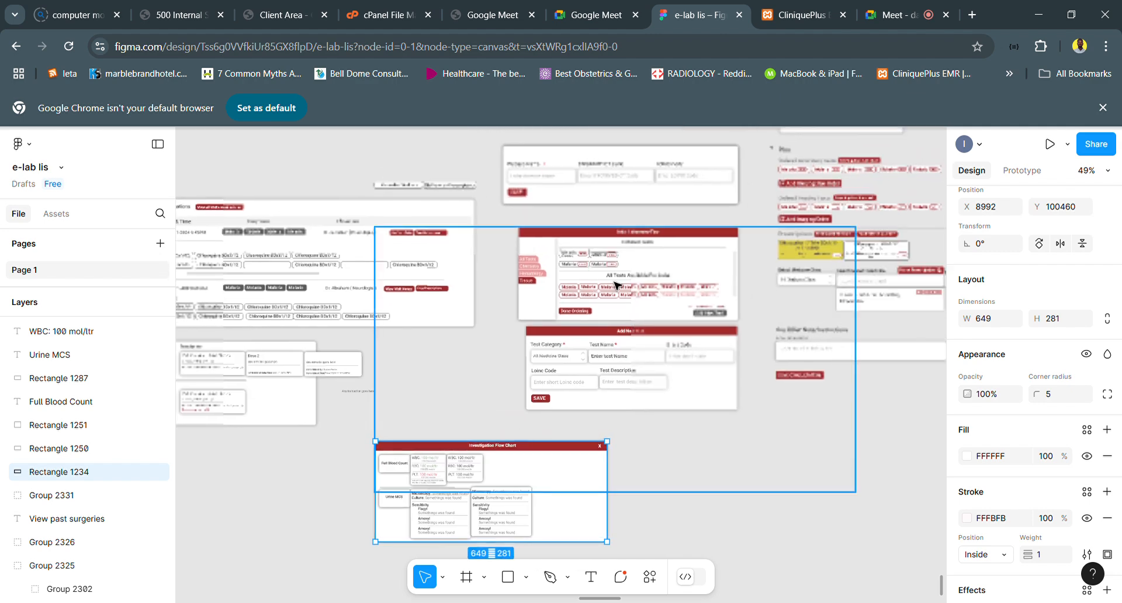
pyautogui.scroll(5, 615, 285)
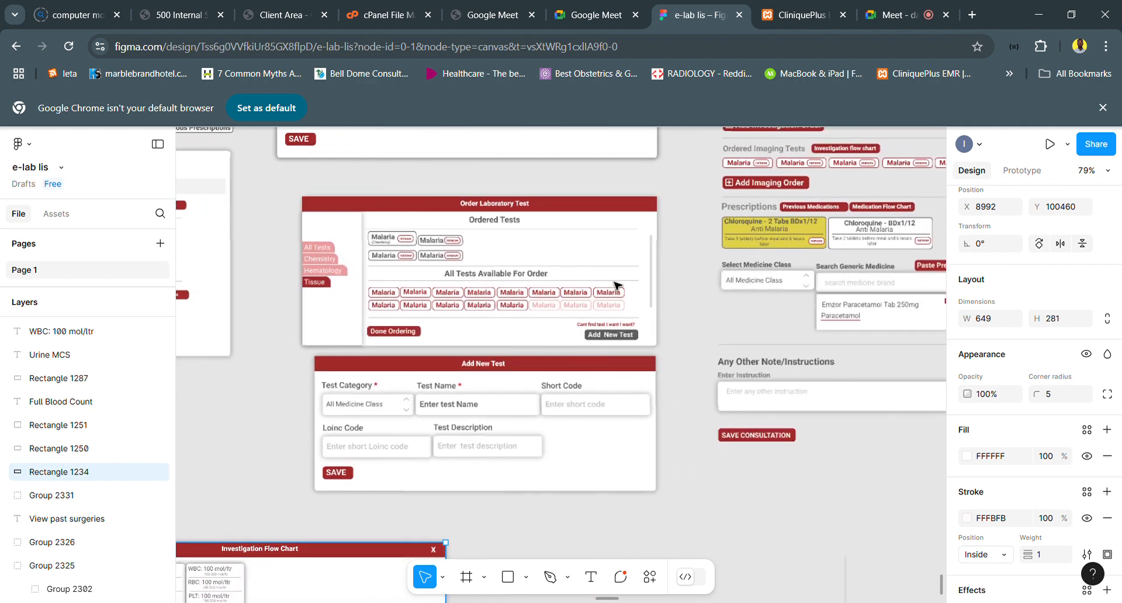
pyautogui.hscroll(3, 615, 285)
pyautogui.scroll(1, 615, 285)
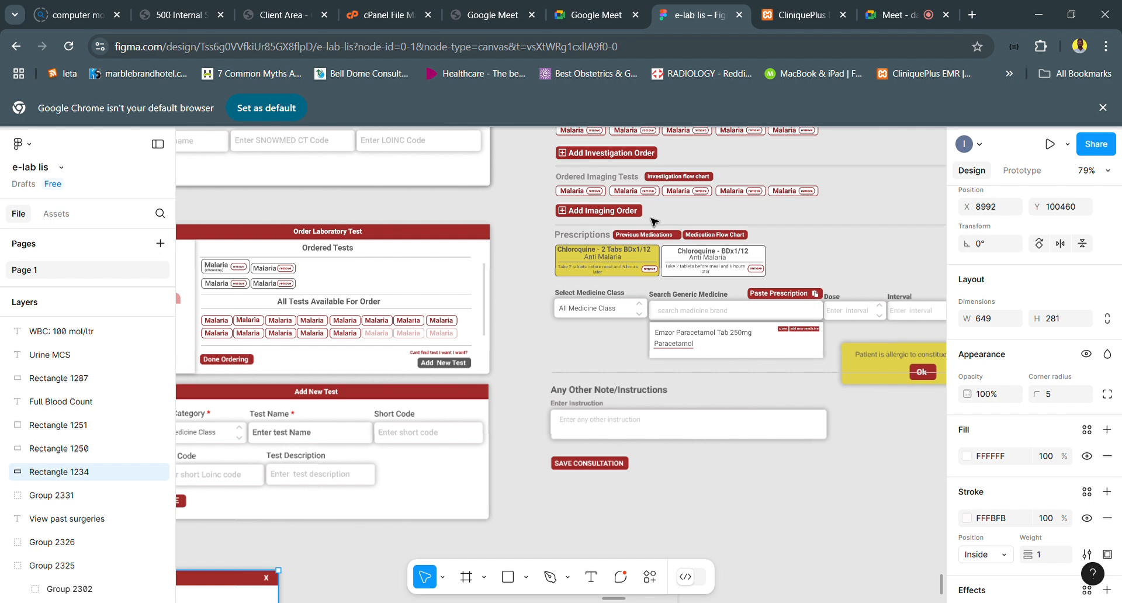
pyautogui.scroll(1, 653, 221)
pyautogui.hscroll(1, 654, 221)
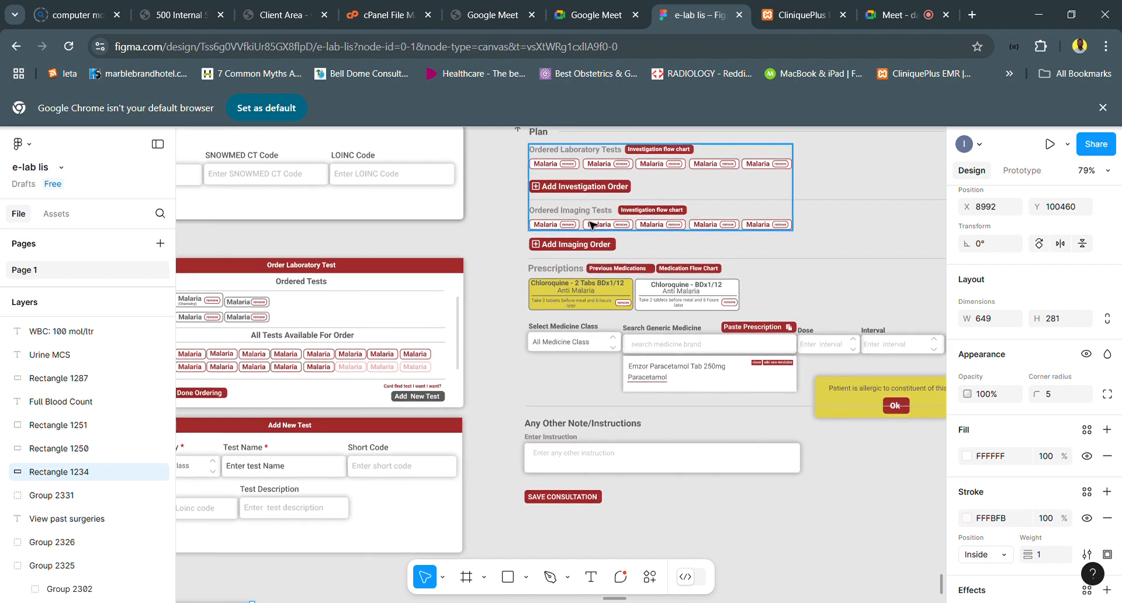
pyautogui.scroll(-1, 372, 384)
pyautogui.hscroll(-1, 372, 384)
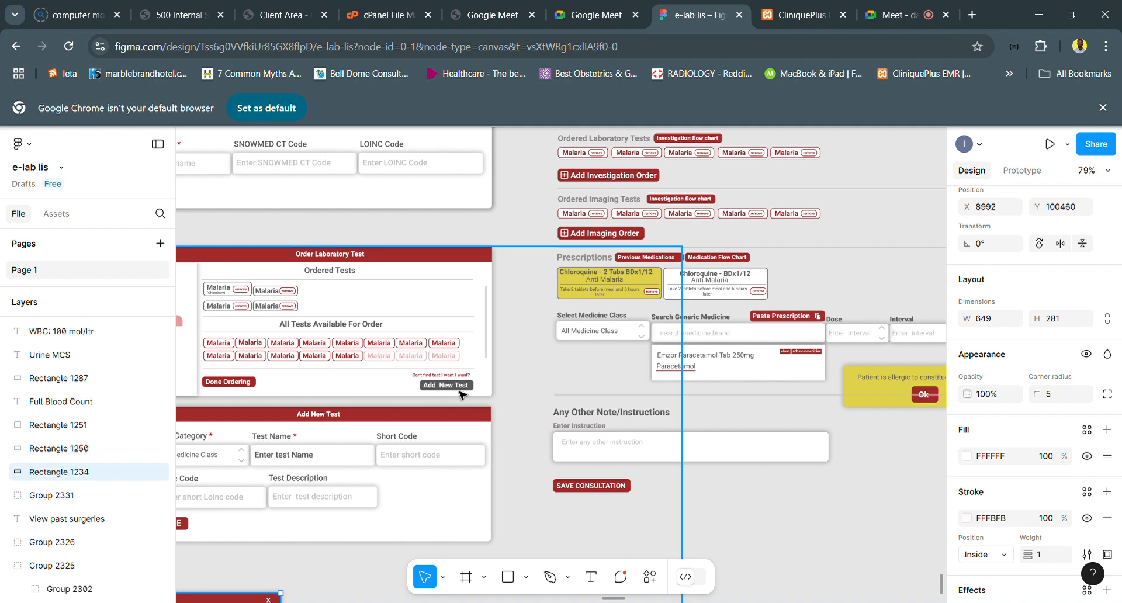
pyautogui.scroll(-1, 462, 395)
pyautogui.hscroll(-3, 462, 396)
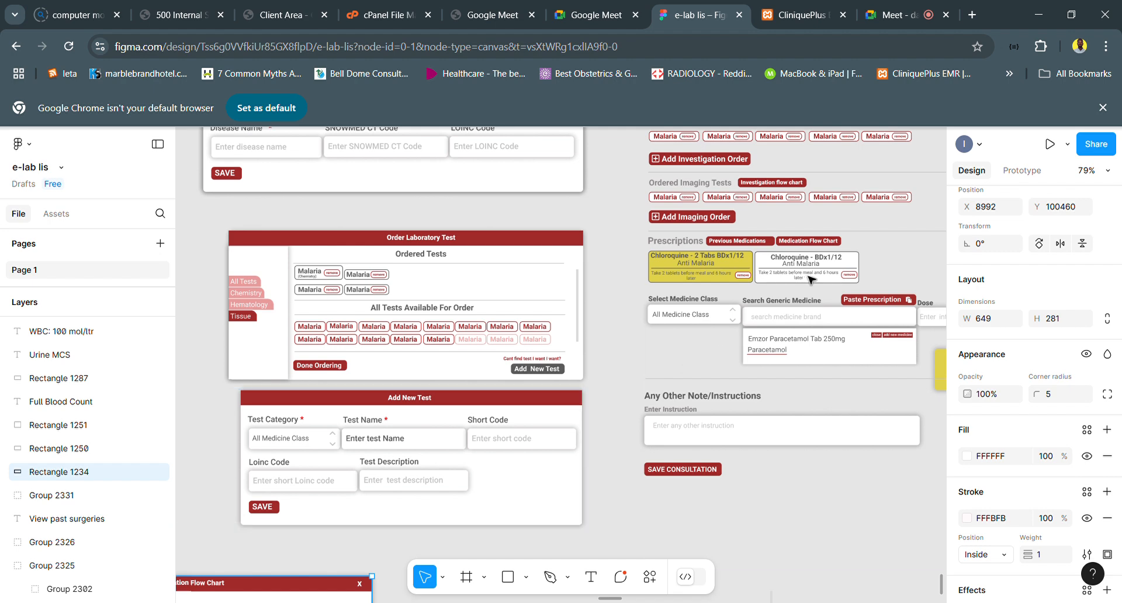
pyautogui.hscroll(3, 811, 279)
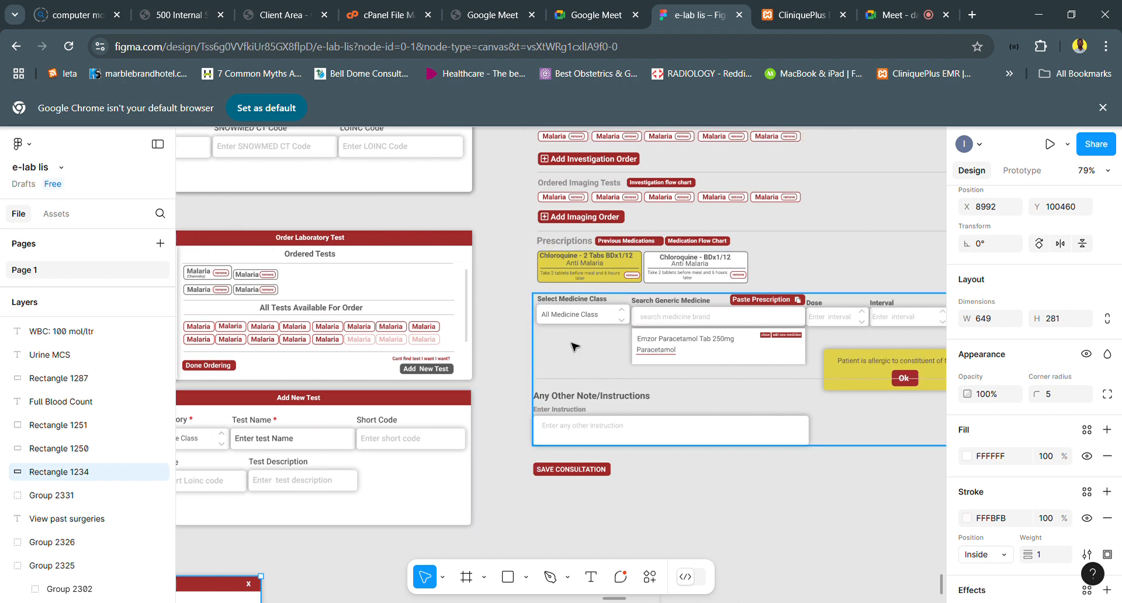
pyautogui.hscroll(2, 623, 331)
pyautogui.scroll(1, 623, 331)
pyautogui.hscroll(1, 623, 331)
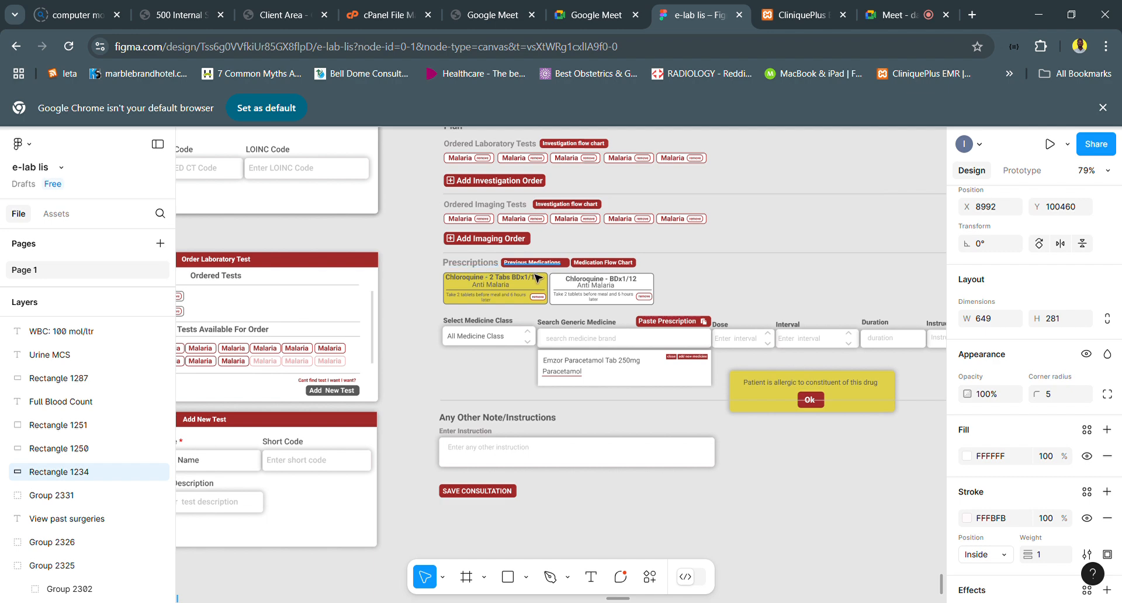
# - Review the Prescriptions area, covering its medicine cards, generic medicine search, dosing fields and the drug allergy alert
pyautogui.click(500, 345)
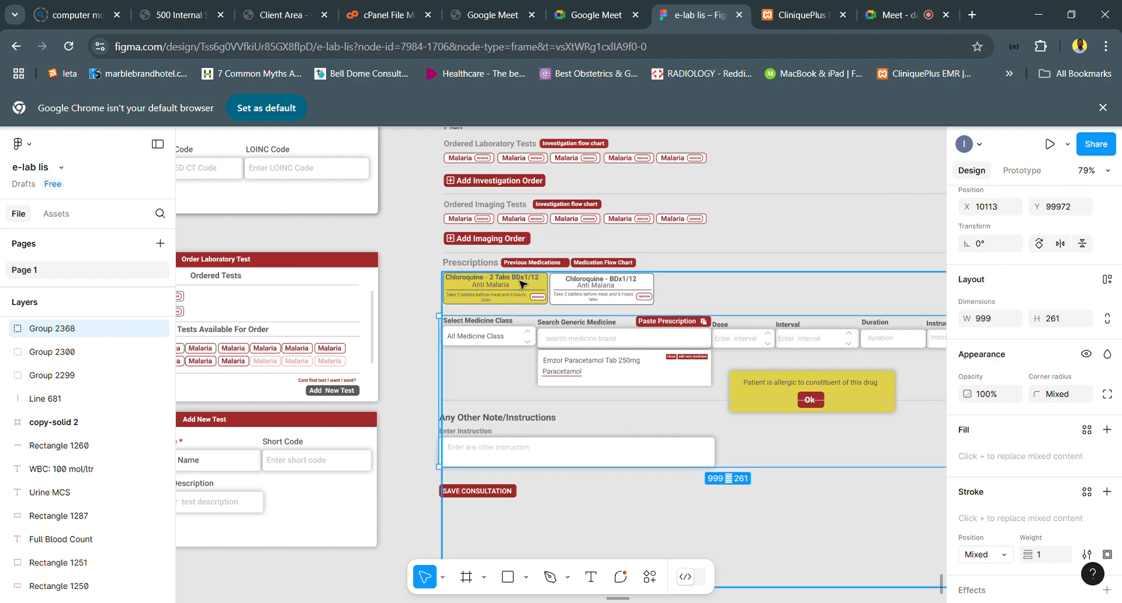
pyautogui.scroll(3, 532, 282)
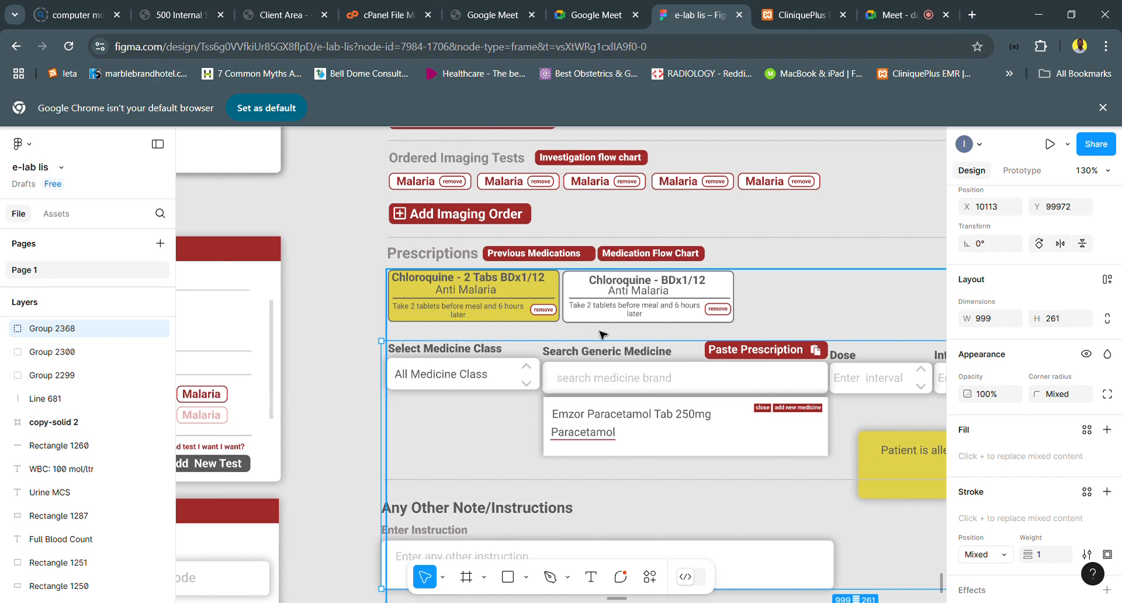
pyautogui.hscroll(1, 561, 379)
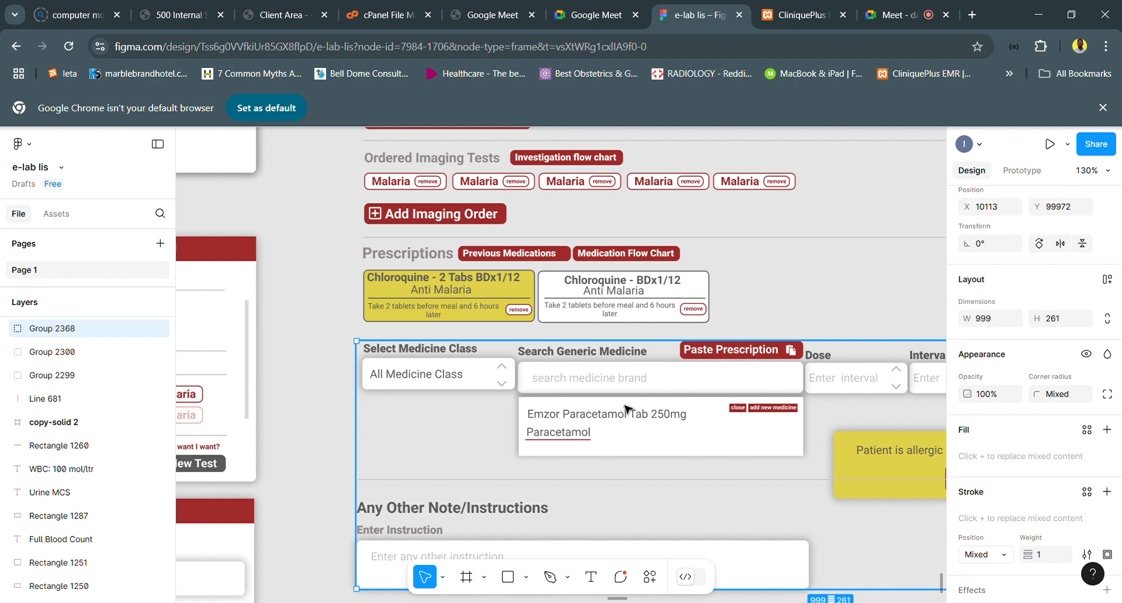
pyautogui.hscroll(2, 624, 412)
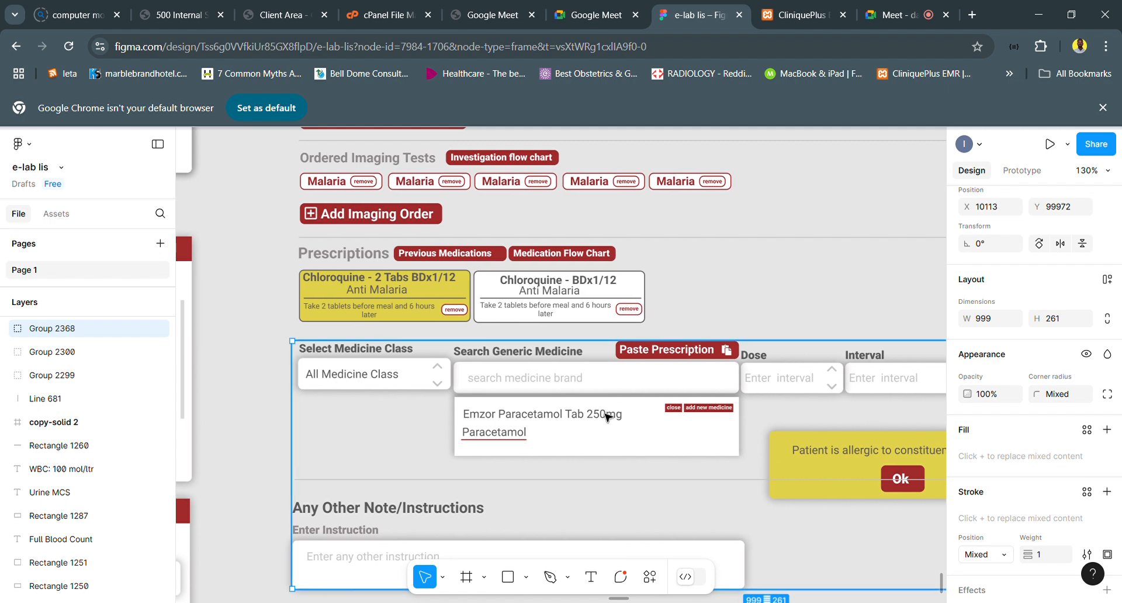
pyautogui.hscroll(1, 607, 417)
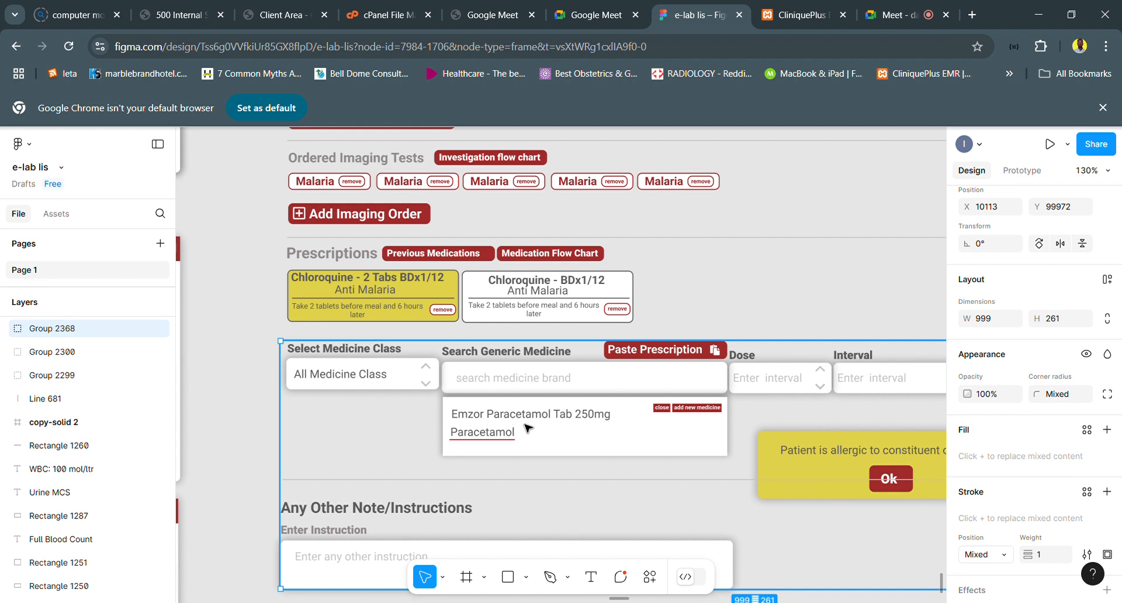
pyautogui.hscroll(1, 537, 428)
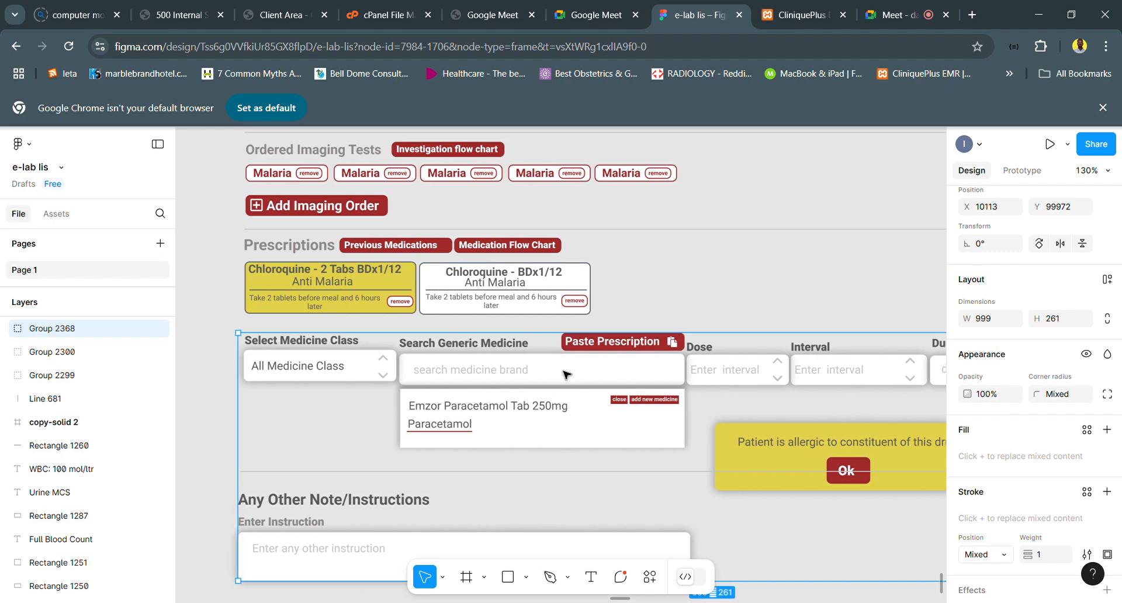
pyautogui.scroll(-1, 566, 374)
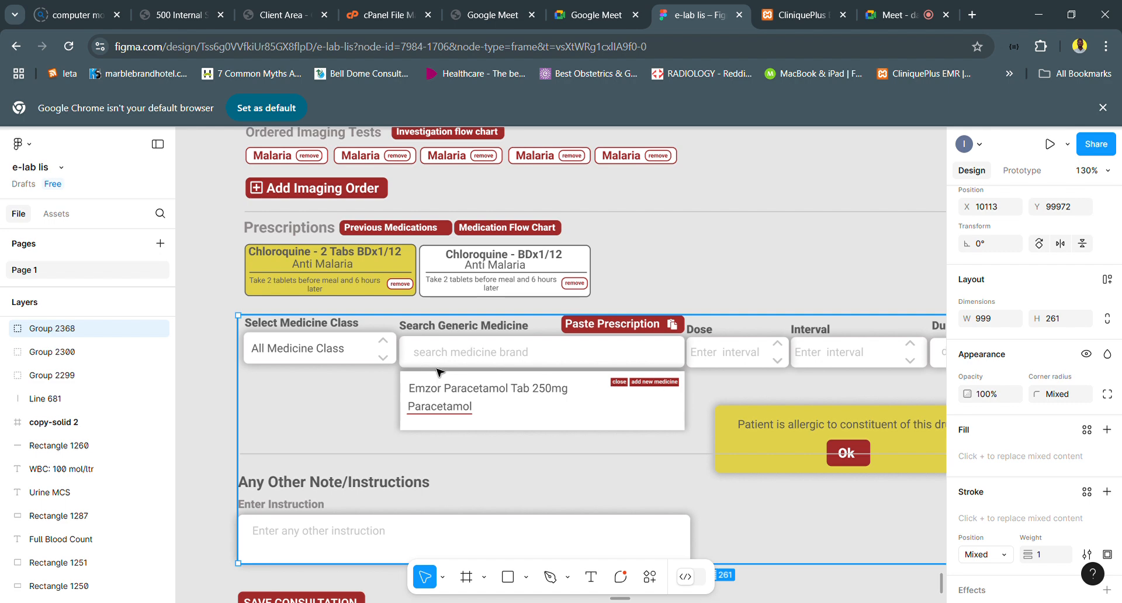
pyautogui.hscroll(1, 481, 406)
pyautogui.scroll(-1, 481, 405)
pyautogui.scroll(-1, 481, 405)
pyautogui.scroll(-5, 481, 406)
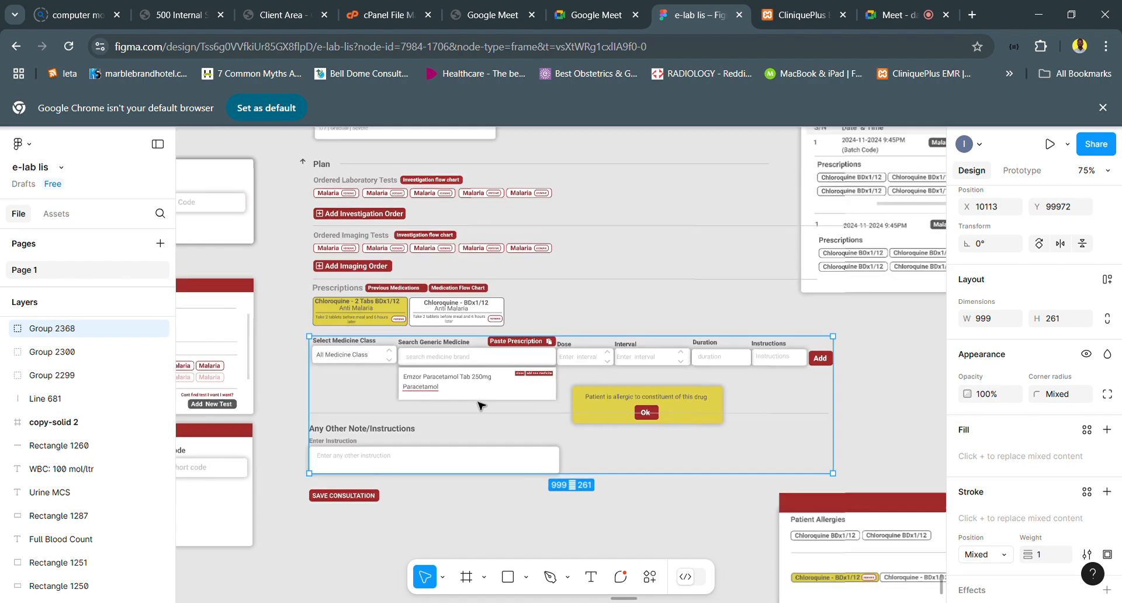
pyautogui.hscroll(-5, 481, 406)
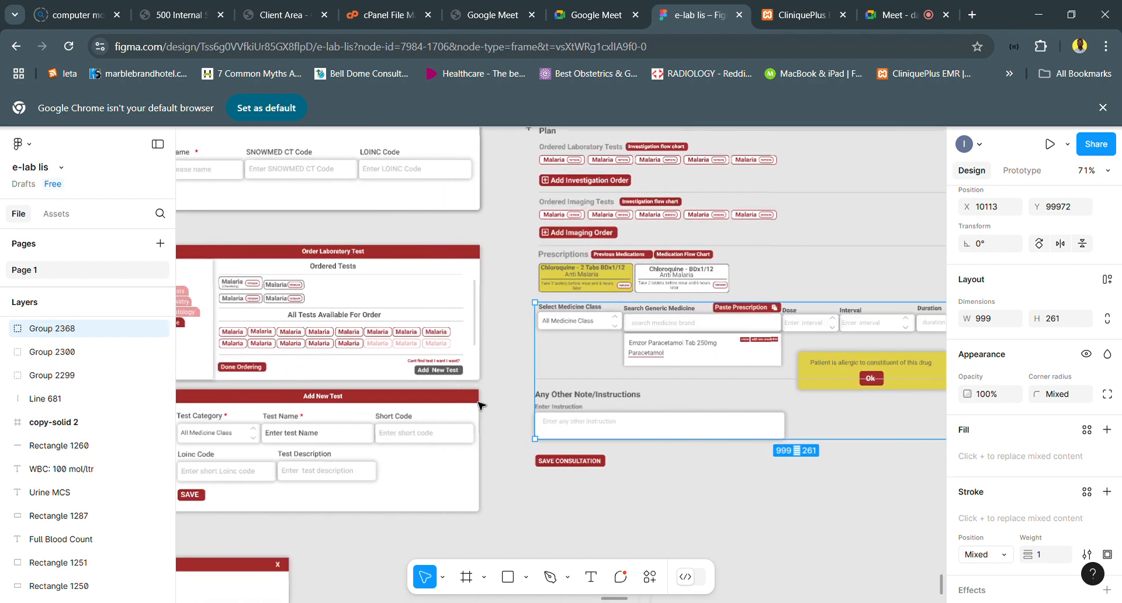
pyautogui.hscroll(2, 479, 404)
pyautogui.scroll(4, 479, 404)
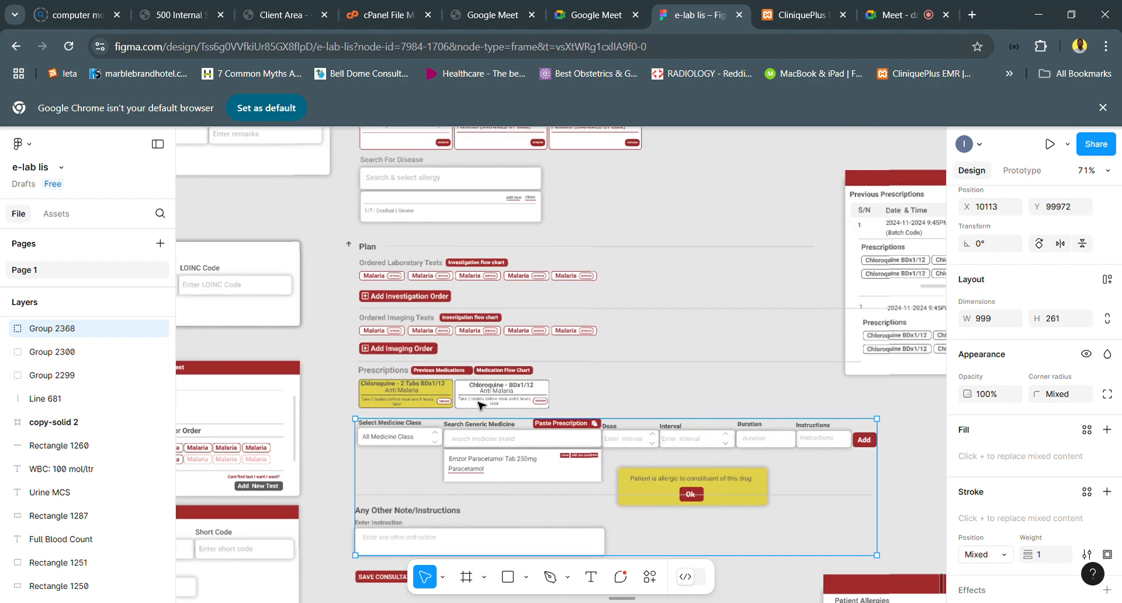
pyautogui.scroll(-2, 453, 419)
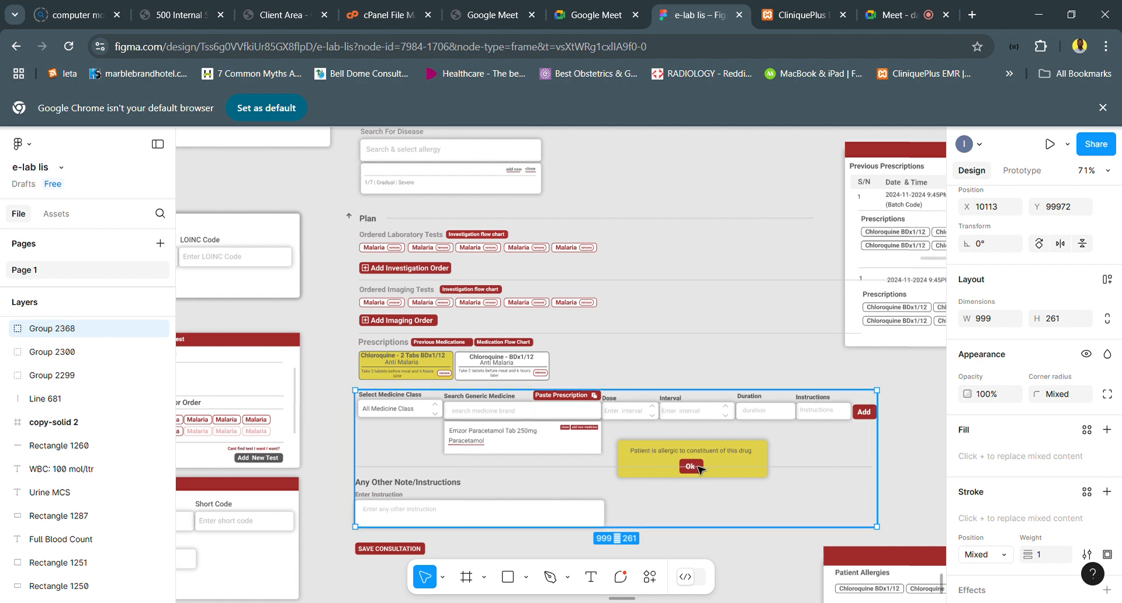
# - Try duplicating the Ok button's red rectangle beside it in the yellow allergy alert, and delete the copy
pyautogui.scroll(3, 698, 469)
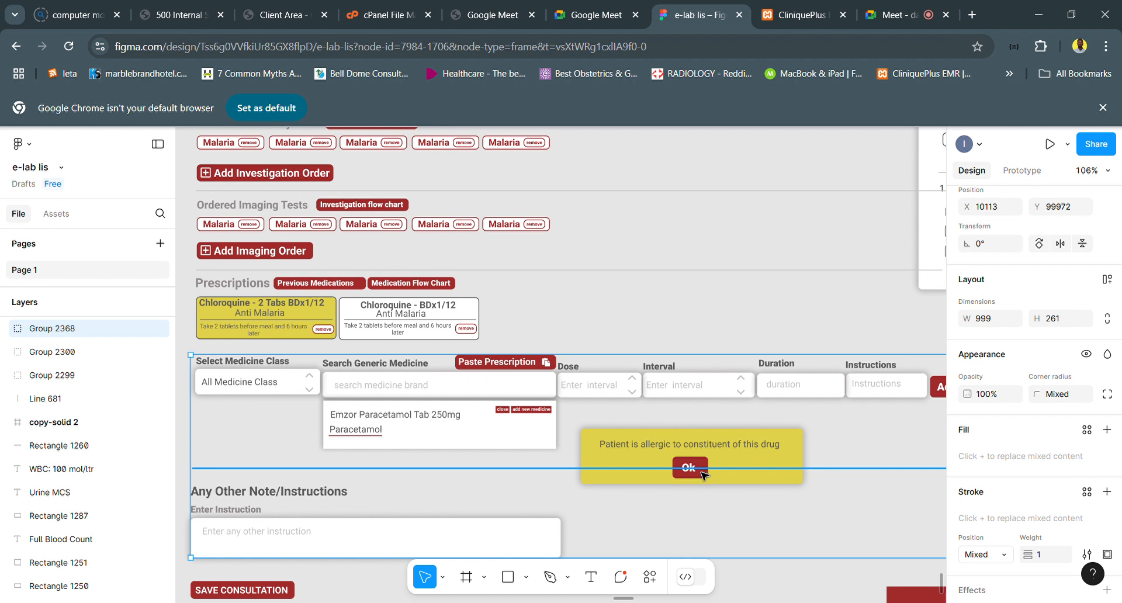
pyautogui.scroll(5, 715, 472)
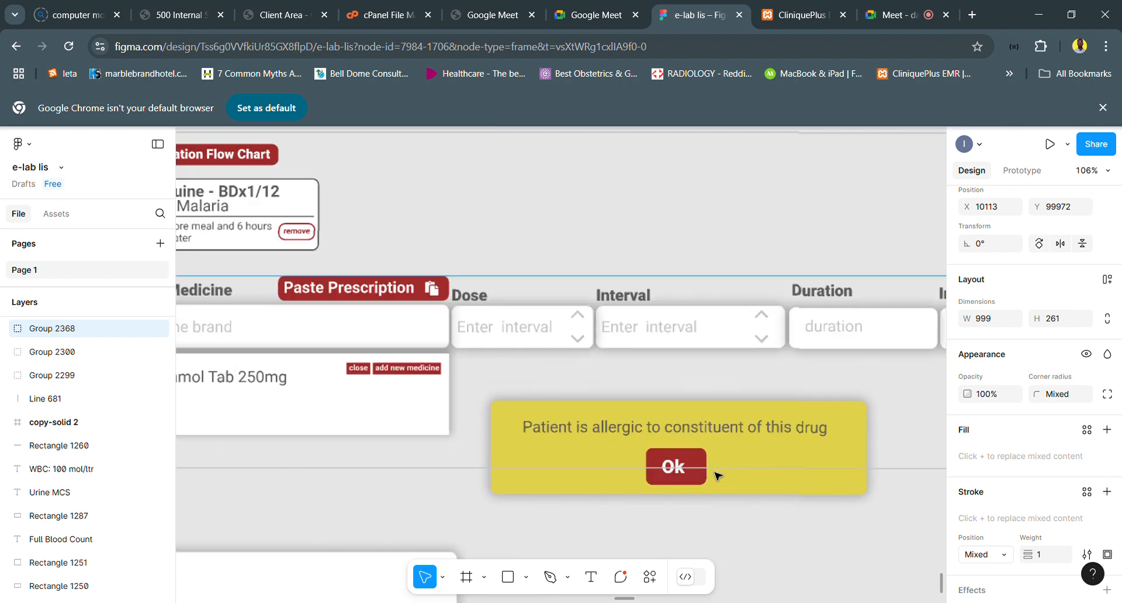
pyautogui.click(689, 467)
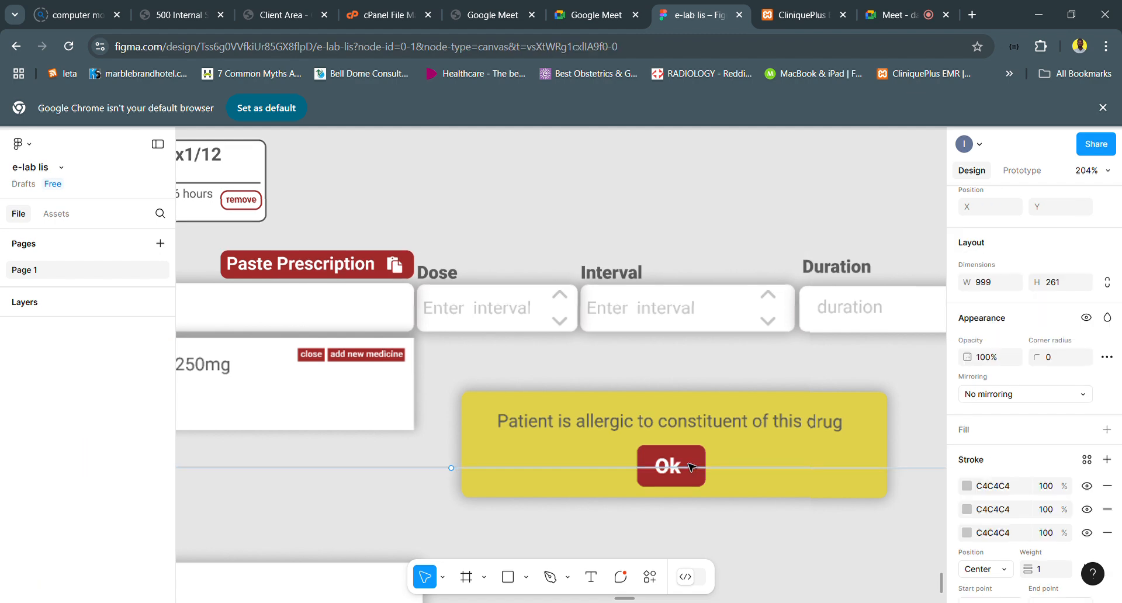
pyautogui.click(691, 466)
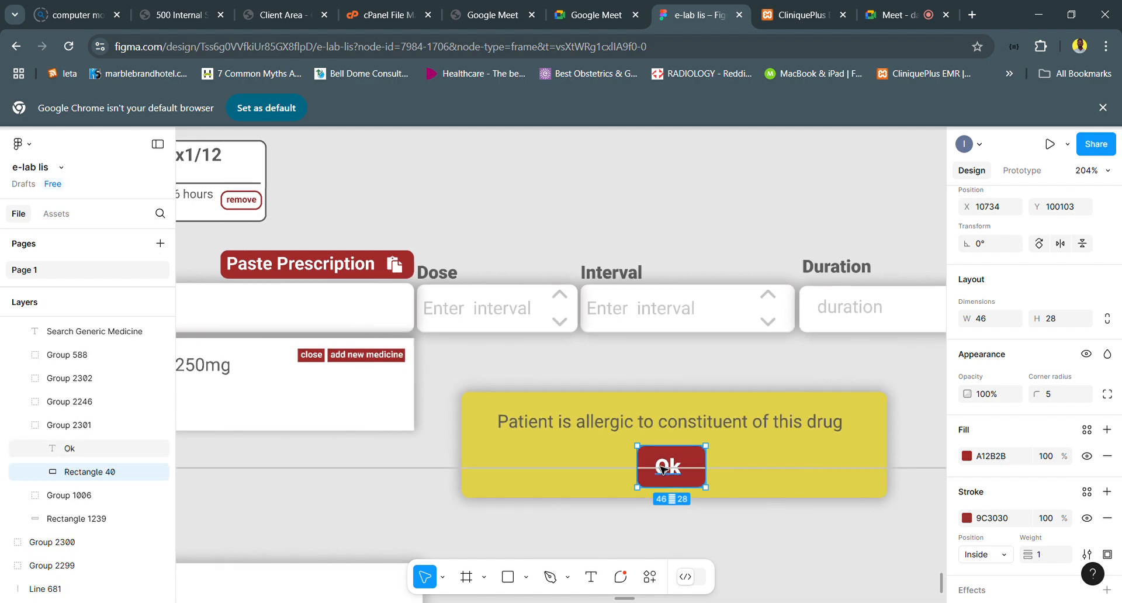
pyautogui.moveTo(662, 468); pyautogui.dragTo(762, 473)
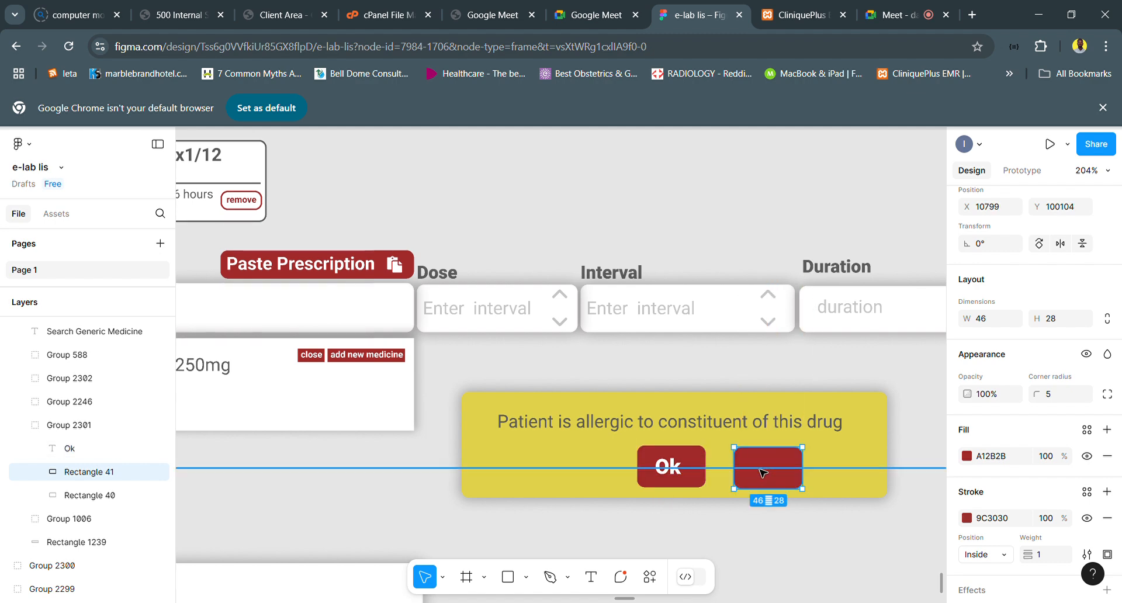
pyautogui.press('Delete')
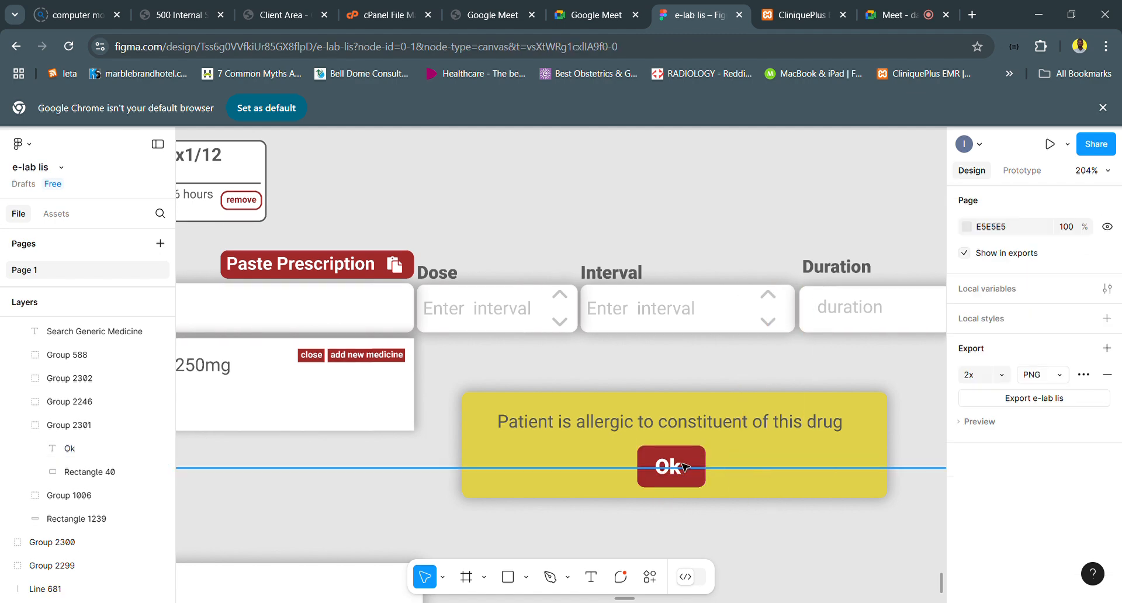
# - Shift the Ok button in the yellow allergy alert to X 10668 and change its label to "Cancel"
pyautogui.click(677, 465)
pyautogui.doubleClick(677, 466)
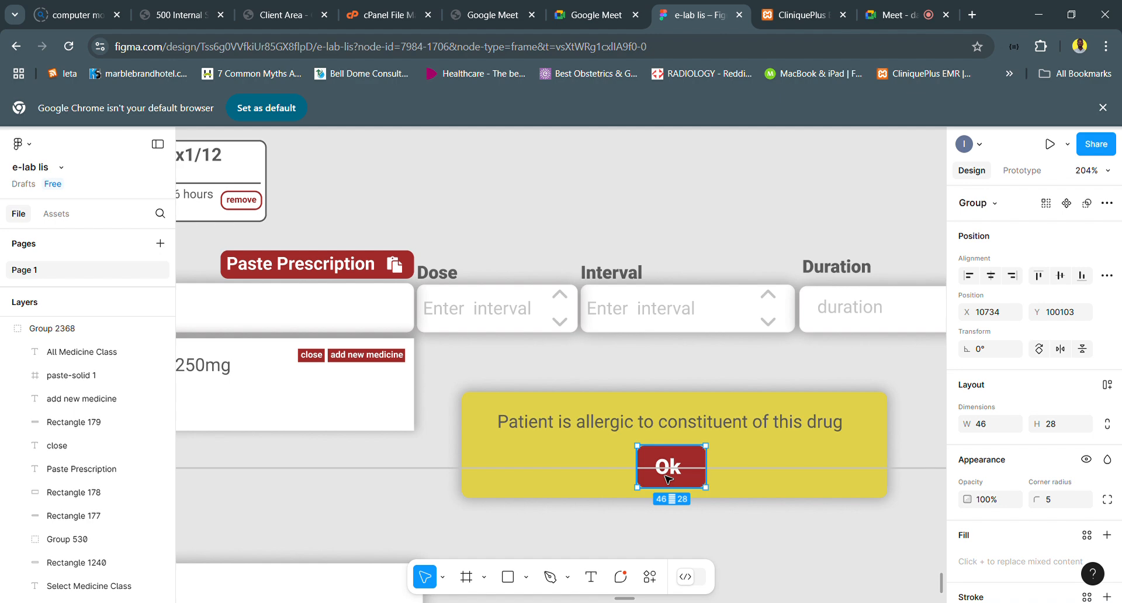
pyautogui.moveTo(668, 479); pyautogui.dragTo(570, 479)
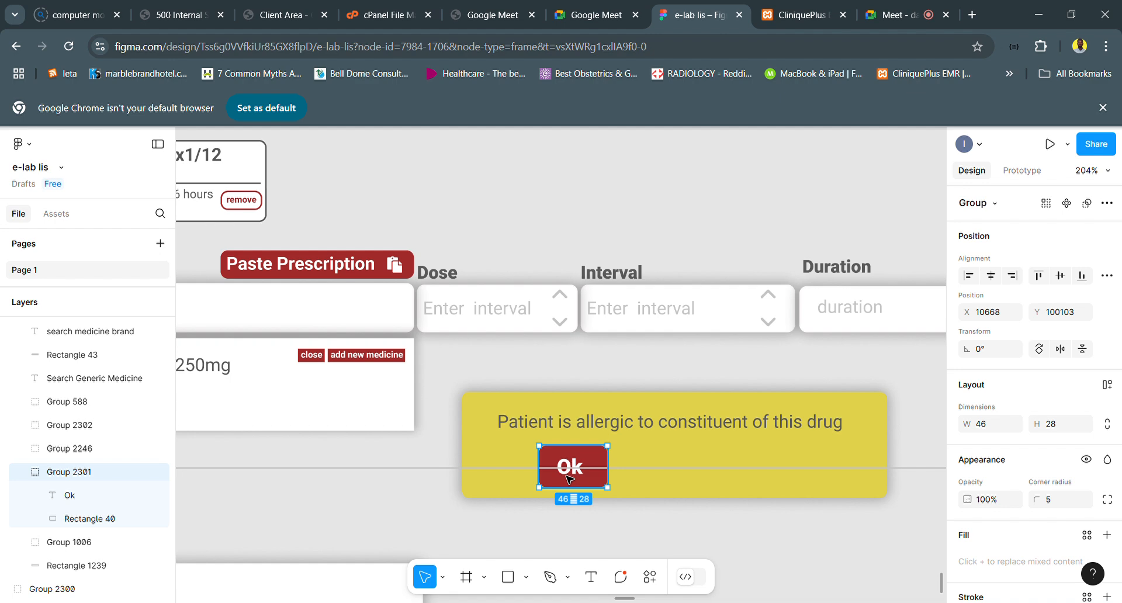
pyautogui.doubleClick(570, 468)
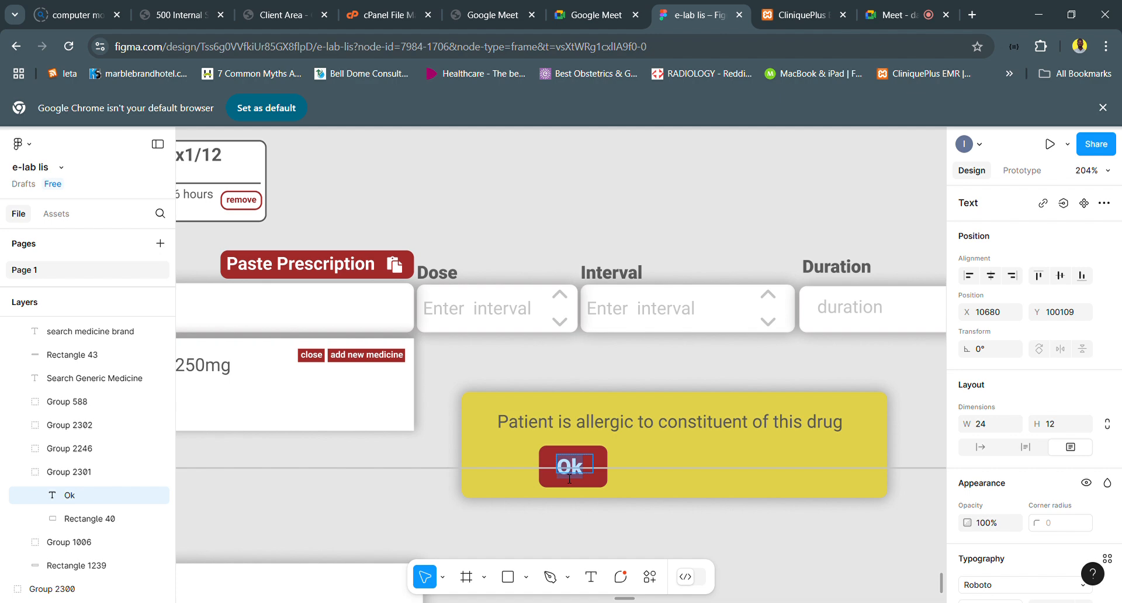
pyautogui.write('Cancel')
pyautogui.press('Escape')
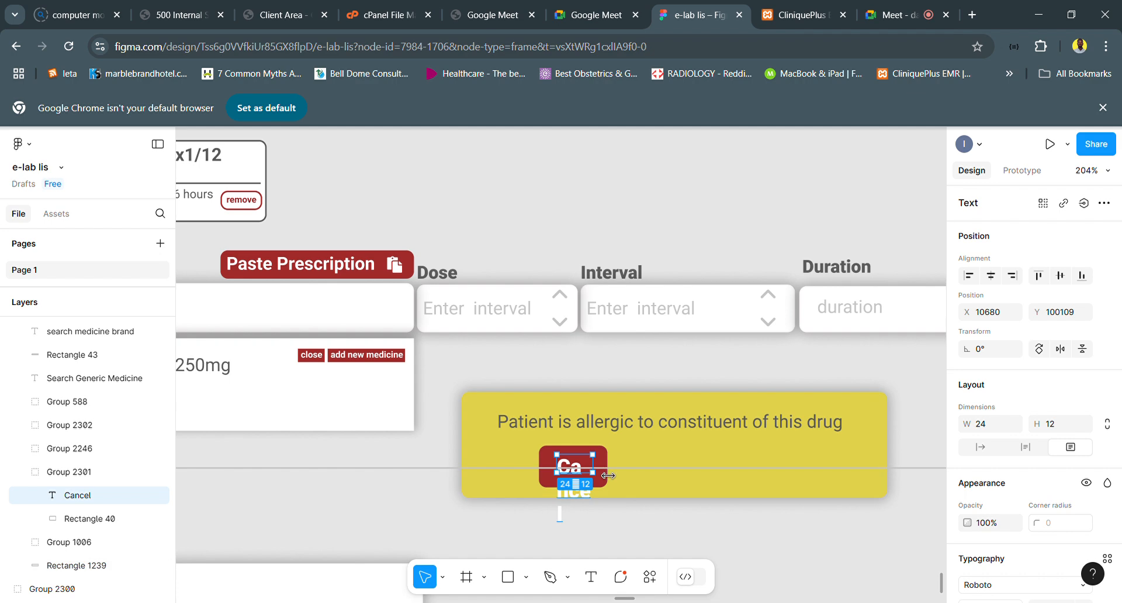
# - Widen the Cancel label's text box to 58 and its red rectangle to 66
pyautogui.moveTo(629, 470); pyautogui.dragTo(657, 468)
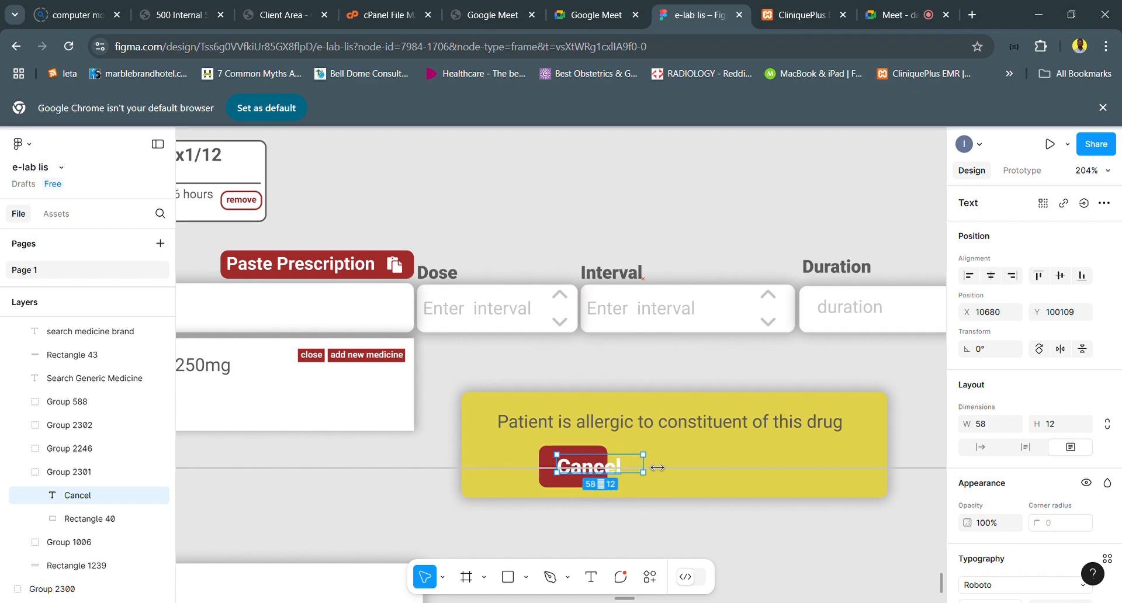
pyautogui.click(548, 468)
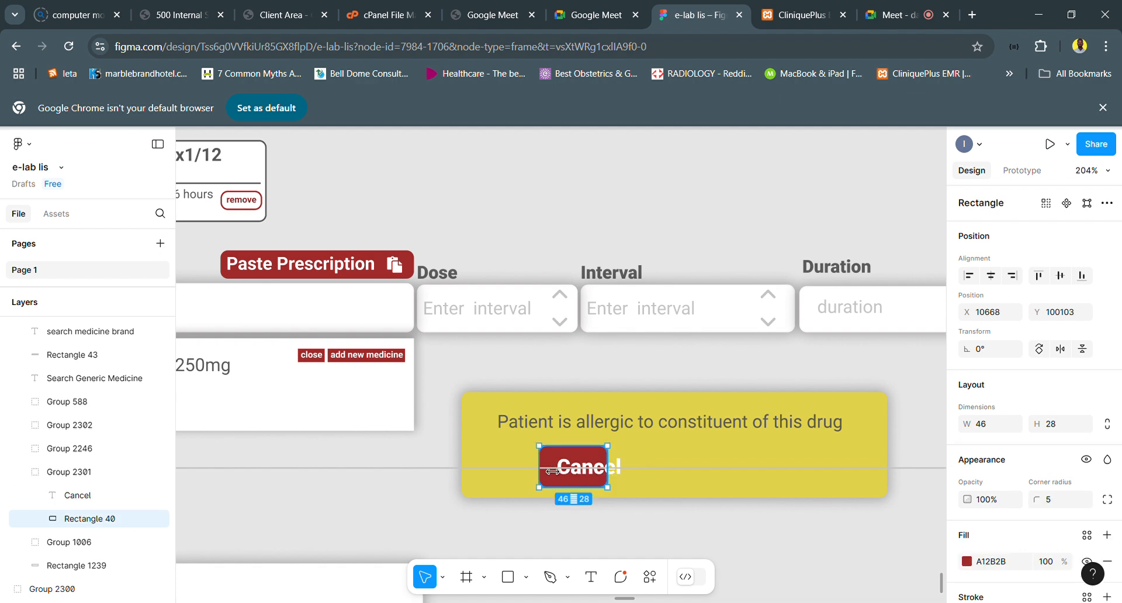
pyautogui.moveTo(632, 470); pyautogui.dragTo(650, 471)
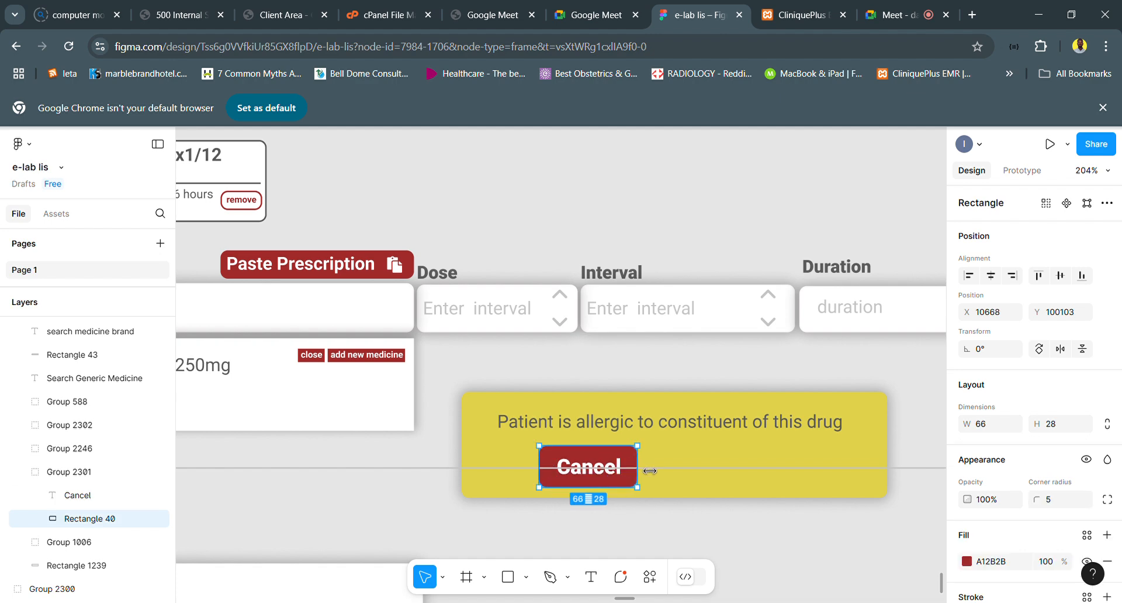
# - Duplicate the Cancel label and its red rectangle, placing the copy beside the original at about X 10738
pyautogui.click(602, 482)
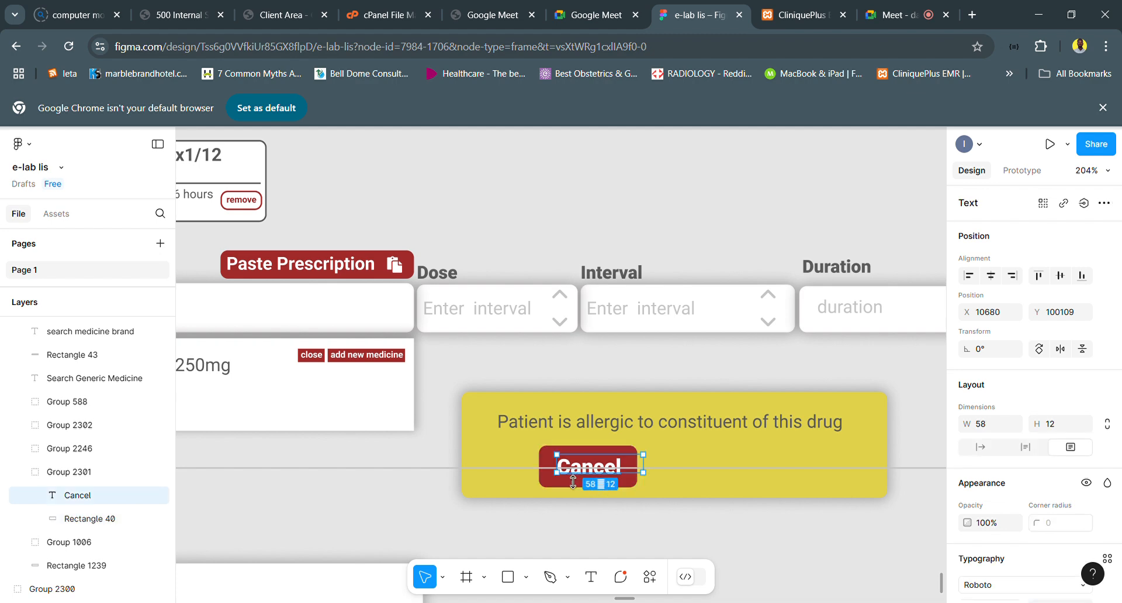
pyautogui.keyDown('shift'); pyautogui.click(551, 464); pyautogui.keyUp('shift')
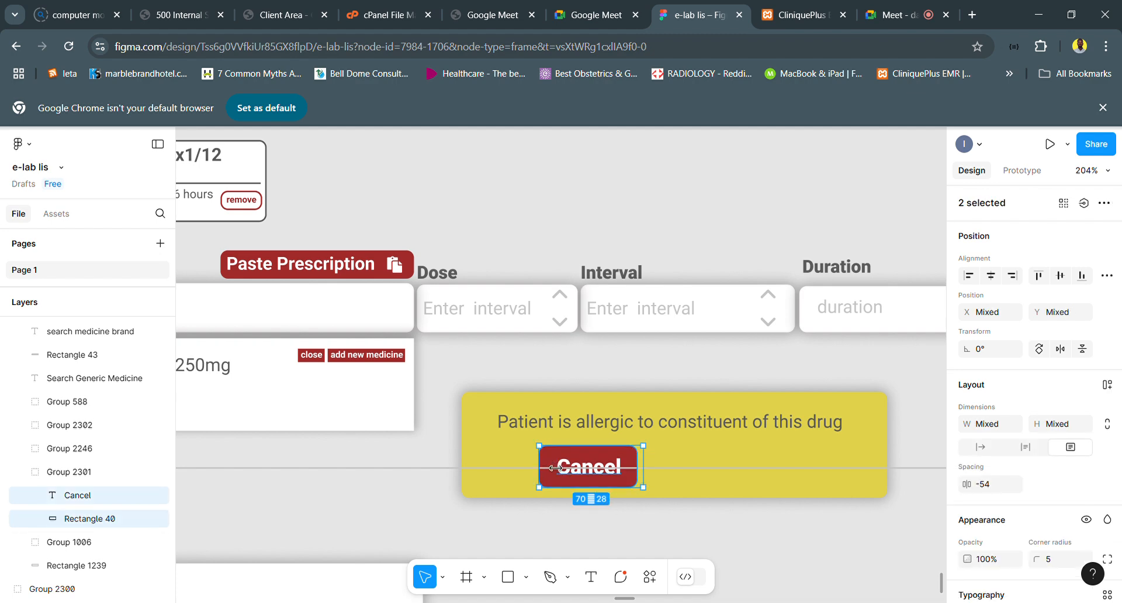
pyautogui.hotkey('ctrl', 'd')
pyautogui.moveTo(590, 466); pyautogui.dragTo(695, 467)
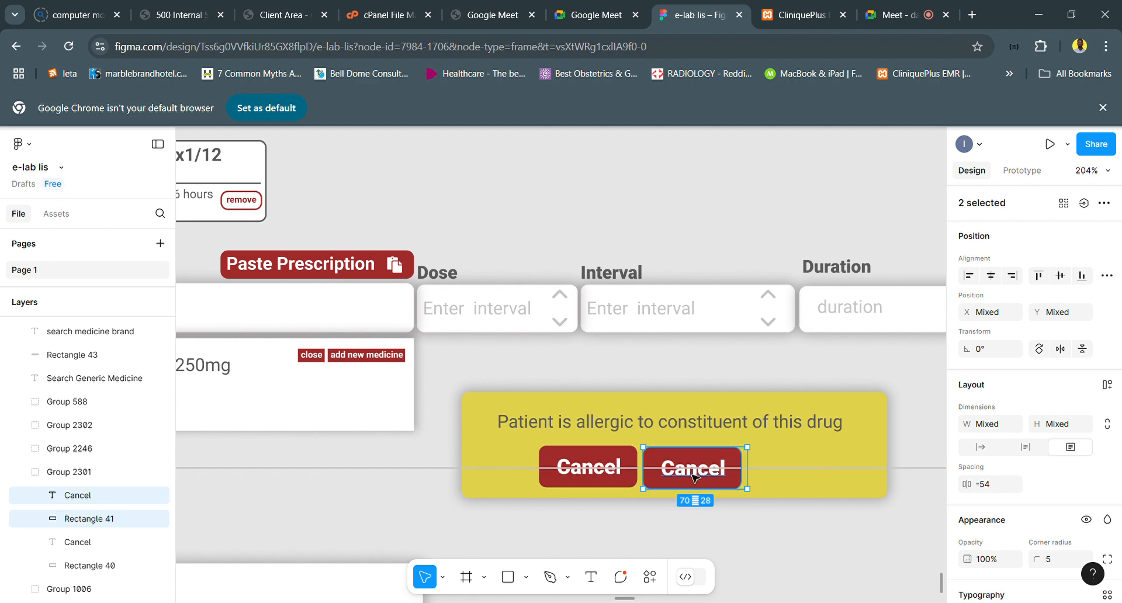
# - Change the copied button's label to "Proceed" and widen its red rectangle to 74
pyautogui.doubleClick(698, 478)
pyautogui.click(706, 486)
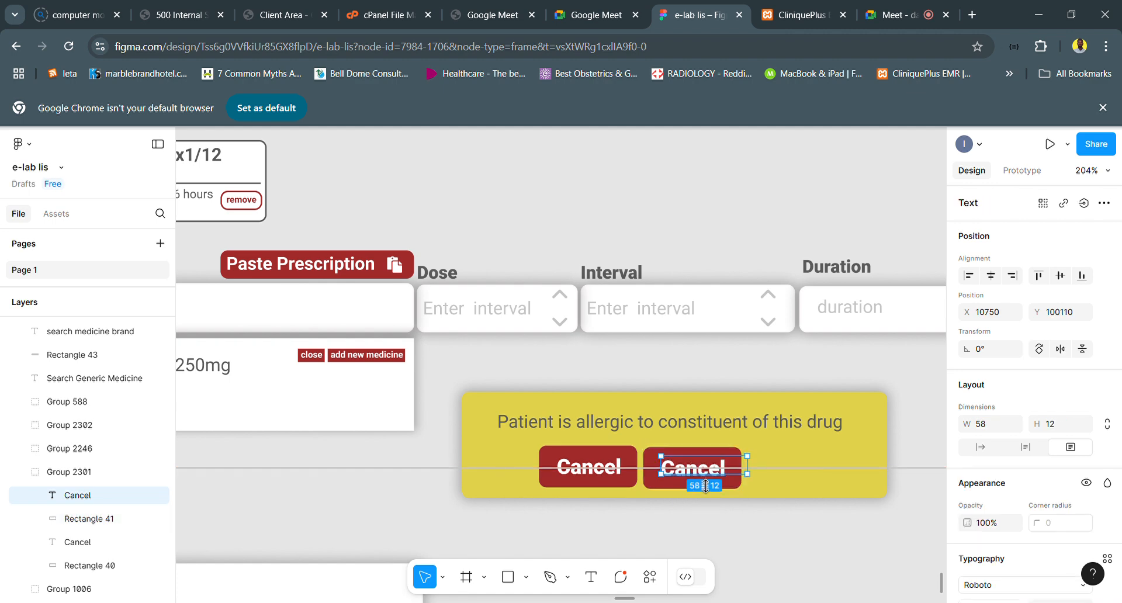
pyautogui.hotkey('shift', 'p')
pyautogui.press('c')
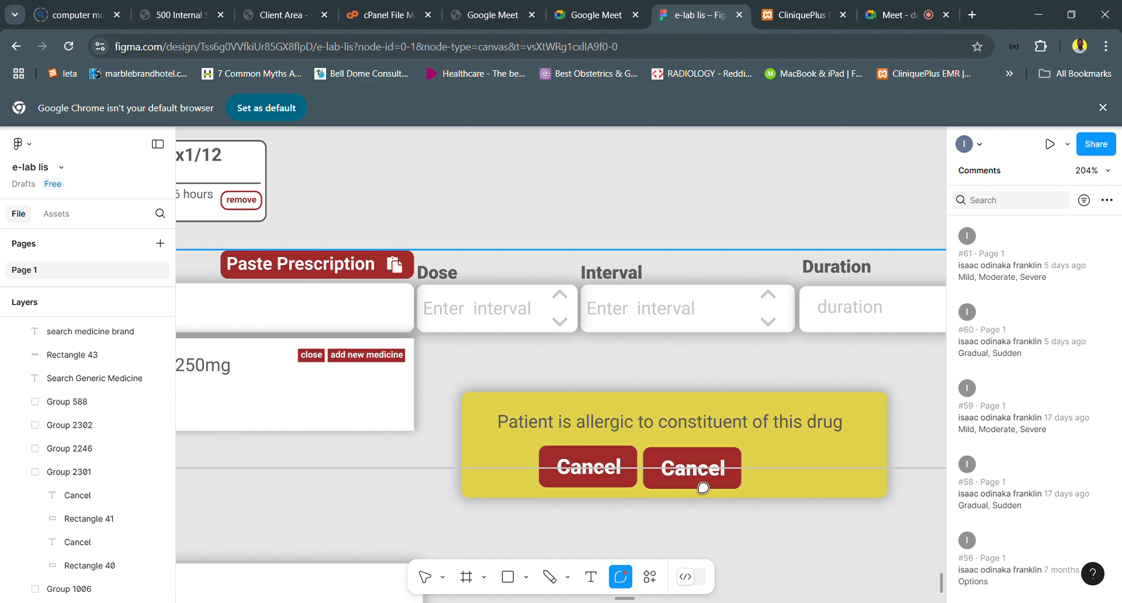
pyautogui.scroll(4, 728, 497)
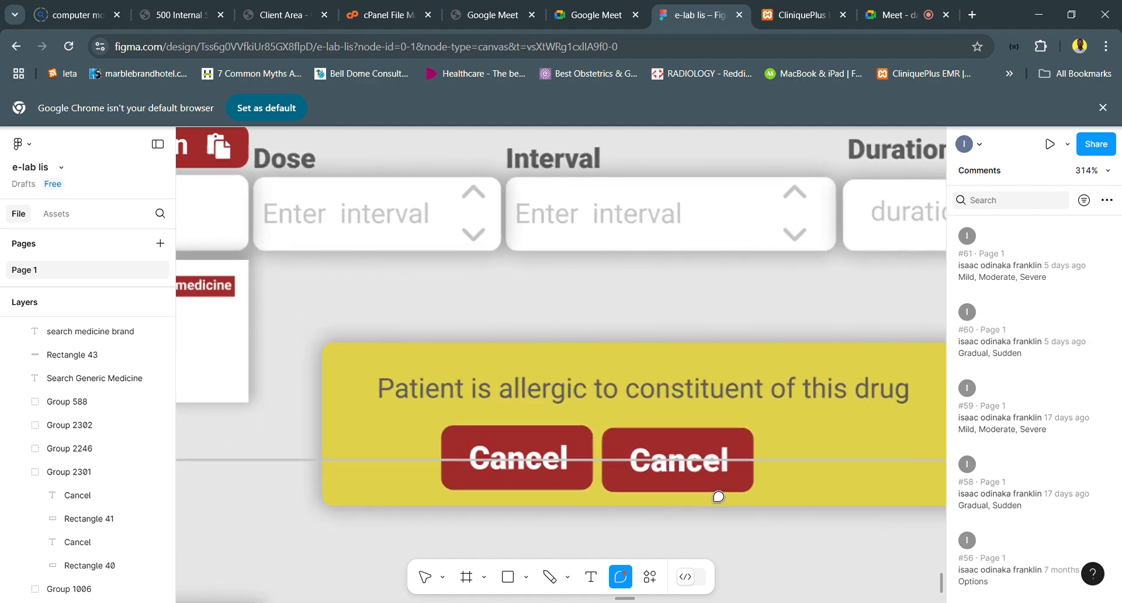
pyautogui.press('v')
pyautogui.click(668, 474)
pyautogui.doubleClick(668, 474)
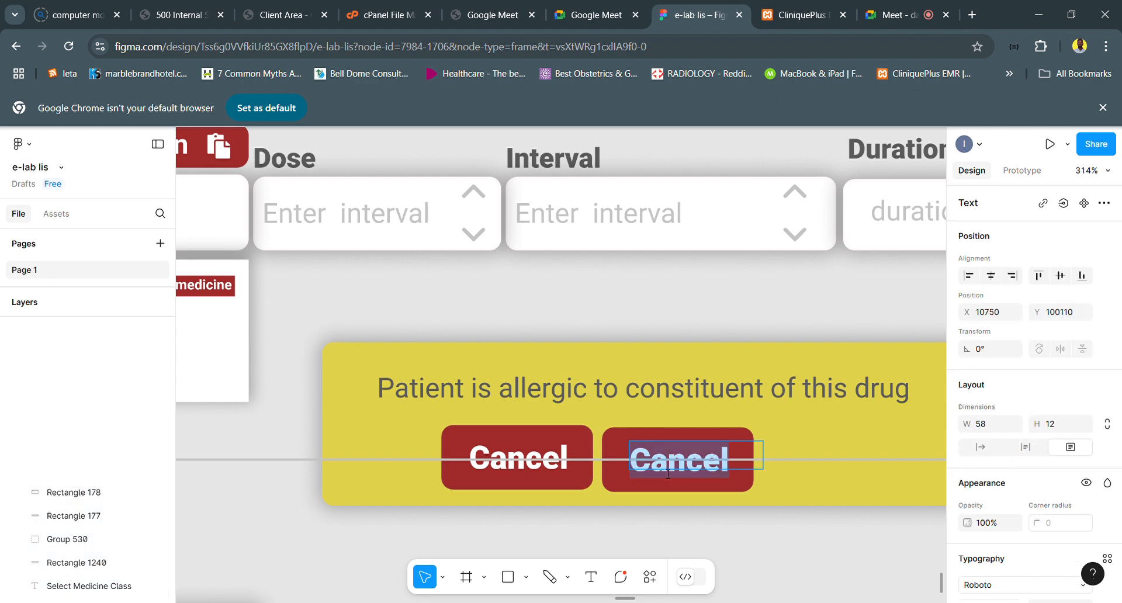
pyautogui.write('Proceed')
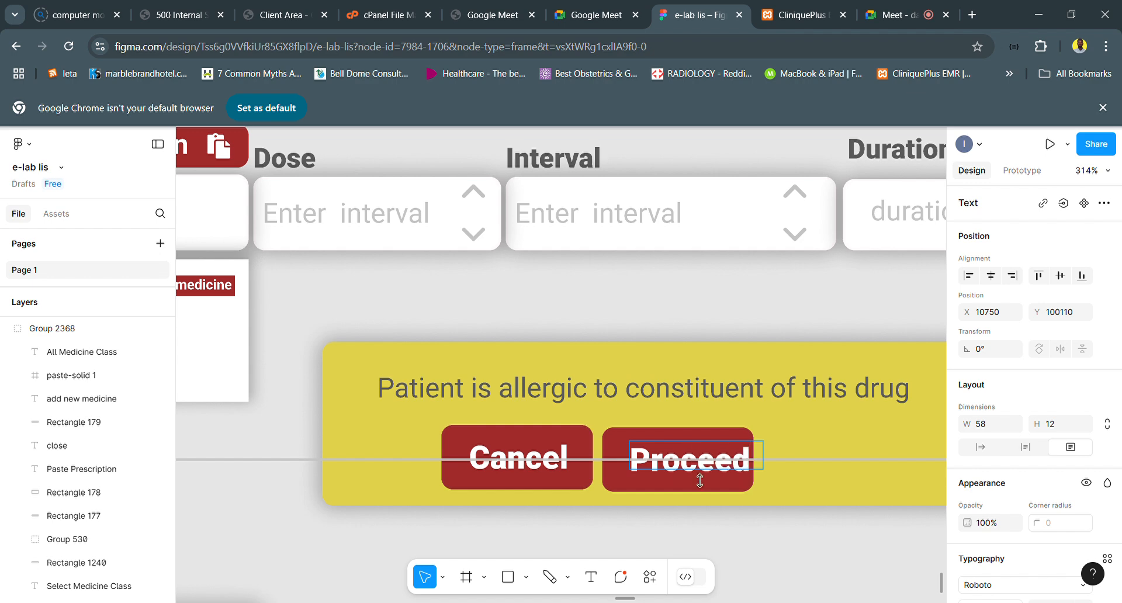
pyautogui.press('Escape')
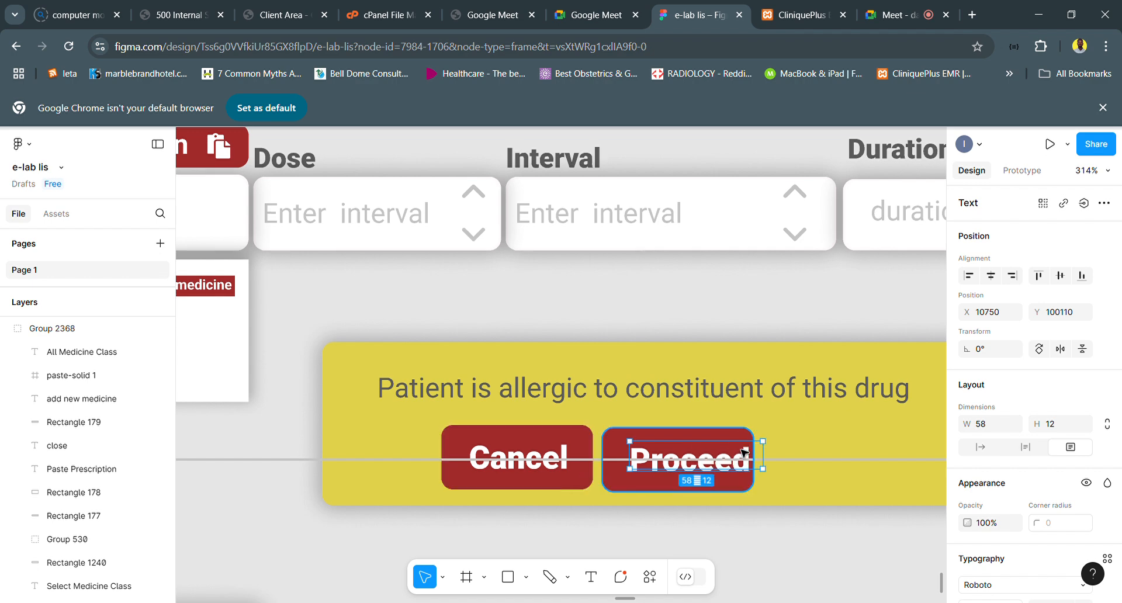
pyautogui.press('Tab')
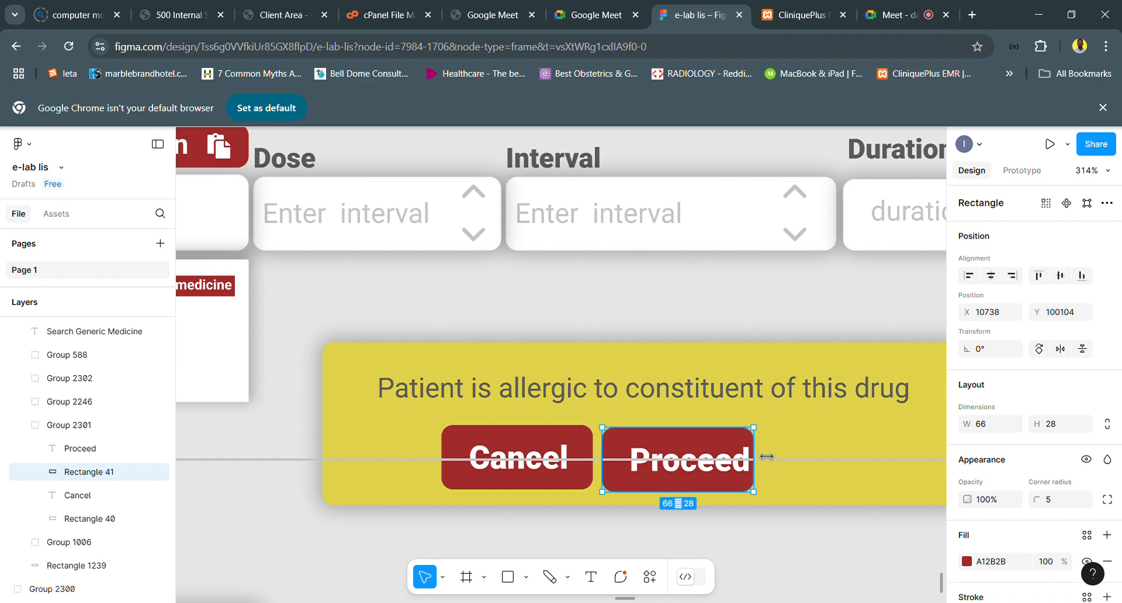
pyautogui.moveTo(766, 457)
pyautogui.mouseDown()
pyautogui.moveTo(794, 456)
pyautogui.moveTo(784, 456)
pyautogui.mouseUp()
# - Move the Cancel and Proceed buttons together to the middle of the alert, with the Proceed rectangle at X 10756
pyautogui.scroll(-5, 785, 456)
pyautogui.hscroll(3, 754, 454)
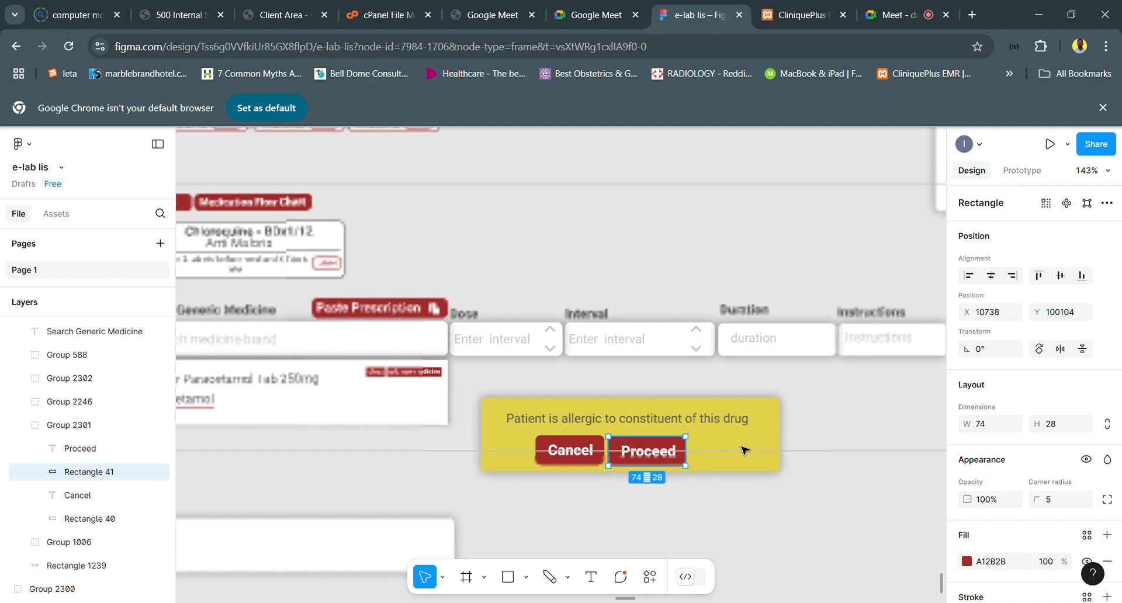
pyautogui.keyDown('shift'); pyautogui.click(567, 461); pyautogui.keyUp('shift')
pyautogui.scroll(4, 577, 483)
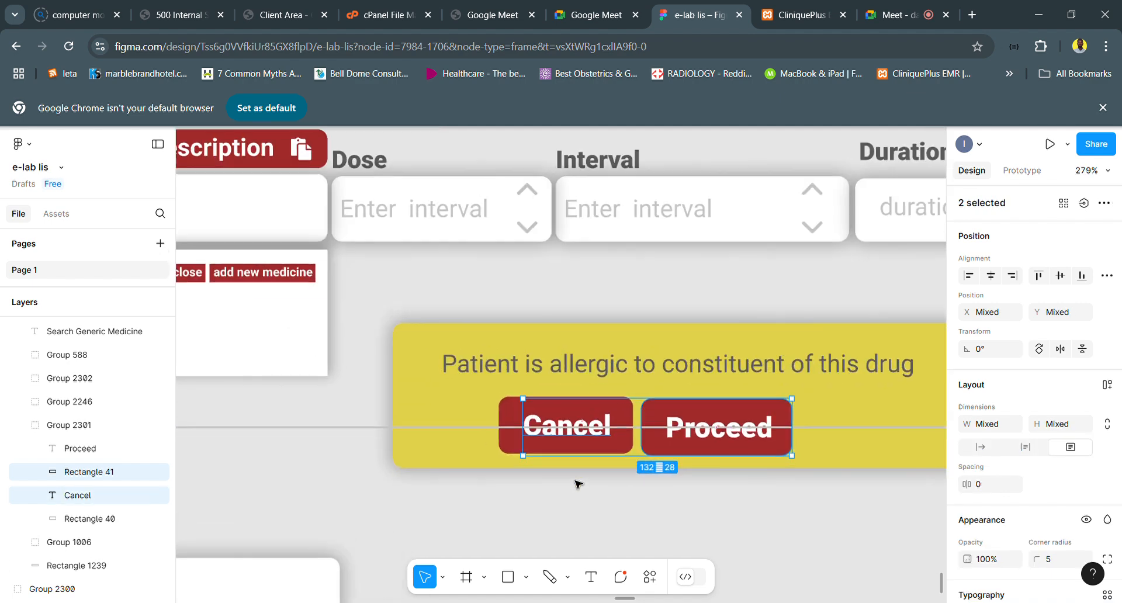
pyautogui.keyDown('shift'); pyautogui.click(615, 417); pyautogui.keyUp('shift')
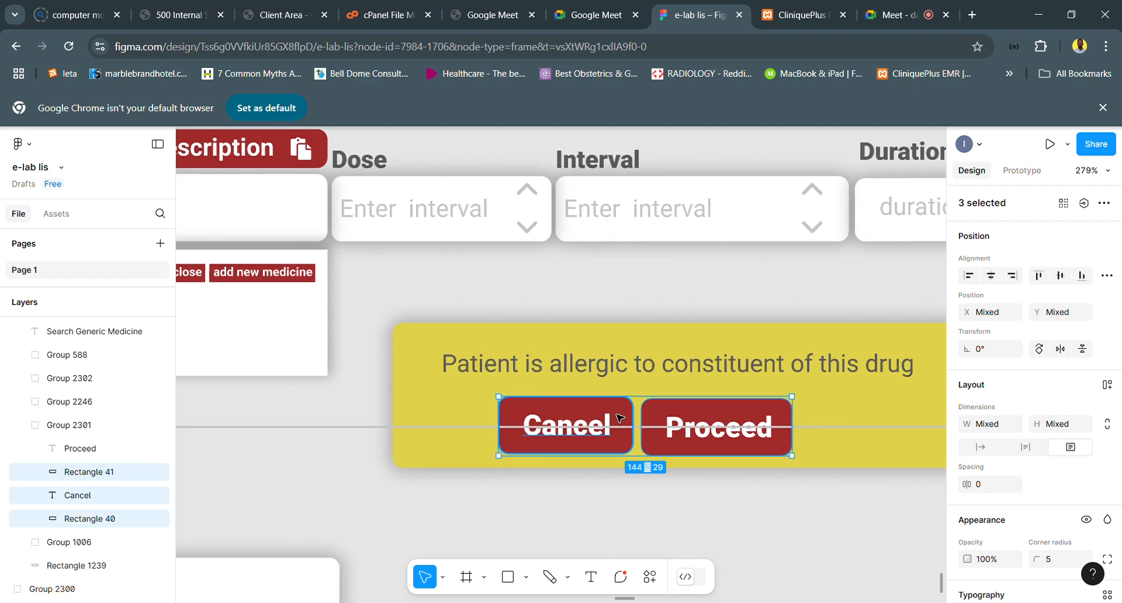
pyautogui.moveTo(677, 421); pyautogui.dragTo(771, 416)
pyautogui.hotkey('ctrl', 'z')
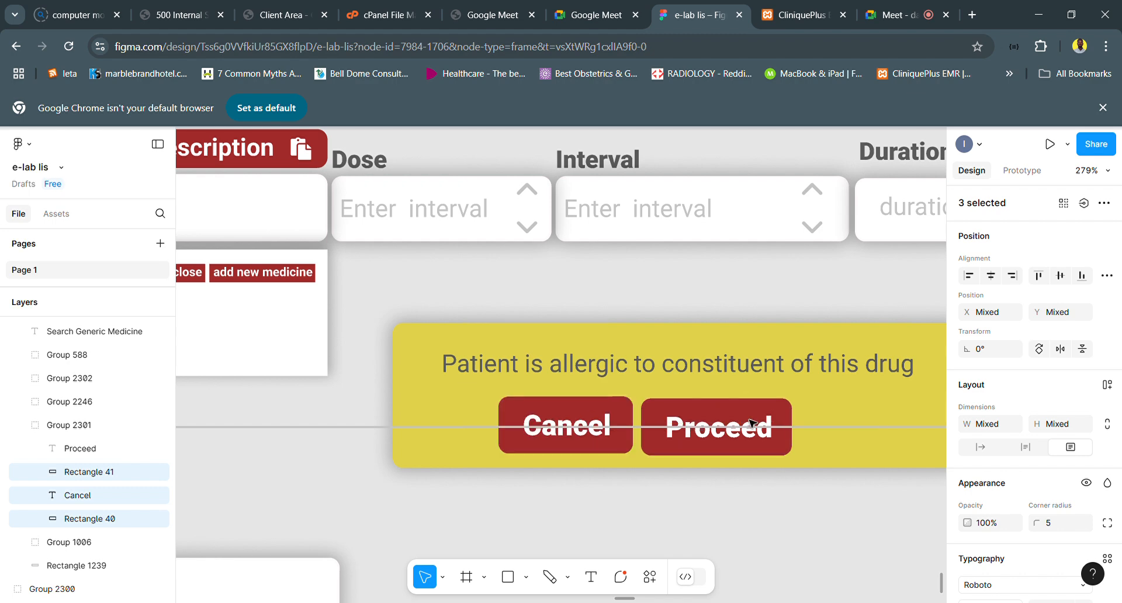
pyautogui.keyDown('shift'); pyautogui.click(718, 441); pyautogui.keyUp('shift')
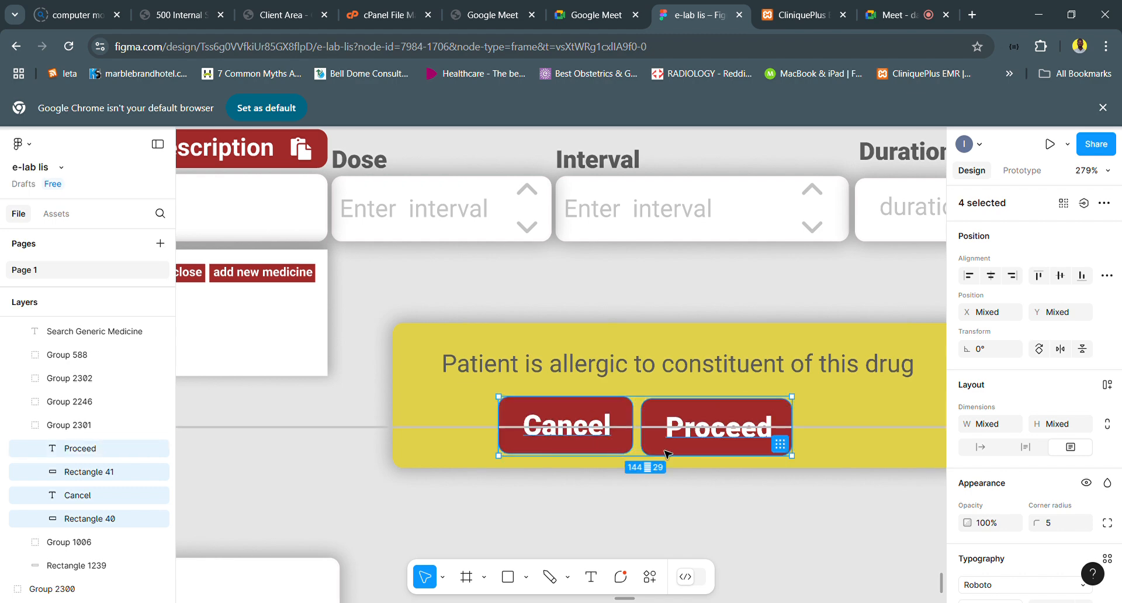
pyautogui.moveTo(655, 449); pyautogui.dragTo(742, 447)
pyautogui.scroll(-5, 742, 448)
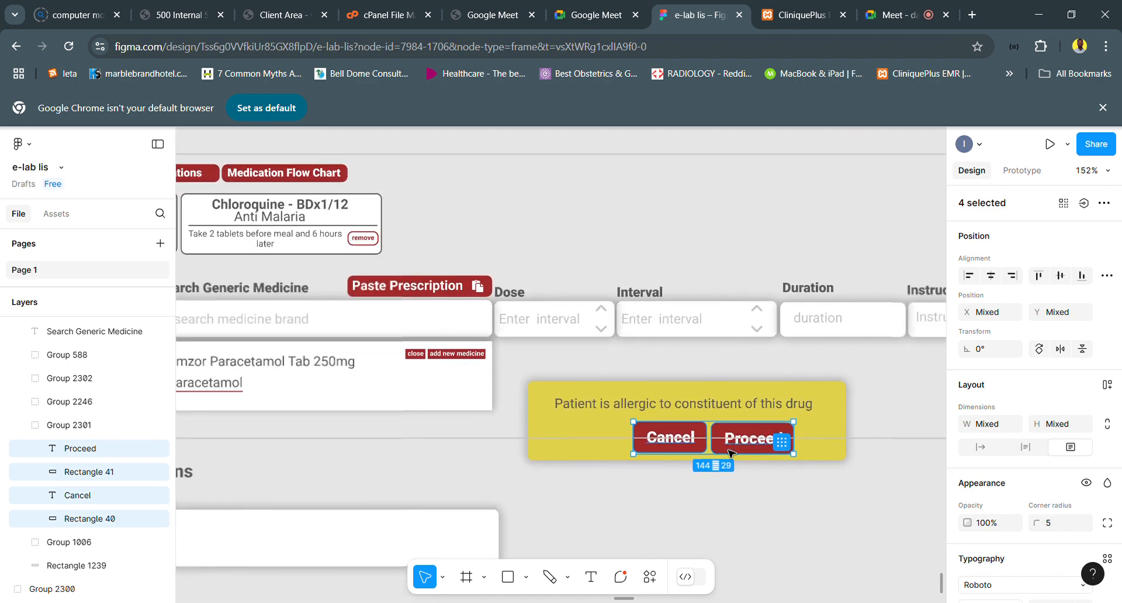
pyautogui.moveTo(729, 452); pyautogui.dragTo(703, 450)
pyautogui.scroll(-3, 703, 452)
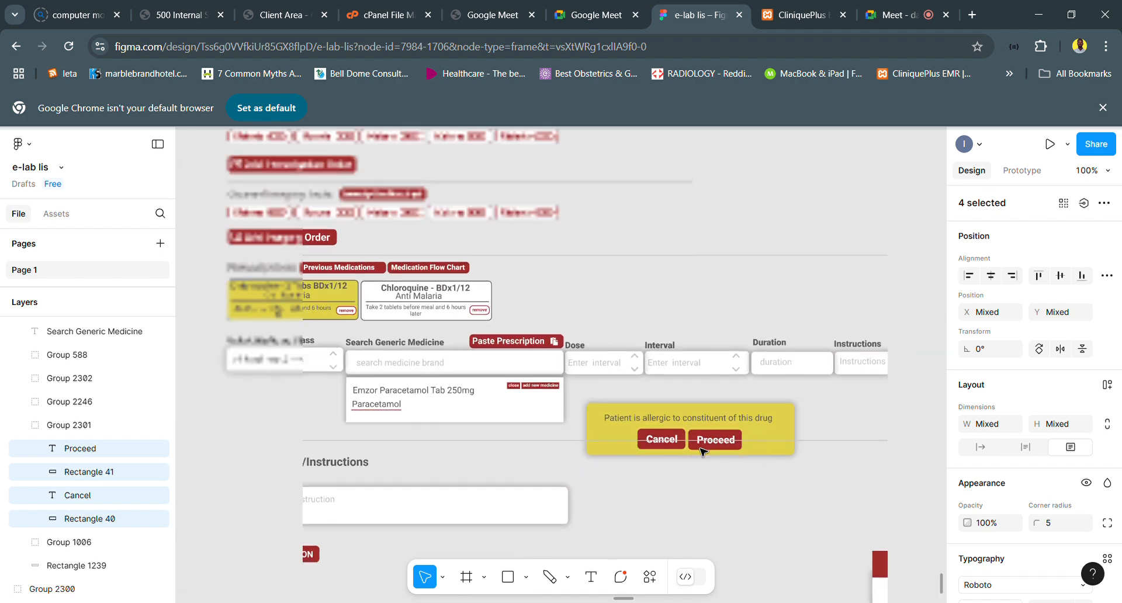
pyautogui.click(738, 447)
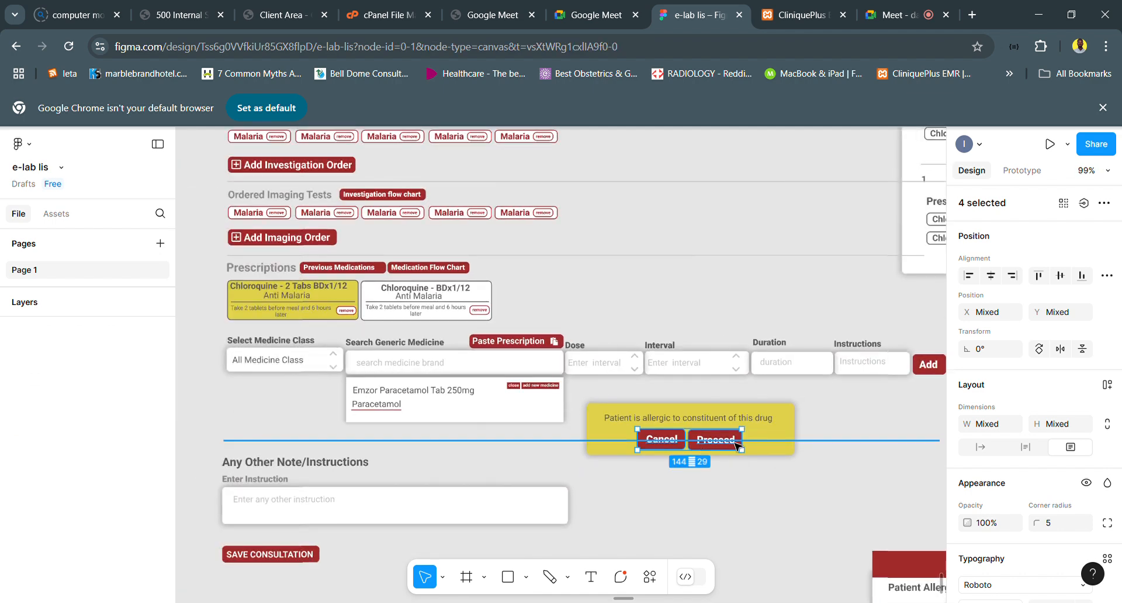
# - Set the fill of the Proceed button's rectangle to dark grey 505050
pyautogui.scroll(4, 703, 440)
pyautogui.click(703, 439)
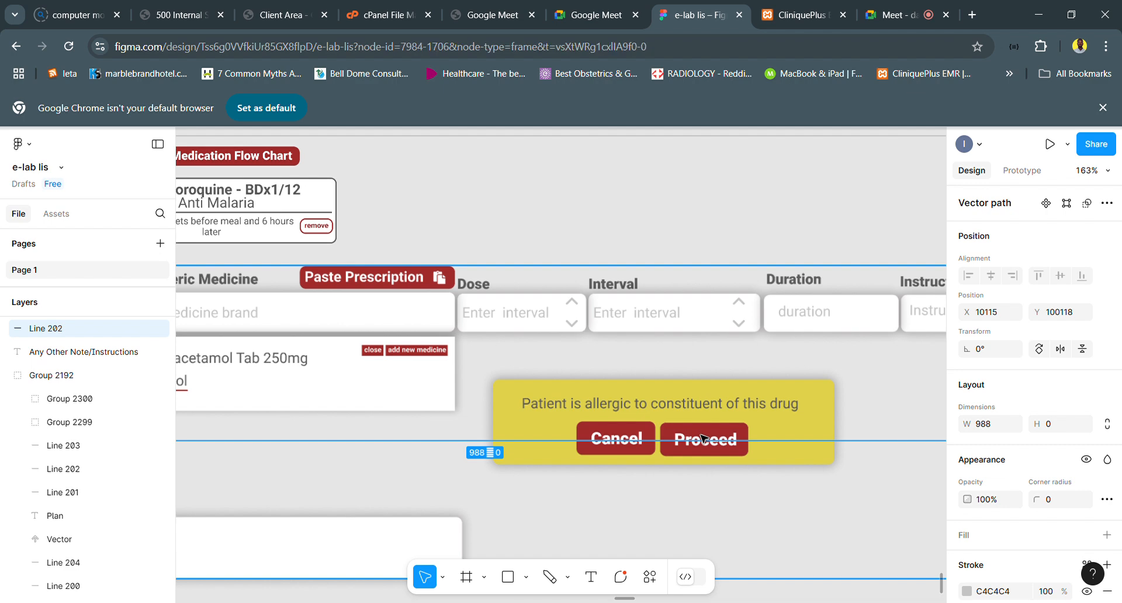
pyautogui.doubleClick(703, 439)
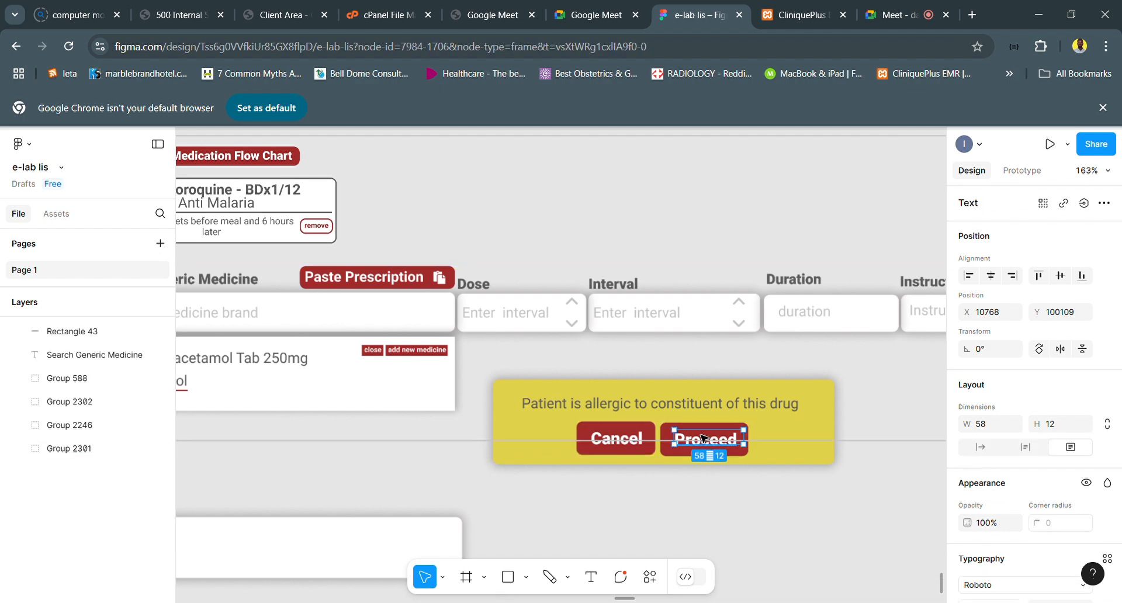
pyautogui.scroll(4, 698, 438)
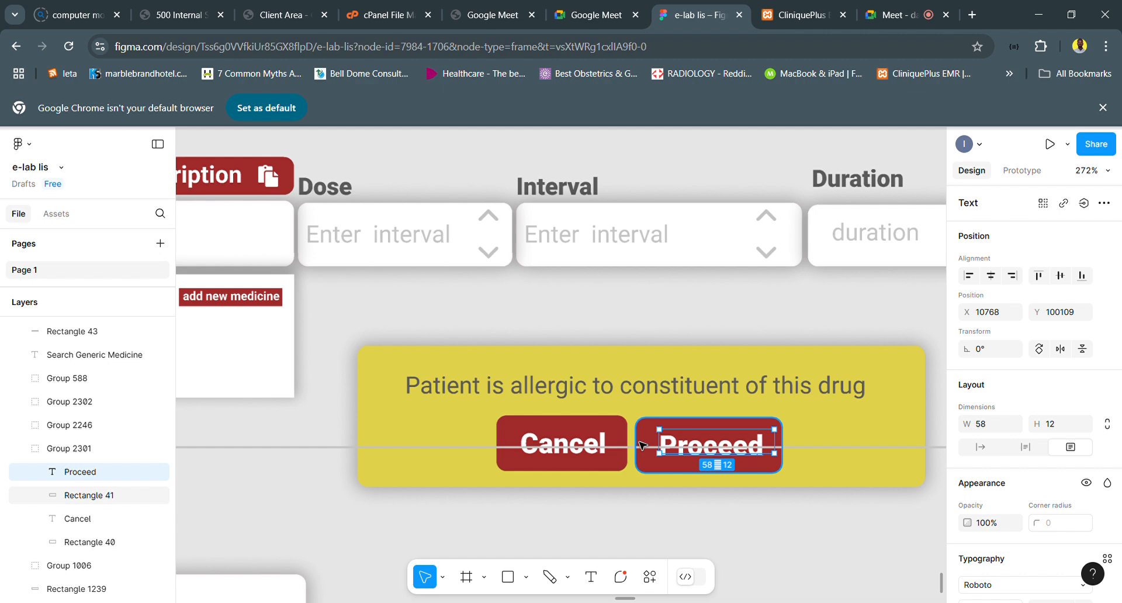
pyautogui.click(647, 451)
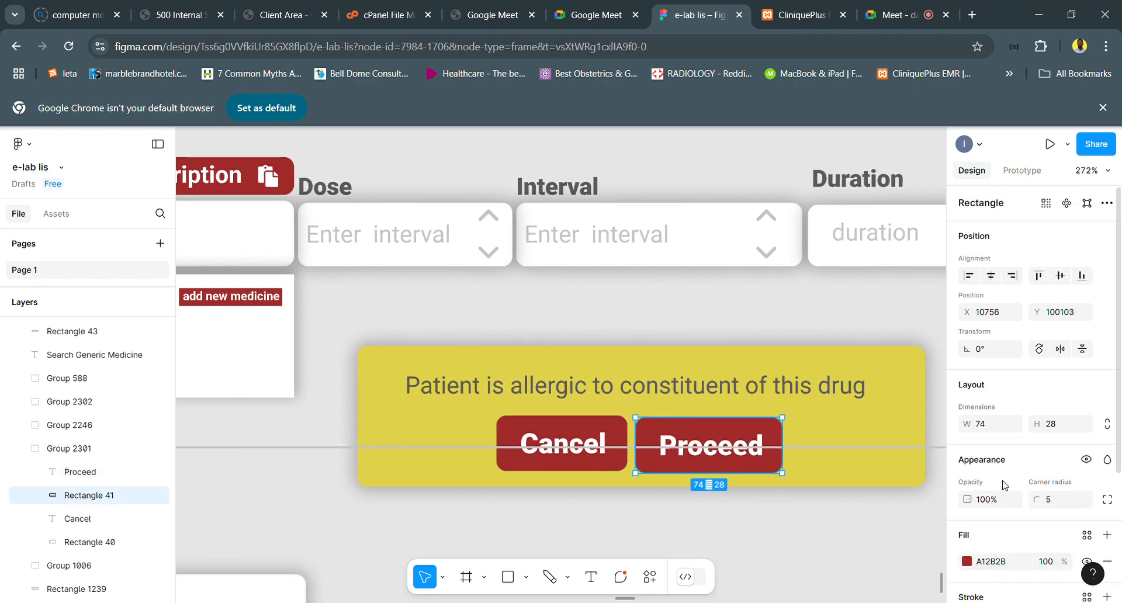
pyautogui.scroll(-1, 974, 506)
pyautogui.click(968, 518)
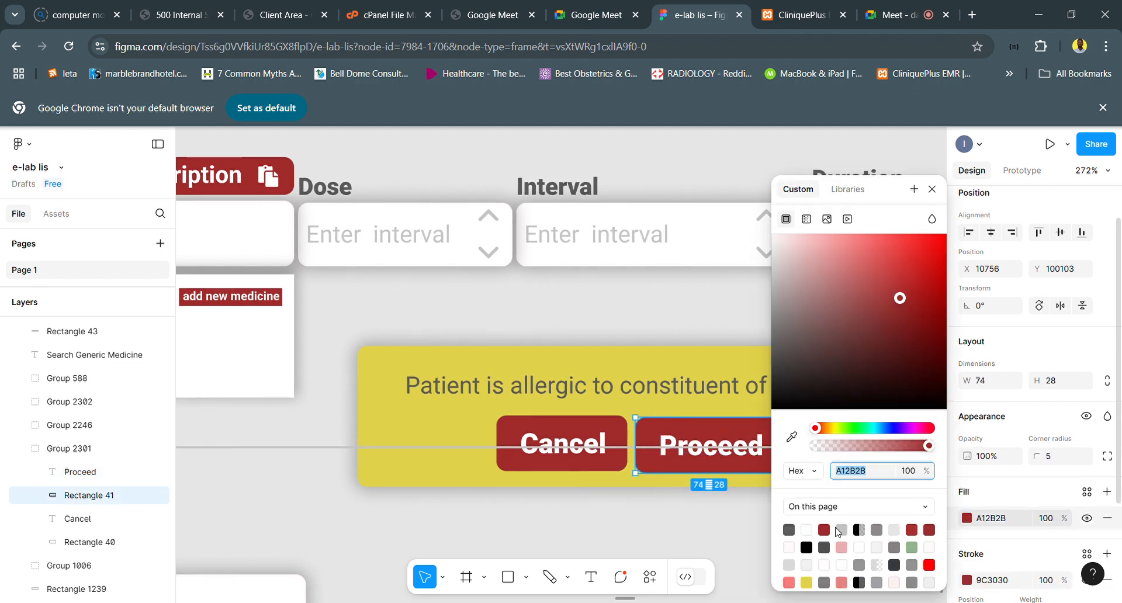
pyautogui.write('505050')
pyautogui.press('Return')
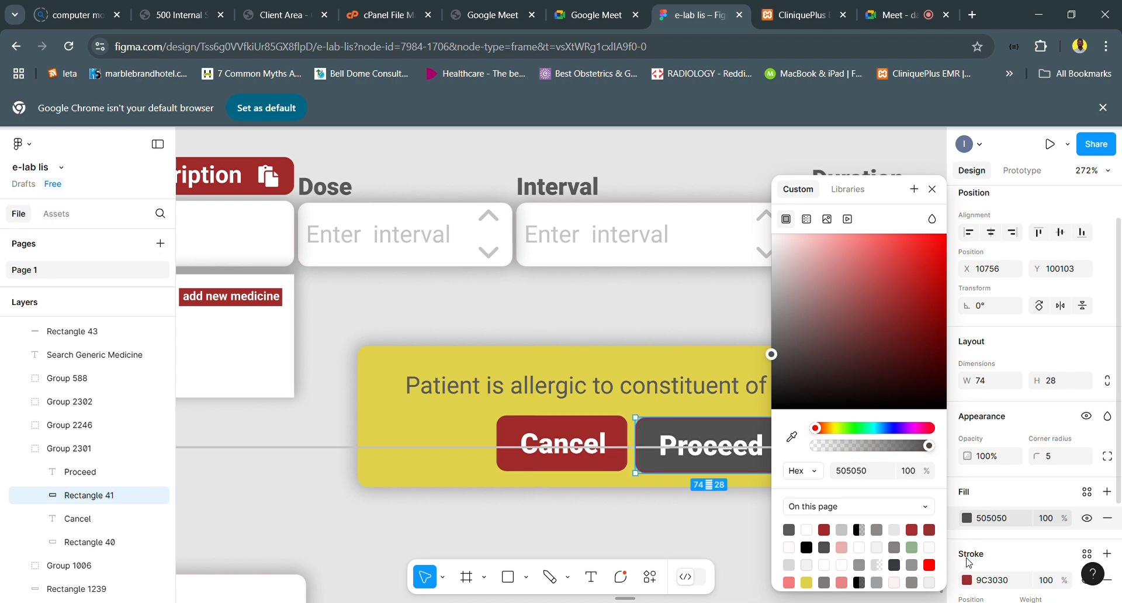
# - Set the stroke of the Proceed button's rectangle to 505050 using the matching page colour
pyautogui.click(967, 579)
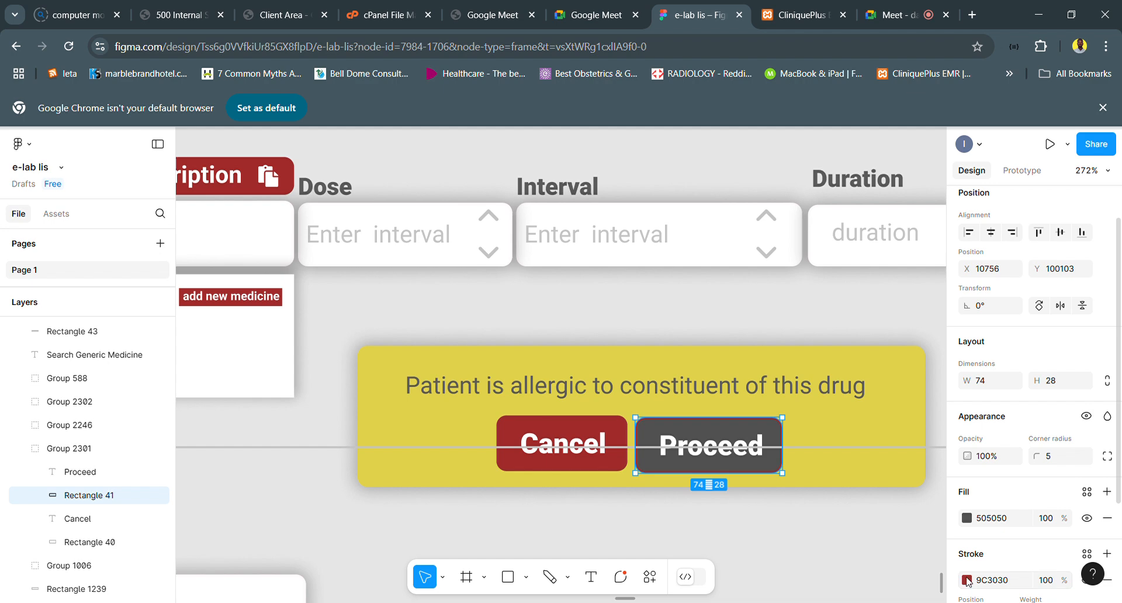
pyautogui.click(967, 580)
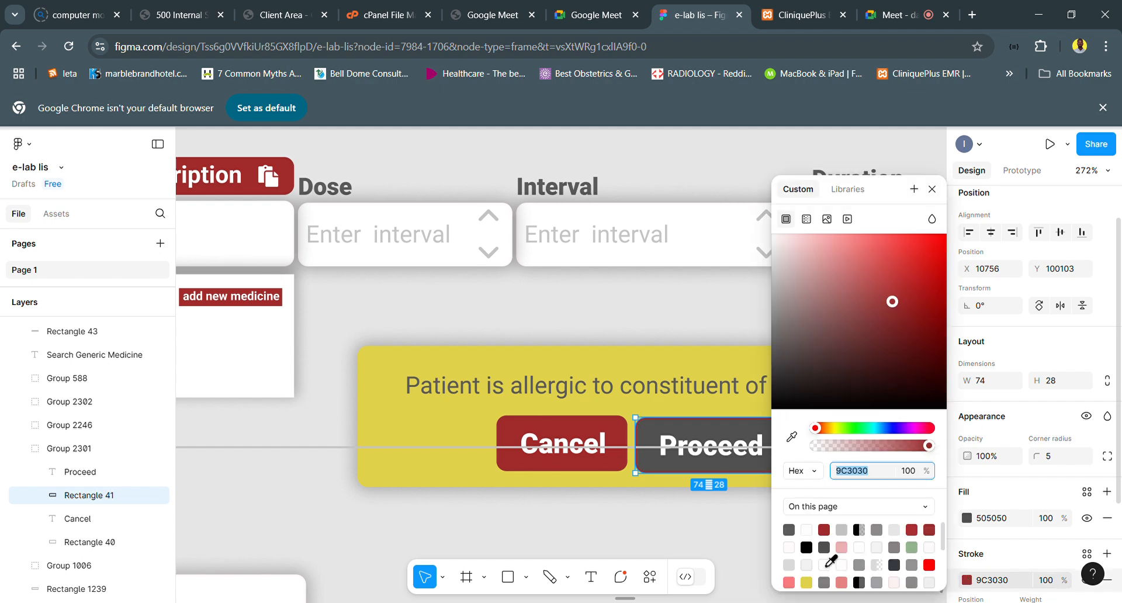
pyautogui.click(827, 562)
pyautogui.scroll(-5, 530, 435)
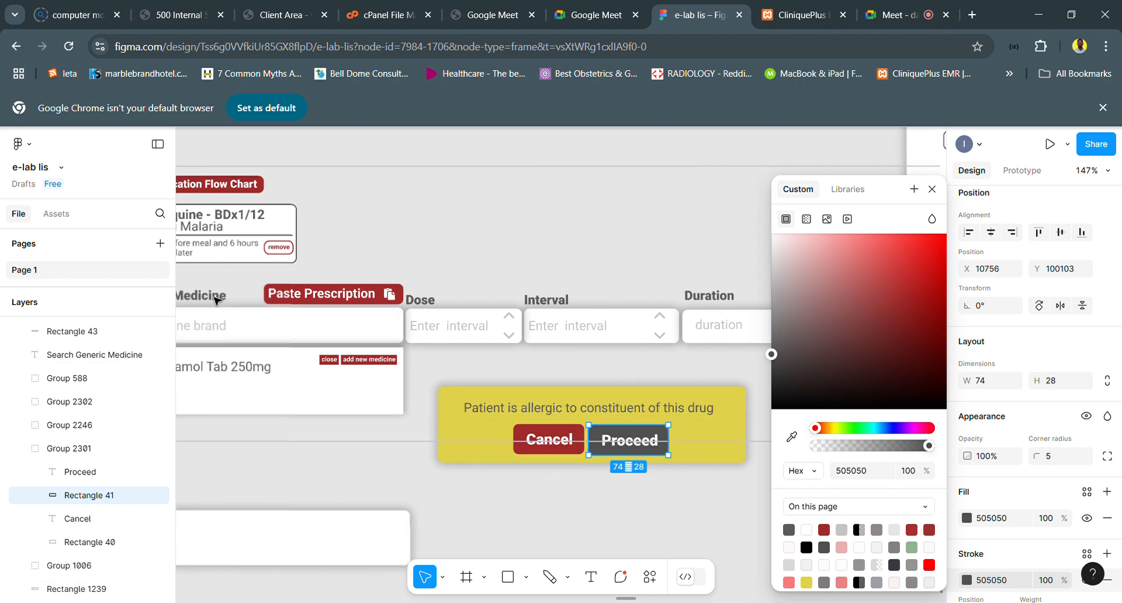
pyautogui.hscroll(-2, 217, 300)
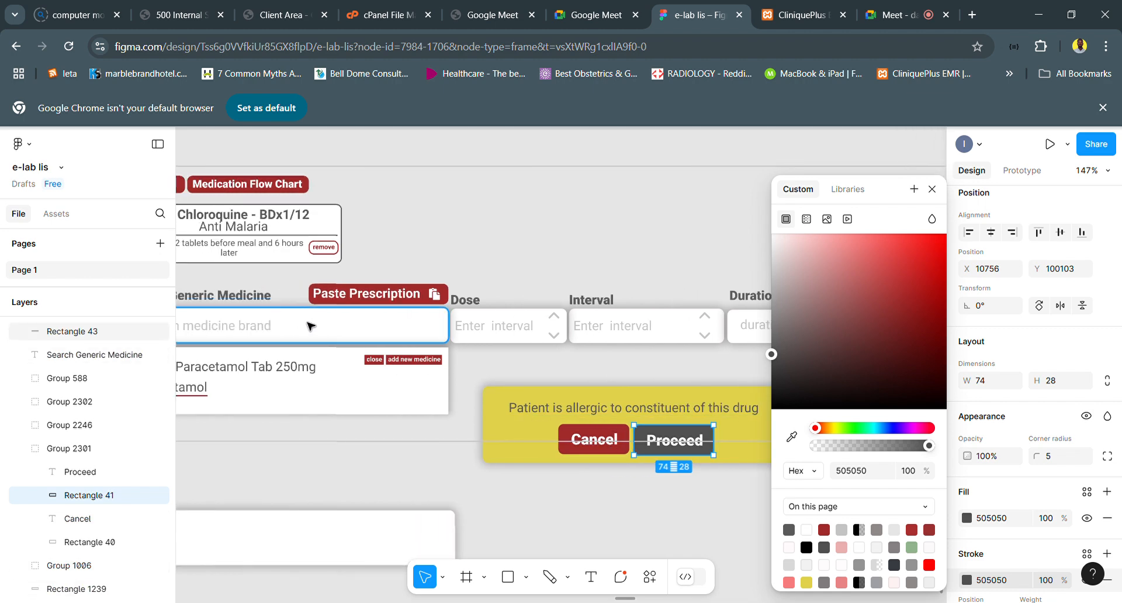
# - Draw an 8 by 8 circle with the Ellipse tool in the upper-right area of the yellow Chloroquine prescription card
pyautogui.hscroll(-3, 310, 325)
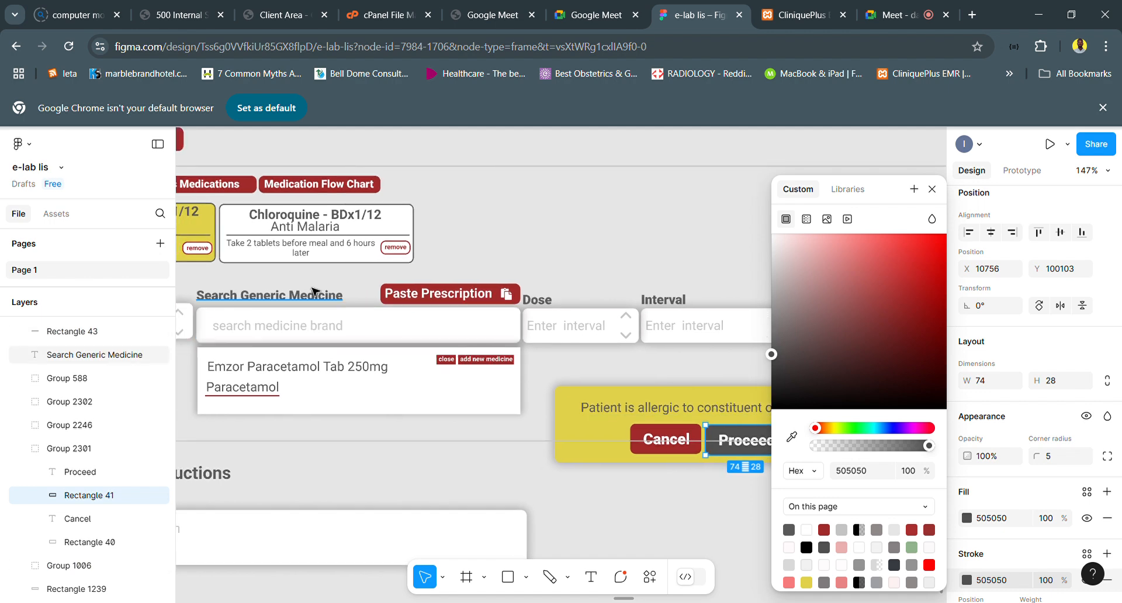
pyautogui.hscroll(-3, 314, 291)
pyautogui.hscroll(-4, 235, 236)
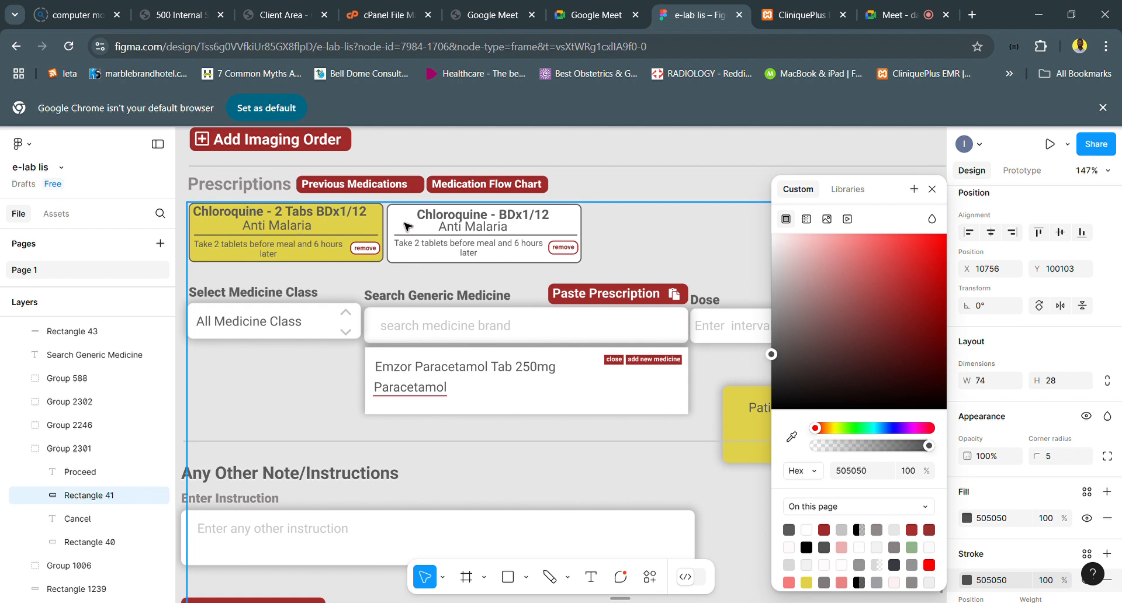
pyautogui.scroll(-2, 407, 226)
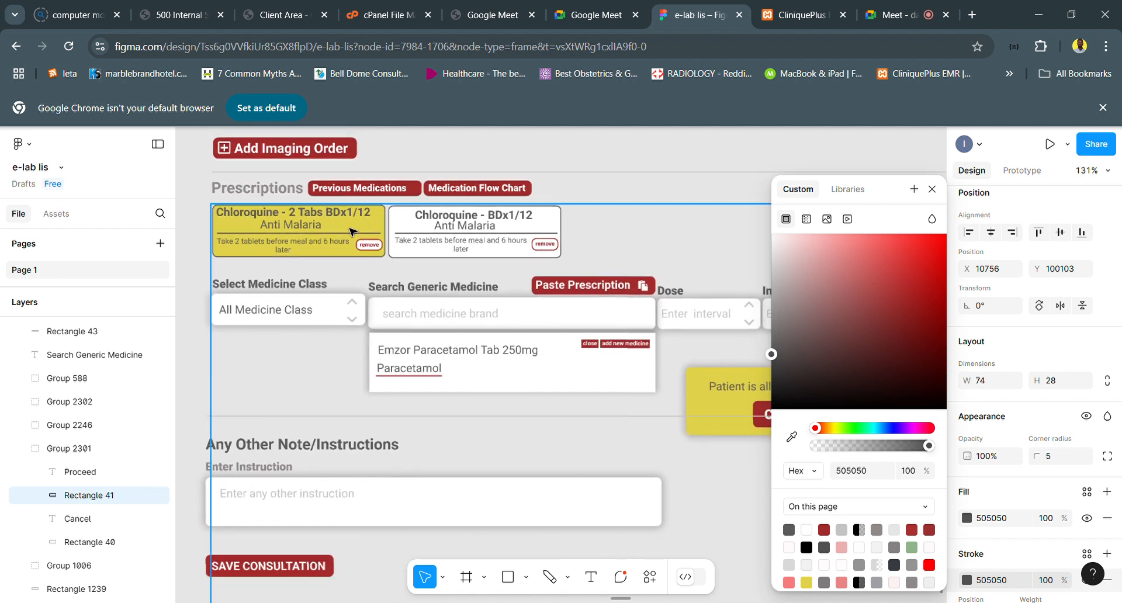
pyautogui.scroll(3, 350, 231)
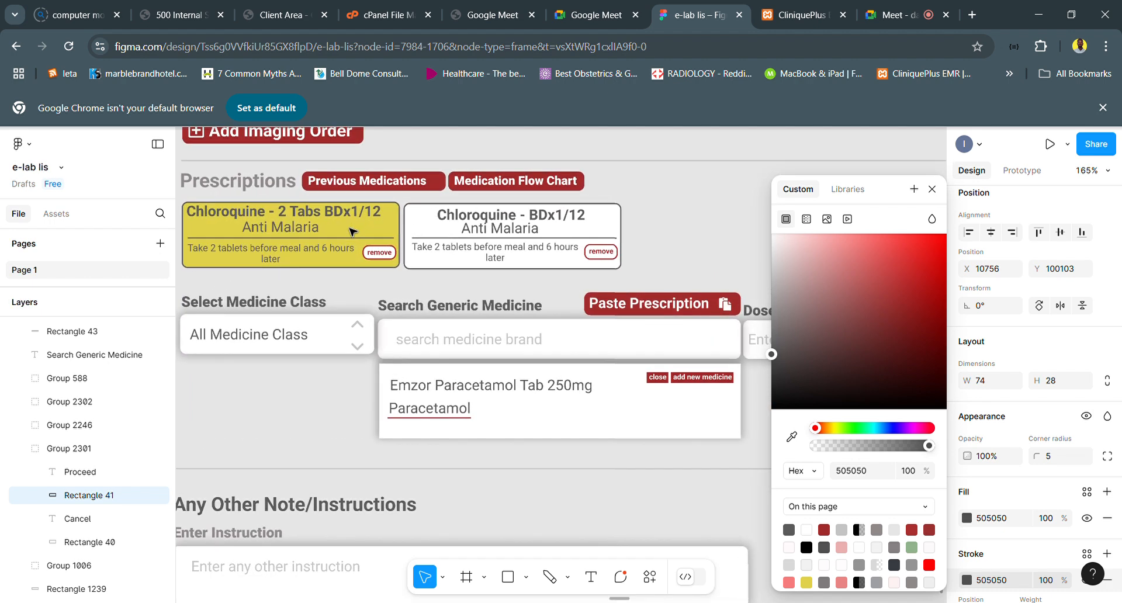
pyautogui.scroll(2, 333, 222)
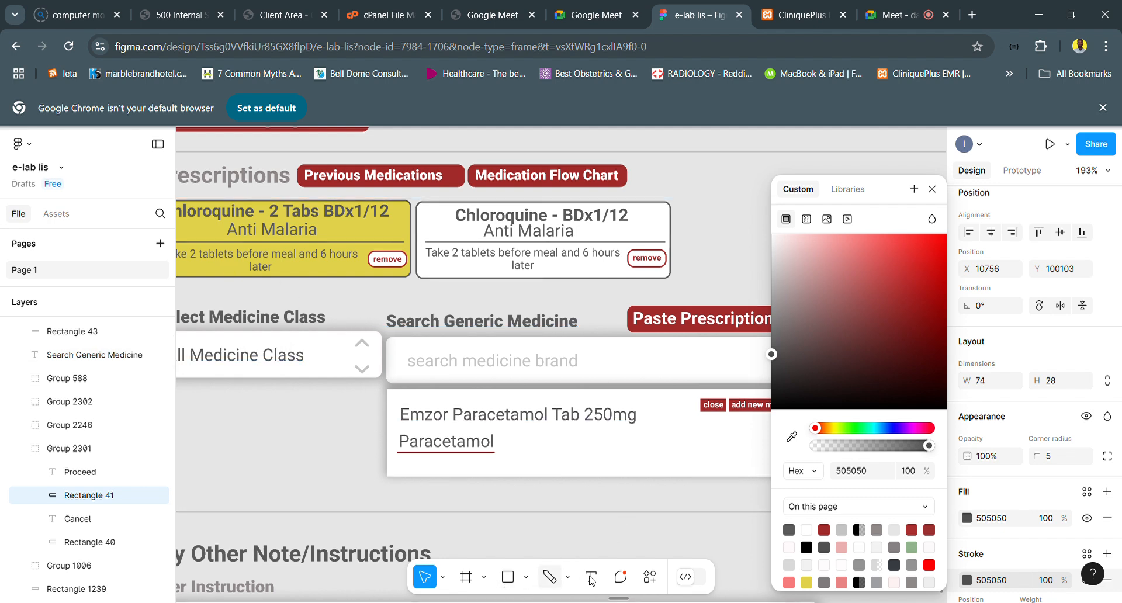
pyautogui.click(528, 578)
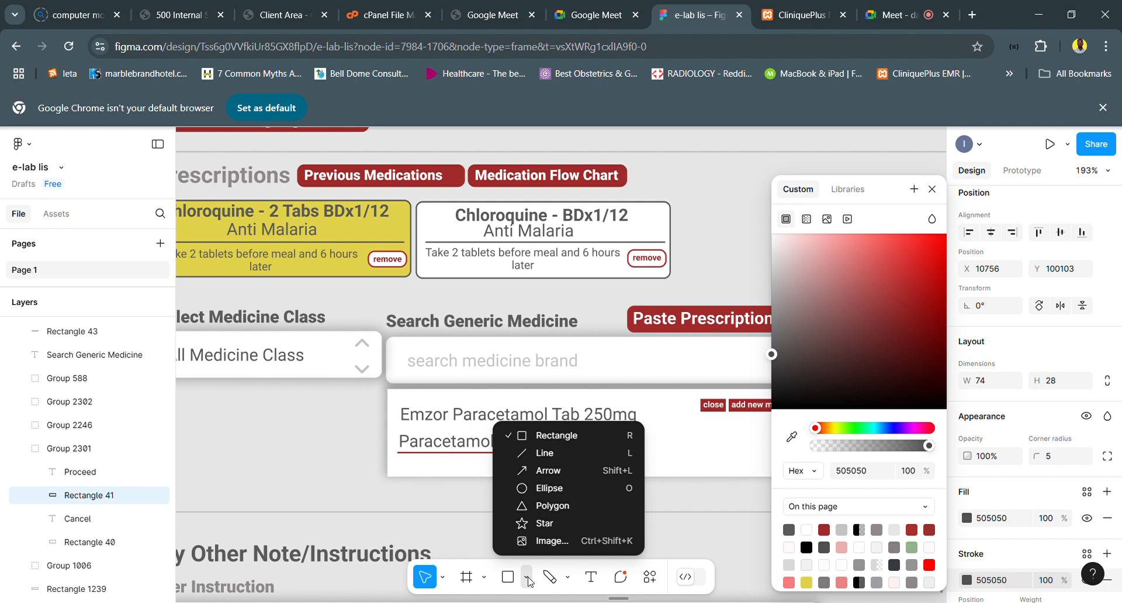
pyautogui.click(540, 489)
pyautogui.moveTo(385, 220); pyautogui.dragTo(398, 232)
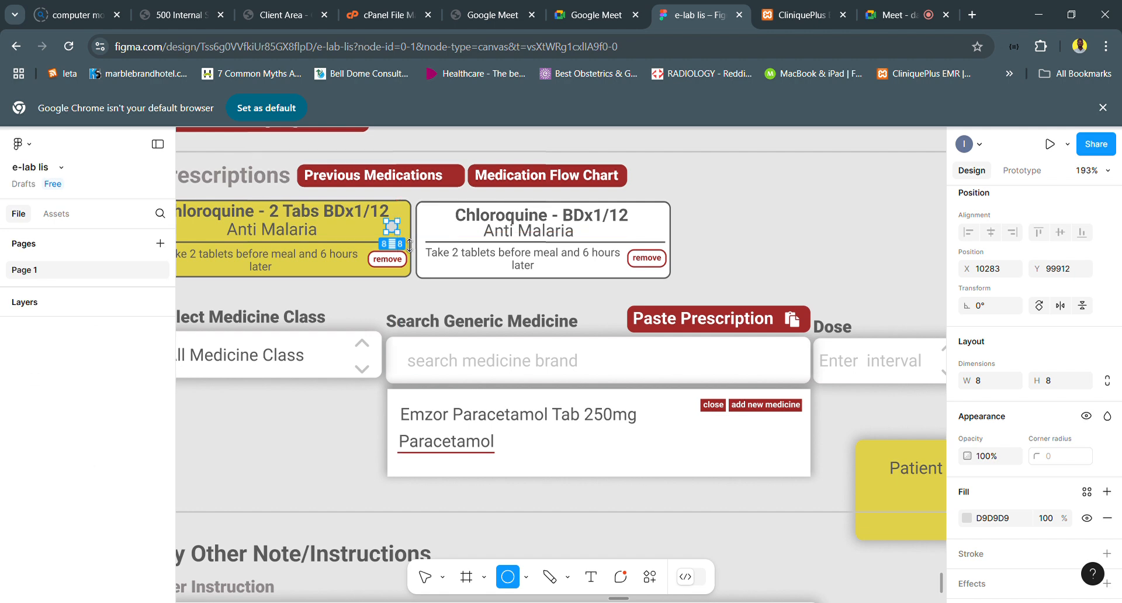
# - Move the circle beside the card's "BDx1/12" heading at X 10288, Y 99901, and fill it with dark grey 505050
pyautogui.scroll(5, 396, 232)
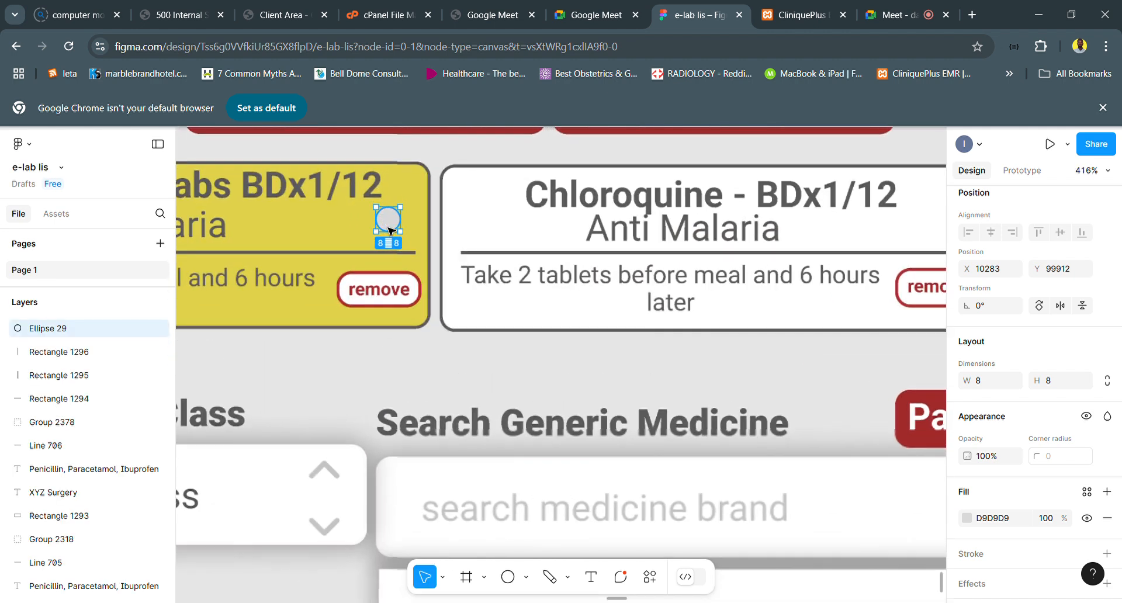
pyautogui.moveTo(385, 219); pyautogui.dragTo(407, 194)
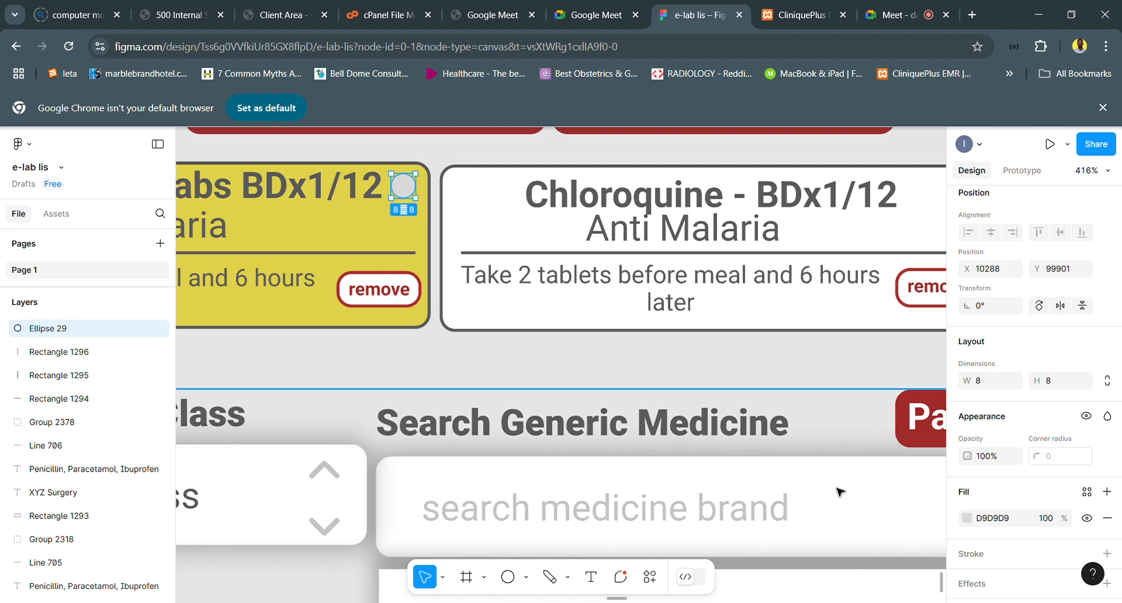
pyautogui.click(967, 518)
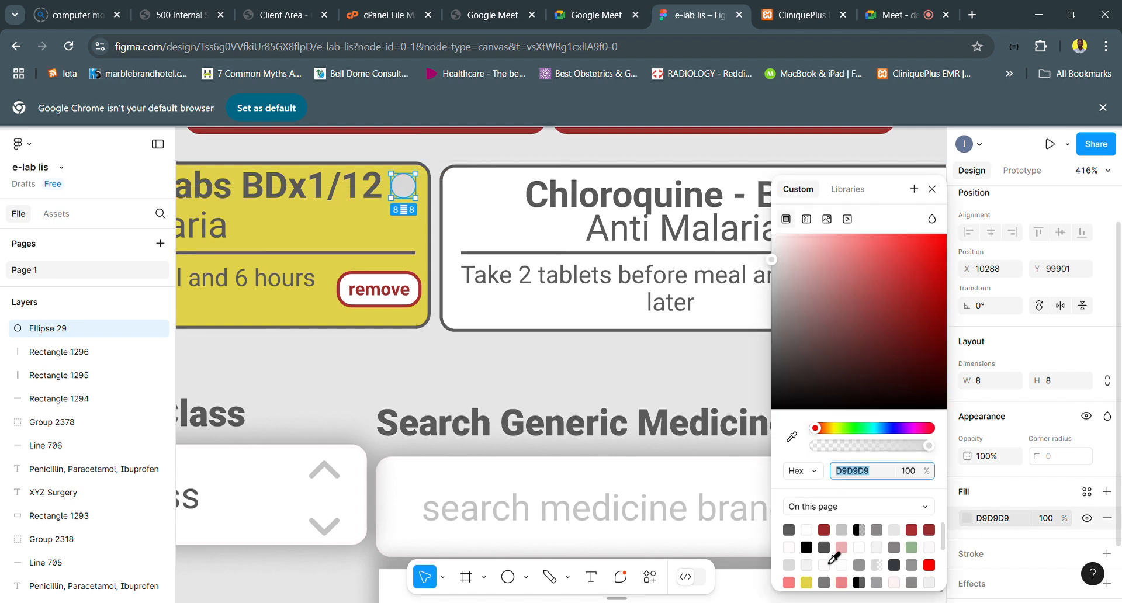
pyautogui.click(825, 548)
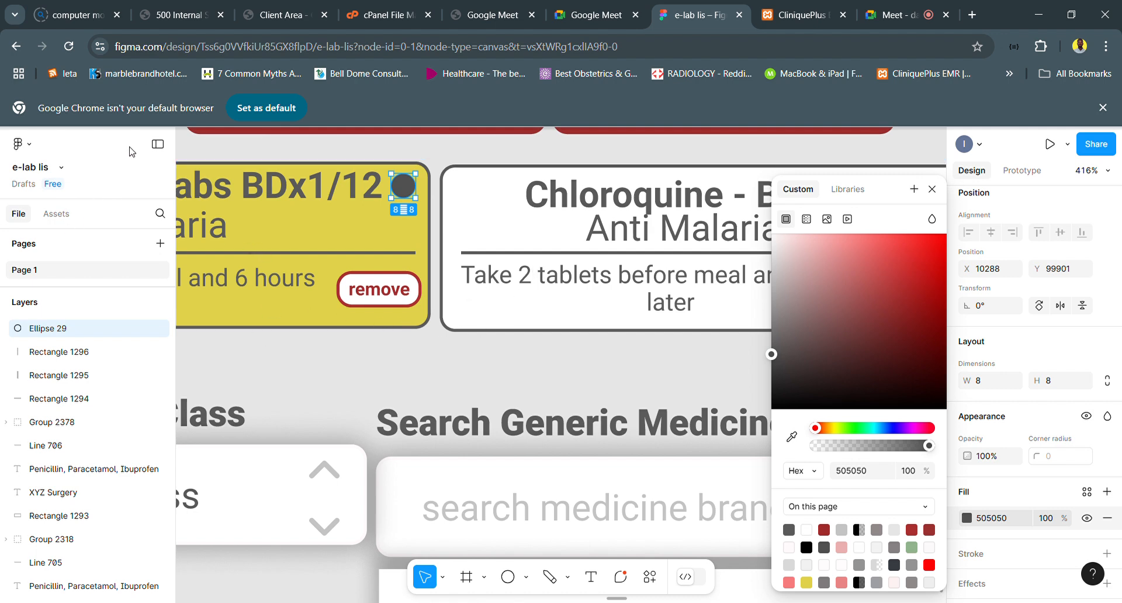
# - Add a "?" text just below the dark circle on the yellow prescription card
pyautogui.click(591, 576)
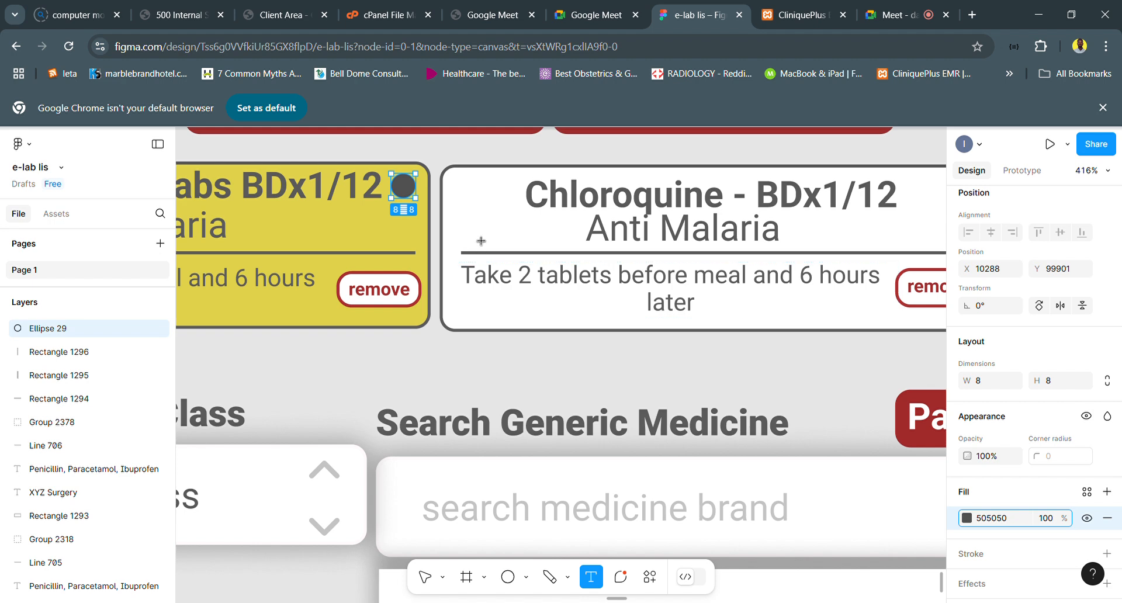
pyautogui.click(402, 240)
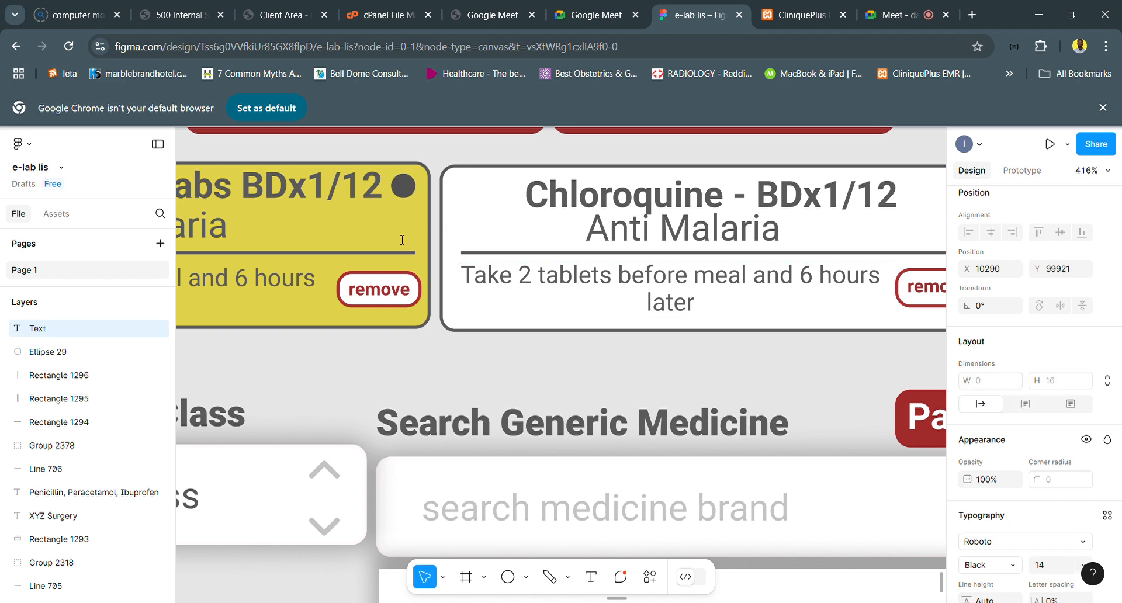
pyautogui.write('?')
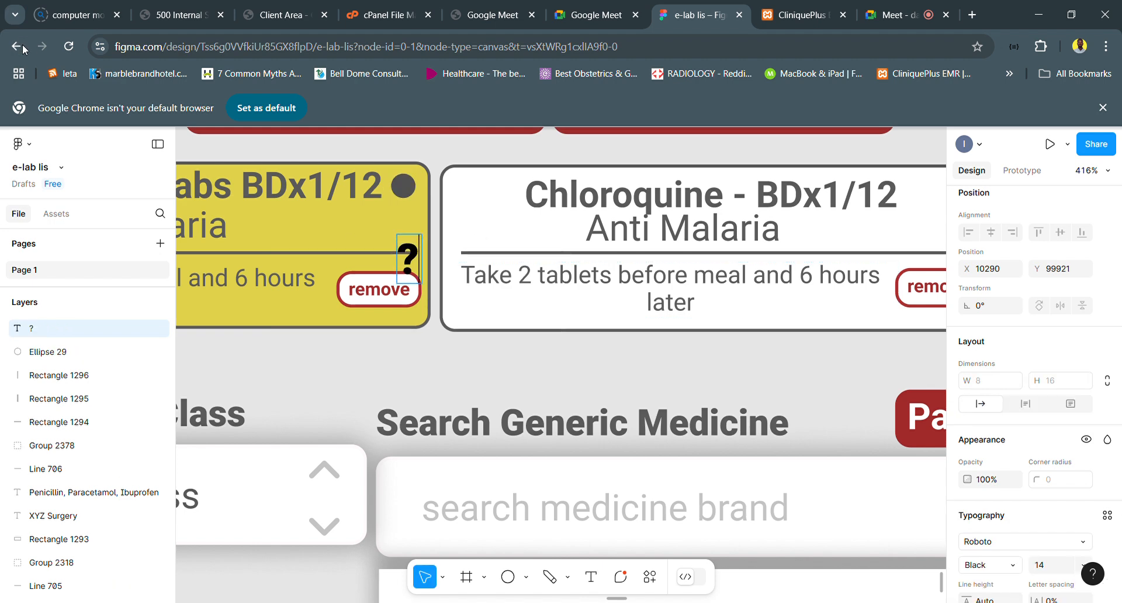
pyautogui.press('Escape')
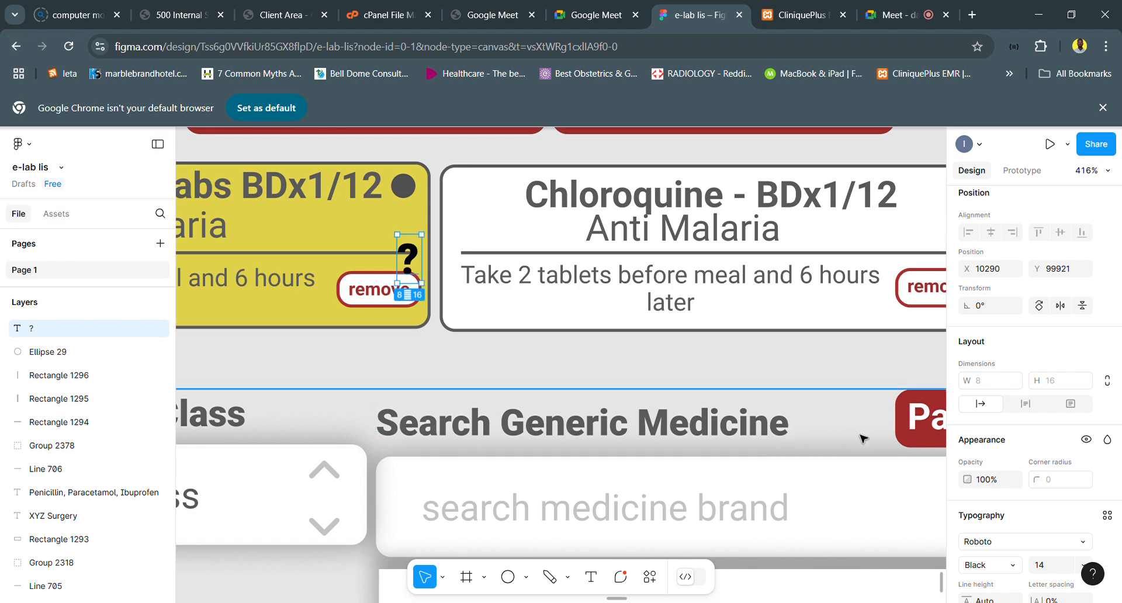
# - Set the question mark's fill to the off-white page colour FFFBFB and its font size to 6
pyautogui.scroll(-2, 1016, 556)
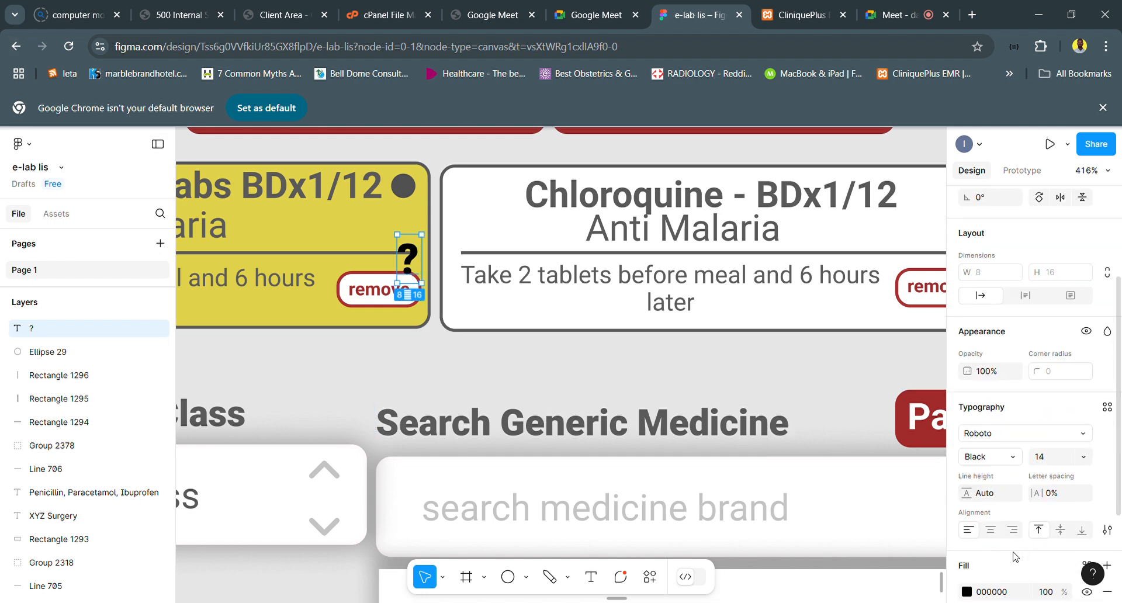
pyautogui.click(968, 592)
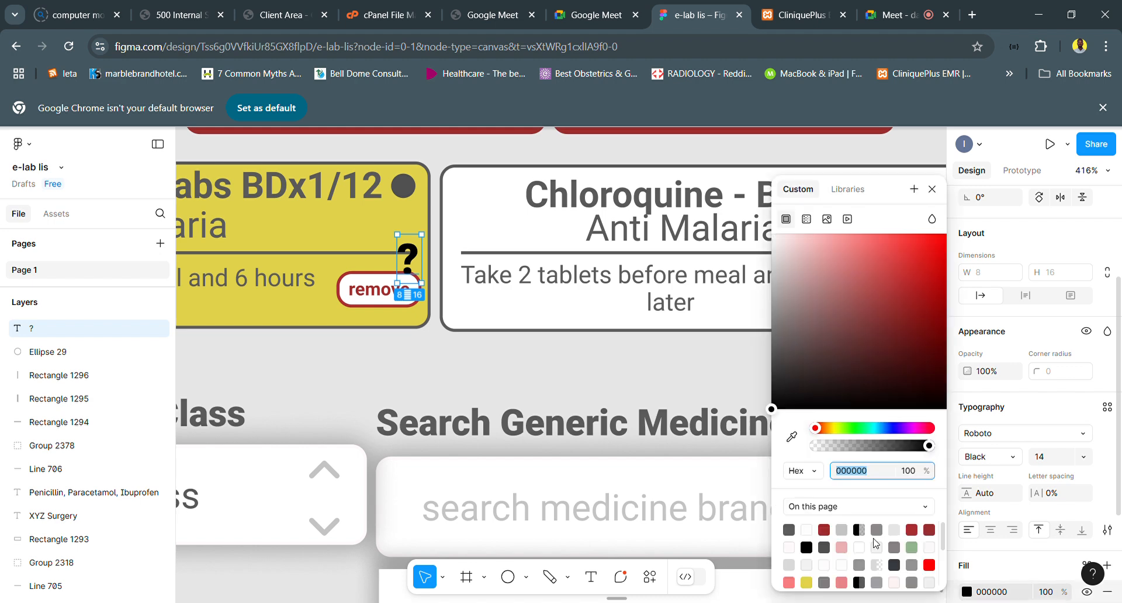
pyautogui.click(798, 564)
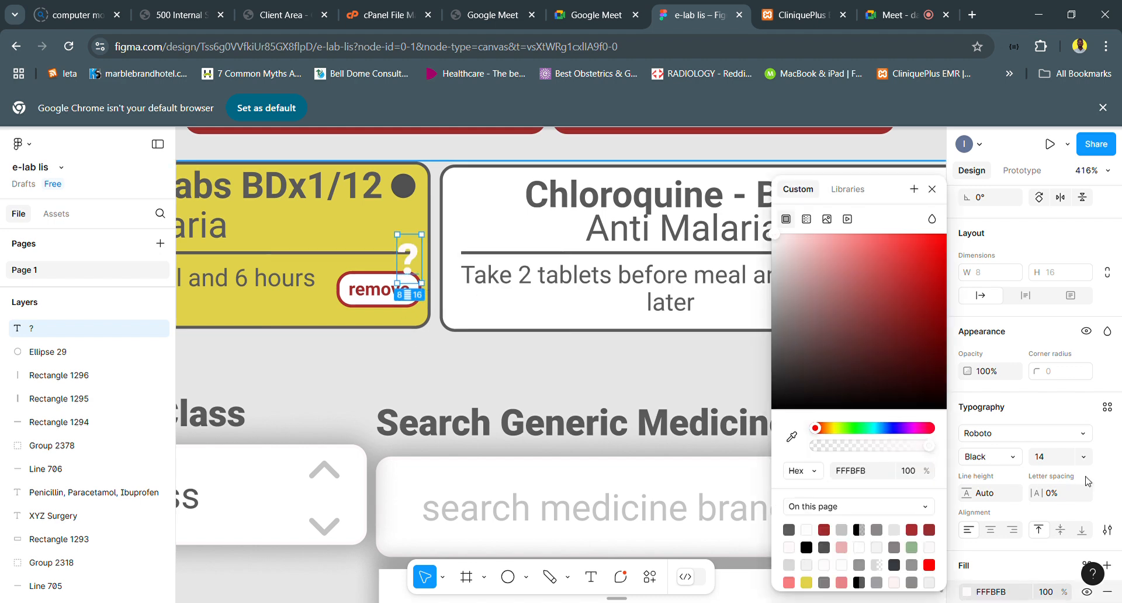
pyautogui.click(1052, 465)
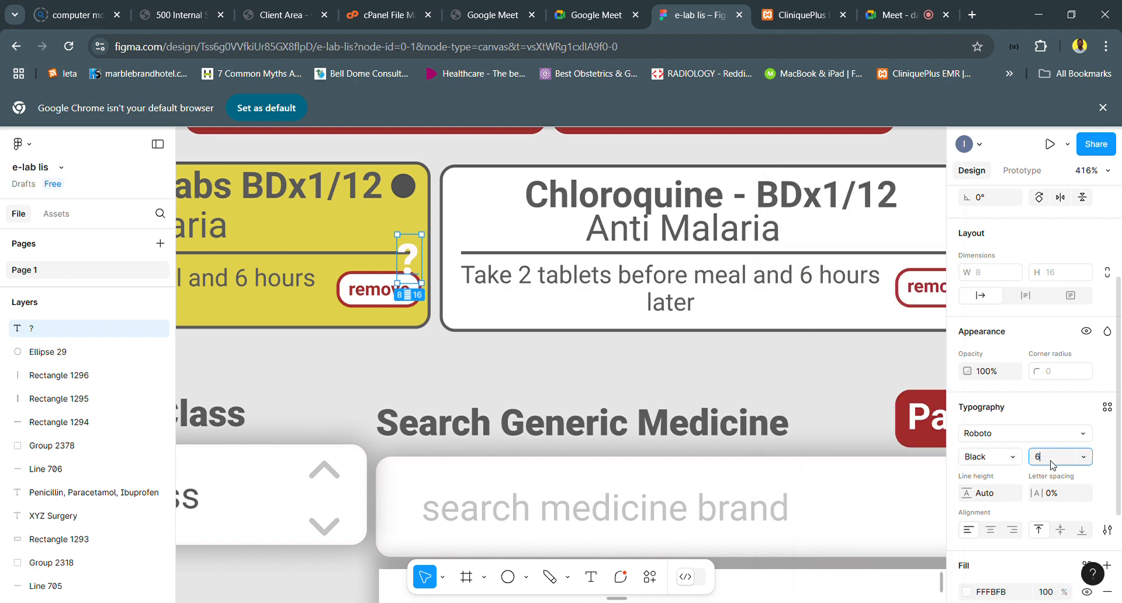
pyautogui.press('Return')
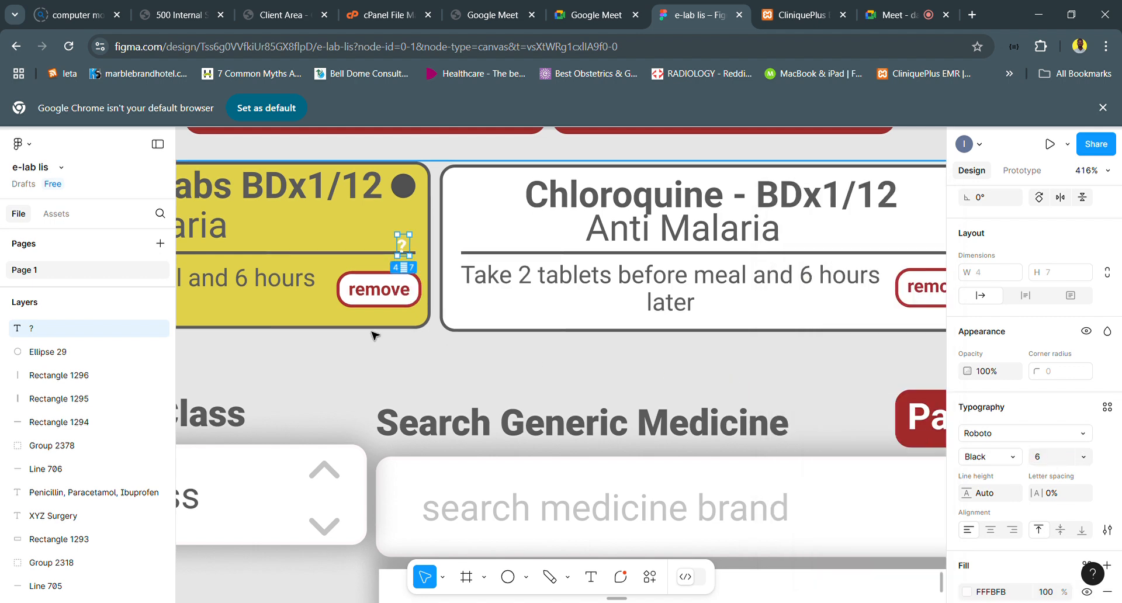
# - Move the question mark onto the dark circle and adjust its position there to form a help icon
pyautogui.scroll(3, 374, 335)
pyautogui.scroll(5, 391, 266)
pyautogui.scroll(1, 458, 170)
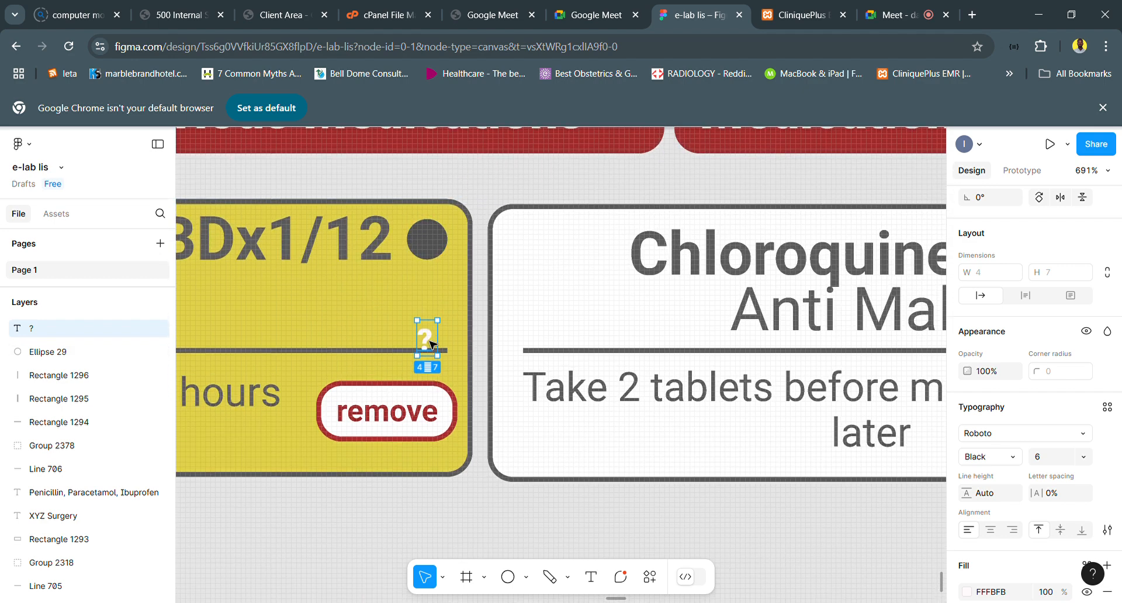
pyautogui.moveTo(434, 349); pyautogui.dragTo(433, 246)
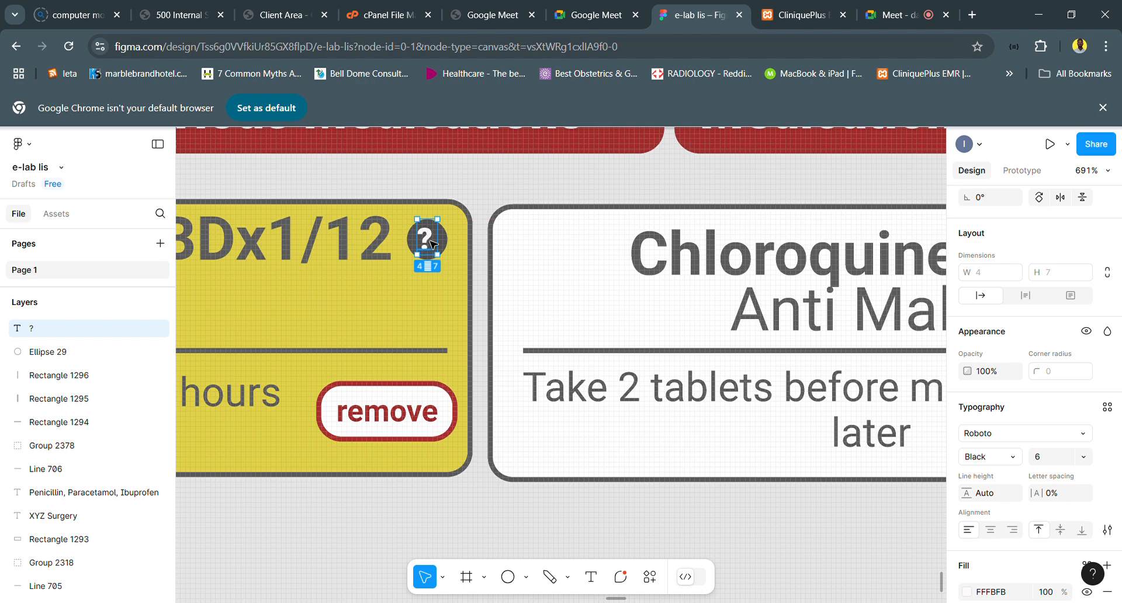
pyautogui.scroll(3, 433, 246)
pyautogui.scroll(8, 433, 245)
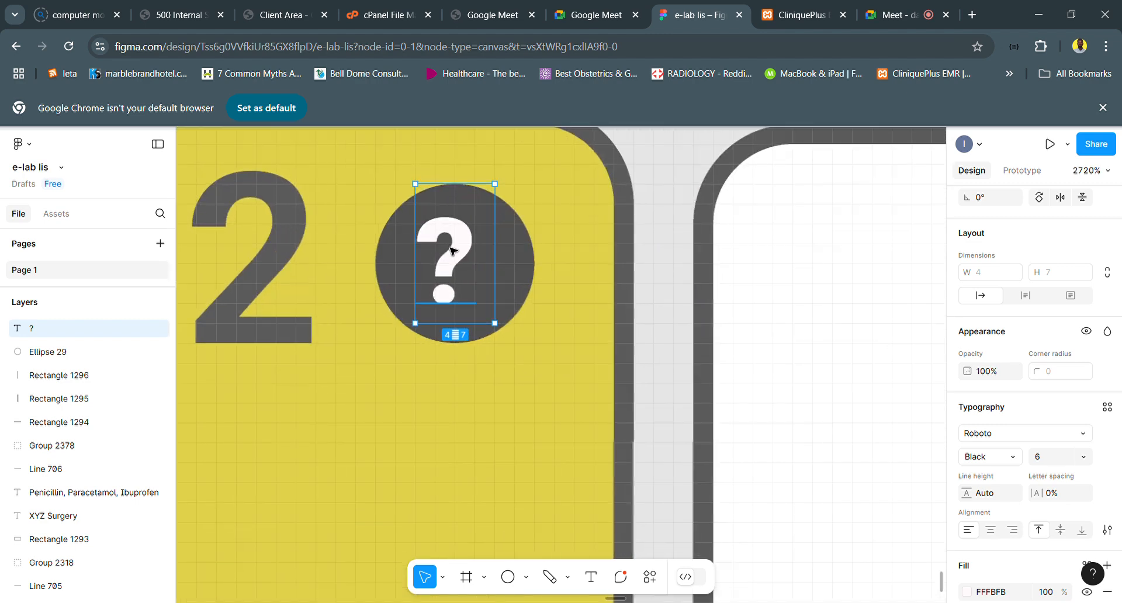
pyautogui.moveTo(457, 251); pyautogui.dragTo(464, 254)
pyautogui.scroll(-10, 465, 254)
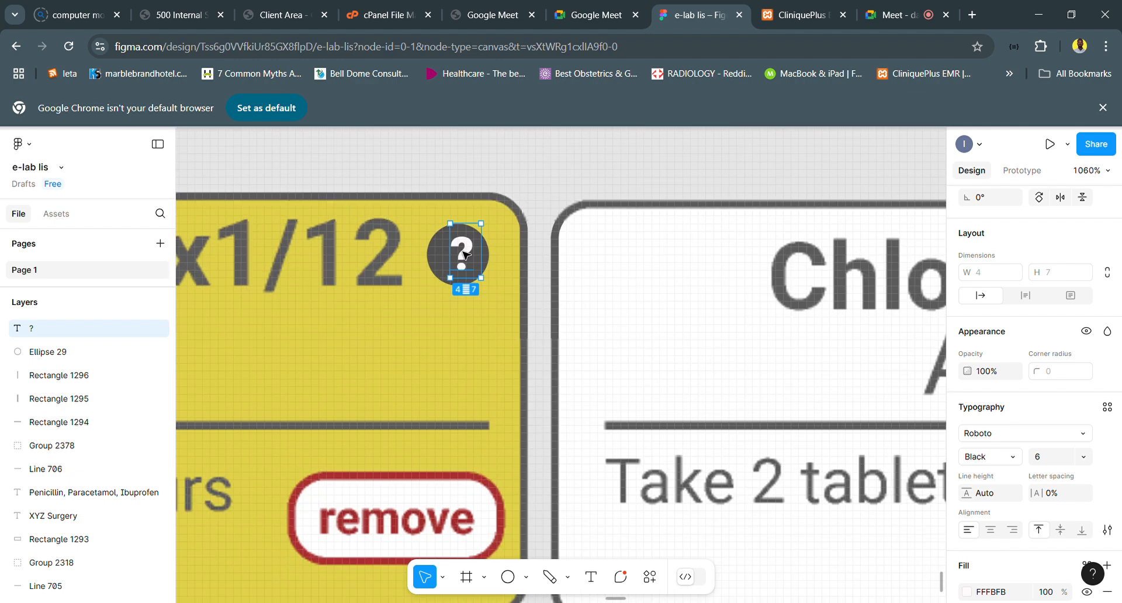
# - Post the comment "Patient is allergic to constituent of this drug" at the question mark icon on the yellow card
pyautogui.click(620, 577)
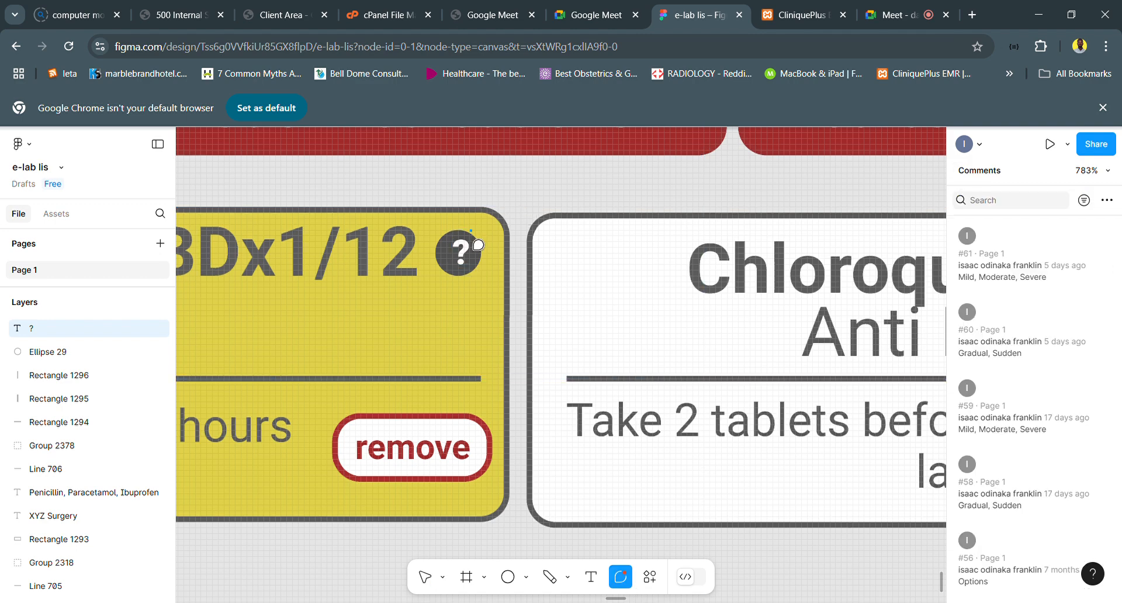
pyautogui.click(472, 229)
pyautogui.write('Pa')
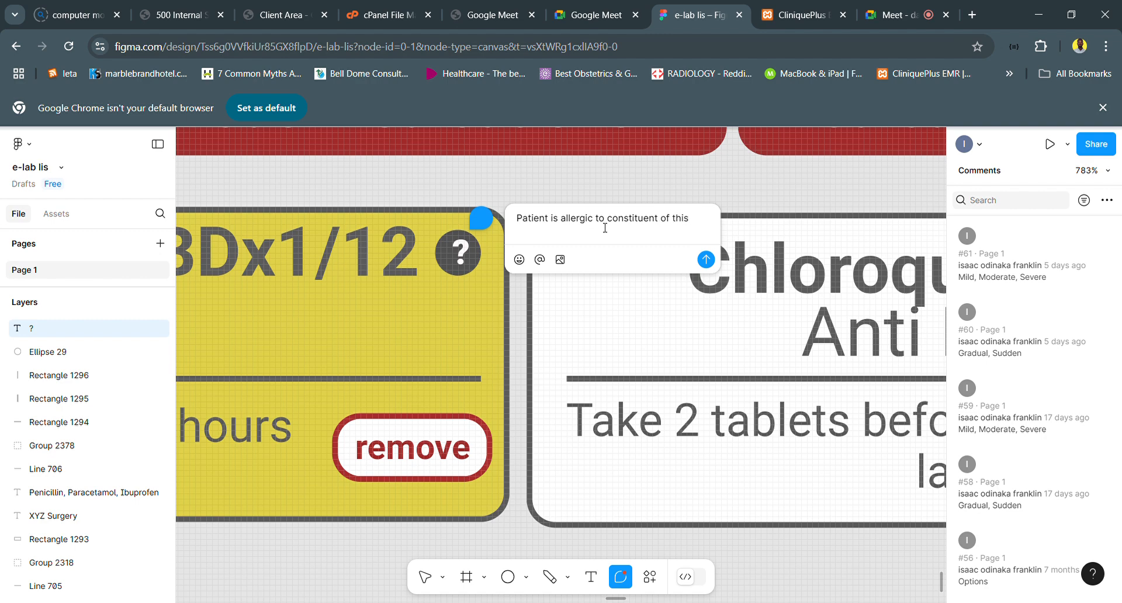
pyautogui.write('g')
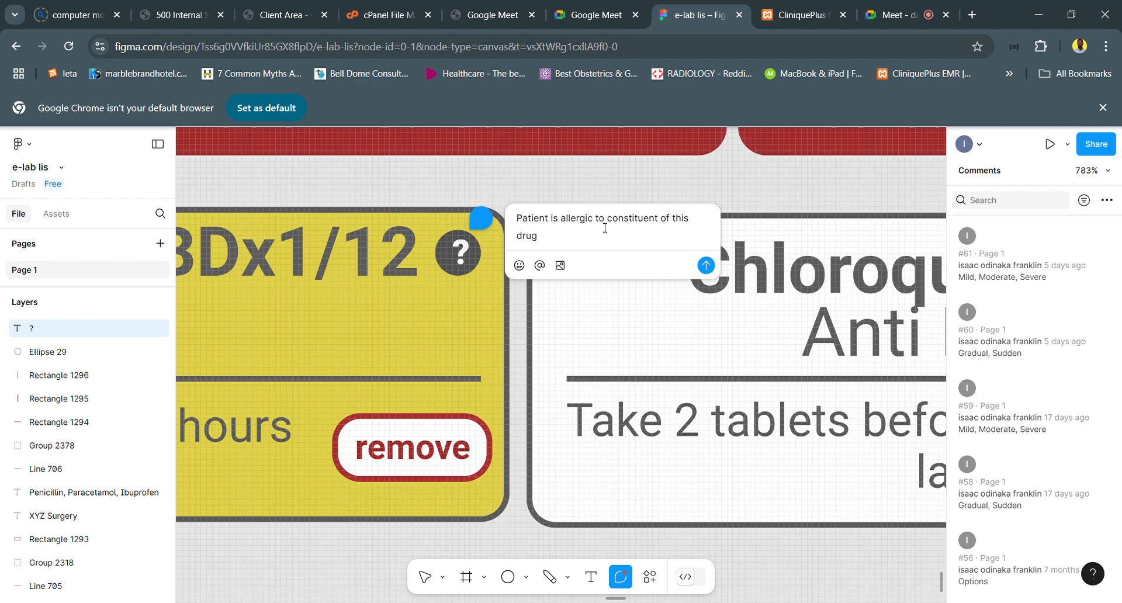
pyautogui.click(708, 272)
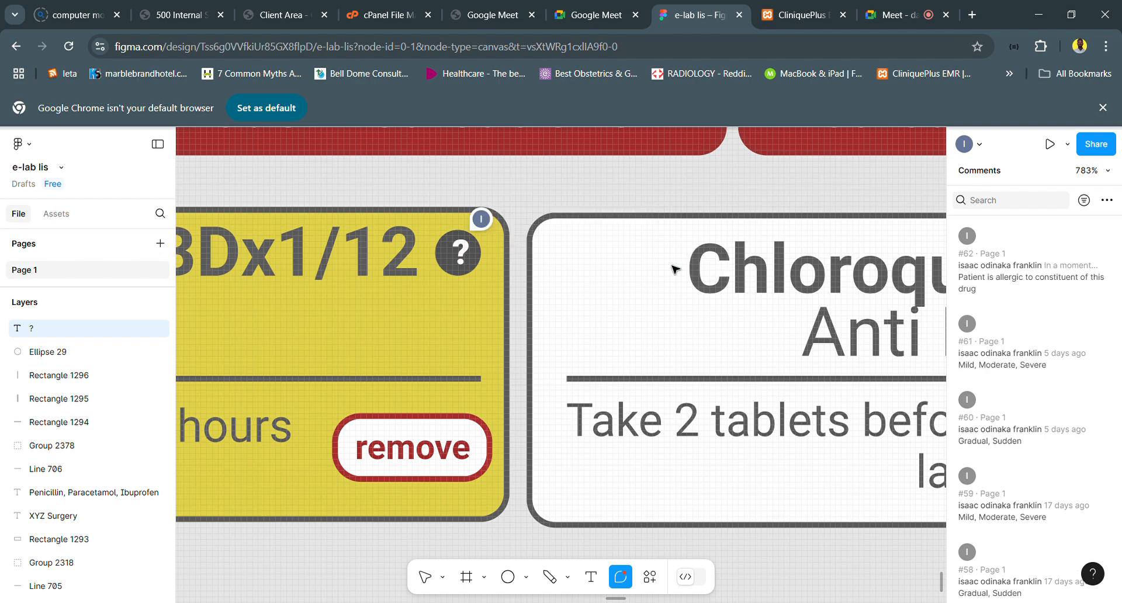
# - Shift the dark circle behind the question mark slightly to the right, to X 10289, to centre the mark
pyautogui.scroll(-5, 587, 275)
pyautogui.scroll(-5, 592, 281)
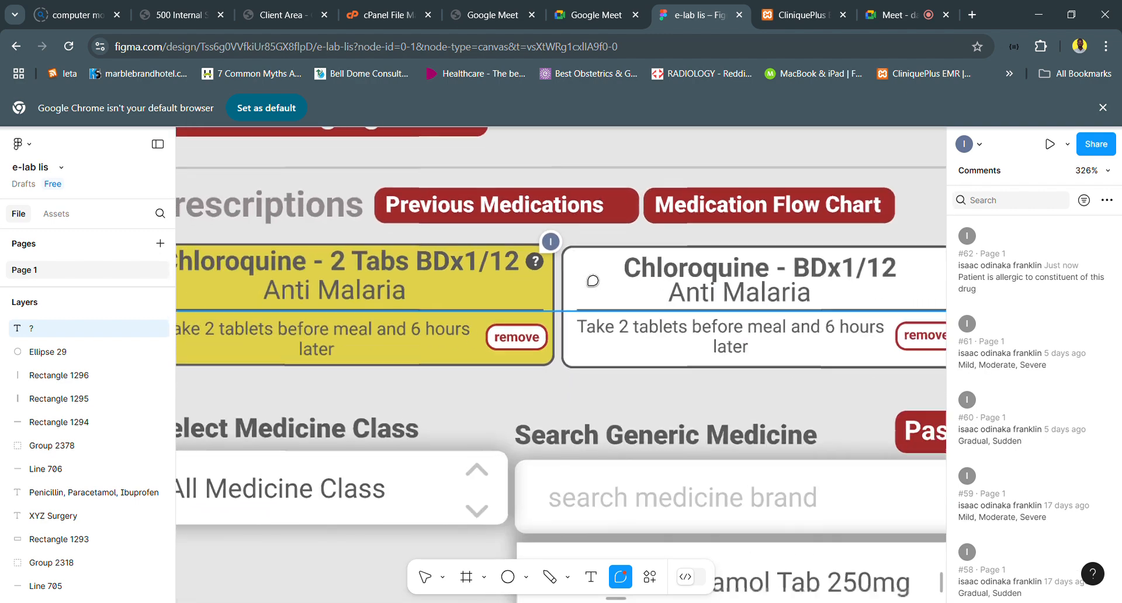
pyautogui.scroll(10, 514, 263)
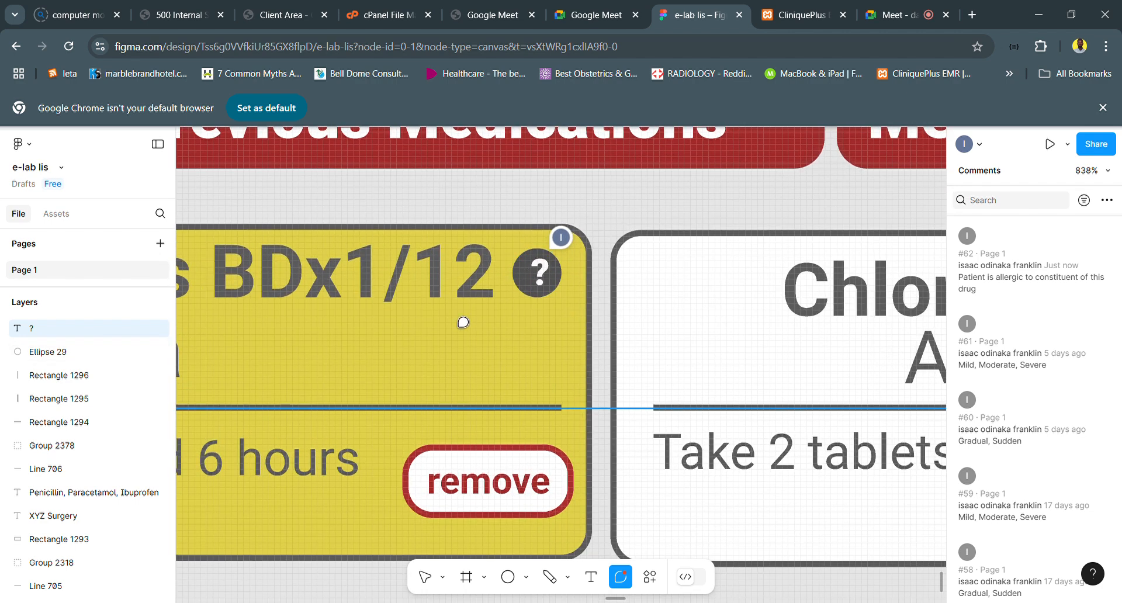
pyautogui.scroll(5, 463, 321)
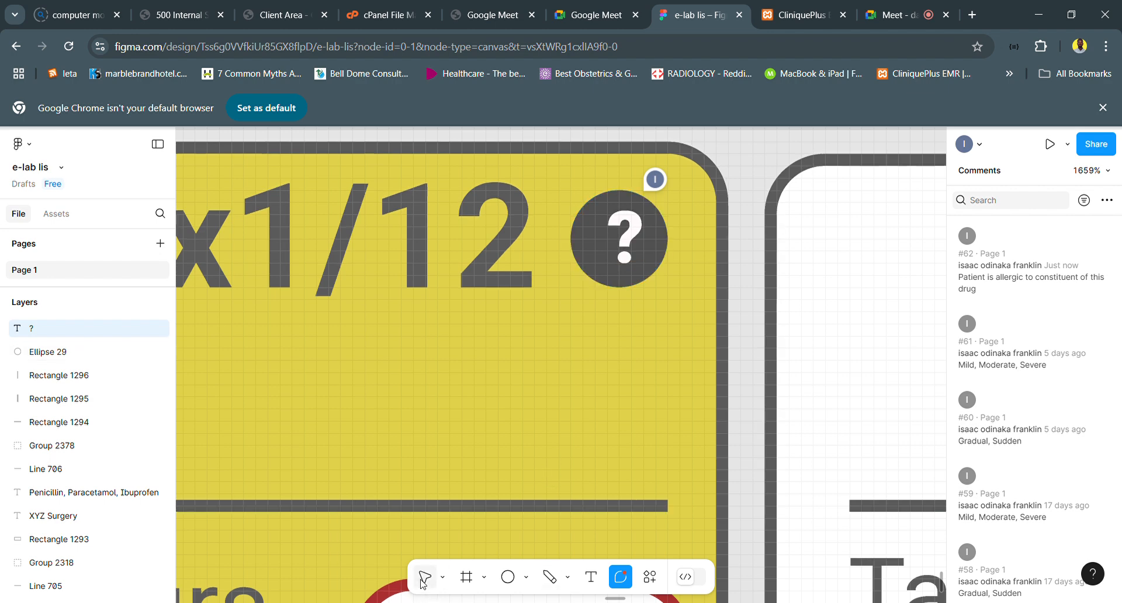
pyautogui.press('Escape')
pyautogui.click(637, 257)
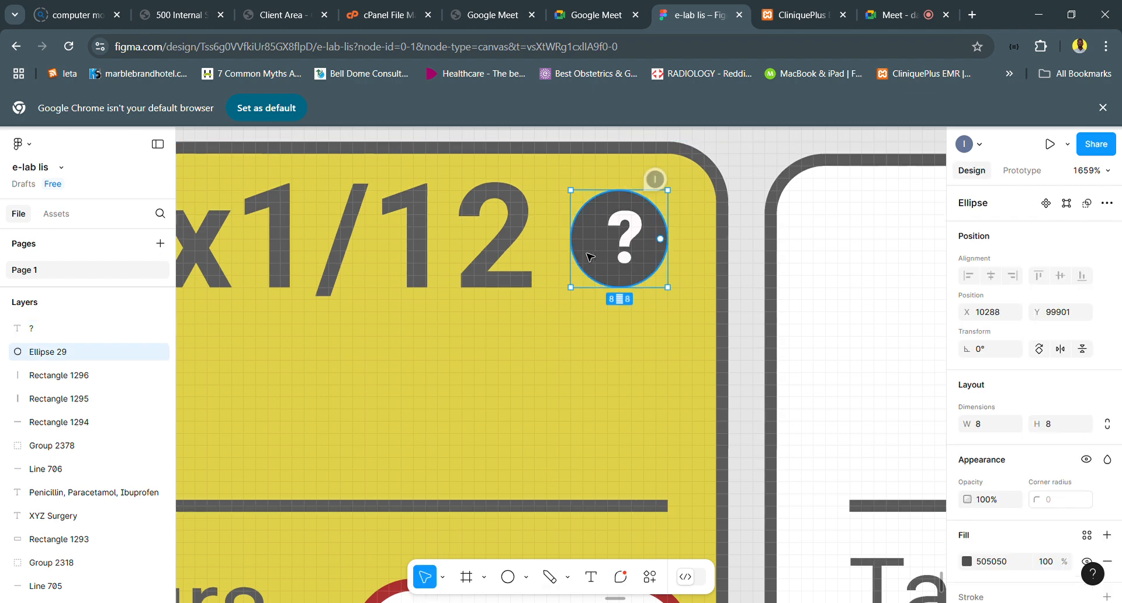
pyautogui.moveTo(611, 258); pyautogui.dragTo(613, 255)
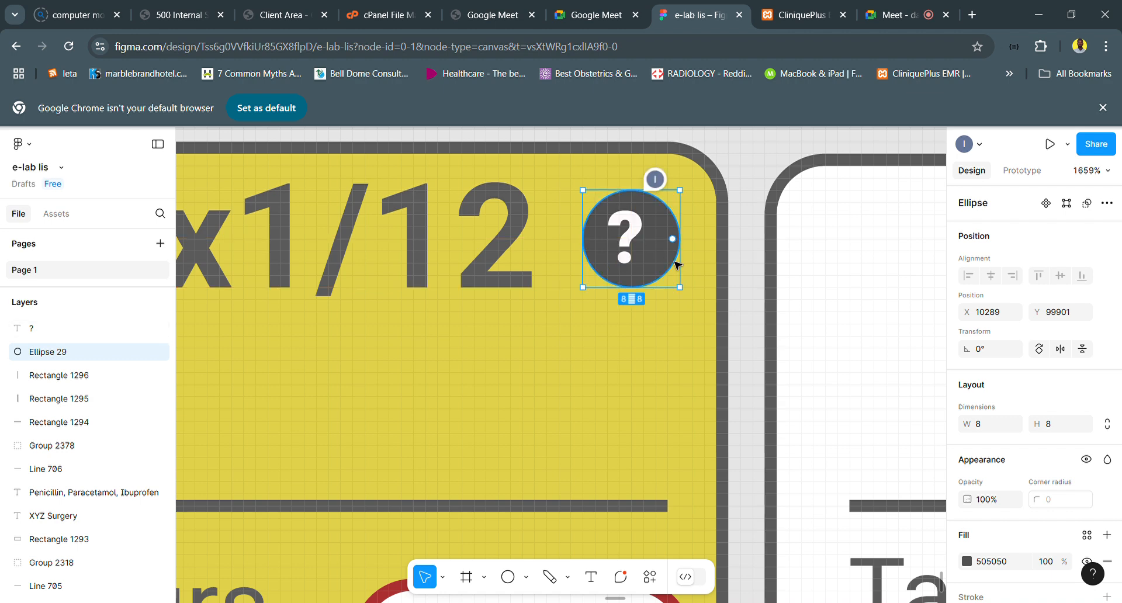
# - Select the question mark and its circle together and move them down to Y 99909 beside the Anti Malaria line
pyautogui.keyDown('shift'); pyautogui.click(631, 238); pyautogui.keyUp('shift')
pyautogui.moveTo(647, 242)
pyautogui.mouseDown()
pyautogui.moveTo(662, 222)
pyautogui.moveTo(654, 259)
pyautogui.mouseUp()
pyautogui.scroll(-2, 654, 233)
pyautogui.scroll(-5, 658, 235)
pyautogui.scroll(-3, 654, 259)
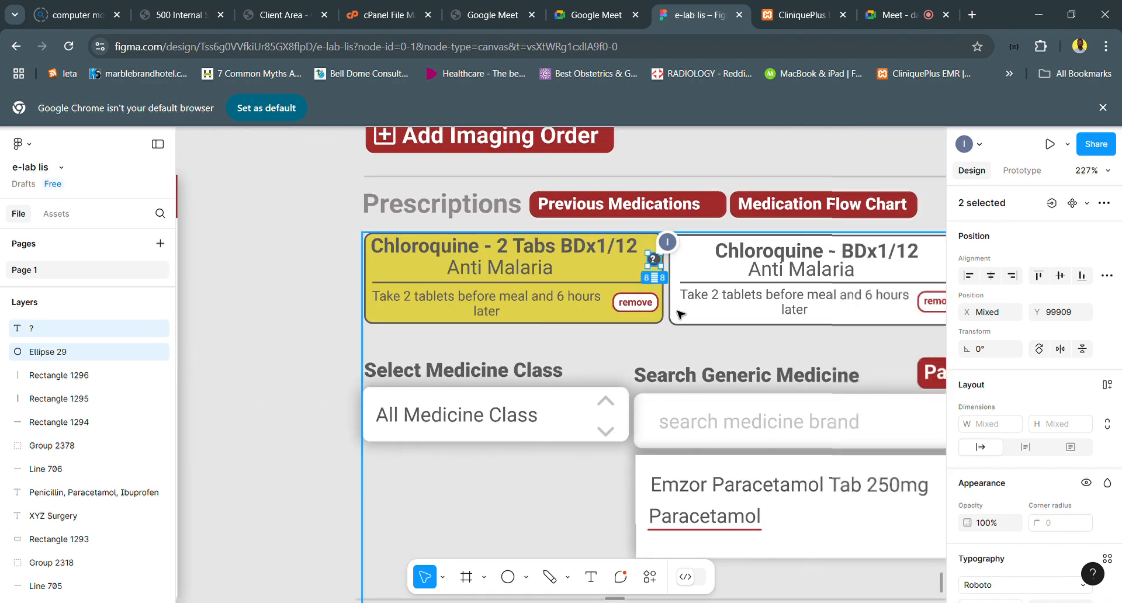
pyautogui.hscroll(2, 660, 308)
pyautogui.scroll(-3, 672, 308)
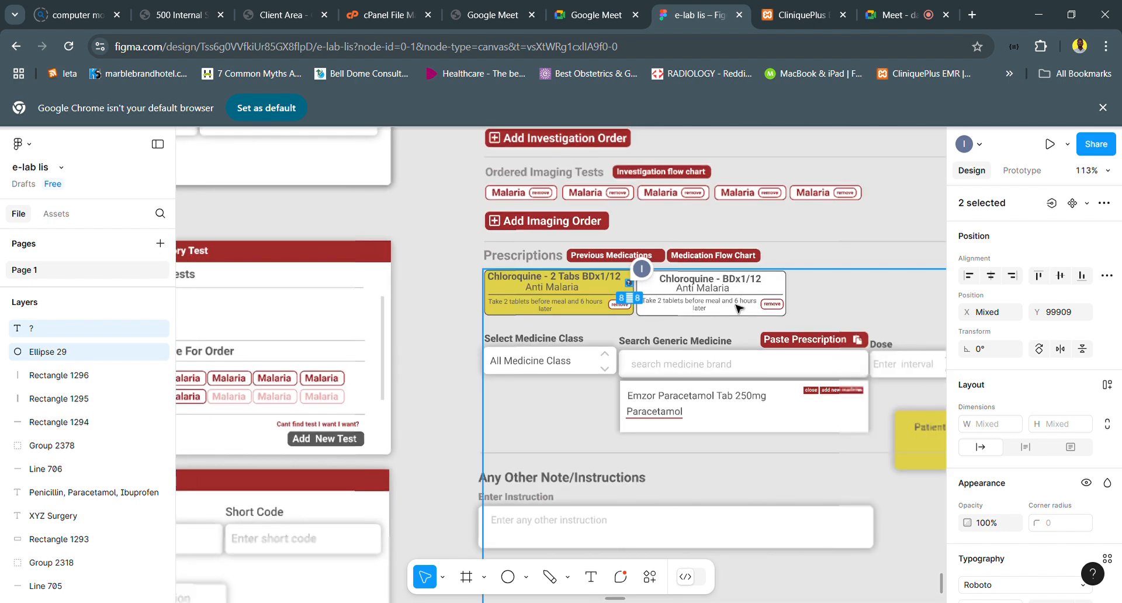
# - Preview the allergy comment at the yellow Chloroquine card's question mark icon, and clear the selection of the mark and its circle
pyautogui.scroll(2, 733, 301)
pyautogui.moveTo(607, 262)
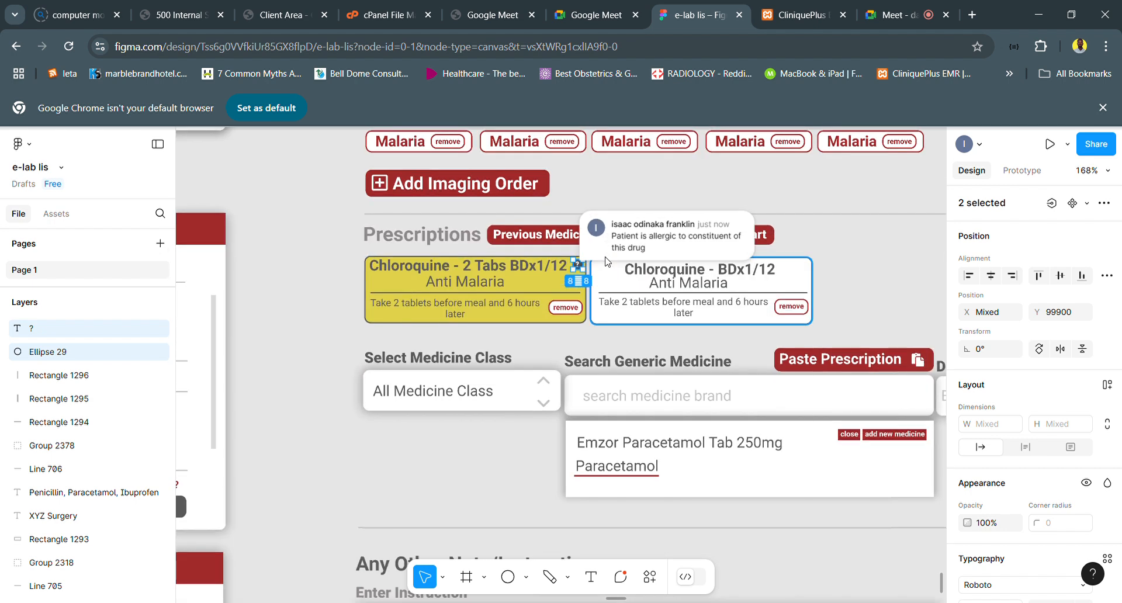
pyautogui.press('Escape')
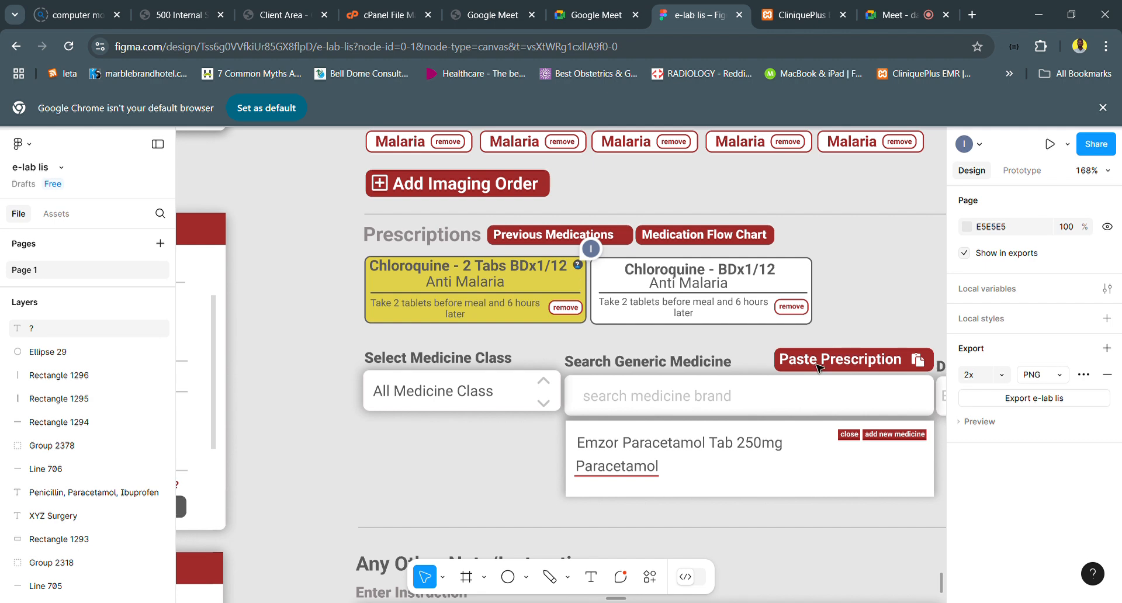
# - Review the Prescriptions section, checking the medication cards, the medicine entry fields and the yellow allergy alert with its Cancel and Proceed buttons
pyautogui.hscroll(5, 818, 367)
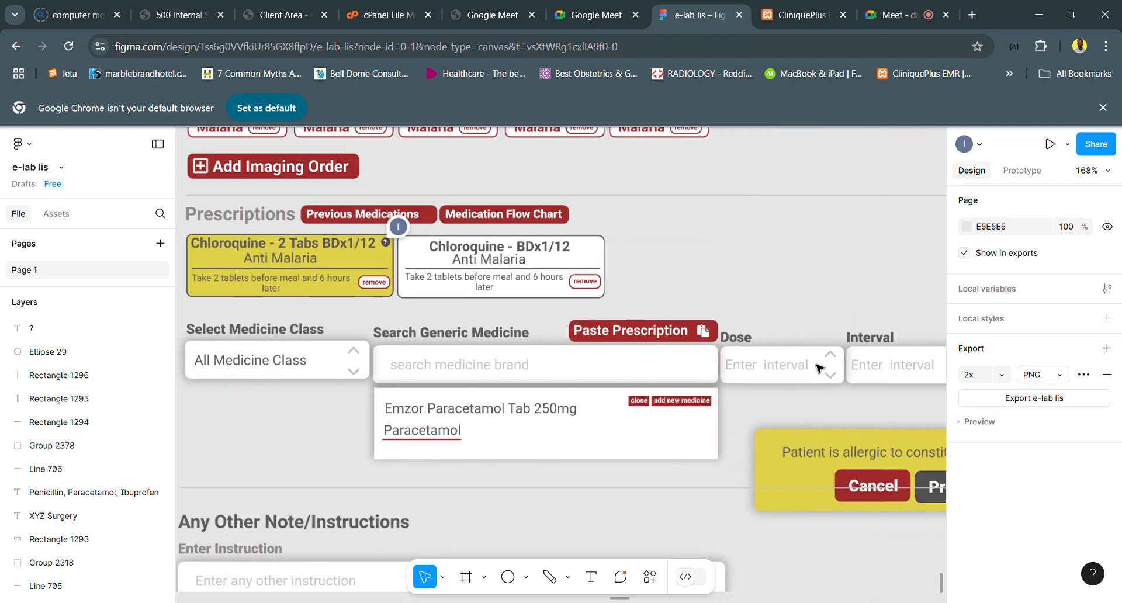
pyautogui.scroll(-6, 818, 367)
pyautogui.scroll(-2, 546, 380)
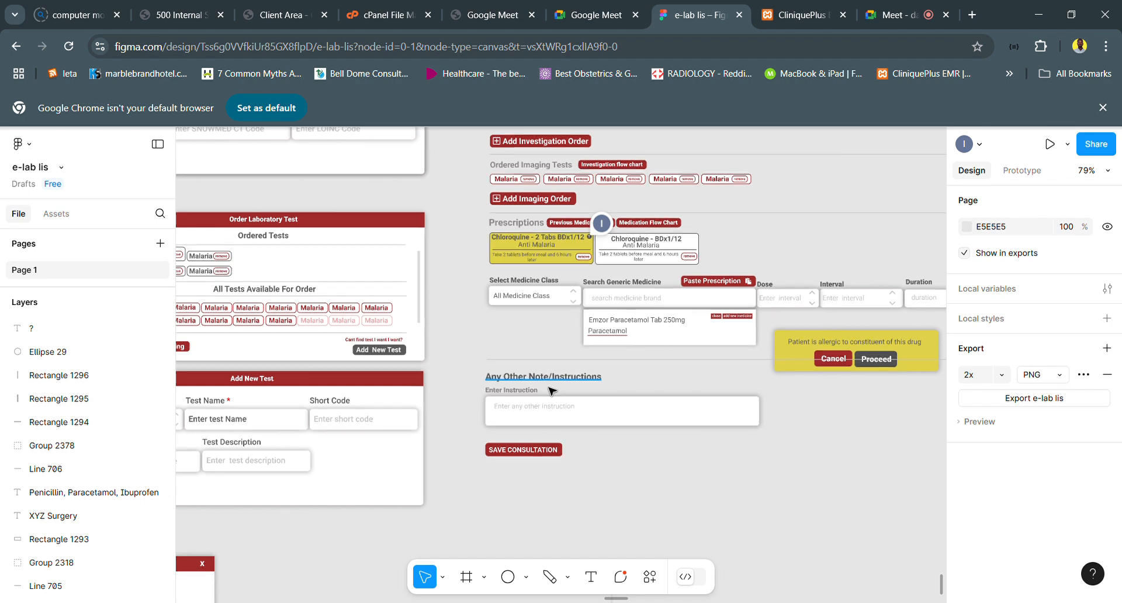
pyautogui.scroll(1, 552, 390)
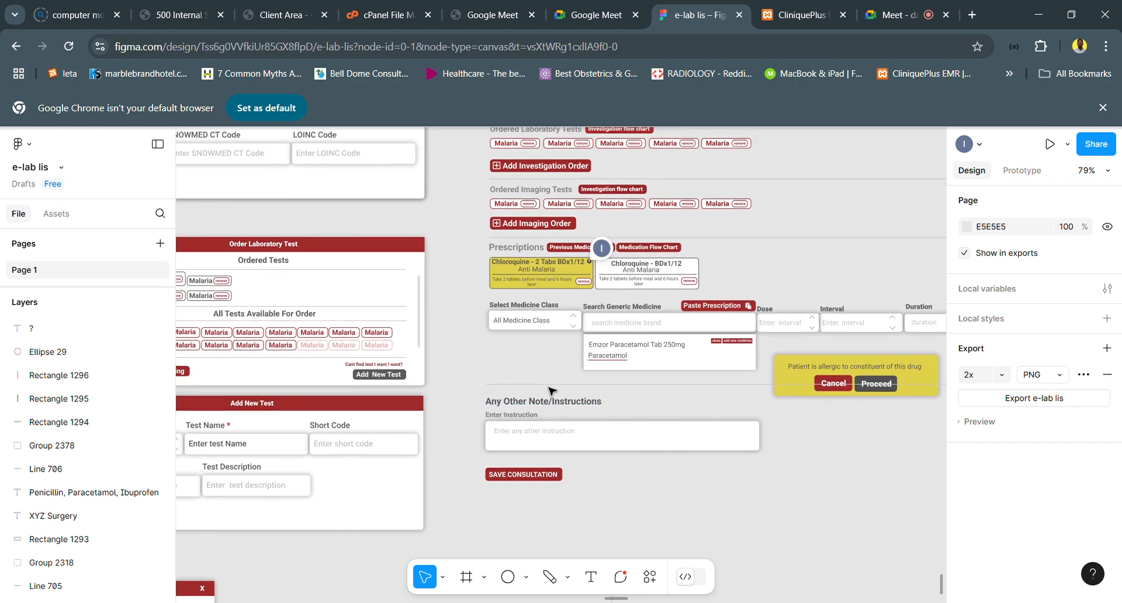
pyautogui.hscroll(2, 725, 336)
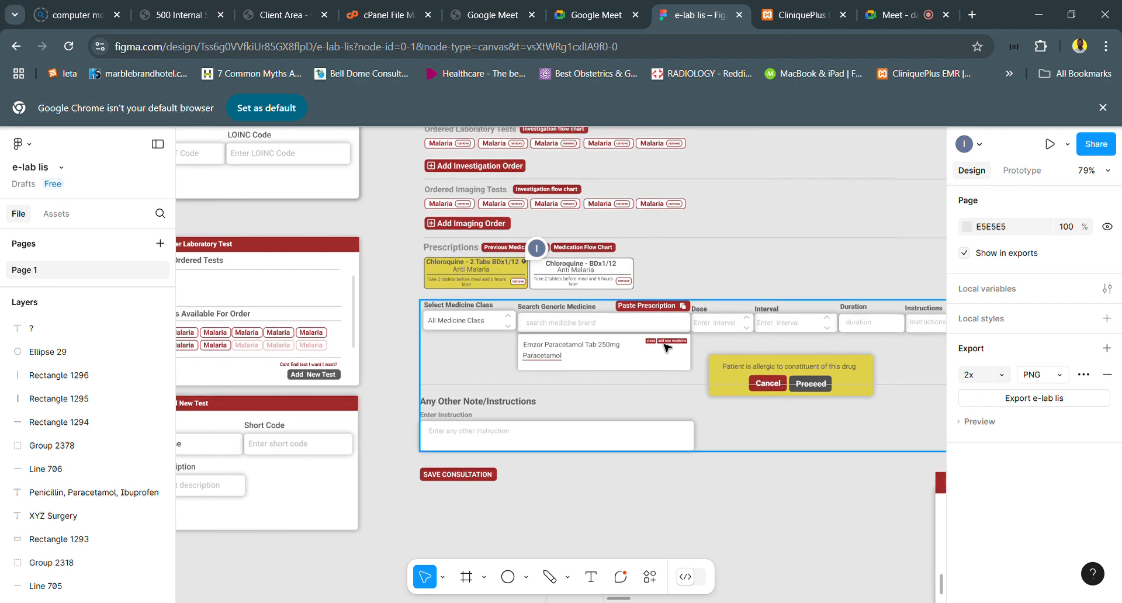
pyautogui.scroll(4, 678, 349)
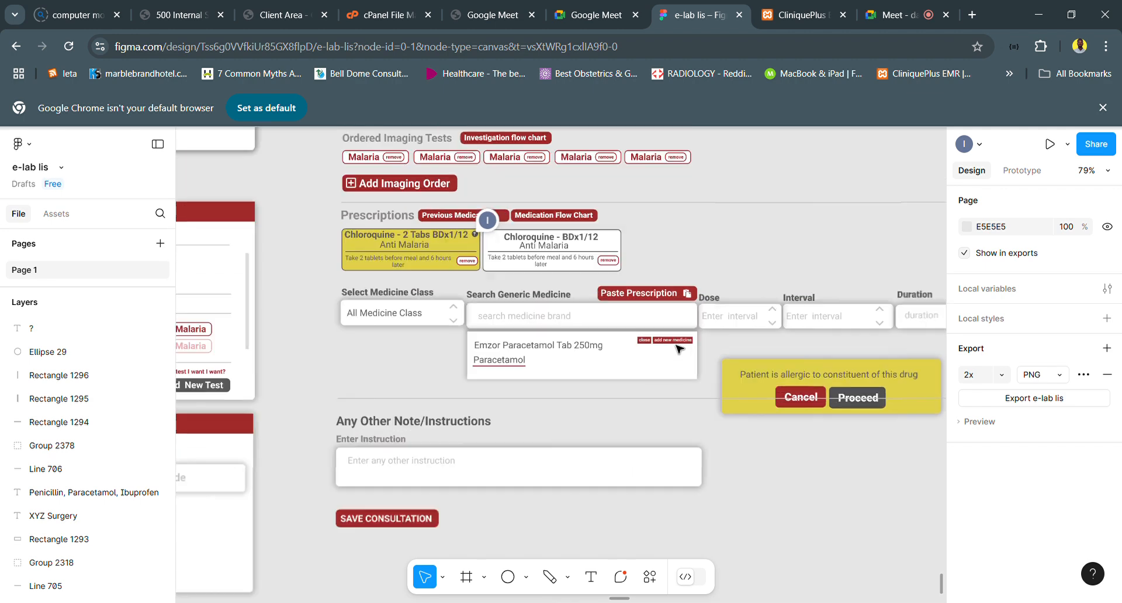
pyautogui.scroll(-1, 679, 347)
pyautogui.scroll(-4, 680, 347)
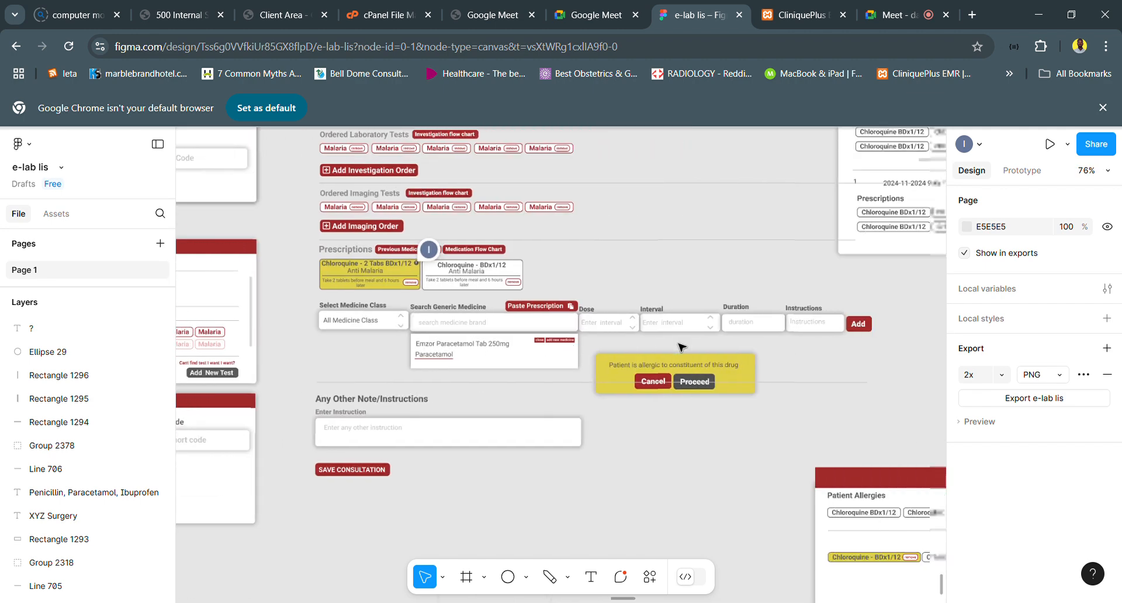
pyautogui.scroll(-3, 679, 348)
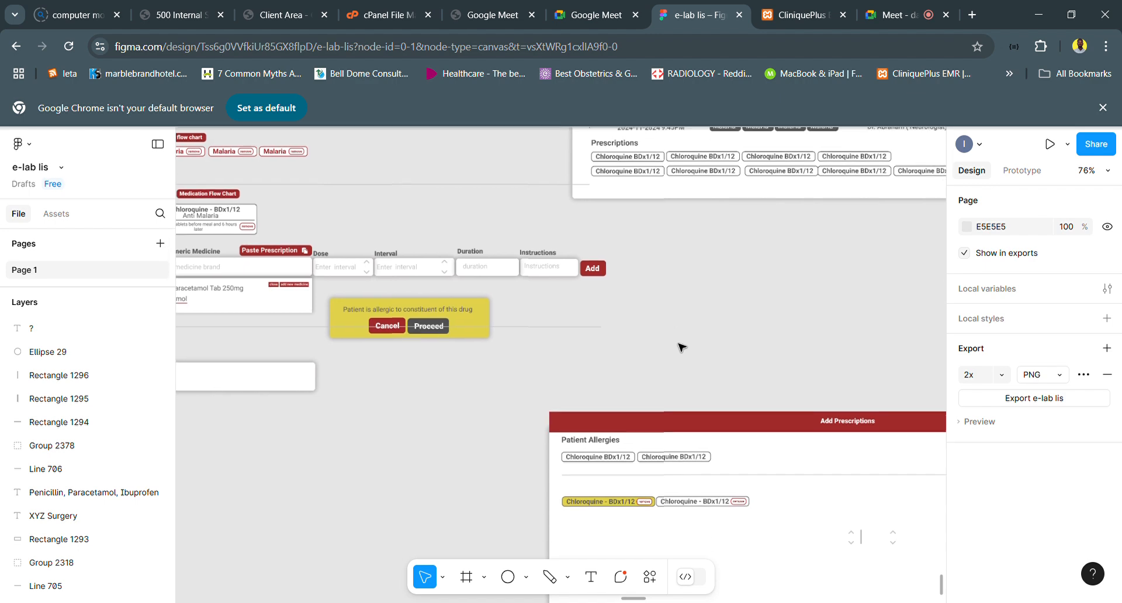
pyautogui.scroll(3, 681, 347)
pyautogui.scroll(1, 681, 347)
pyautogui.hscroll(-3, 681, 347)
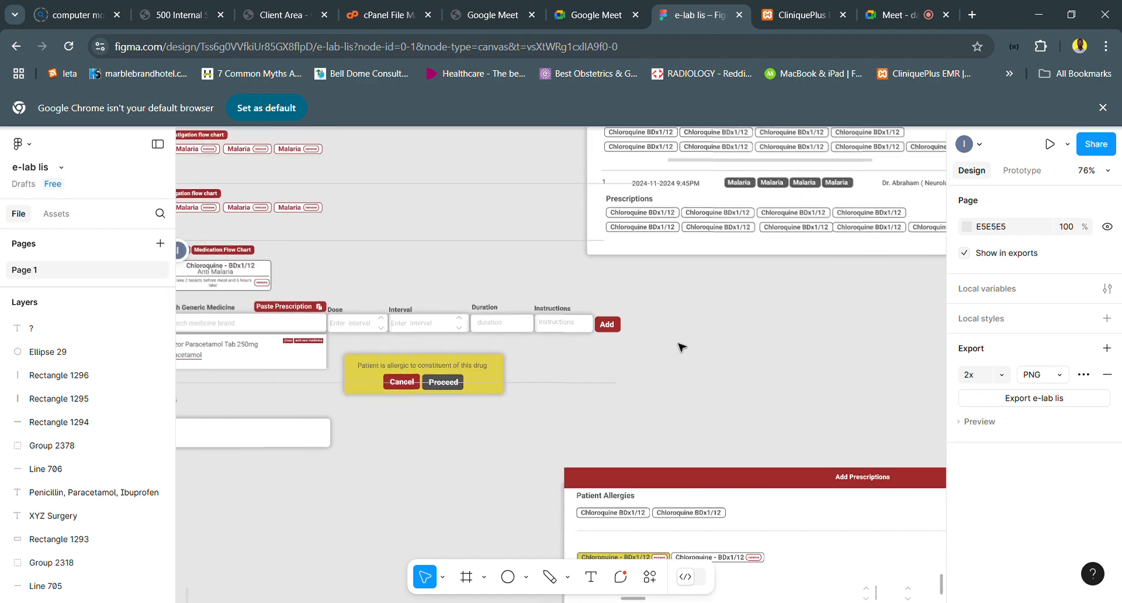
pyautogui.hscroll(-10, 679, 347)
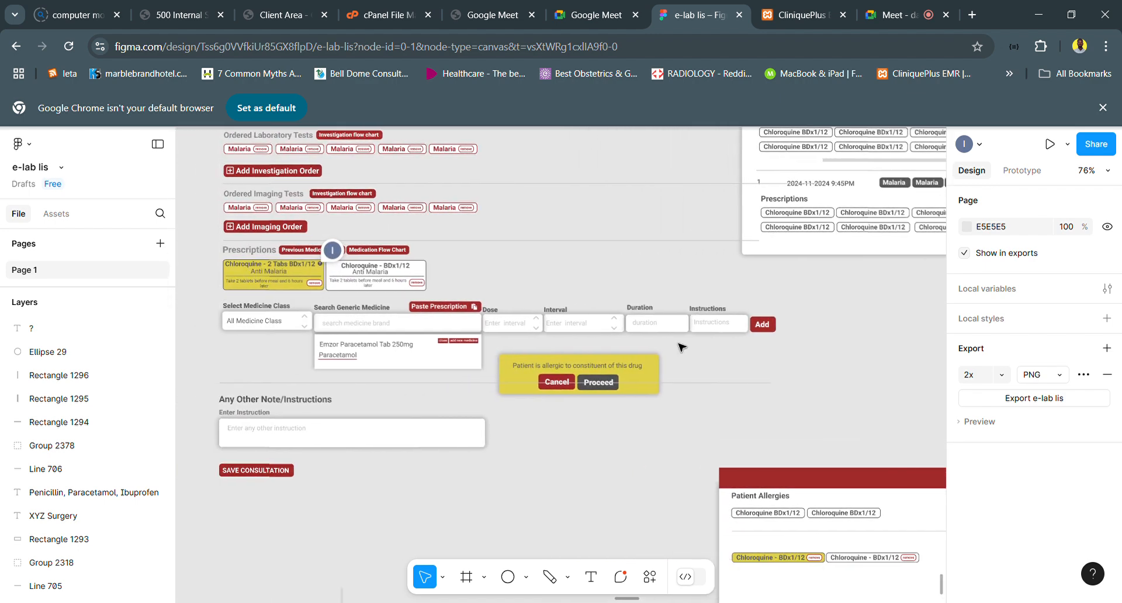
# - Compare the Order Laboratory Test, Add New Test, Previous Prescriptions and Last Visits Medications dialogs with the consultation form's Plan section
pyautogui.hscroll(-2, 680, 347)
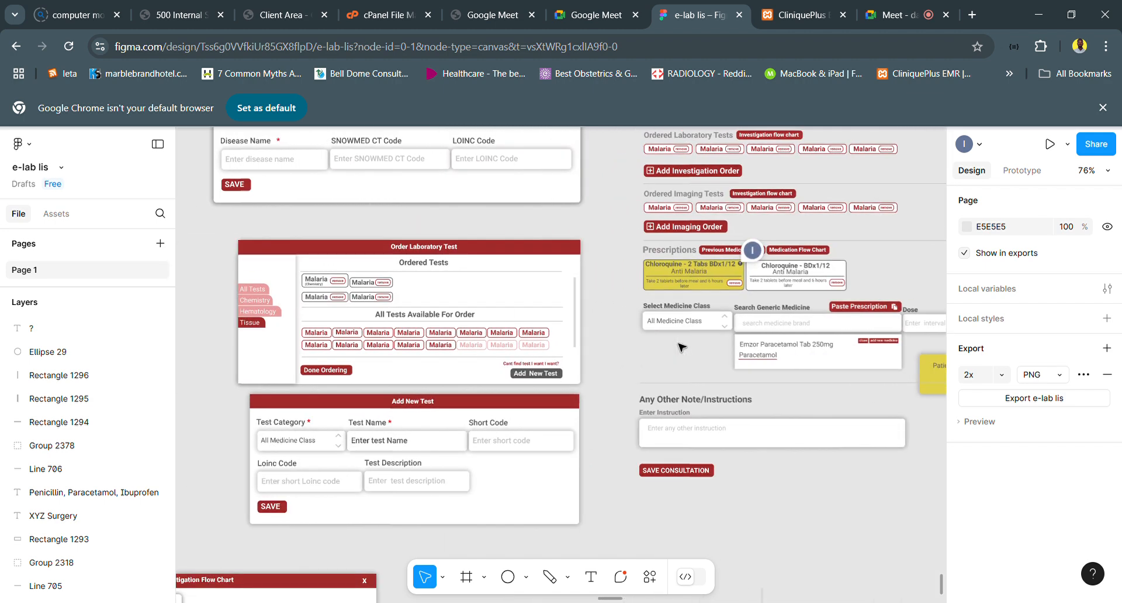
pyautogui.scroll(3, 527, 391)
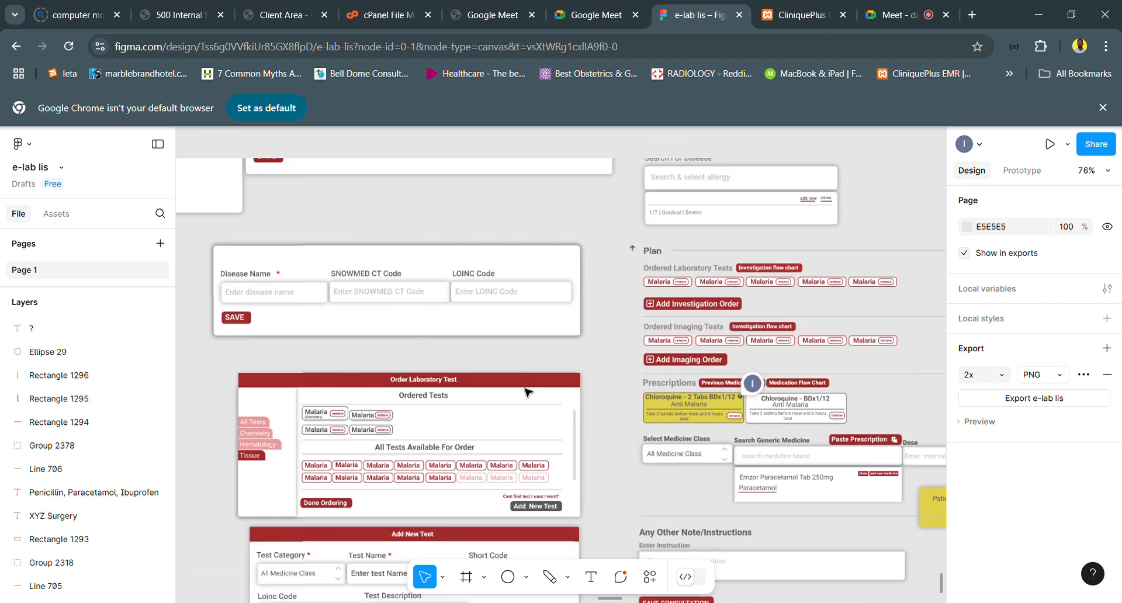
pyautogui.scroll(-2, 528, 392)
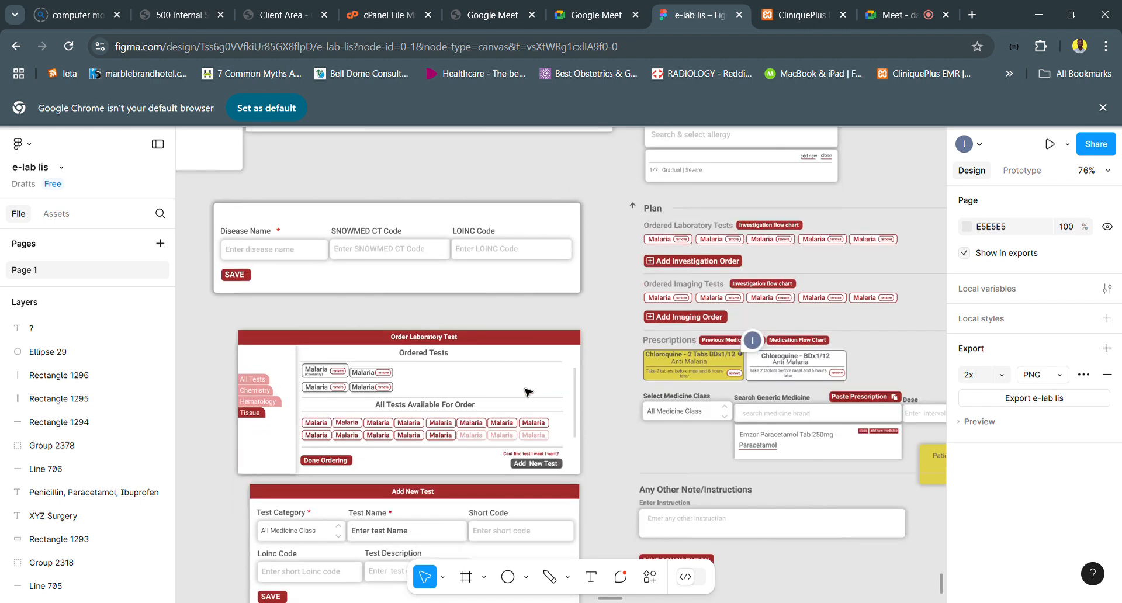
pyautogui.hscroll(7, 528, 391)
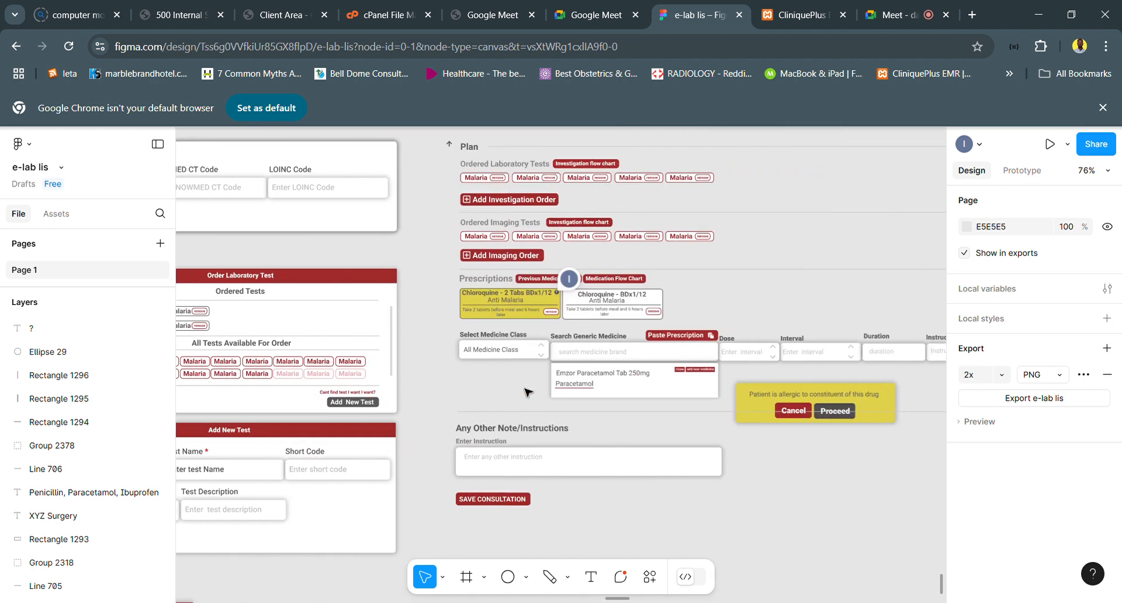
pyautogui.hscroll(1, 528, 392)
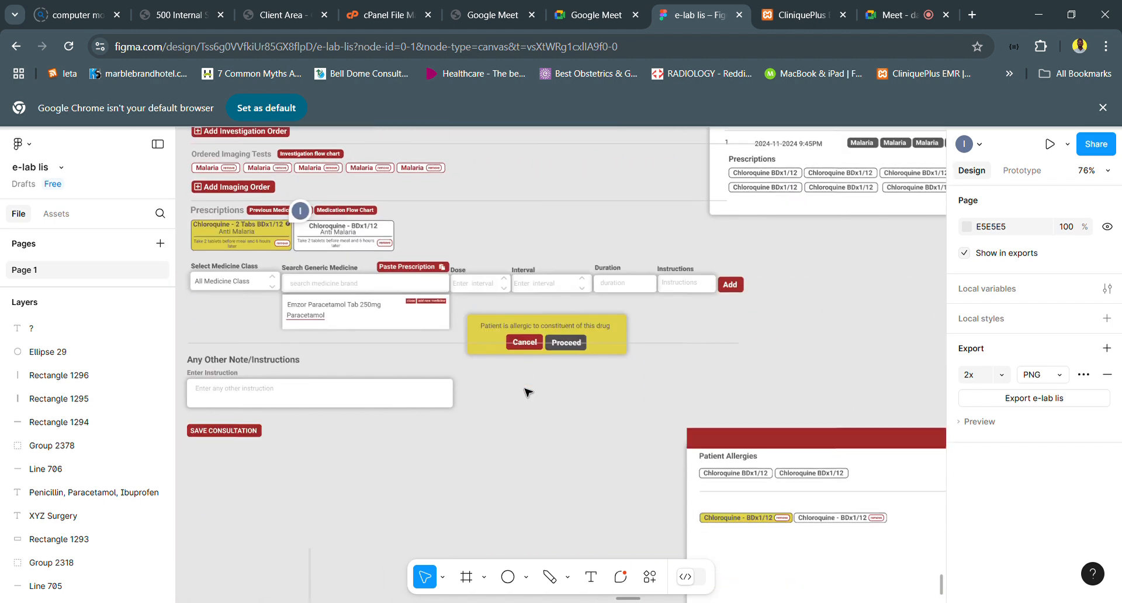
pyautogui.scroll(1, 528, 392)
pyautogui.scroll(-5, 528, 391)
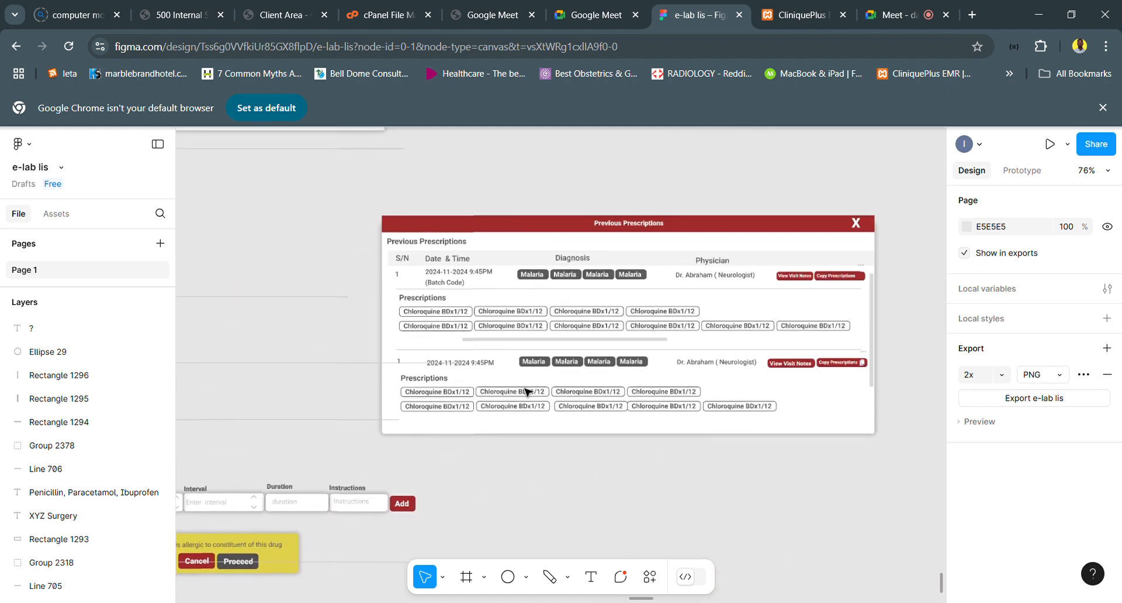
pyautogui.scroll(-2, 528, 392)
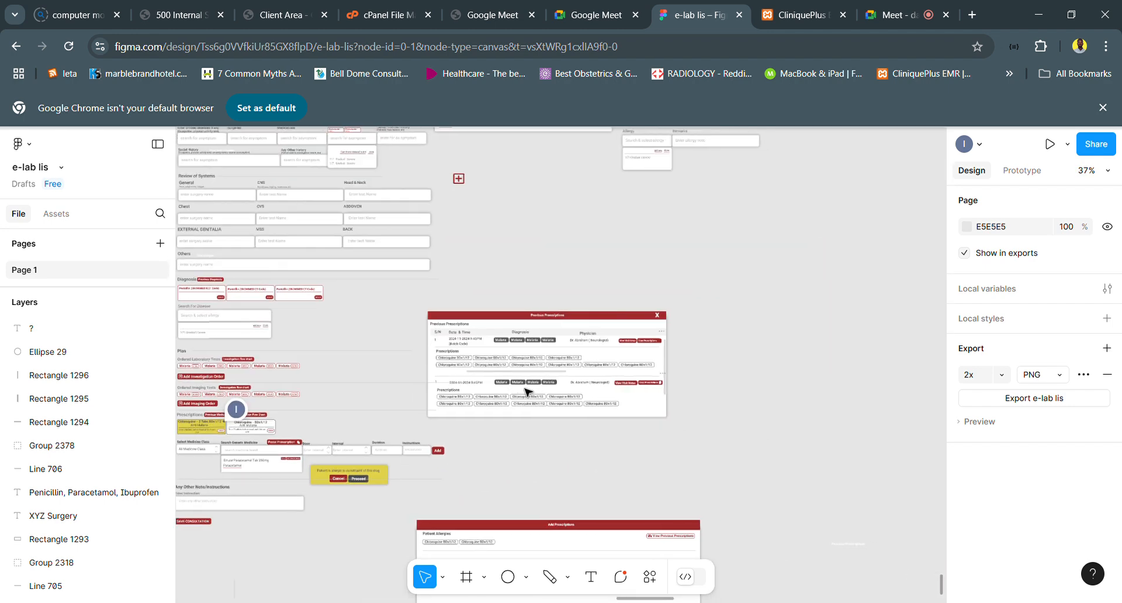
pyautogui.scroll(-3, 527, 392)
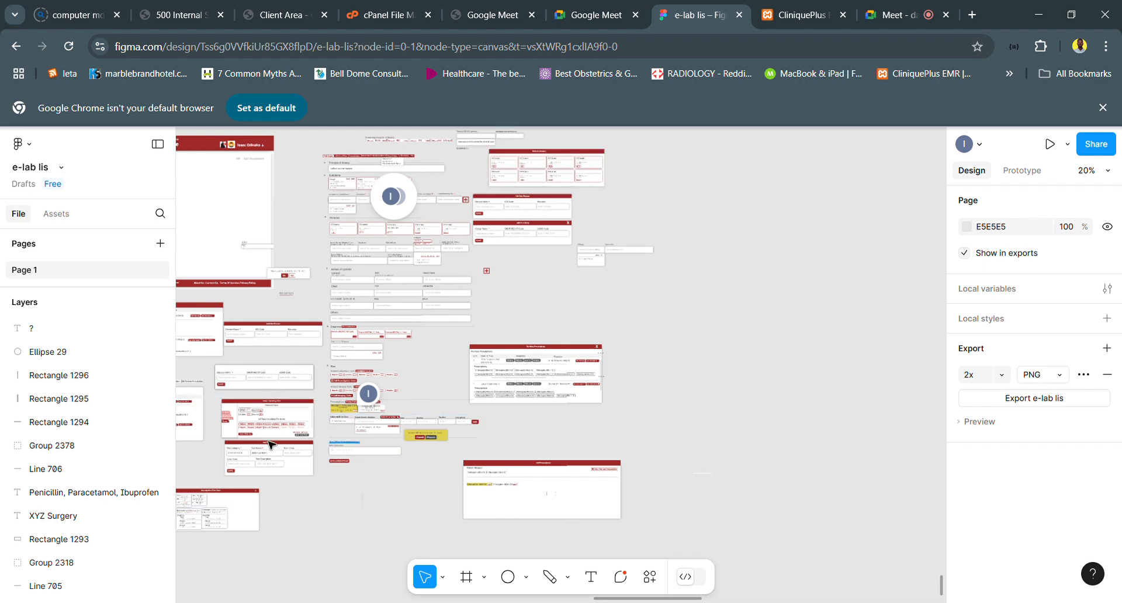
pyautogui.scroll(3, 270, 444)
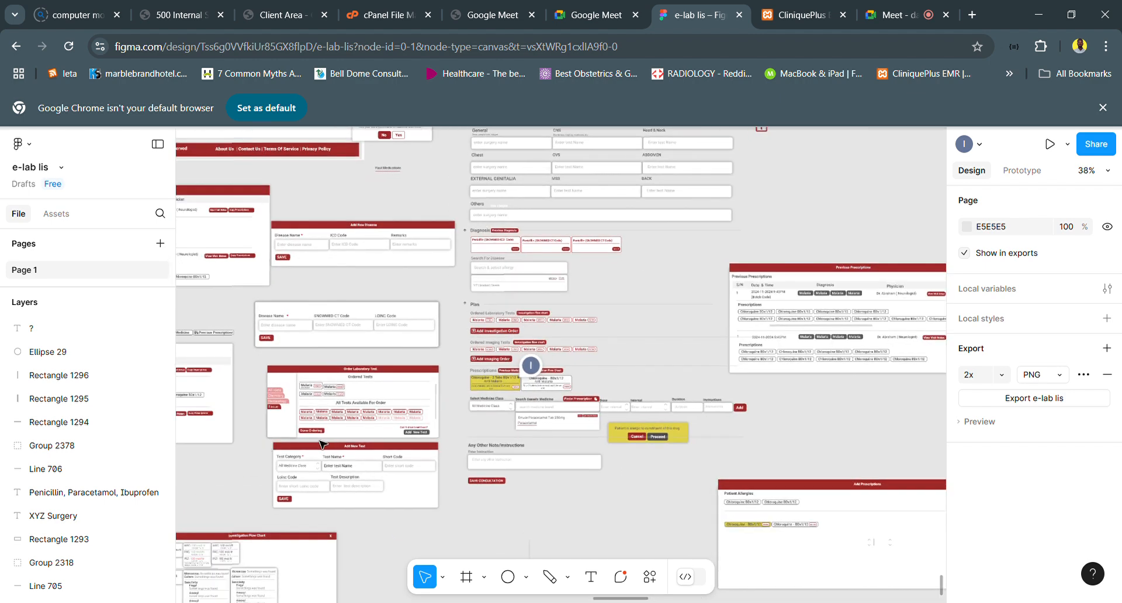
pyautogui.hscroll(-5, 331, 440)
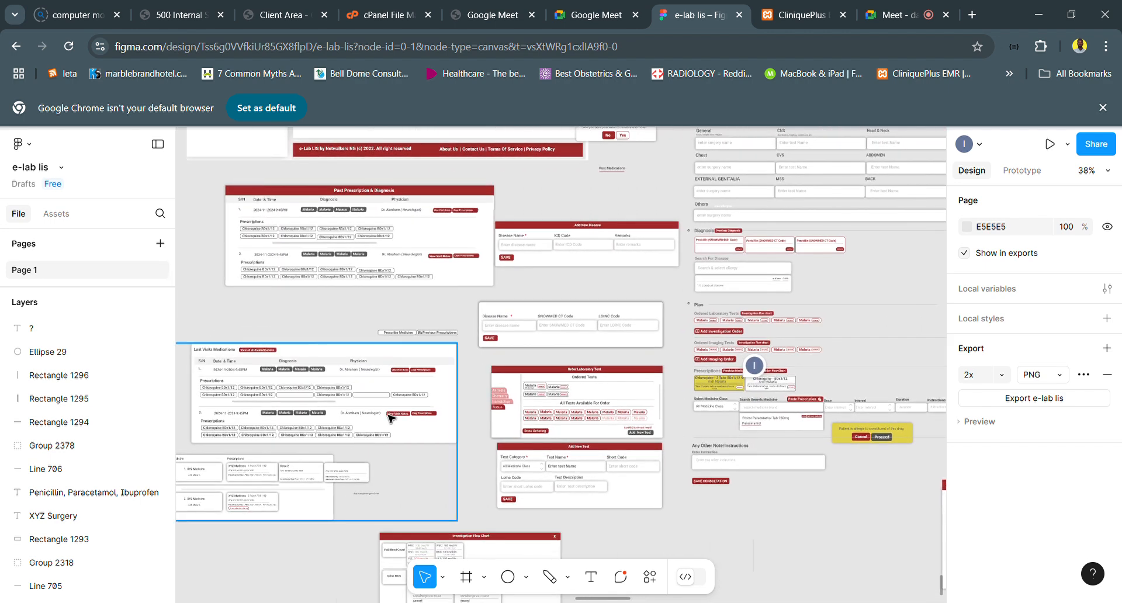
pyautogui.scroll(3, 389, 417)
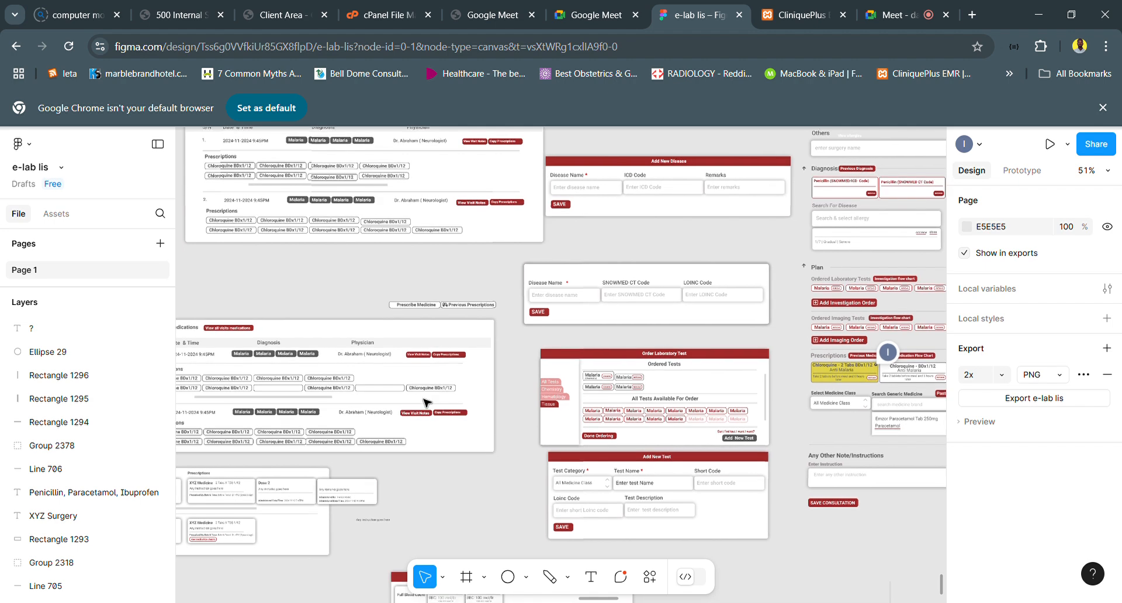
# - Examine the consultation form's history and review sections and the neighbouring Patient Histories, Add New Disease, allergy, Previous Prescriptions and Add Prescriptions dialogs
pyautogui.hscroll(5, 679, 330)
pyautogui.hscroll(7, 679, 332)
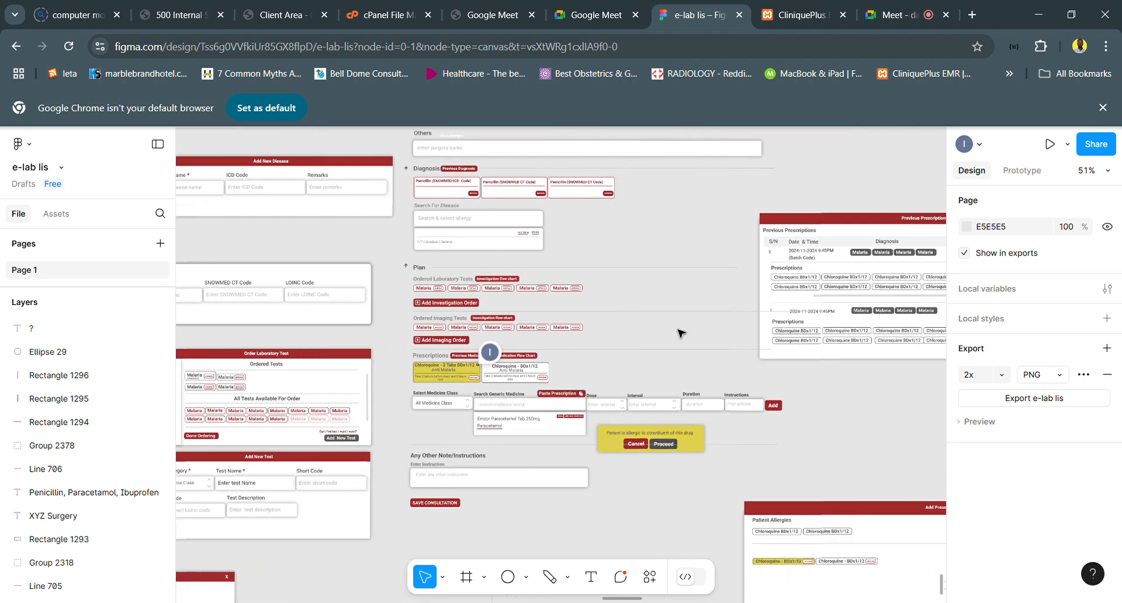
pyautogui.scroll(5, 679, 334)
pyautogui.hscroll(2, 678, 332)
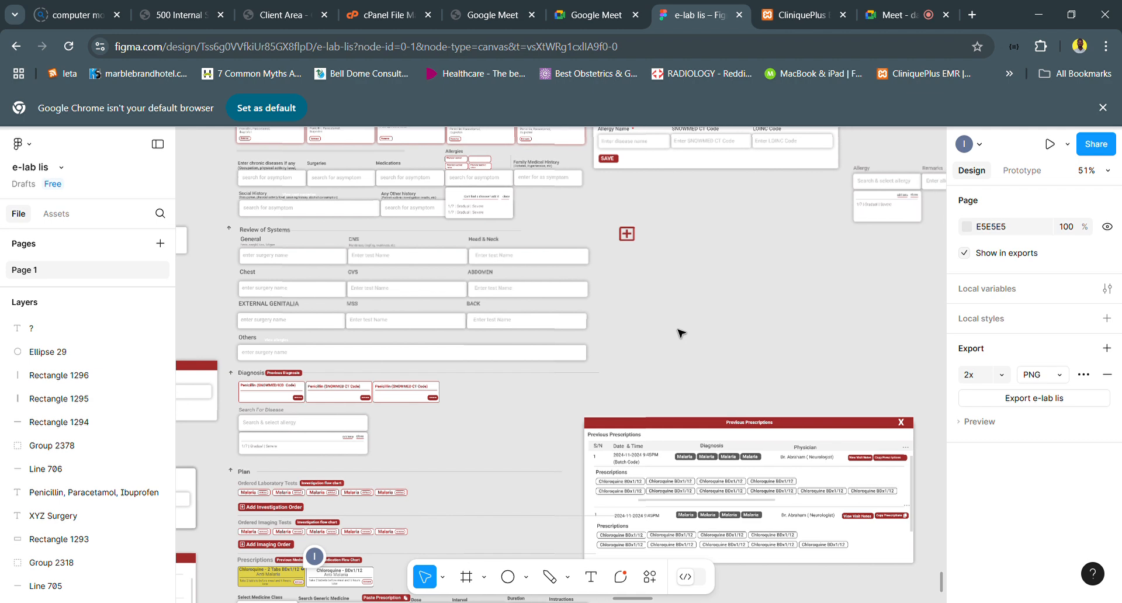
pyautogui.scroll(3, 679, 332)
pyautogui.hscroll(4, 680, 332)
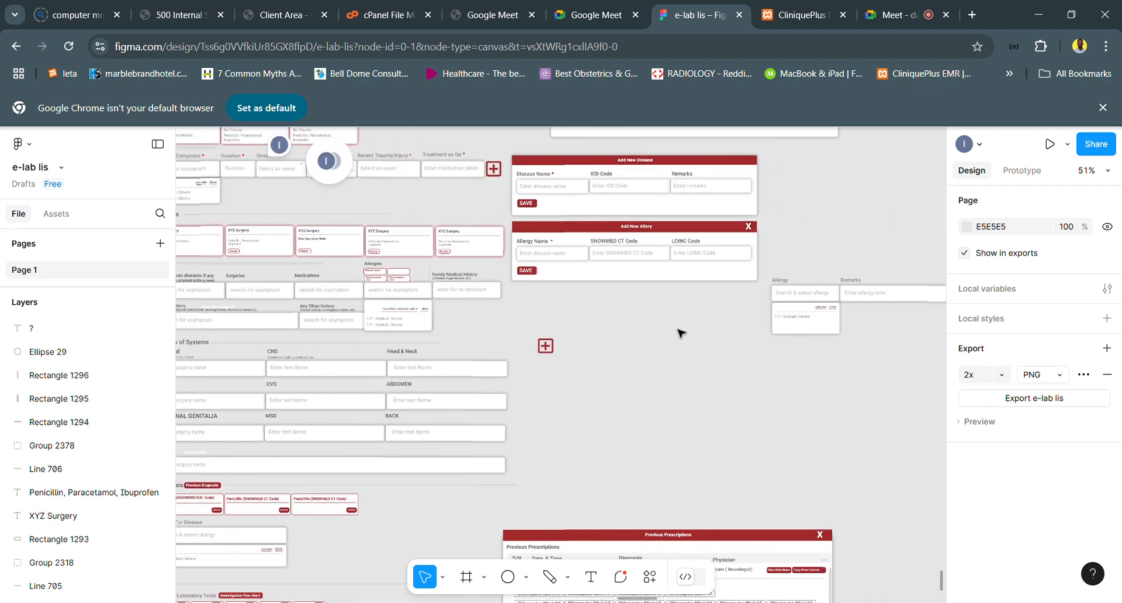
pyautogui.scroll(3, 680, 332)
pyautogui.scroll(1, 680, 333)
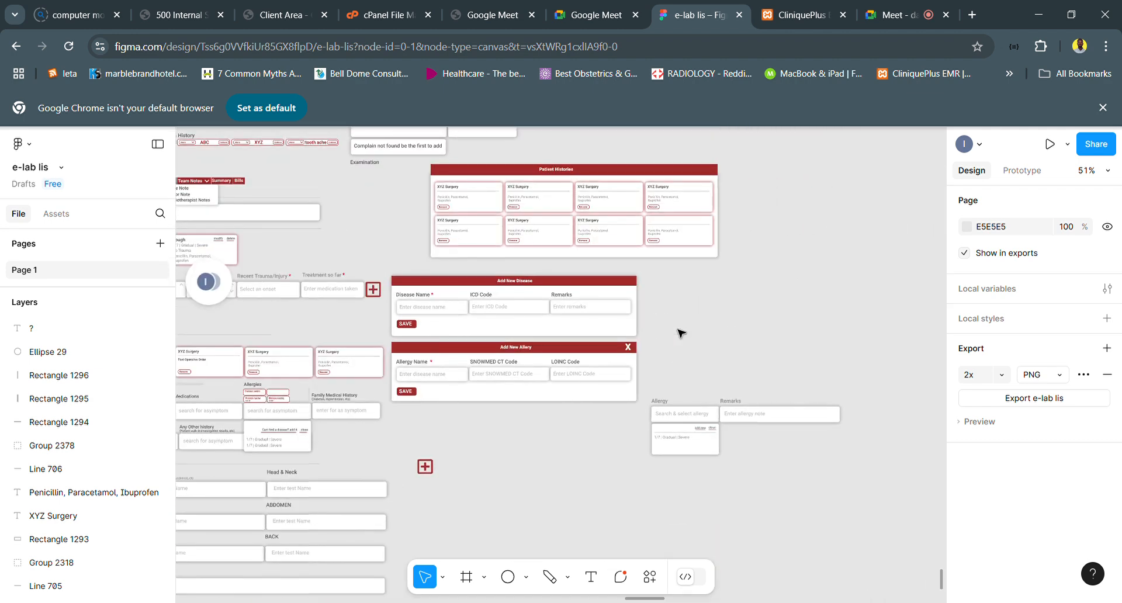
pyautogui.scroll(-6, 680, 333)
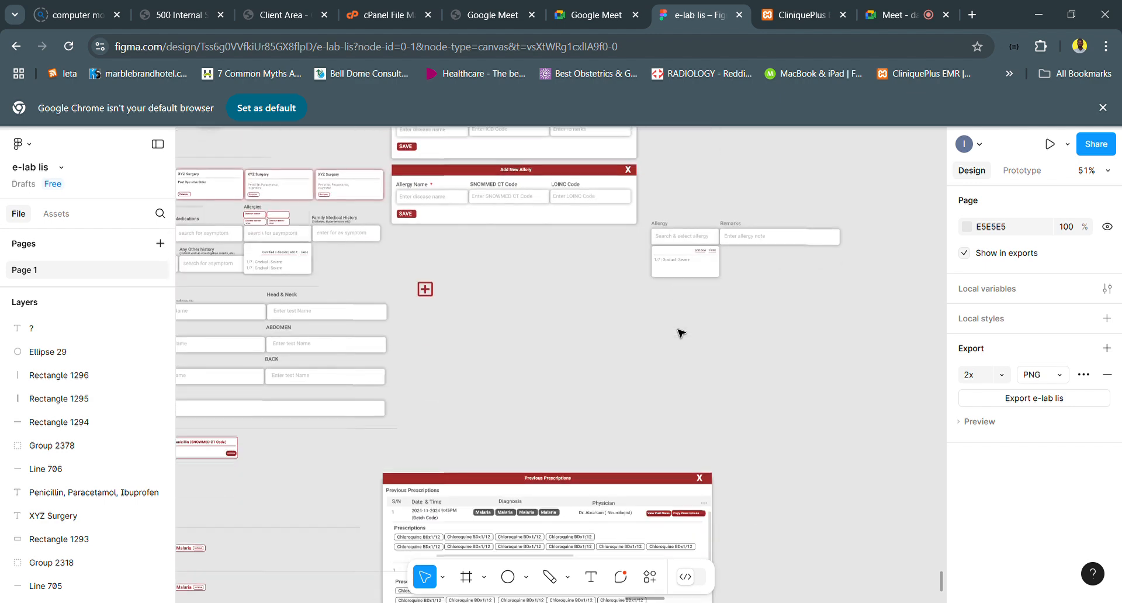
pyautogui.scroll(-6, 680, 334)
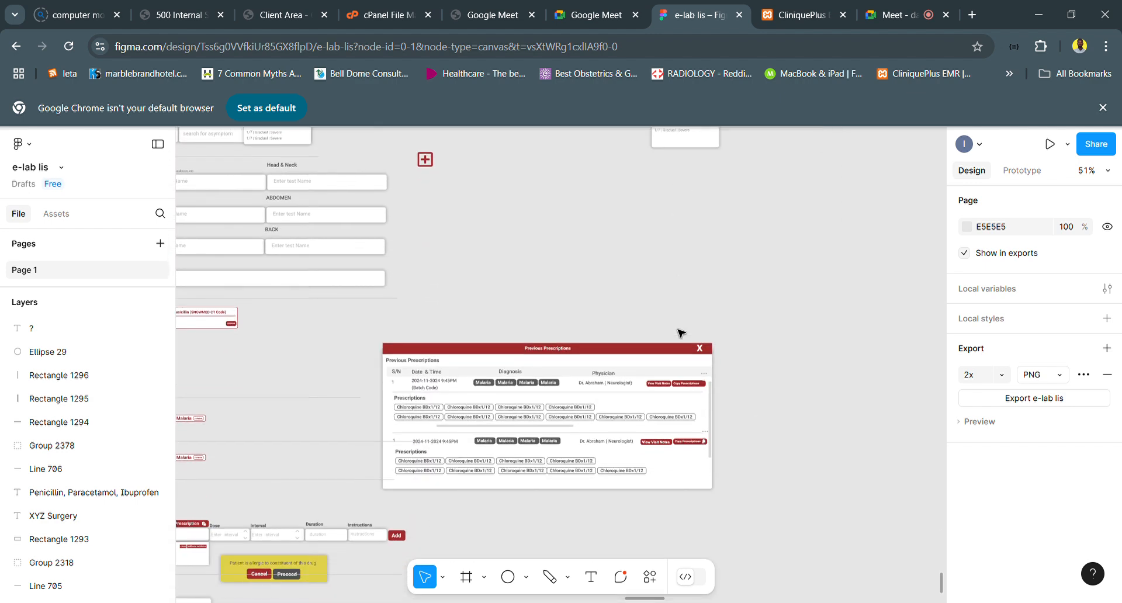
pyautogui.scroll(-2, 680, 333)
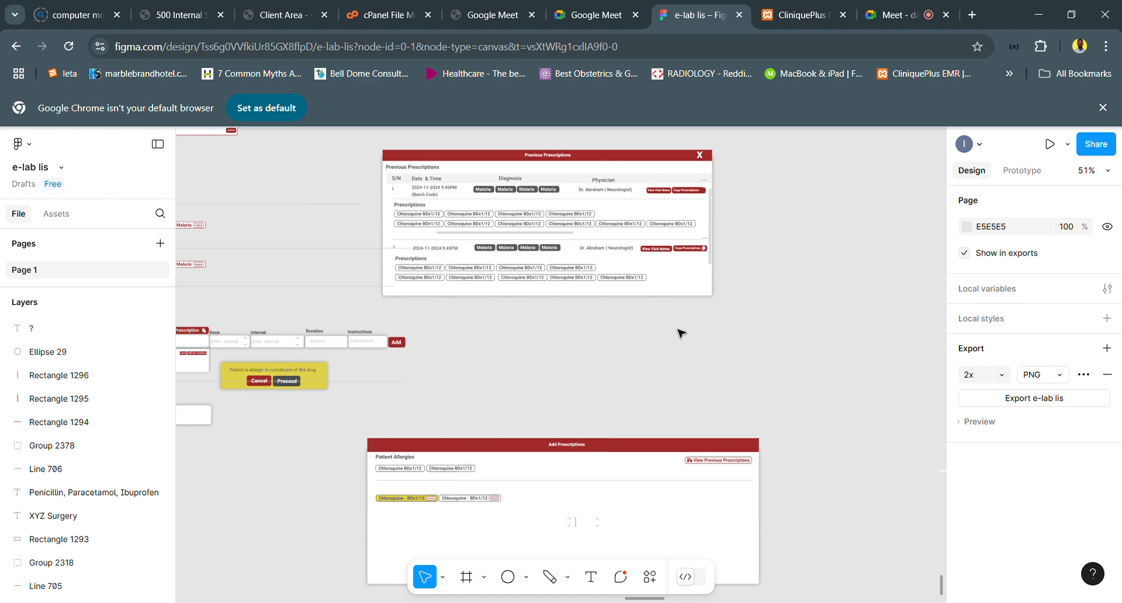
# - Inspect the Last Visits Medications, Order Laboratory Test, Add New Test and Investigation Flow Chart designs beside the consultation form
pyautogui.hscroll(-10, 680, 333)
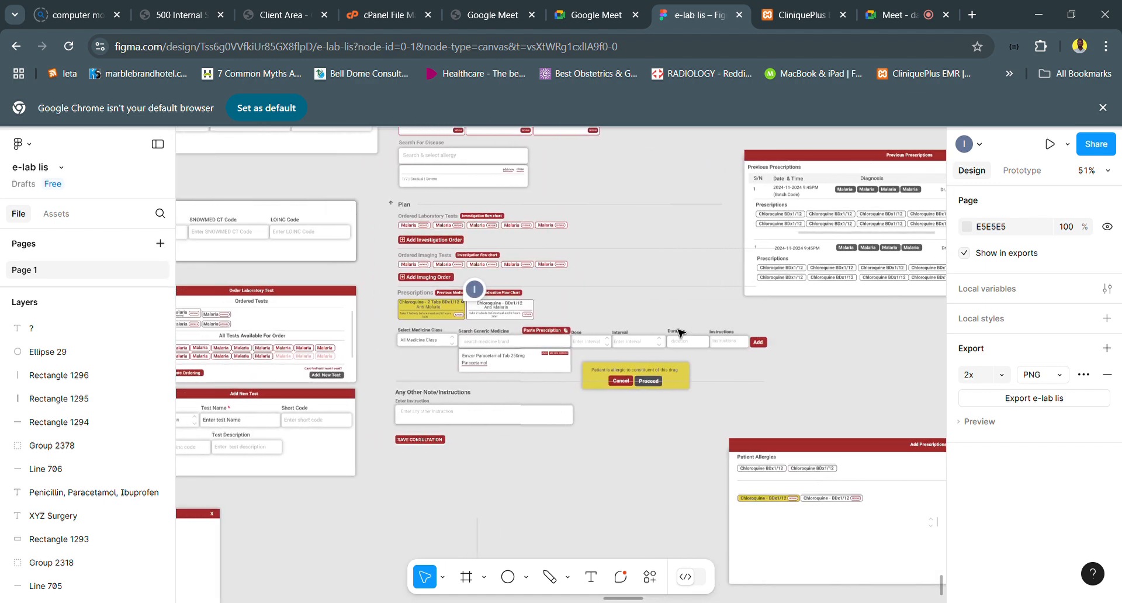
pyautogui.hscroll(-10, 679, 333)
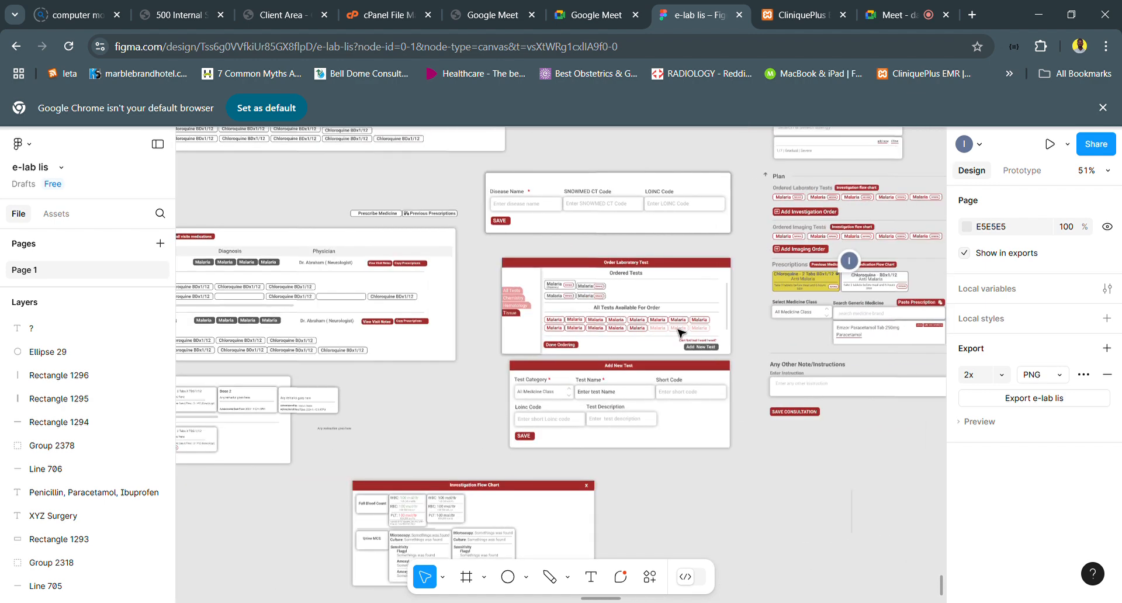
pyautogui.hscroll(-5, 680, 333)
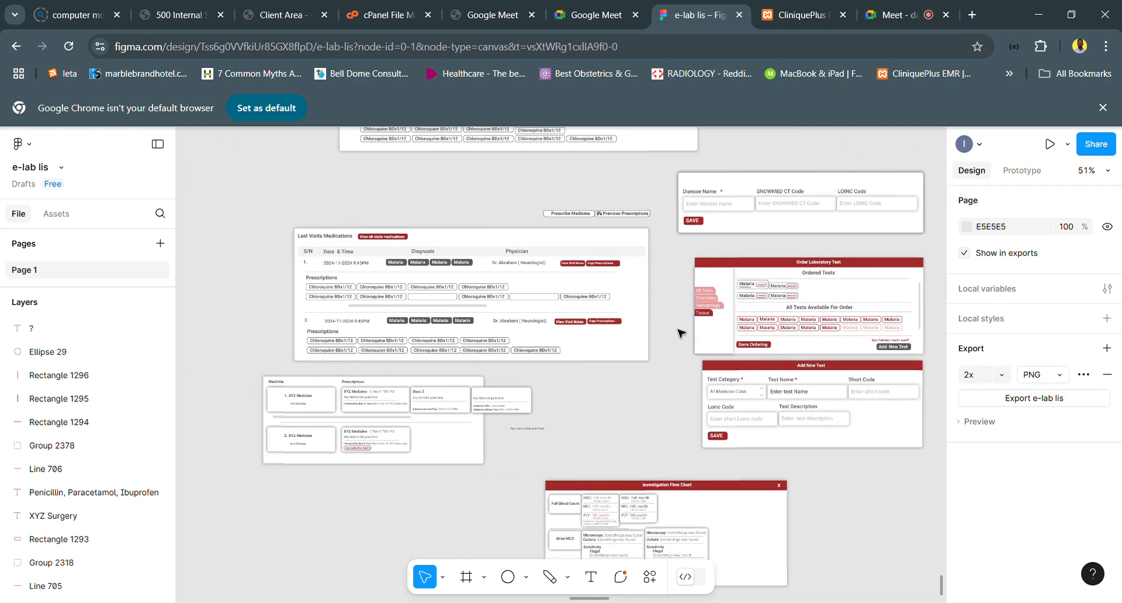
pyautogui.hscroll(2, 714, 302)
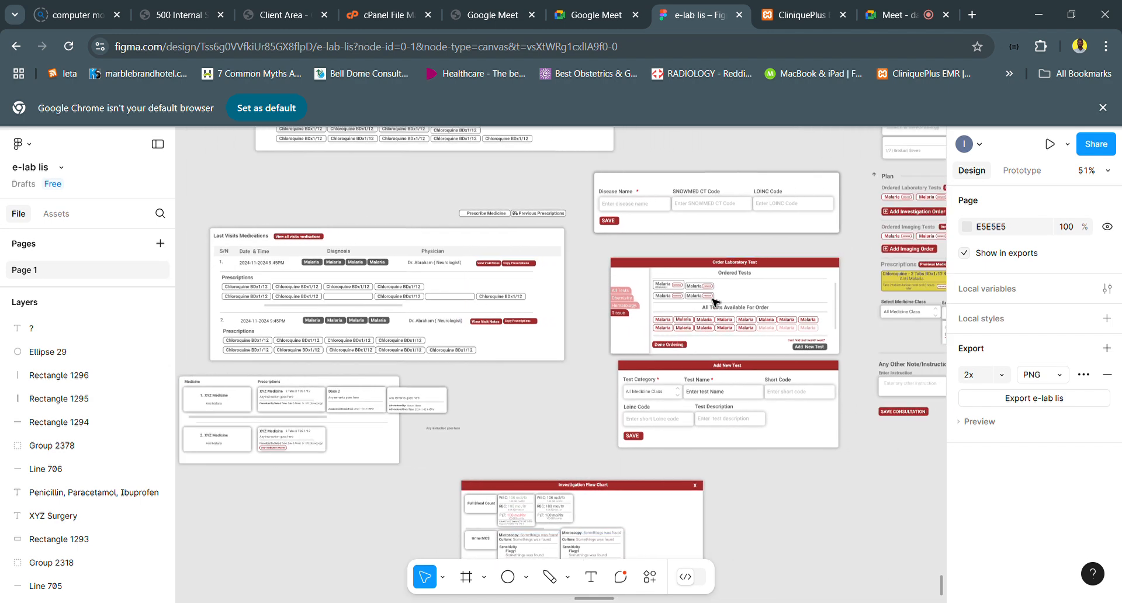
pyautogui.scroll(3, 714, 301)
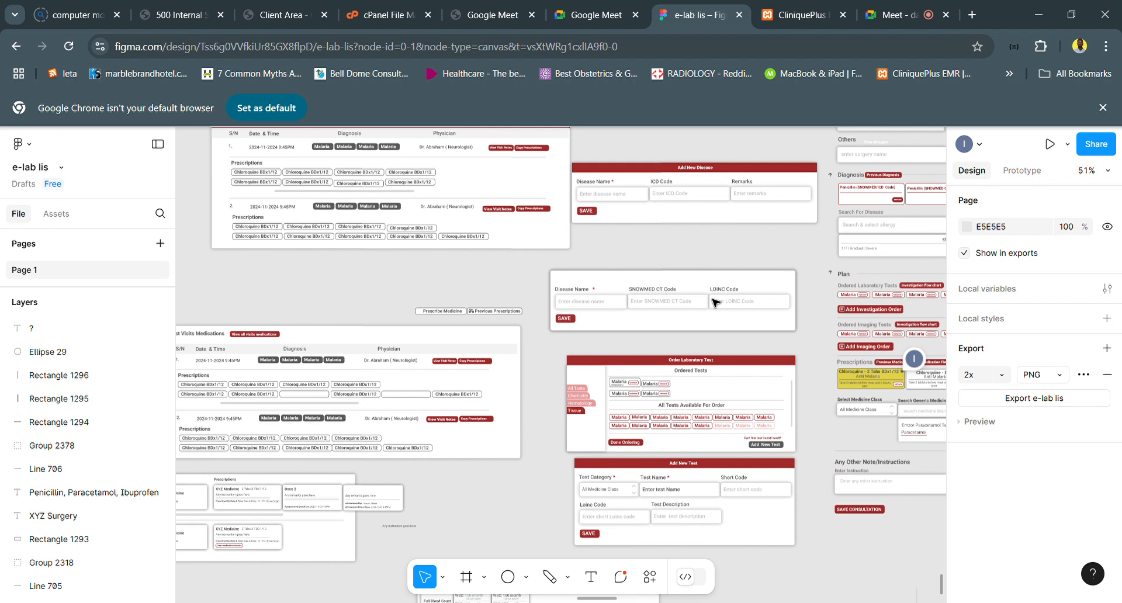
pyautogui.scroll(5, 714, 301)
pyautogui.hscroll(5, 714, 301)
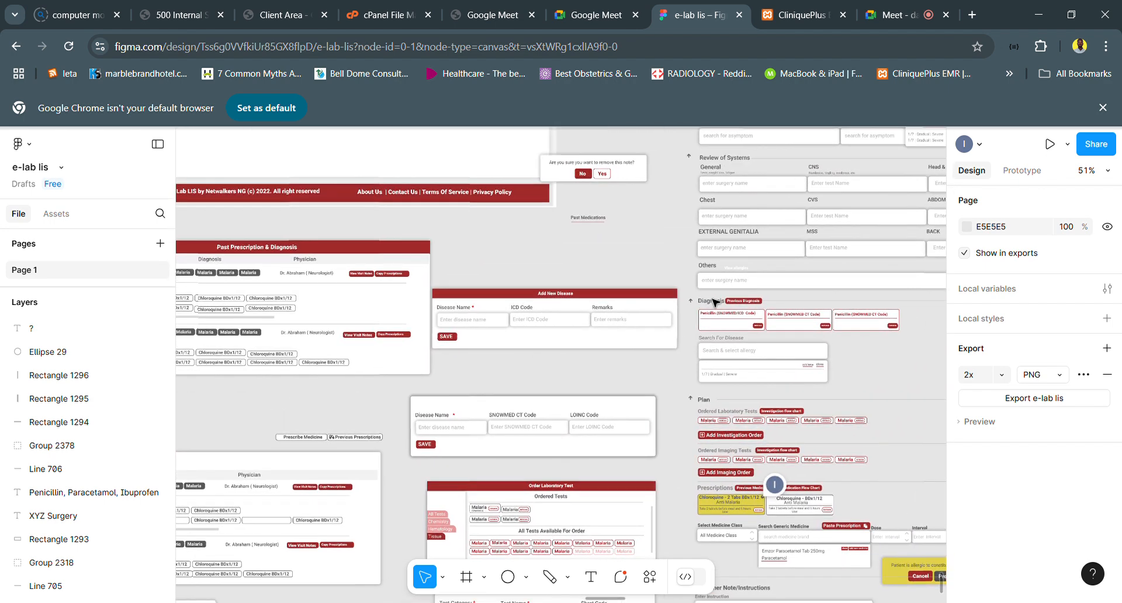
pyautogui.hscroll(2, 714, 302)
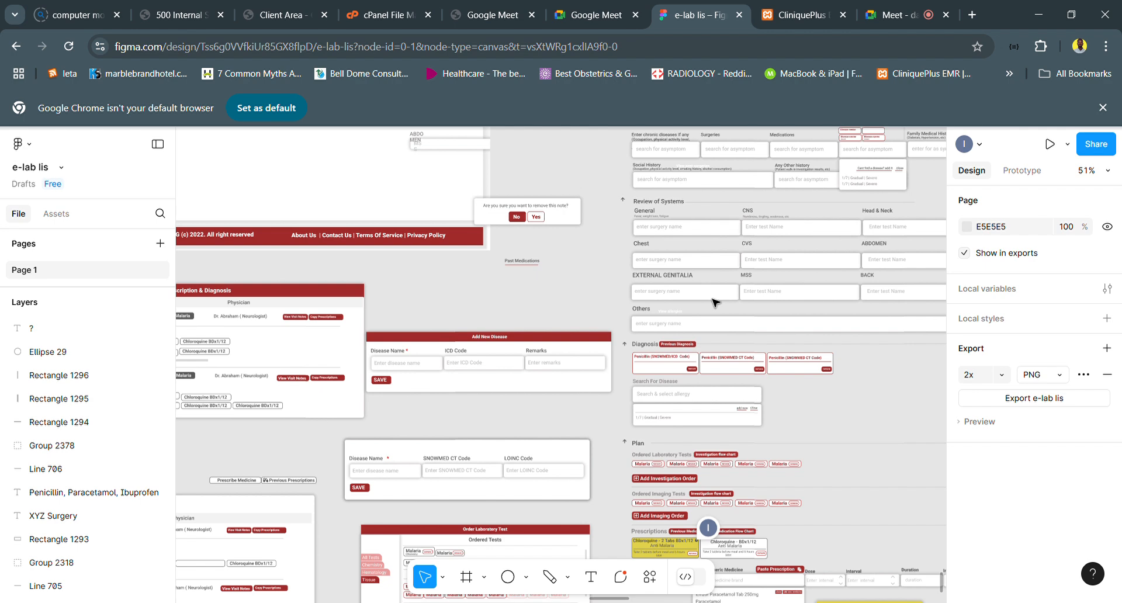
pyautogui.scroll(-8, 714, 302)
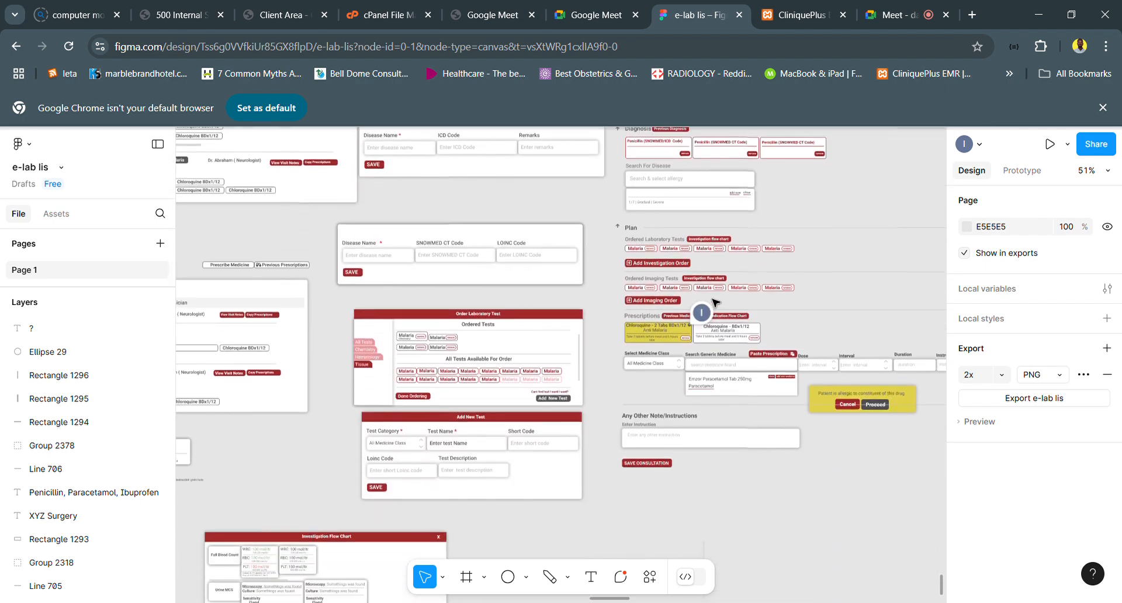
pyautogui.scroll(-1, 716, 303)
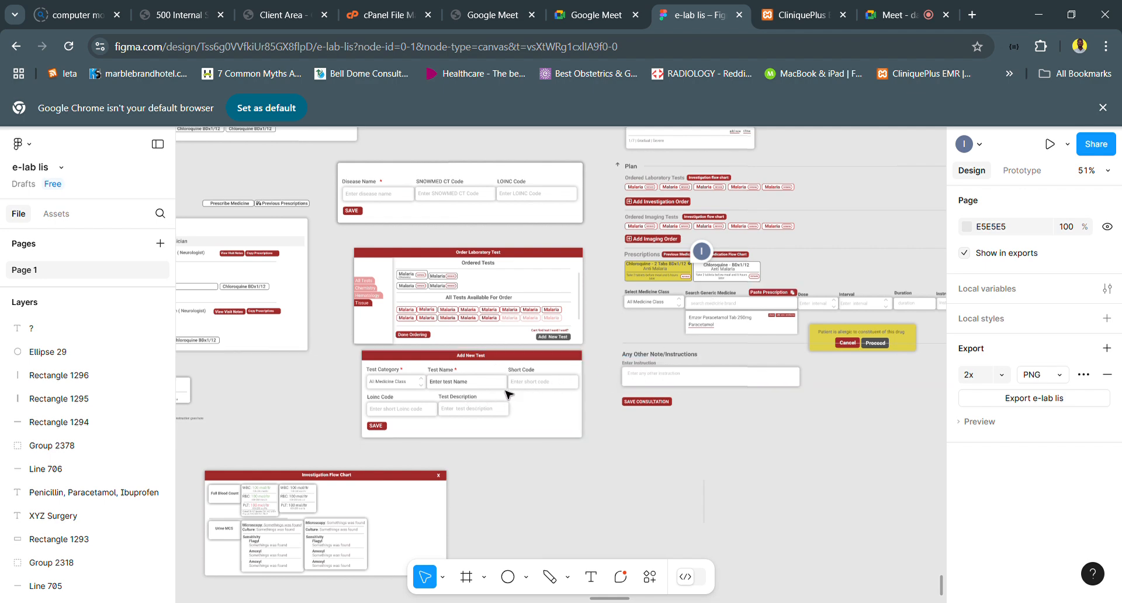
pyautogui.scroll(5, 425, 390)
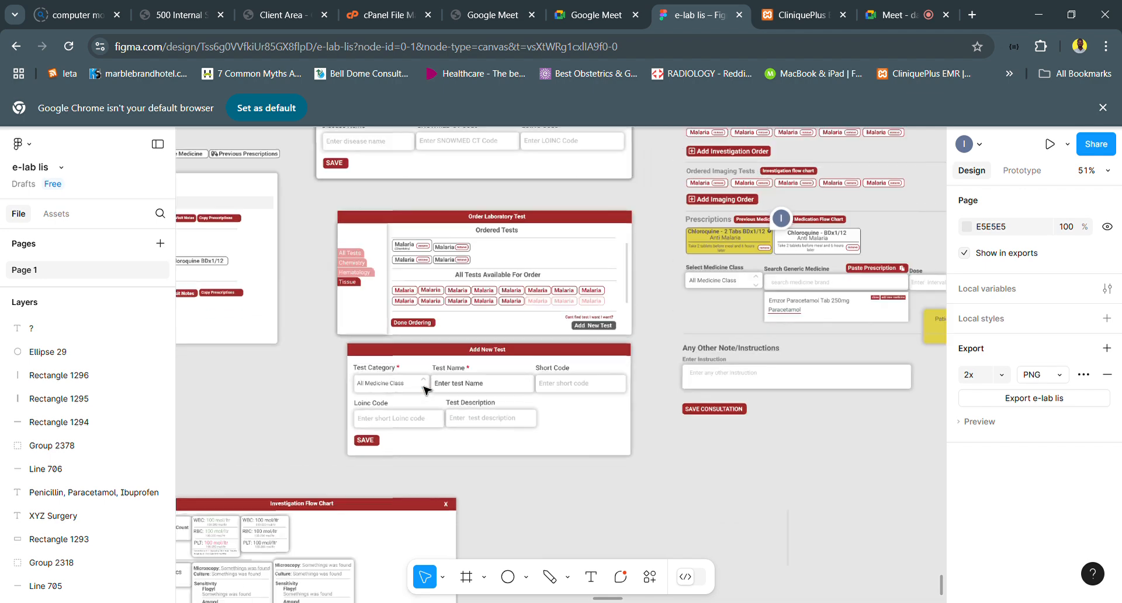
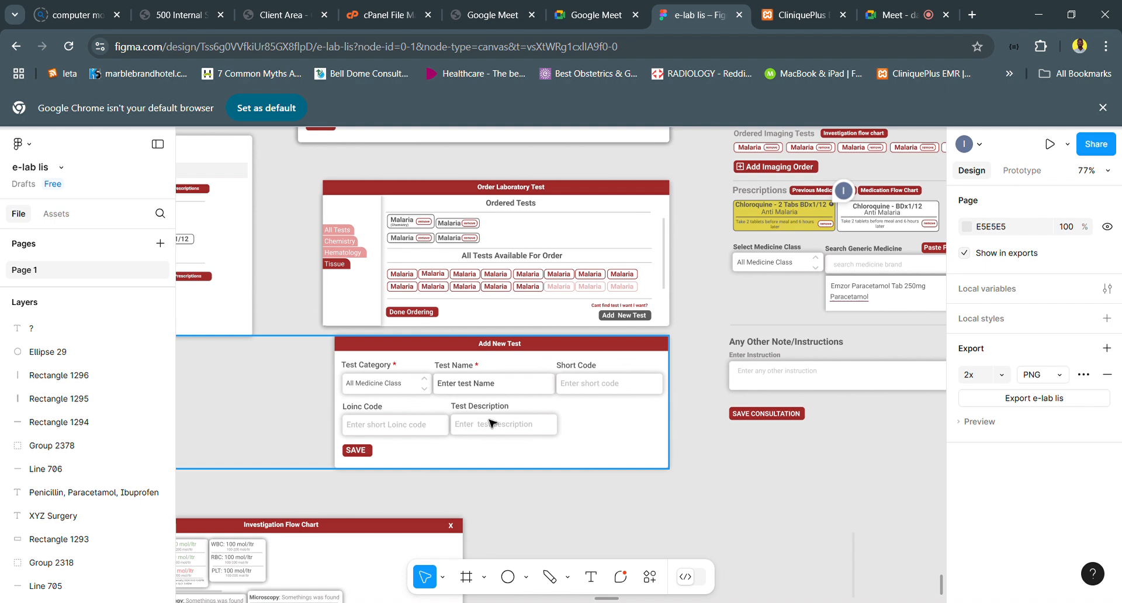
# - Review the Add New Test dialog against the consultation form's Plan section, medicine entry fields, allergy alert and Patient Allergies area
pyautogui.click(462, 424)
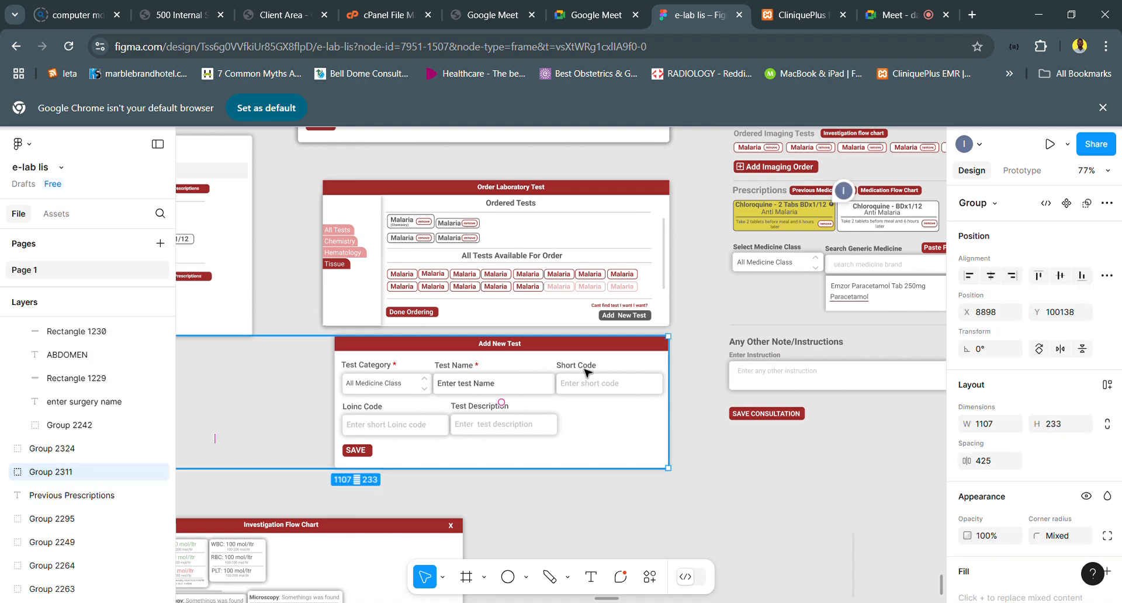
pyautogui.hscroll(10, 586, 371)
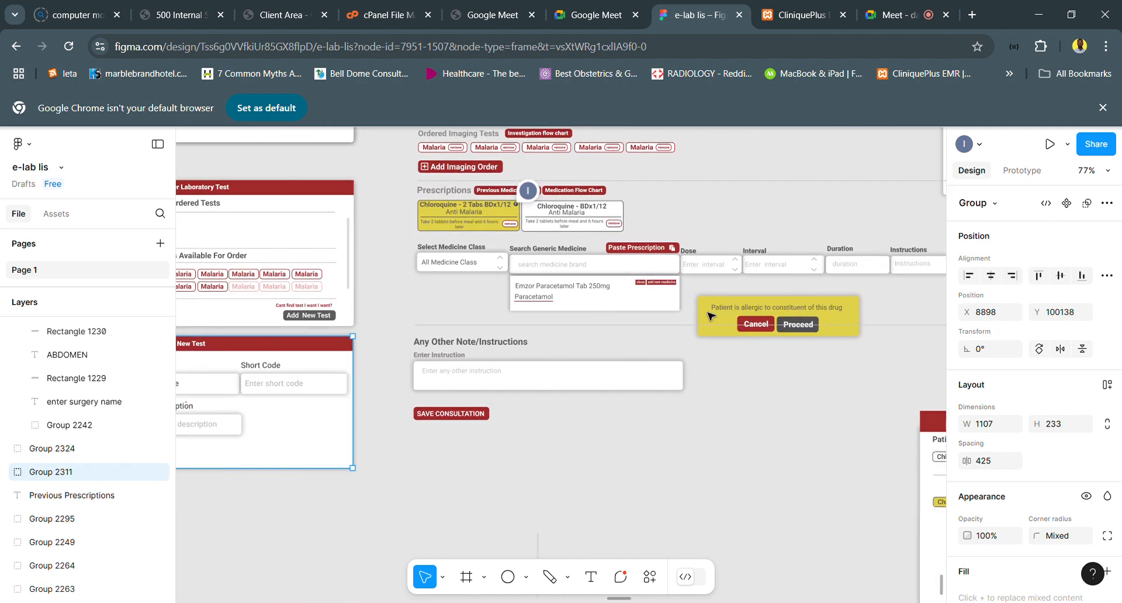
pyautogui.hscroll(-6, 727, 318)
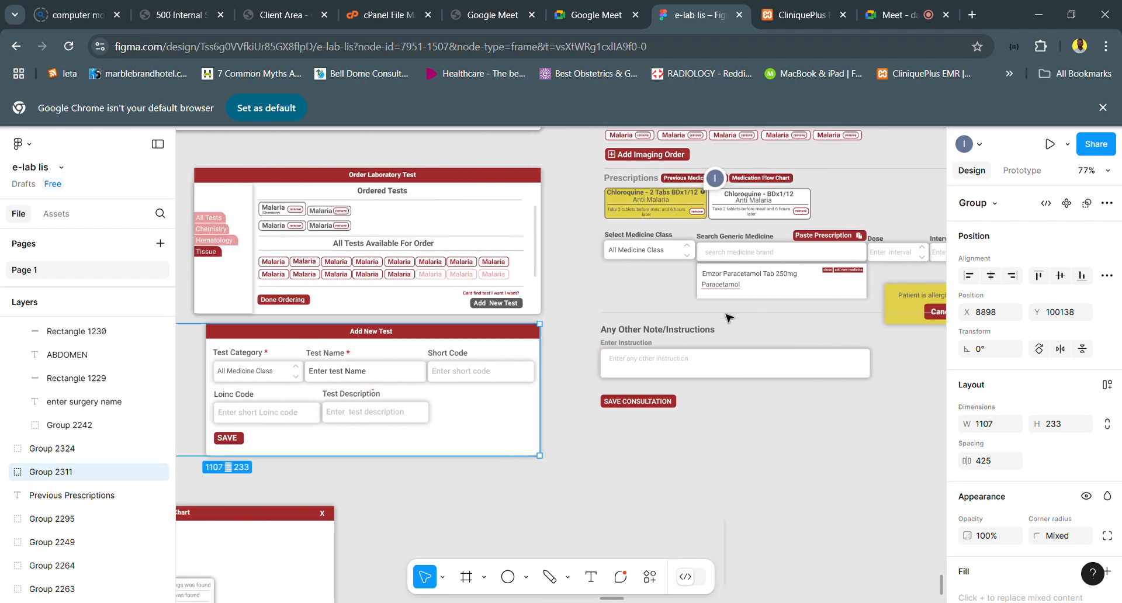
pyautogui.hscroll(10, 728, 319)
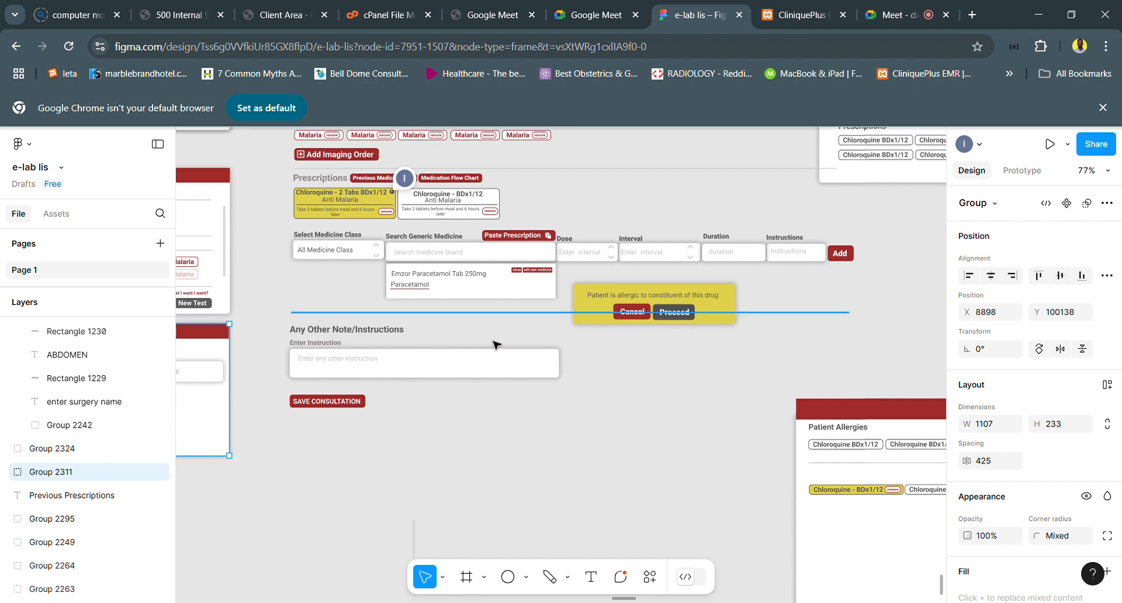
pyautogui.hscroll(-1, 465, 339)
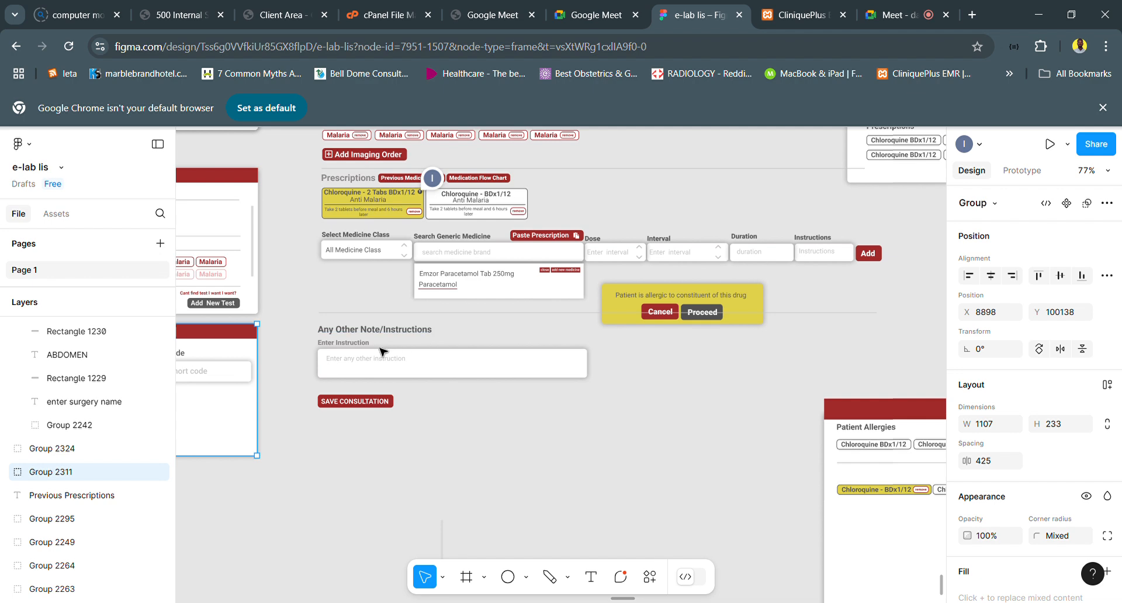
pyautogui.scroll(5, 445, 339)
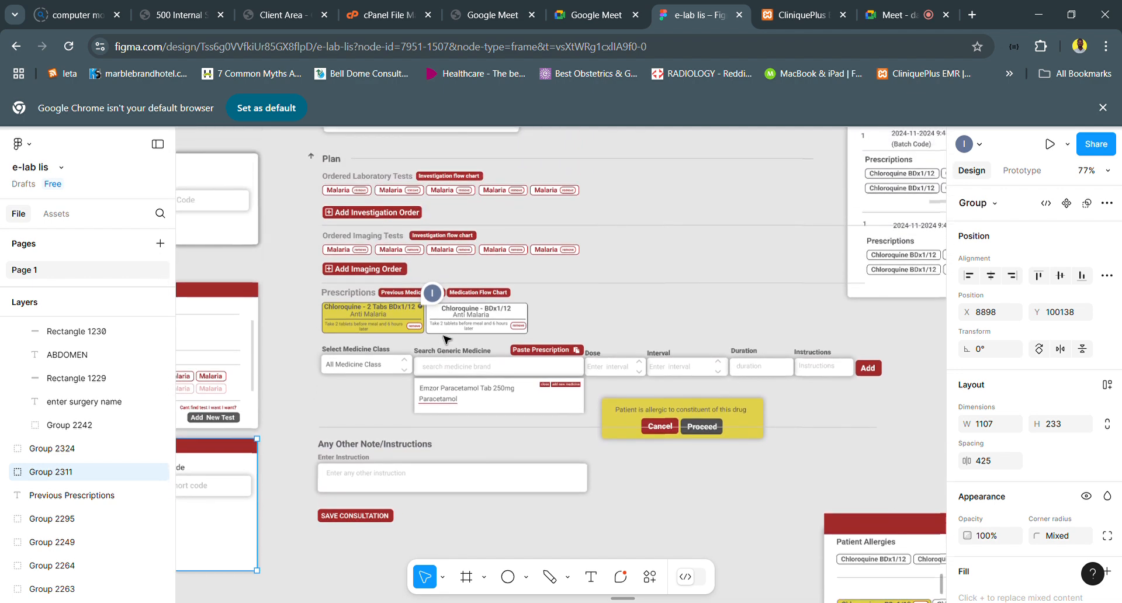
pyautogui.scroll(2, 446, 339)
pyautogui.scroll(-5, 446, 339)
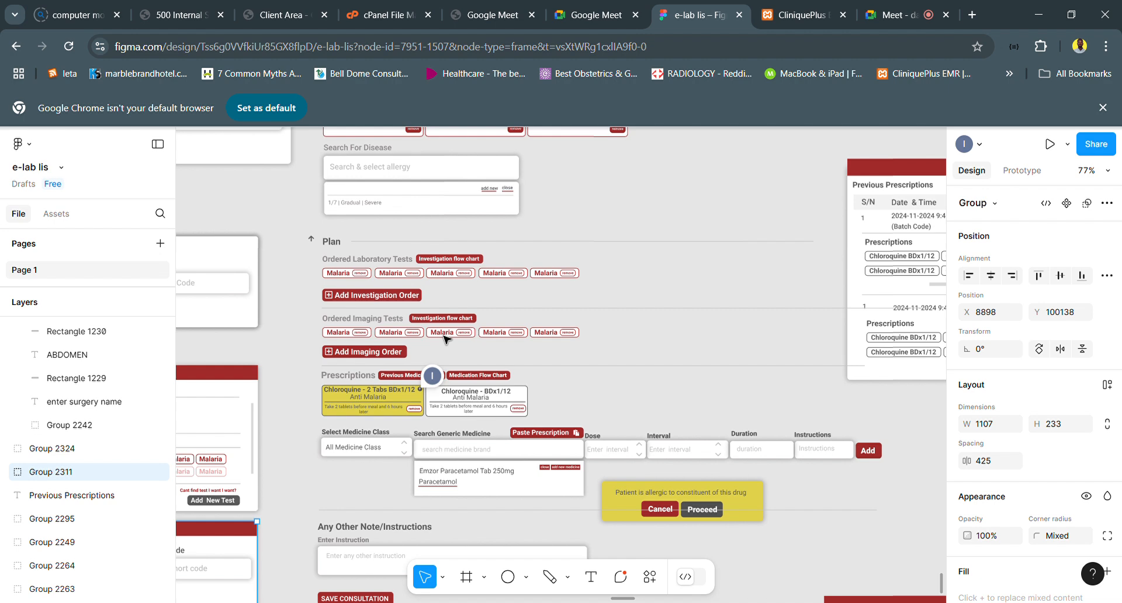
pyautogui.scroll(-1, 446, 339)
pyautogui.press('Escape')
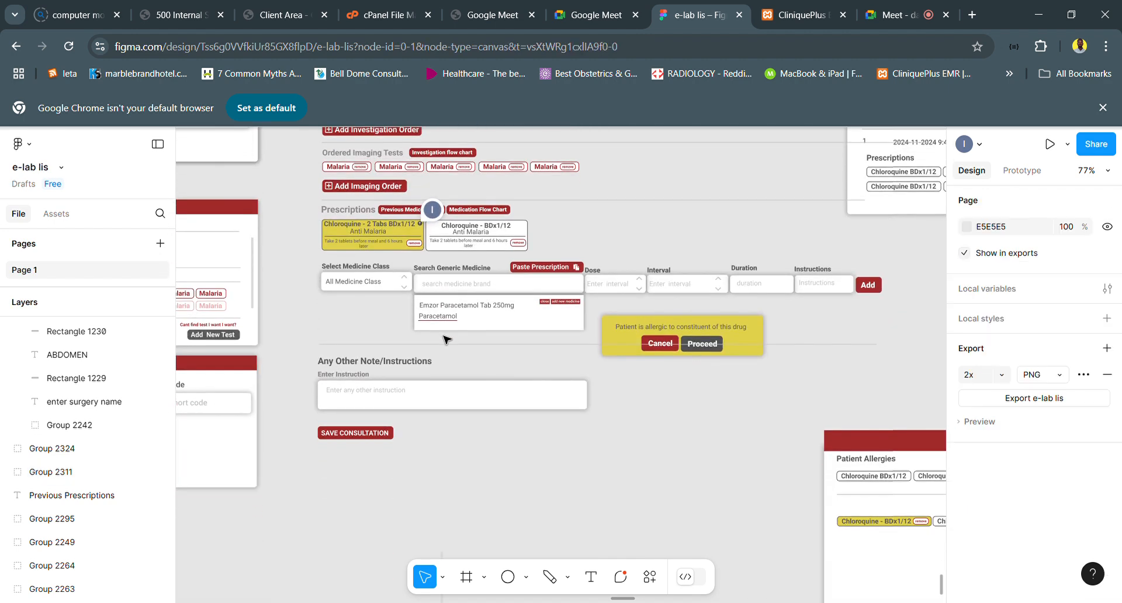
pyautogui.scroll(-3, 446, 339)
pyautogui.hscroll(3, 446, 339)
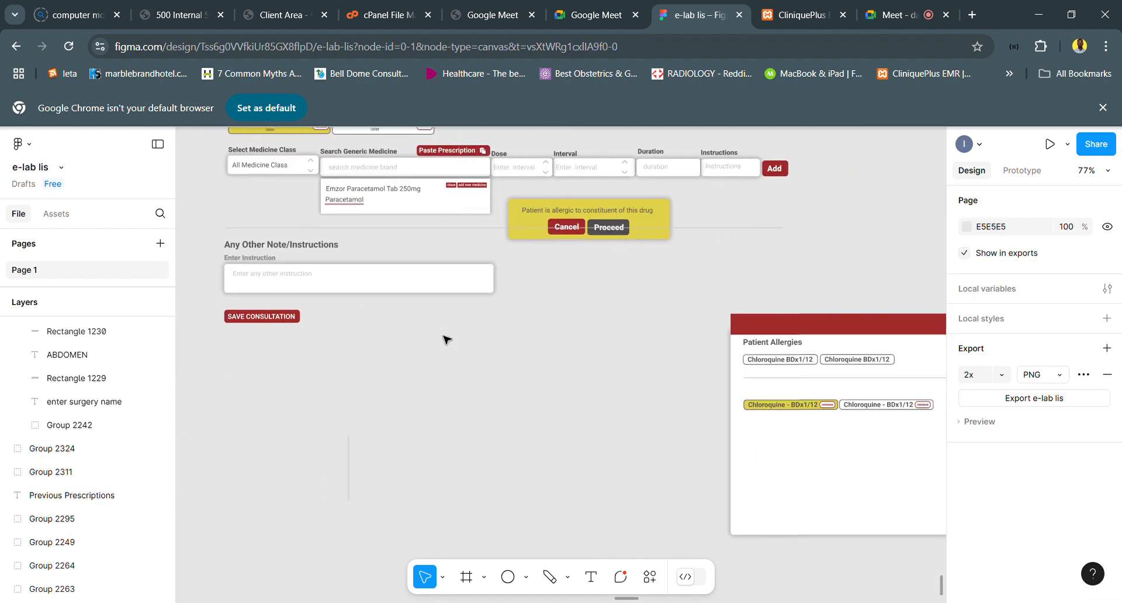
pyautogui.scroll(-5, 446, 339)
pyautogui.scroll(1, 446, 339)
pyautogui.scroll(-1, 446, 339)
pyautogui.hscroll(-4, 446, 339)
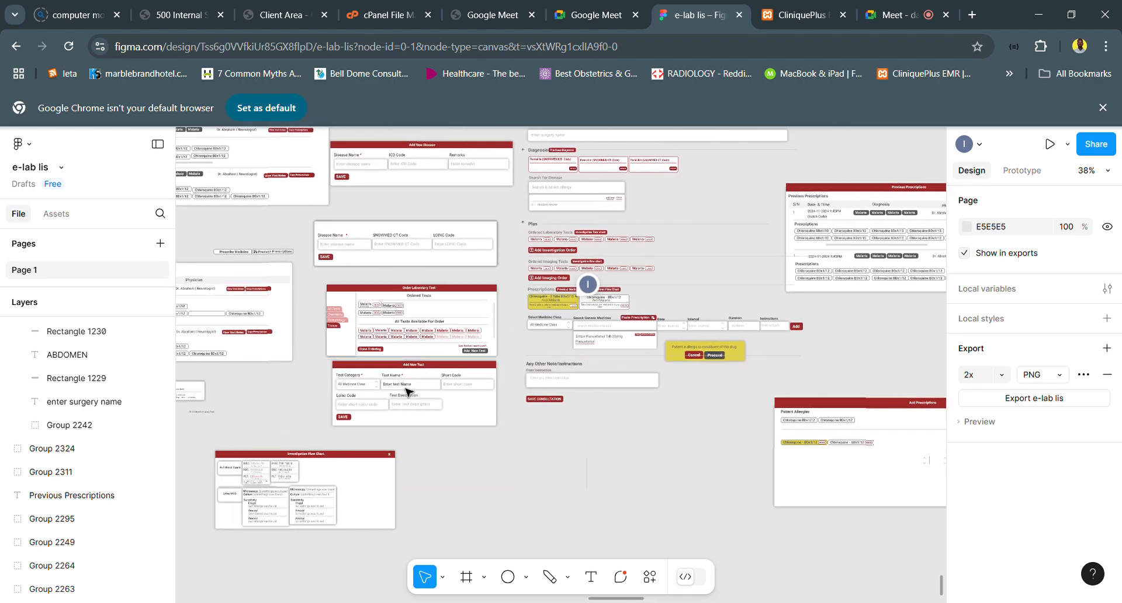
# - Try deleting the nested Add New Test dialog group, and undo the deletion
pyautogui.scroll(5, 452, 401)
pyautogui.click(529, 347)
pyautogui.scroll(1, 530, 345)
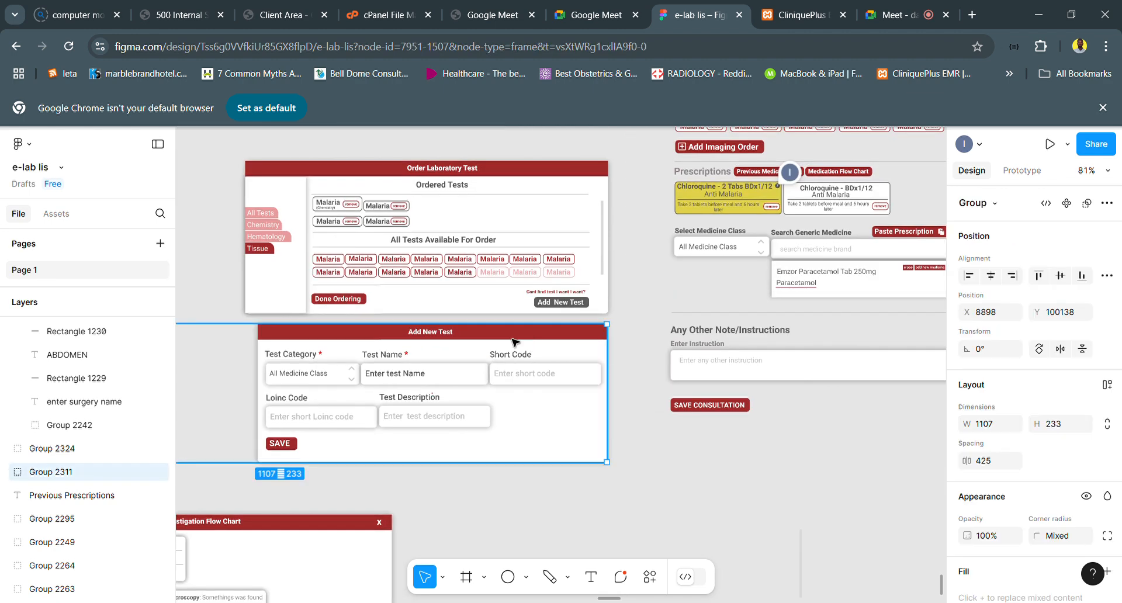
pyautogui.doubleClick(530, 347)
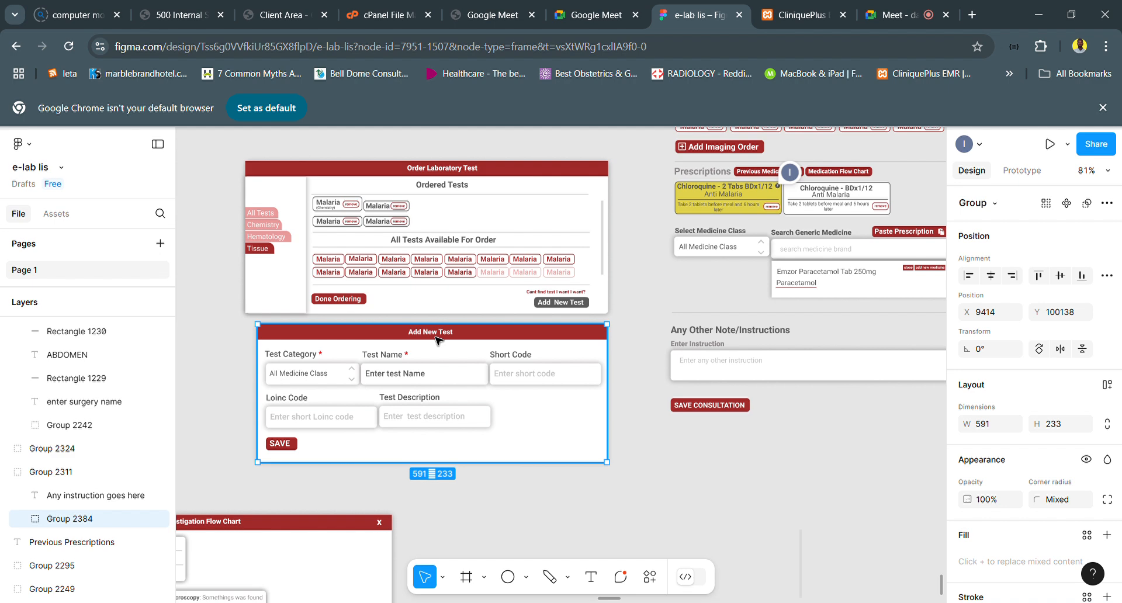
pyautogui.press('Delete')
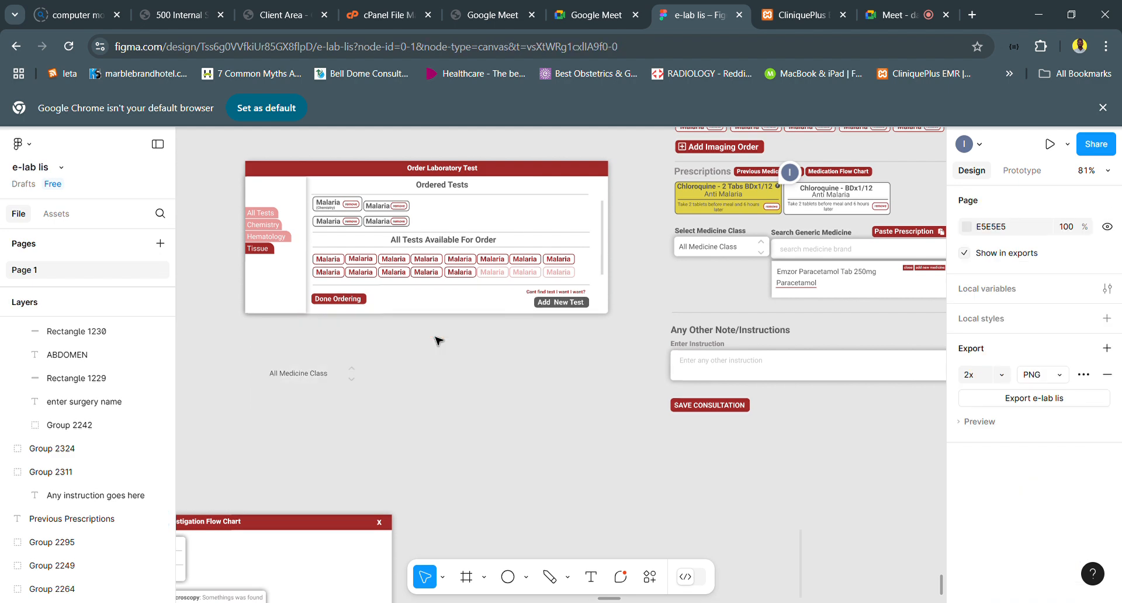
pyautogui.hotkey('ctrl', 'z')
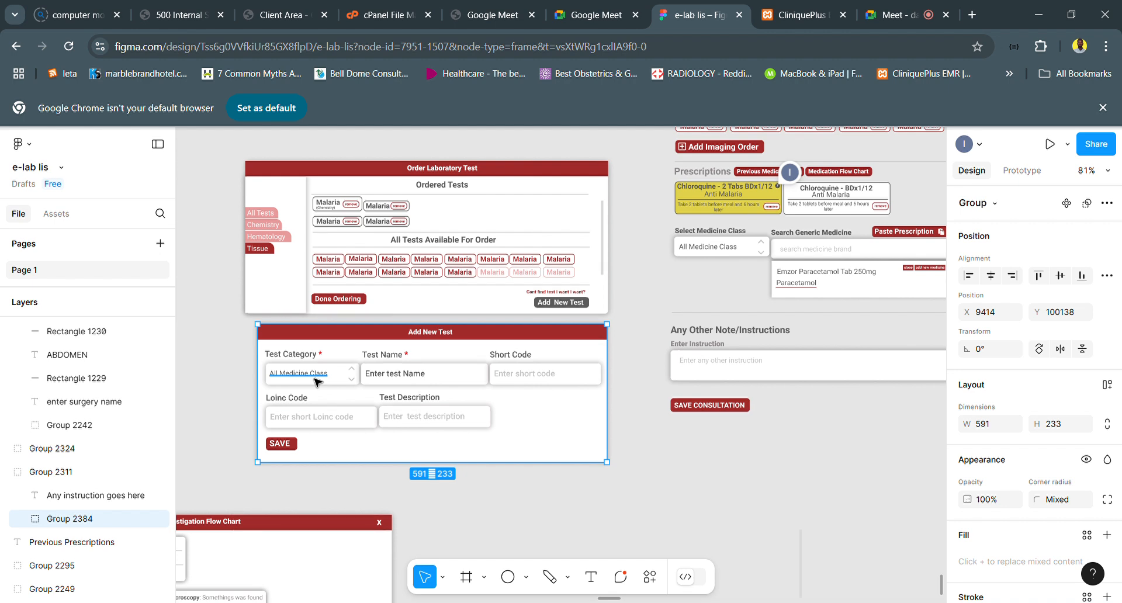
# - Duplicate the Add New Test dialog together with its All Medicine Class text, and place the copy beside the original, above the Investigation Flow Chart
pyautogui.scroll(1, 315, 383)
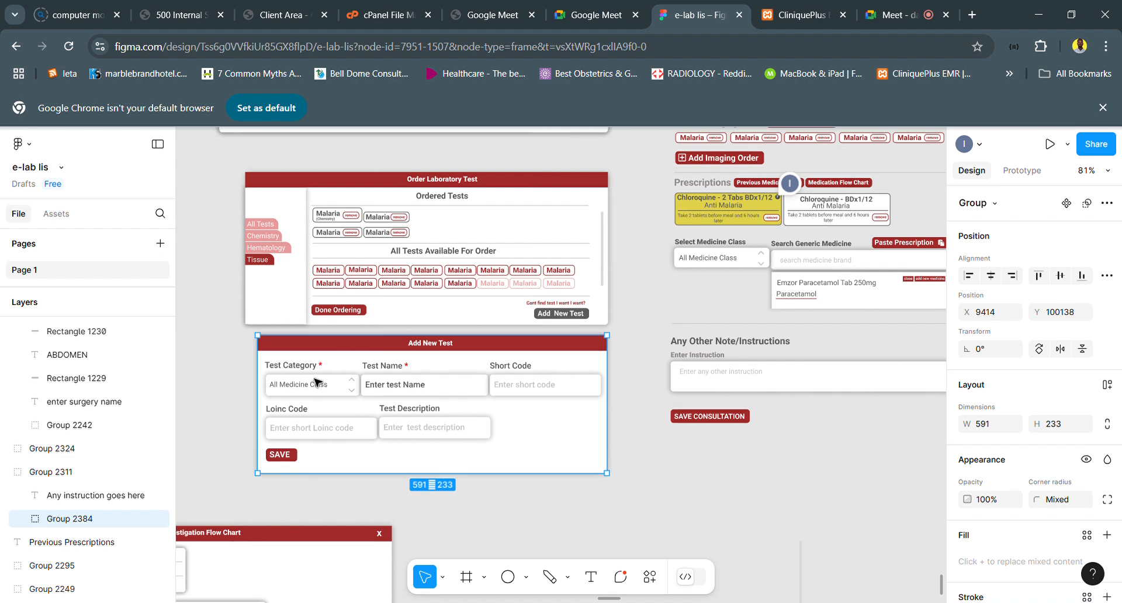
pyautogui.keyDown('shift'); pyautogui.click(304, 390); pyautogui.keyUp('shift')
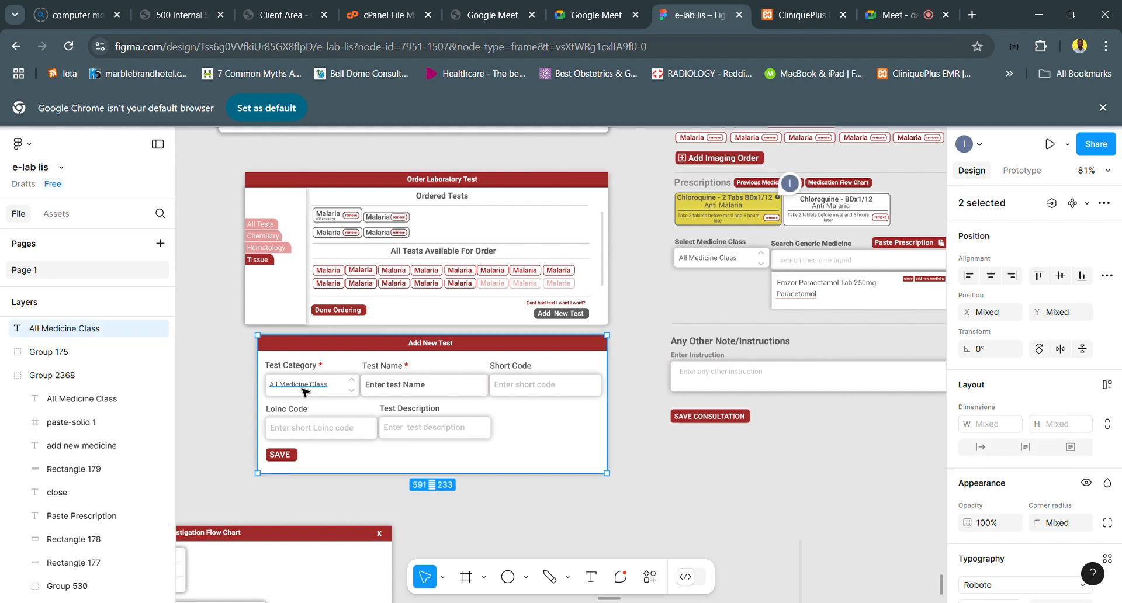
pyautogui.hscroll(-5, 304, 390)
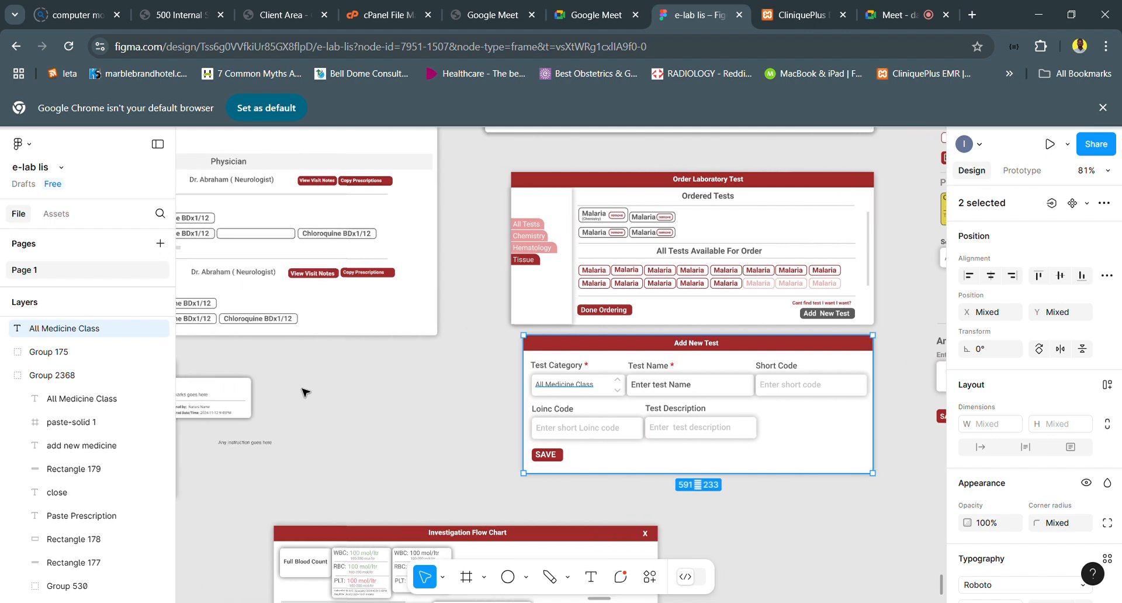
pyautogui.hotkey('ctrl', 'd')
pyautogui.moveTo(687, 417); pyautogui.dragTo(446, 411)
pyautogui.hscroll(-3, 446, 411)
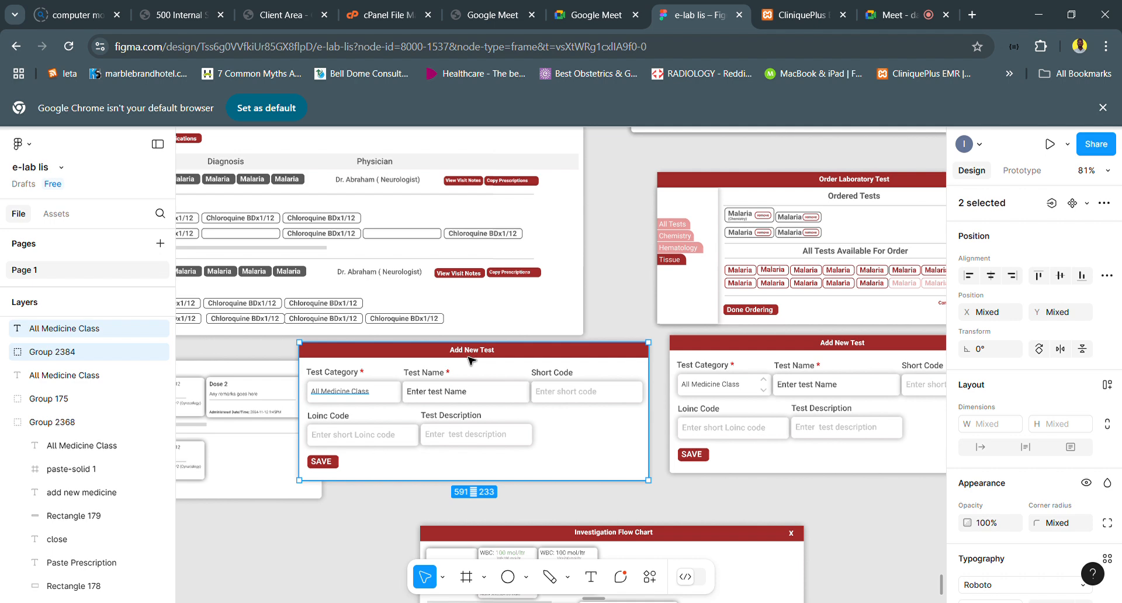
# - Change the duplicated dialog's title to Add New Medicine
pyautogui.click(476, 356)
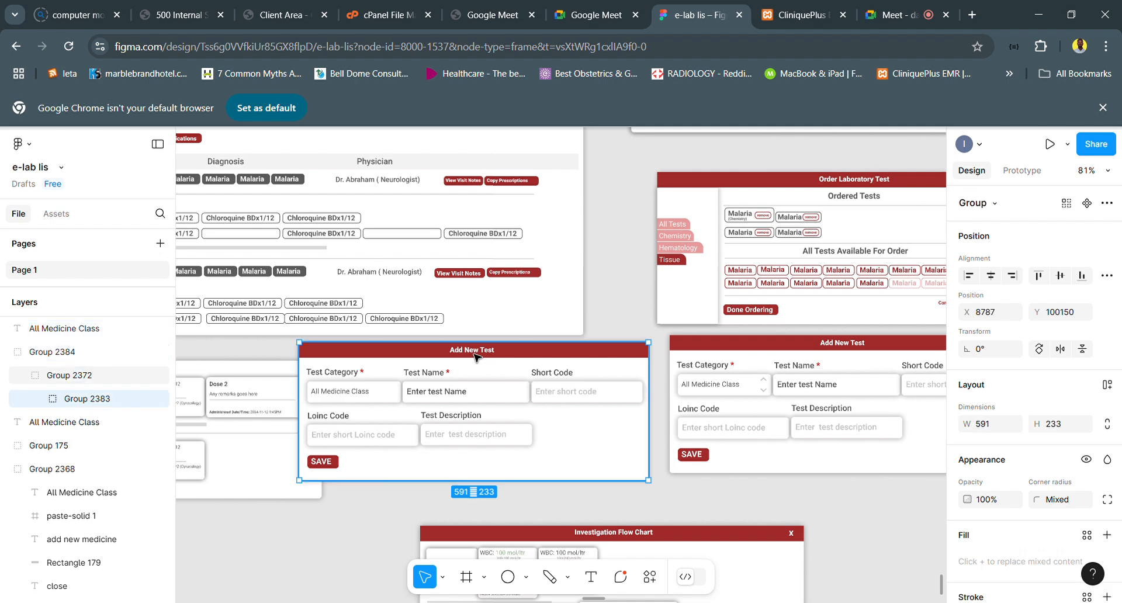
pyautogui.doubleClick(476, 357)
pyautogui.doubleClick(495, 351)
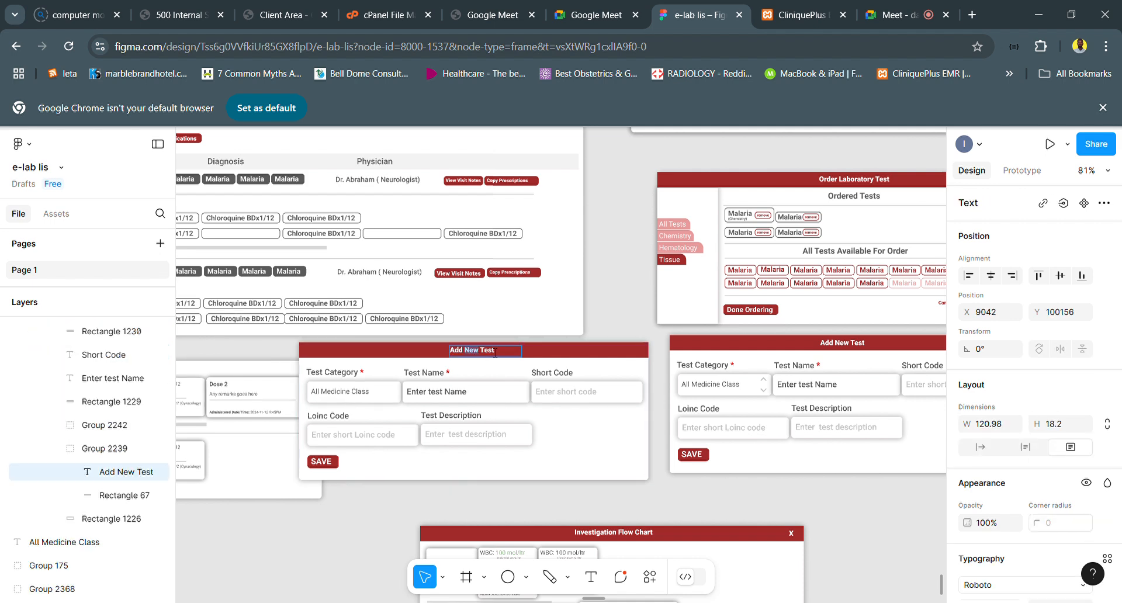
pyautogui.doubleClick(494, 351)
pyautogui.press('BackSpace')
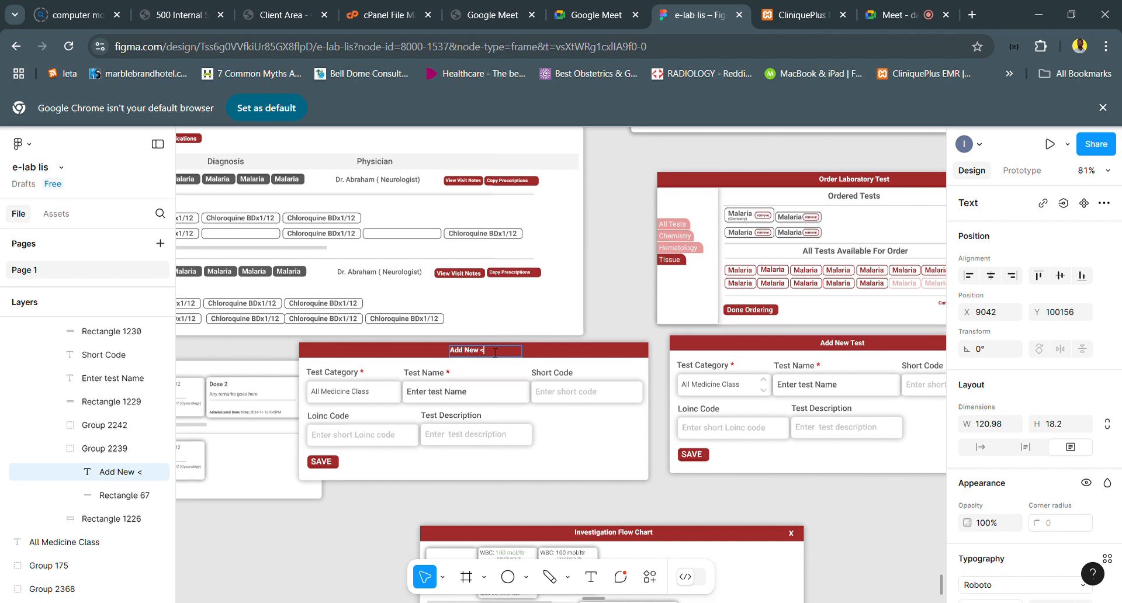
pyautogui.write('Medicine')
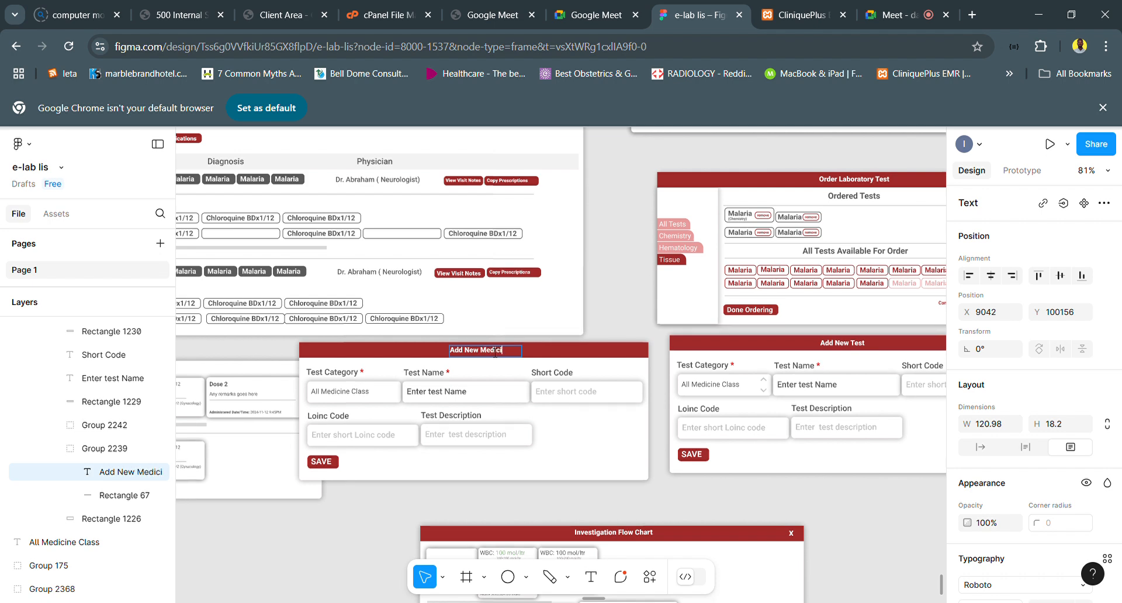
# - Relabel the new dialog's Test Category field as Medicine Class, and copy the original dropdown's up and down arrows into that field
pyautogui.click(349, 377)
pyautogui.doubleClick(349, 381)
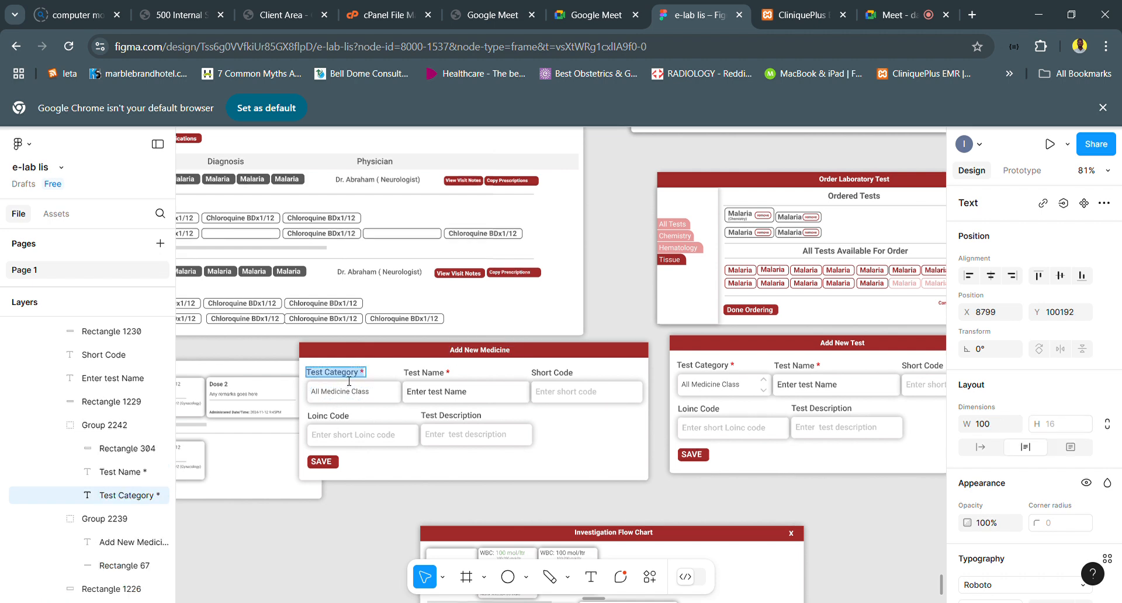
pyautogui.write('Medicine Name')
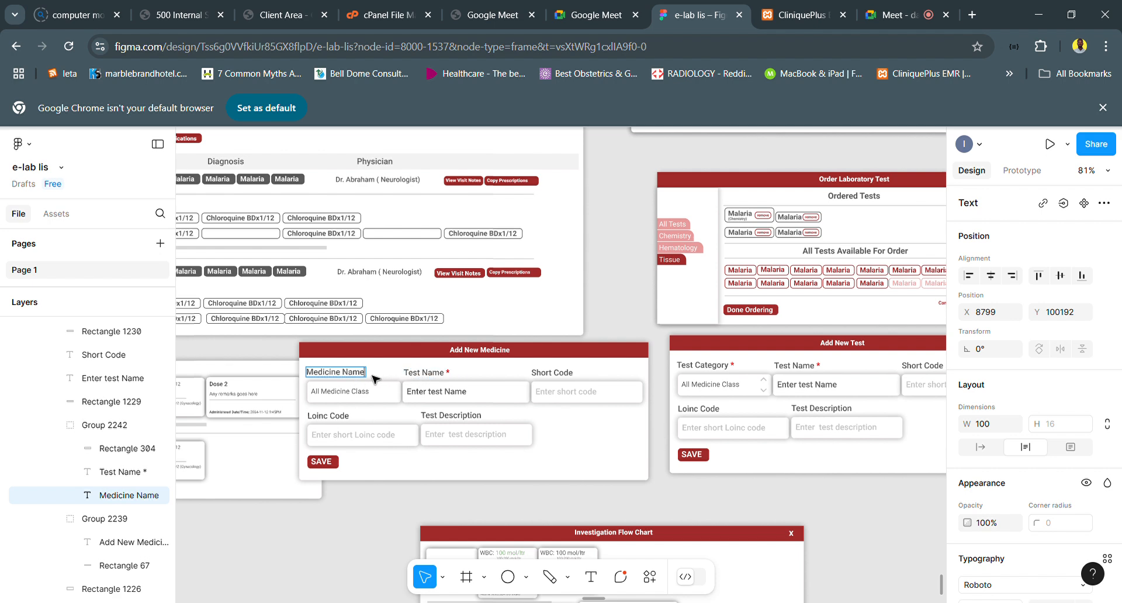
pyautogui.hotkey('ctrl', 'shift', 'Left')
pyautogui.write('Class')
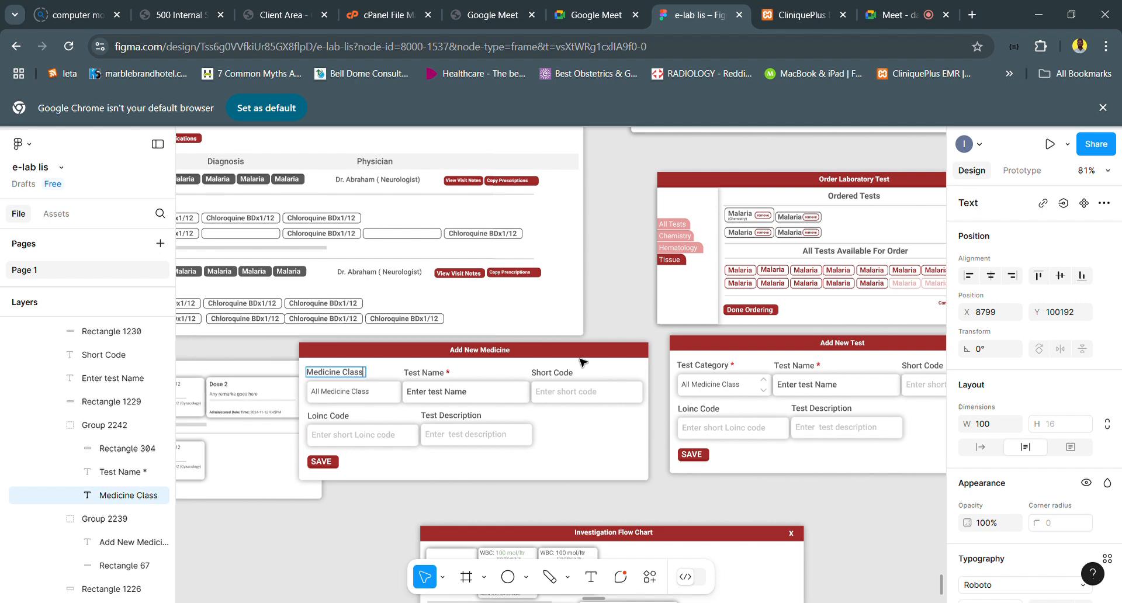
pyautogui.press('Escape')
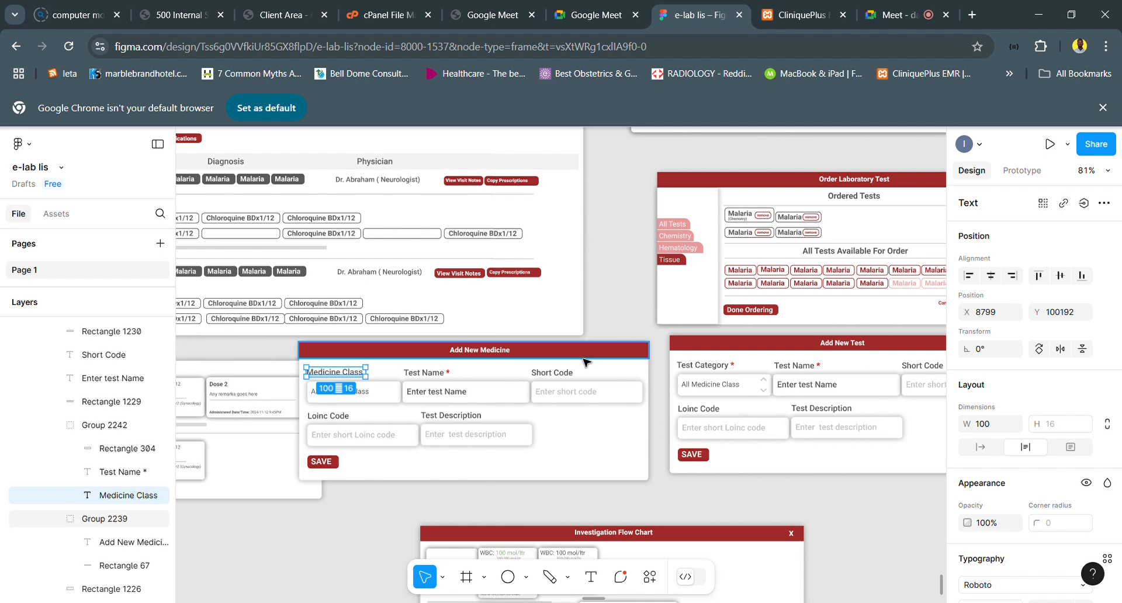
pyautogui.click(770, 393)
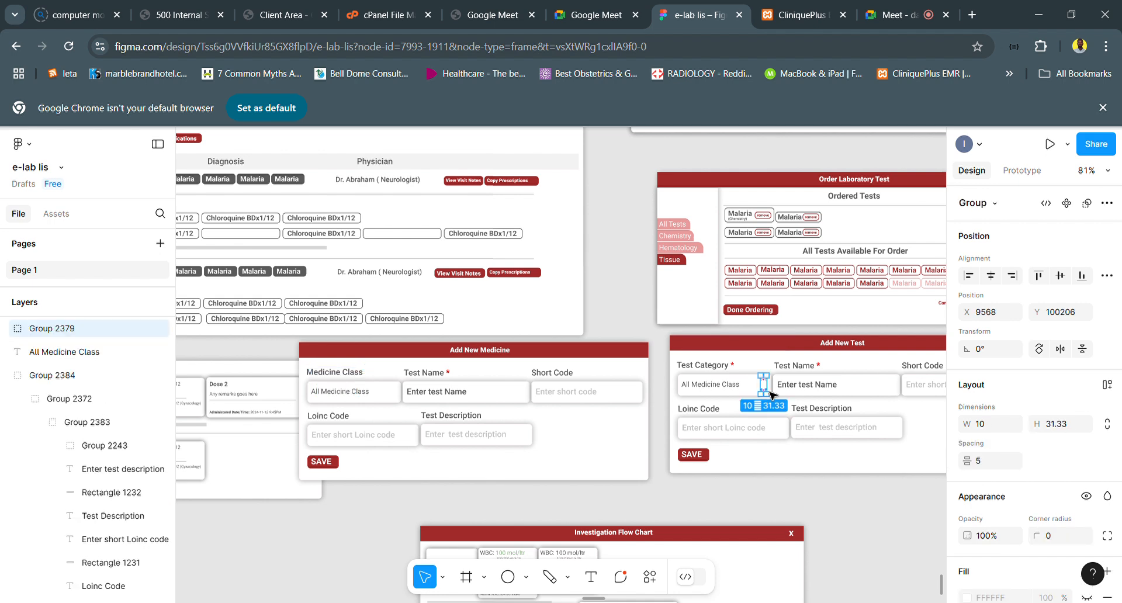
pyautogui.moveTo(768, 390); pyautogui.dragTo(394, 393)
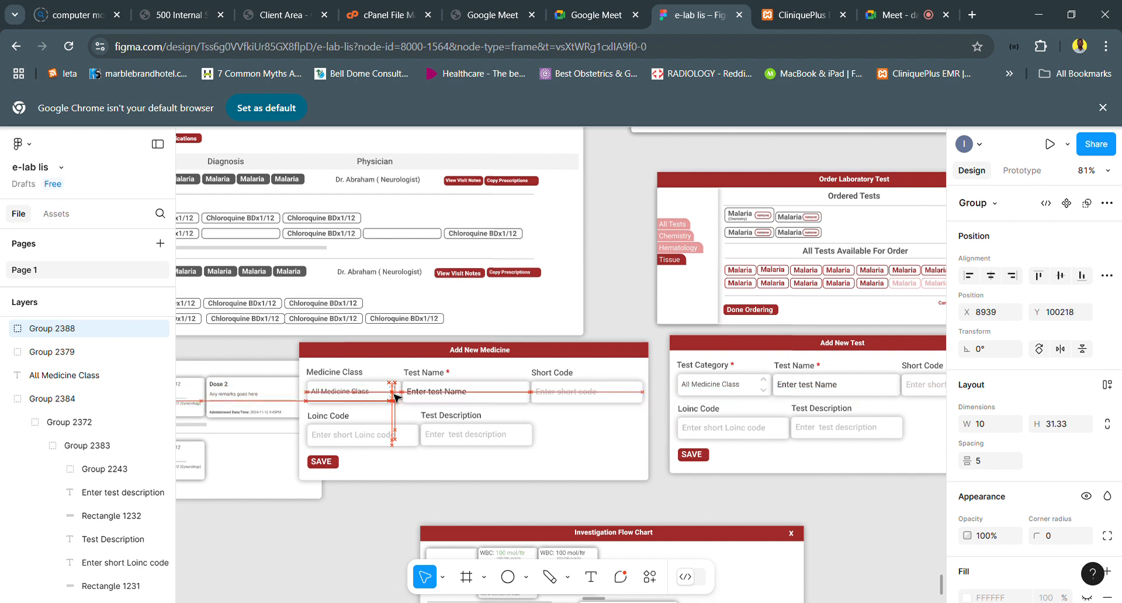
# - Try replacing the whole Test Name label, including its asterisk, with Generic Name in the Add New Medicine dialog
pyautogui.click(430, 379)
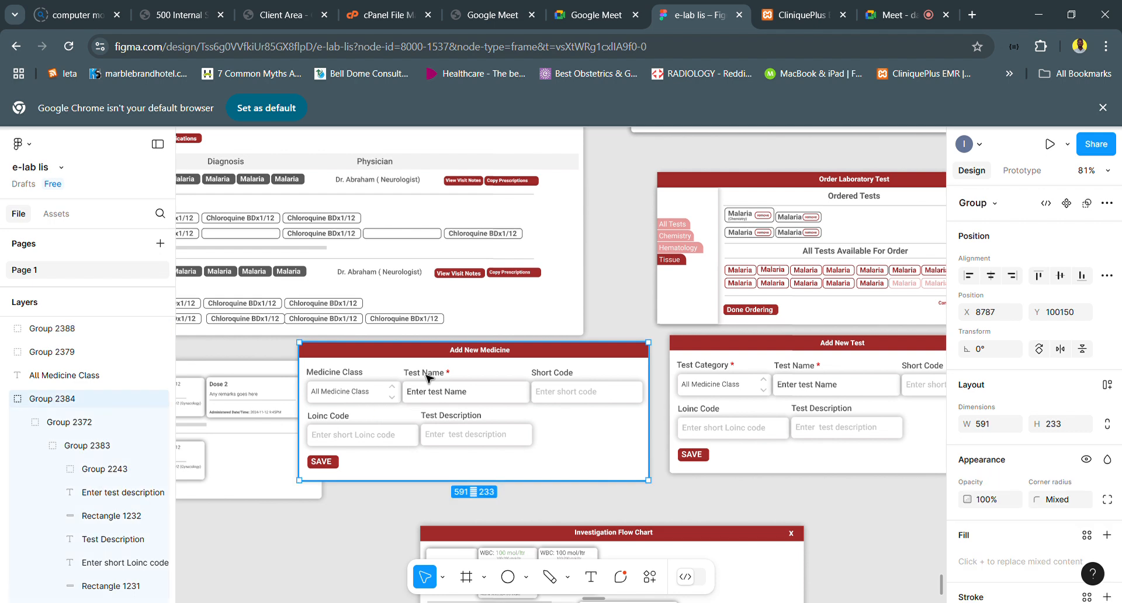
pyautogui.doubleClick(430, 379)
pyautogui.doubleClick(430, 378)
pyautogui.doubleClick(429, 379)
pyautogui.doubleClick(429, 377)
pyautogui.write('Generic')
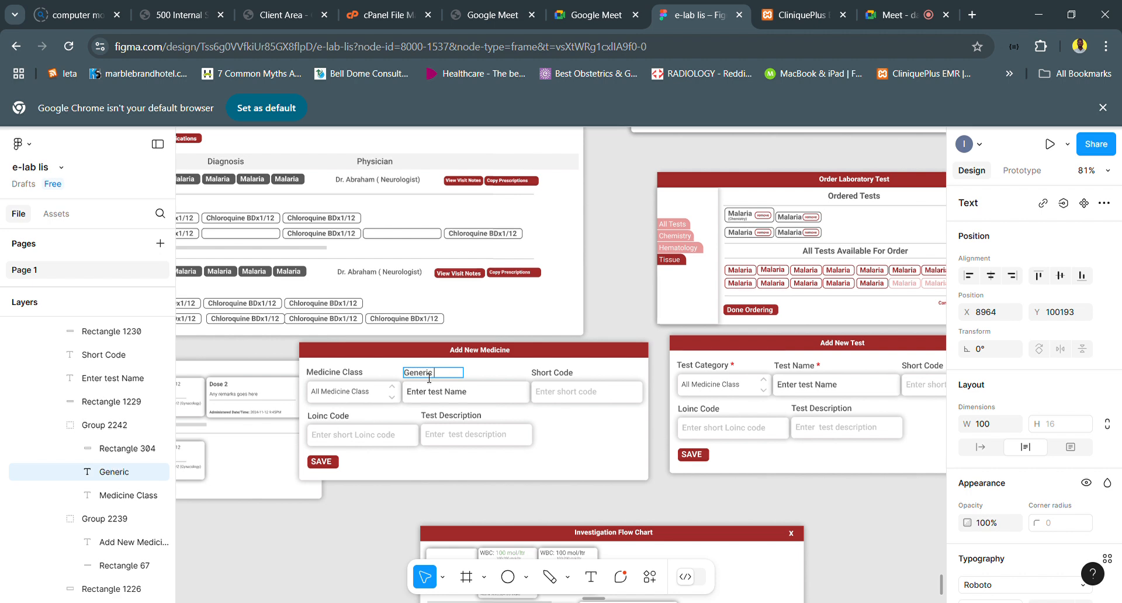
pyautogui.write(' Name')
pyautogui.press('BackSpace')
pyautogui.press('BackSpace')
pyautogui.press('BackSpace')
pyautogui.press('BackSpace')
pyautogui.hotkey('ctrl', 'z')
# - Relabel the Test Name field in the Add New Medicine dialog as Generic Name, keeping the red asterisk
pyautogui.click(452, 377)
pyautogui.keyDown('shift'); pyautogui.click(402, 373); pyautogui.keyUp('shift')
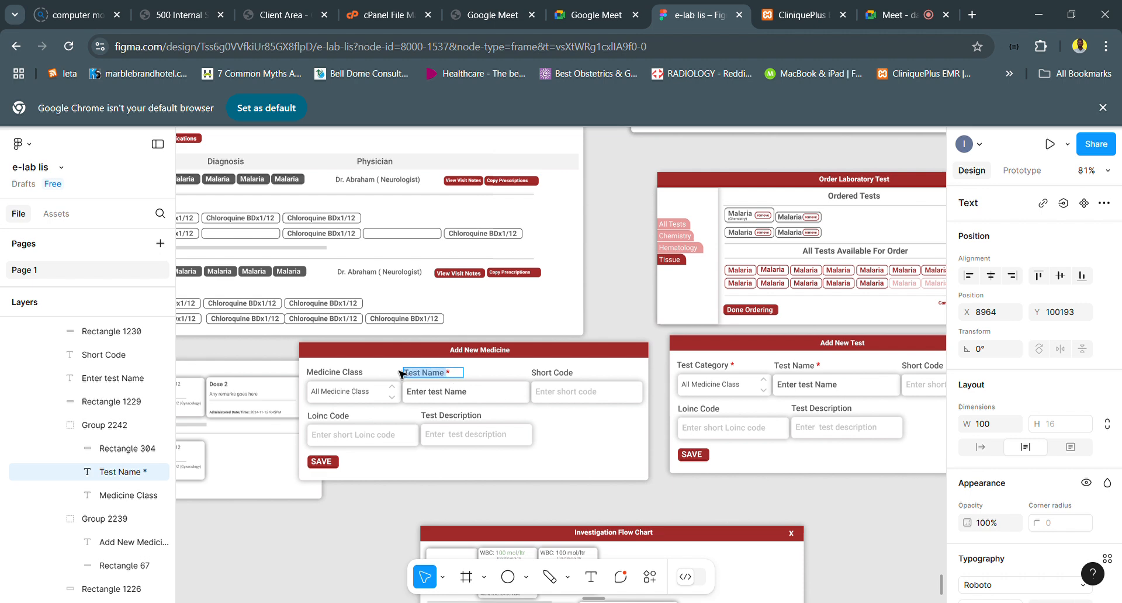
pyautogui.write('Generic Name')
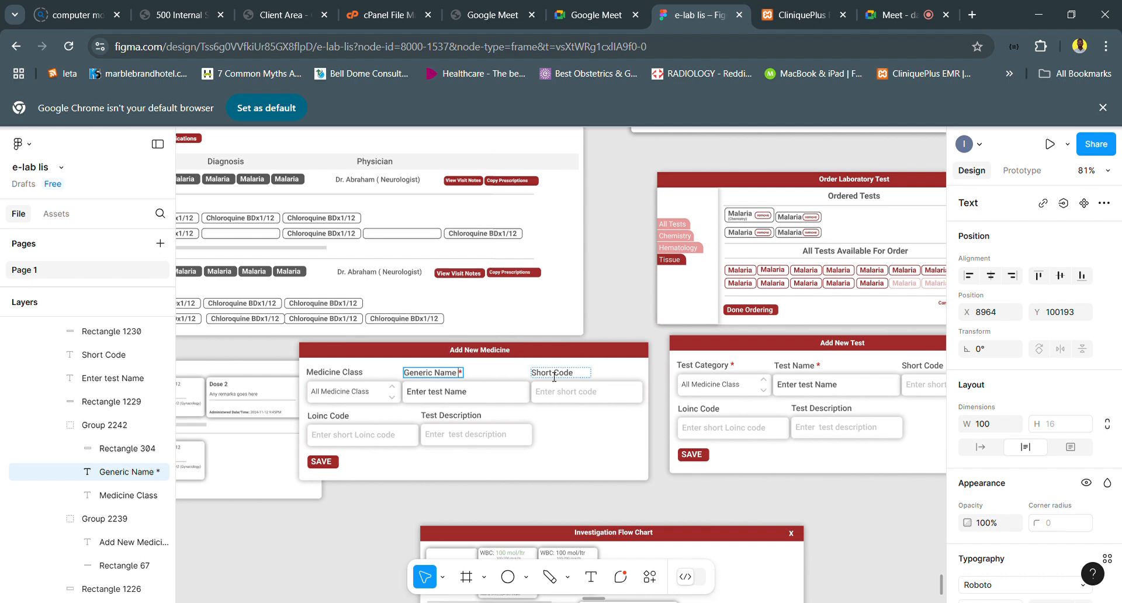
# - Replace the Short Code label in the Add New Medicine dialog with SNOMED CT Code
pyautogui.click(554, 374)
pyautogui.doubleClick(554, 374)
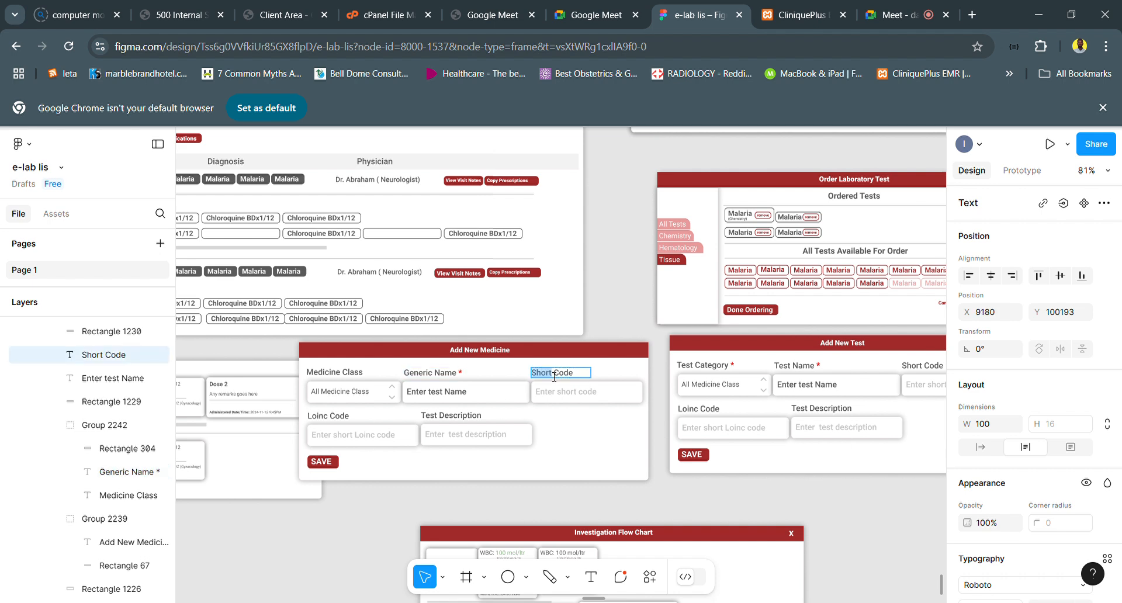
pyautogui.hotkey('ctrl', 'a')
pyautogui.write('SNOME')
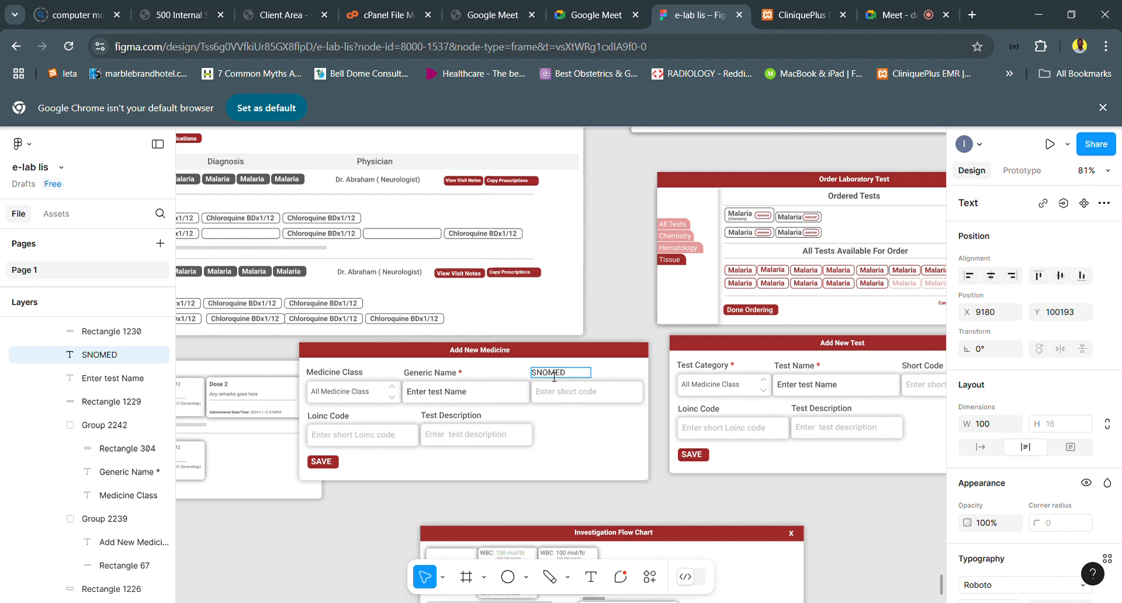
pyautogui.write('D CT Code')
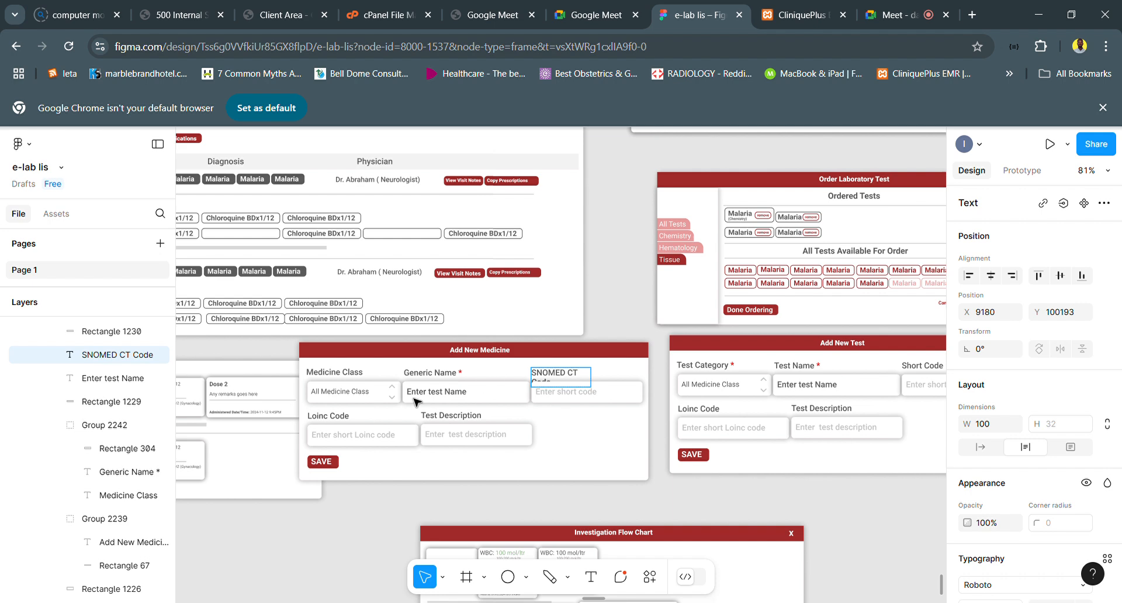
# - Relabel the Loinc Code field in the Add New Medicine dialog as Active Ingredient, and widen the label to fit on one line
pyautogui.doubleClick(344, 419)
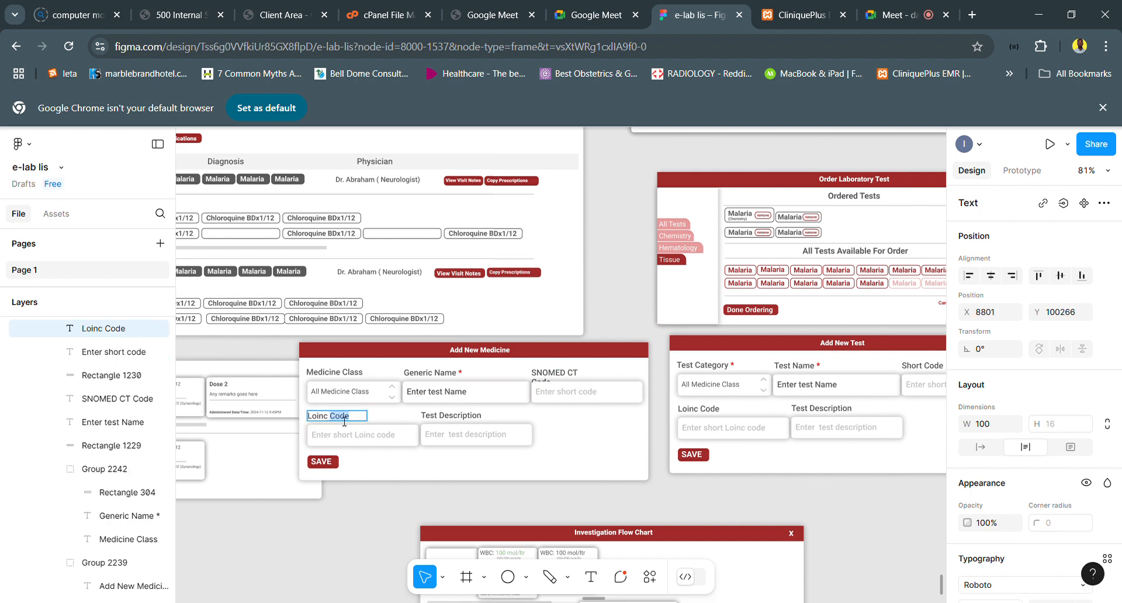
pyautogui.hotkey('ctrl', 'a')
pyautogui.write('A')
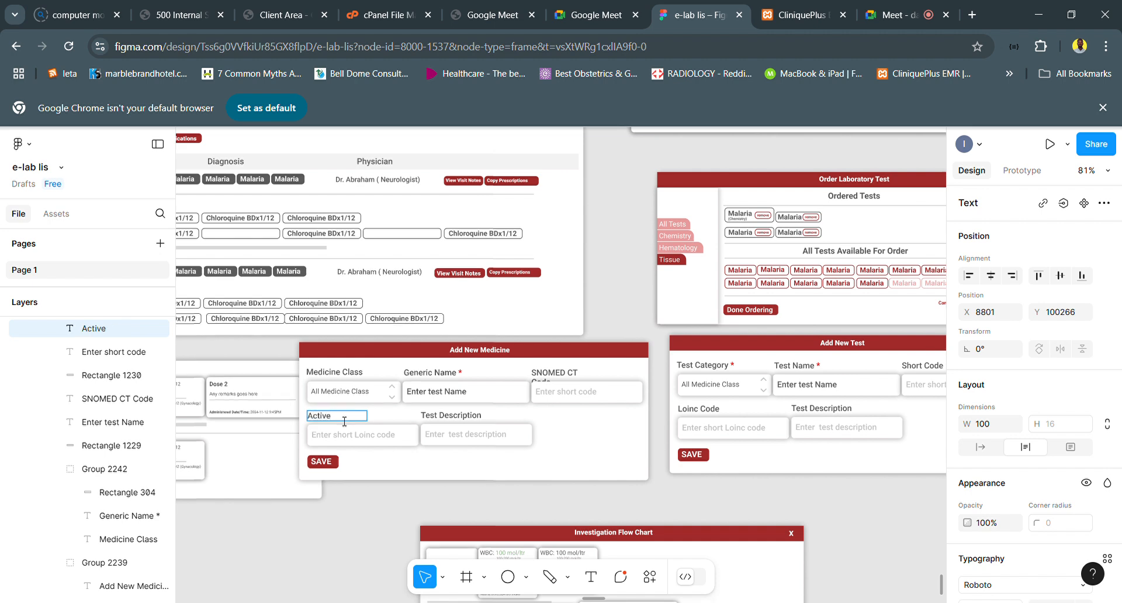
pyautogui.write('ctive Ingredient')
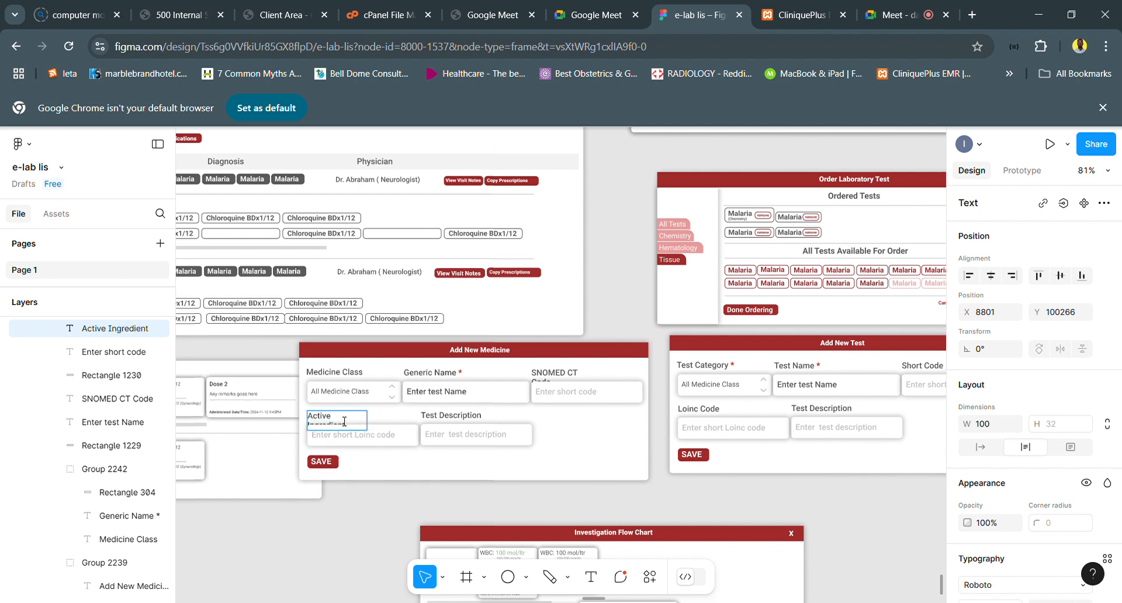
pyautogui.press('Escape')
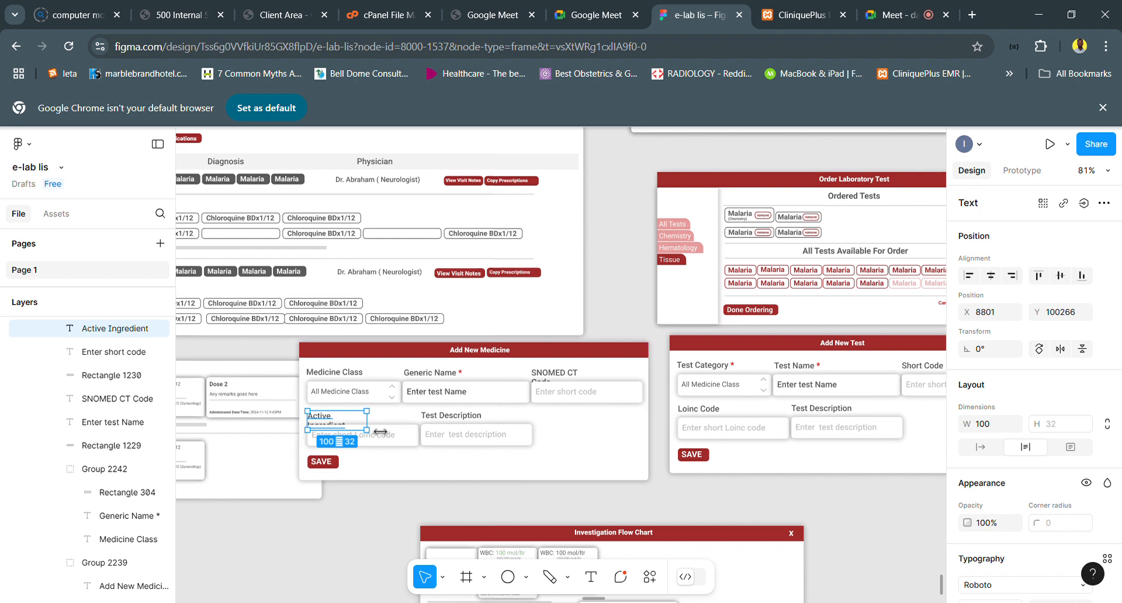
pyautogui.moveTo(368, 425); pyautogui.dragTo(384, 430)
# - Replace the Test Description label in the Add New Medicine dialog with Description
pyautogui.click(456, 418)
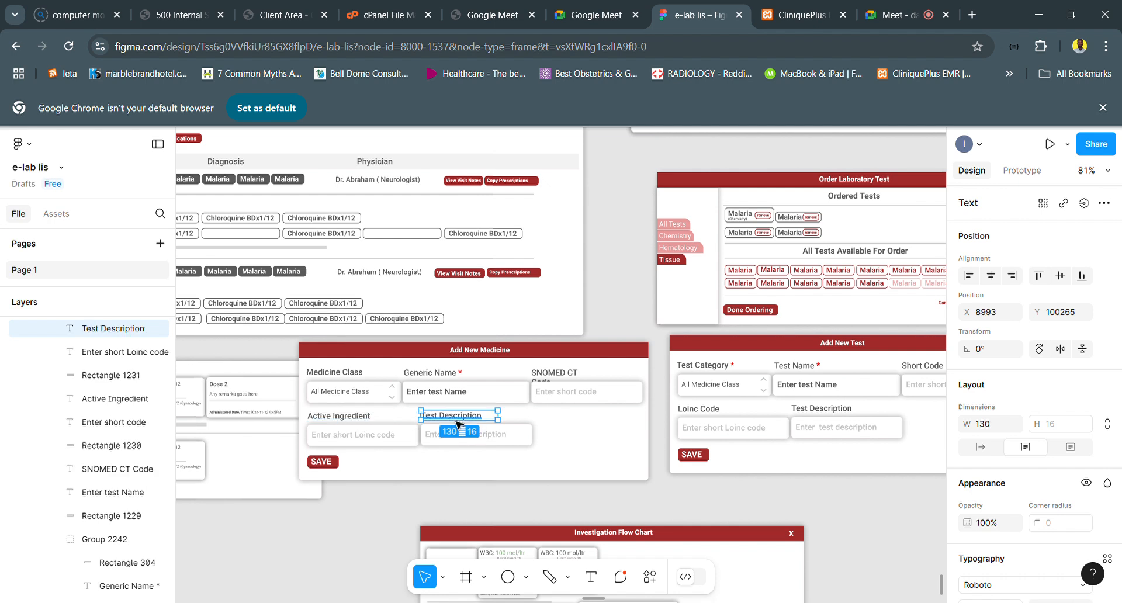
pyautogui.doubleClick(457, 422)
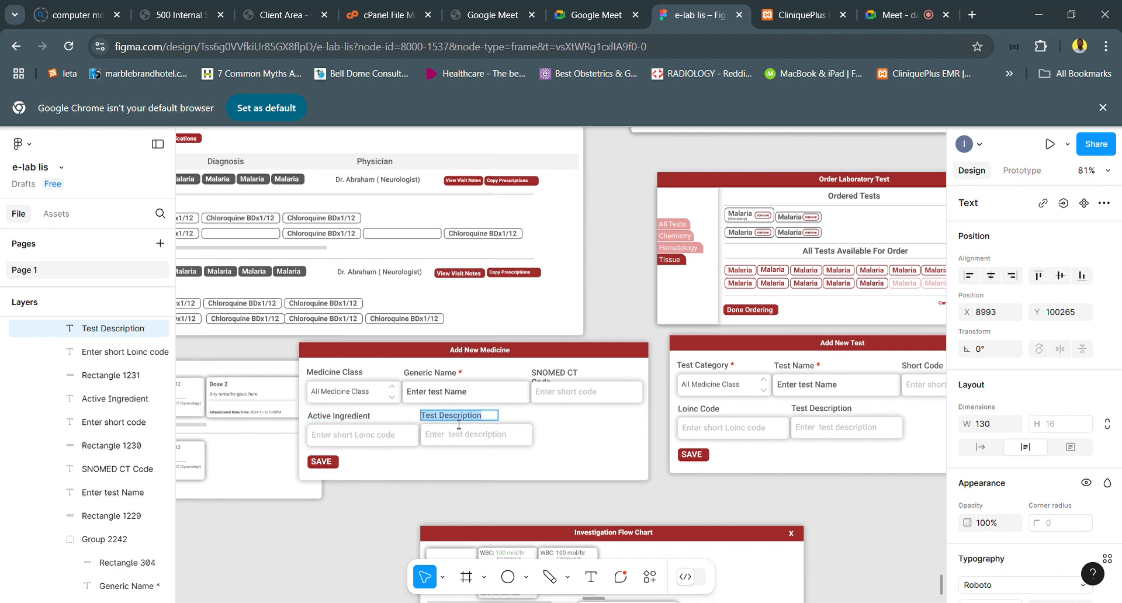
pyautogui.write('Desc')
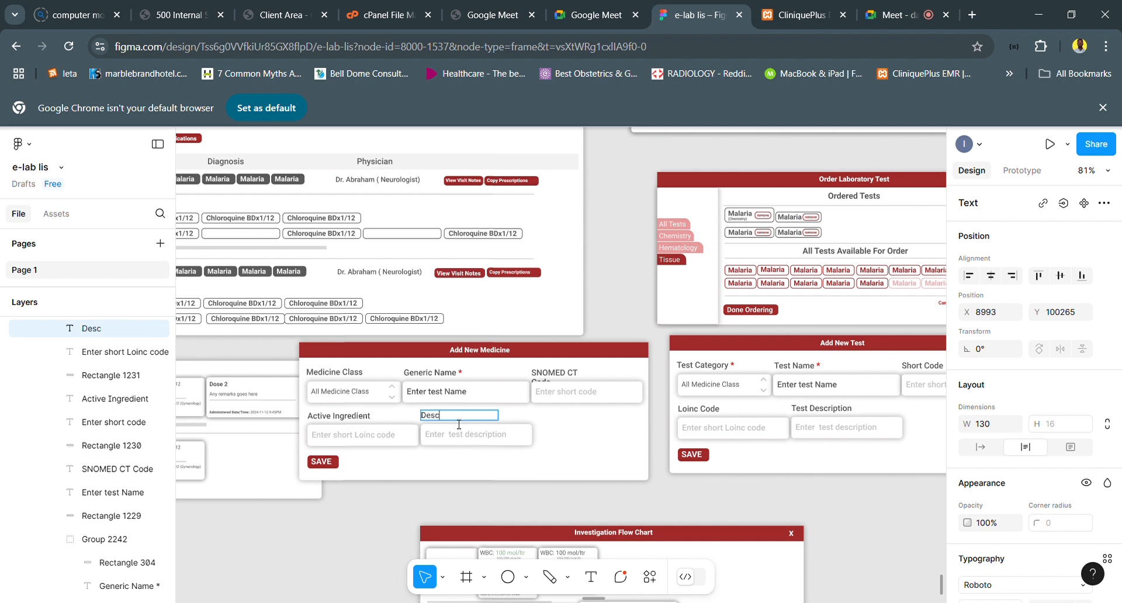
pyautogui.write('ription')
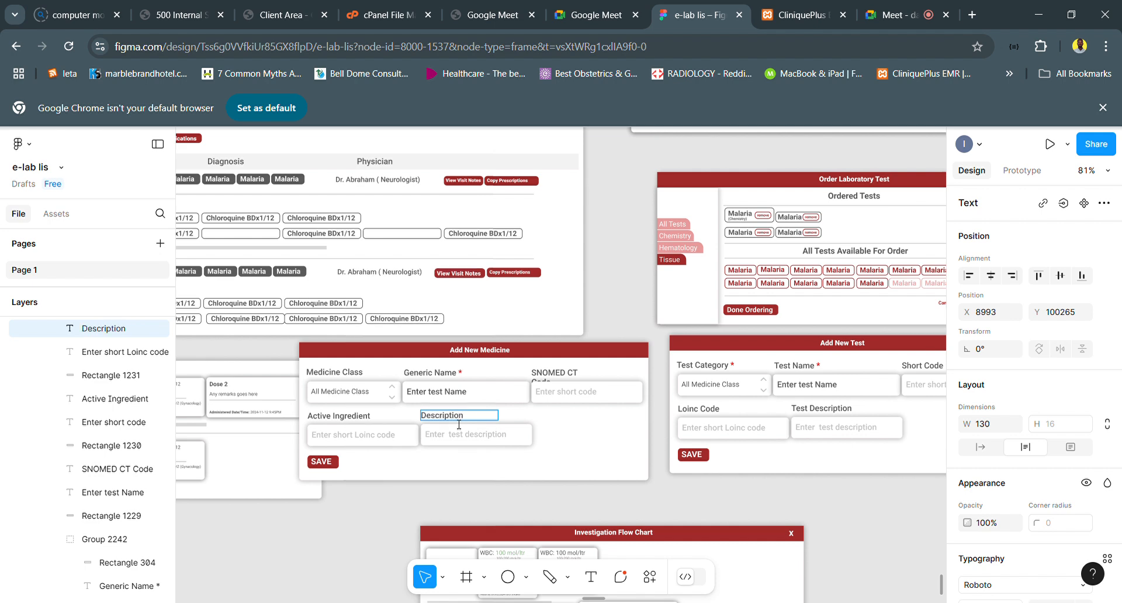
# - Append an asterisk to the Medicine Class label and widen its text box to about 140
pyautogui.click(360, 377)
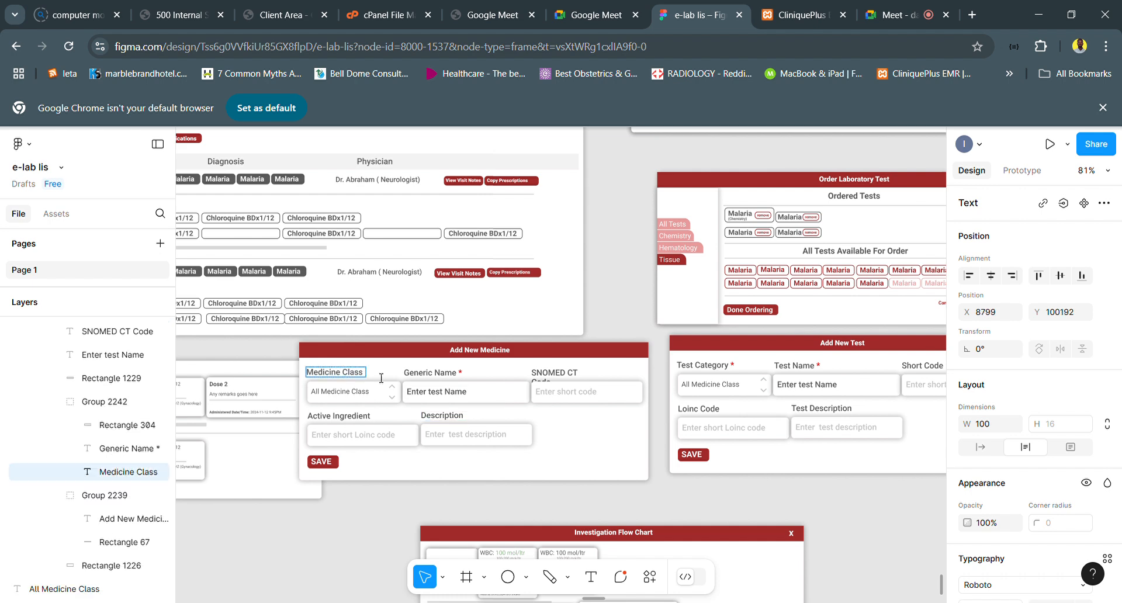
pyautogui.write('*')
pyautogui.click(430, 387)
pyautogui.moveTo(378, 388); pyautogui.dragTo(403, 387)
# - Colour only the asterisk of the Medicine Class label red
pyautogui.scroll(5, 380, 377)
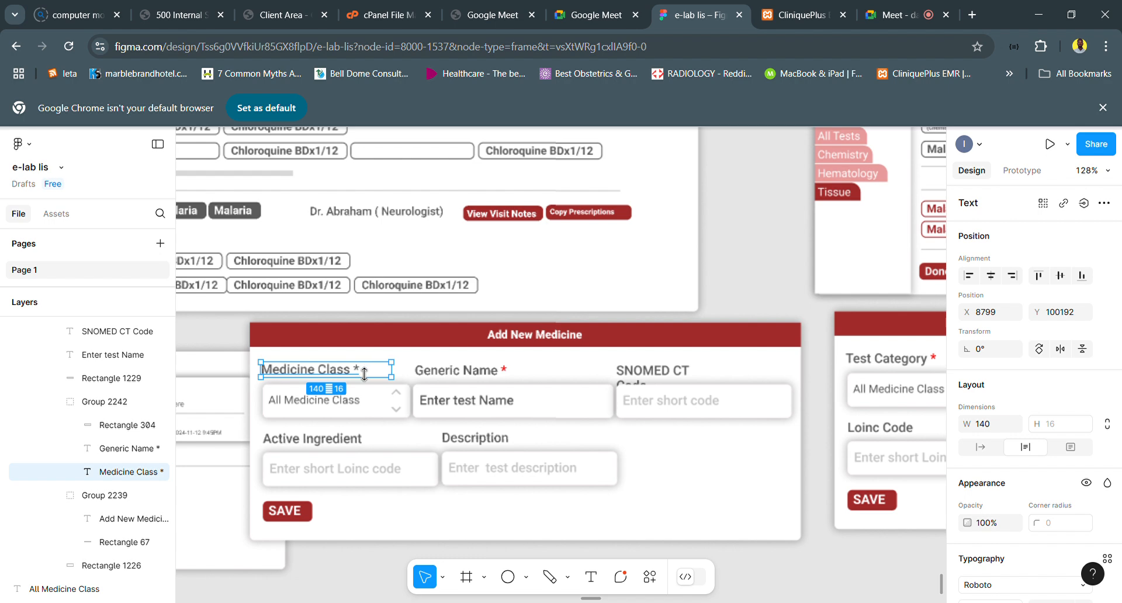
pyautogui.doubleClick(364, 373)
pyautogui.click(360, 371)
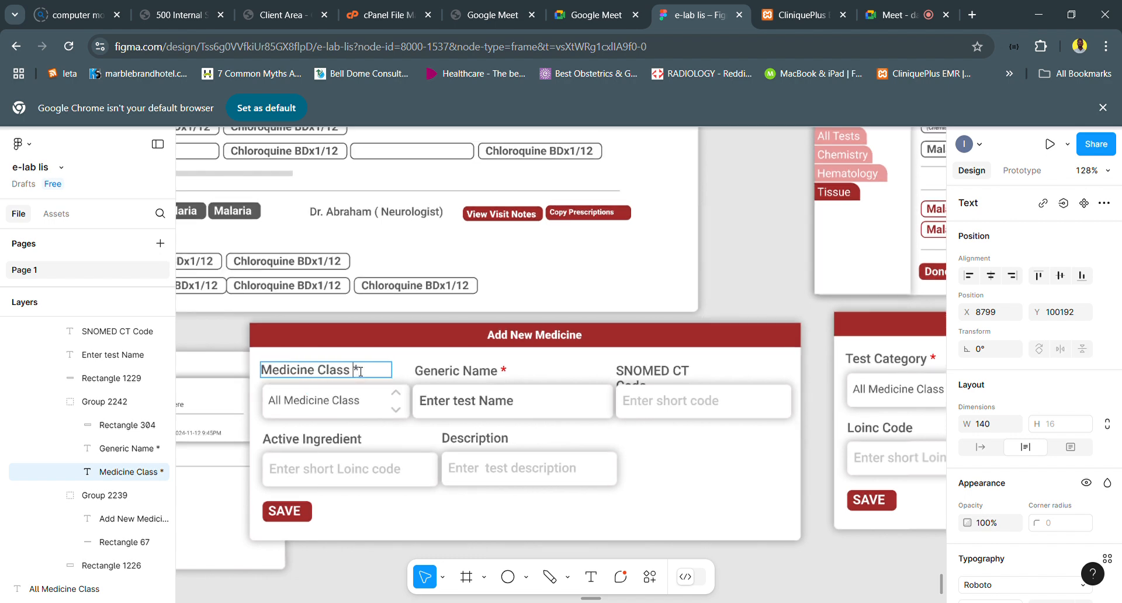
pyautogui.scroll(-5, 1020, 462)
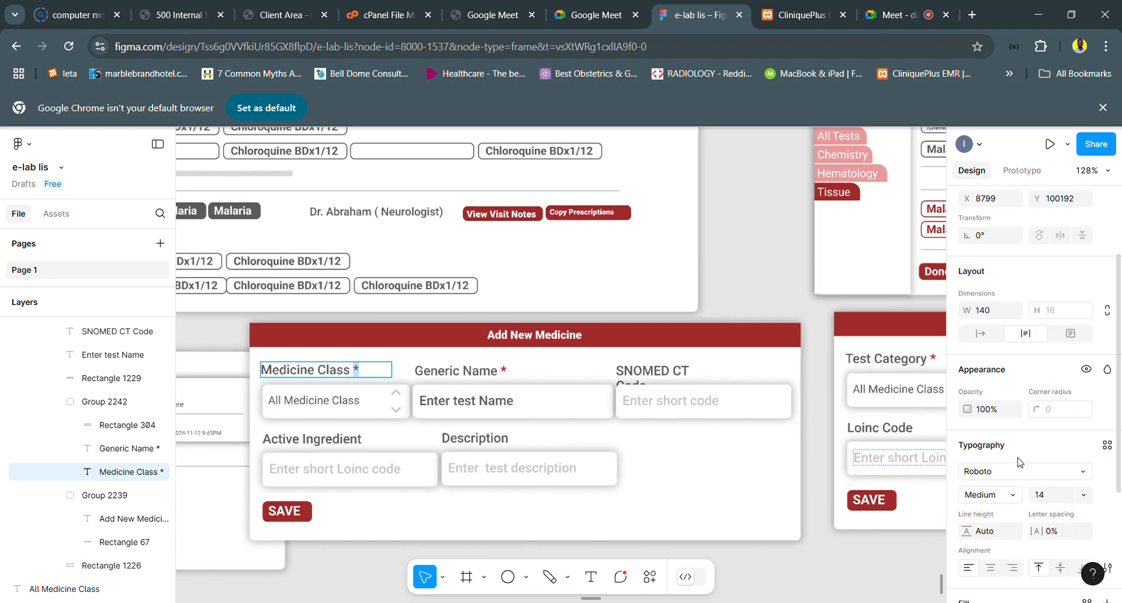
pyautogui.scroll(-1, 1012, 528)
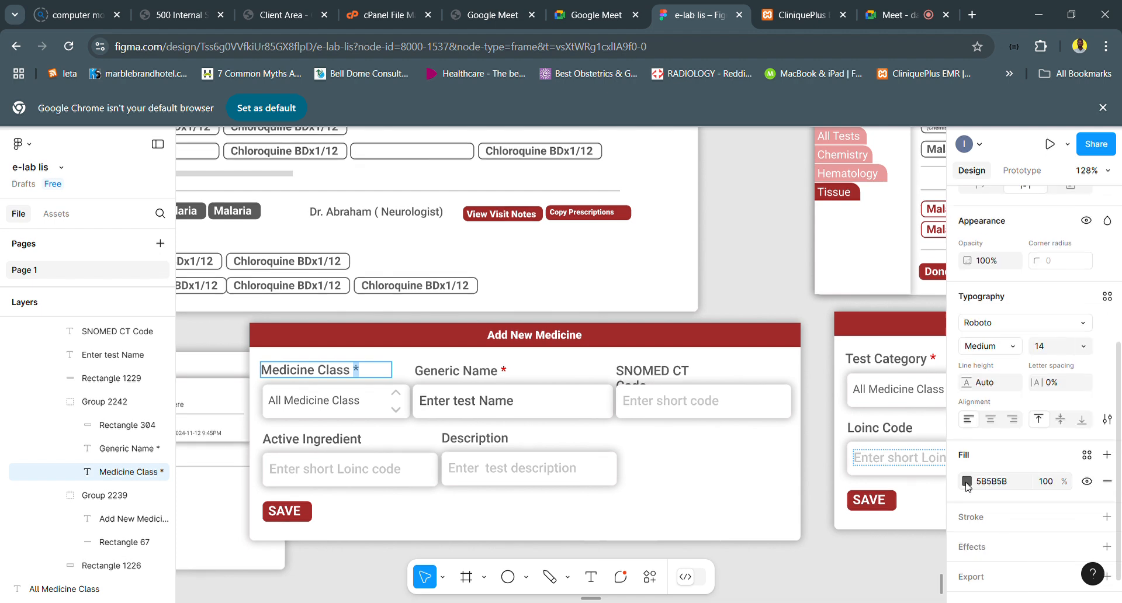
pyautogui.click(966, 482)
pyautogui.click(929, 565)
# - Widen the SNOMED CT Code label in the Add New Medicine dialog to about 141 so it fits on one line
pyautogui.scroll(-5, 548, 383)
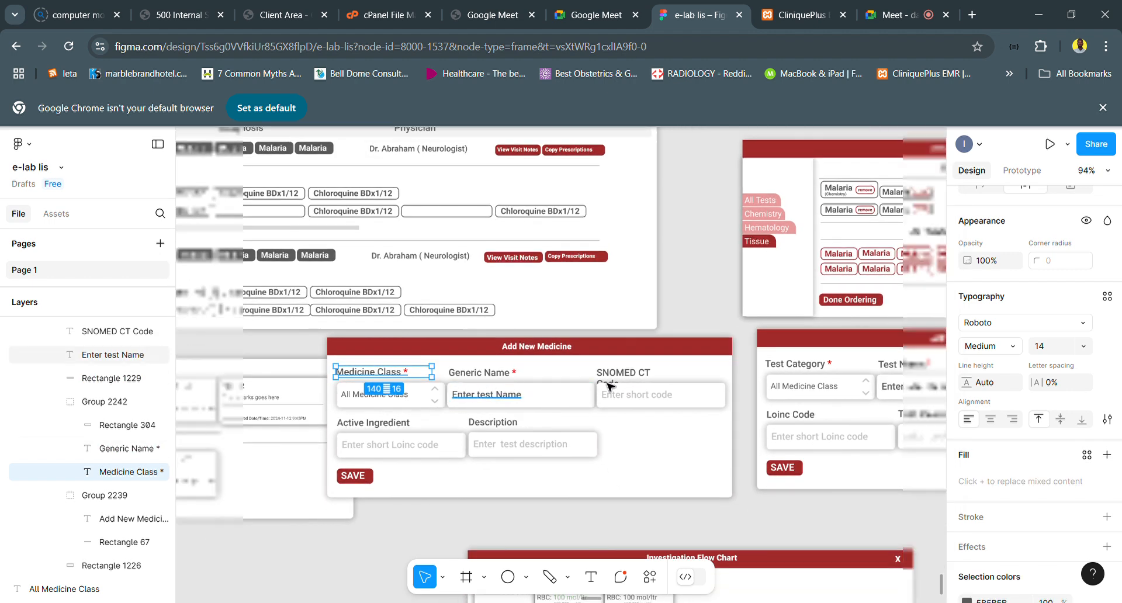
pyautogui.click(623, 373)
pyautogui.moveTo(676, 388); pyautogui.dragTo(706, 390)
pyautogui.scroll(-4, 705, 390)
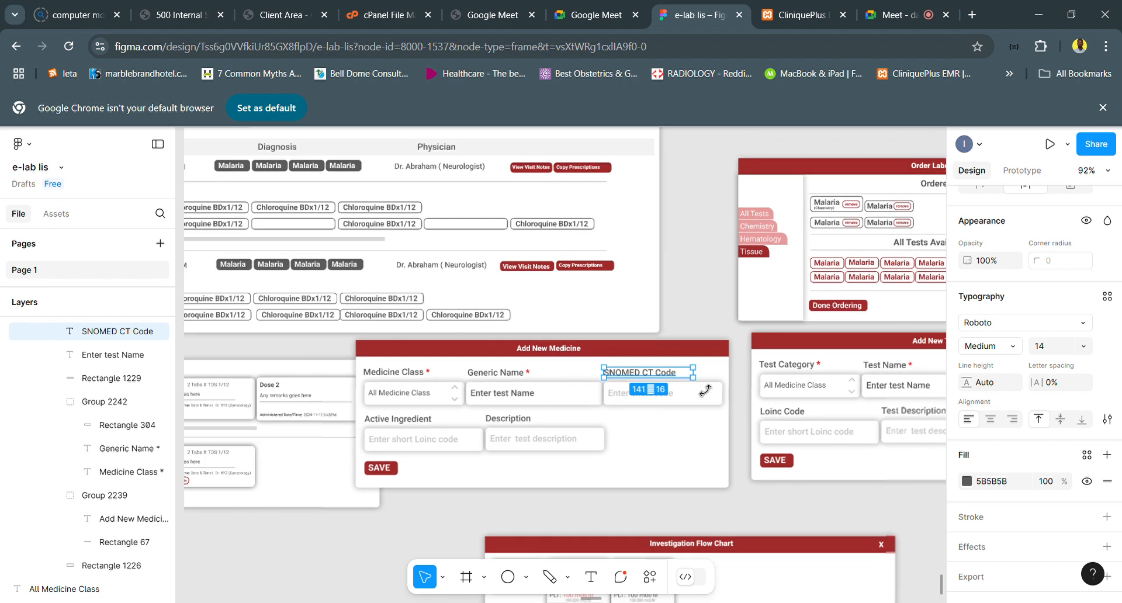
# - Review the consultation page layout from the Plan section up through Diagnosis, Review of Systems and Histories to Complain & History
pyautogui.scroll(-4, 552, 364)
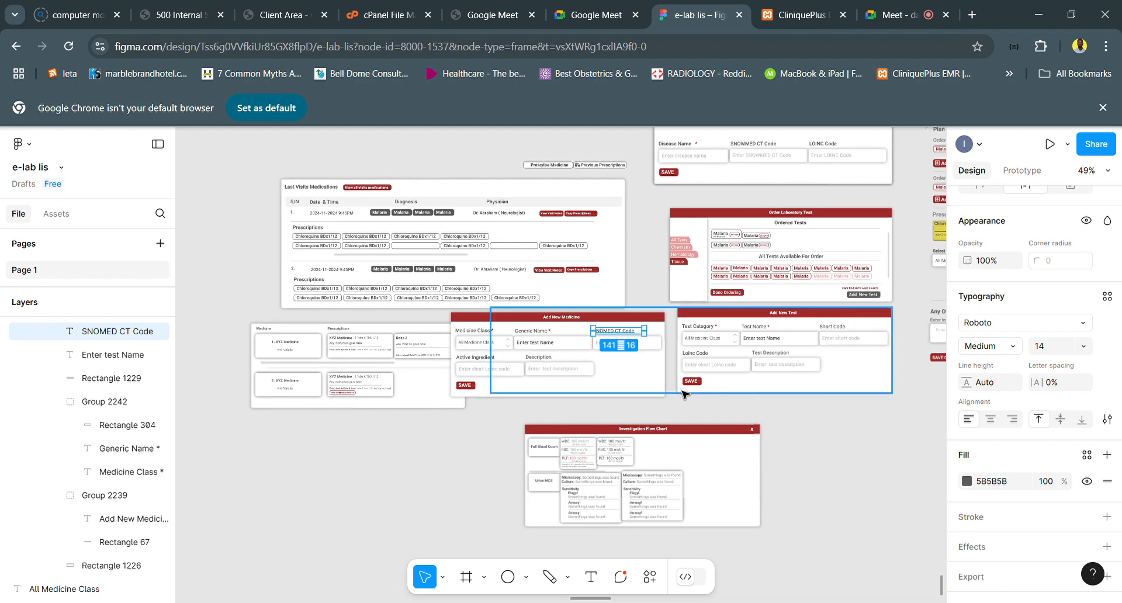
pyautogui.hscroll(5, 684, 393)
pyautogui.scroll(2, 683, 393)
pyautogui.hscroll(1, 684, 395)
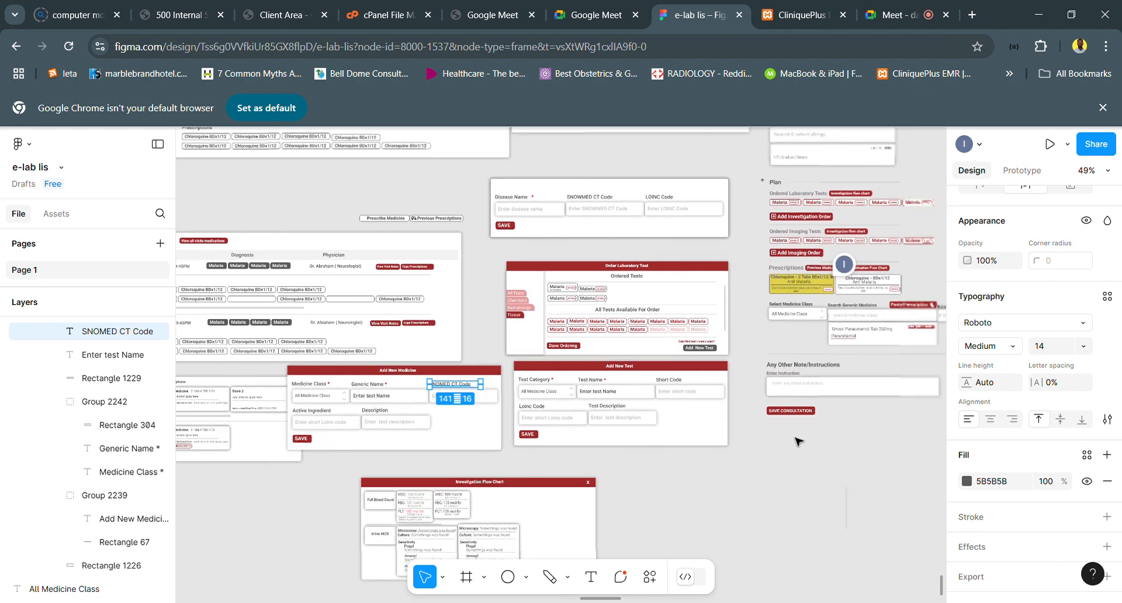
pyautogui.click(760, 430)
pyautogui.scroll(3, 758, 430)
pyautogui.hscroll(8, 758, 429)
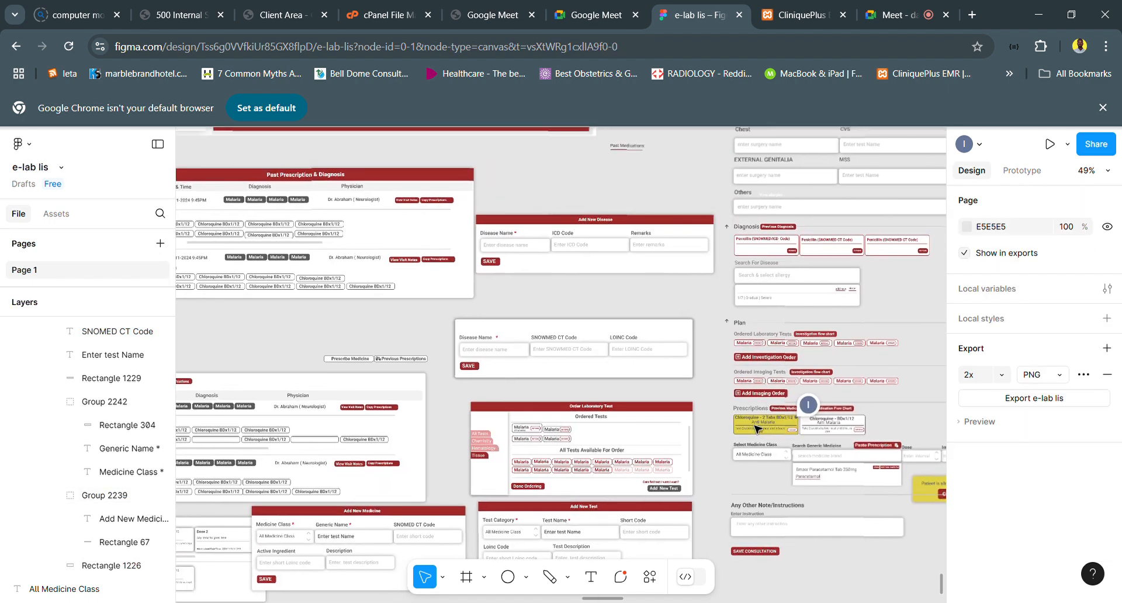
pyautogui.scroll(6, 758, 429)
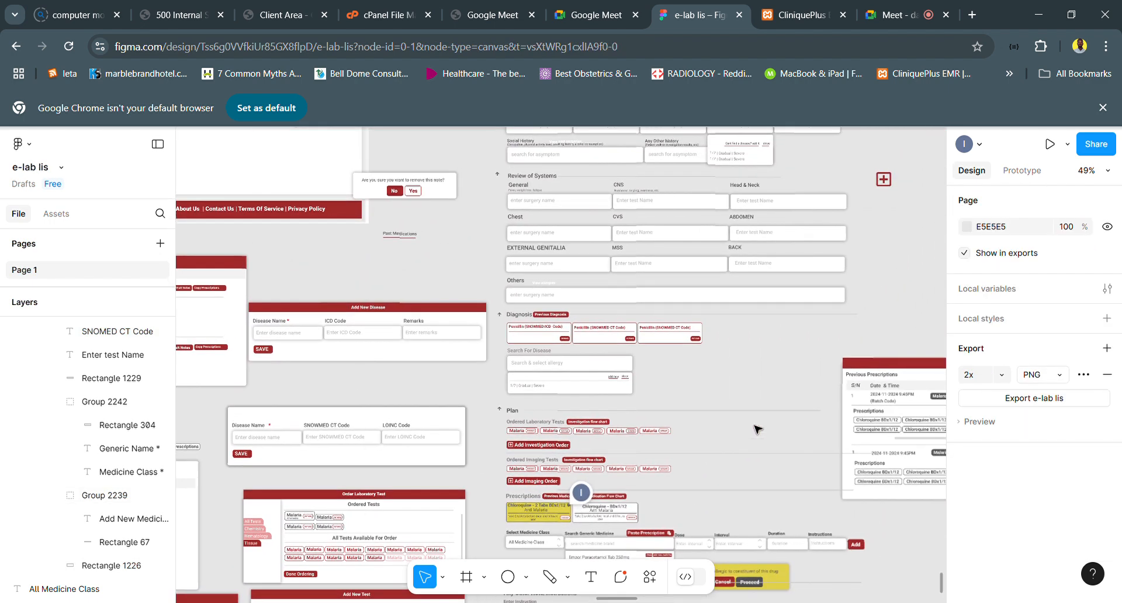
pyautogui.hscroll(3, 758, 429)
pyautogui.scroll(3, 758, 429)
pyautogui.hscroll(1, 758, 429)
pyautogui.scroll(1, 758, 429)
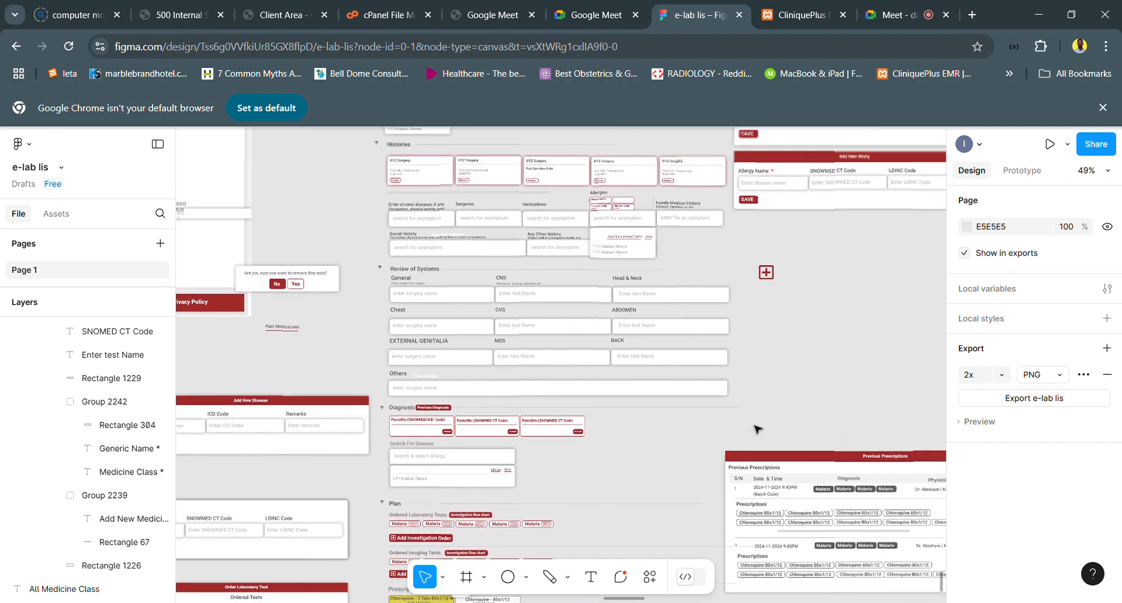
pyautogui.scroll(6, 758, 430)
pyautogui.scroll(7, 758, 430)
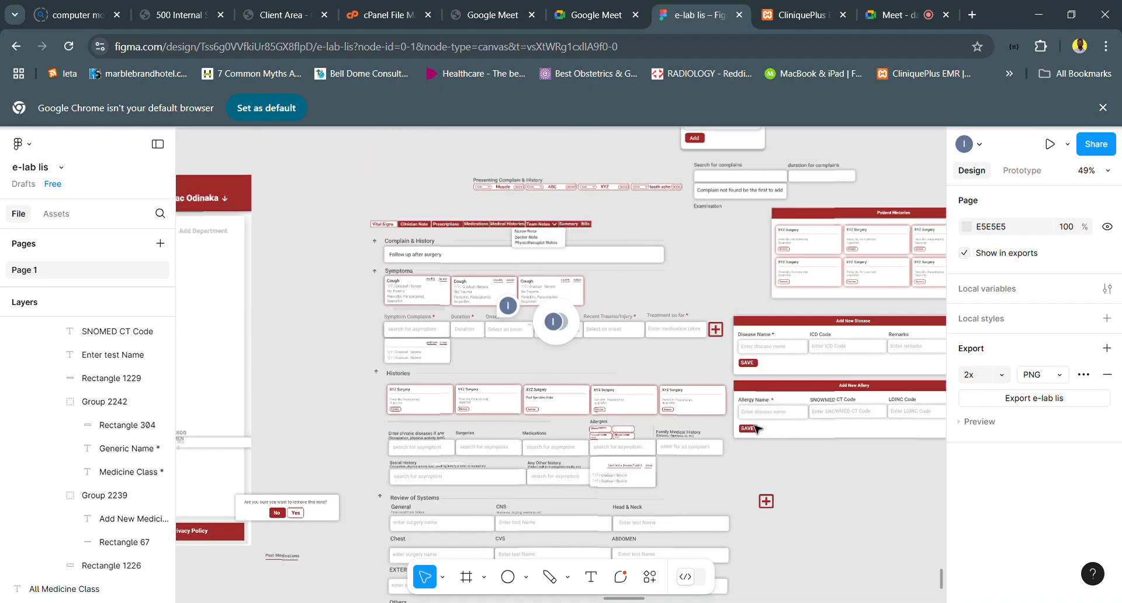
pyautogui.scroll(1, 758, 430)
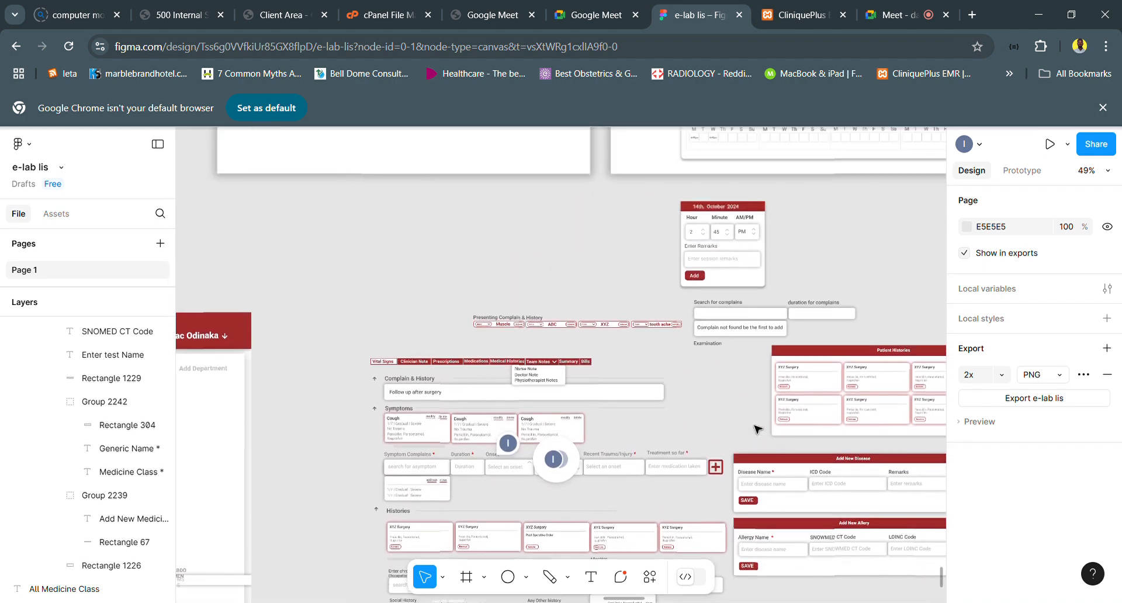
pyautogui.hscroll(-6, 658, 332)
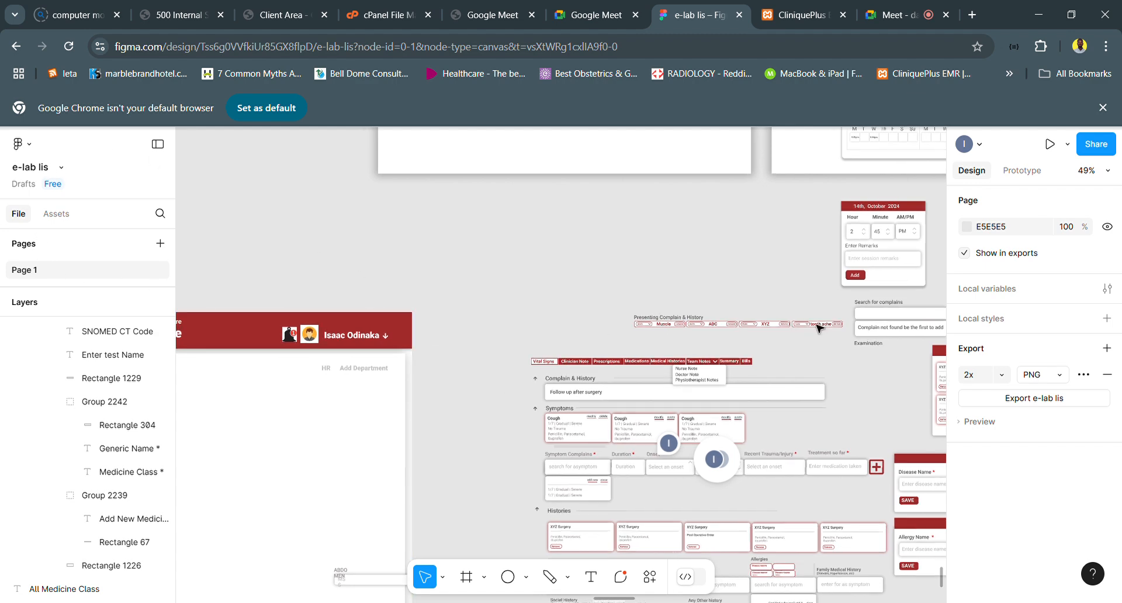
pyautogui.scroll(-1, 777, 417)
pyautogui.scroll(-3, 776, 417)
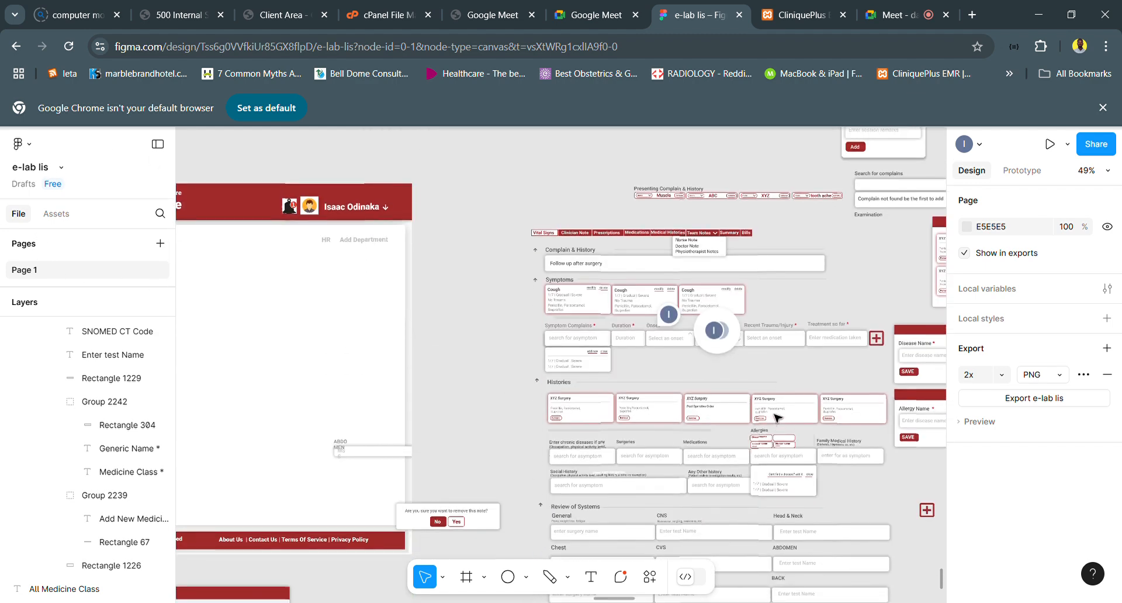
# - Add the text "new consultation page" above the consultation page's Vital Signs navigation bar, and move it to about X 10091, Y 98029
pyautogui.click(589, 577)
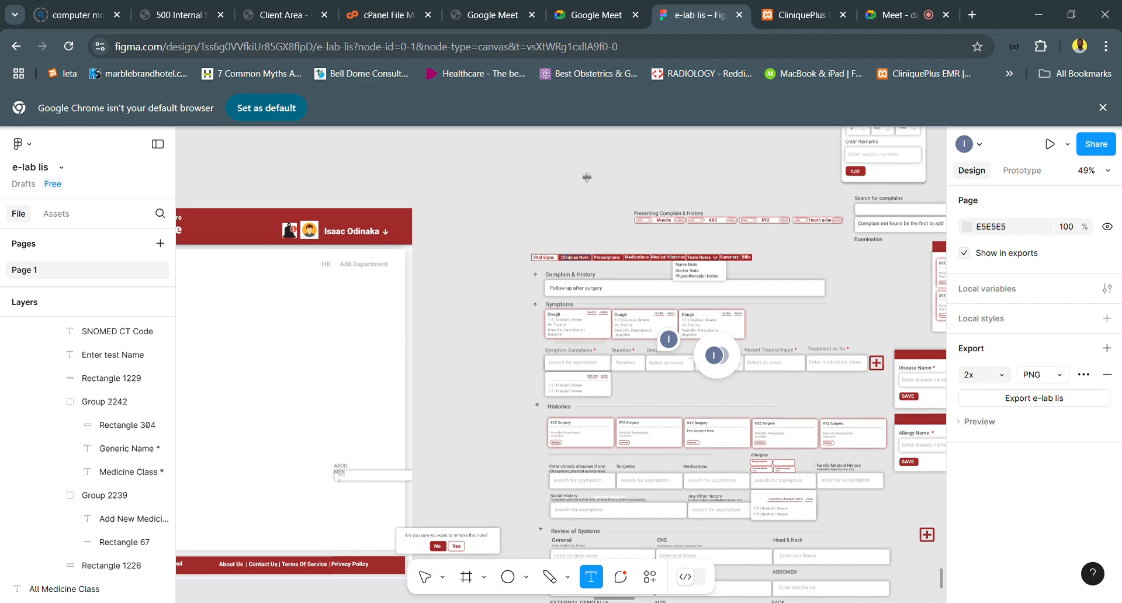
pyautogui.click(550, 191)
pyautogui.write('new')
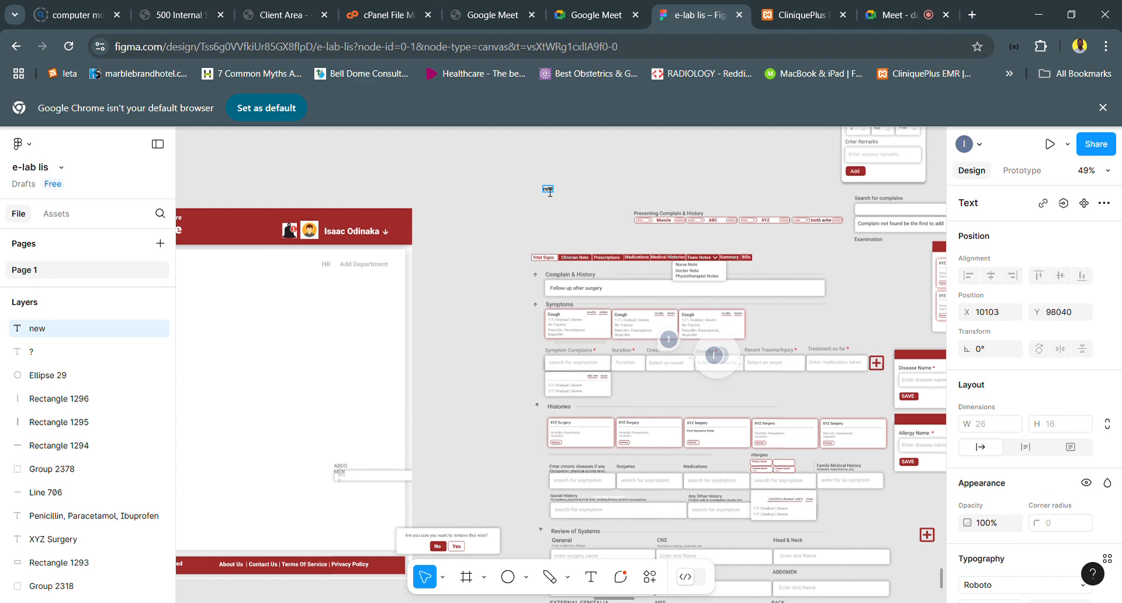
pyautogui.write('cont')
pyautogui.scroll(5, 550, 192)
pyautogui.press('BackSpace')
pyautogui.write('sultation page')
pyautogui.press('Escape')
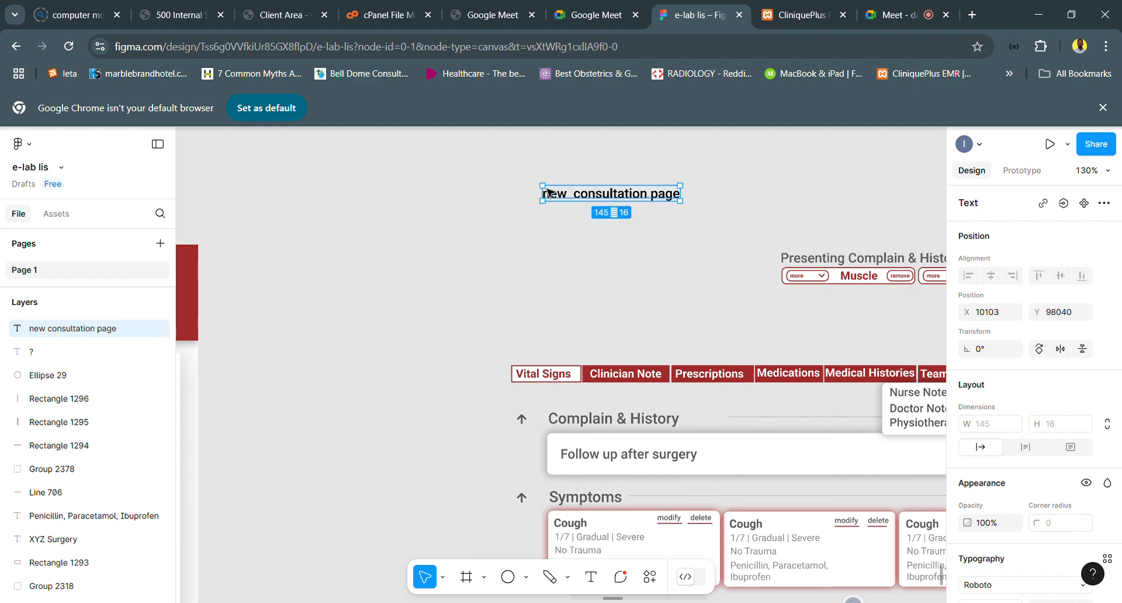
pyautogui.moveTo(588, 186); pyautogui.dragTo(590, 187)
# - Examine the upper sections of the consultation page, with a brief look at the Test Categories page in CliniquePlus EMR
pyautogui.scroll(-5, 590, 187)
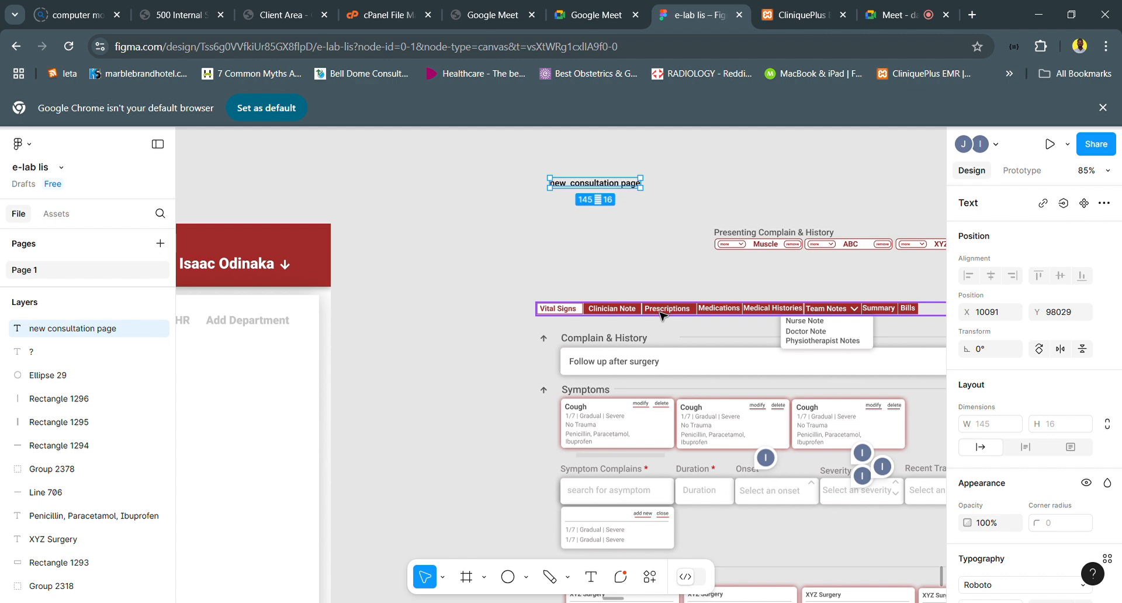
pyautogui.hscroll(3, 729, 345)
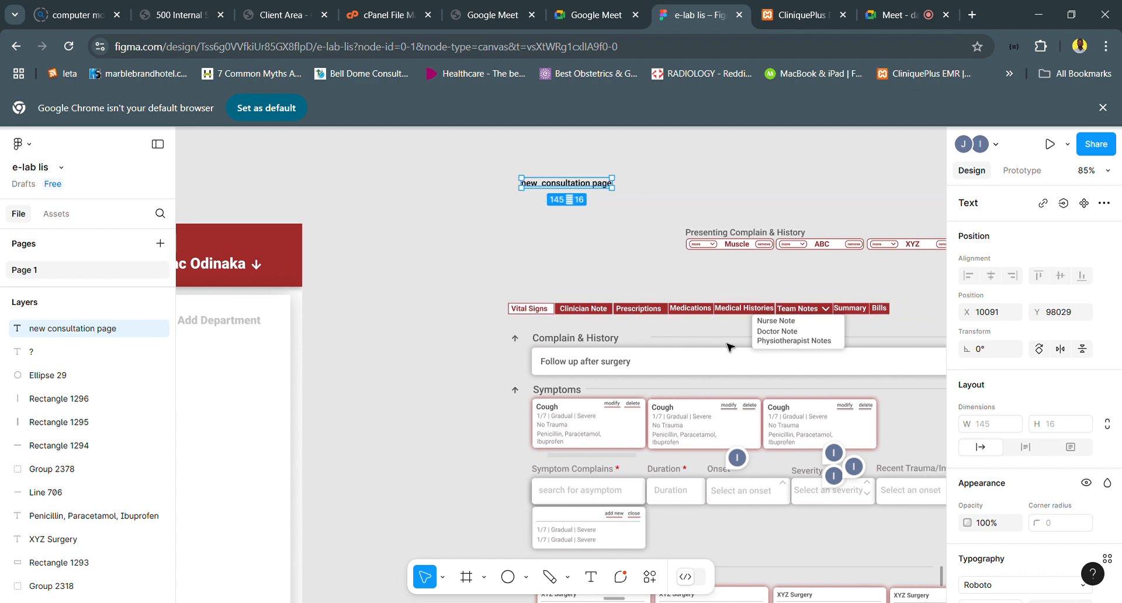
pyautogui.hscroll(1, 726, 348)
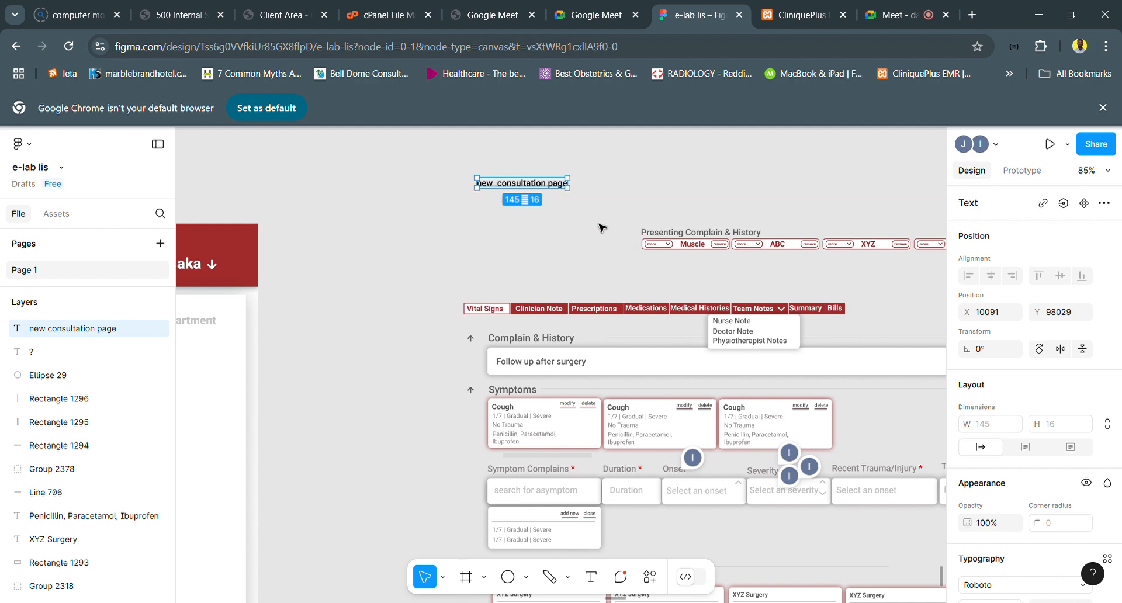
pyautogui.click(785, 15)
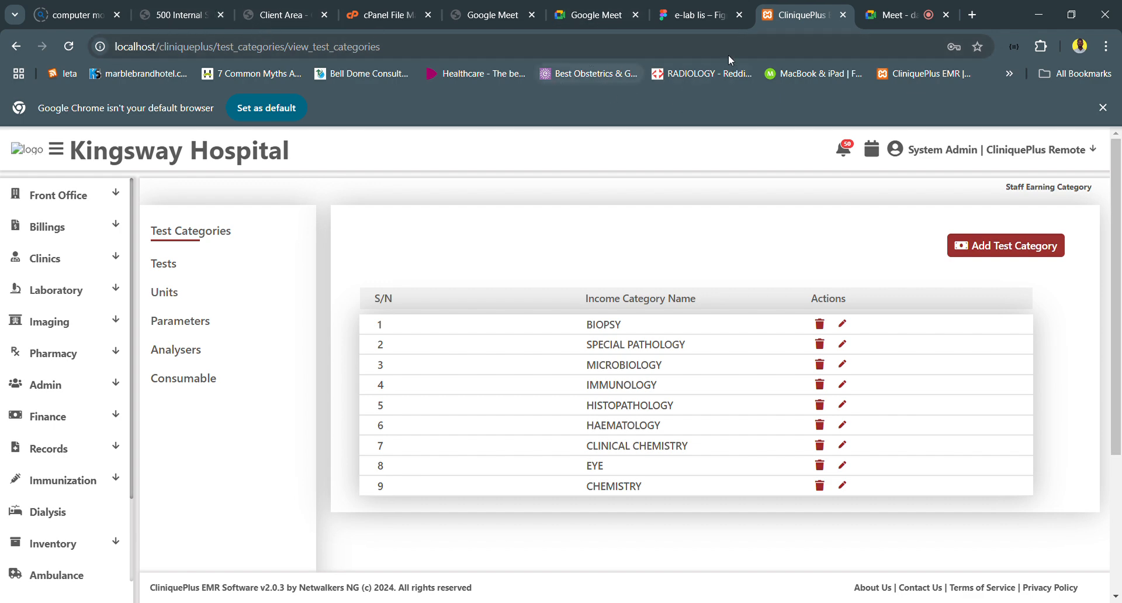
pyautogui.click(698, 17)
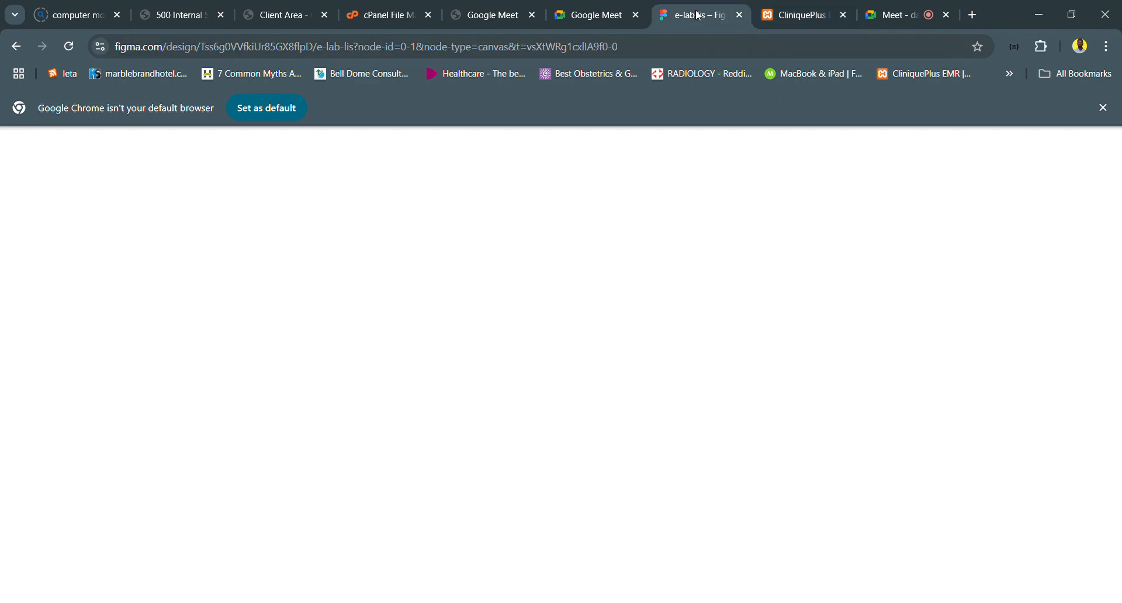
pyautogui.scroll(-2, 715, 345)
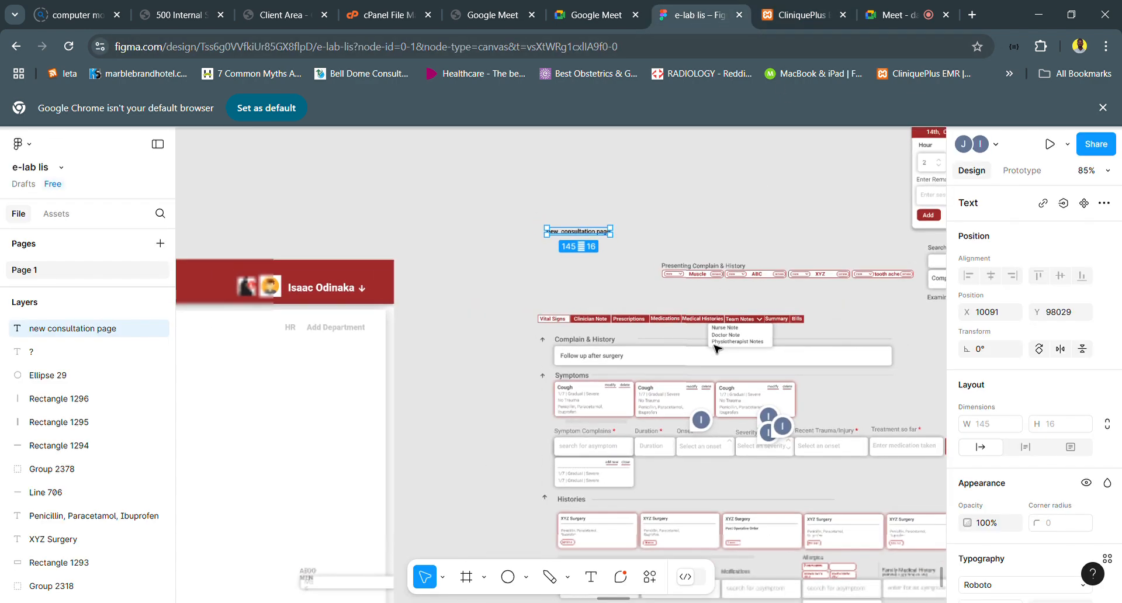
pyautogui.scroll(2, 714, 348)
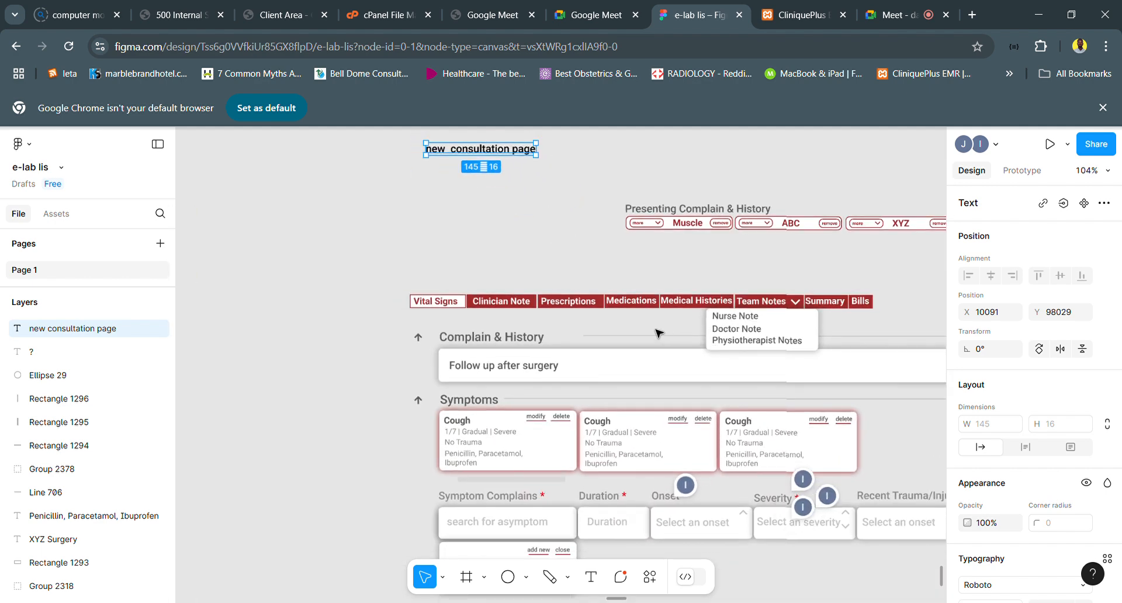
pyautogui.scroll(-3, 659, 333)
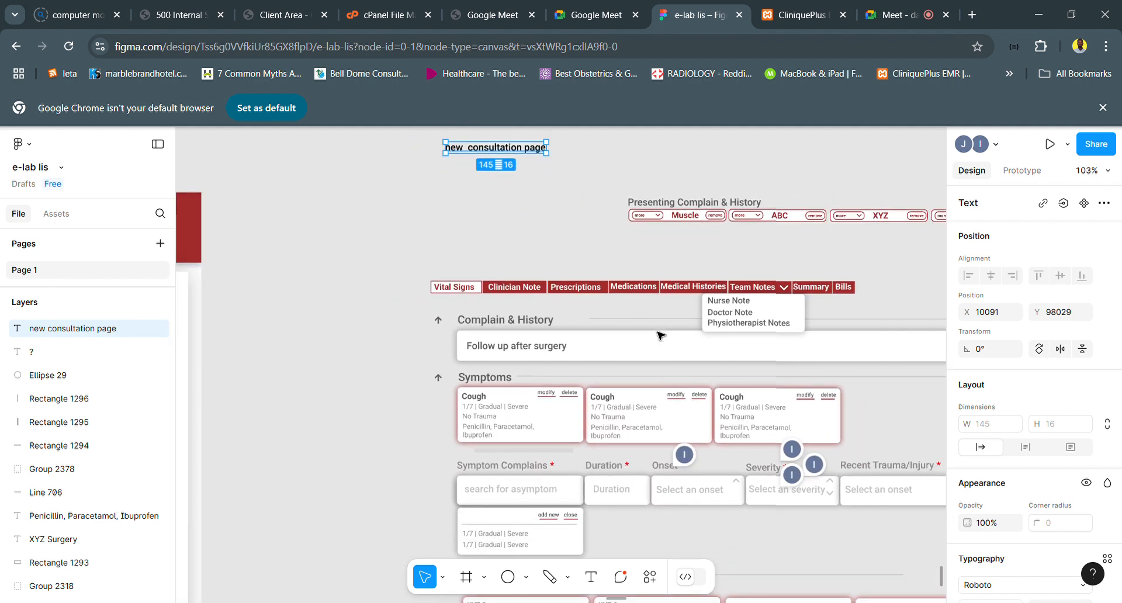
pyautogui.scroll(-3, 659, 335)
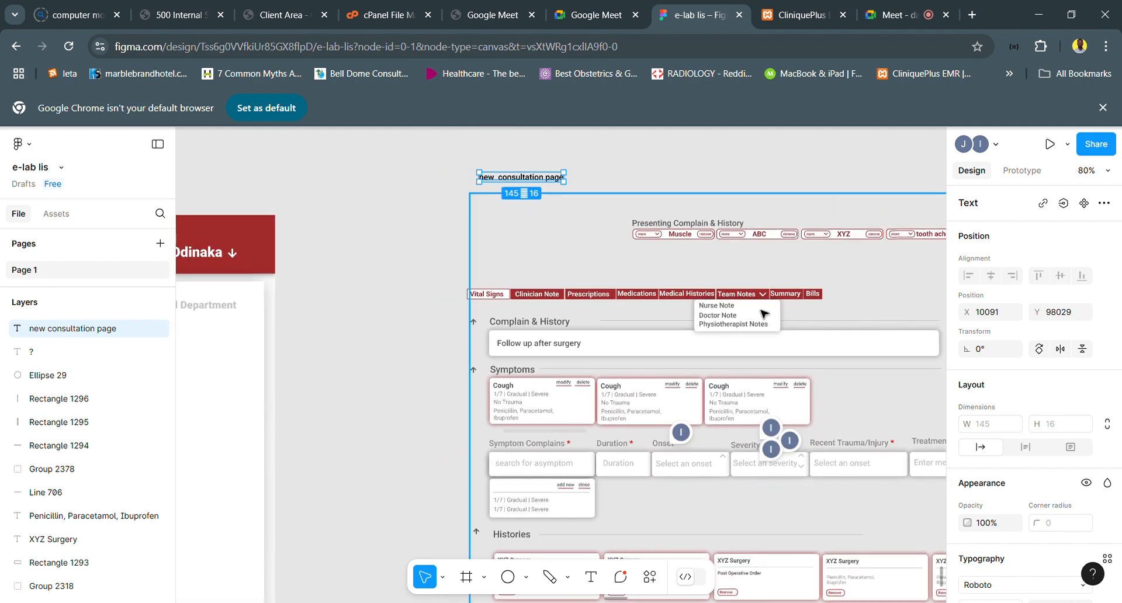
# - Switch to the Google Meet call and leave the meeting
pyautogui.click(897, 16)
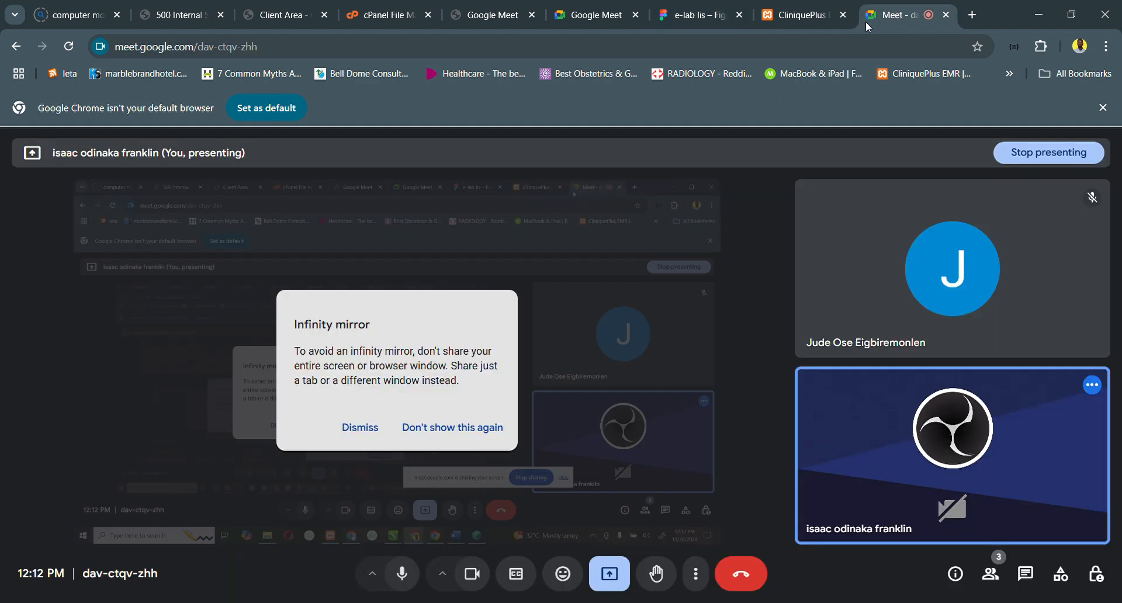
pyautogui.click(791, 17)
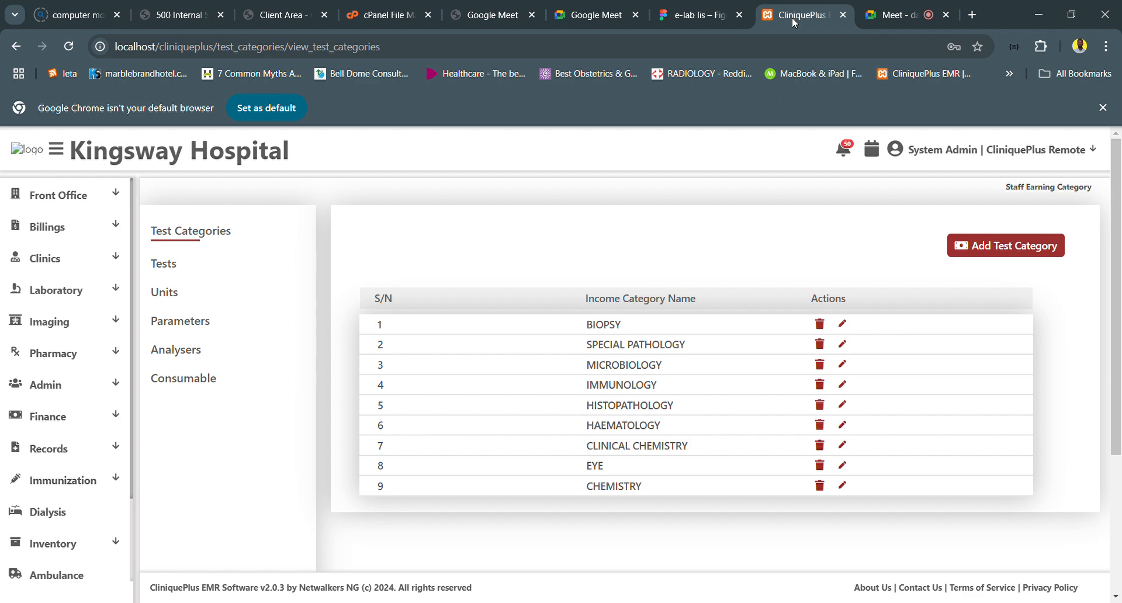
pyautogui.click(887, 17)
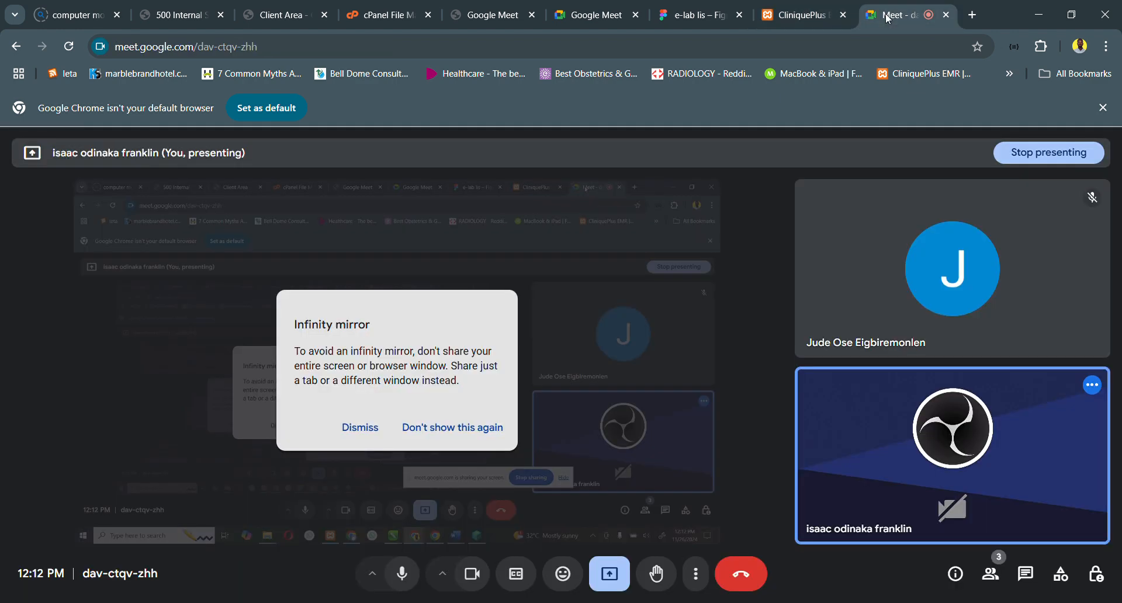
pyautogui.click(738, 567)
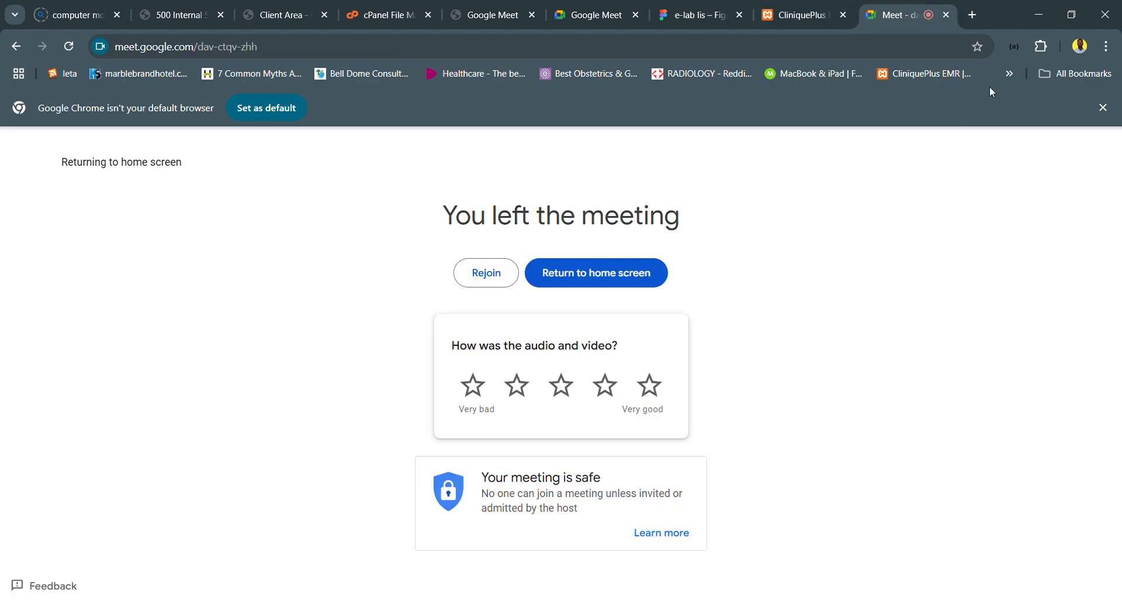